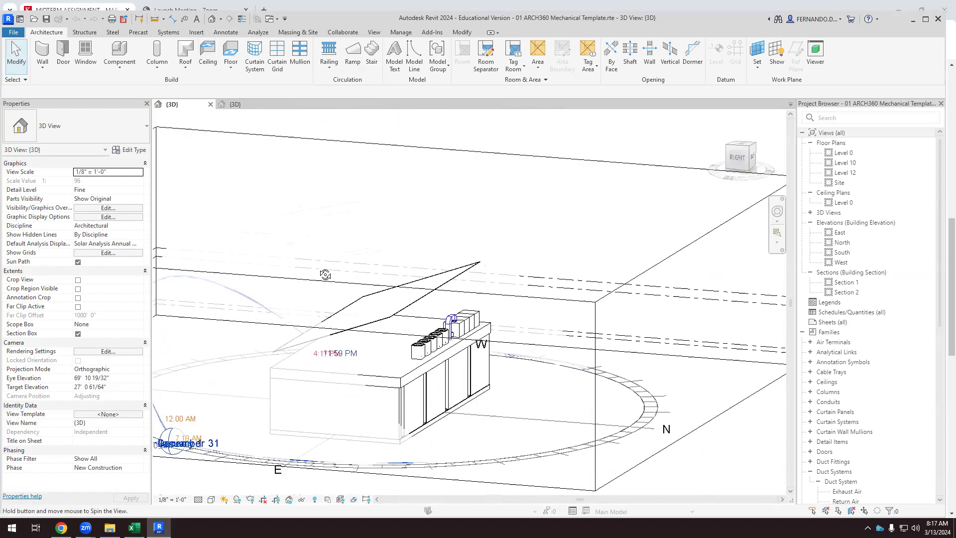
# Examine the single-slope roof and the rooftop mechanical equipment of the building in the 3D view.
pyautogui.scroll(3, 362, 333)
pyautogui.scroll(-1, 406, 313)
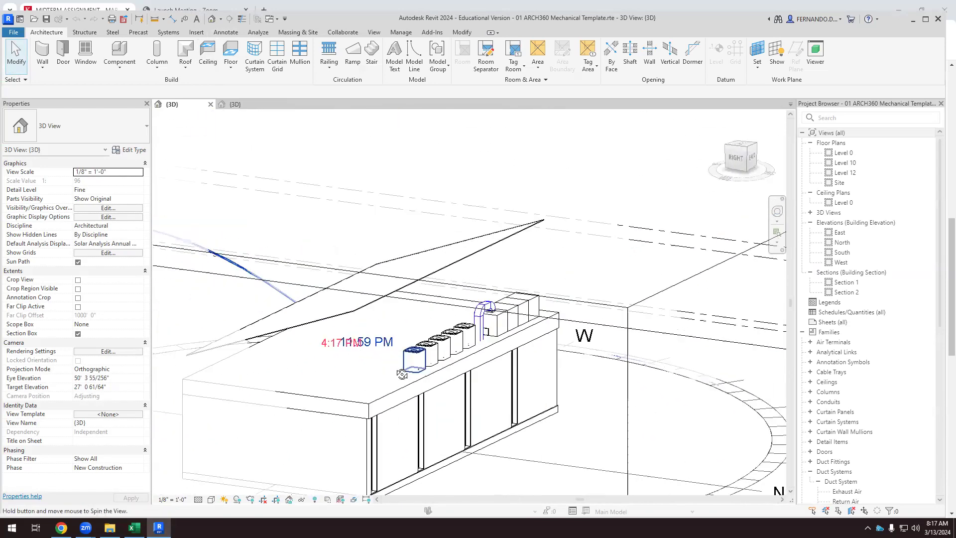
pyautogui.moveTo(509, 327); pyautogui.dragTo(451, 336)
pyautogui.scroll(-2, 461, 299)
pyautogui.scroll(-2, 460, 299)
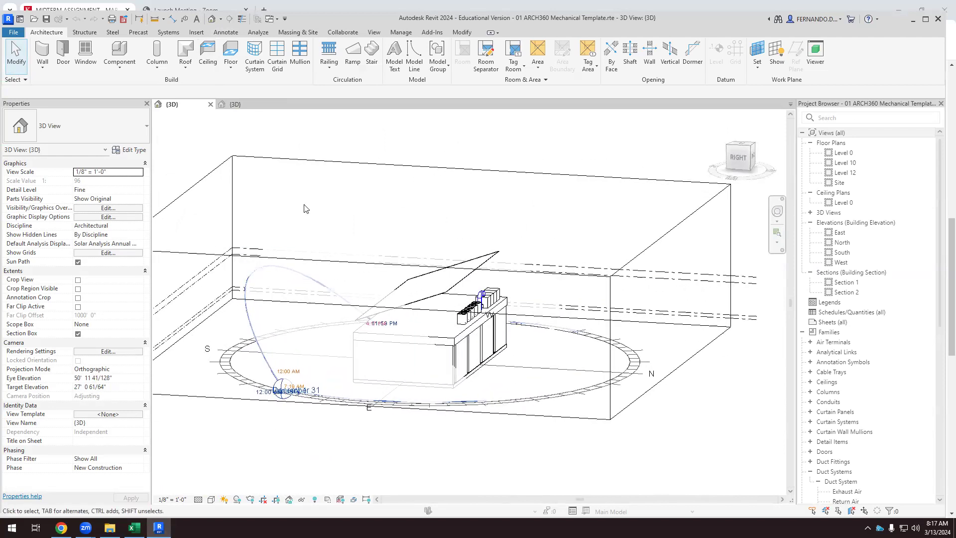
# Switch to the ARCH360 Mechanical Template model and examine its sawtooth roof and rooftop equipment from several angles.
pyautogui.click(238, 106)
pyautogui.scroll(5, 436, 333)
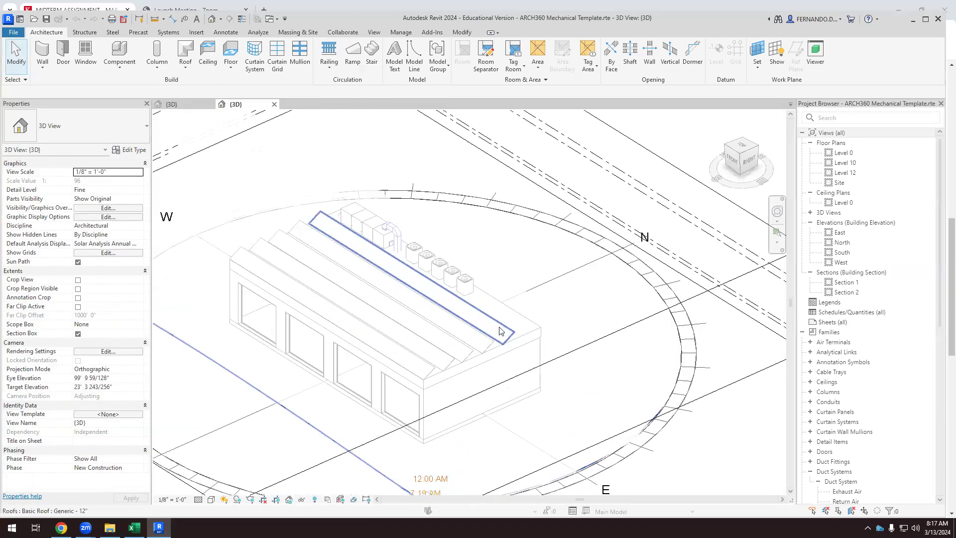
pyautogui.moveTo(437, 303); pyautogui.dragTo(413, 297)
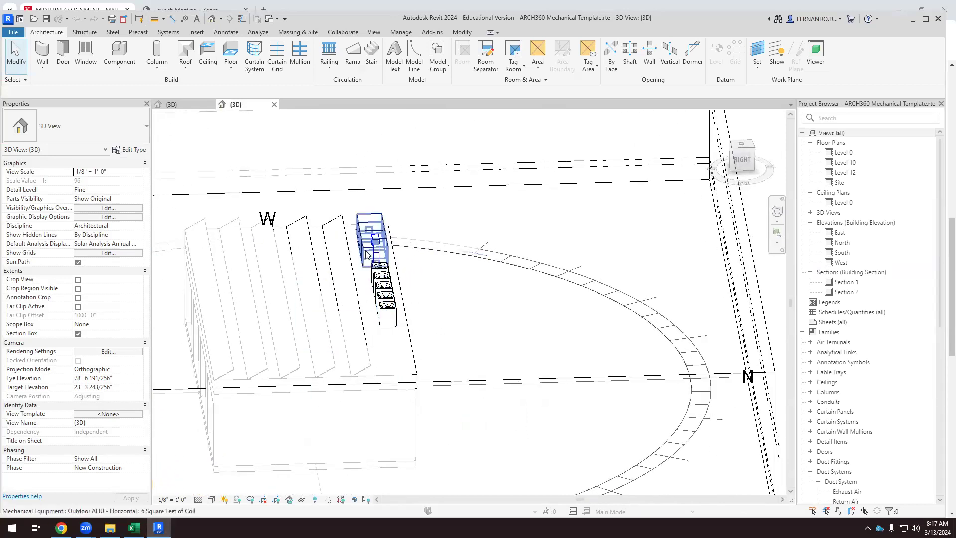
pyautogui.scroll(-1, 429, 301)
pyautogui.moveTo(432, 321); pyautogui.dragTo(593, 345)
# Return to the 01 ARCH360 Mechanical Template model, select the large sloped Generic - 12" roof and inspect it from several angles.
pyautogui.click(172, 104)
pyautogui.scroll(2, 452, 309)
pyautogui.moveTo(475, 327); pyautogui.dragTo(448, 324)
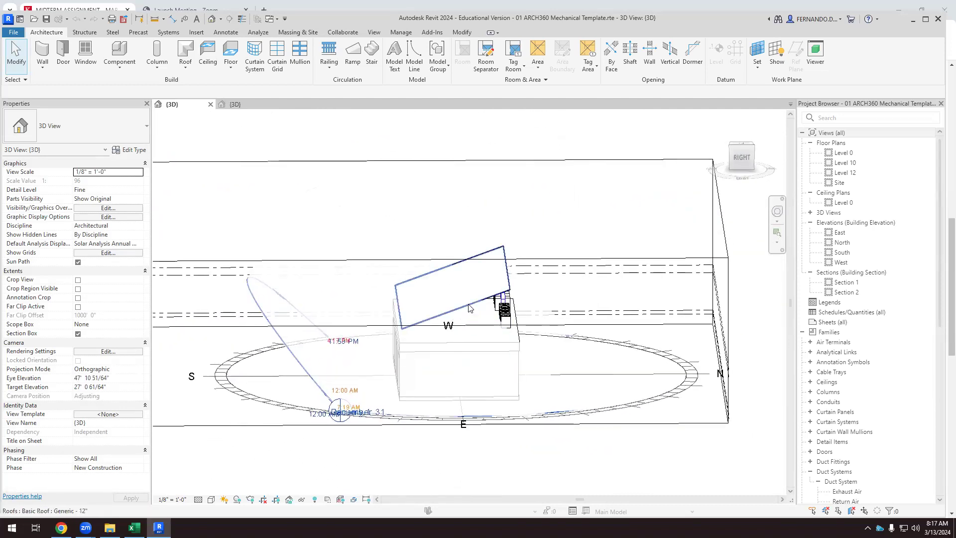
pyautogui.rightClick(488, 299)
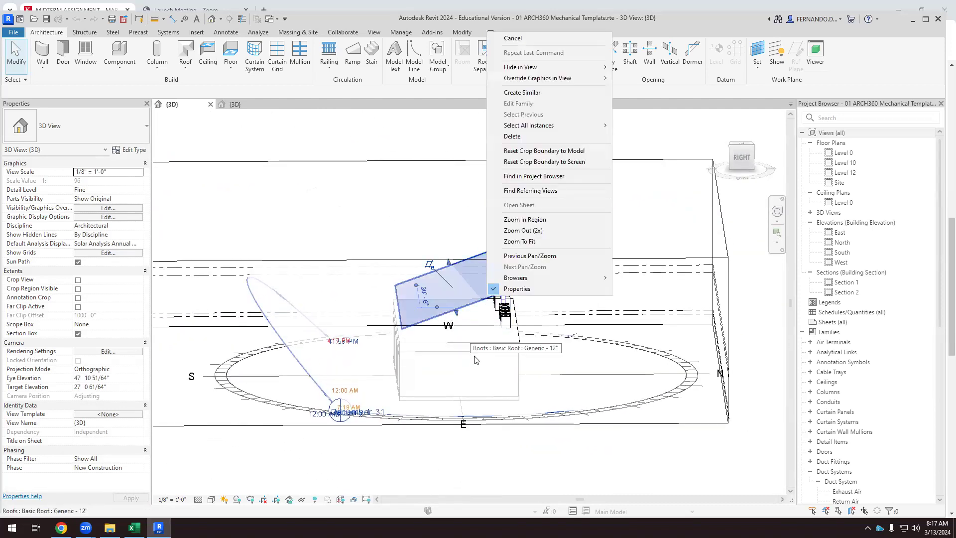
pyautogui.click(476, 358)
pyautogui.scroll(-2, 519, 320)
pyautogui.click(545, 232)
pyautogui.moveTo(552, 310); pyautogui.dragTo(589, 295)
pyautogui.scroll(3, 472, 324)
pyautogui.click(474, 239)
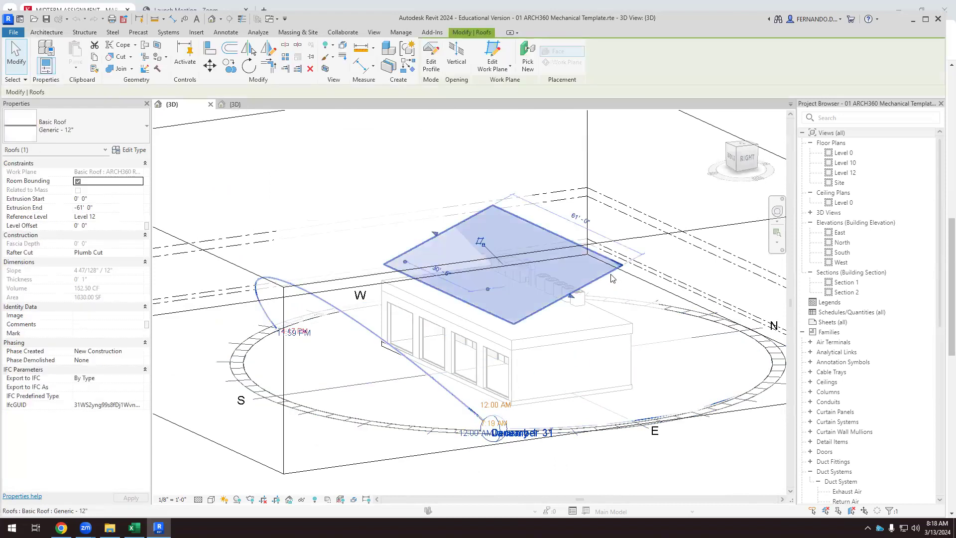
pyautogui.moveTo(395, 214); pyautogui.dragTo(416, 231)
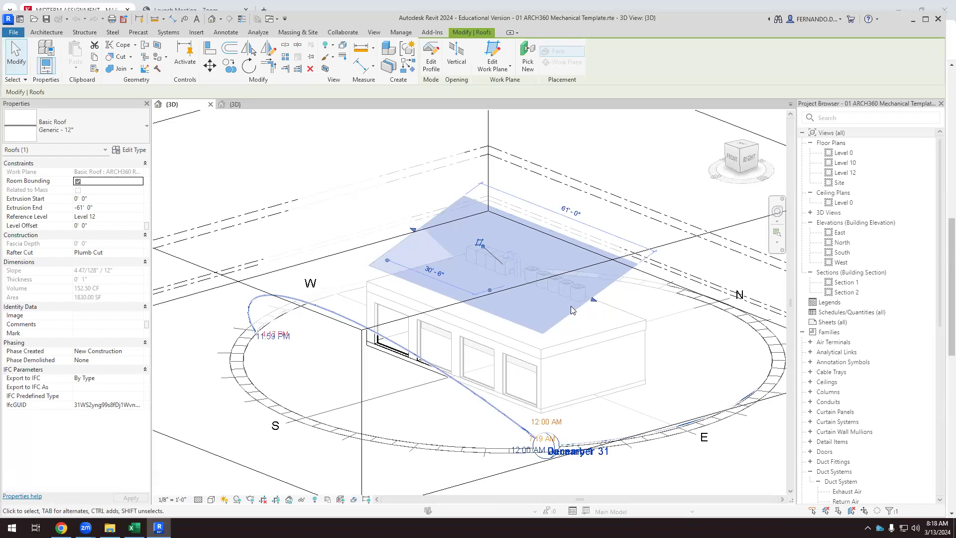
# Switch back to the ARCH360 Mechanical Template model and examine the ends and slopes of its sawtooth roof panels.
pyautogui.click(228, 106)
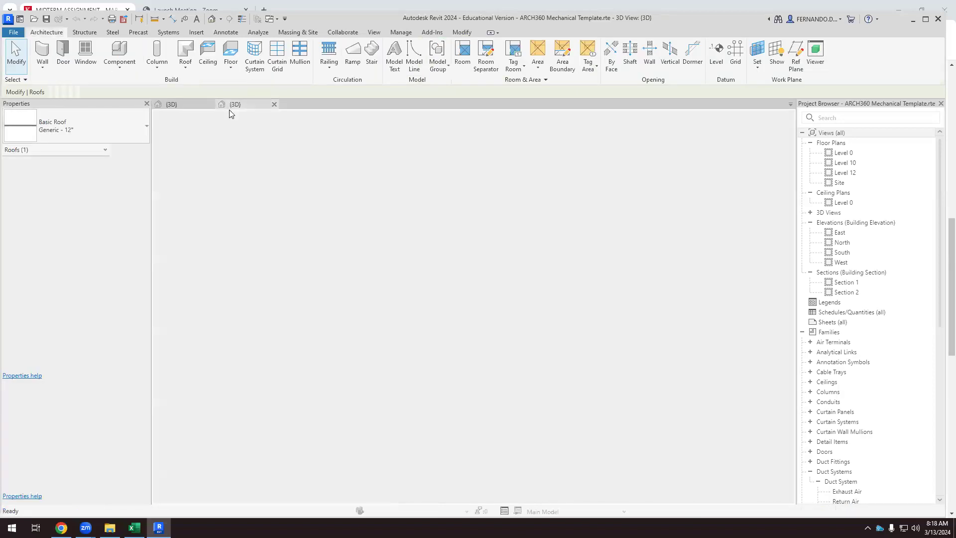
pyautogui.scroll(5, 508, 301)
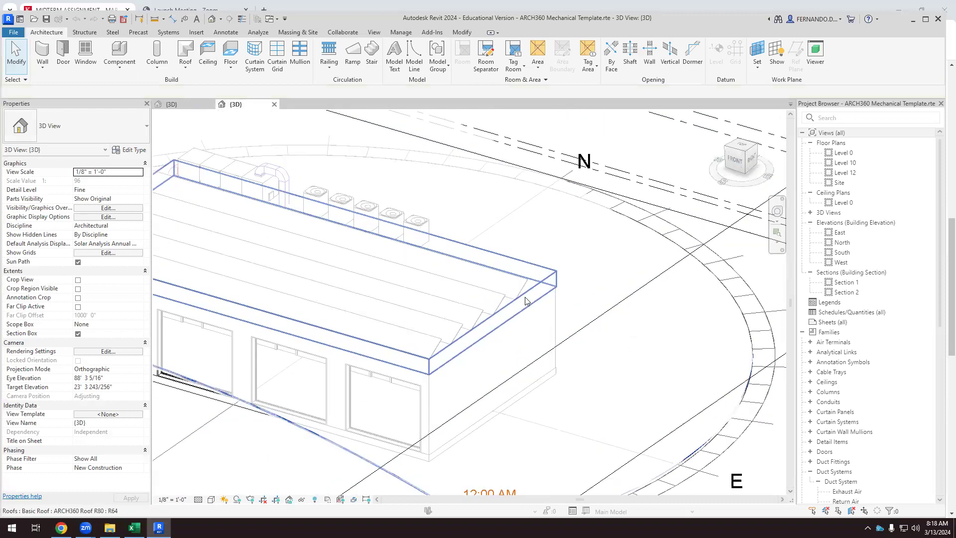
pyautogui.scroll(2, 414, 367)
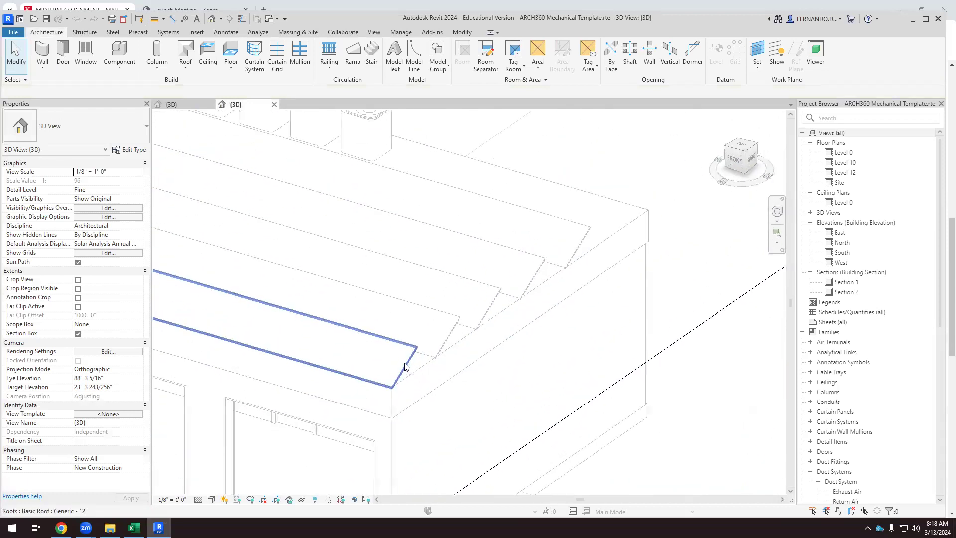
pyautogui.scroll(-4, 415, 374)
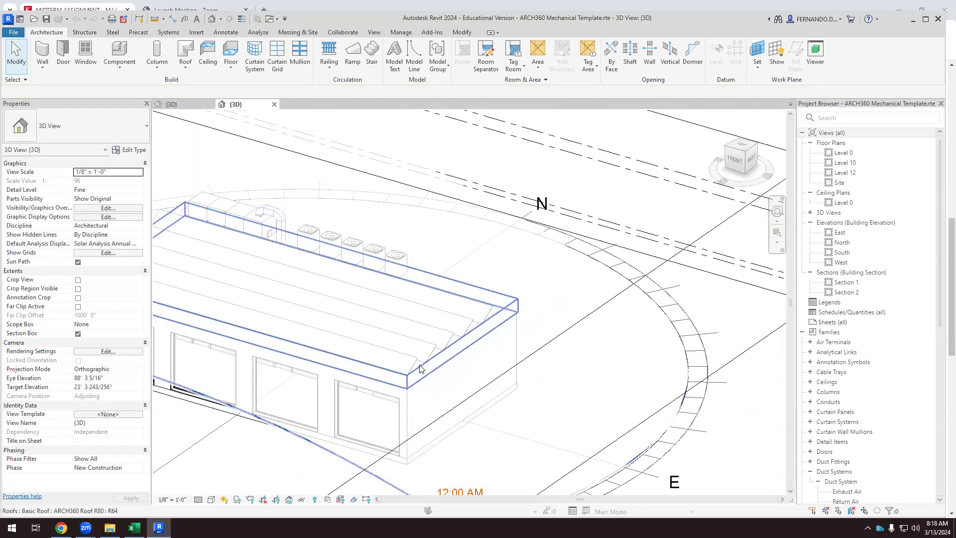
pyautogui.scroll(-3, 425, 363)
pyautogui.scroll(2, 336, 306)
pyautogui.moveTo(423, 339); pyautogui.dragTo(439, 364)
pyautogui.scroll(2, 440, 365)
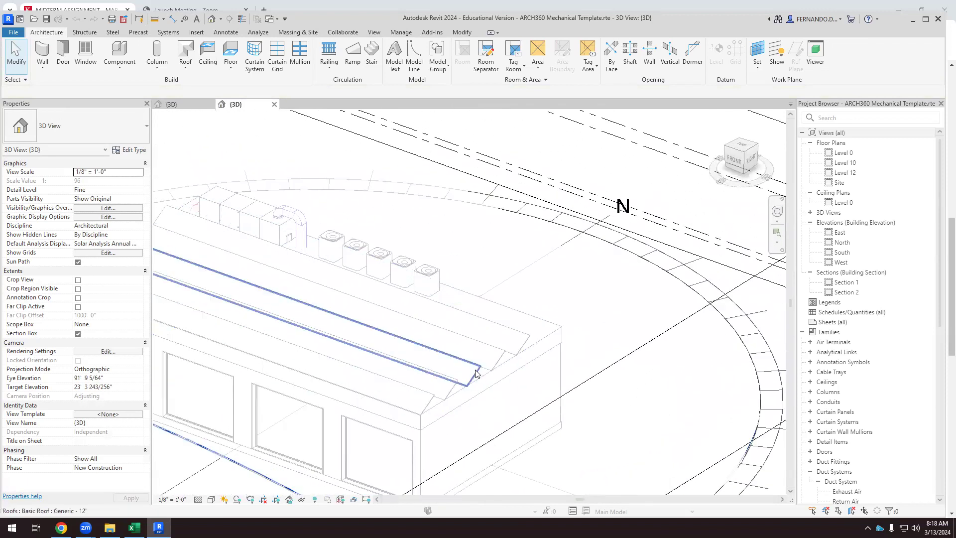
pyautogui.scroll(-2, 543, 306)
pyautogui.moveTo(527, 336); pyautogui.dragTo(522, 344)
pyautogui.scroll(2, 523, 343)
pyautogui.scroll(-2, 539, 339)
# Select the east side wall and inspect the sawtooth roof profile in the Right view and at an angle.
pyautogui.moveTo(510, 404); pyautogui.dragTo(418, 297)
pyautogui.click(418, 297)
pyautogui.rightClick(418, 298)
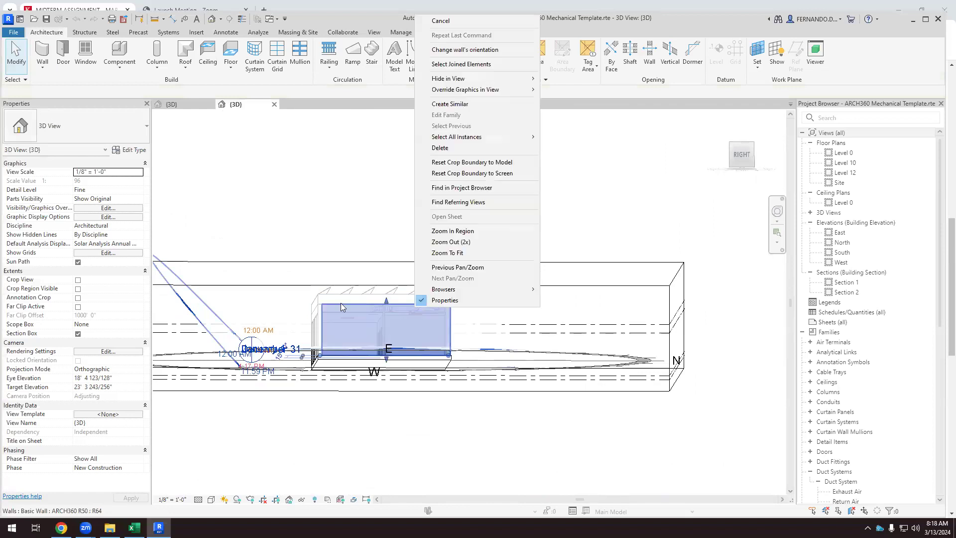
pyautogui.click(739, 161)
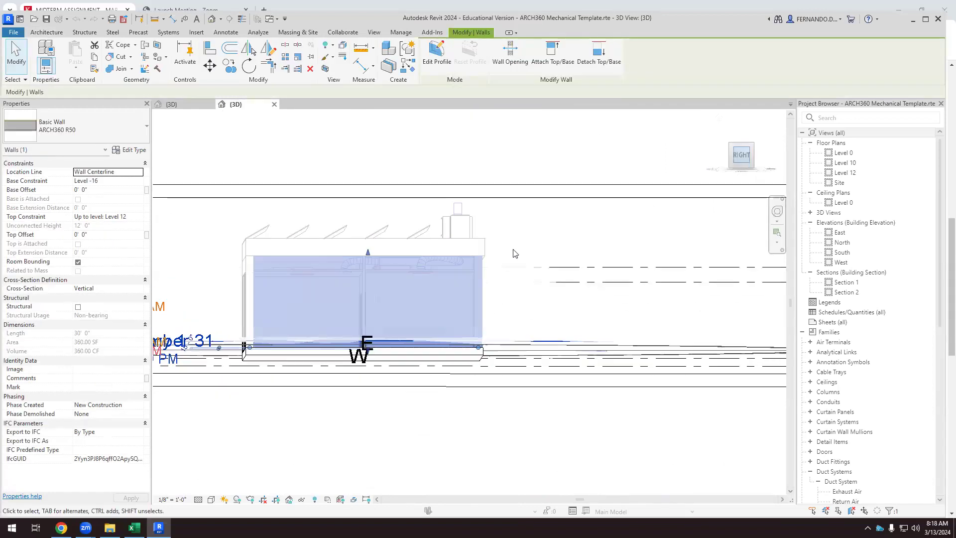
pyautogui.scroll(-2, 449, 312)
pyautogui.moveTo(449, 312); pyautogui.dragTo(528, 331)
pyautogui.scroll(-4, 527, 332)
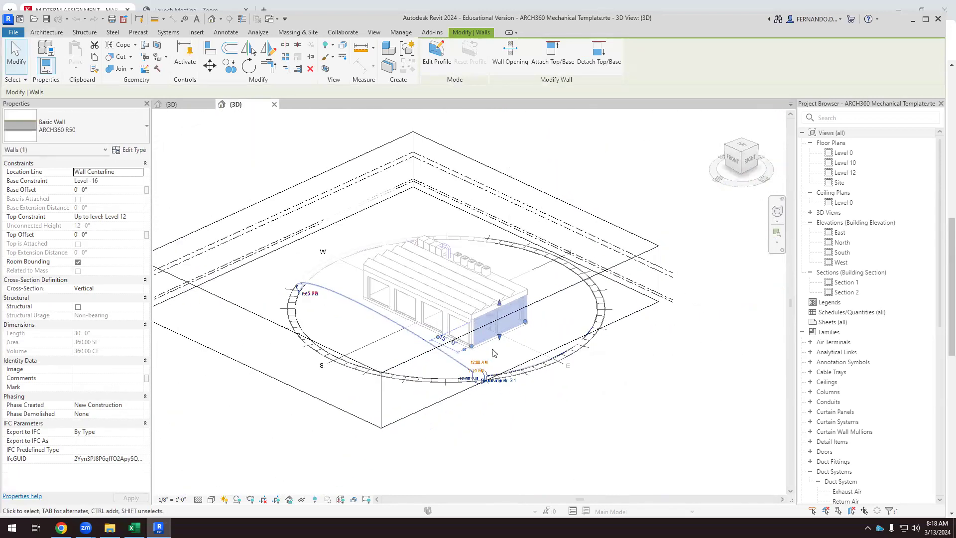
# Set the sun path time to 12:00 PM in the sawtooth model's 3D view.
pyautogui.scroll(6, 489, 371)
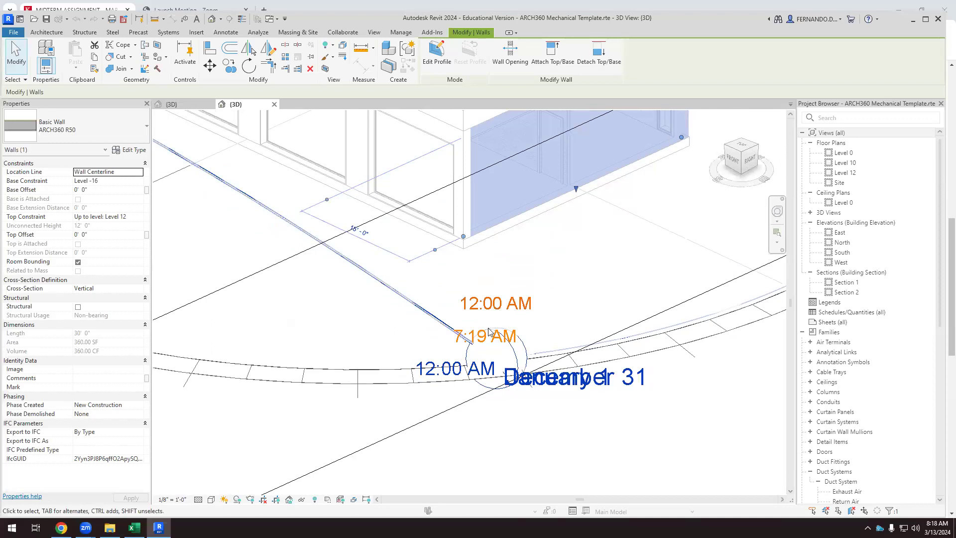
pyautogui.click(437, 374)
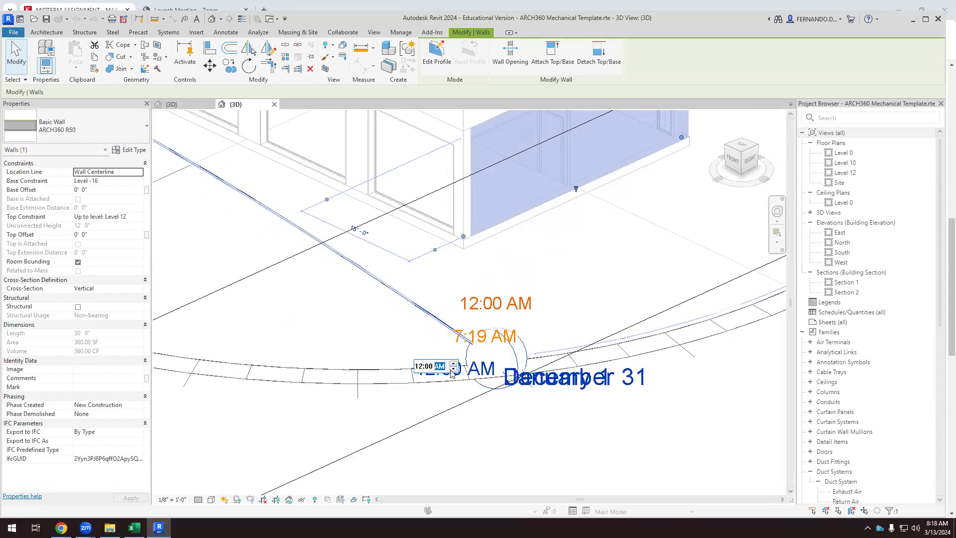
pyautogui.scroll(-8, 481, 441)
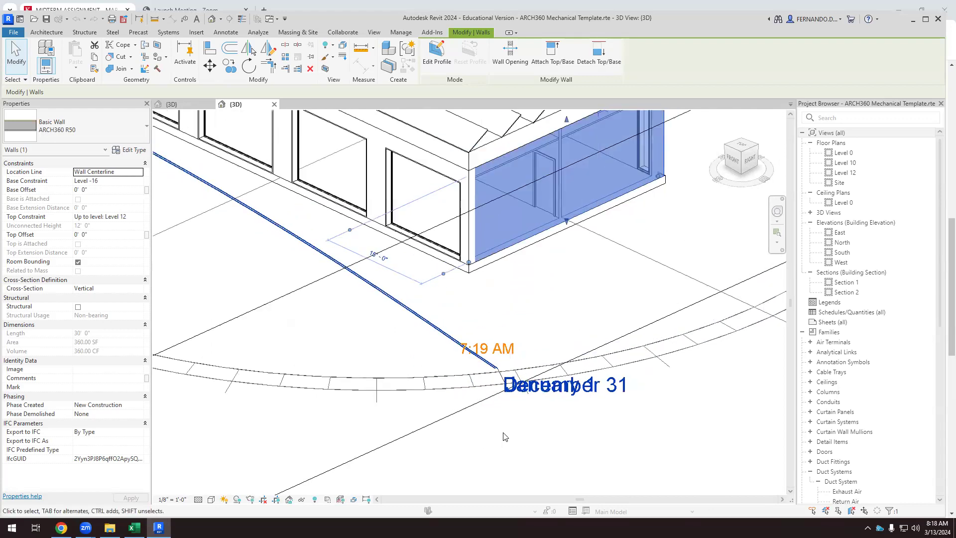
pyautogui.click(503, 459)
# Check the sun's position on the path and turn on shadows in the 3D view.
pyautogui.moveTo(490, 462); pyautogui.dragTo(600, 465)
pyautogui.scroll(5, 613, 418)
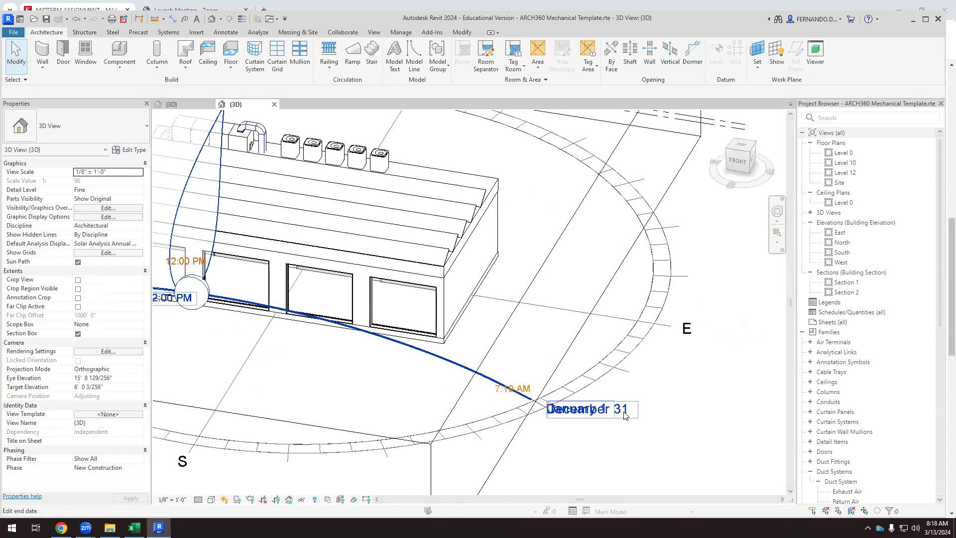
pyautogui.scroll(-2, 618, 409)
pyautogui.moveTo(537, 400); pyautogui.dragTo(418, 367)
pyautogui.scroll(-3, 438, 354)
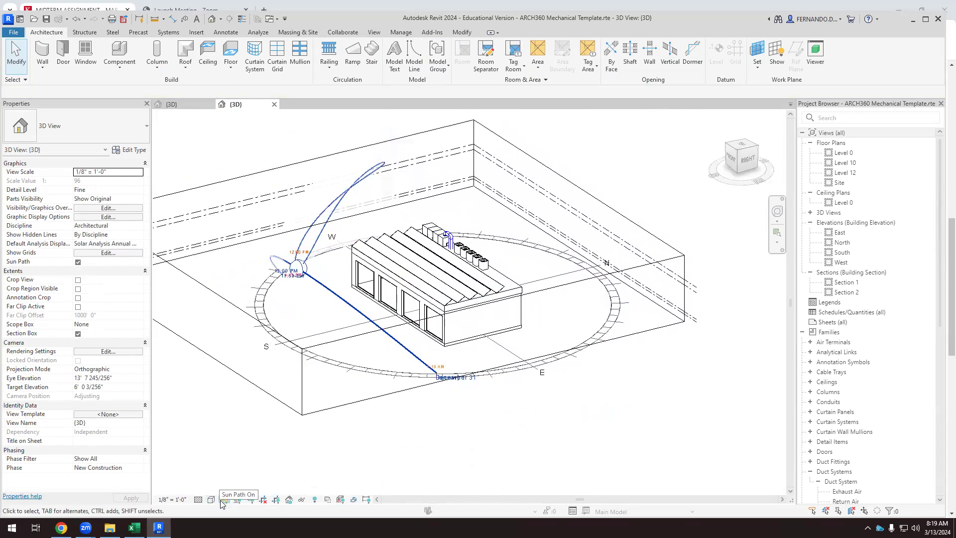
pyautogui.click(237, 500)
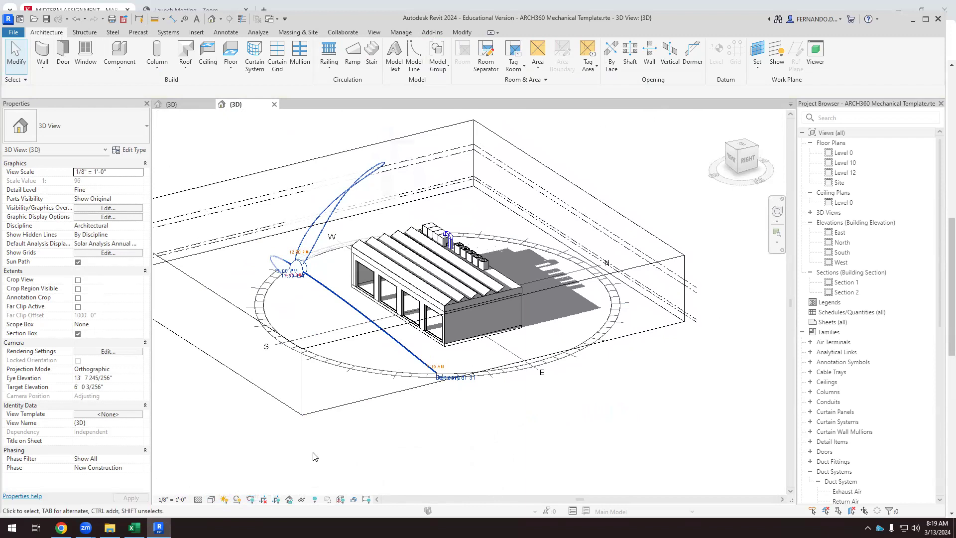
# Examine the noon shadows on the sawtooth roof panels, rooftop equipment and window openings from several angles.
pyautogui.moveTo(402, 445); pyautogui.dragTo(353, 383)
pyautogui.scroll(4, 457, 314)
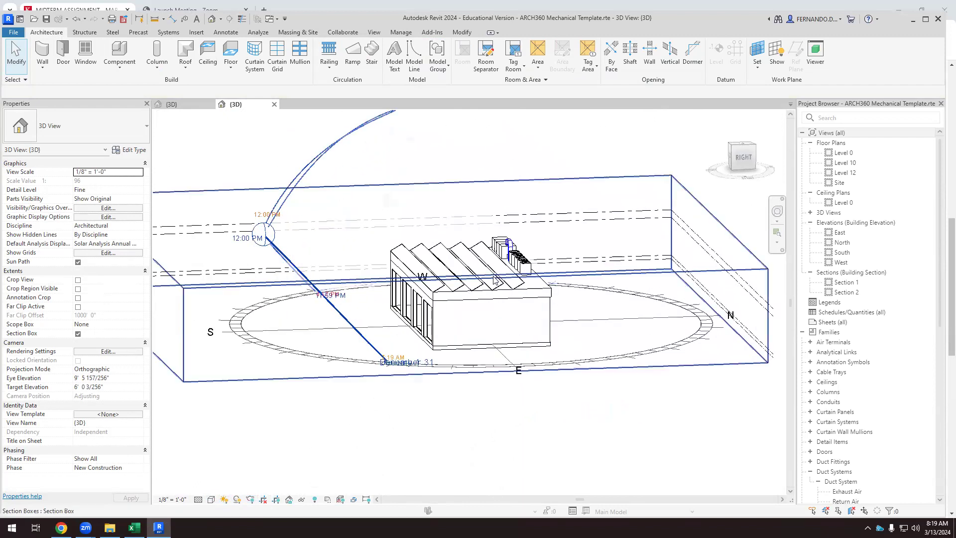
pyautogui.moveTo(456, 350)
pyautogui.mouseDown()
pyautogui.moveTo(442, 331)
pyautogui.moveTo(453, 320)
pyautogui.moveTo(484, 348)
pyautogui.moveTo(470, 329)
pyautogui.mouseUp()
pyautogui.scroll(2, 458, 289)
pyautogui.scroll(-2, 457, 320)
pyautogui.moveTo(456, 371); pyautogui.dragTo(453, 389)
pyautogui.scroll(5, 451, 339)
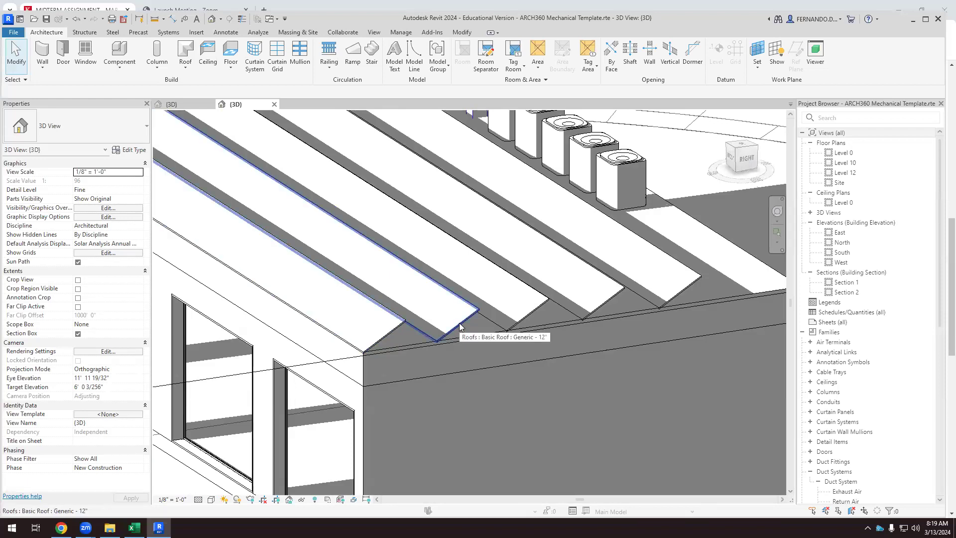
pyautogui.moveTo(459, 325)
pyautogui.mouseDown()
pyautogui.moveTo(421, 325)
pyautogui.moveTo(415, 312)
pyautogui.moveTo(475, 302)
pyautogui.mouseUp()
pyautogui.scroll(-4, 445, 303)
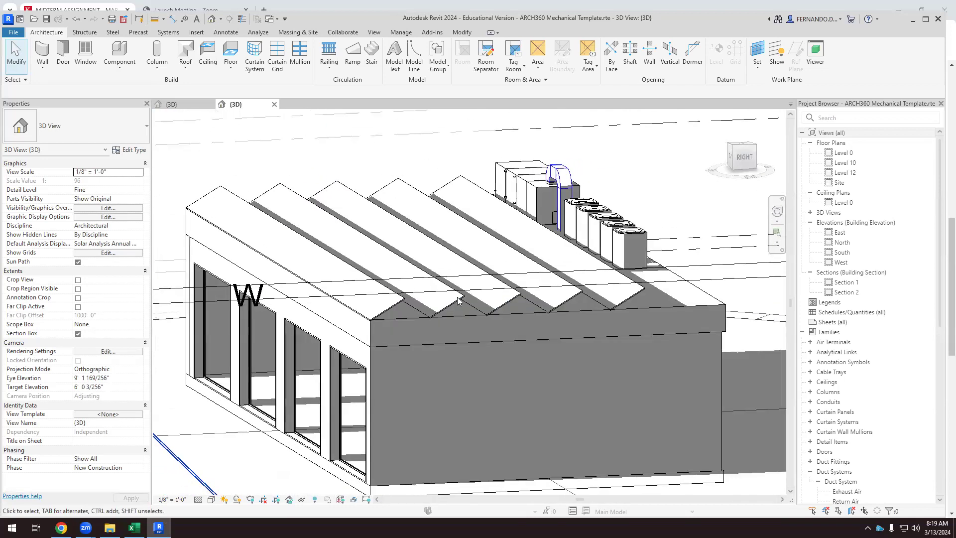
pyautogui.scroll(3, 429, 314)
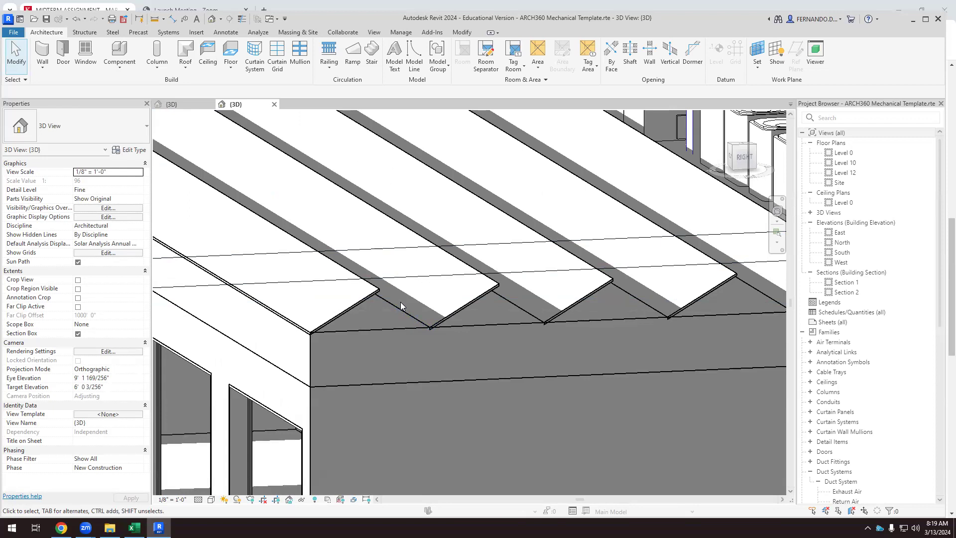
pyautogui.scroll(-4, 455, 275)
pyautogui.moveTo(436, 350); pyautogui.dragTo(415, 352)
pyautogui.scroll(-5, 398, 354)
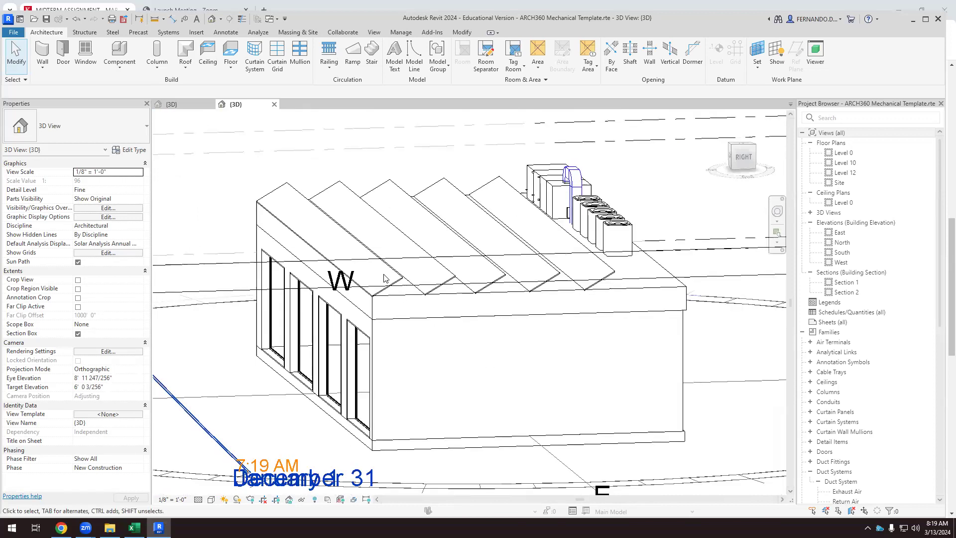
# Advance the sun path time to 1:00 PM and on to 4:00 PM.
pyautogui.moveTo(396, 356); pyautogui.dragTo(310, 288)
pyautogui.scroll(4, 299, 299)
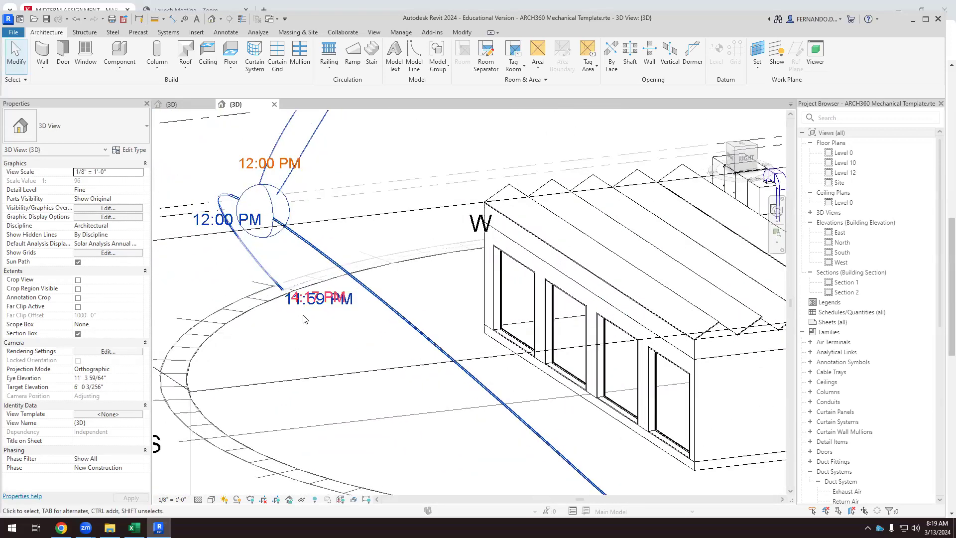
pyautogui.click(219, 225)
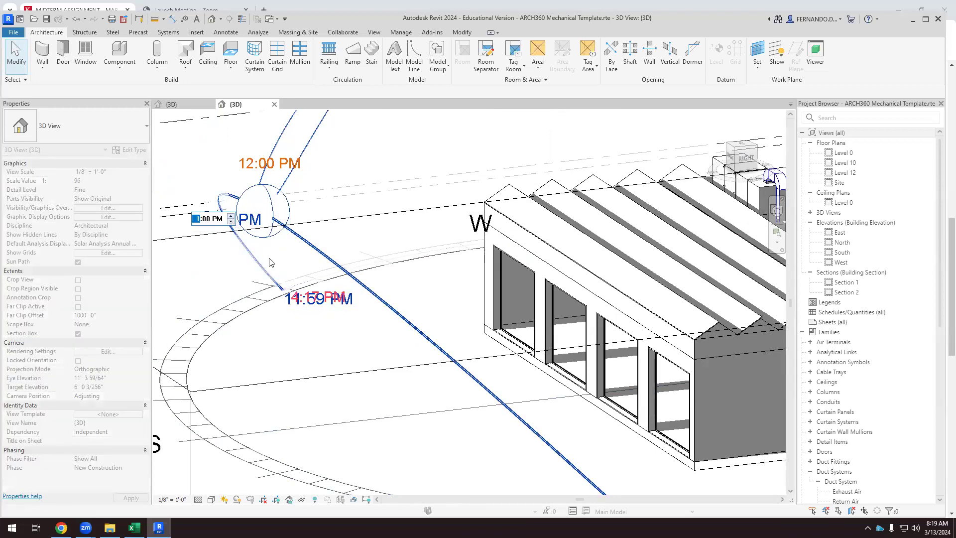
pyautogui.press('Return')
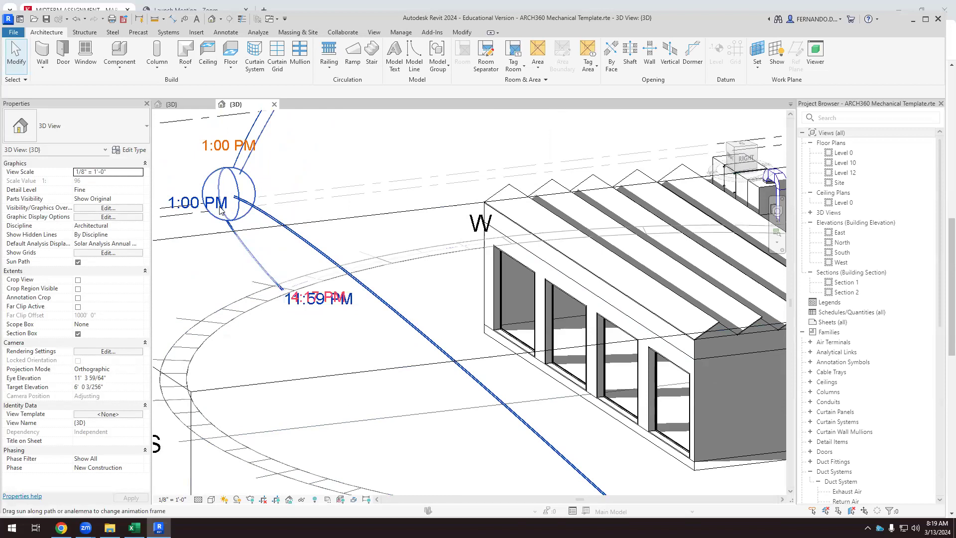
pyautogui.click(195, 203)
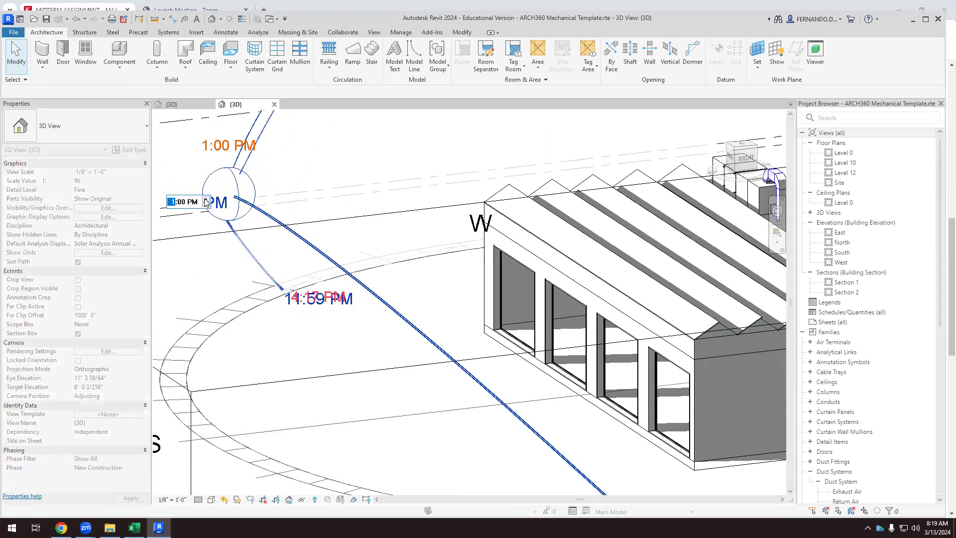
pyautogui.press('Return')
pyautogui.scroll(-3, 273, 248)
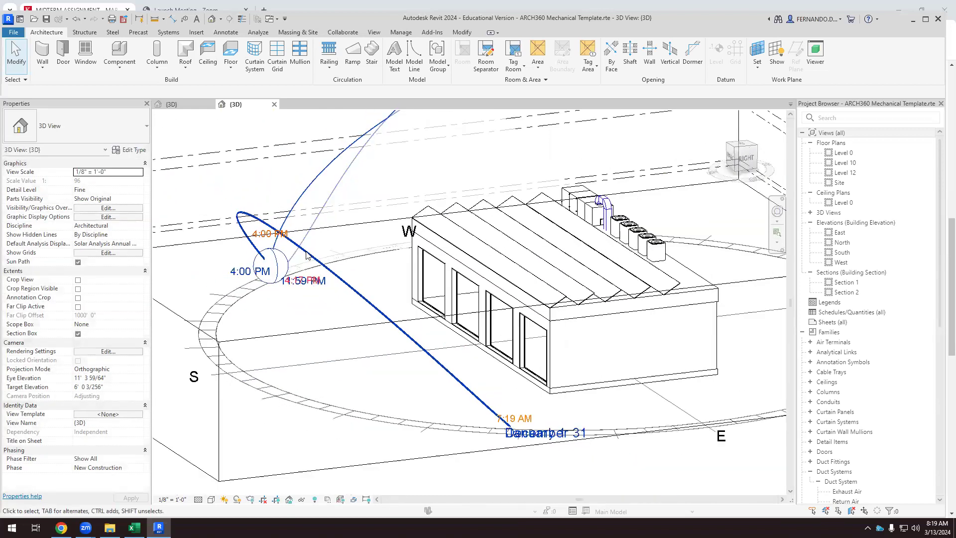
# Examine the 4:00 PM shadows across the sawtooth roof and inside the window openings.
pyautogui.moveTo(521, 325); pyautogui.dragTo(546, 329)
pyautogui.scroll(3, 638, 281)
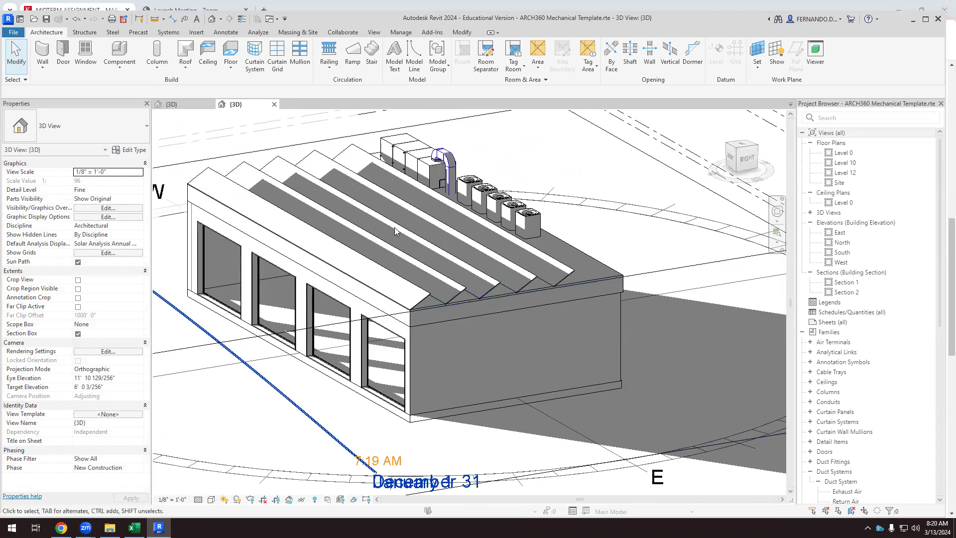
pyautogui.scroll(-2, 391, 226)
pyautogui.moveTo(435, 262); pyautogui.dragTo(329, 284)
pyautogui.scroll(1, 315, 292)
pyautogui.moveTo(502, 289); pyautogui.dragTo(512, 330)
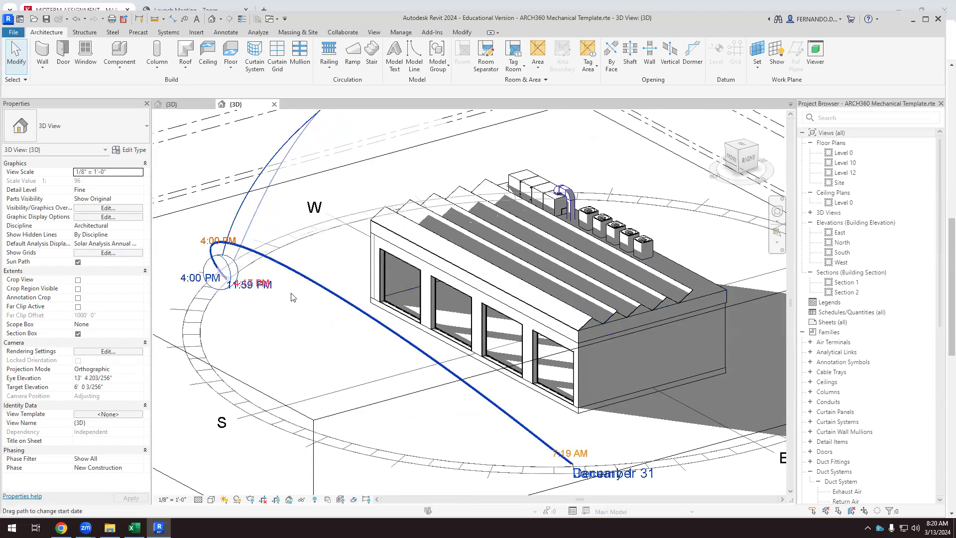
# Set the sun path time to 3:00 PM and inspect the shadows on the sawtooth roof and windows.
pyautogui.click(195, 280)
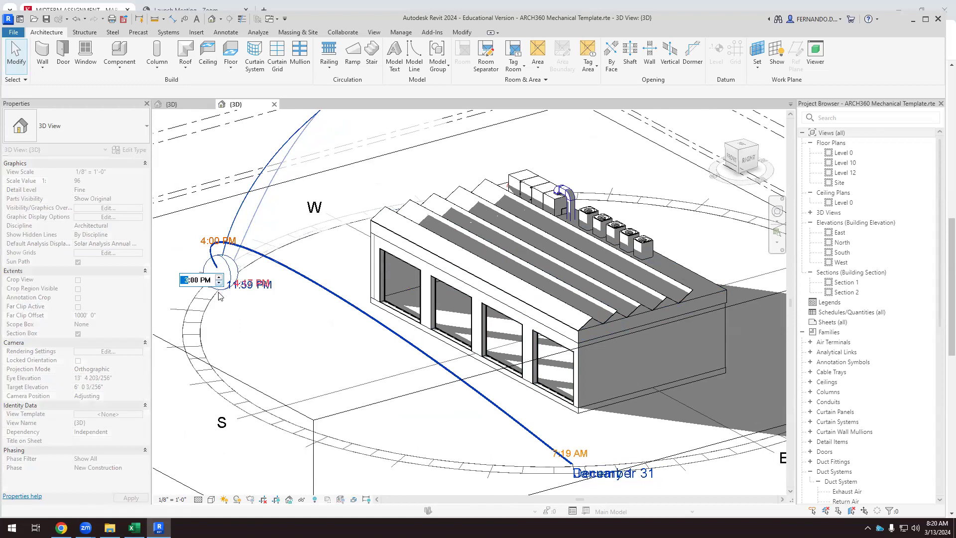
pyautogui.click(260, 332)
pyautogui.moveTo(441, 368); pyautogui.dragTo(397, 334)
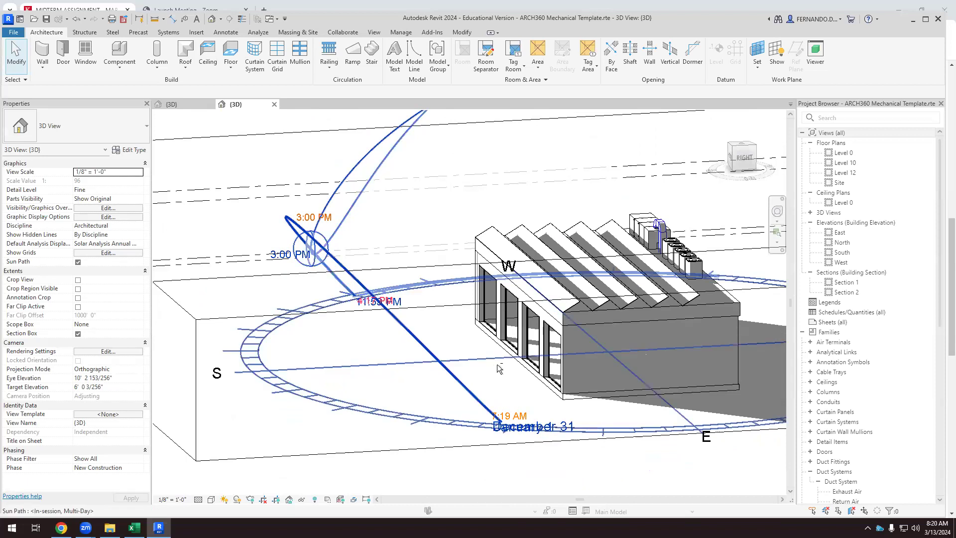
pyautogui.scroll(5, 495, 368)
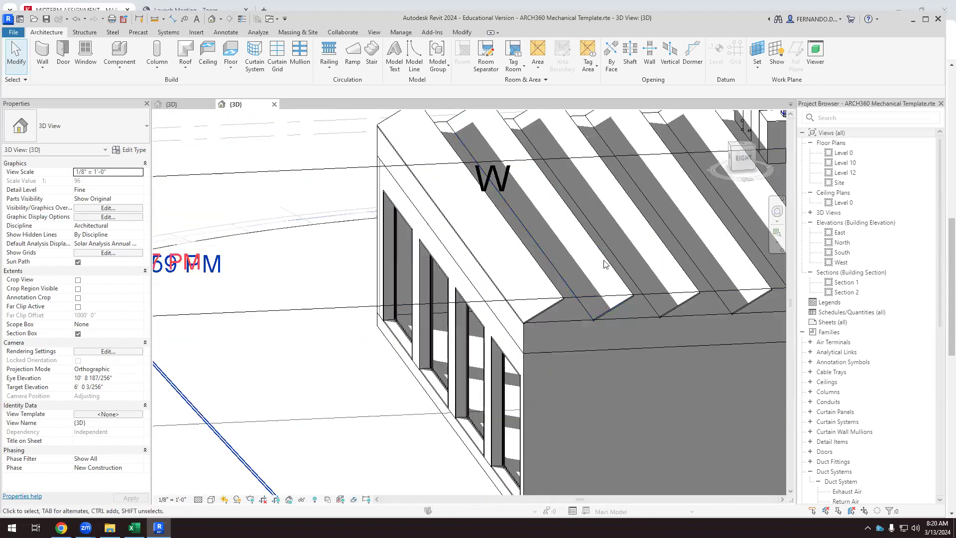
pyautogui.scroll(-8, 609, 264)
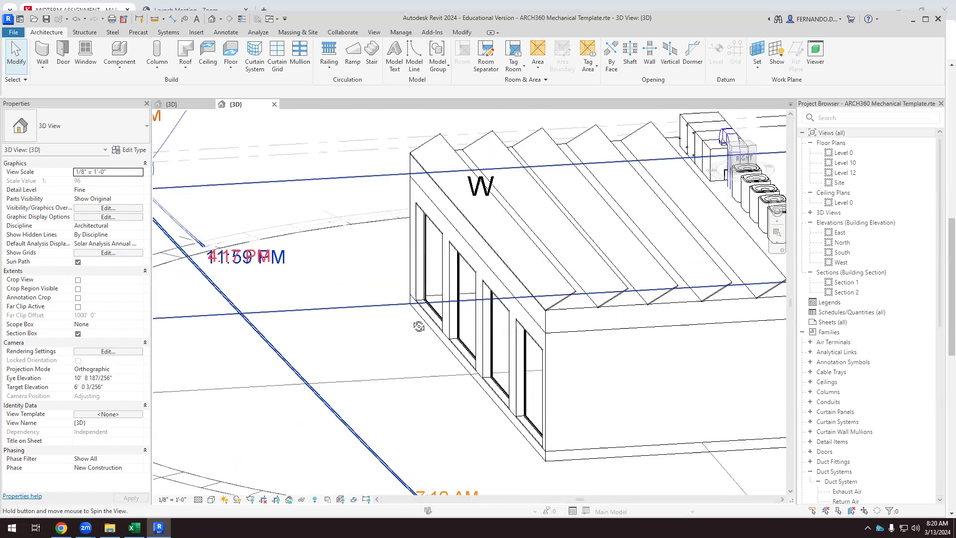
pyautogui.scroll(2, 295, 277)
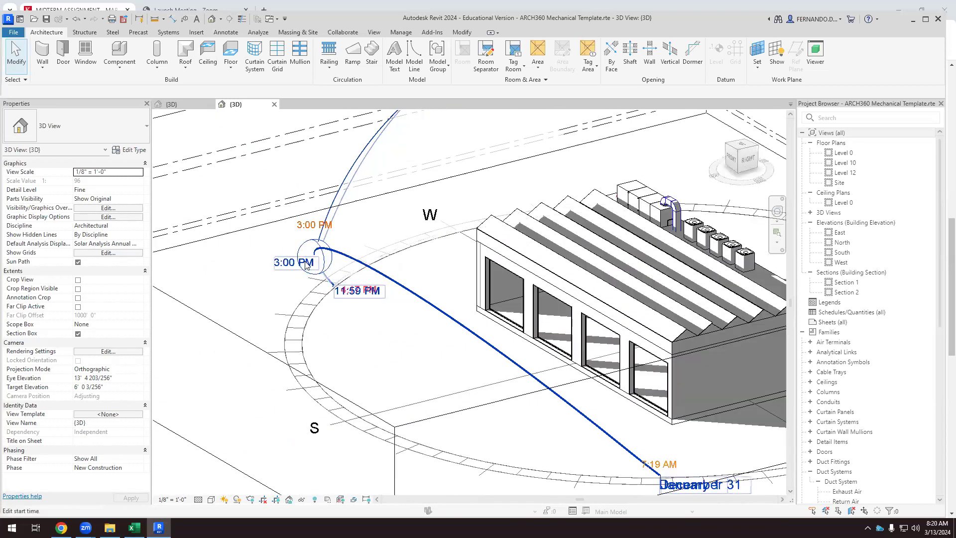
# Step the sun path time back to 2:00 PM and on to 10:00 AM, viewing the sawtooth roof's shadows.
pyautogui.click(293, 265)
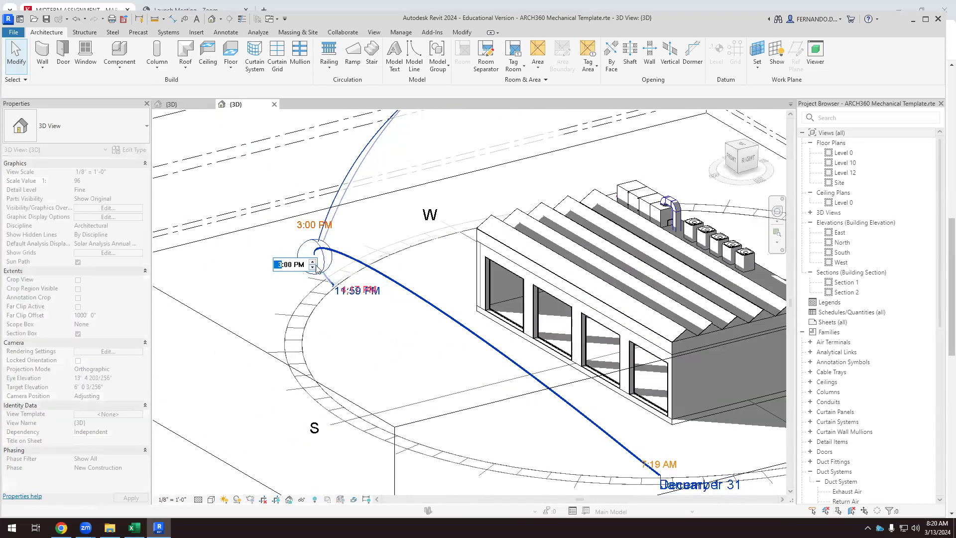
pyautogui.click(387, 336)
pyautogui.moveTo(461, 364); pyautogui.dragTo(439, 348)
pyautogui.click(287, 277)
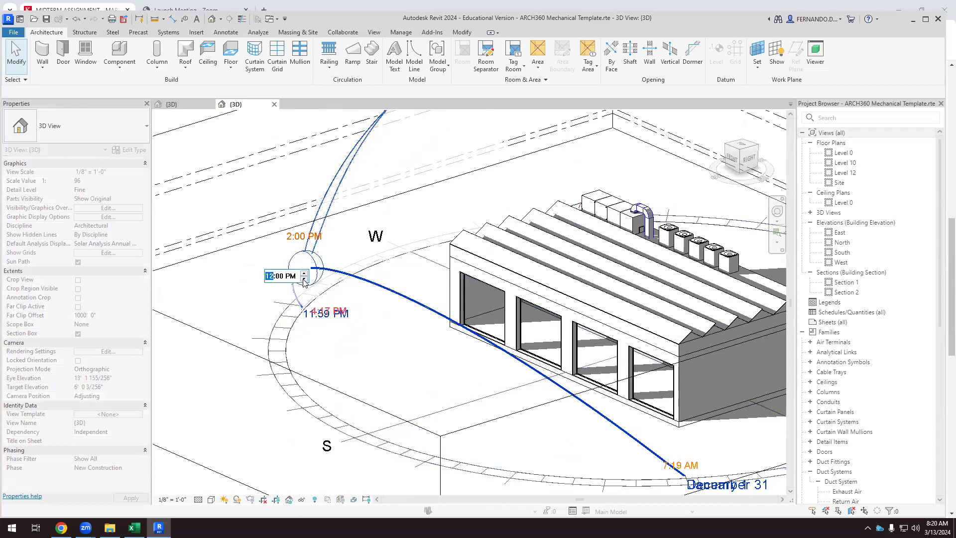
pyautogui.click(305, 282)
pyautogui.moveTo(395, 359); pyautogui.dragTo(364, 331)
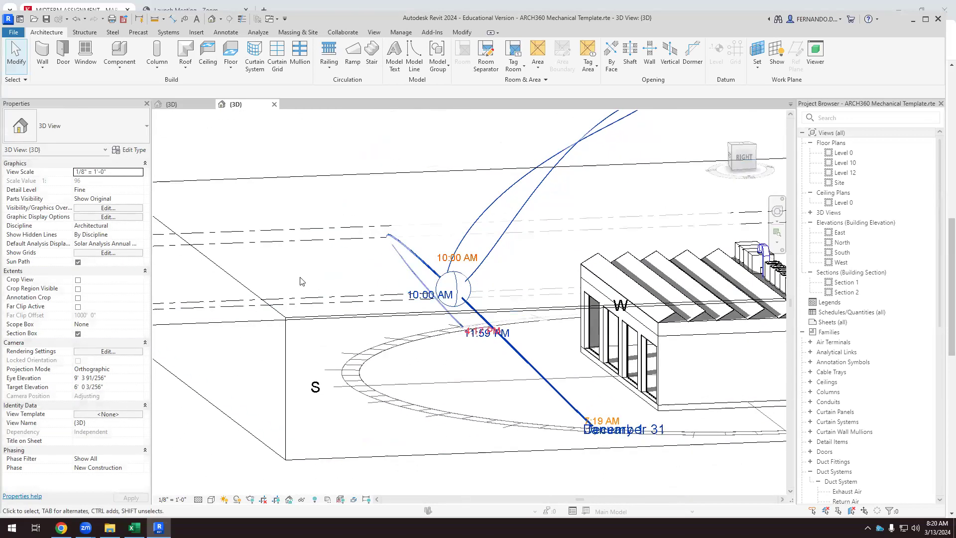
# Set the sun path time to 8:00 AM and inspect the sawtooth roof panels up close.
pyautogui.click(429, 297)
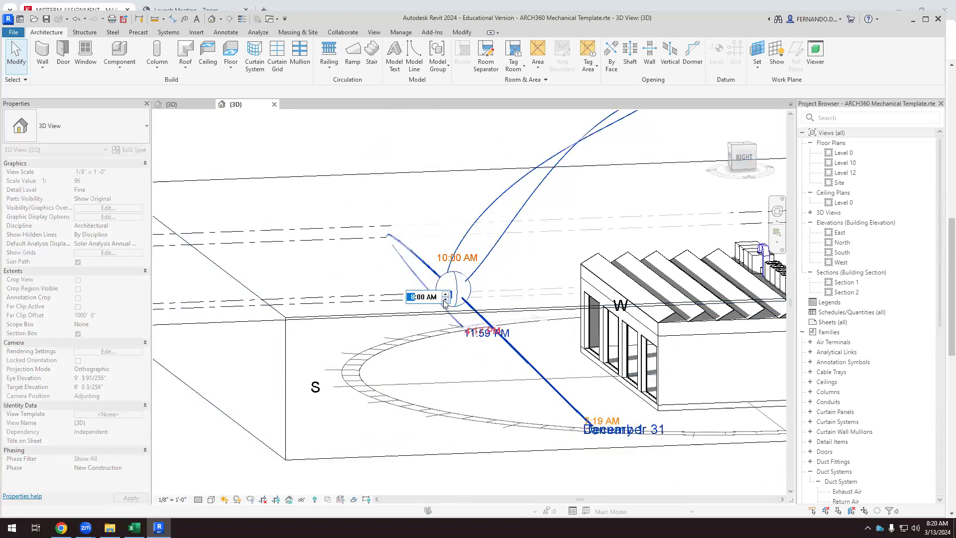
pyautogui.click(541, 267)
pyautogui.moveTo(550, 314); pyautogui.dragTo(651, 298)
pyautogui.scroll(2, 708, 335)
pyautogui.scroll(1, 709, 334)
pyautogui.scroll(-4, 572, 286)
pyautogui.scroll(4, 652, 297)
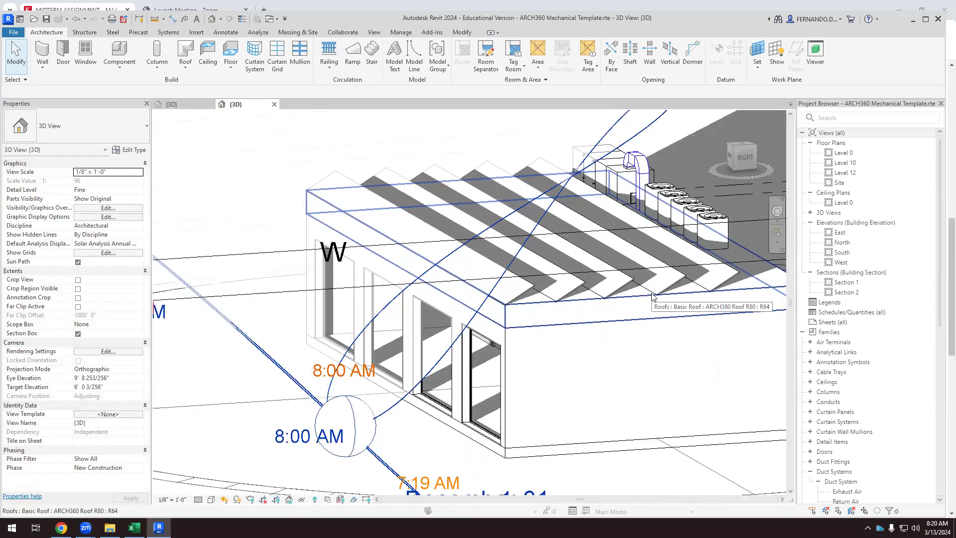
pyautogui.scroll(-3, 653, 297)
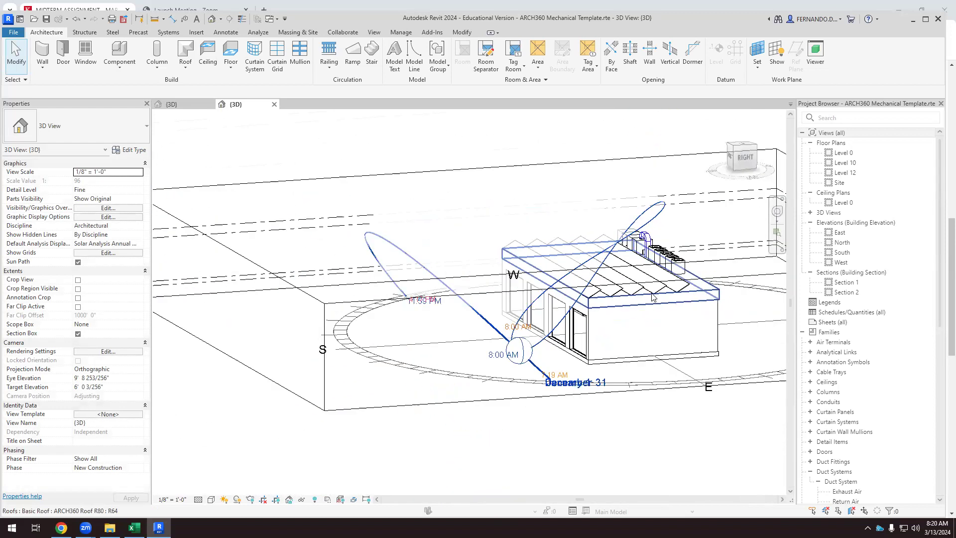
# Examine the 8:00 AM shadows across the sawtooth roof, rooftop equipment and window openings from a higher angle.
pyautogui.moveTo(600, 338); pyautogui.dragTo(629, 363)
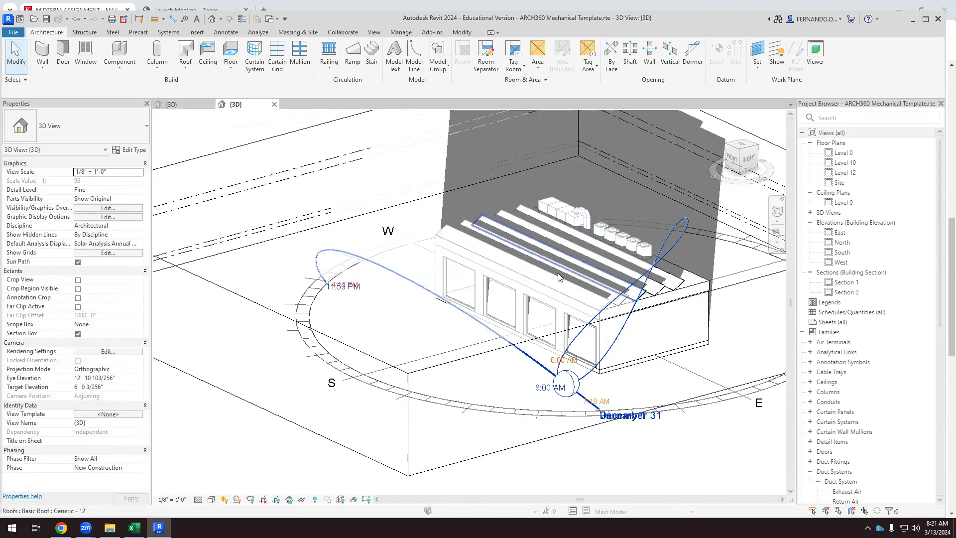
pyautogui.moveTo(558, 272); pyautogui.dragTo(518, 239)
pyautogui.scroll(3, 542, 305)
pyautogui.scroll(1, 542, 310)
pyautogui.moveTo(531, 322); pyautogui.dragTo(515, 315)
pyautogui.scroll(-1, 515, 307)
pyautogui.moveTo(303, 256); pyautogui.dragTo(226, 192)
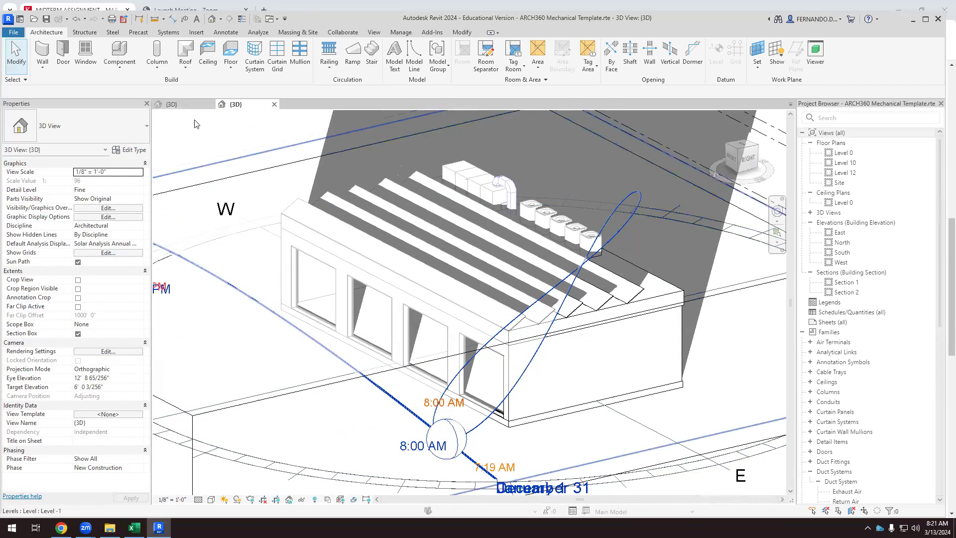
# Switch to the single-slope roof model and set its sun path time to 12:00 PM.
pyautogui.click(189, 105)
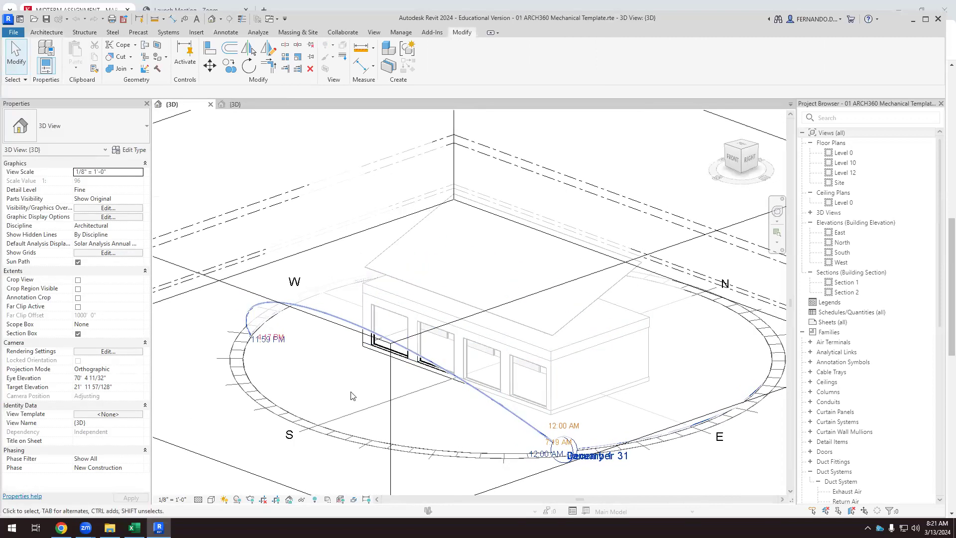
pyautogui.scroll(2, 542, 459)
pyautogui.click(554, 456)
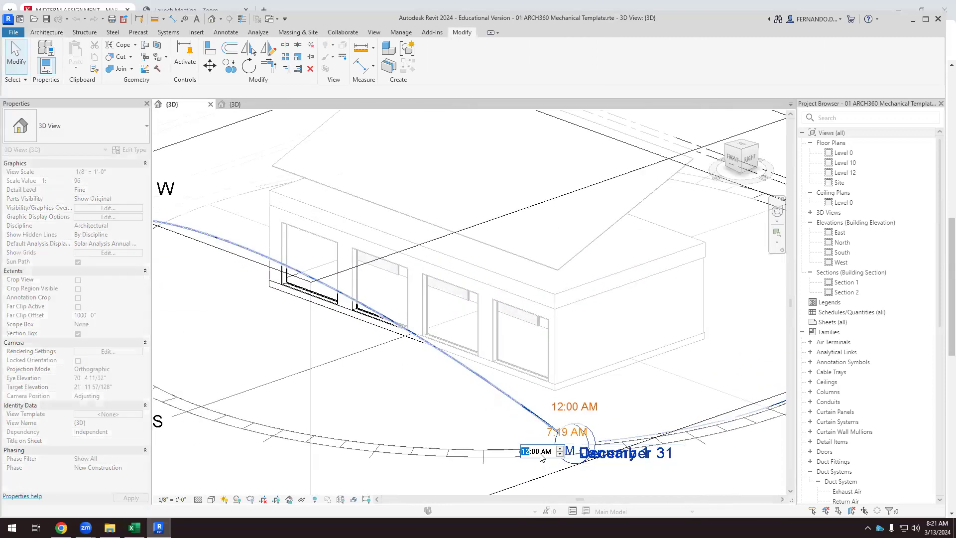
pyautogui.click(550, 450)
pyautogui.click(560, 449)
pyautogui.click(505, 467)
pyautogui.scroll(-3, 349, 453)
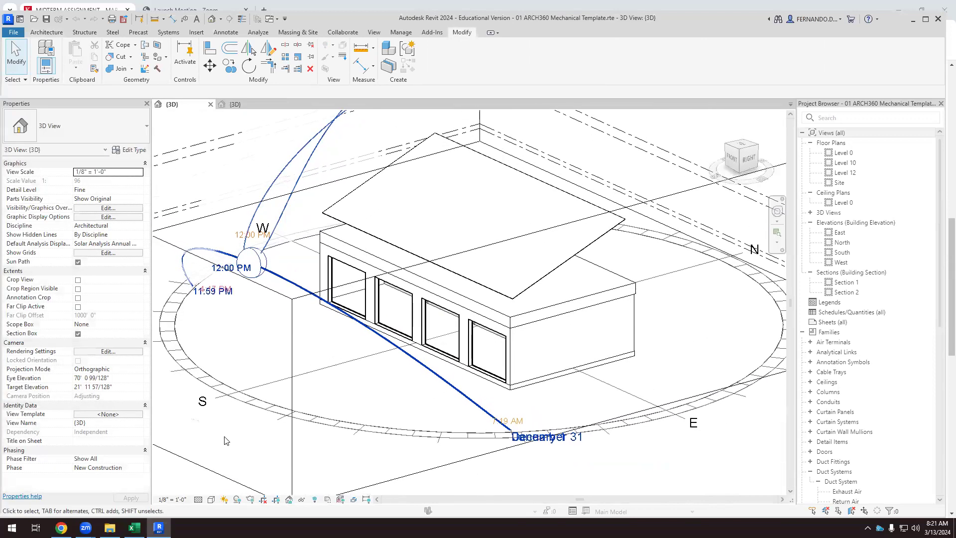
# Turn on shadows in the single-slope model's 3D view and set the sun path time to 3:00 PM.
pyautogui.click(239, 501)
pyautogui.moveTo(523, 366); pyautogui.dragTo(529, 345)
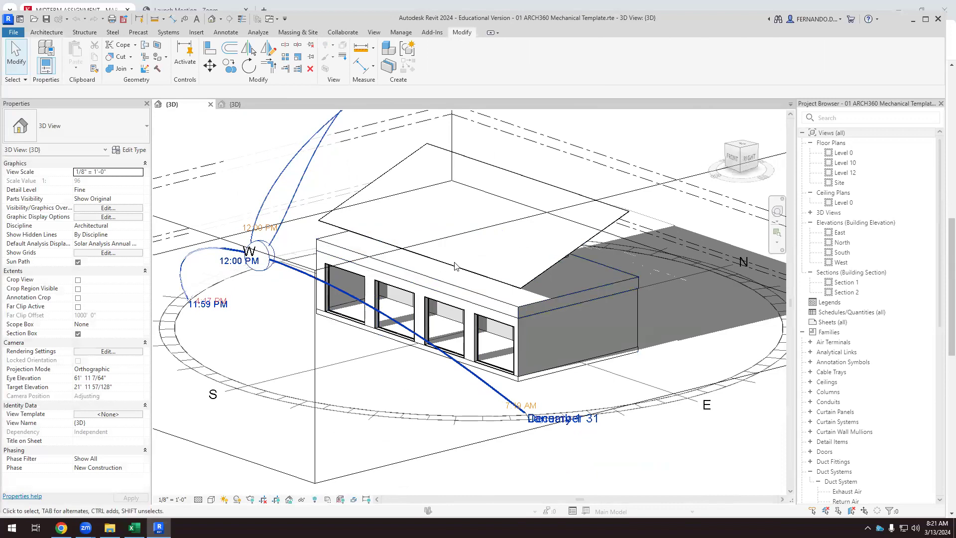
pyautogui.click(239, 261)
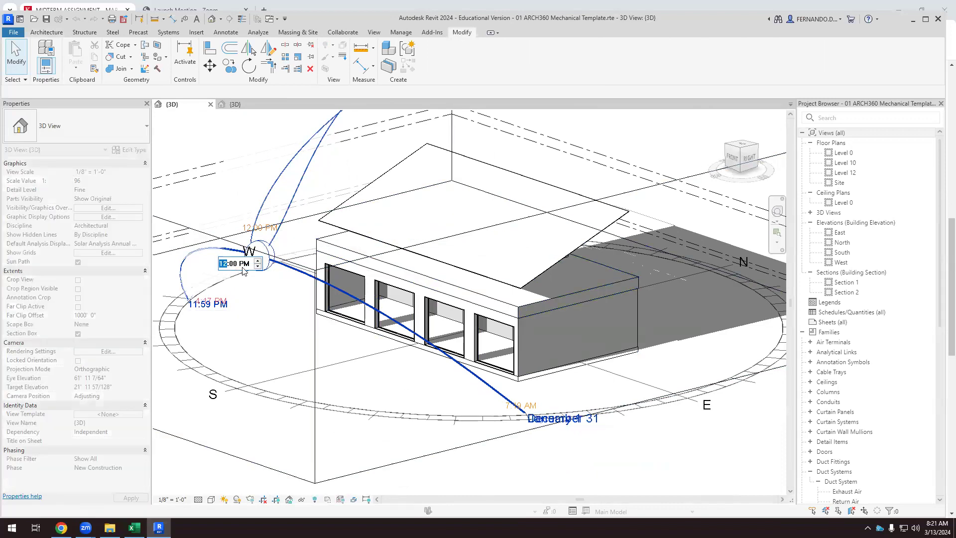
pyautogui.press('Return')
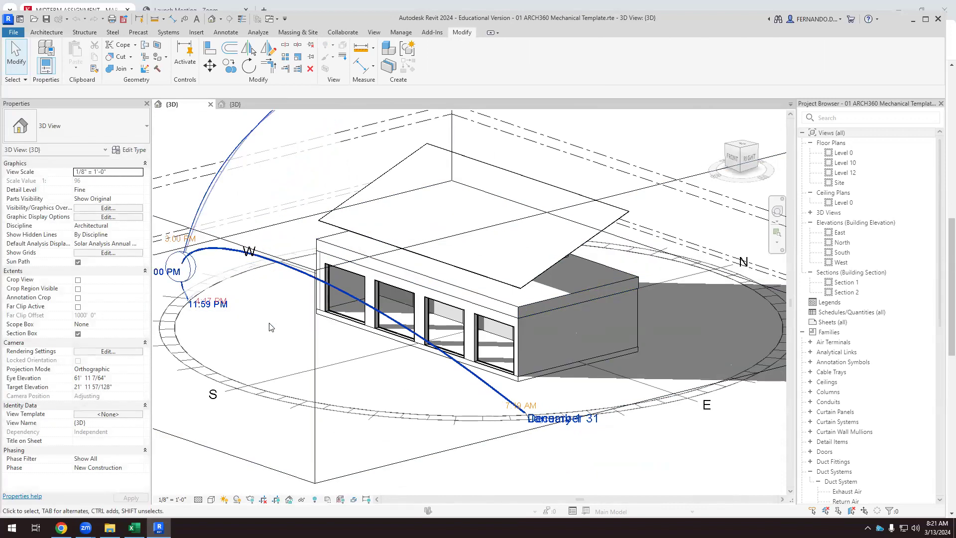
# Examine the 3:00 PM shadows cast by the single-slope roof and building from several angles.
pyautogui.moveTo(269, 305); pyautogui.dragTo(339, 296)
pyautogui.scroll(-2, 398, 258)
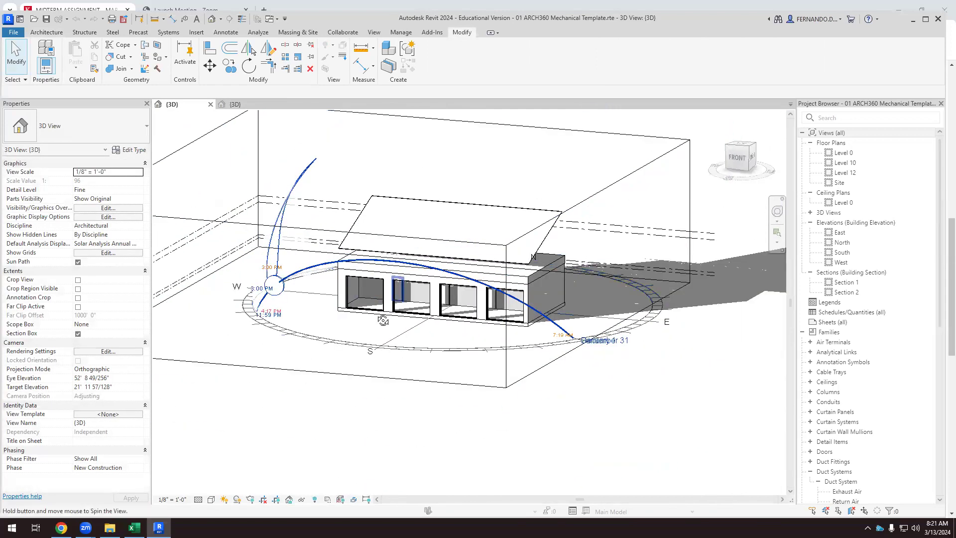
pyautogui.moveTo(384, 320); pyautogui.dragTo(322, 333)
pyautogui.scroll(-2, 348, 331)
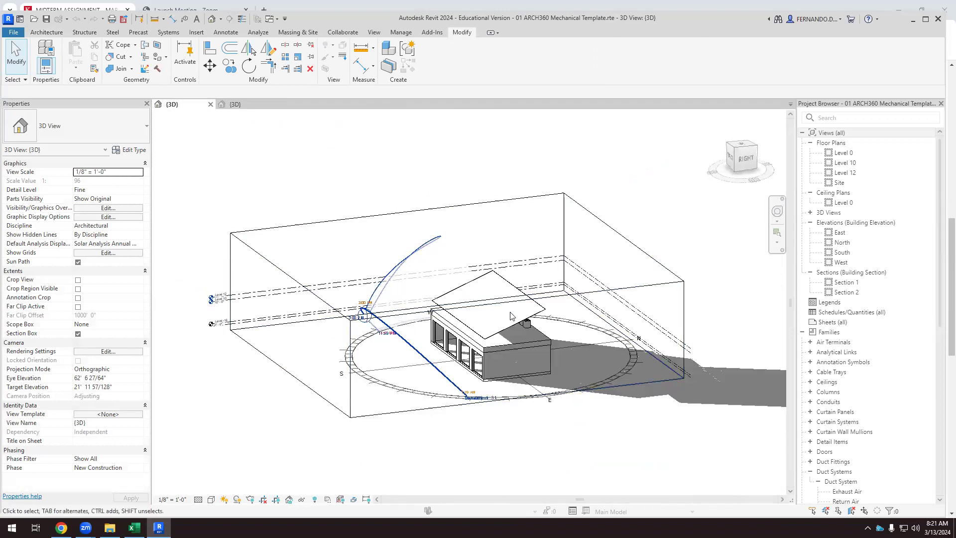
pyautogui.scroll(2, 527, 314)
pyautogui.moveTo(527, 318); pyautogui.dragTo(508, 288)
pyautogui.scroll(-2, 458, 313)
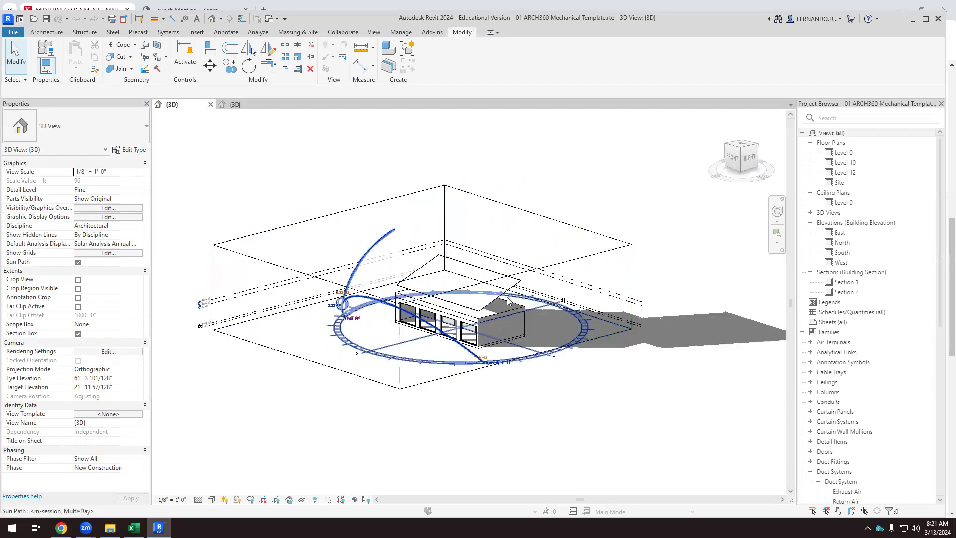
pyautogui.scroll(1, 508, 288)
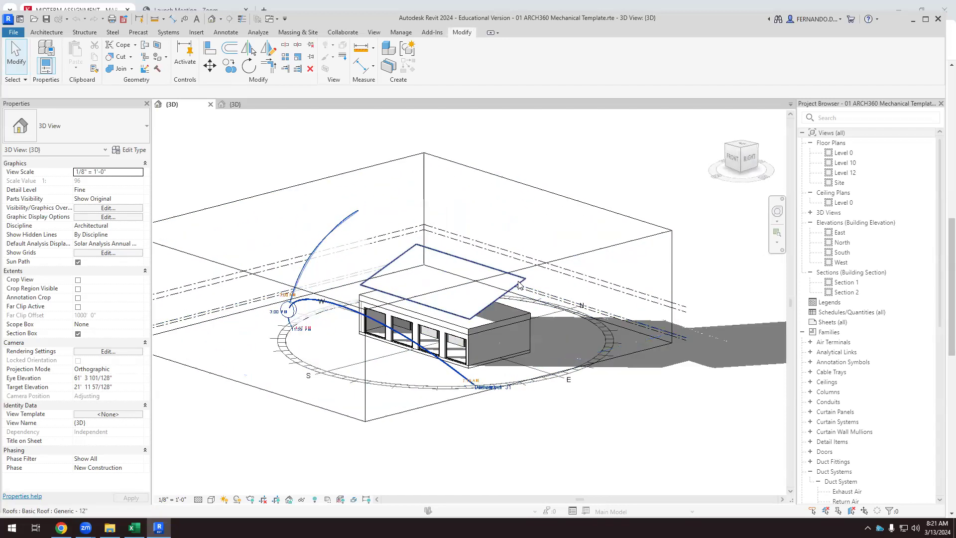
# Select the single-slope roof to view the equipment beneath it, and compare it with the sawtooth model.
pyautogui.click(519, 285)
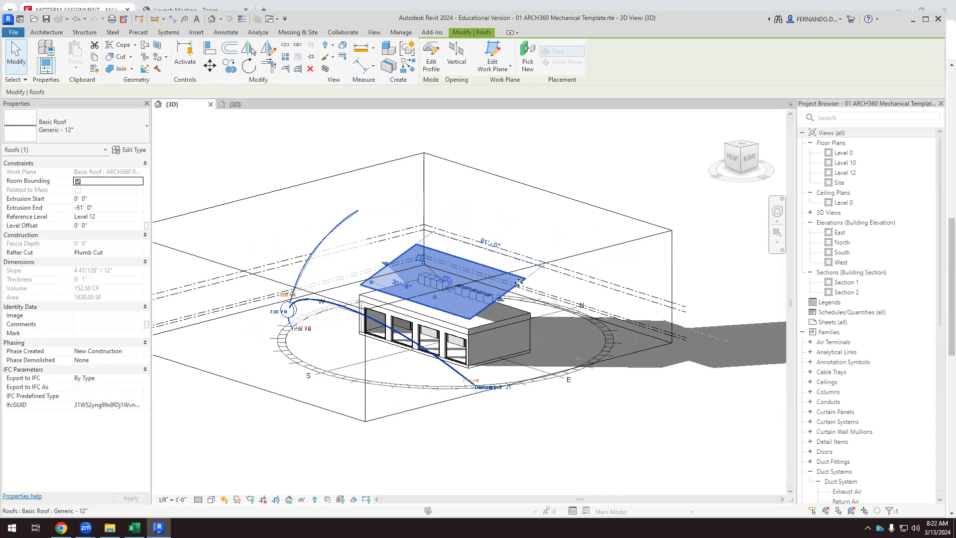
pyautogui.scroll(3, 499, 304)
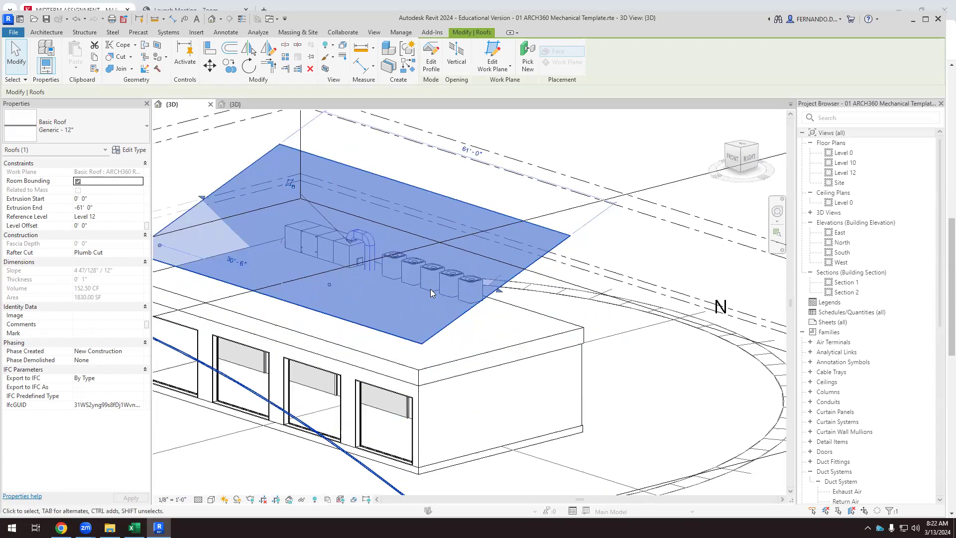
pyautogui.scroll(-1, 430, 289)
pyautogui.scroll(1, 201, 217)
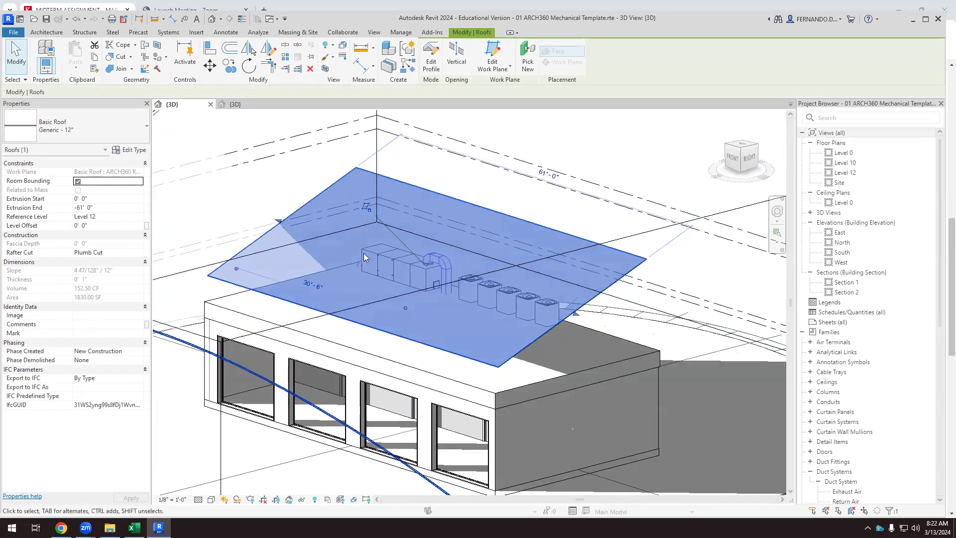
pyautogui.click(236, 105)
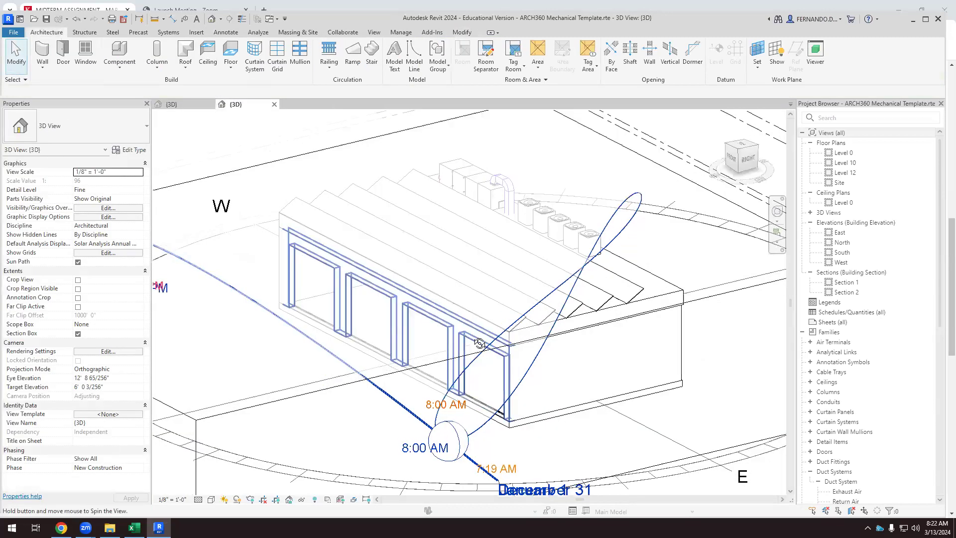
pyautogui.click(179, 105)
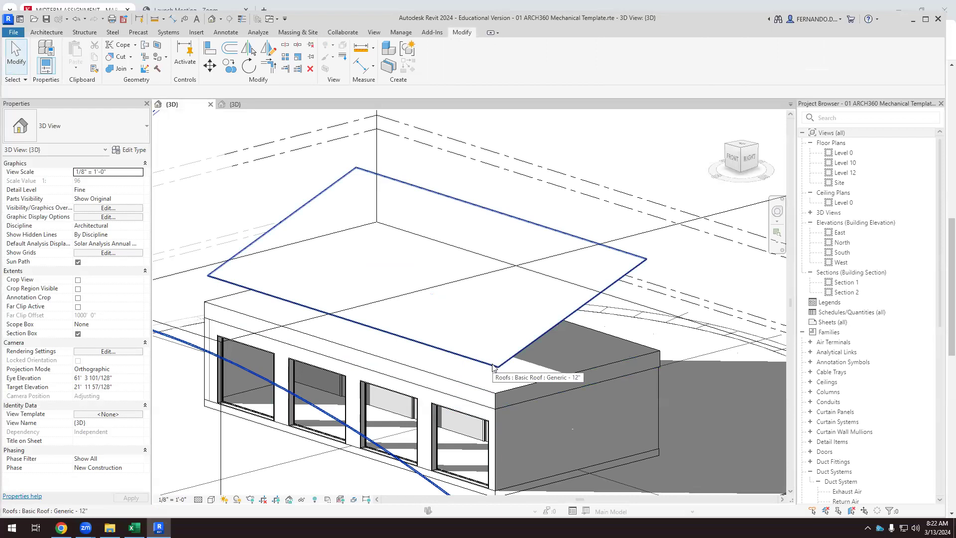
# Inspect the single-slope roof from lower and higher angles and select it to view the equipment it covers.
pyautogui.moveTo(493, 367); pyautogui.dragTo(500, 335)
pyautogui.click(501, 335)
pyautogui.click(577, 208)
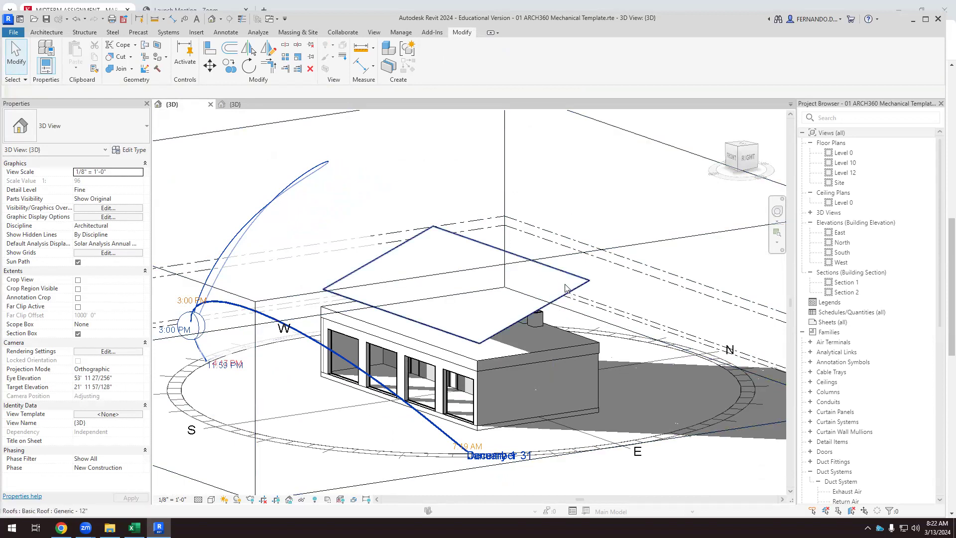
pyautogui.moveTo(518, 294); pyautogui.dragTo(560, 320)
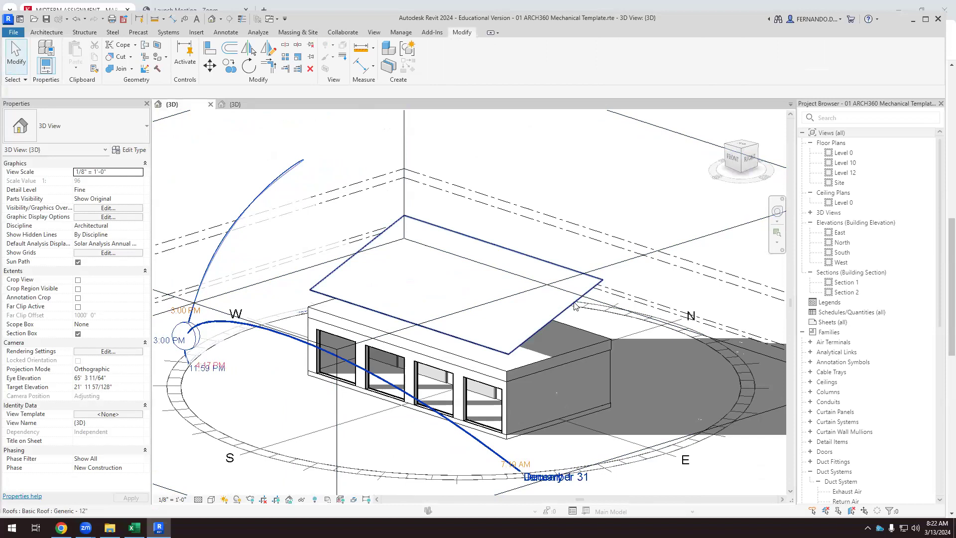
pyautogui.click(573, 303)
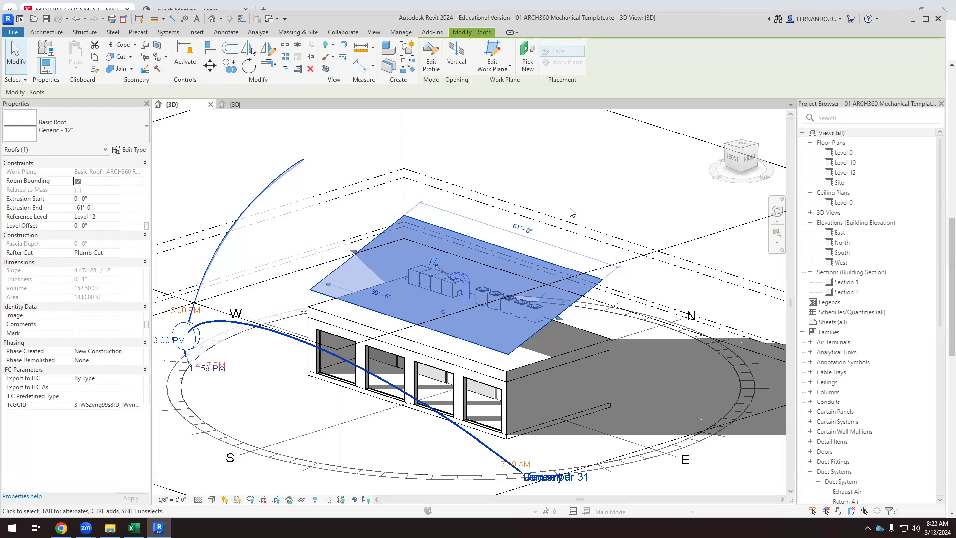
# Return to the sawtooth model and examine the 8:00 AM shadow bands between its roof panels up close.
pyautogui.click(258, 105)
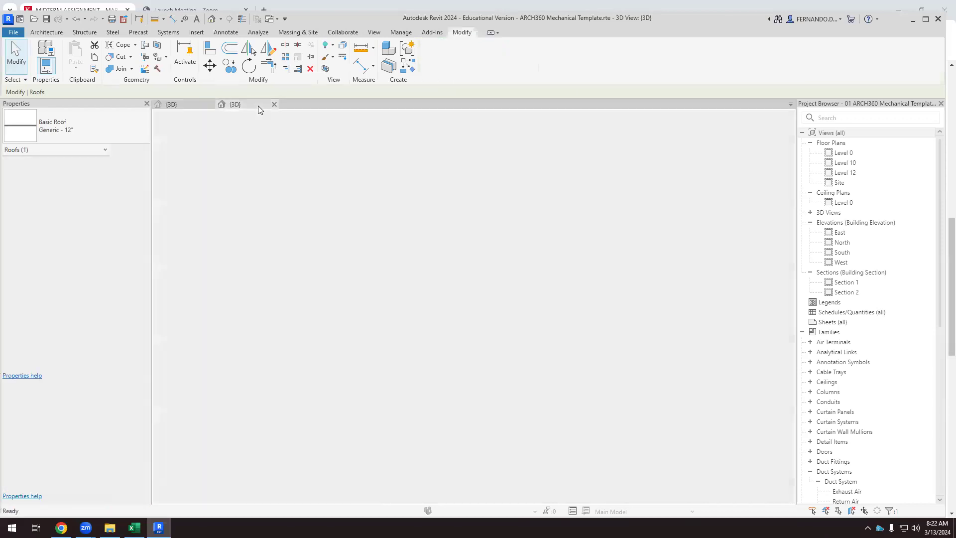
pyautogui.scroll(3, 462, 331)
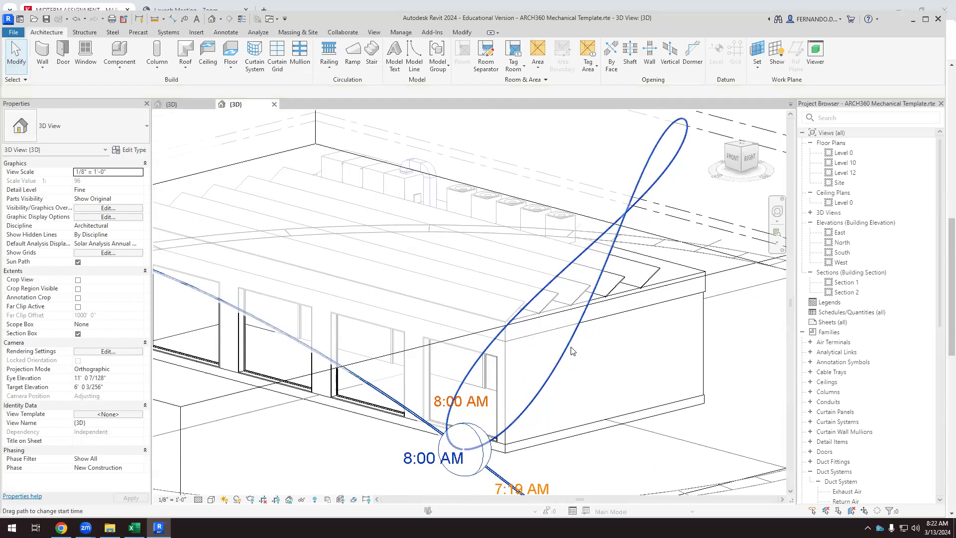
pyautogui.scroll(-3, 612, 306)
pyautogui.moveTo(612, 306); pyautogui.dragTo(247, 386)
pyautogui.scroll(2, 588, 279)
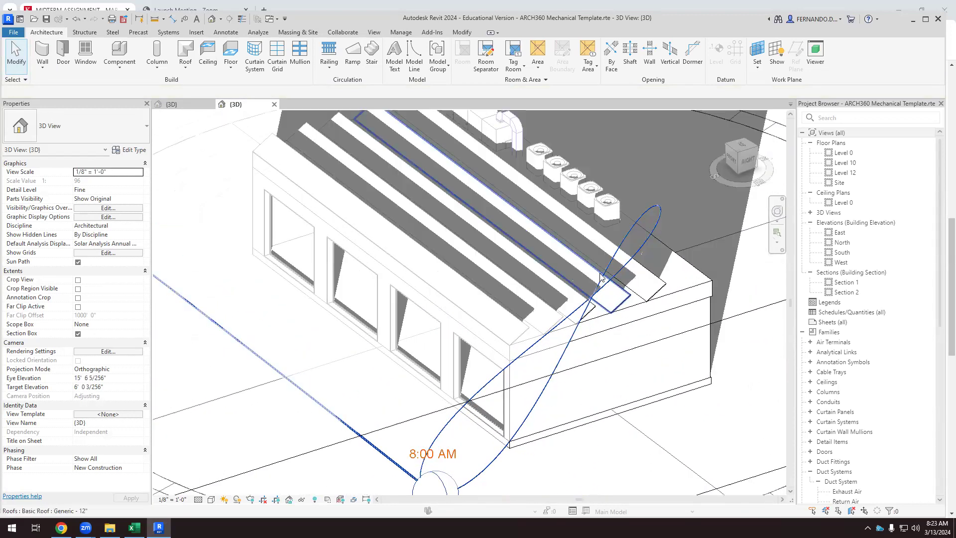
pyautogui.scroll(1, 558, 303)
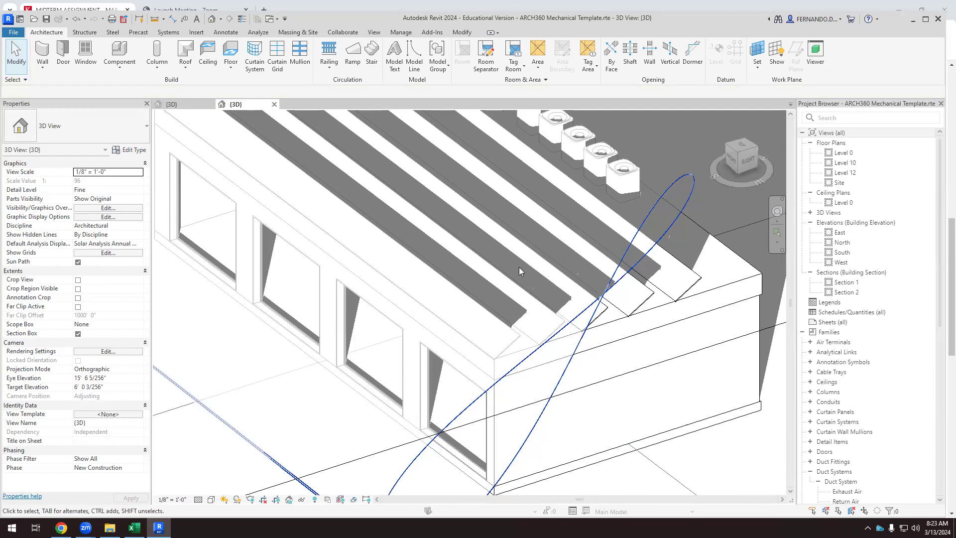
# Examine the sawtooth model's 8:00 AM shadows as a whole and compare it with the single-slope model.
pyautogui.scroll(-6, 519, 269)
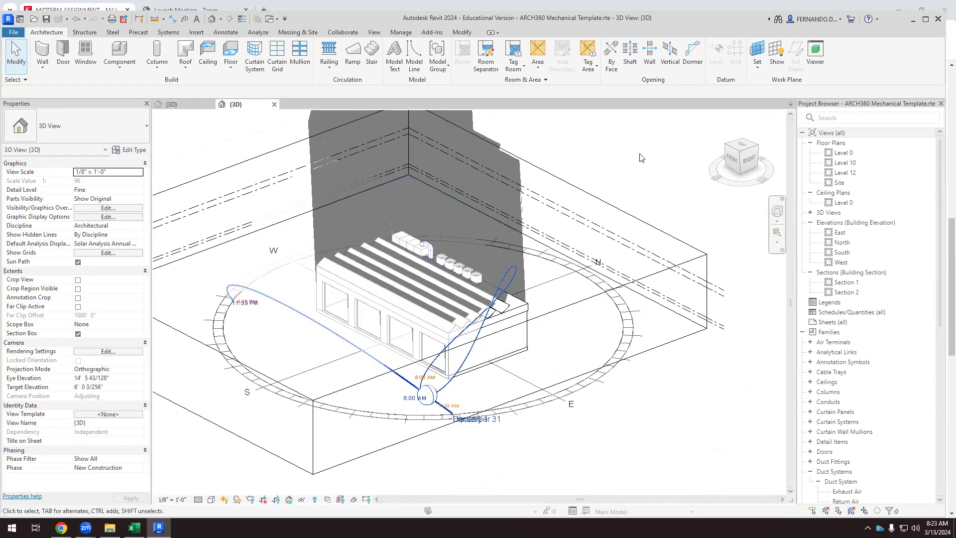
pyautogui.scroll(3, 586, 362)
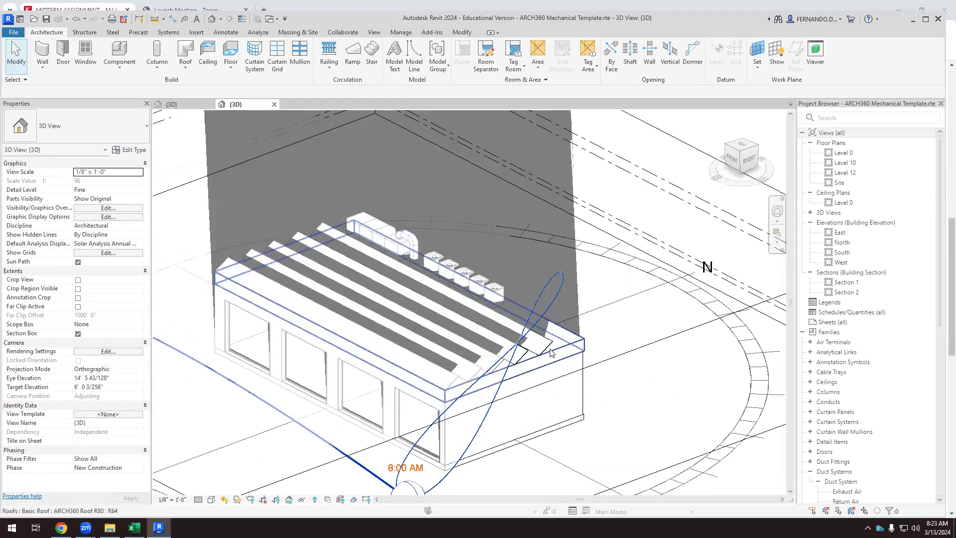
pyautogui.click(192, 105)
pyautogui.click(250, 105)
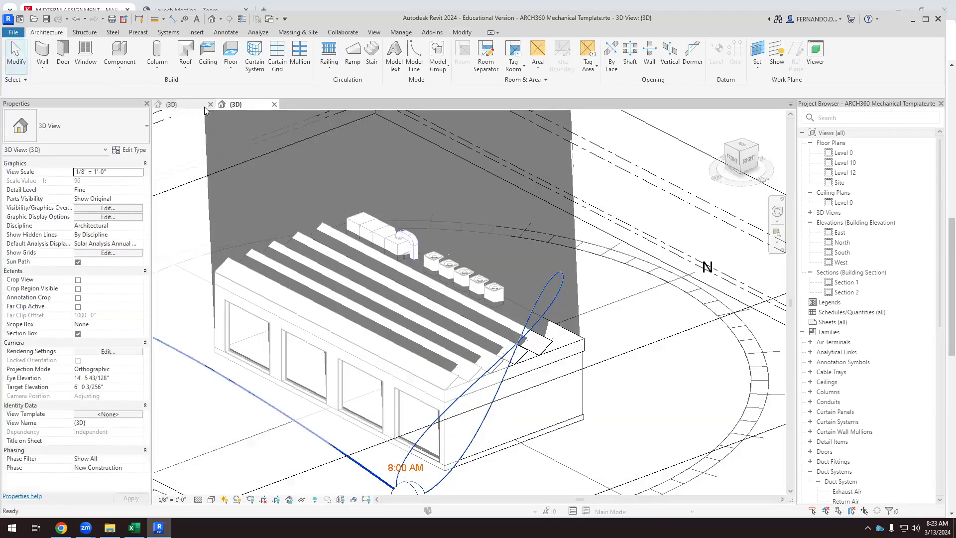
pyautogui.click(196, 104)
pyautogui.click(253, 106)
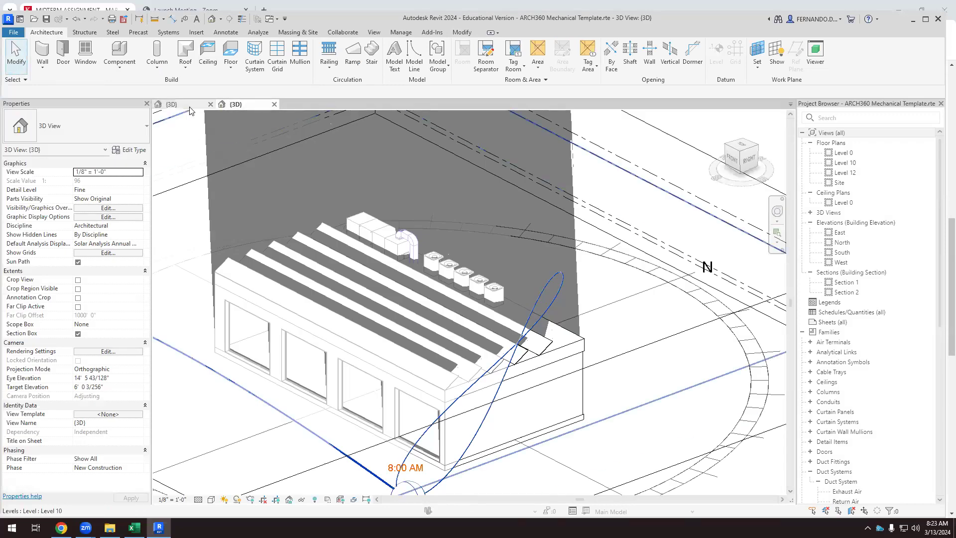
pyautogui.click(174, 105)
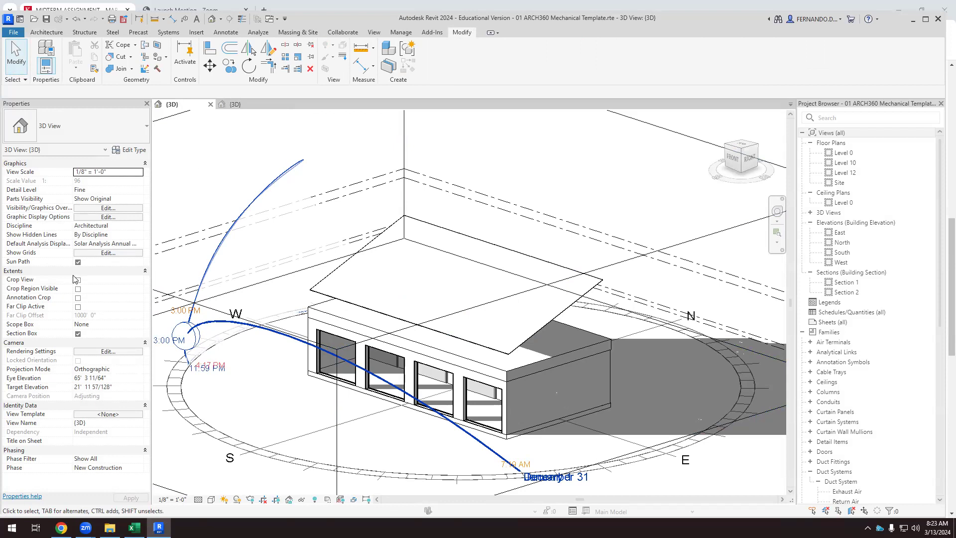
# Switch to the Scenario yellow.xlsx workbook in Excel and review its building inputs and Simulation Results section.
pyautogui.click(134, 528)
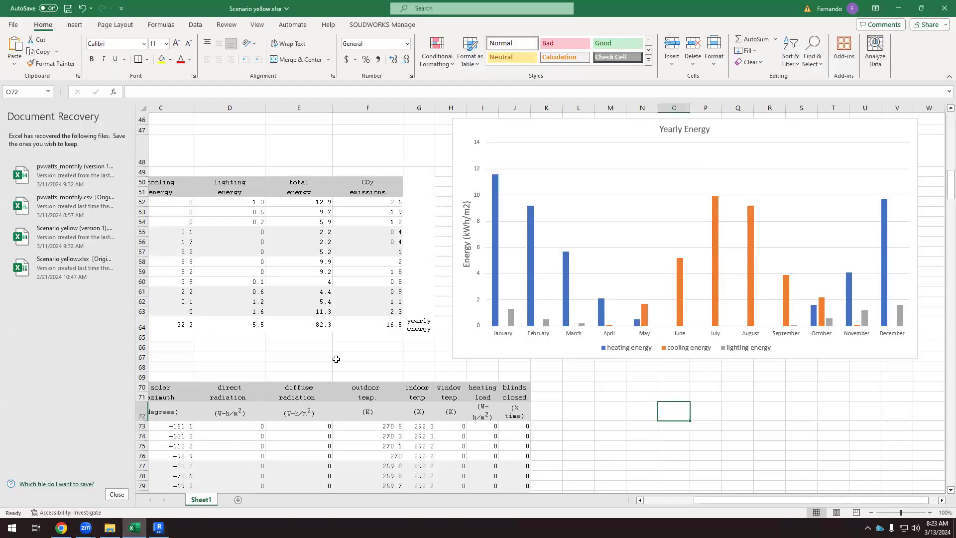
pyautogui.scroll(3, 431, 396)
pyautogui.moveTo(719, 502); pyautogui.dragTo(649, 498)
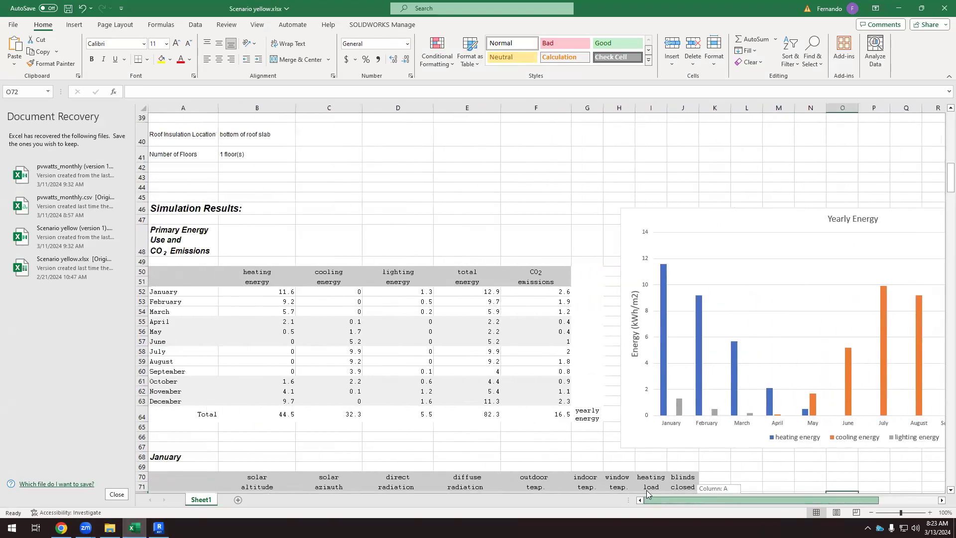
pyautogui.scroll(-1, 554, 397)
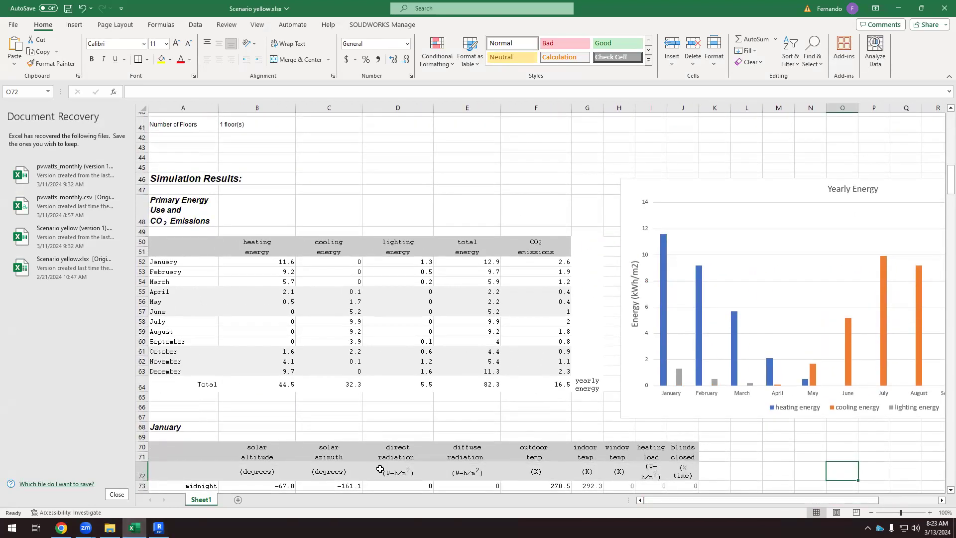
pyautogui.scroll(4, 392, 310)
pyautogui.scroll(4, 392, 309)
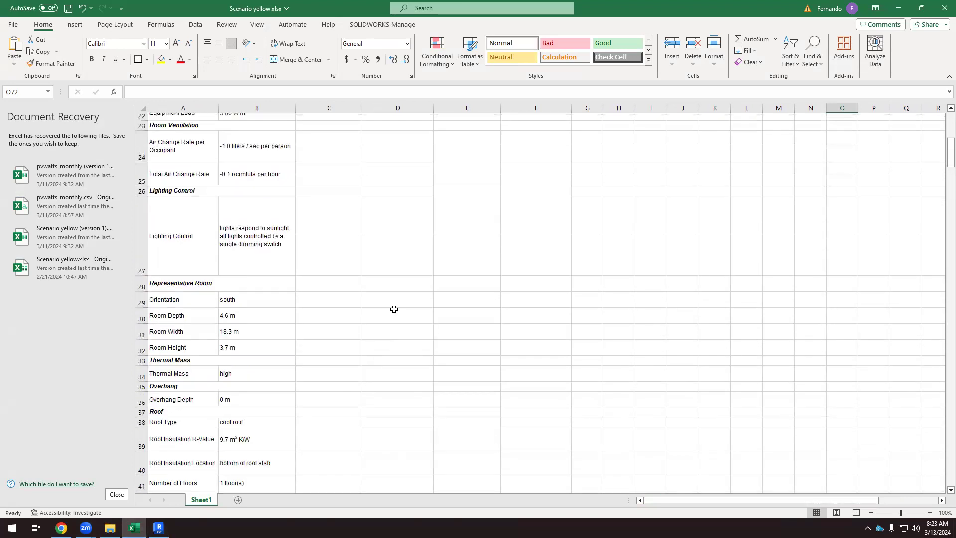
pyautogui.scroll(-2, 397, 307)
pyautogui.scroll(-6, 397, 308)
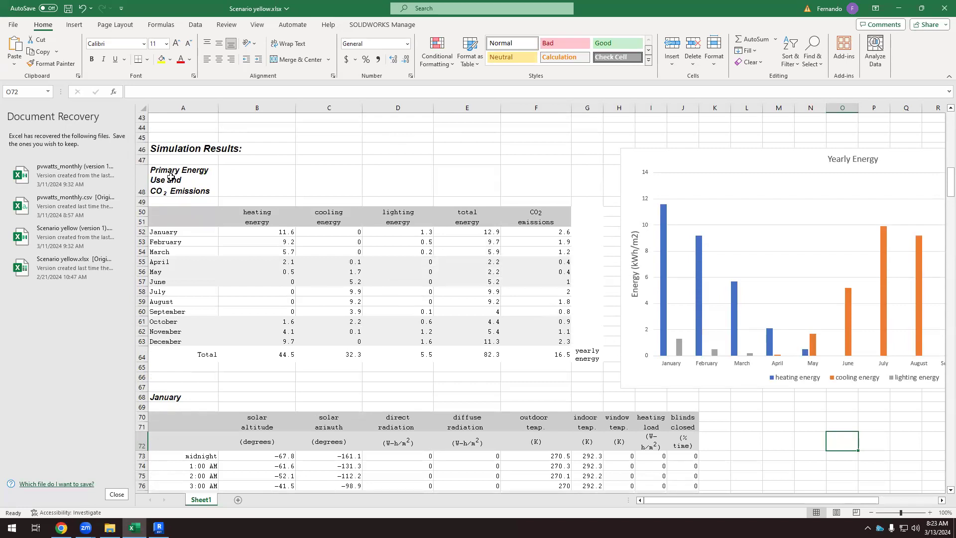
# Go through the month labels from January to December in the Primary Energy Use and CO2 Emissions table.
pyautogui.click(158, 183)
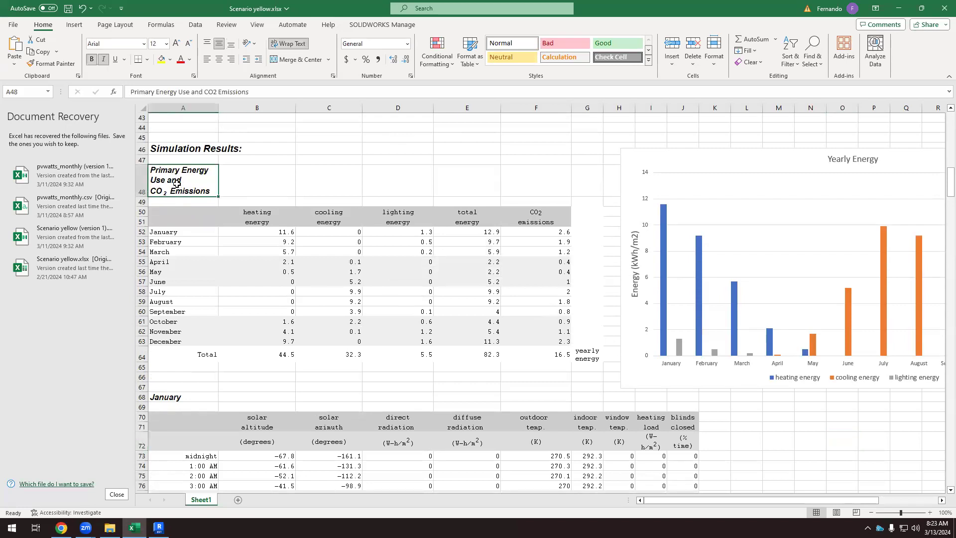
pyautogui.click(170, 232)
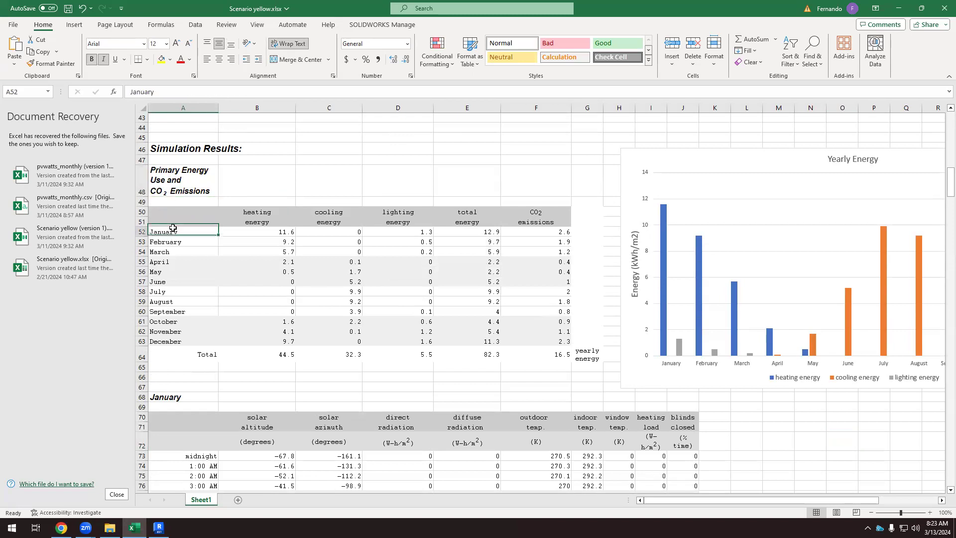
pyautogui.click(178, 241)
pyautogui.click(178, 253)
pyautogui.click(180, 262)
pyautogui.click(179, 274)
pyautogui.click(180, 294)
pyautogui.moveTo(177, 232); pyautogui.dragTo(184, 339)
# Select the January to December values of heating, cooling, lighting and total energy one column at a time.
pyautogui.moveTo(268, 231); pyautogui.dragTo(262, 342)
pyautogui.moveTo(333, 236); pyautogui.dragTo(342, 347)
pyautogui.moveTo(404, 233); pyautogui.dragTo(414, 343)
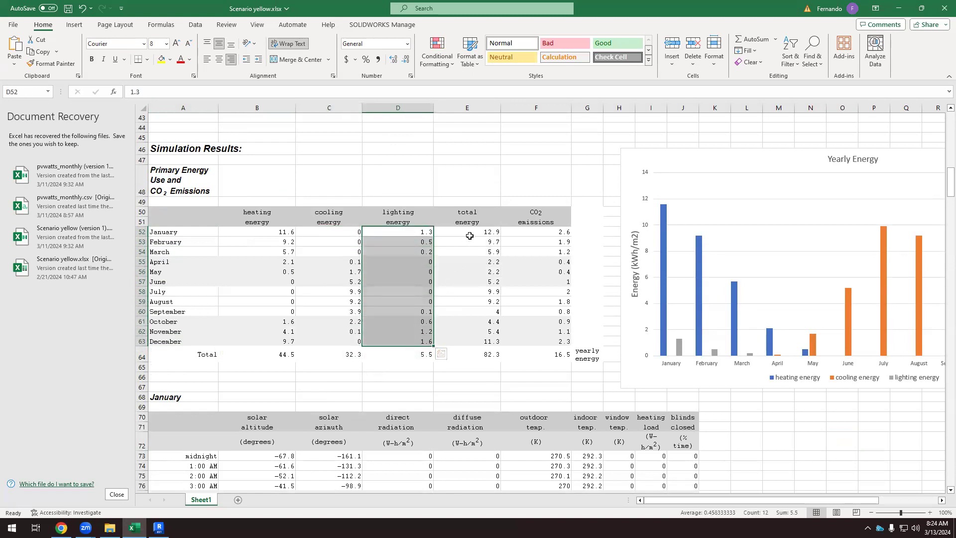
pyautogui.moveTo(479, 232); pyautogui.dragTo(484, 339)
# Examine the cooling, heating and lighting energy series in the Yearly Energy chart, inspecting the monthly lighting bars.
pyautogui.moveTo(722, 500); pyautogui.dragTo(780, 500)
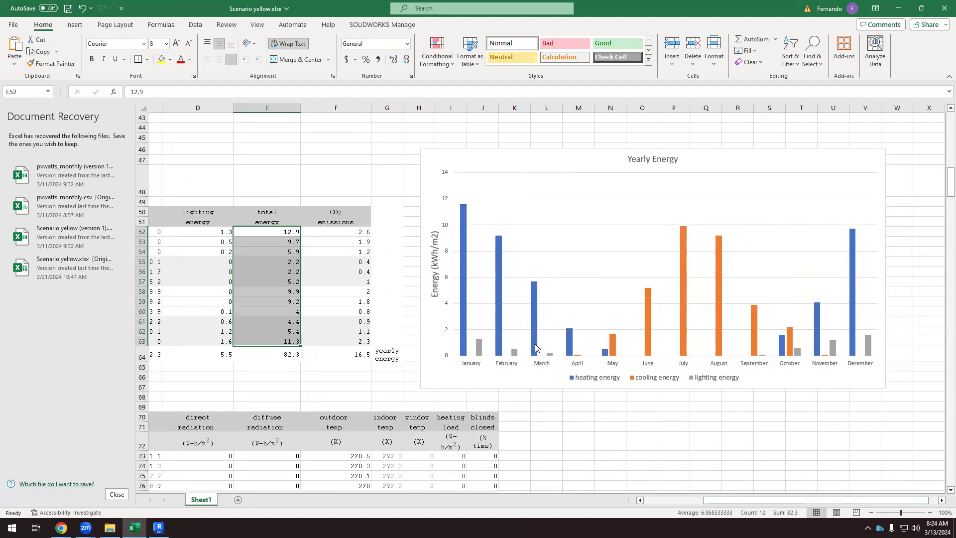
pyautogui.click(690, 294)
pyautogui.click(686, 291)
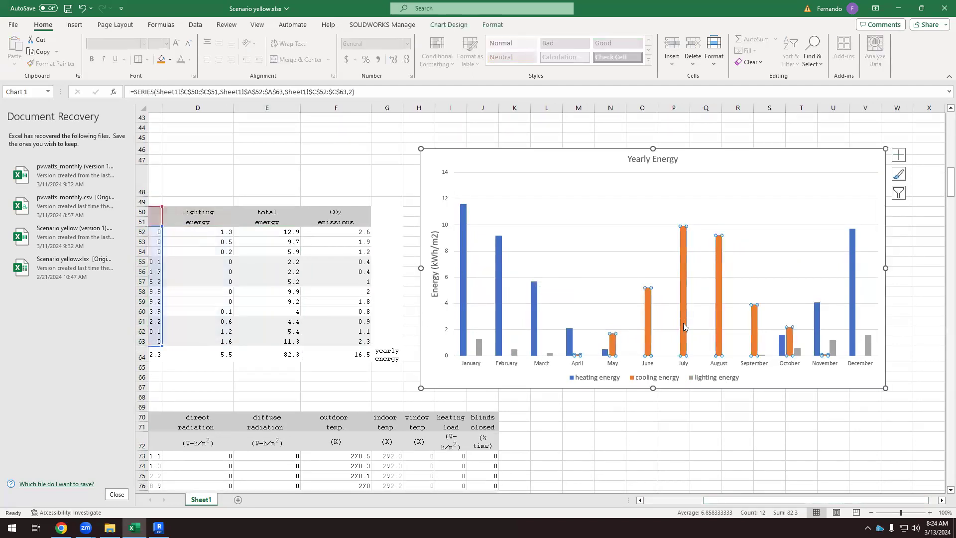
pyautogui.click(673, 408)
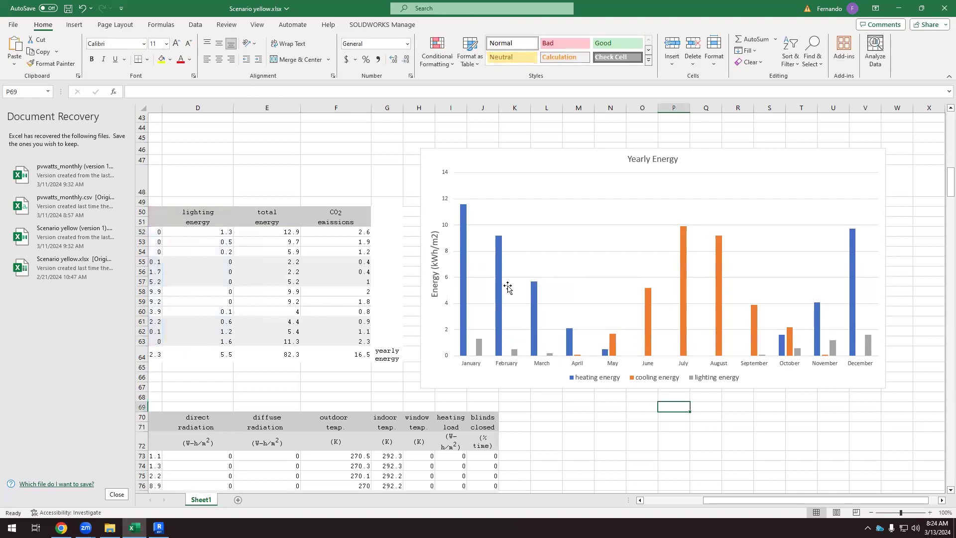
pyautogui.click(465, 309)
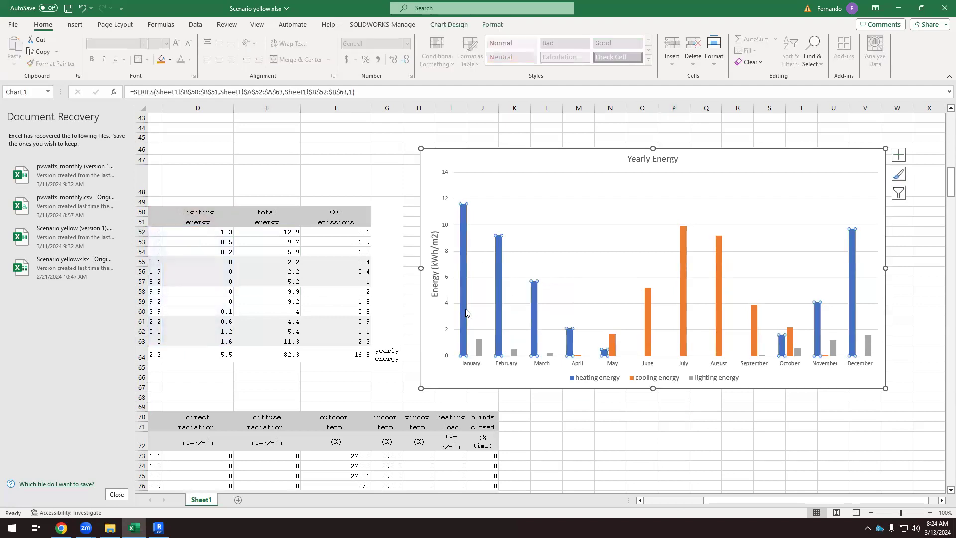
pyautogui.click(481, 349)
pyautogui.moveTo(511, 355)
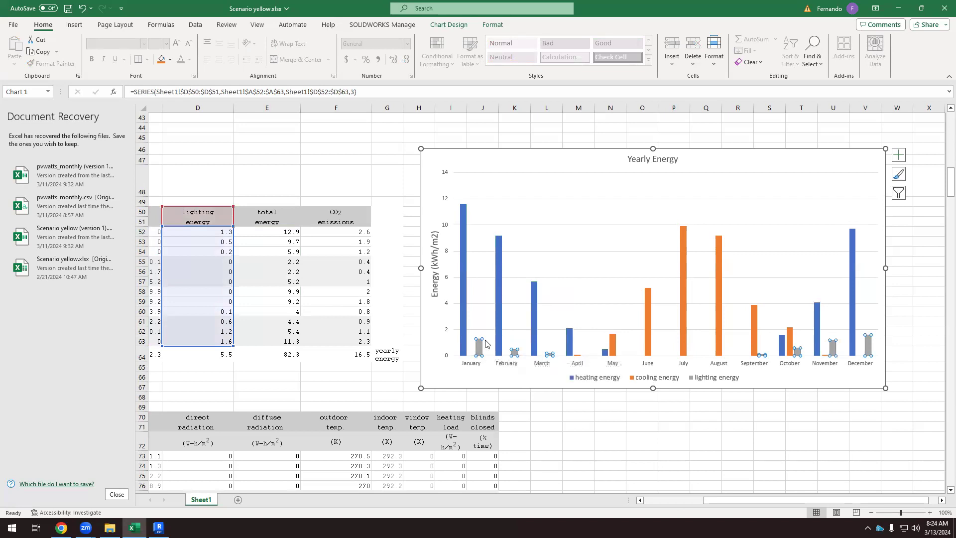
pyautogui.moveTo(485, 344)
pyautogui.moveTo(851, 351)
pyautogui.click(625, 459)
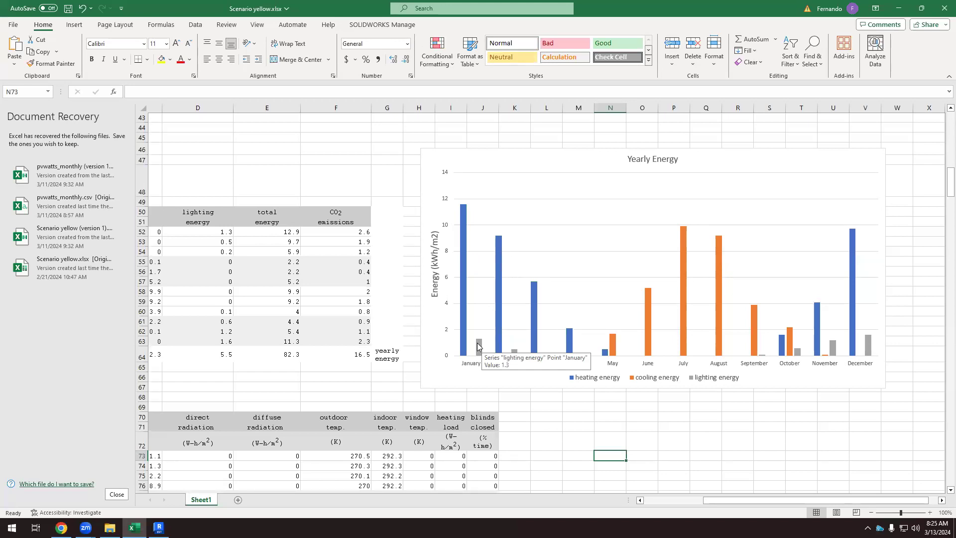
pyautogui.click(509, 399)
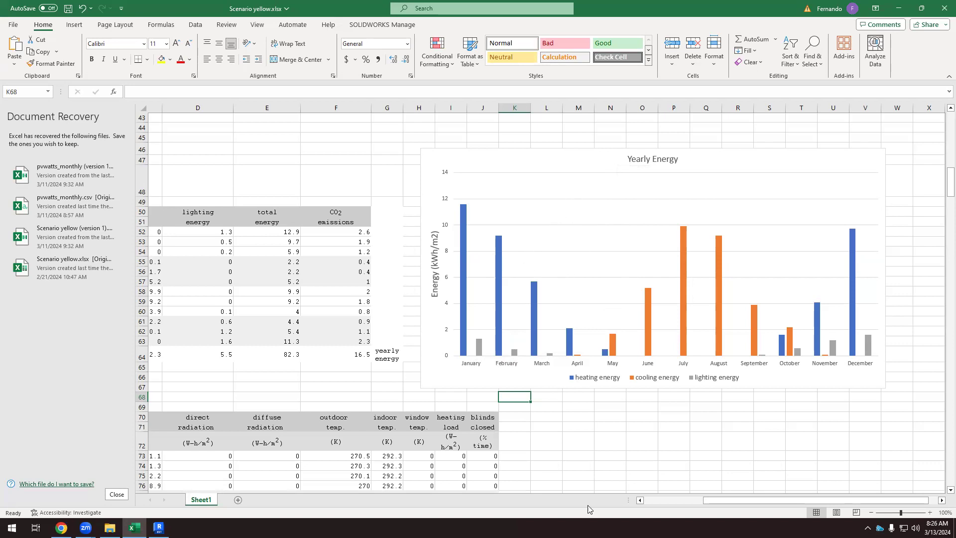
# Return to the energy table and select the monthly total energy values in E52 to E63.
pyautogui.moveTo(732, 500); pyautogui.dragTo(679, 498)
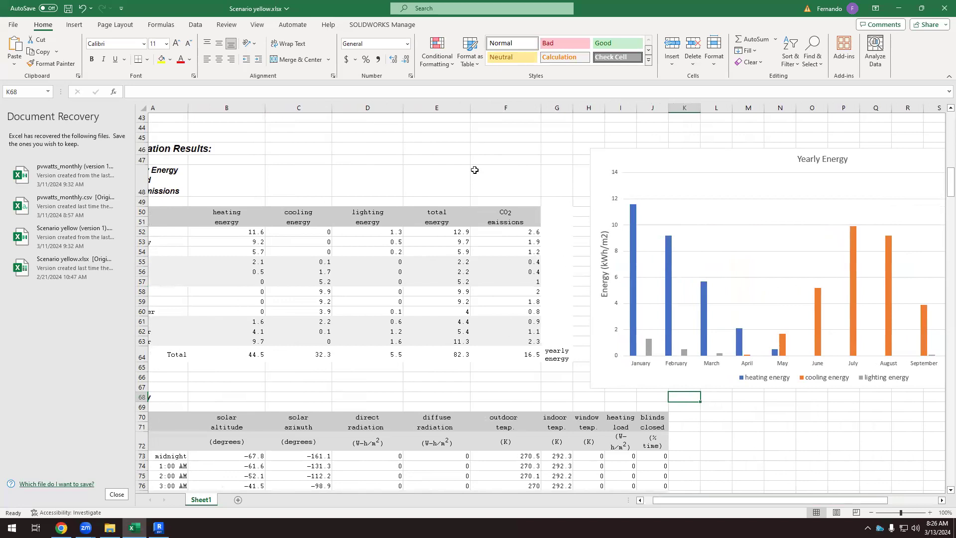
pyautogui.moveTo(454, 232); pyautogui.dragTo(445, 343)
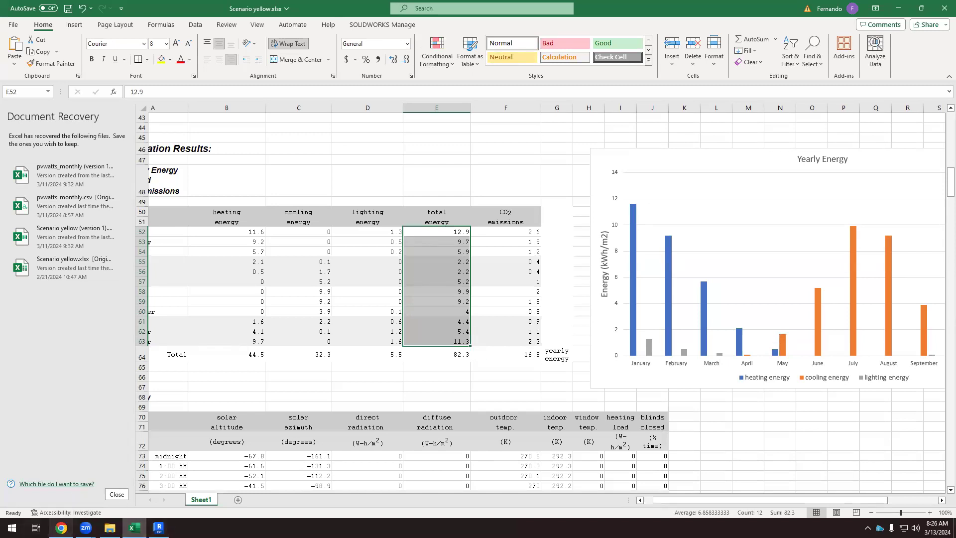
# Switch back to Revit and turn off shadows in the 3D views of both the single-slope and sawtooth models.
pyautogui.moveTo(62, 528)
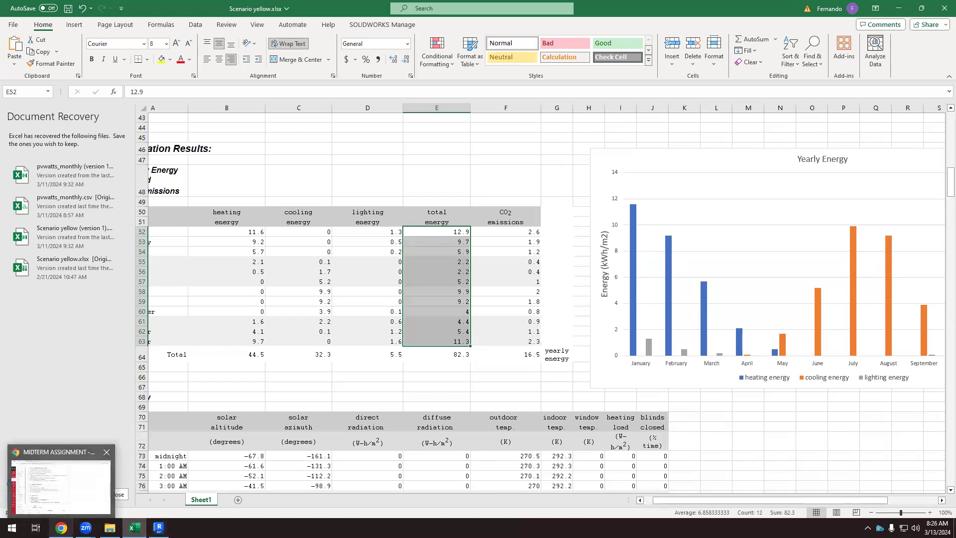
pyautogui.moveTo(159, 528)
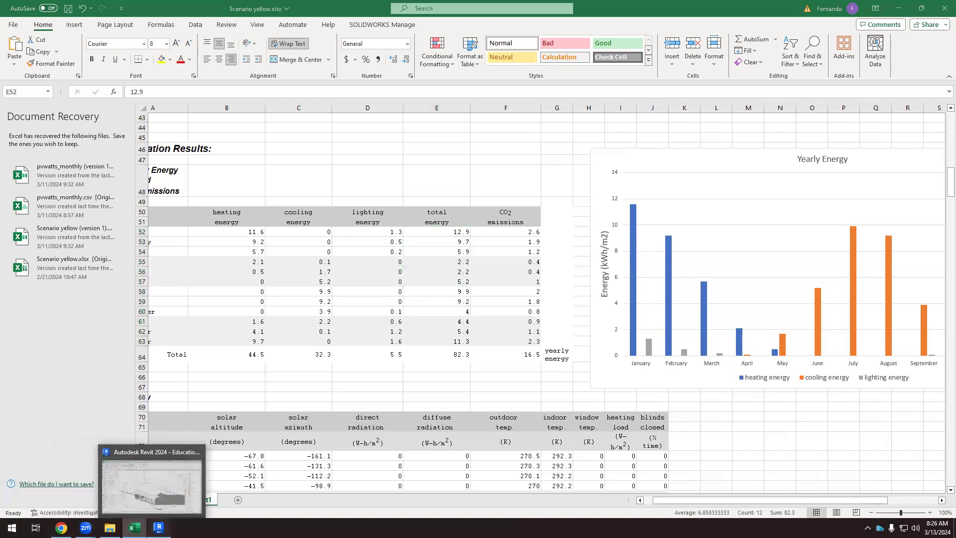
pyautogui.click(152, 486)
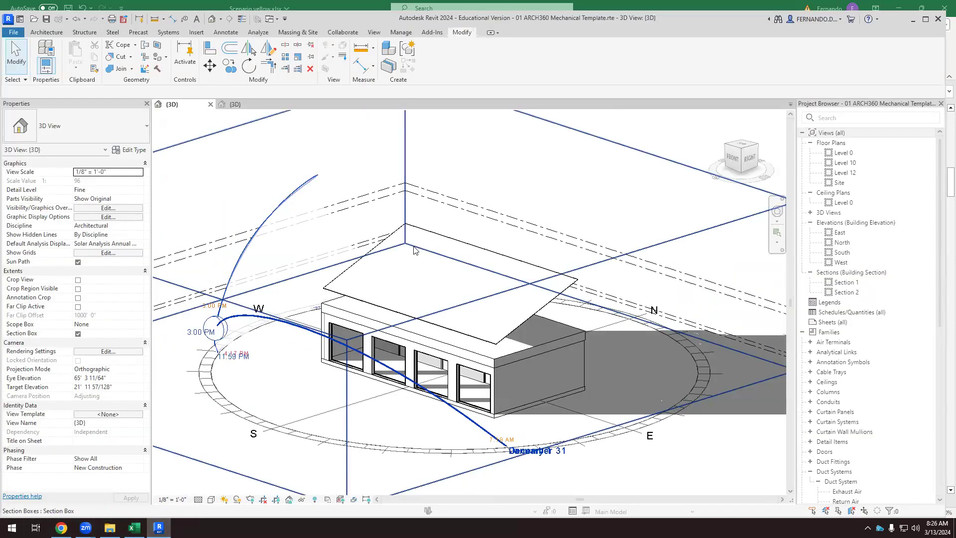
pyautogui.scroll(-2, 416, 249)
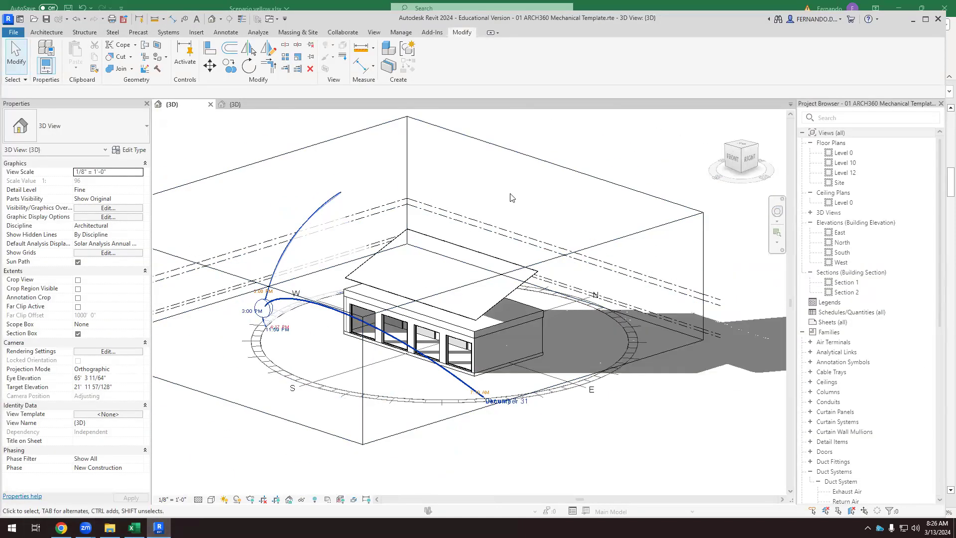
pyautogui.click(237, 500)
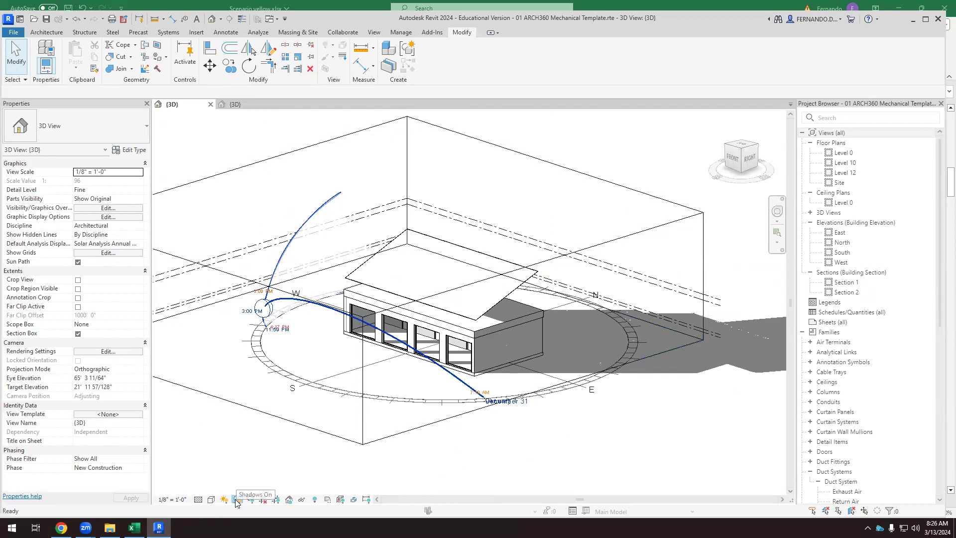
pyautogui.click(235, 105)
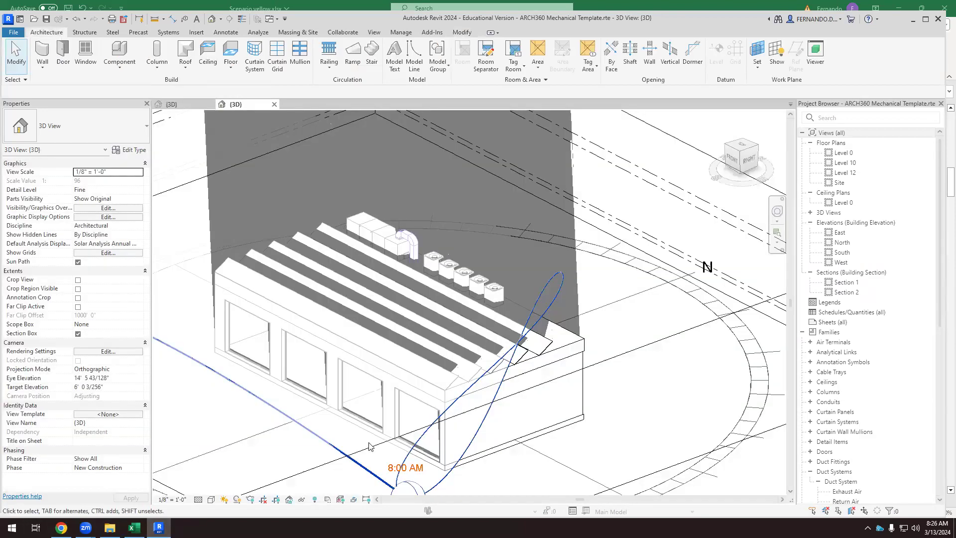
pyautogui.click(237, 500)
# Start a Solar Analysis in the single-slope model's 3D view with the study type Solar Energy - Annual PV.
pyautogui.click(171, 104)
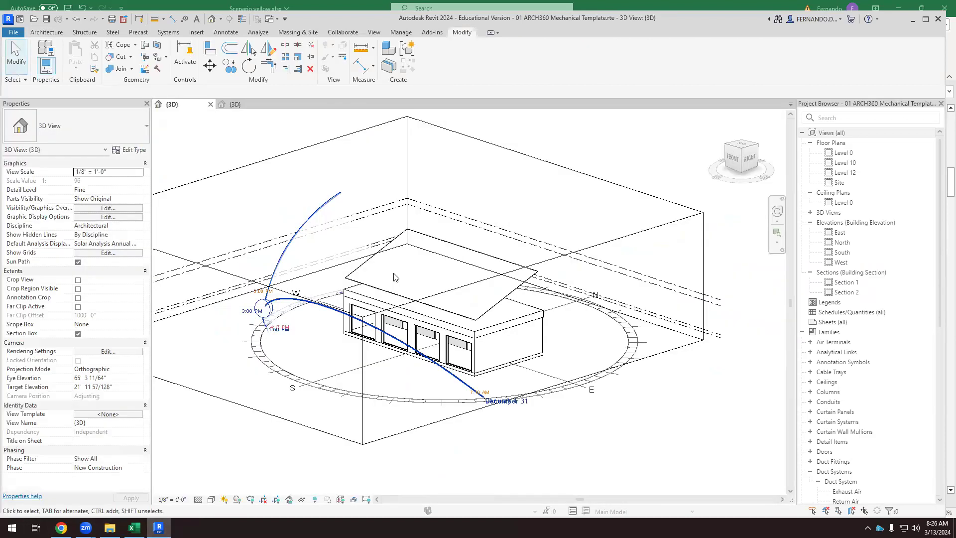
pyautogui.scroll(-1, 397, 279)
pyautogui.moveTo(407, 295); pyautogui.dragTo(439, 237)
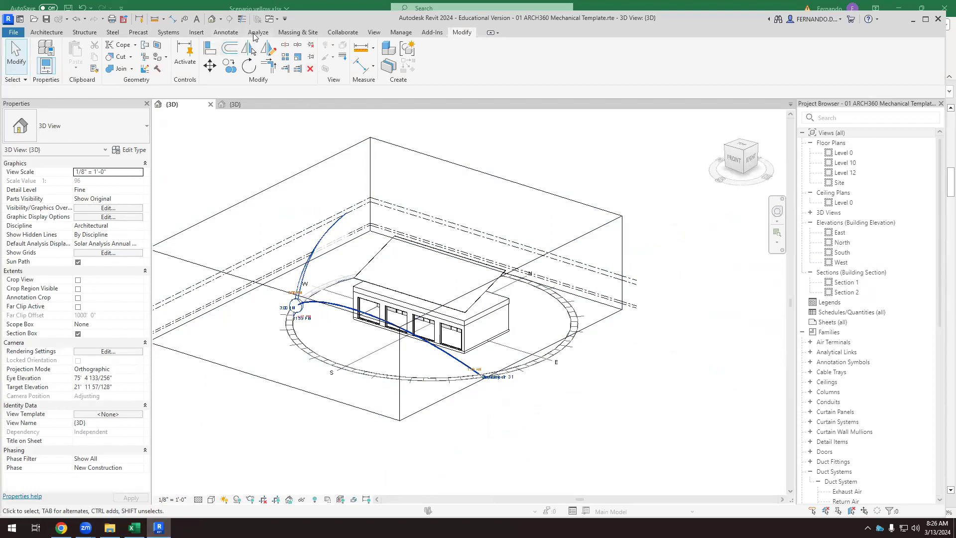
pyautogui.click(255, 34)
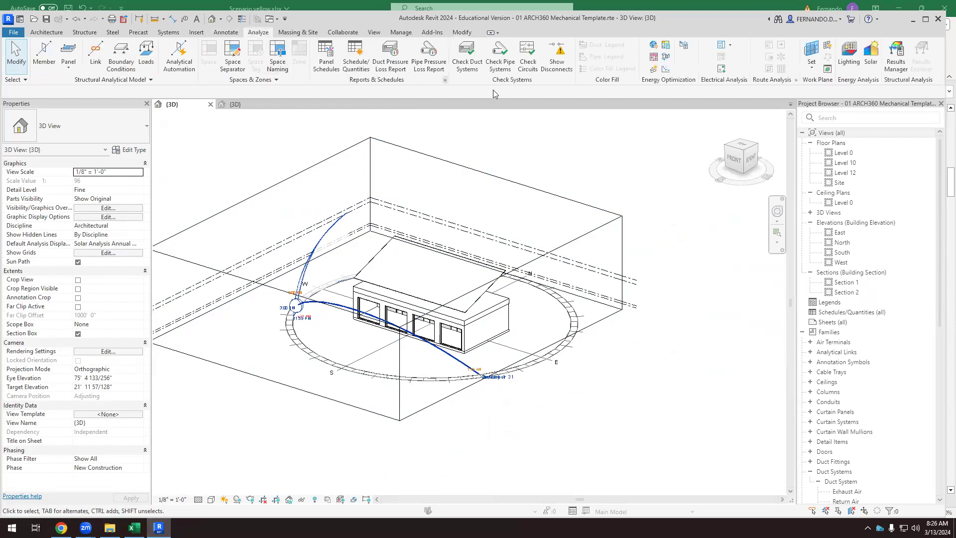
pyautogui.click(861, 75)
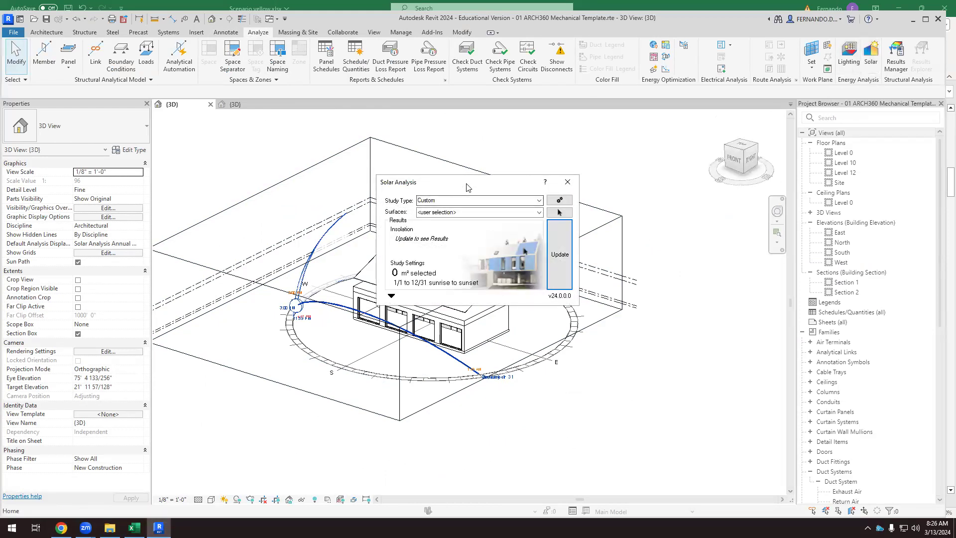
pyautogui.moveTo(467, 187); pyautogui.dragTo(660, 150)
pyautogui.click(732, 163)
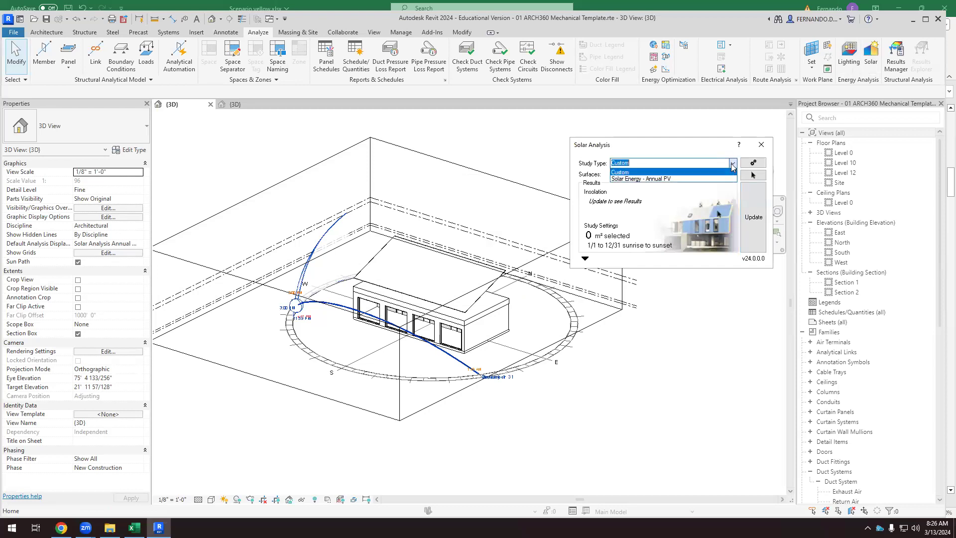
pyautogui.click(664, 180)
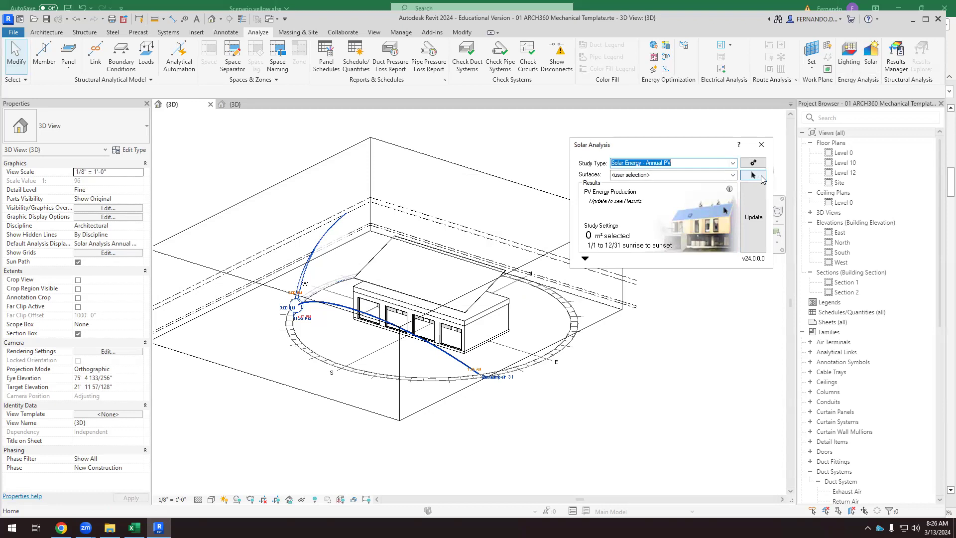
# Select the single-slope roof's top face as the analysis surface and update the PV energy results.
pyautogui.click(753, 175)
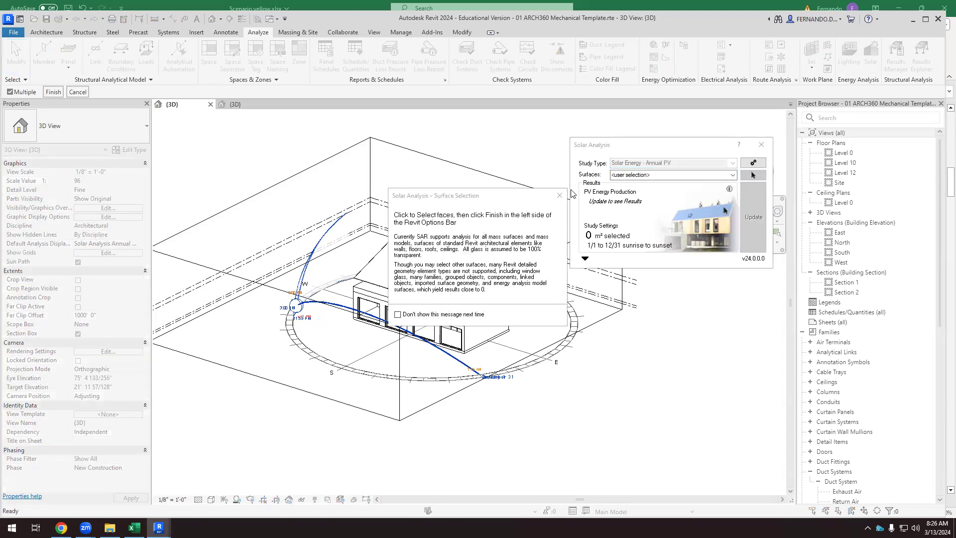
pyautogui.click(560, 195)
pyautogui.scroll(6, 486, 273)
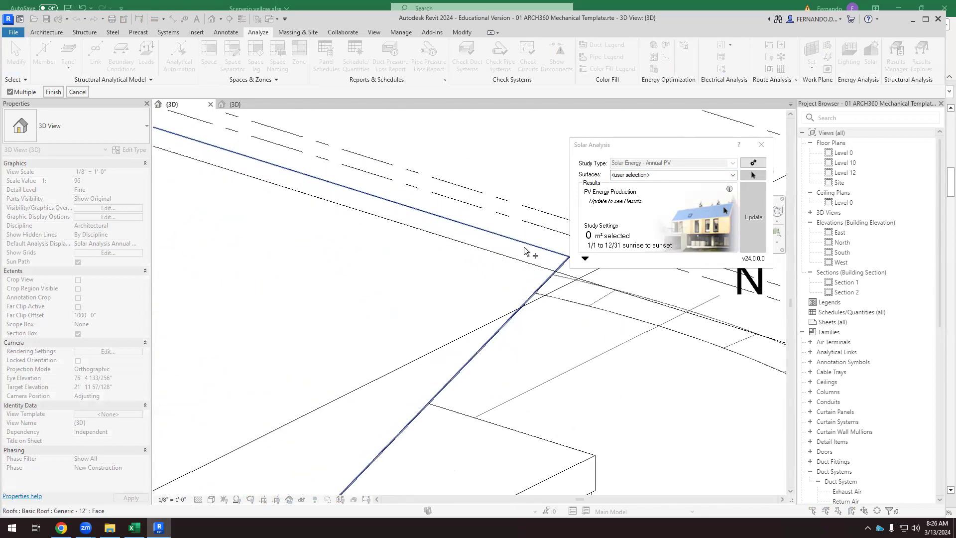
pyautogui.scroll(-4, 378, 287)
pyautogui.scroll(-5, 458, 321)
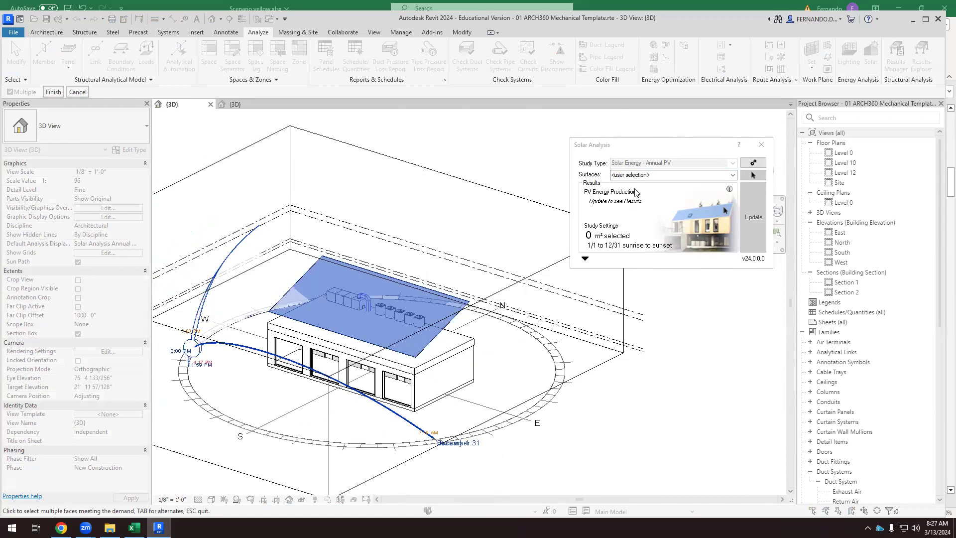
pyautogui.click(53, 92)
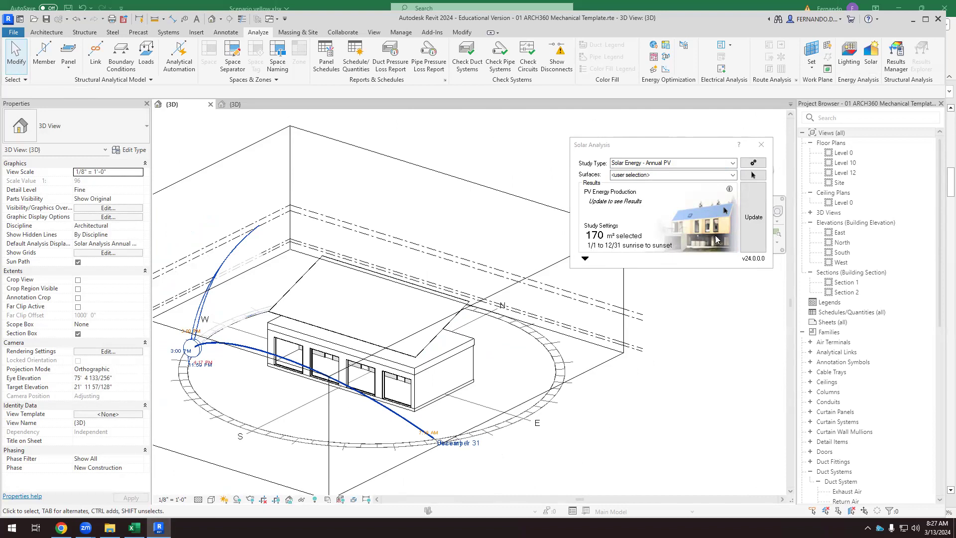
pyautogui.click(750, 211)
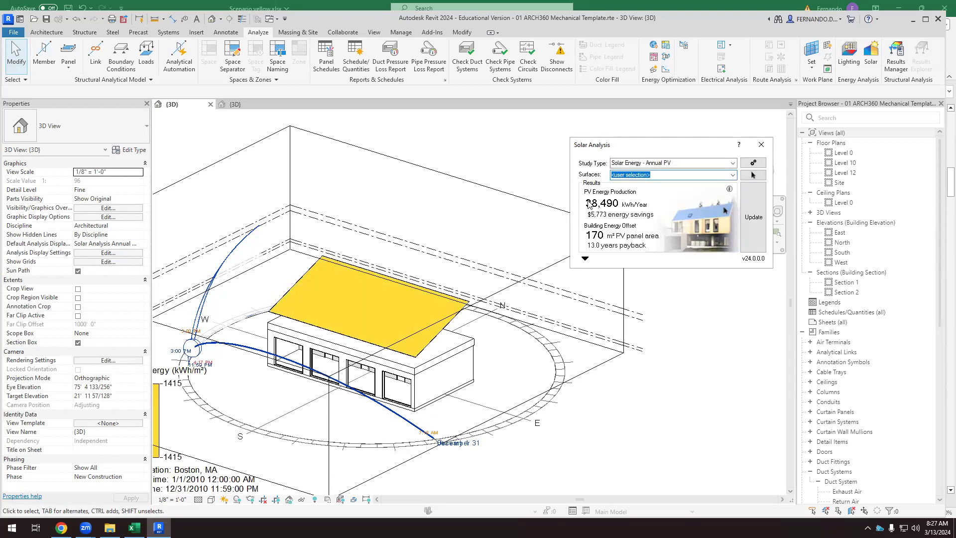
pyautogui.moveTo(590, 206)
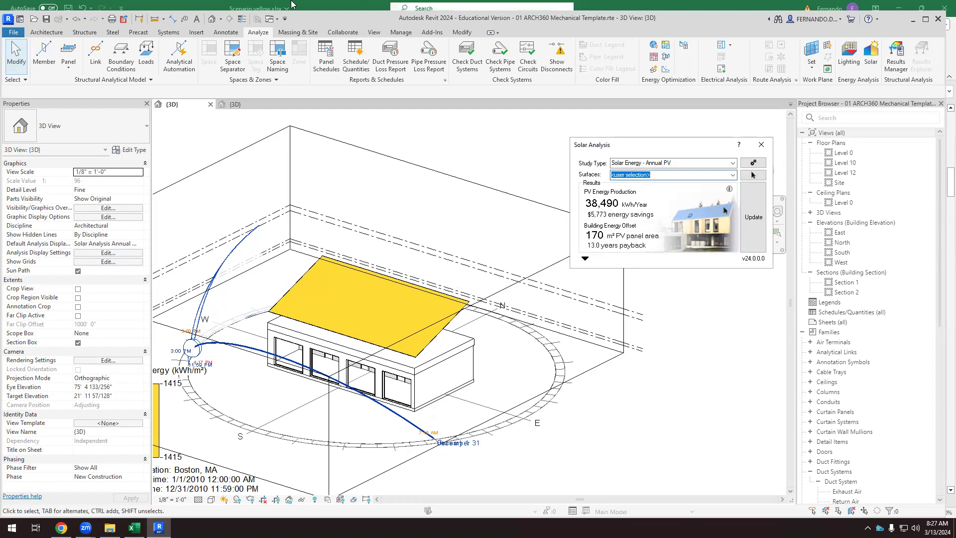
# Switch to the sawtooth model's 3D view and restart Solar Analysis for that model.
pyautogui.click(235, 104)
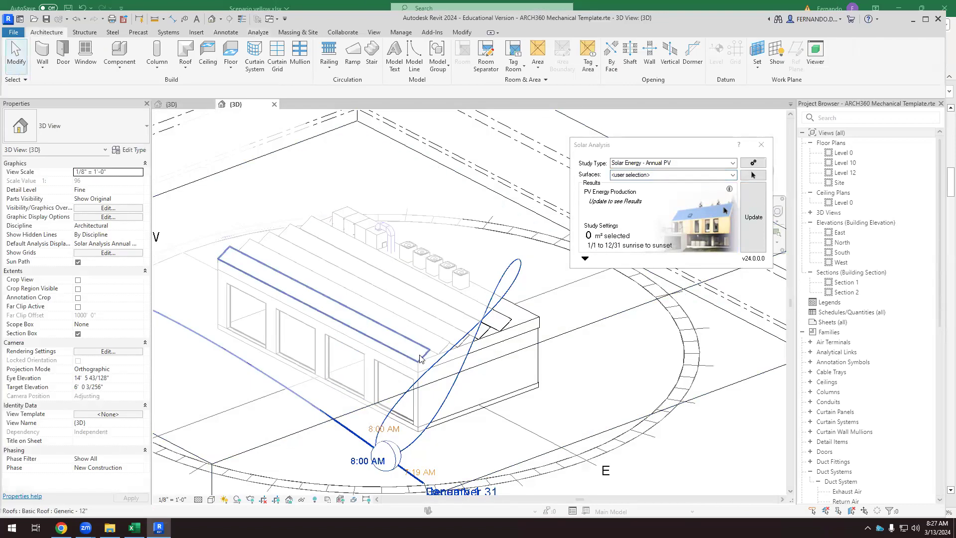
pyautogui.moveTo(361, 400); pyautogui.dragTo(379, 396)
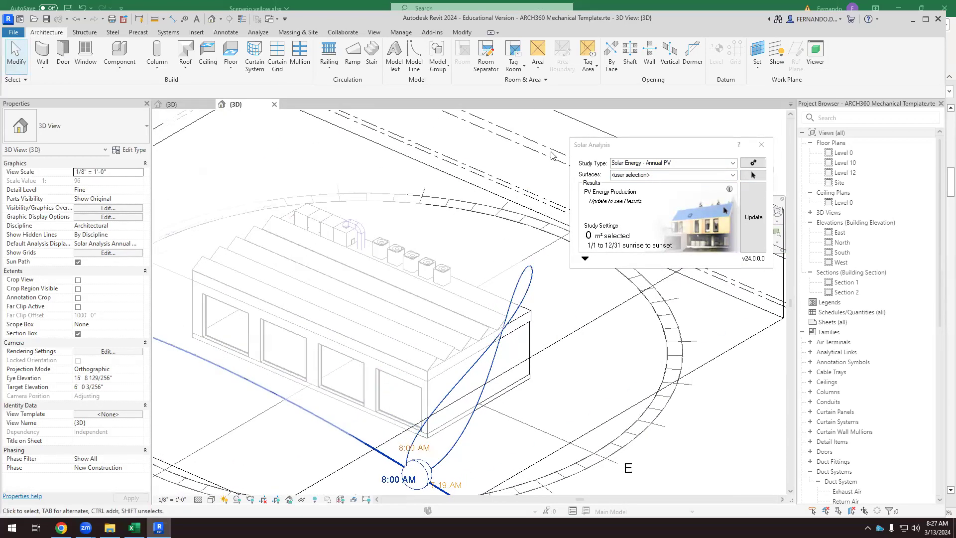
pyautogui.click(257, 34)
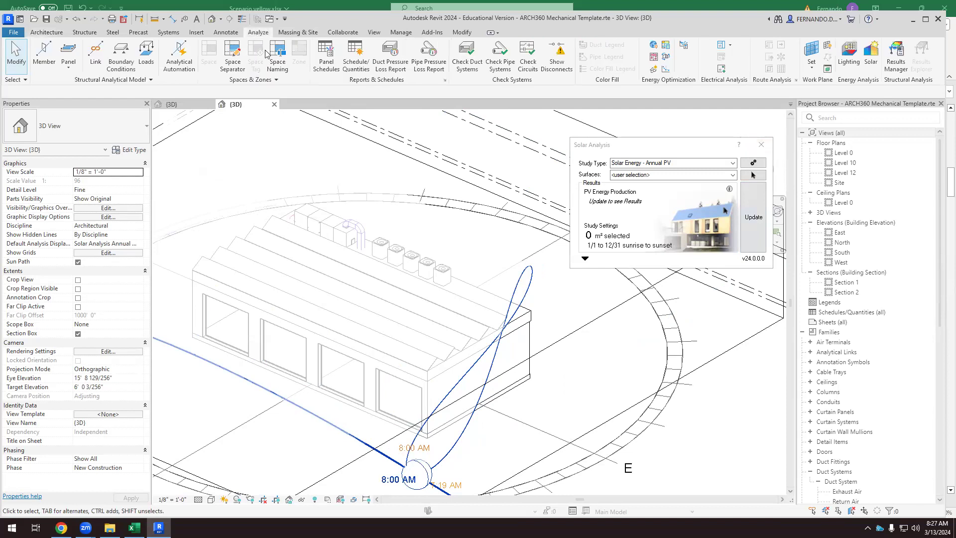
pyautogui.click(762, 145)
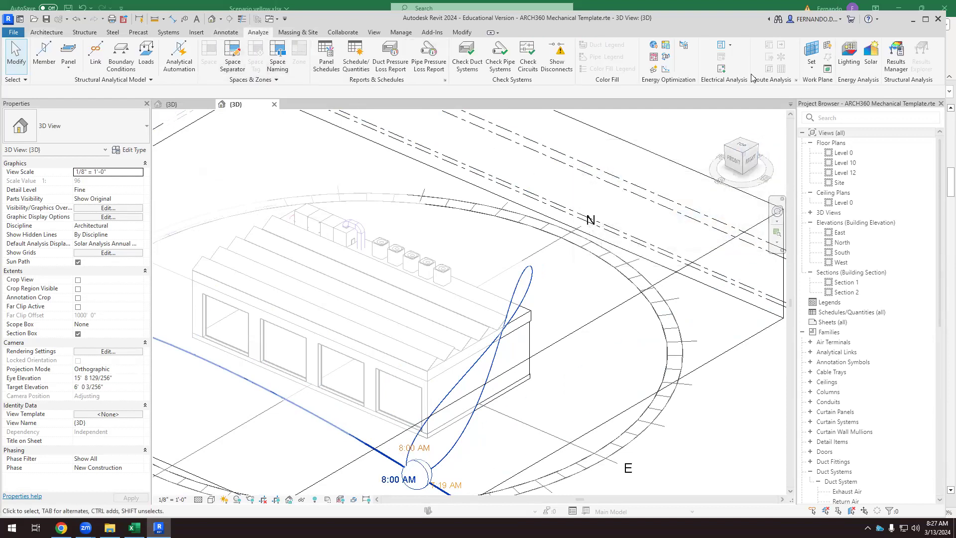
pyautogui.click(871, 52)
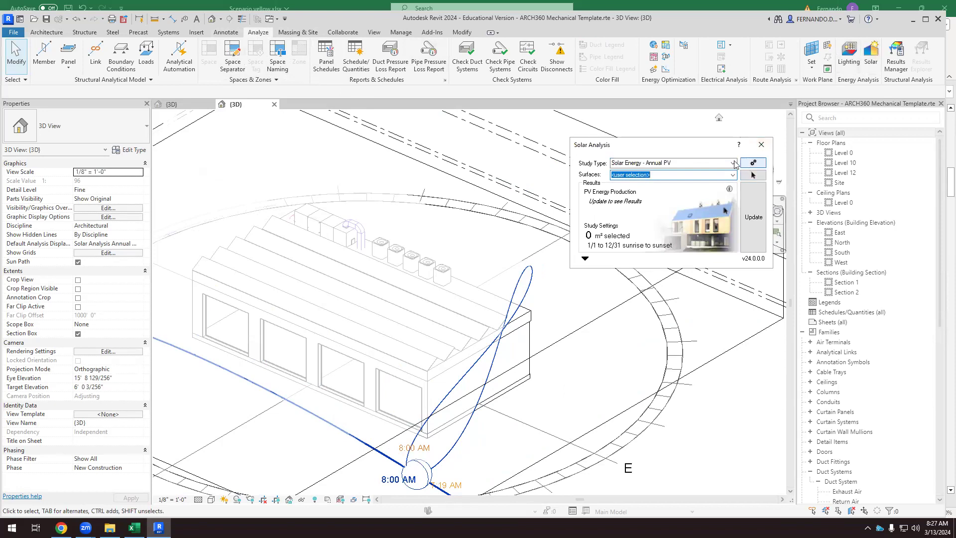
# Try to assign the sloped faces of all the sawtooth roof ridges as the analysis surfaces.
pyautogui.click(753, 175)
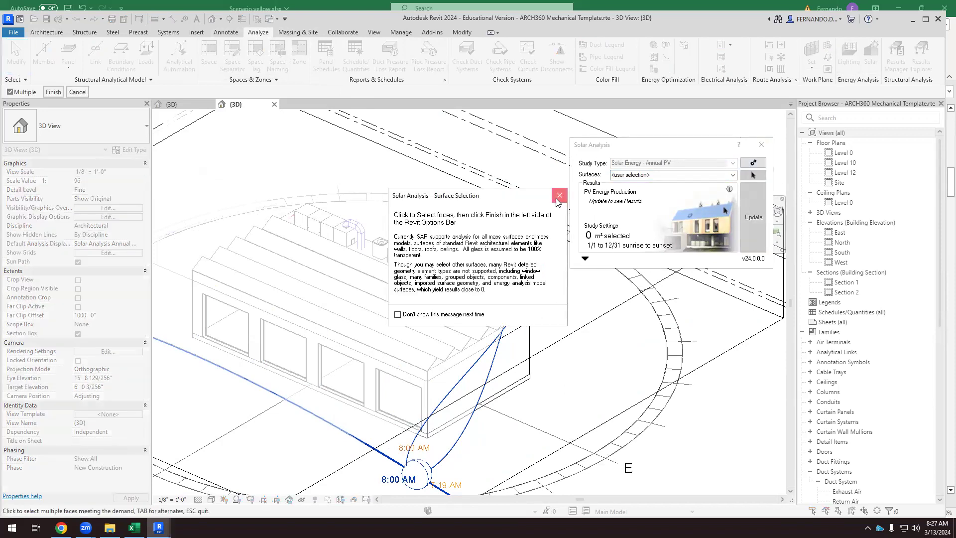
pyautogui.click(560, 195)
pyautogui.scroll(5, 426, 369)
pyautogui.scroll(2, 426, 369)
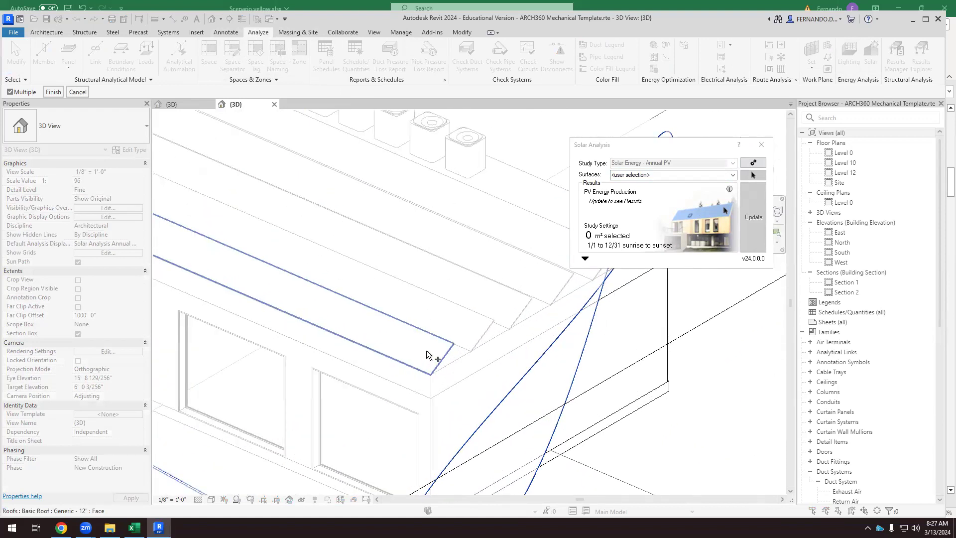
pyautogui.click(426, 349)
pyautogui.scroll(2, 445, 319)
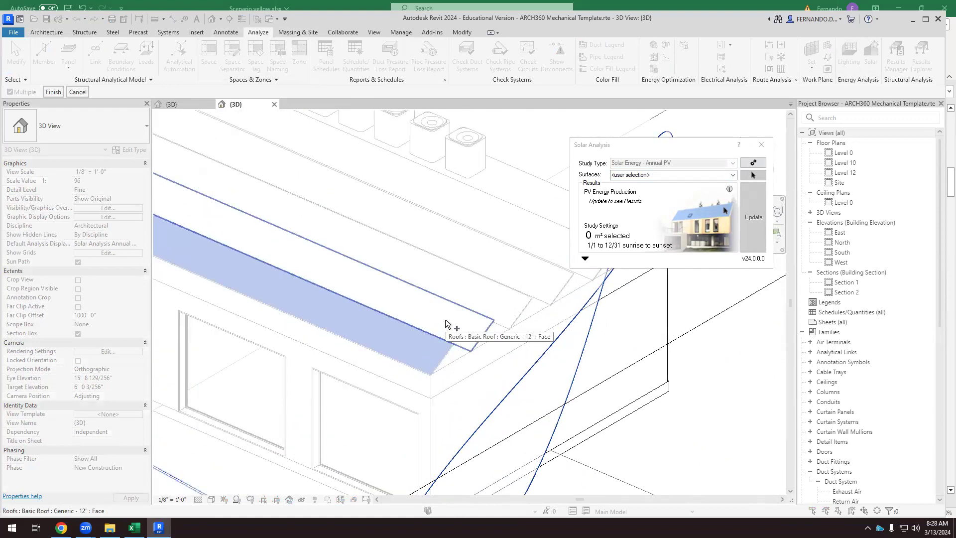
pyautogui.click(445, 319)
pyautogui.click(454, 285)
pyautogui.click(462, 244)
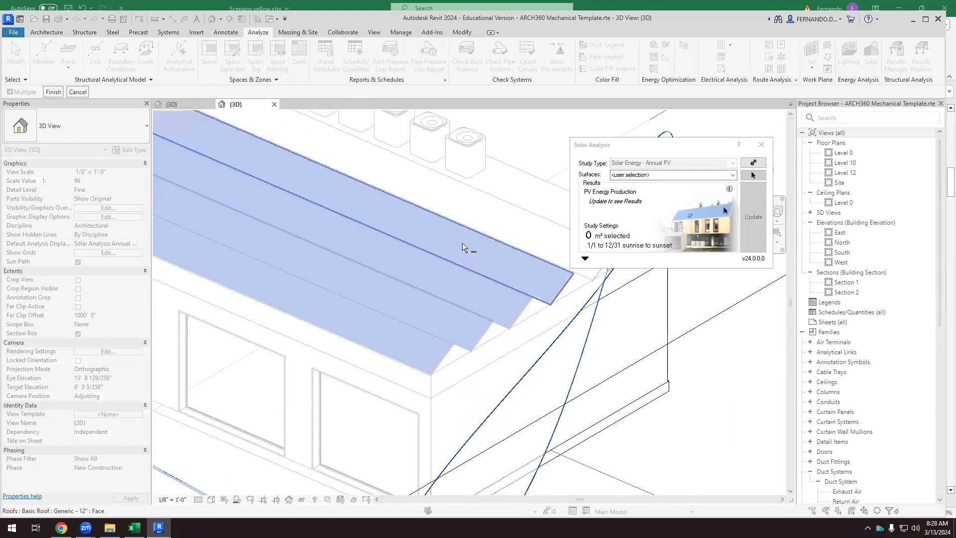
pyautogui.click(472, 213)
pyautogui.scroll(-3, 377, 269)
pyautogui.scroll(-2, 377, 283)
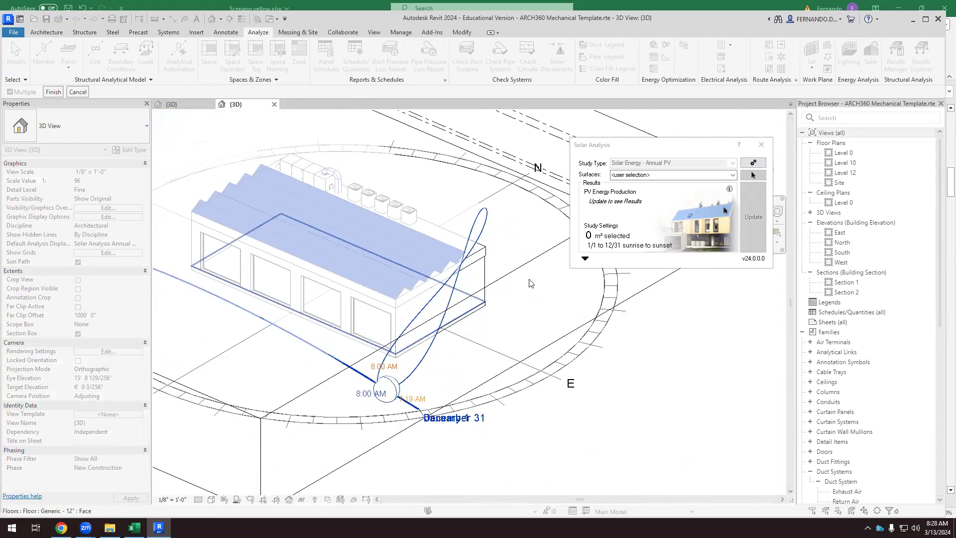
pyautogui.click(53, 91)
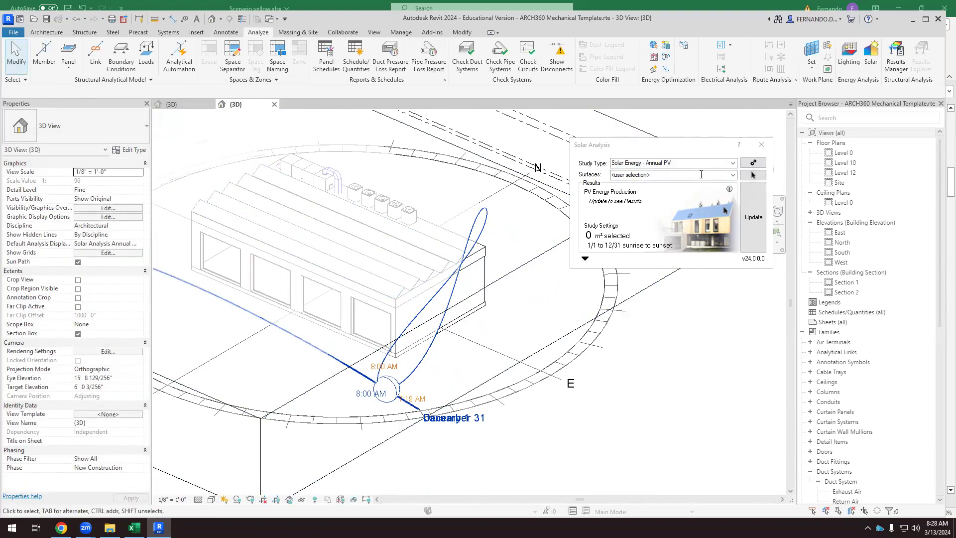
# Retry picking the five sloped sawtooth roof faces as the solar analysis surfaces and finish the selection.
pyautogui.click(753, 175)
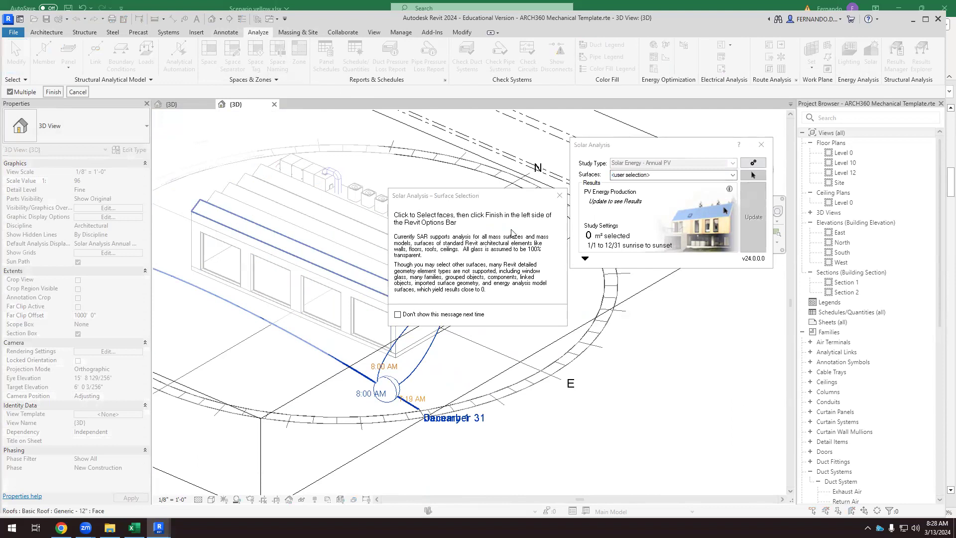
pyautogui.click(561, 197)
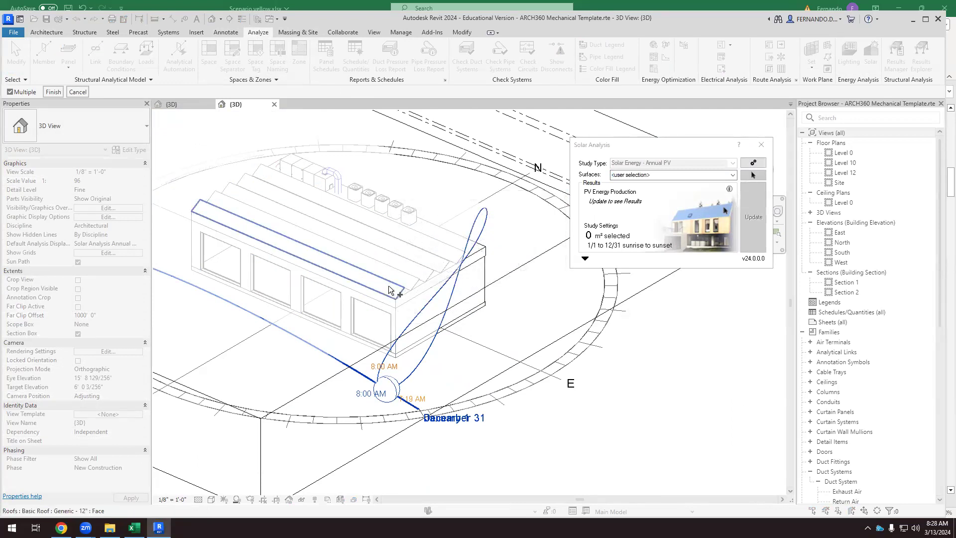
pyautogui.click(390, 290)
pyautogui.click(391, 273)
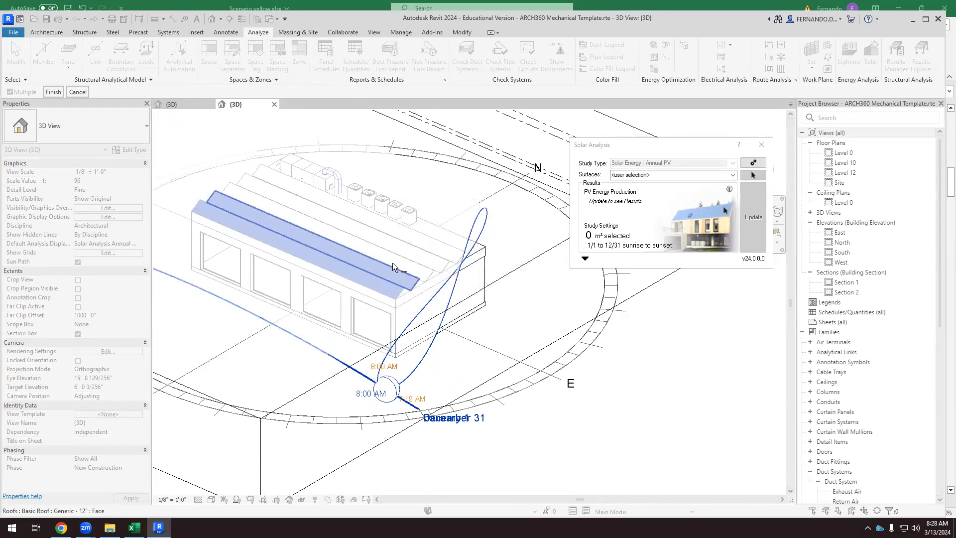
pyautogui.click(393, 262)
pyautogui.click(402, 250)
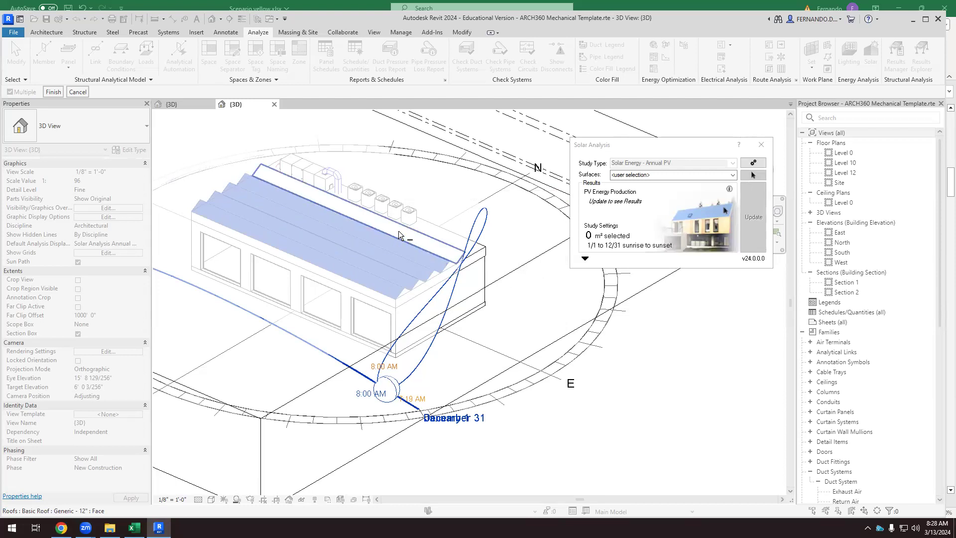
pyautogui.click(406, 237)
pyautogui.click(52, 93)
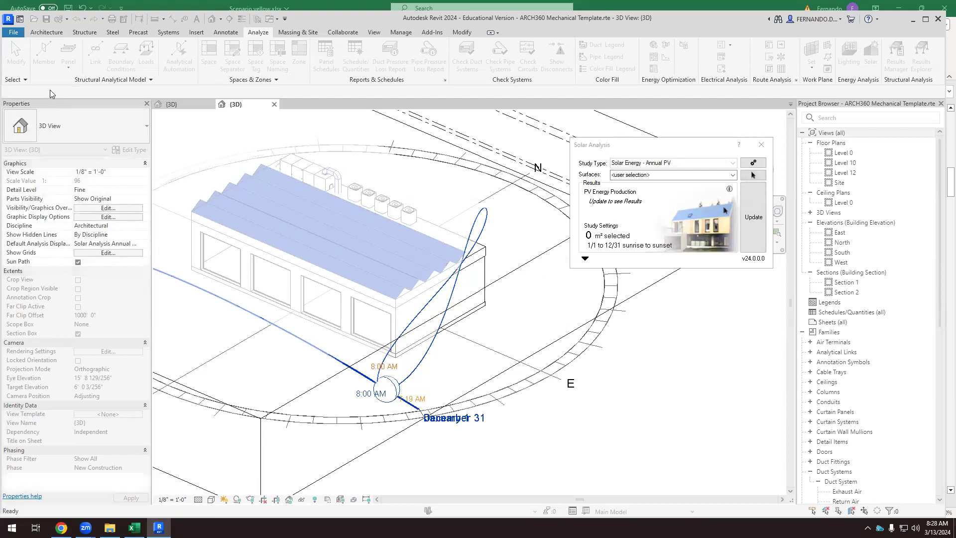
pyautogui.scroll(-3, 488, 333)
pyautogui.moveTo(488, 333); pyautogui.dragTo(579, 430)
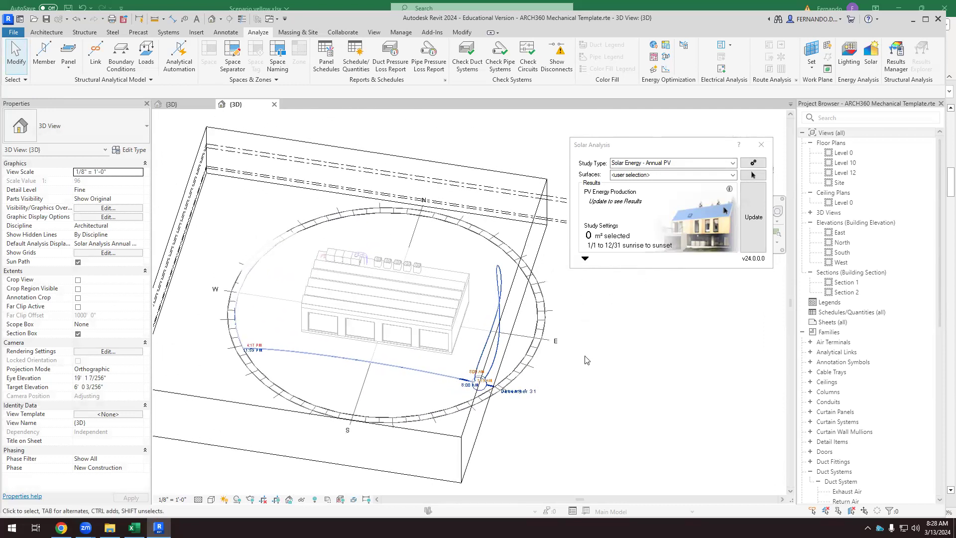
# Set the analysis surfaces of the sawtooth model to All Roof Exterior Surfaces.
pyautogui.click(733, 175)
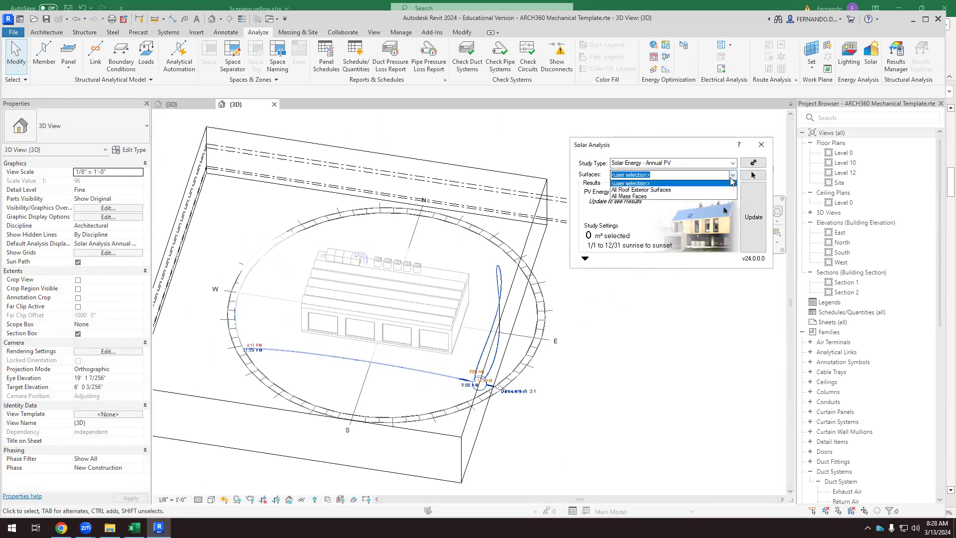
pyautogui.click(639, 192)
pyautogui.moveTo(619, 314); pyautogui.dragTo(534, 280)
pyautogui.scroll(3, 533, 278)
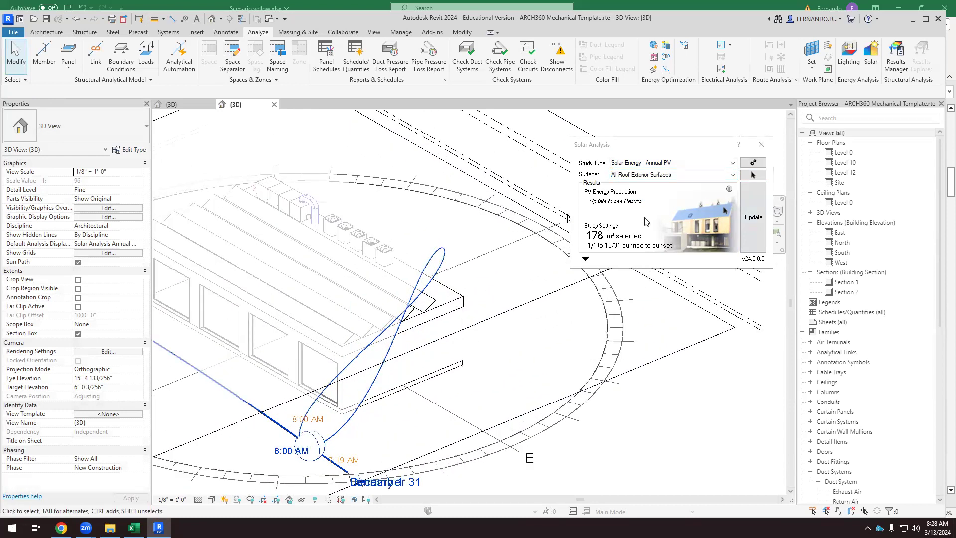
# Try to define the analysis surfaces by picking the sloped sawtooth roof faces and deselecting the flat roof face around them.
pyautogui.click(753, 175)
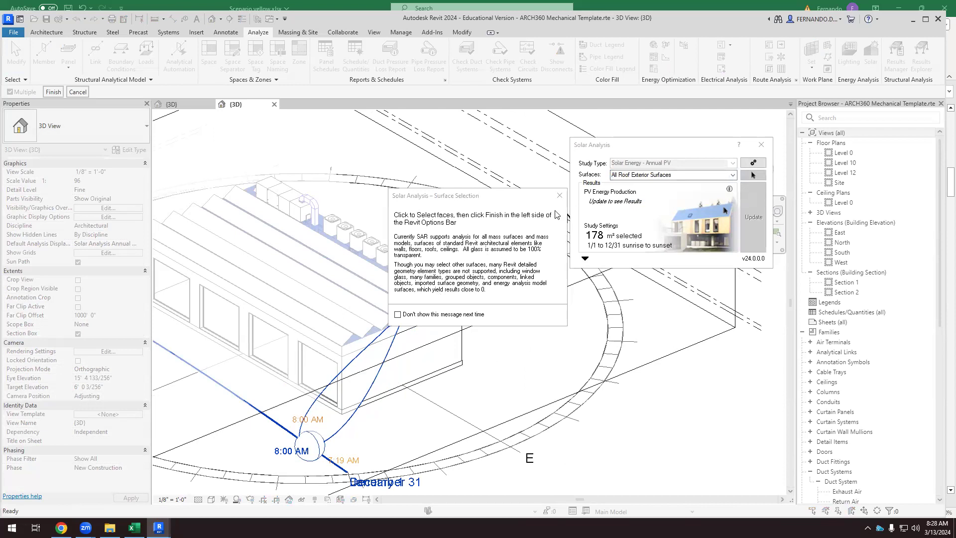
pyautogui.click(559, 195)
pyautogui.scroll(3, 440, 314)
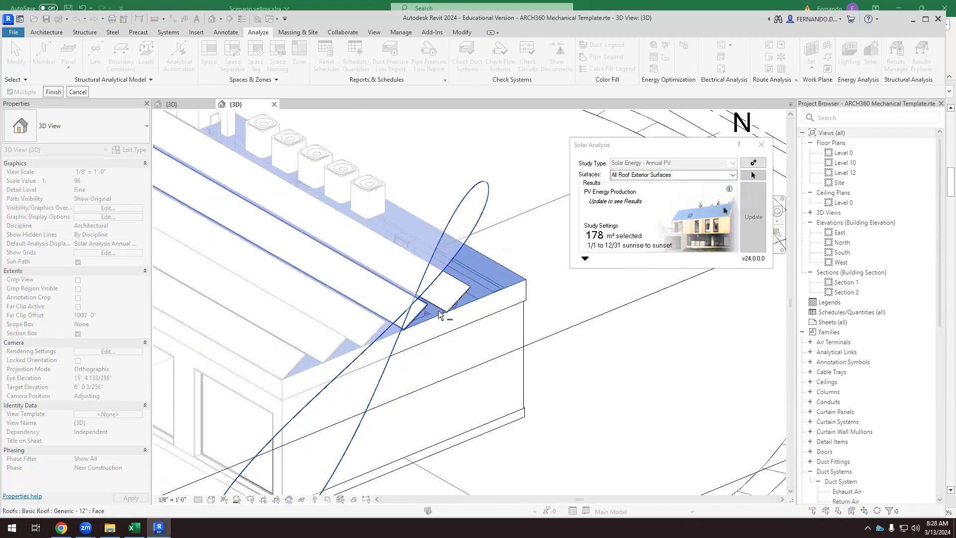
pyautogui.click(386, 311)
pyautogui.click(357, 319)
pyautogui.click(319, 333)
pyautogui.click(266, 355)
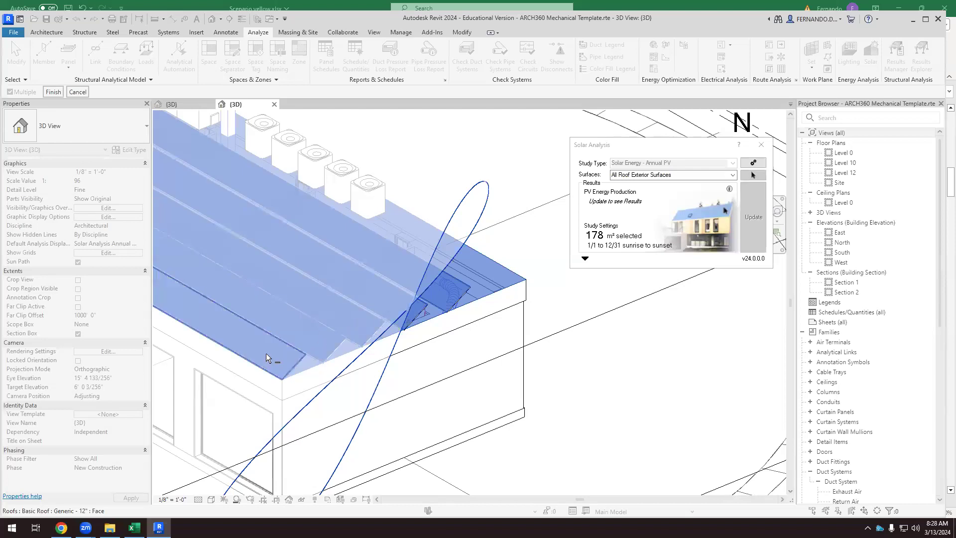
pyautogui.keyDown('shift'); pyautogui.click(488, 287); pyautogui.keyUp('shift')
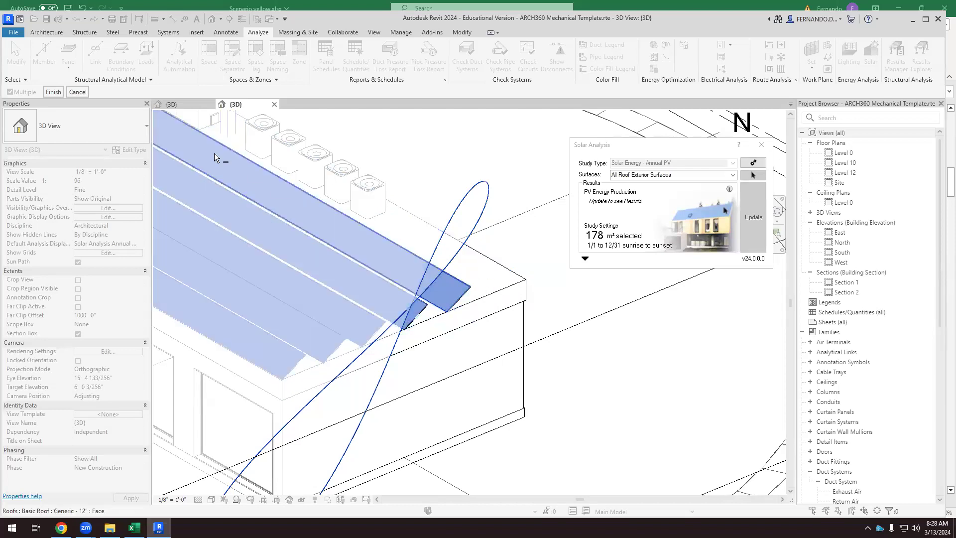
pyautogui.click(53, 92)
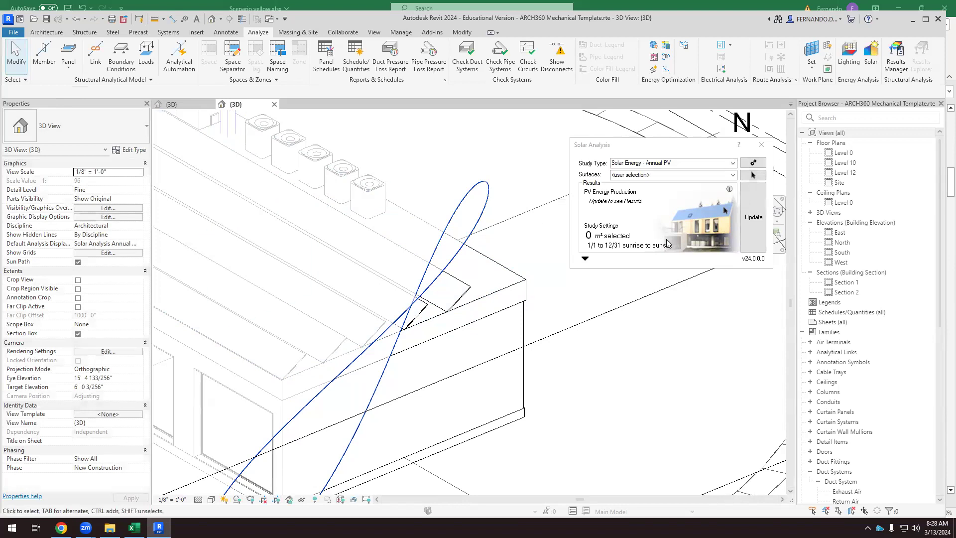
pyautogui.scroll(-3, 664, 273)
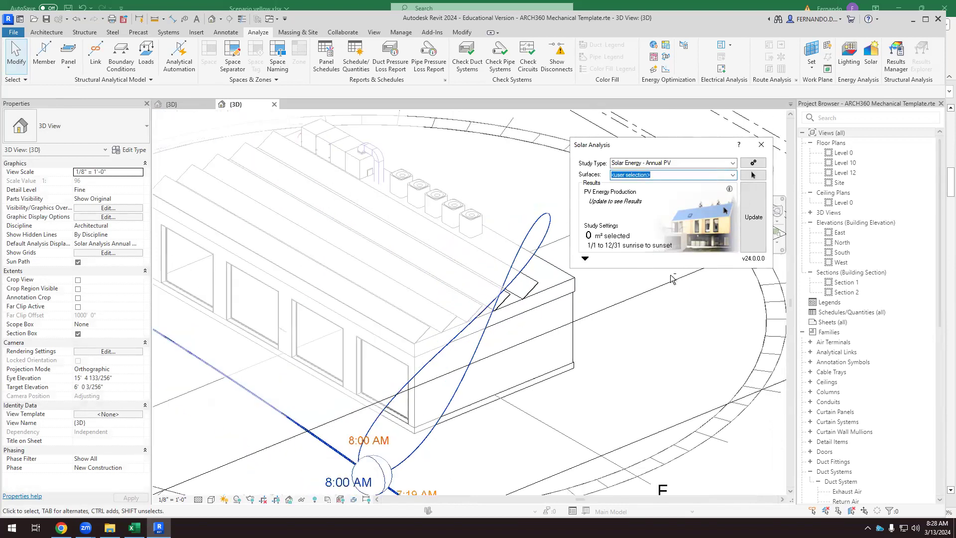
pyautogui.moveTo(501, 366); pyautogui.dragTo(557, 378)
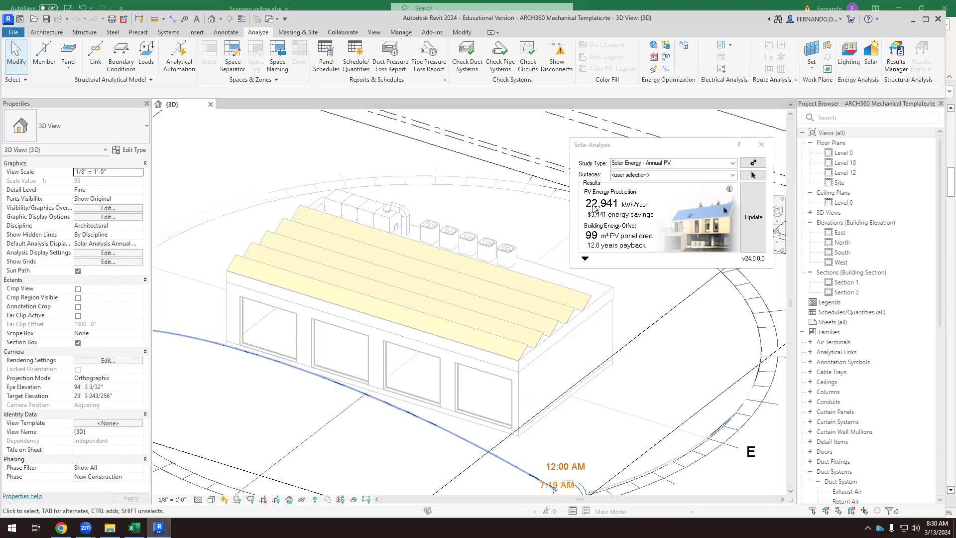
# Examine the annual PV results on the sawtooth roof faces and the solar energy colour legend beside the model.
pyautogui.scroll(4, 558, 396)
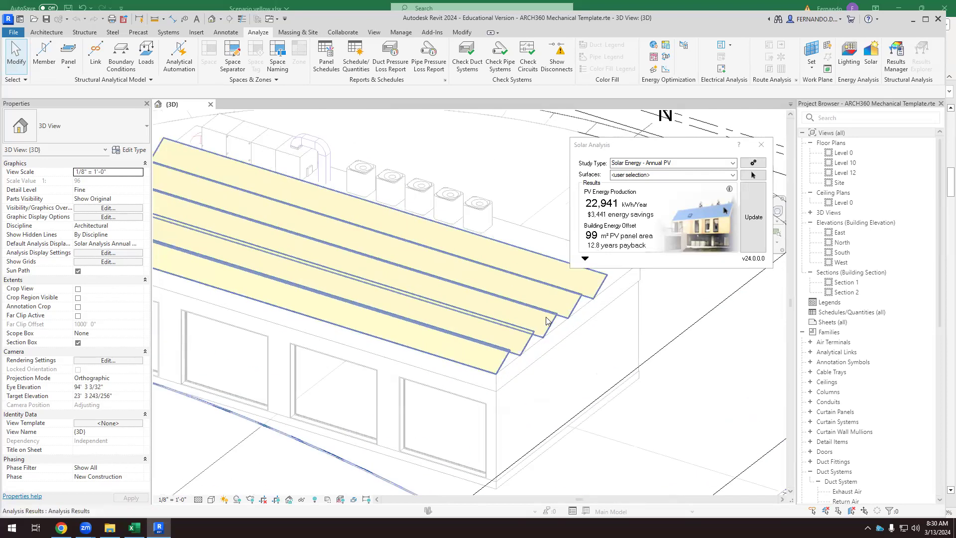
pyautogui.scroll(-4, 497, 281)
pyautogui.moveTo(506, 317); pyautogui.dragTo(445, 285)
pyautogui.scroll(-4, 503, 265)
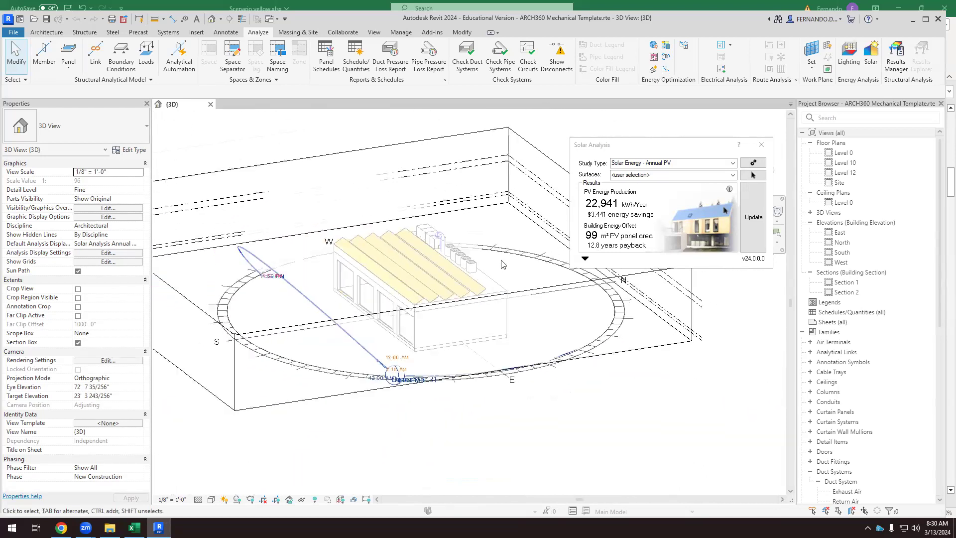
pyautogui.scroll(4, 334, 255)
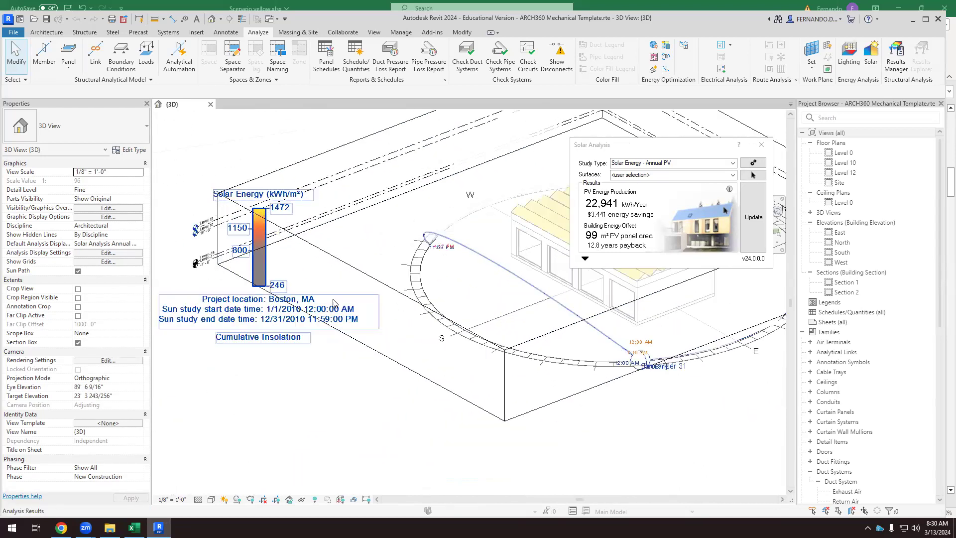
pyautogui.scroll(3, 334, 255)
pyautogui.click(231, 184)
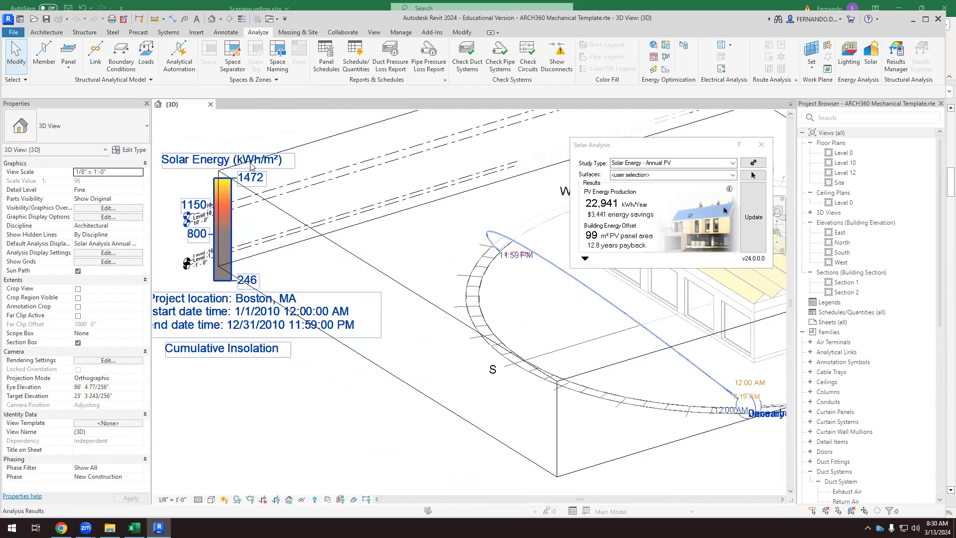
pyautogui.click(284, 234)
pyautogui.click(246, 284)
pyautogui.scroll(4, 246, 283)
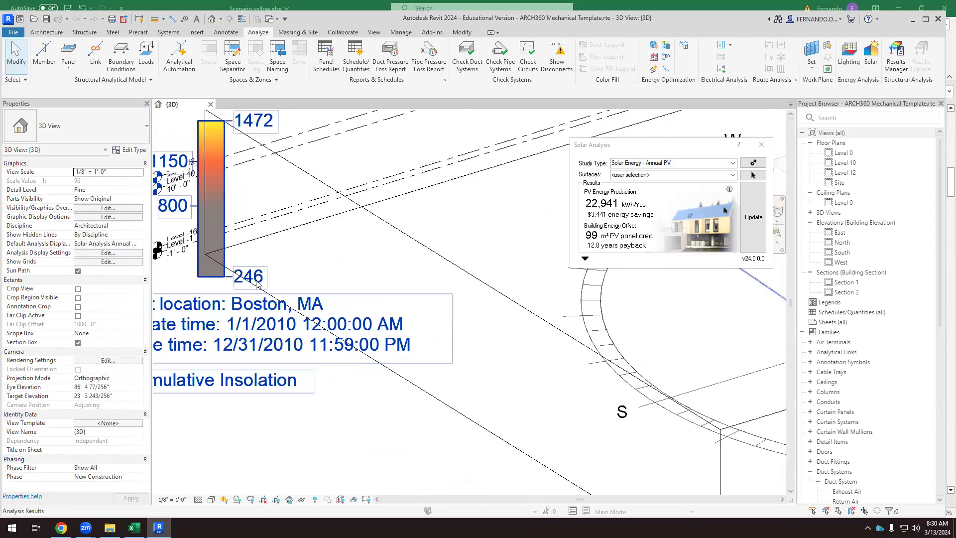
pyautogui.scroll(-1, 254, 279)
pyautogui.scroll(-4, 223, 214)
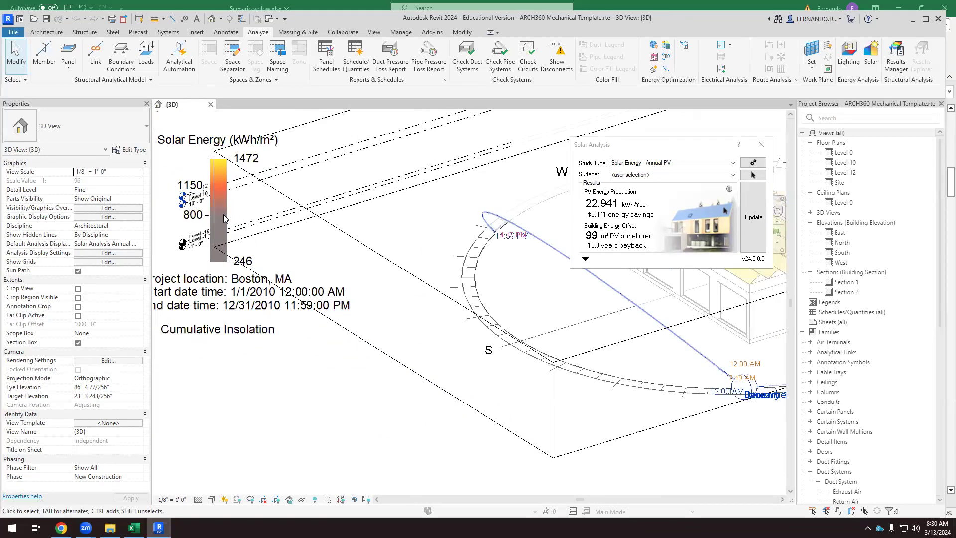
pyautogui.scroll(3, 263, 232)
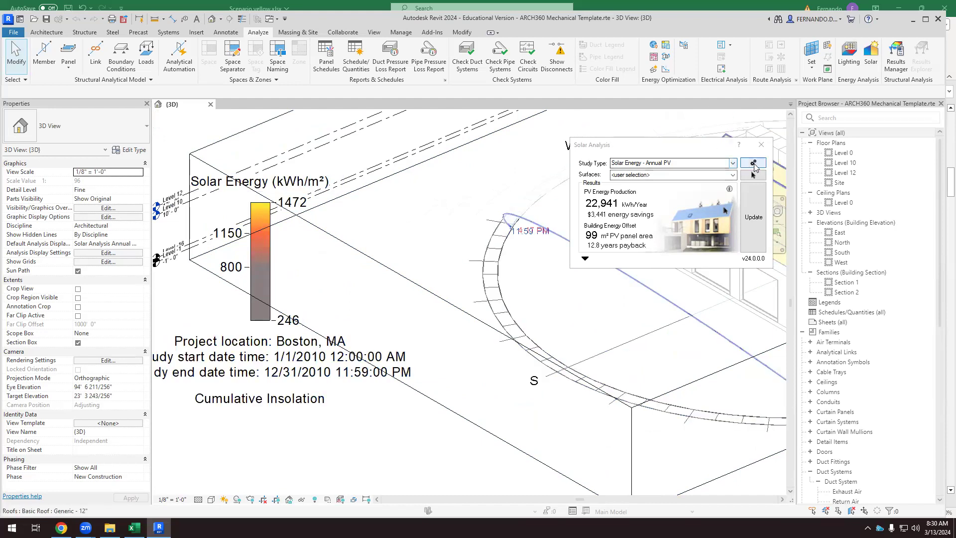
# Review the Solar Analysis study settings and results settings without changing them.
pyautogui.click(754, 165)
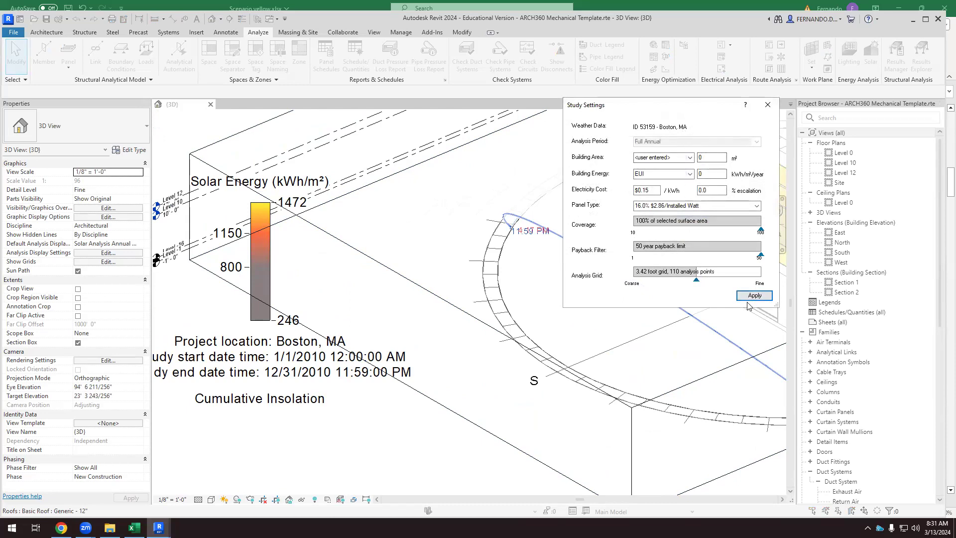
pyautogui.click(767, 104)
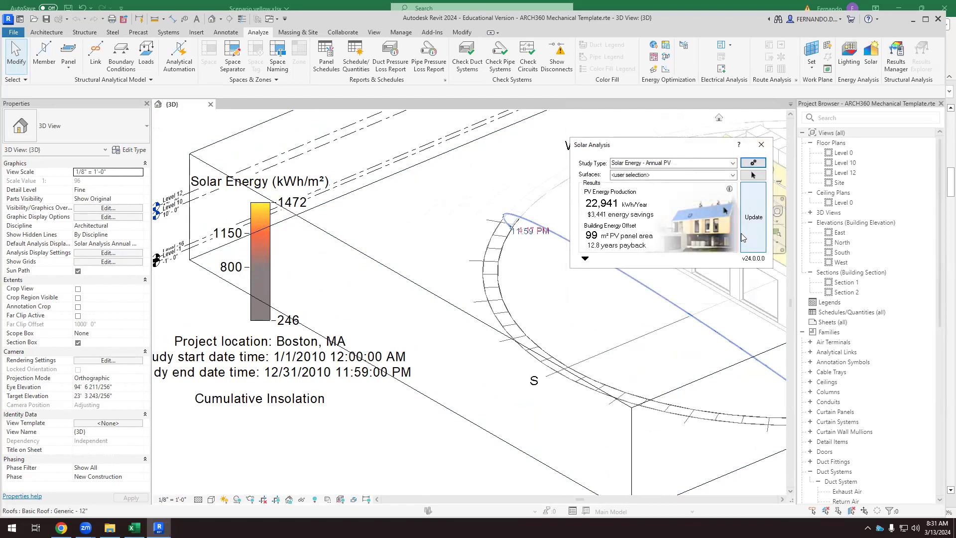
pyautogui.click(586, 259)
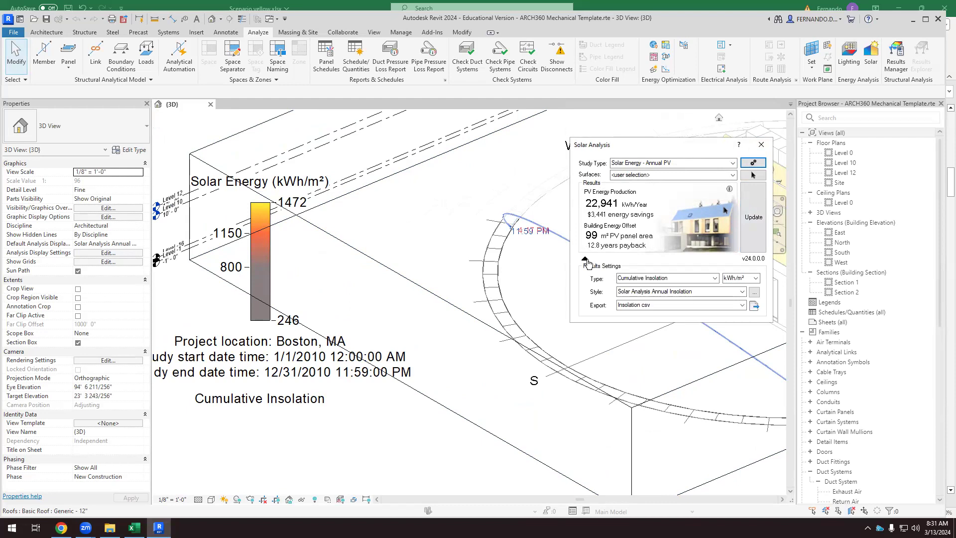
pyautogui.click(586, 260)
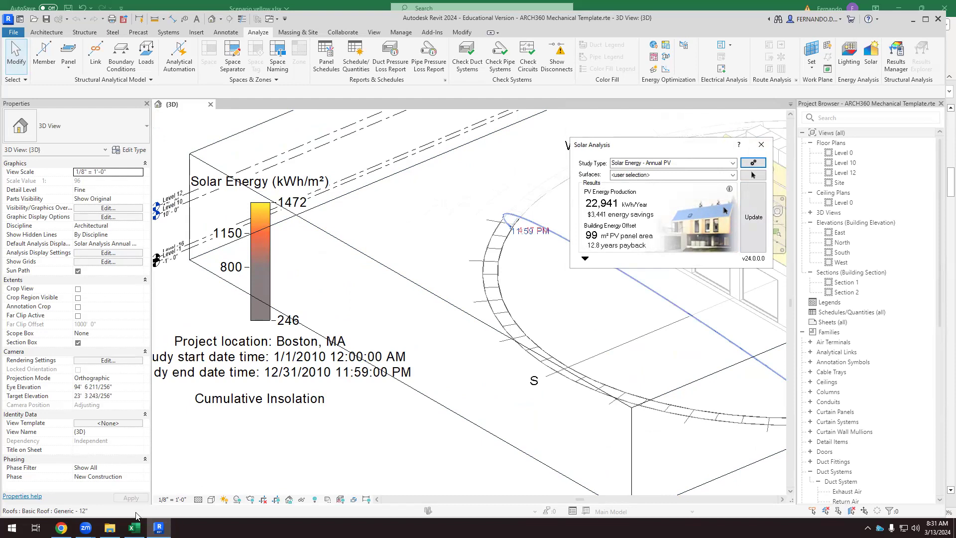
# Apply the Winter Solar Study multi-day preset to the sun settings of the 3D view.
pyautogui.click(224, 500)
pyautogui.click(251, 450)
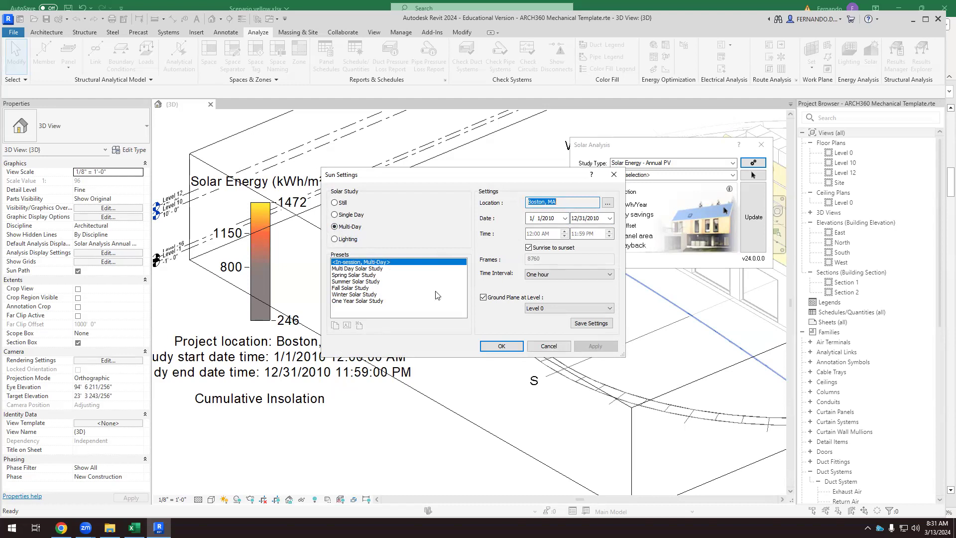
pyautogui.click(354, 295)
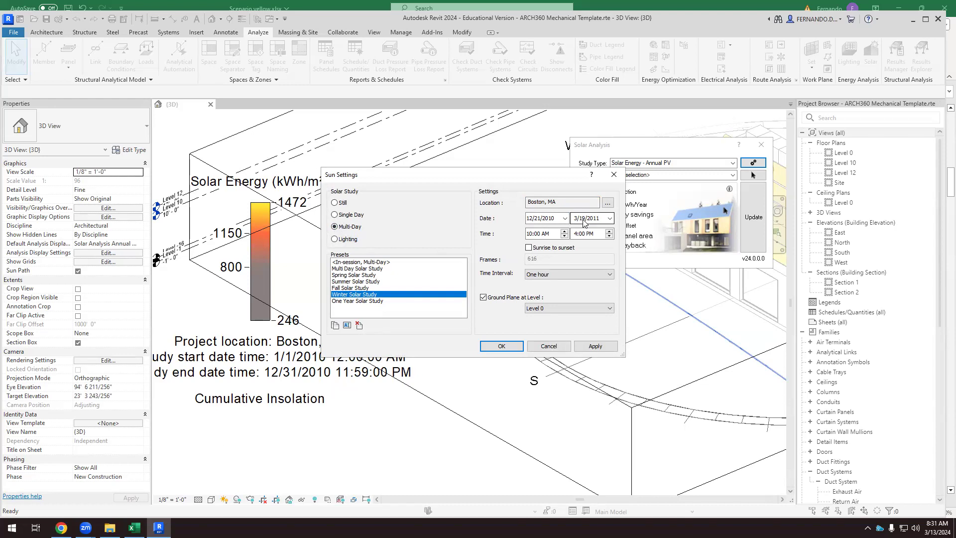
pyautogui.click(502, 347)
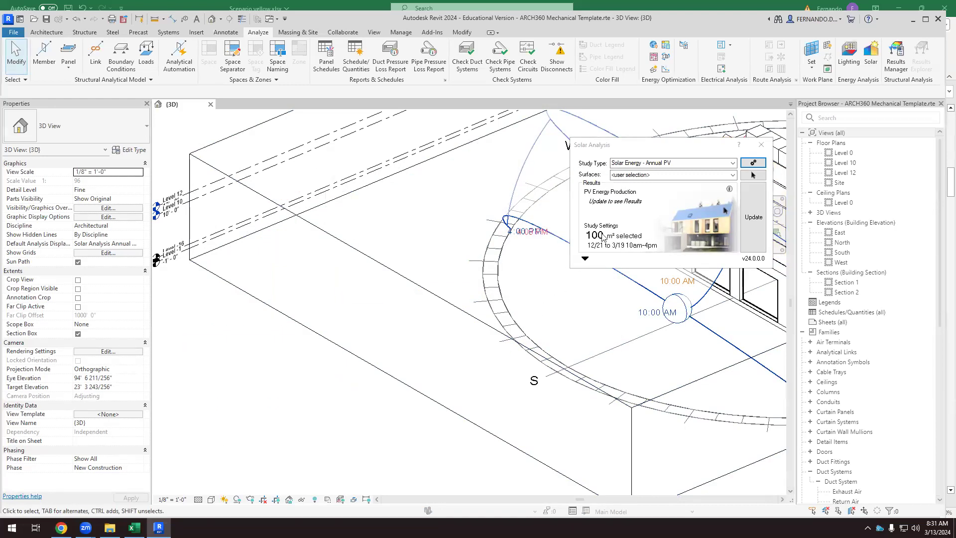
# Check the study settings, surface options, and available result styles and types for the winter sun period.
pyautogui.scroll(-4, 398, 307)
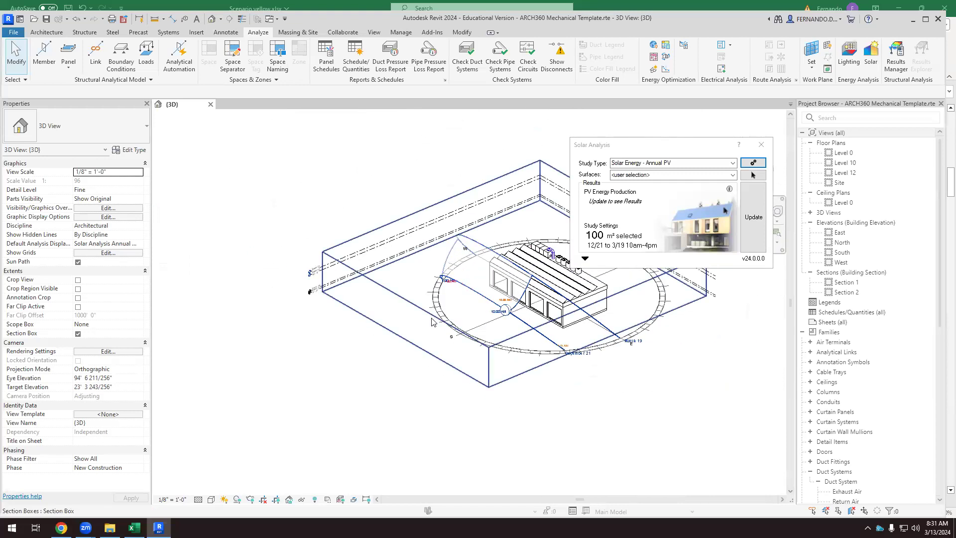
pyautogui.scroll(1, 654, 299)
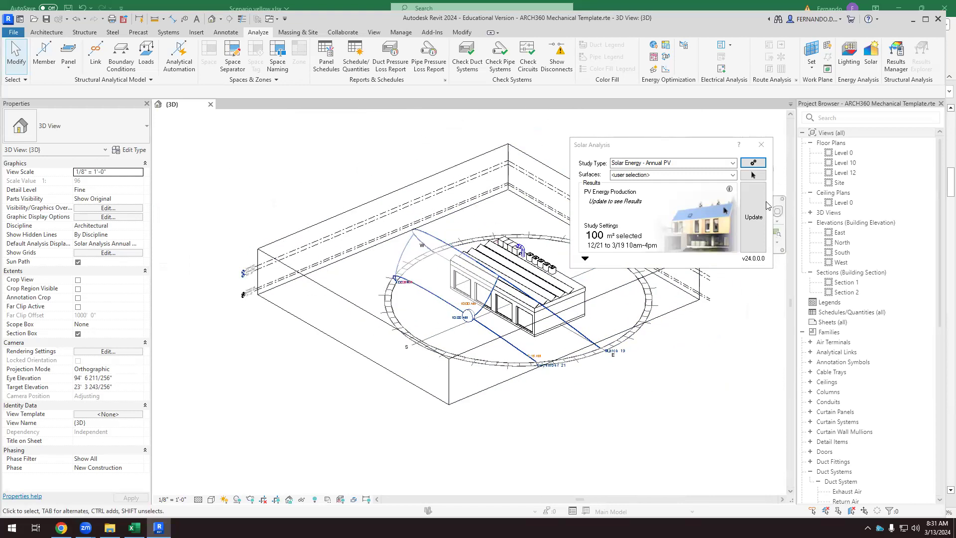
pyautogui.click(754, 164)
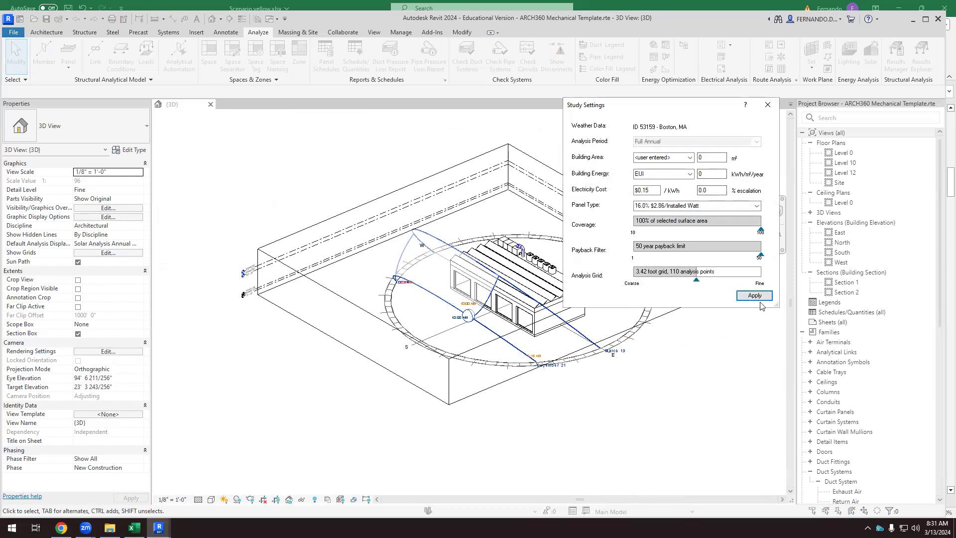
pyautogui.click(767, 104)
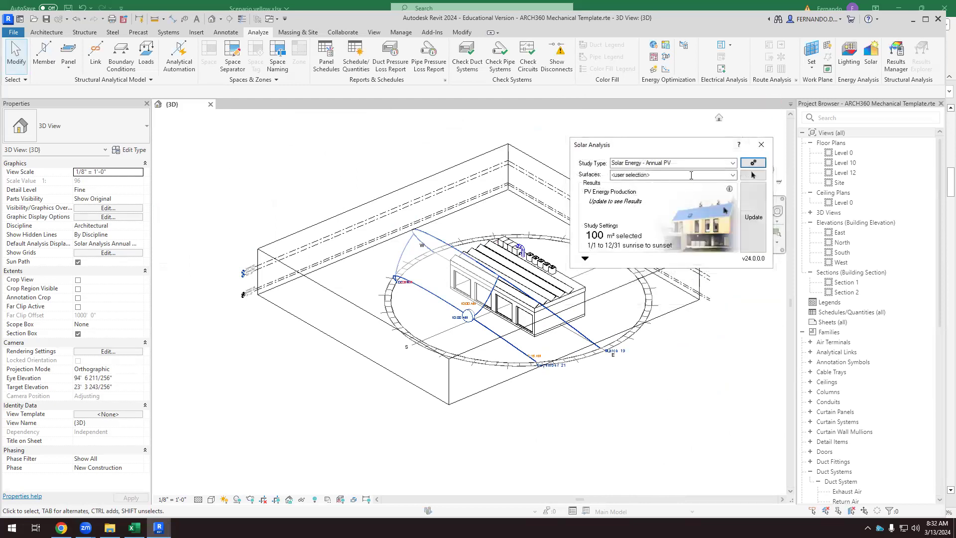
pyautogui.click(734, 175)
pyautogui.click(734, 175)
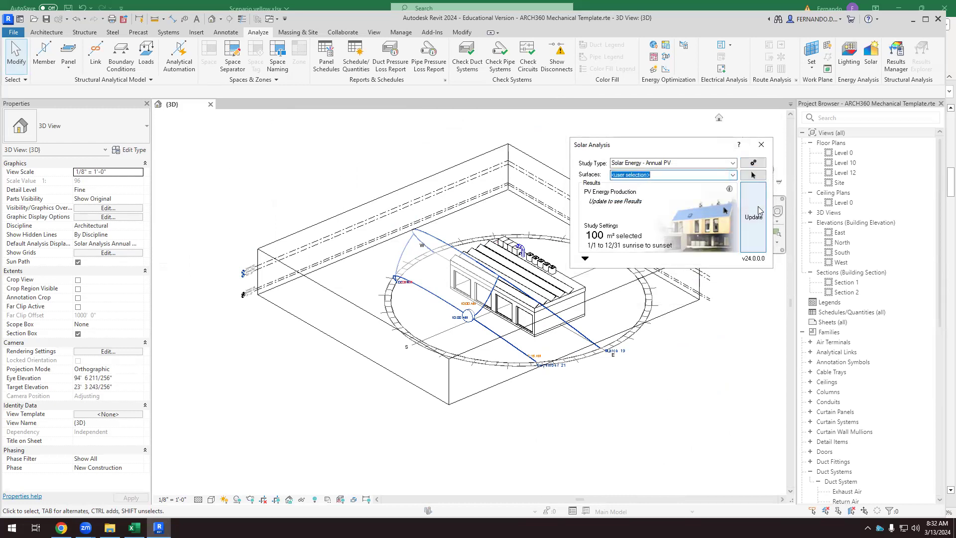
pyautogui.click(586, 258)
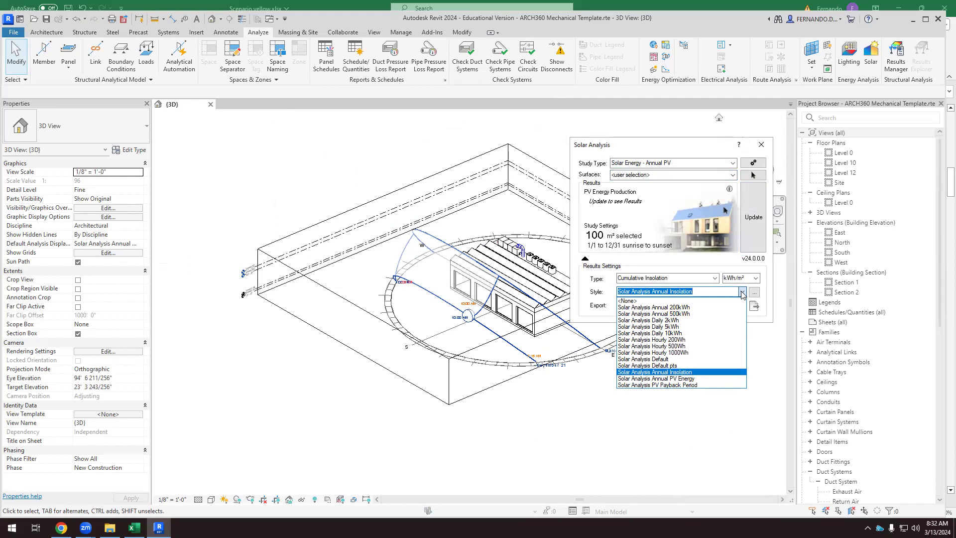
pyautogui.click(742, 293)
pyautogui.click(716, 279)
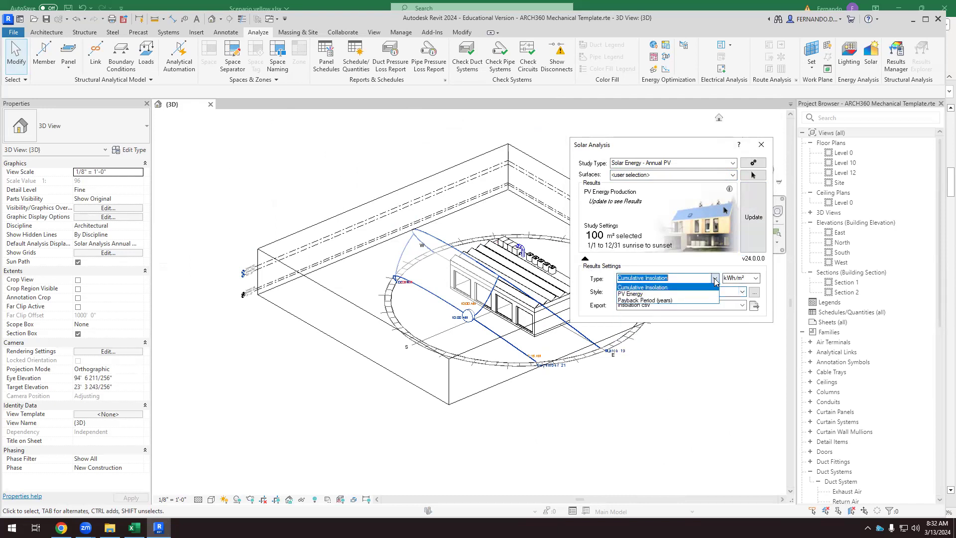
pyautogui.click(715, 280)
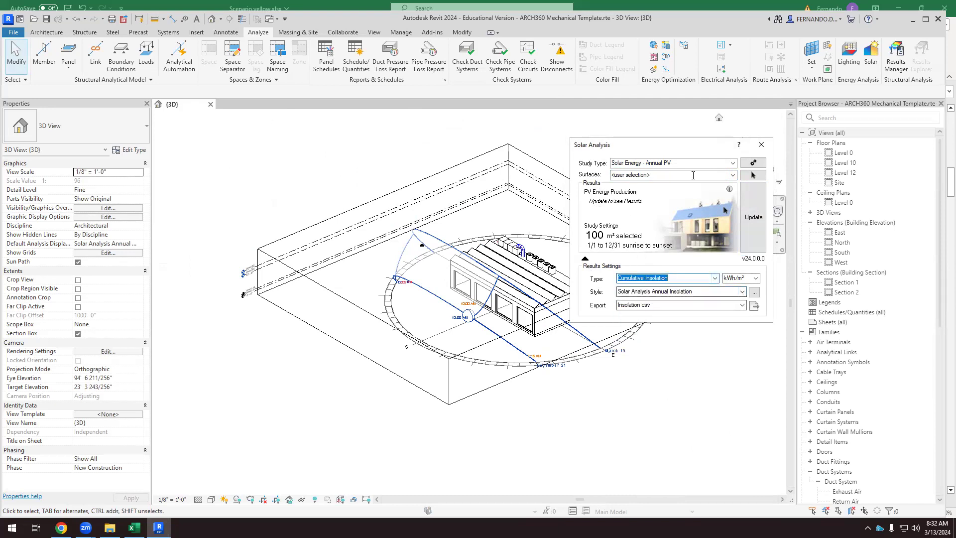
# Update the annual PV analysis of the selected sawtooth roof faces and inspect the coloured results on the roof.
pyautogui.click(753, 211)
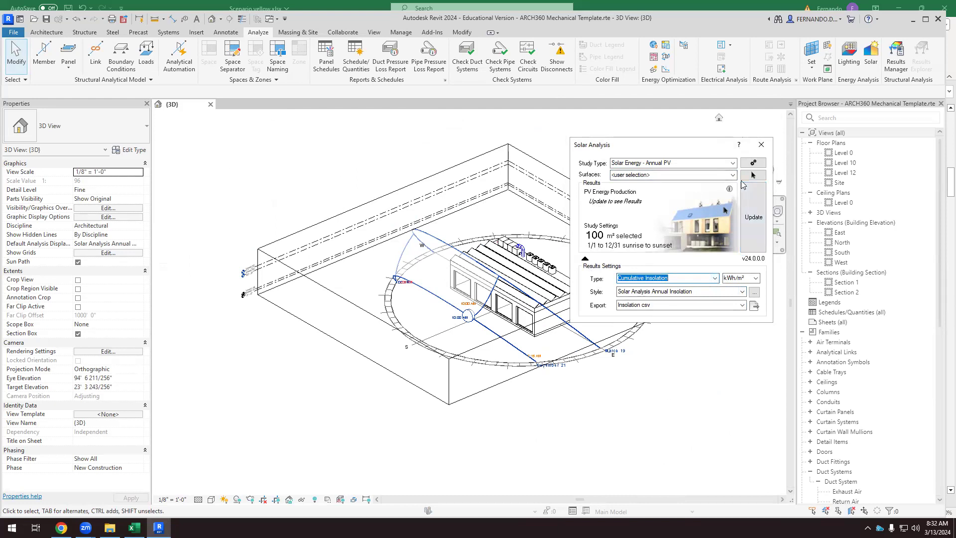
pyautogui.click(757, 201)
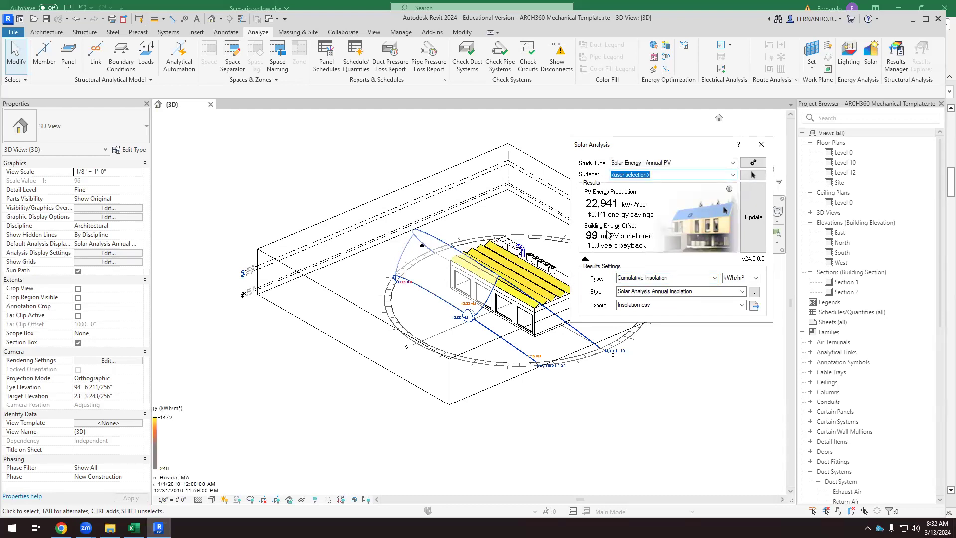
pyautogui.scroll(6, 472, 321)
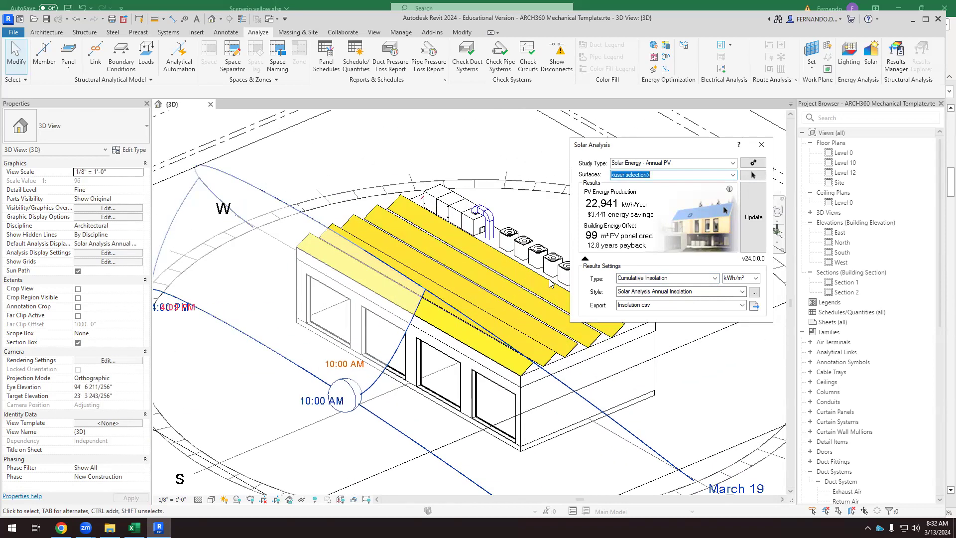
pyautogui.scroll(1, 473, 321)
pyautogui.moveTo(507, 336); pyautogui.dragTo(599, 282)
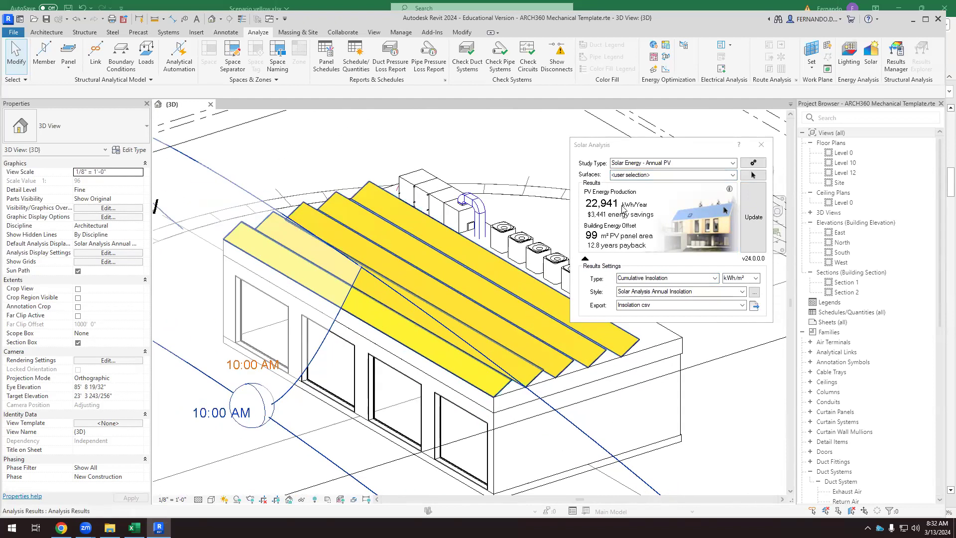
# Change the solar study type to Custom.
pyautogui.click(733, 164)
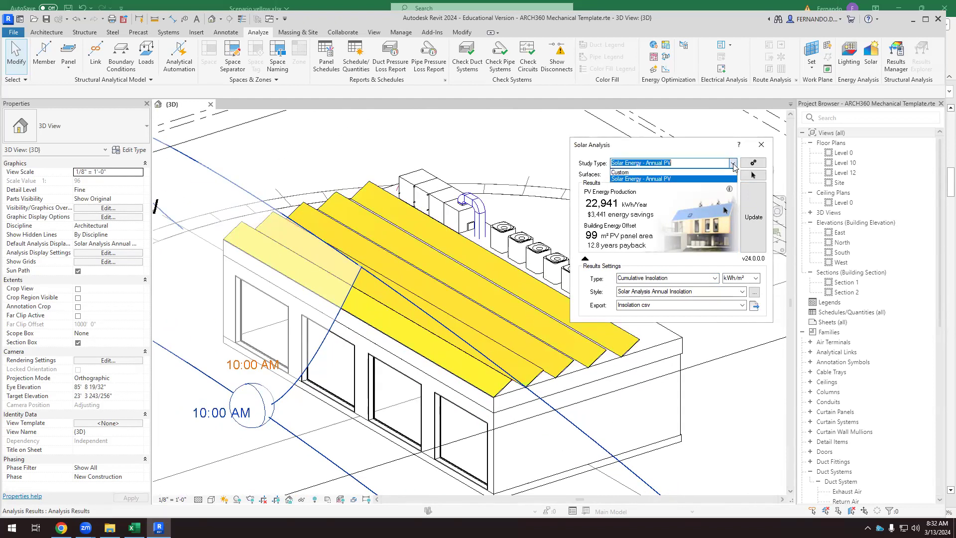
pyautogui.click(648, 172)
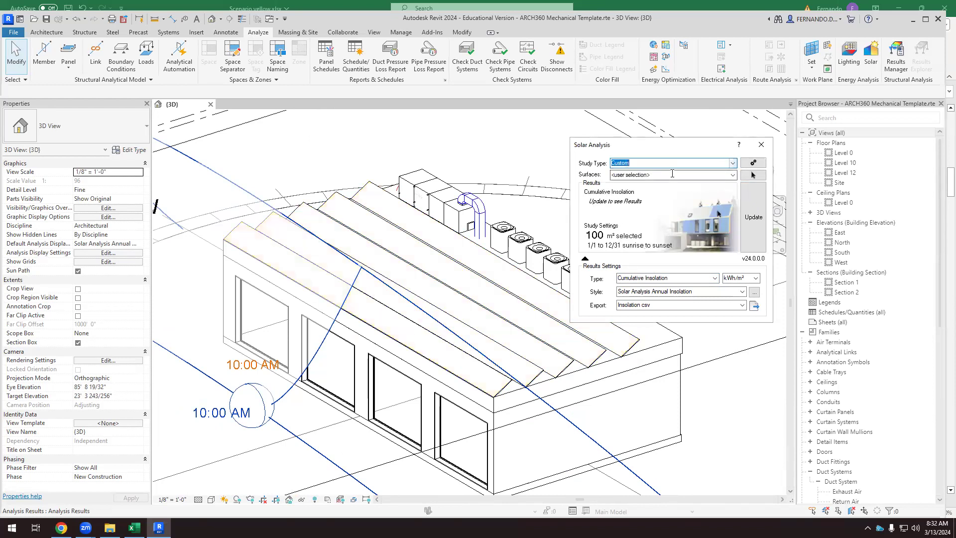
# Select the Custom solar study type and set its analysis period to <use sun settings>.
pyautogui.click(753, 163)
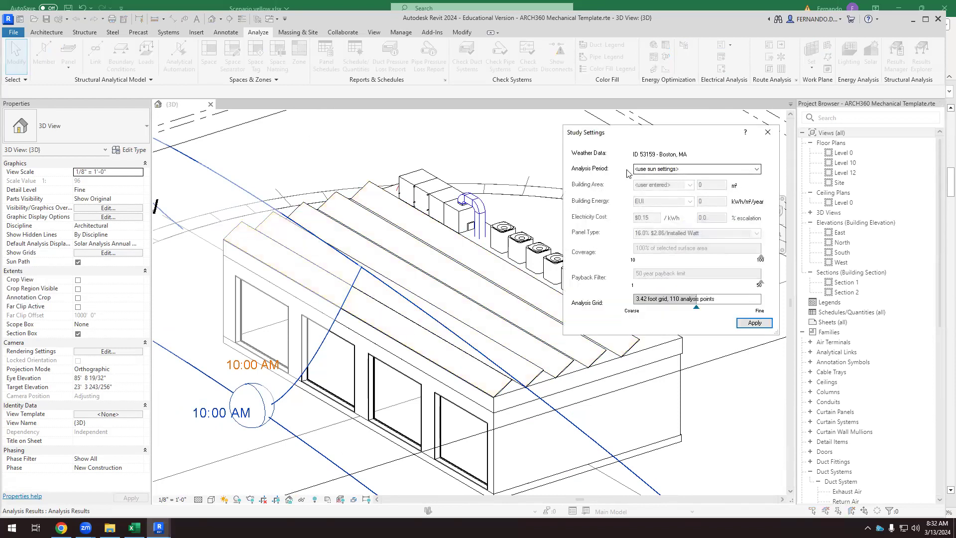
pyautogui.click(754, 322)
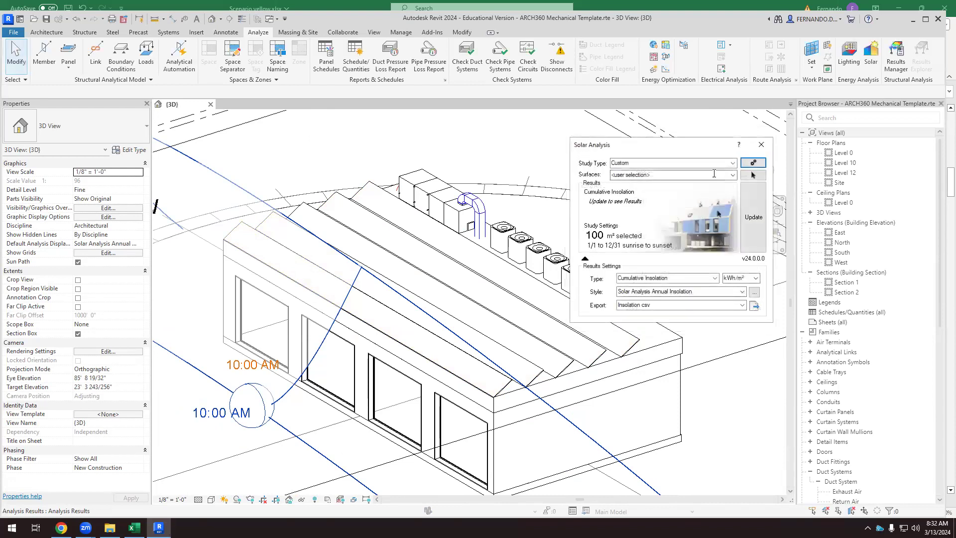
pyautogui.click(733, 164)
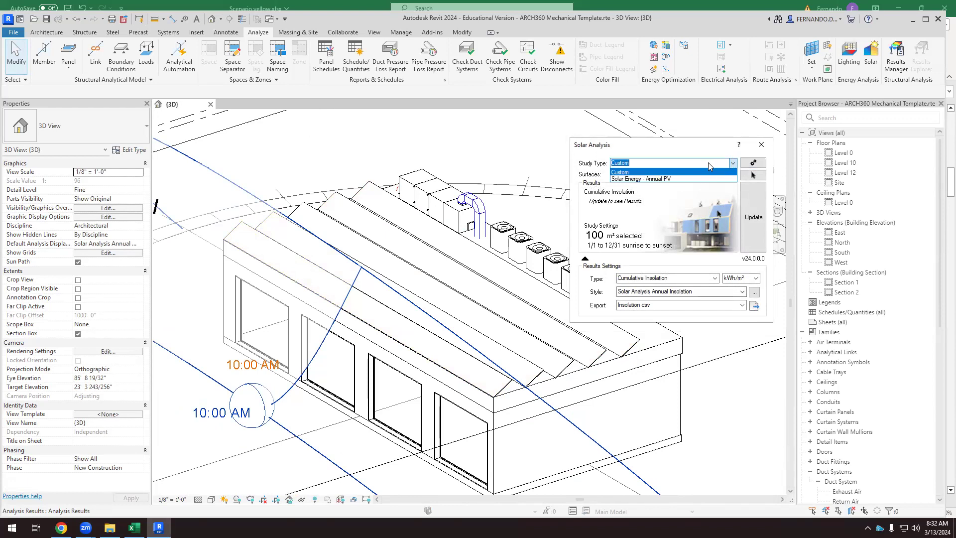
pyautogui.click(653, 172)
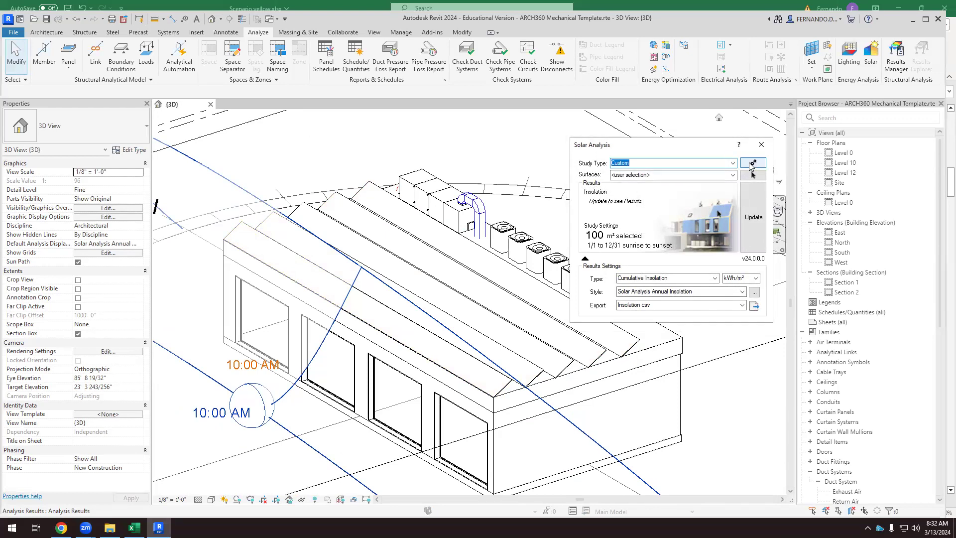
pyautogui.click(752, 165)
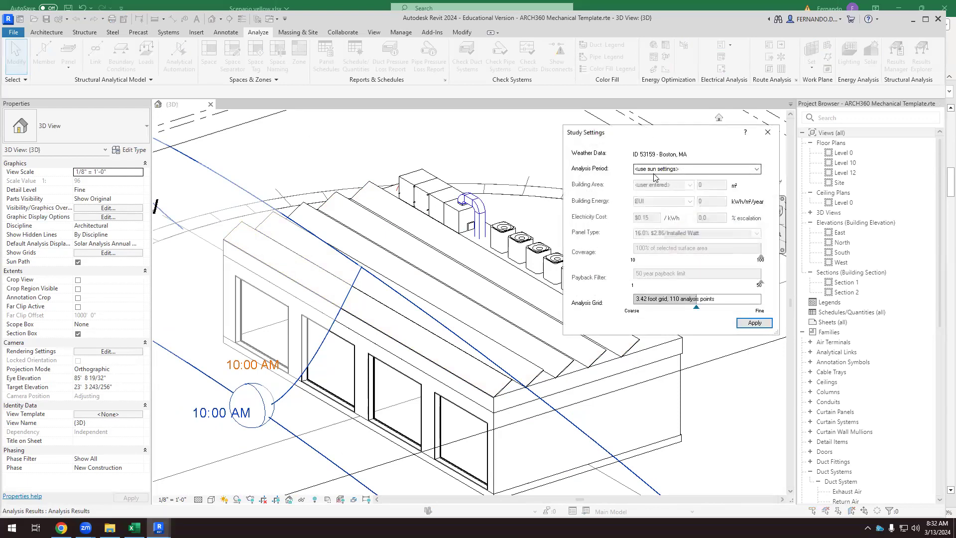
pyautogui.click(755, 170)
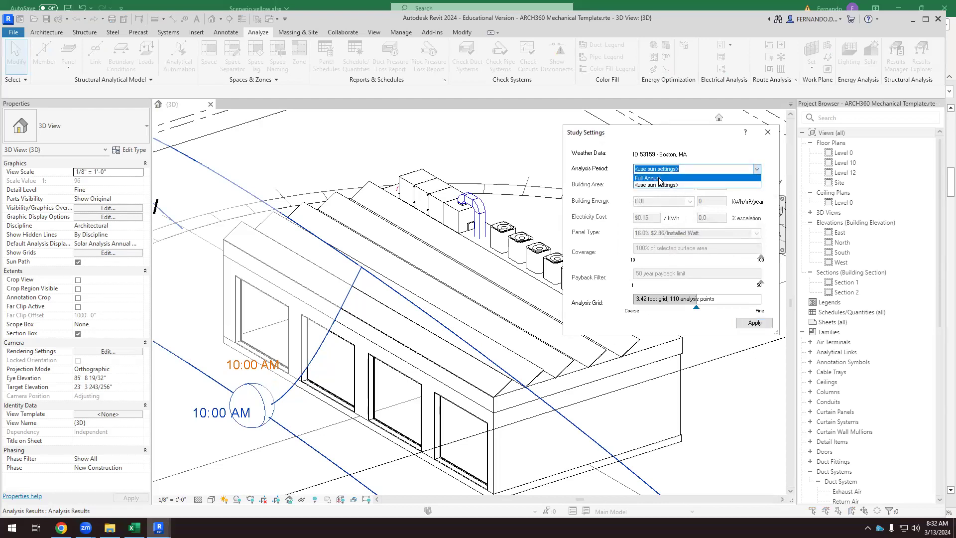
pyautogui.click(661, 185)
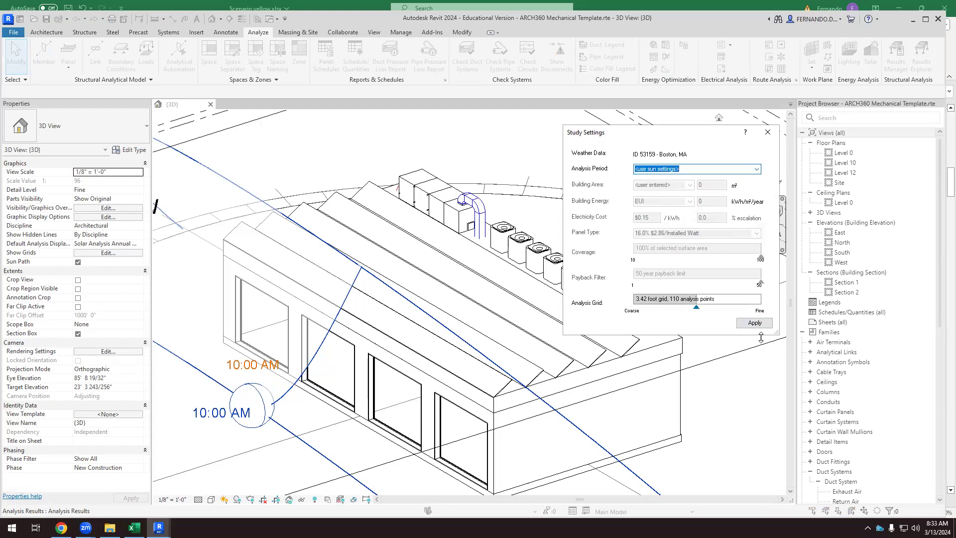
pyautogui.click(754, 323)
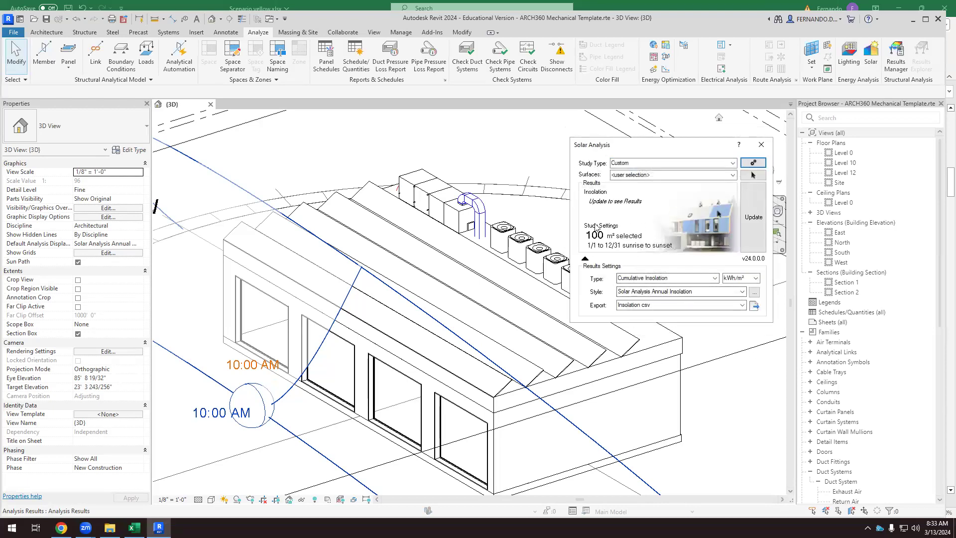
# Update the custom solar study of the sawtooth roof faces and inspect the cumulative insolation results and legend.
pyautogui.click(754, 217)
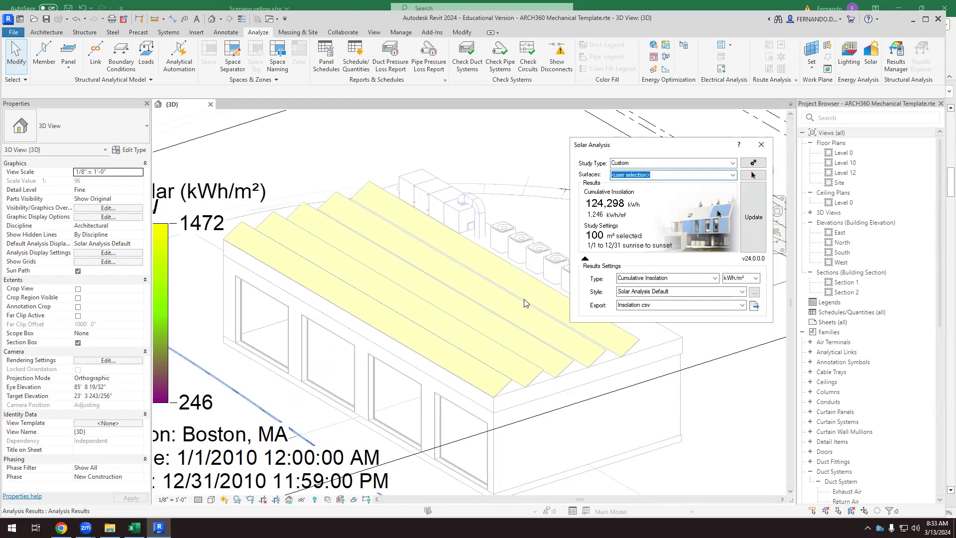
pyautogui.scroll(-3, 525, 299)
pyautogui.moveTo(445, 348)
pyautogui.mouseDown()
pyautogui.moveTo(472, 367)
pyautogui.moveTo(443, 354)
pyautogui.moveTo(461, 341)
pyautogui.mouseUp()
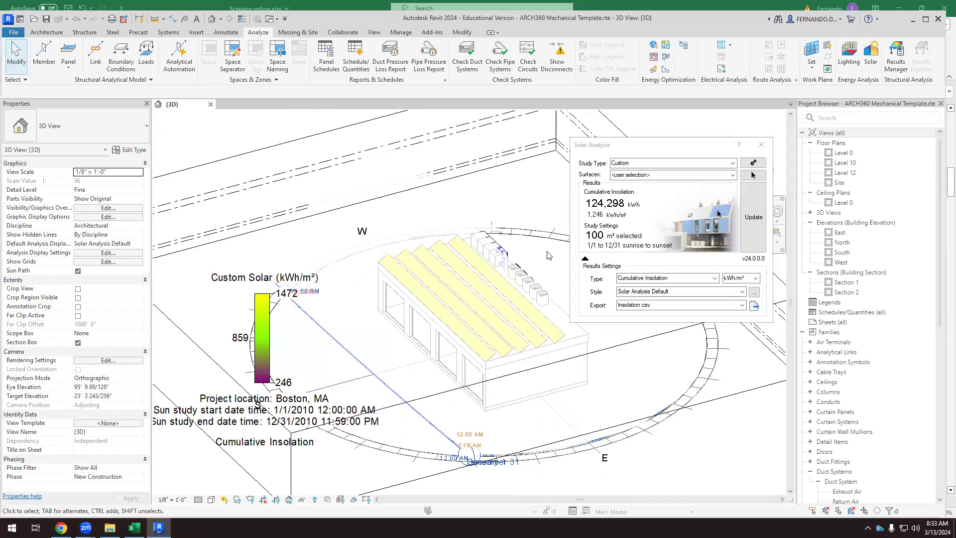
pyautogui.click(641, 219)
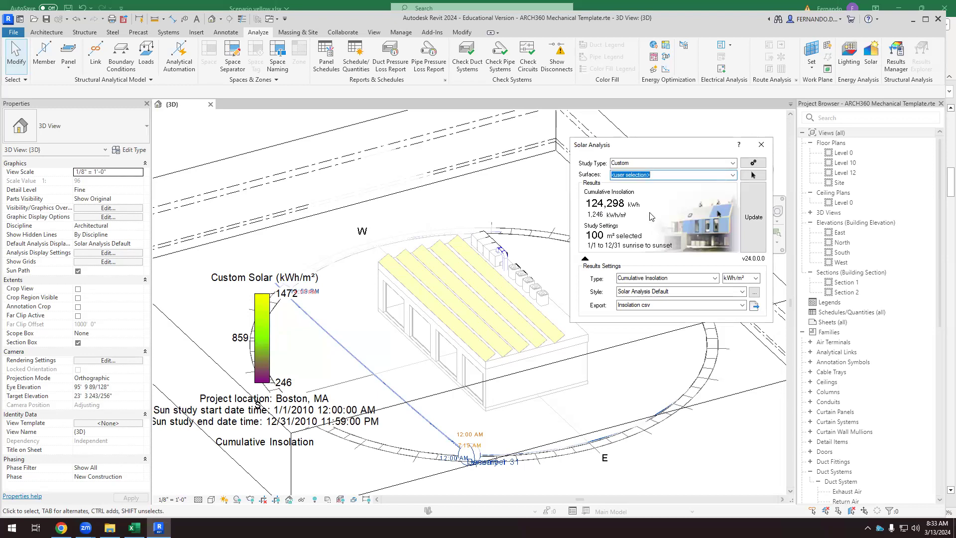
pyautogui.moveTo(480, 326); pyautogui.dragTo(518, 341)
# Apply the Winter Solar Study multi-day preset to the sun settings of the 3D view.
pyautogui.click(308, 457)
pyautogui.press('Escape')
pyautogui.click(224, 499)
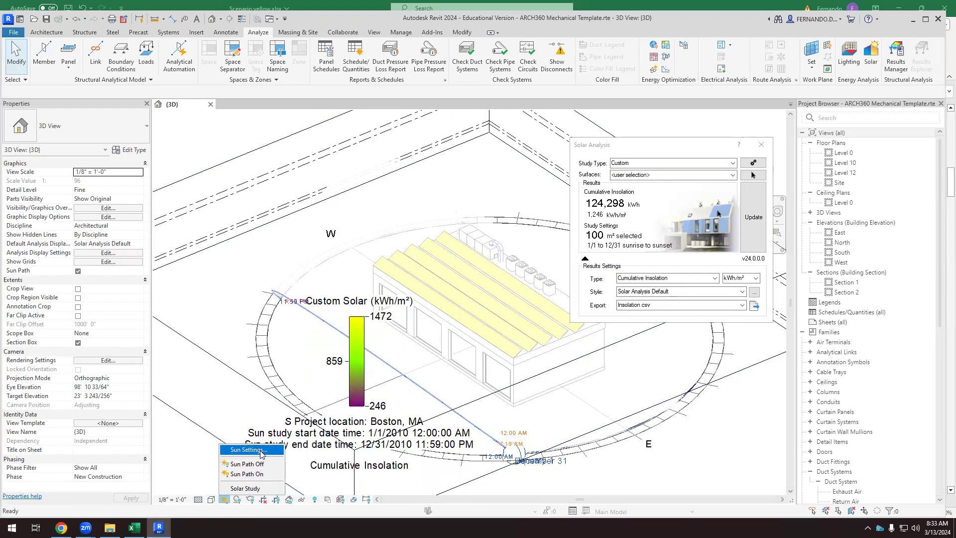
pyautogui.click(252, 449)
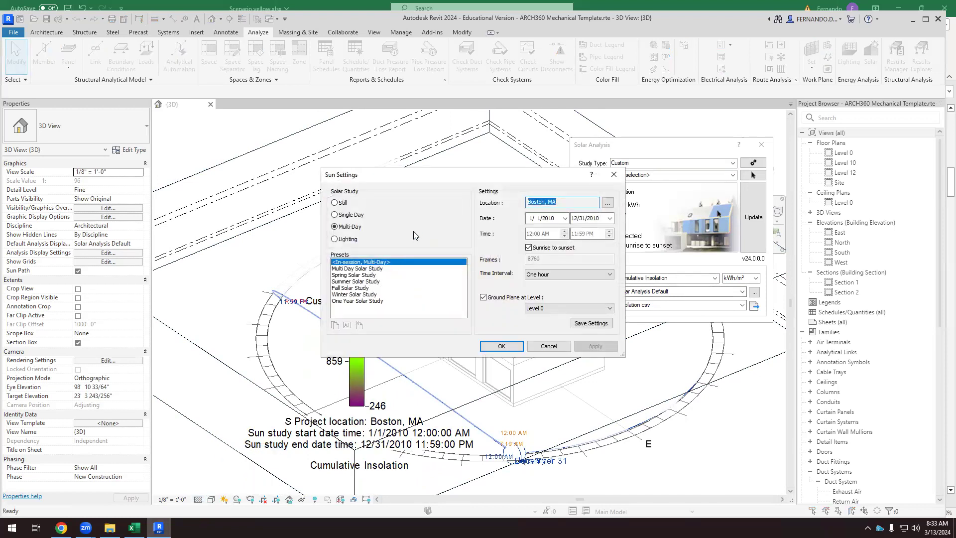
pyautogui.click(352, 295)
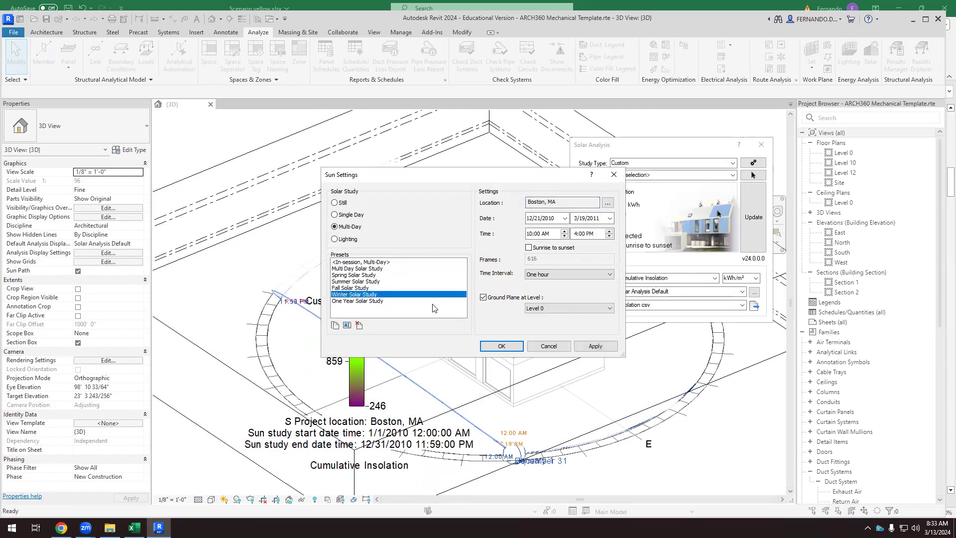
pyautogui.click(595, 346)
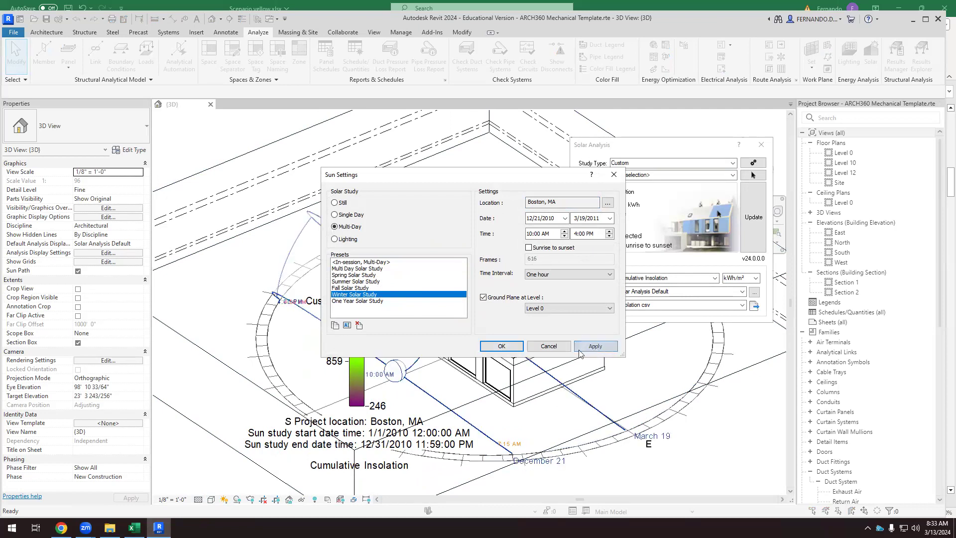
pyautogui.click(501, 346)
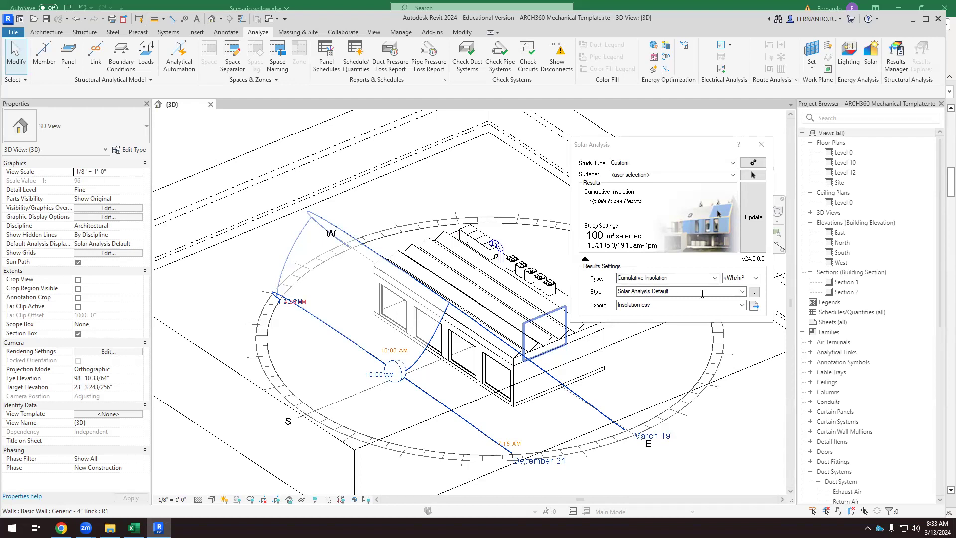
# Update the custom study for the winter period and inspect the insolation on the sawtooth roof from several sides.
pyautogui.click(757, 219)
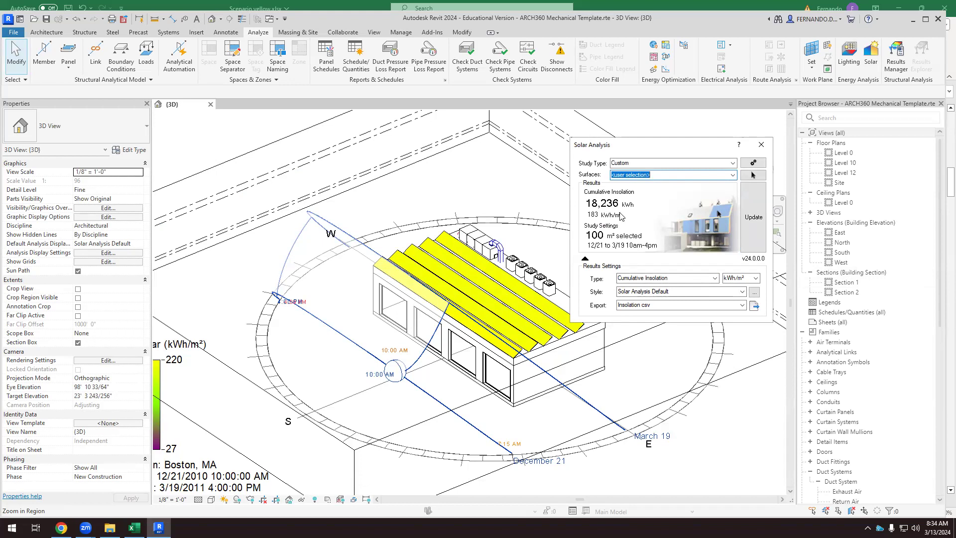
pyautogui.moveTo(500, 369); pyautogui.dragTo(431, 284)
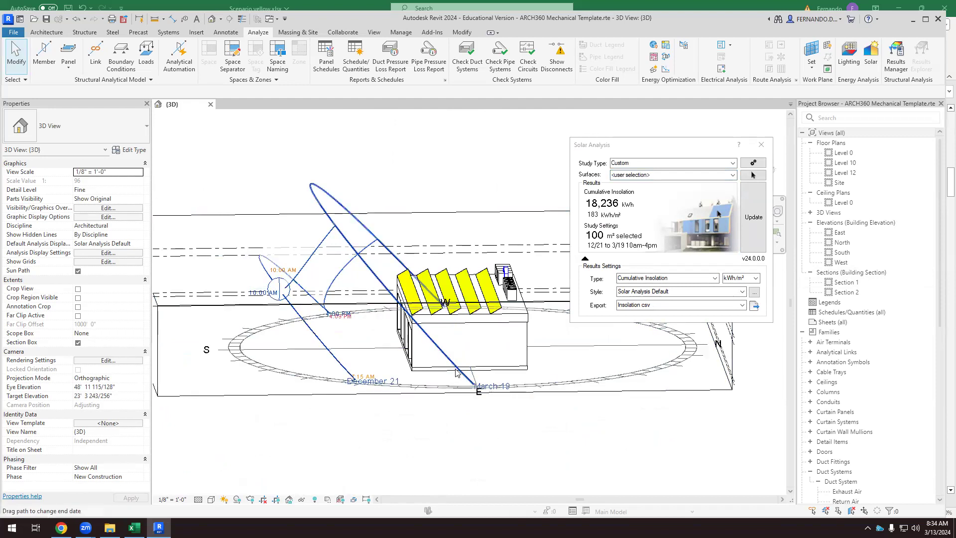
pyautogui.moveTo(460, 377); pyautogui.dragTo(536, 427)
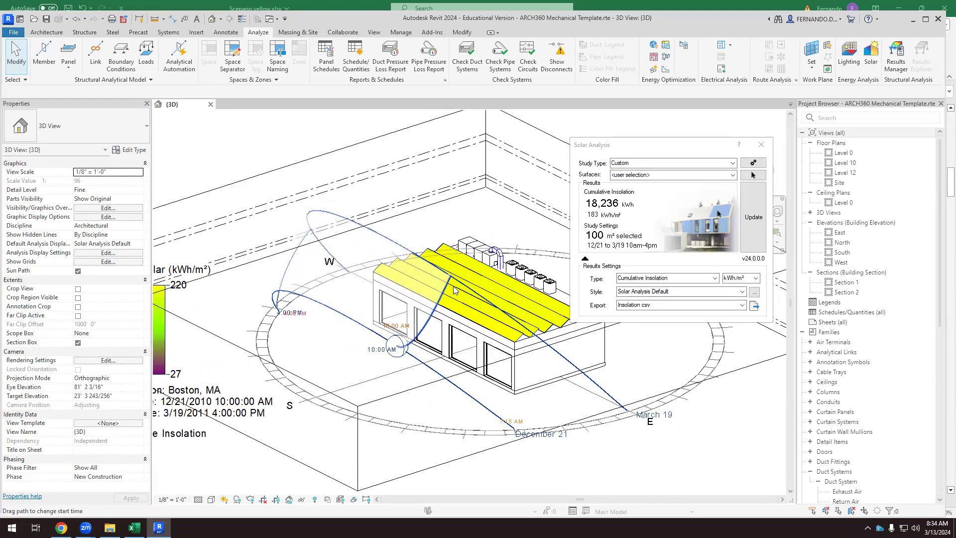
pyautogui.scroll(-5, 474, 379)
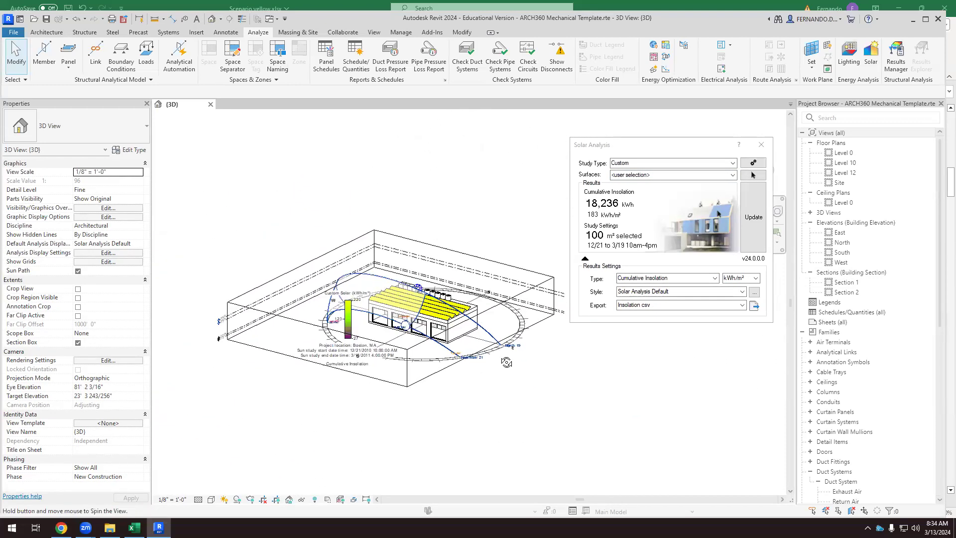
pyautogui.moveTo(475, 379); pyautogui.dragTo(449, 383)
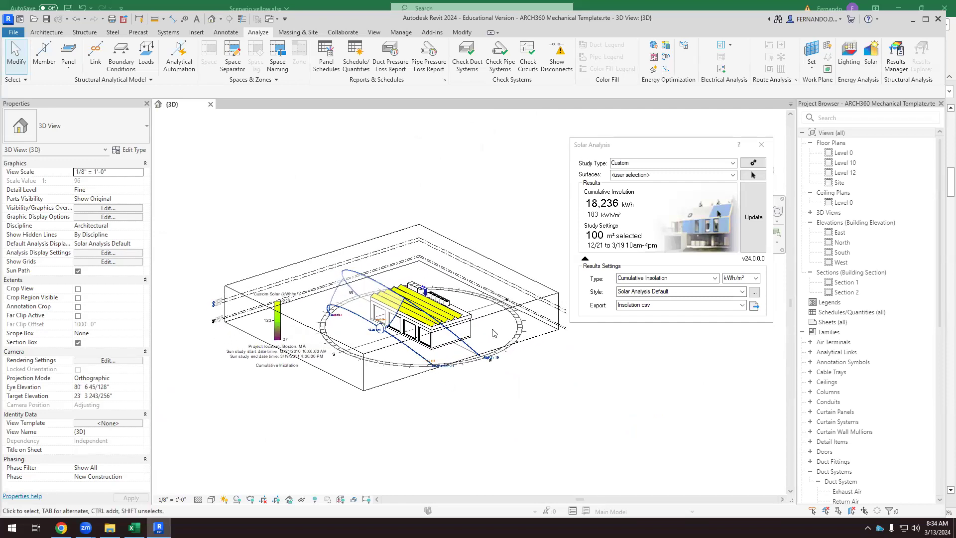
pyautogui.scroll(3, 336, 364)
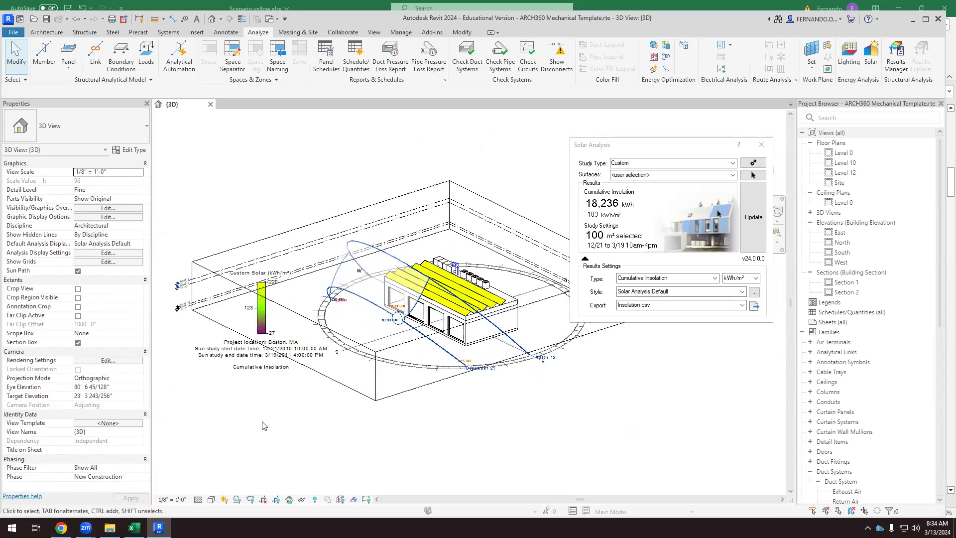
# Change the sun settings of the 3D view to the Summer Solar Study multi-day preset.
pyautogui.click(225, 500)
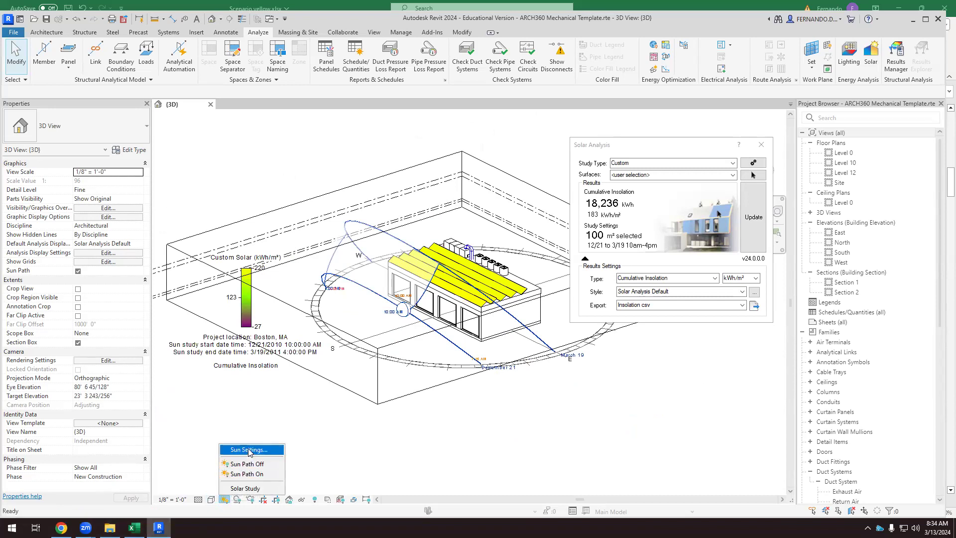
pyautogui.click(249, 450)
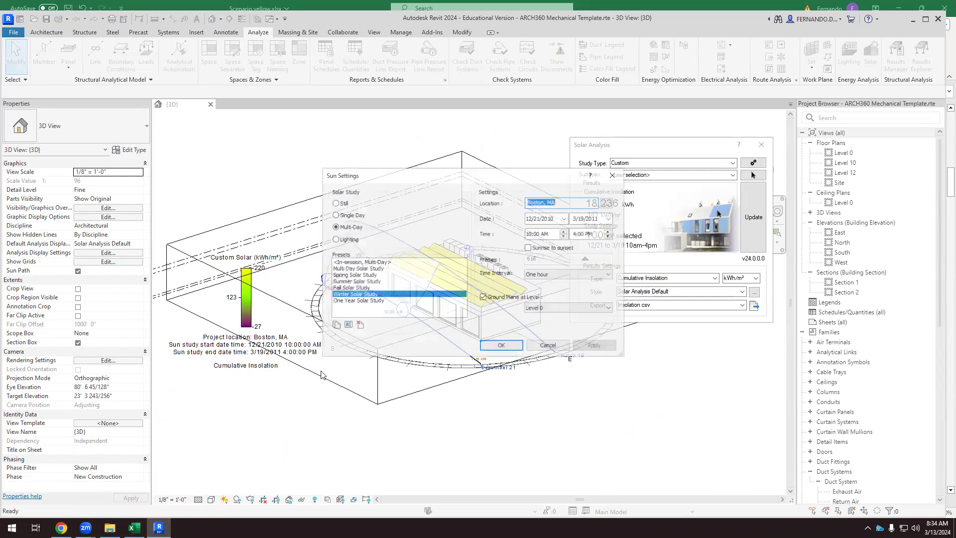
pyautogui.click(364, 282)
pyautogui.click(596, 348)
pyautogui.click(499, 347)
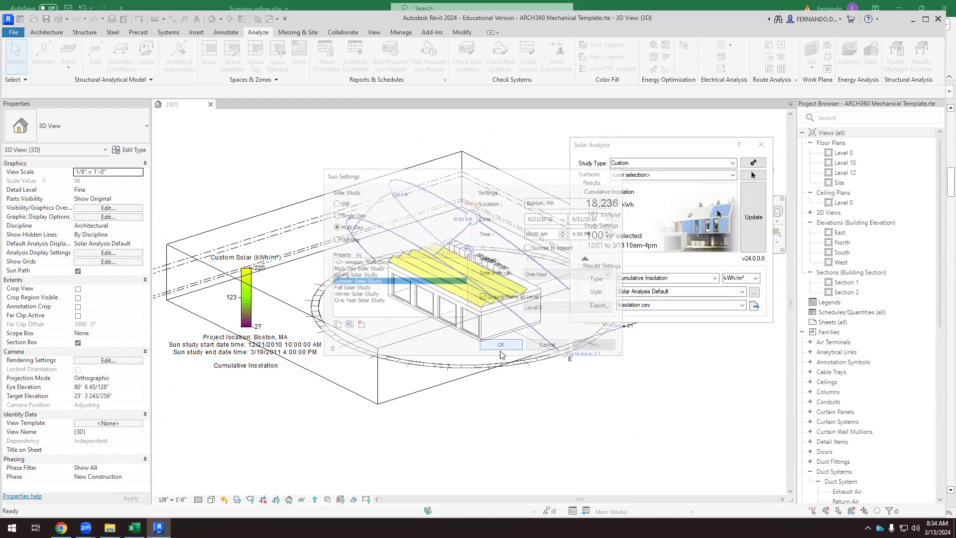
# Update the custom study for the summer period and inspect the roof insolation, sun path and results legend.
pyautogui.scroll(3, 498, 234)
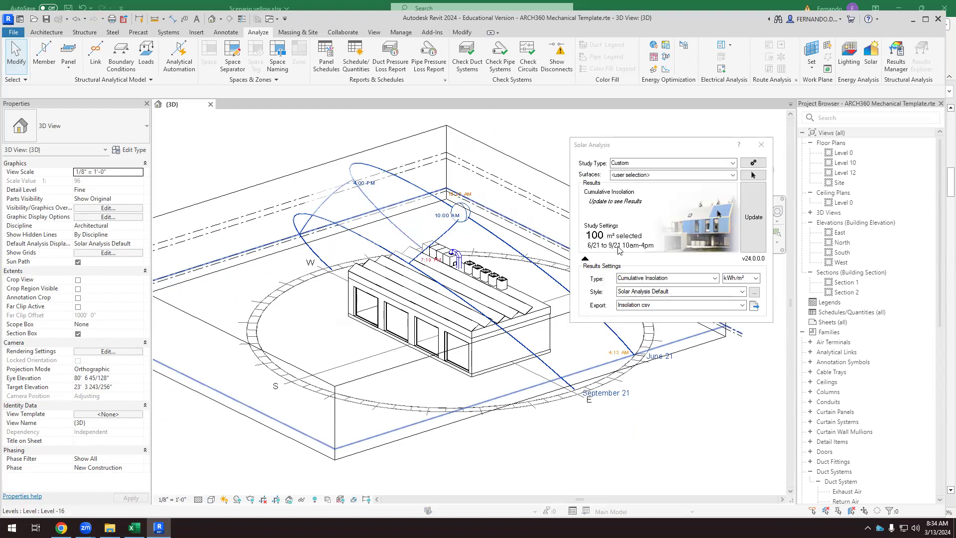
pyautogui.click(753, 217)
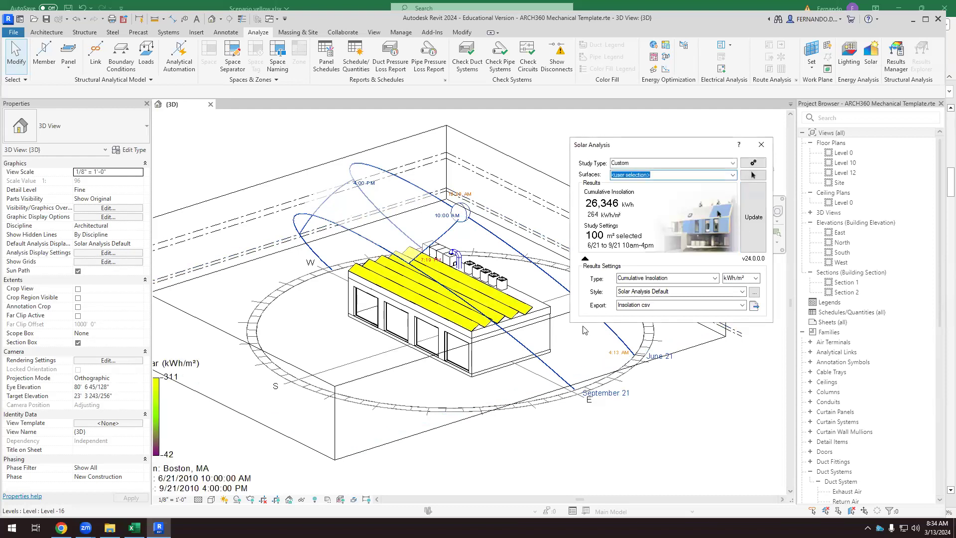
pyautogui.moveTo(584, 352)
pyautogui.mouseDown()
pyautogui.moveTo(543, 359)
pyautogui.moveTo(583, 363)
pyautogui.mouseUp()
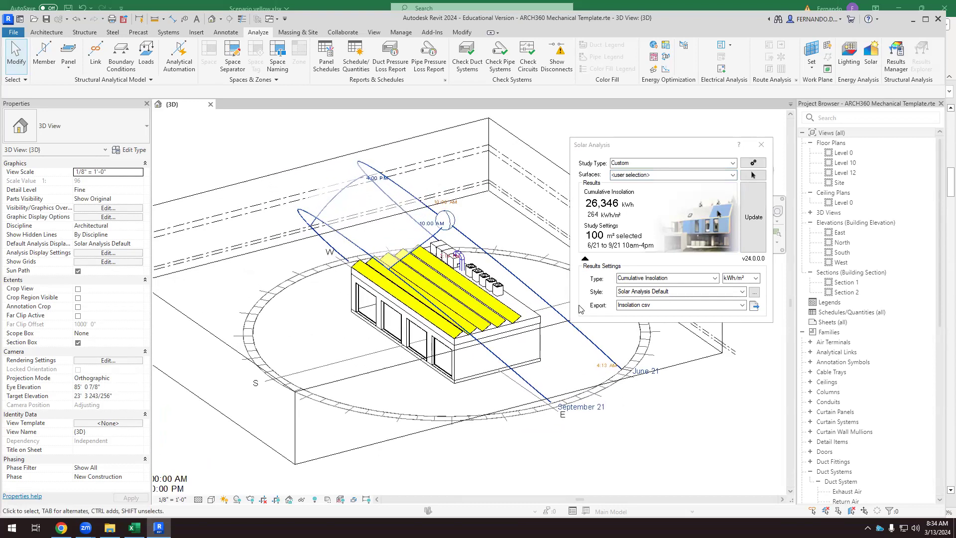
pyautogui.scroll(-3, 482, 255)
pyautogui.moveTo(486, 264); pyautogui.dragTo(485, 331)
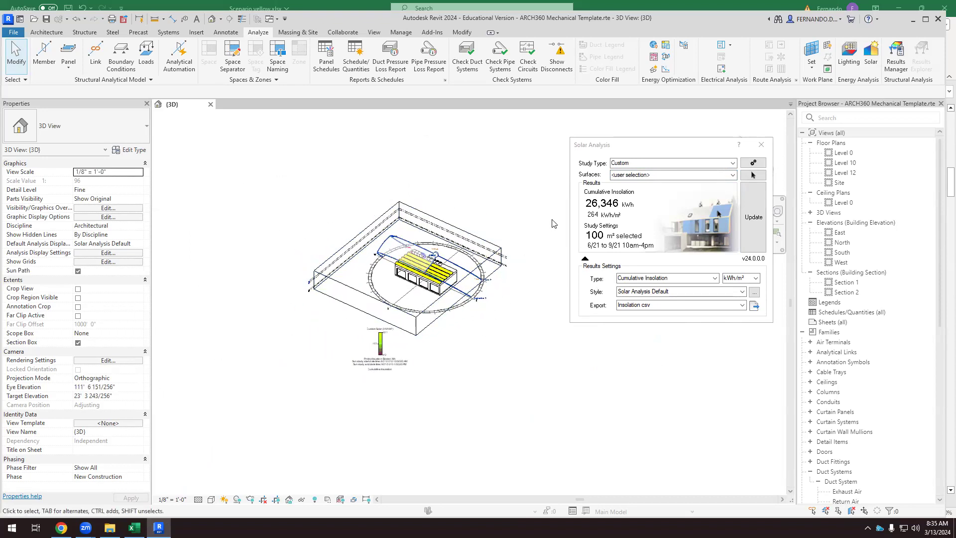
pyautogui.moveTo(338, 282); pyautogui.dragTo(438, 279)
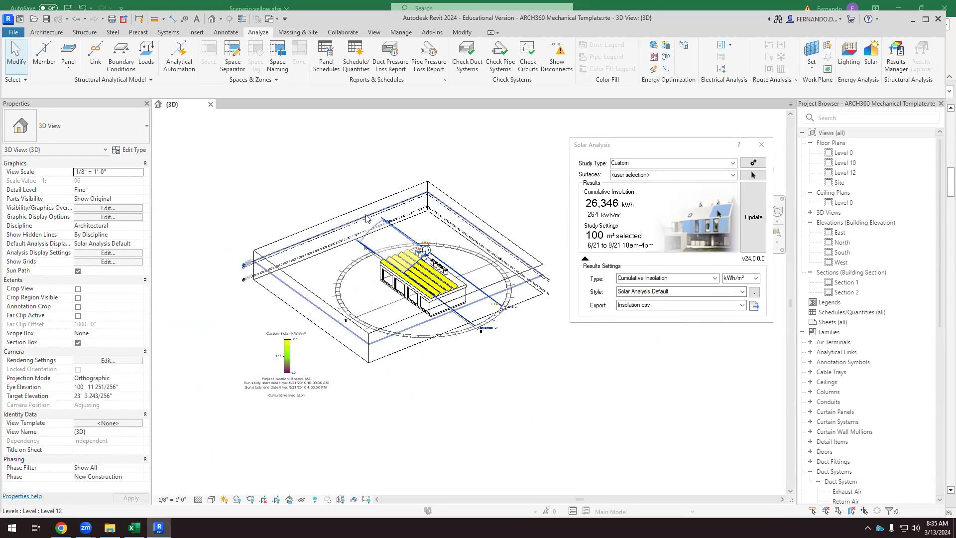
pyautogui.moveTo(446, 352); pyautogui.dragTo(488, 364)
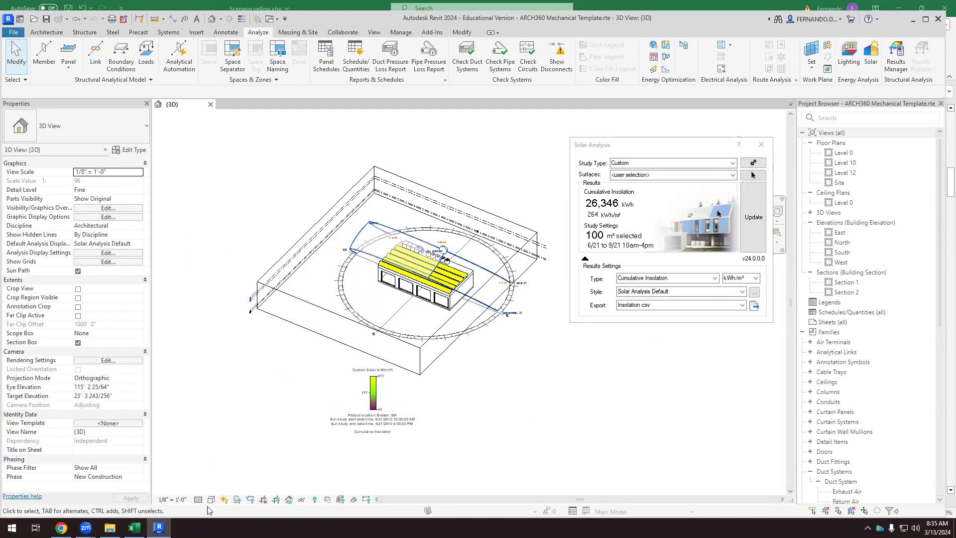
# Set the multi-day sun study's date range to 5/31/2010 through 6/30/2010 in the 3D view's sun settings.
pyautogui.click(224, 499)
pyautogui.click(235, 450)
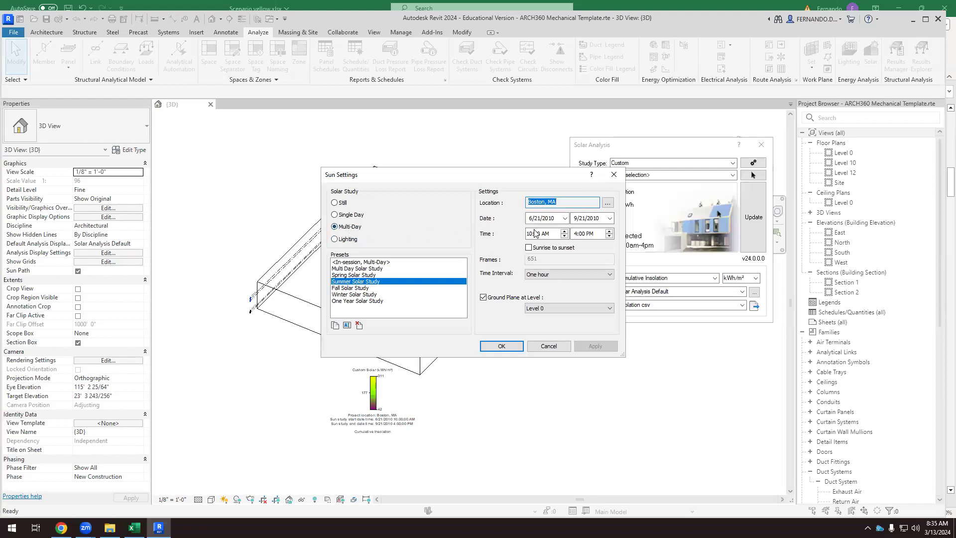
pyautogui.click(566, 220)
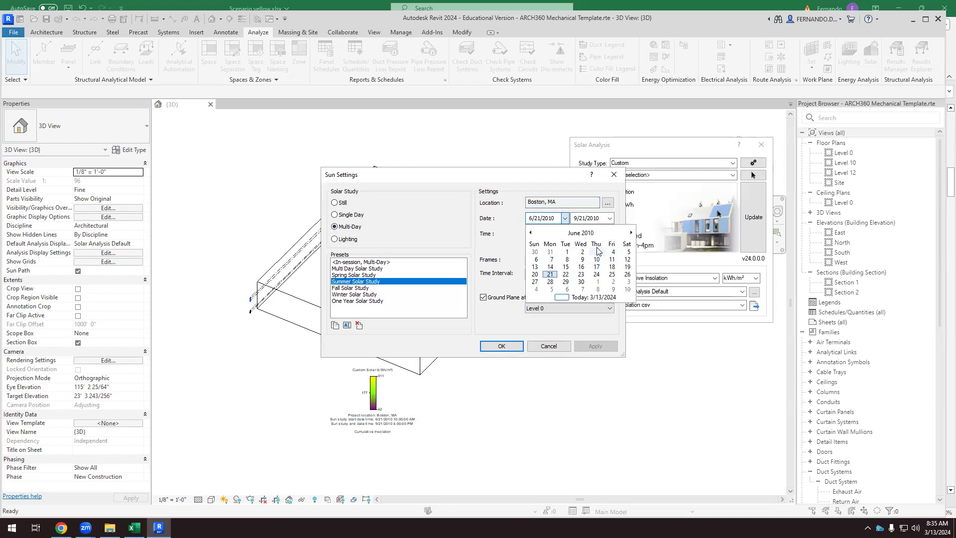
pyautogui.click(568, 252)
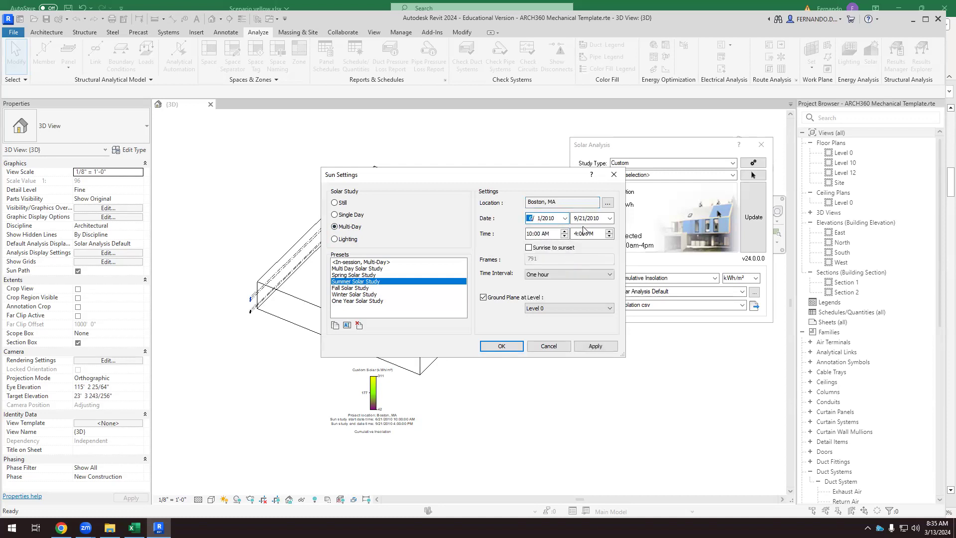
pyautogui.click(609, 218)
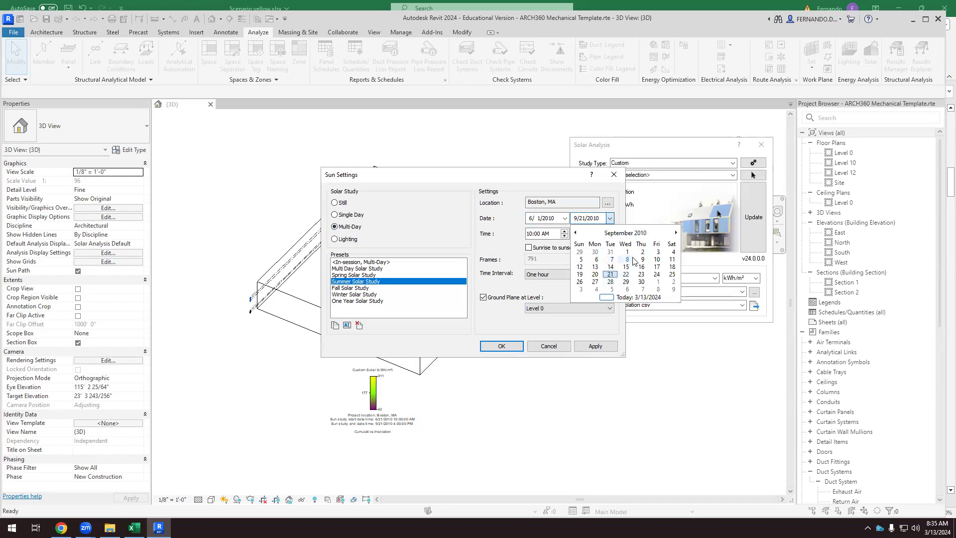
pyautogui.click(576, 233)
pyautogui.click(576, 233)
pyautogui.click(576, 234)
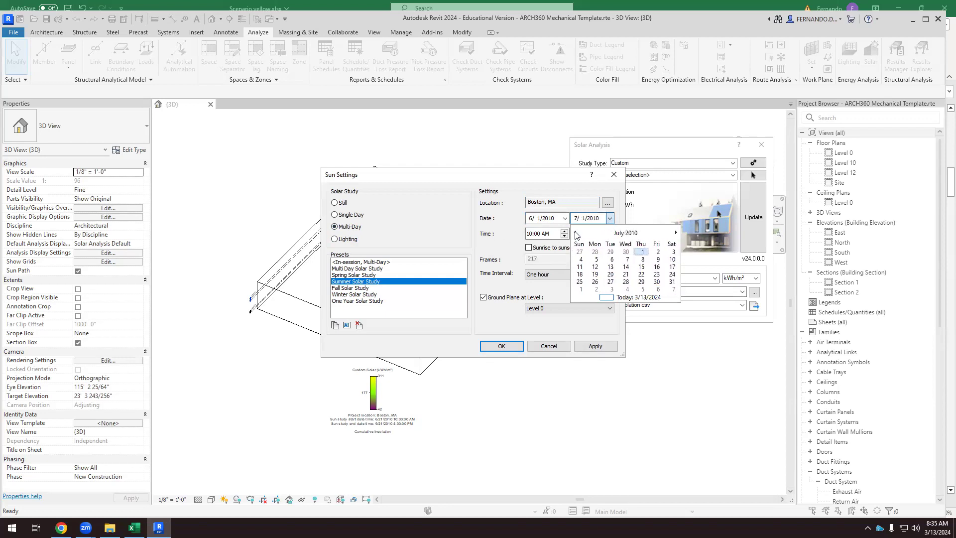
pyautogui.click(627, 283)
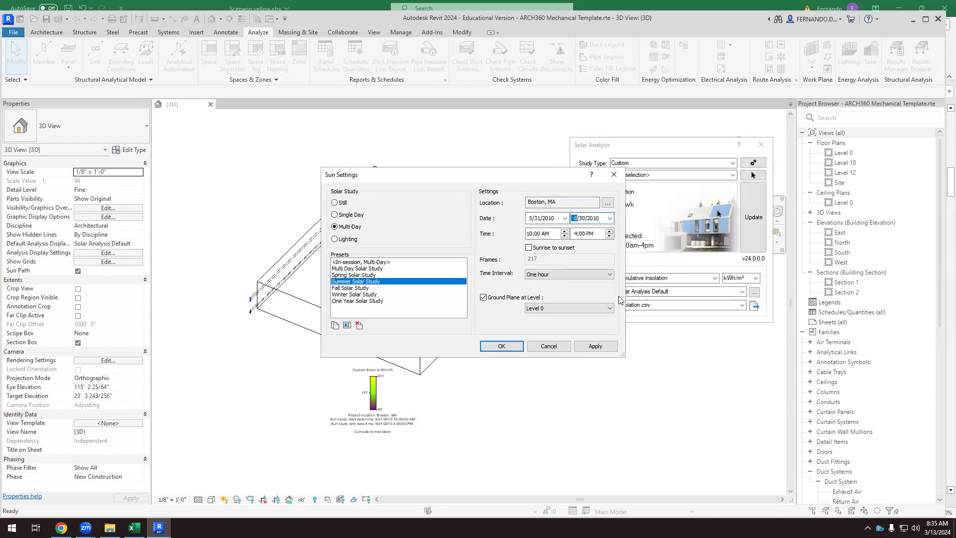
pyautogui.click(588, 347)
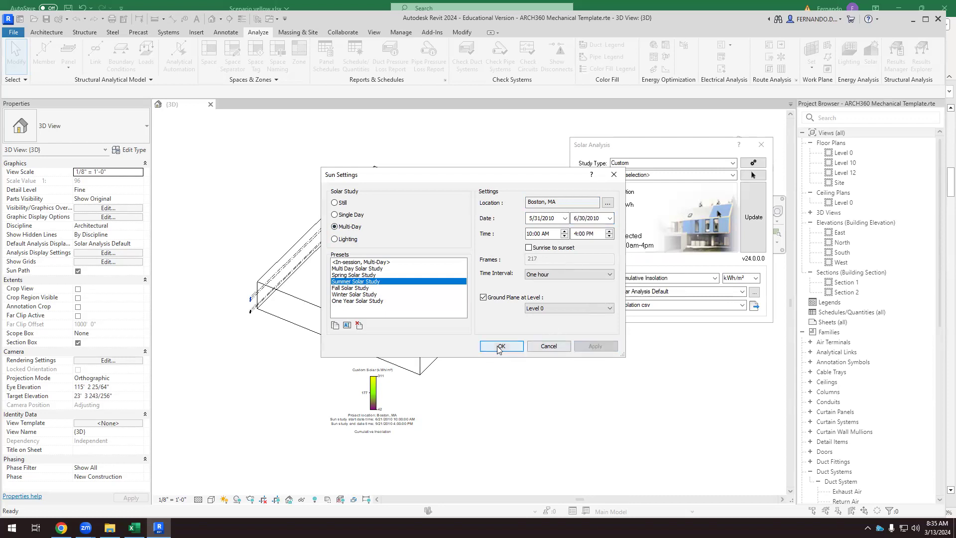
pyautogui.click(499, 346)
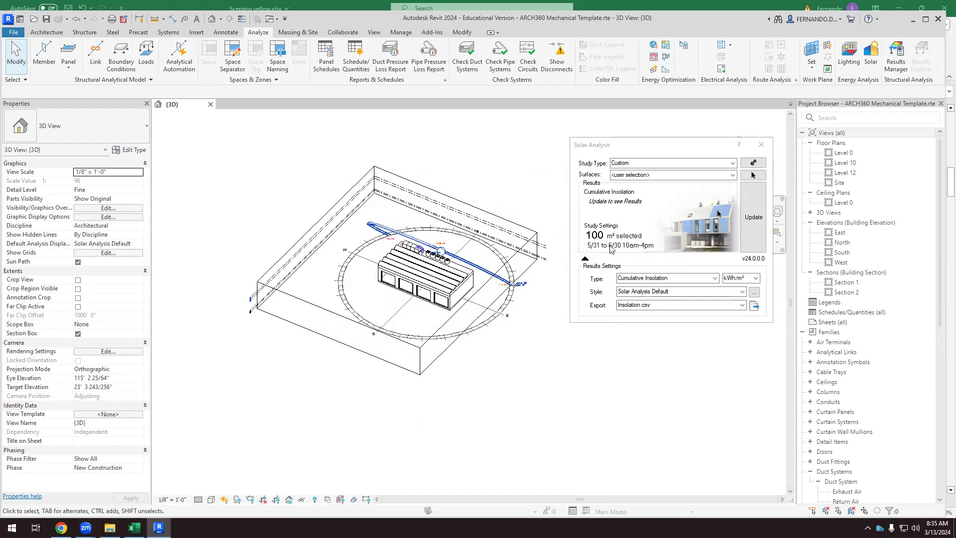
# Update the custom solar study for the shortened period and inspect the sawtooth roof's insolation and sun path from several sides.
pyautogui.click(753, 216)
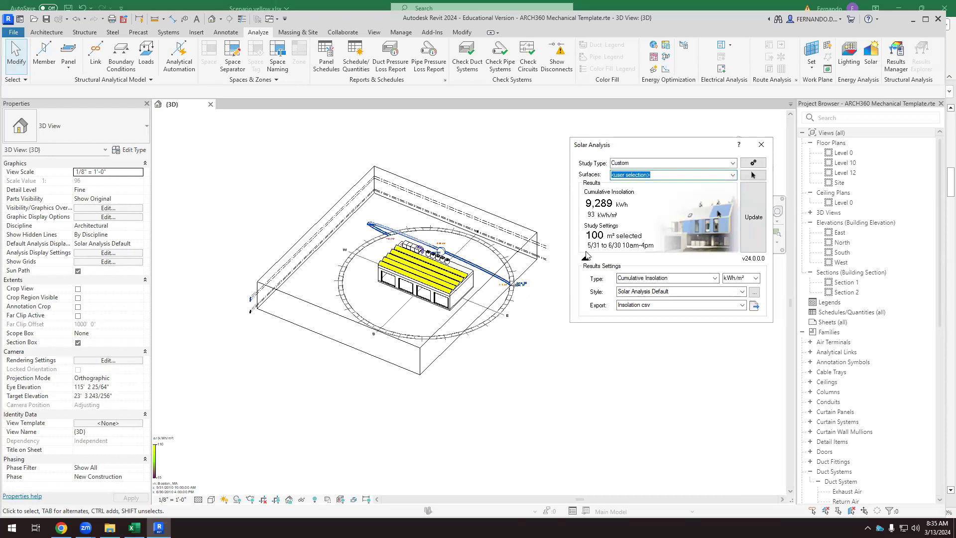
pyautogui.moveTo(552, 328); pyautogui.dragTo(451, 252)
pyautogui.scroll(4, 404, 250)
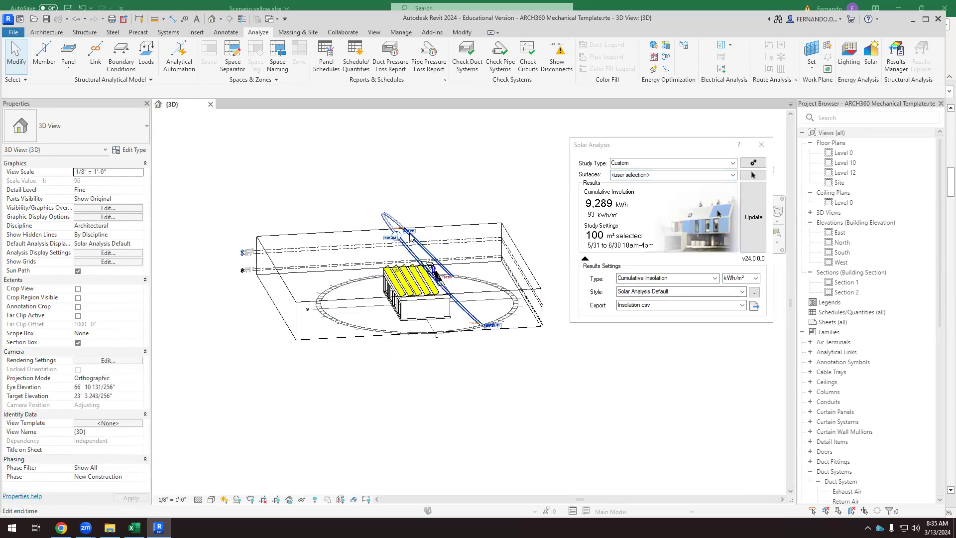
pyautogui.scroll(2, 401, 250)
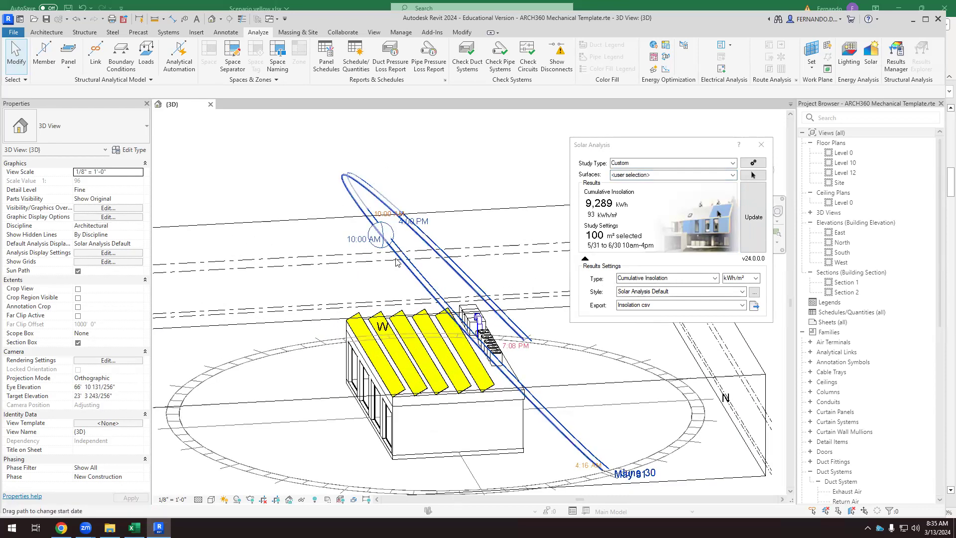
pyautogui.scroll(-4, 399, 245)
pyautogui.moveTo(399, 245); pyautogui.dragTo(452, 235)
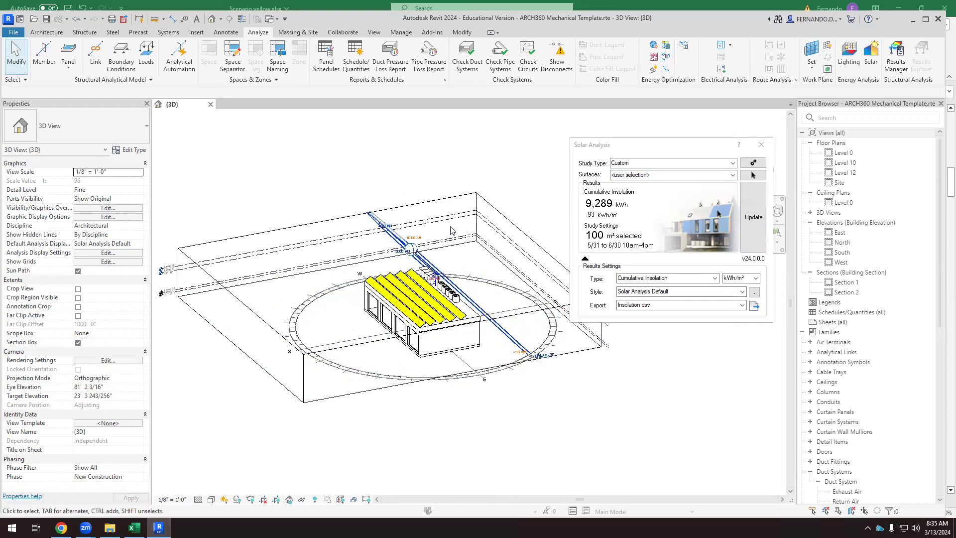
pyautogui.scroll(1, 452, 230)
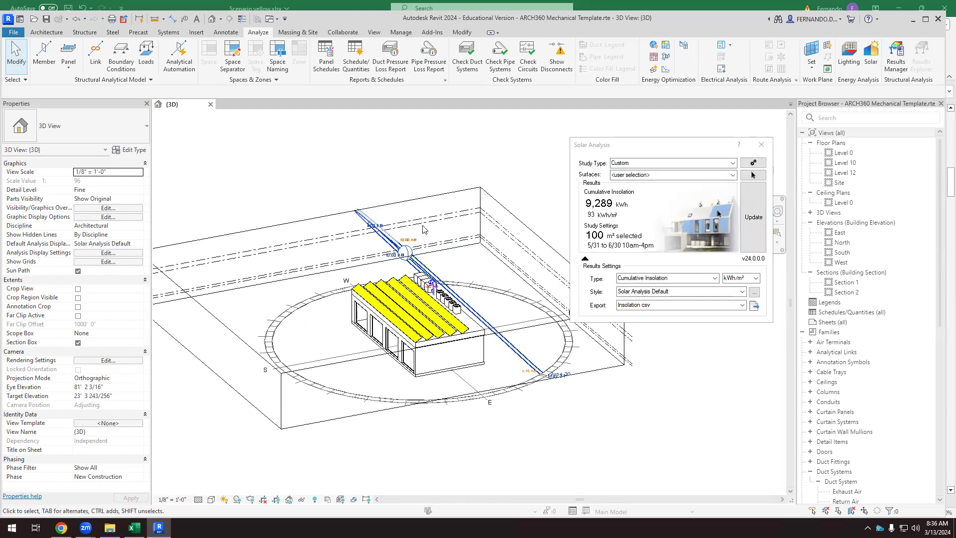
pyautogui.moveTo(446, 316)
pyautogui.mouseDown()
pyautogui.moveTo(460, 320)
pyautogui.moveTo(479, 300)
pyautogui.moveTo(464, 324)
pyautogui.mouseUp()
pyautogui.scroll(4, 454, 259)
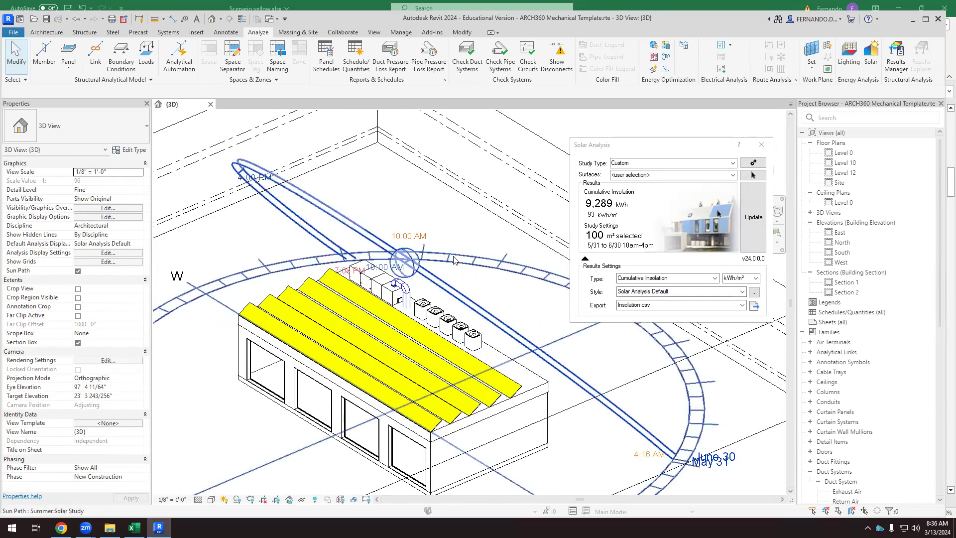
pyautogui.scroll(-5, 454, 259)
pyautogui.moveTo(455, 259); pyautogui.dragTo(462, 284)
pyautogui.scroll(2, 472, 216)
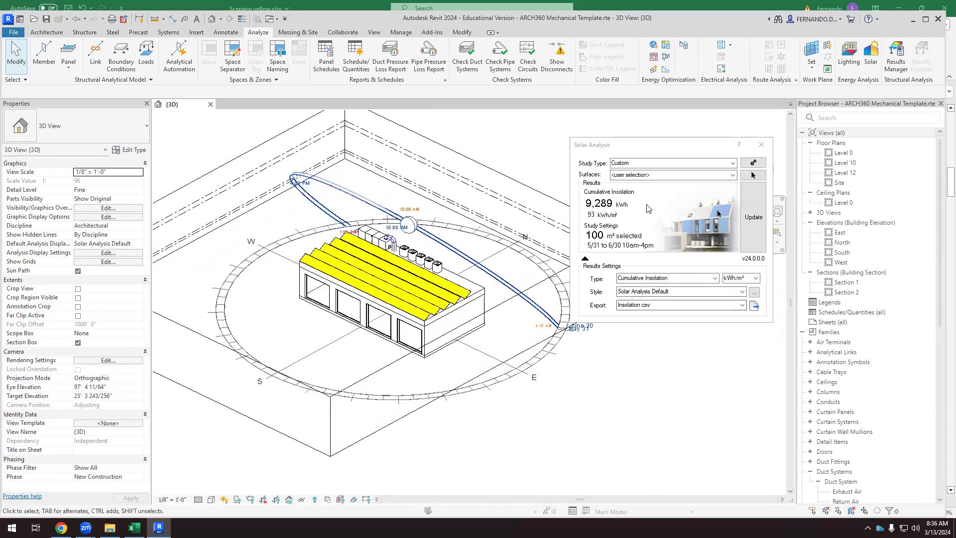
# Change the solar study type to Solar Energy - Annual PV and update the results for the selected roof surfaces.
pyautogui.click(648, 163)
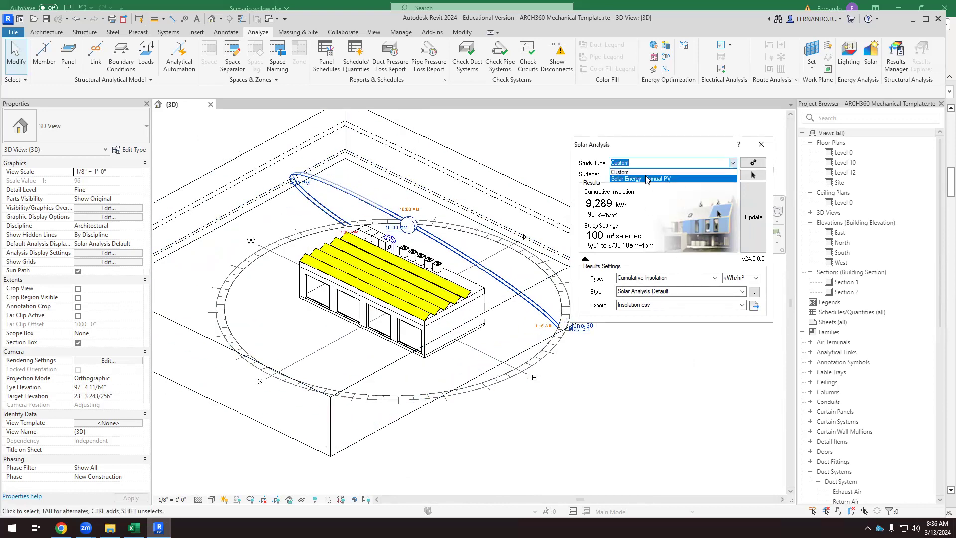
pyautogui.click(648, 179)
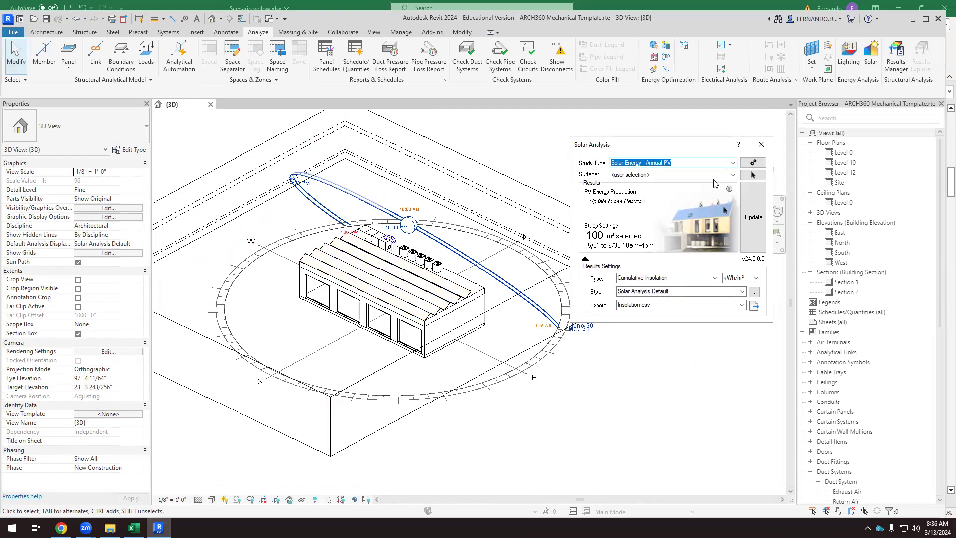
pyautogui.click(754, 217)
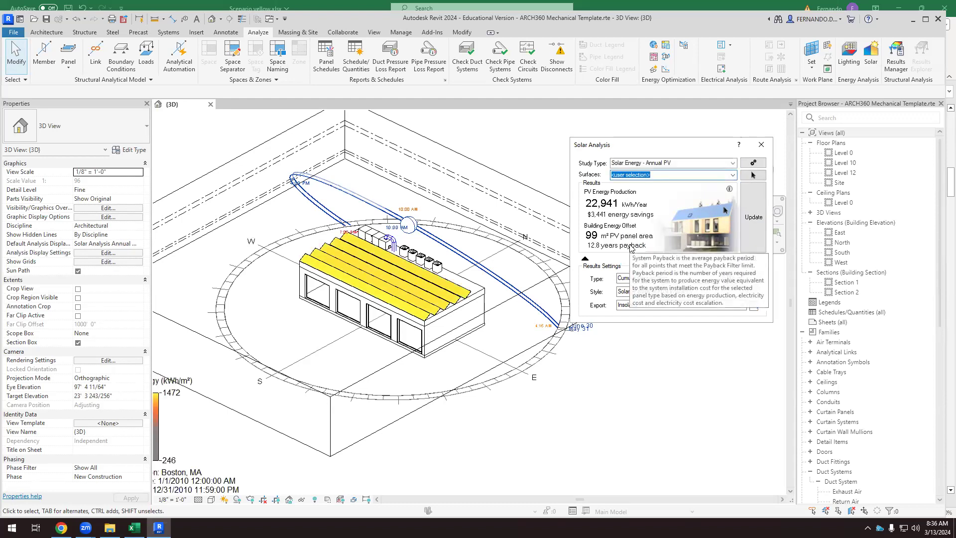
# Examine the annual PV results on the sawtooth roof from several sides, including the PV production figures and the legend.
pyautogui.moveTo(550, 362); pyautogui.dragTo(505, 351)
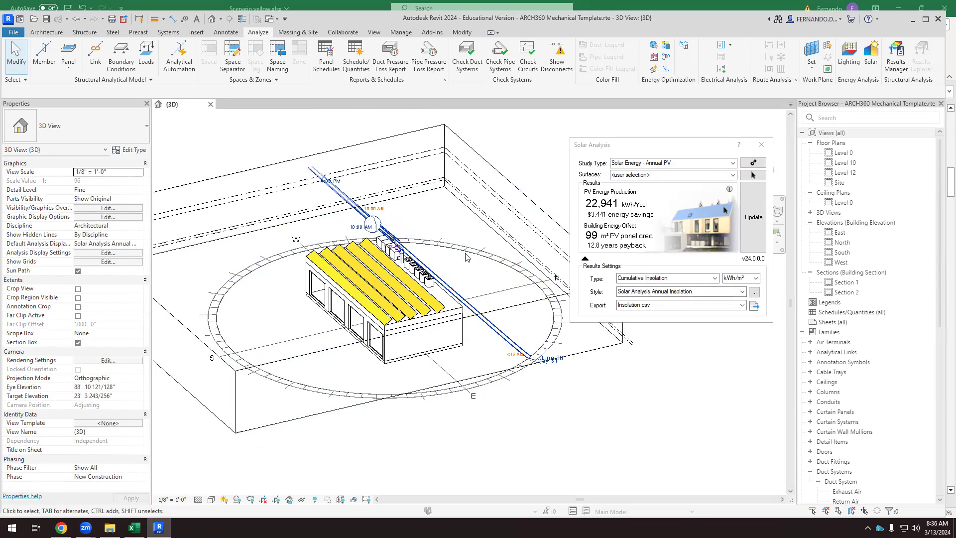
pyautogui.scroll(-1, 487, 257)
pyautogui.moveTo(478, 277)
pyautogui.mouseDown()
pyautogui.moveTo(499, 280)
pyautogui.moveTo(506, 254)
pyautogui.moveTo(510, 286)
pyautogui.moveTo(491, 289)
pyautogui.mouseUp()
pyautogui.scroll(4, 400, 292)
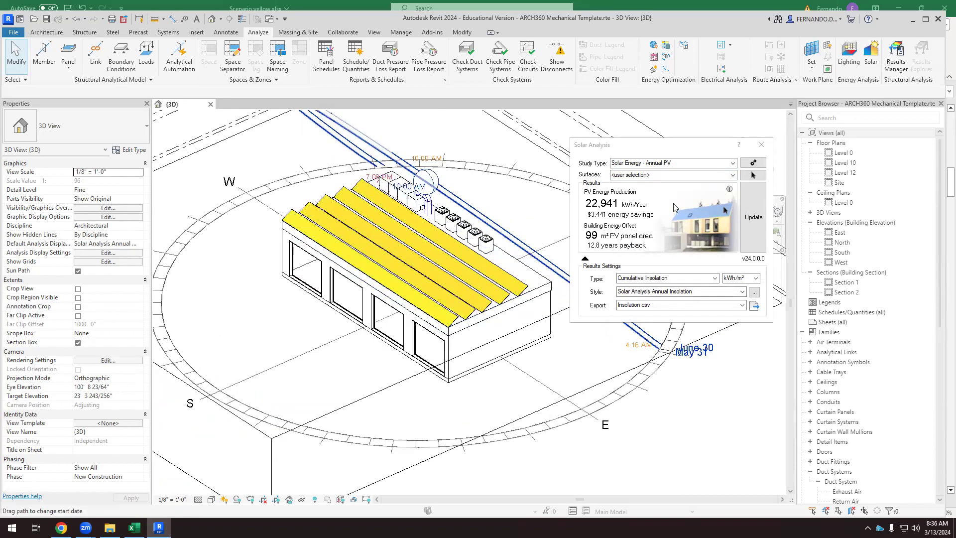
pyautogui.click(619, 206)
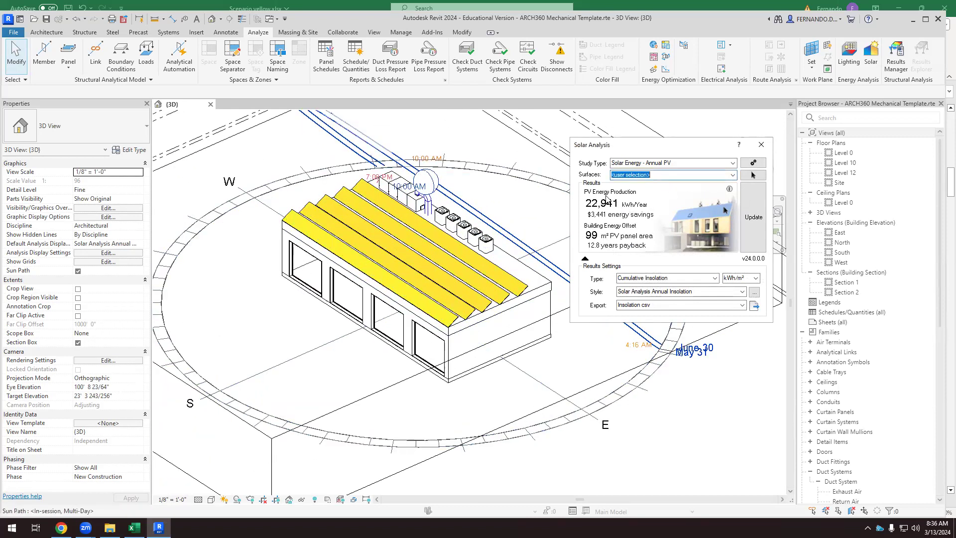
pyautogui.scroll(-4, 506, 225)
pyautogui.moveTo(542, 272); pyautogui.dragTo(509, 190)
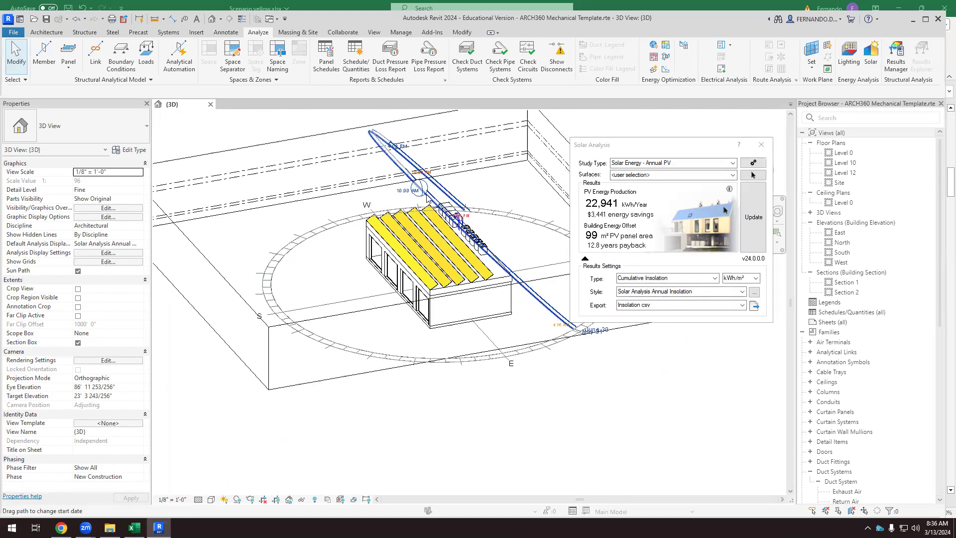
pyautogui.scroll(1, 431, 200)
pyautogui.scroll(-2, 433, 199)
pyautogui.moveTo(440, 222); pyautogui.dragTo(493, 236)
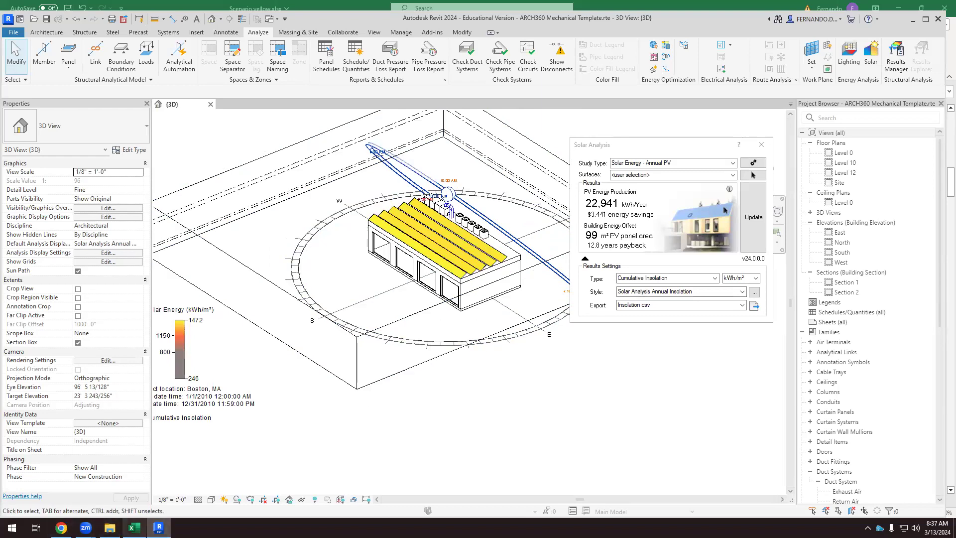
# Switch to Chrome and open the PVWatts Calculator at pvwatts.nrel.gov in a new tab.
pyautogui.click(61, 528)
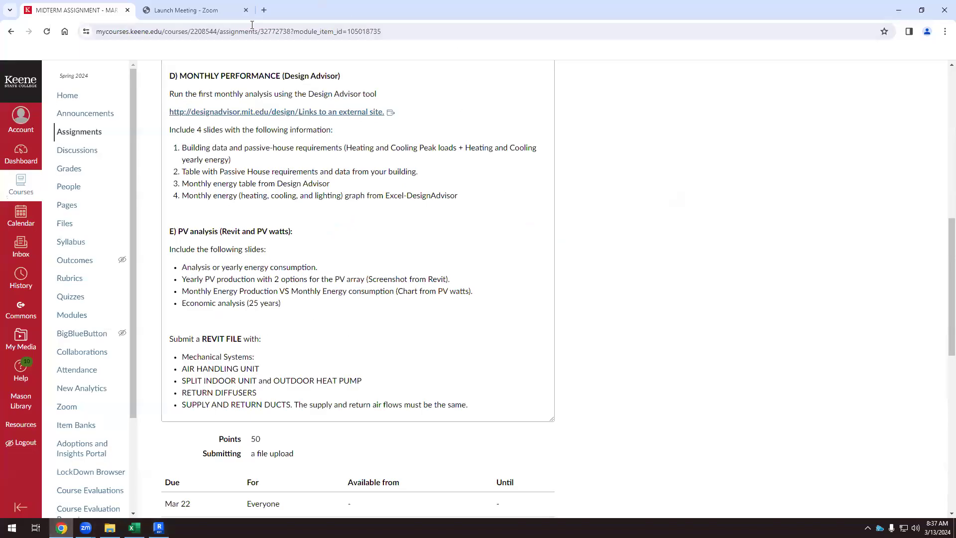
pyautogui.click(263, 10)
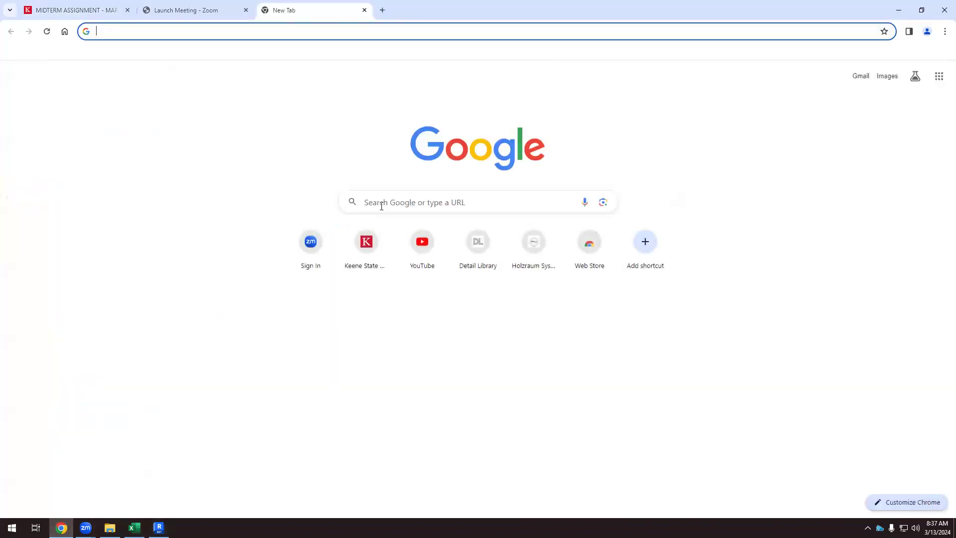
pyautogui.write('PVwatts')
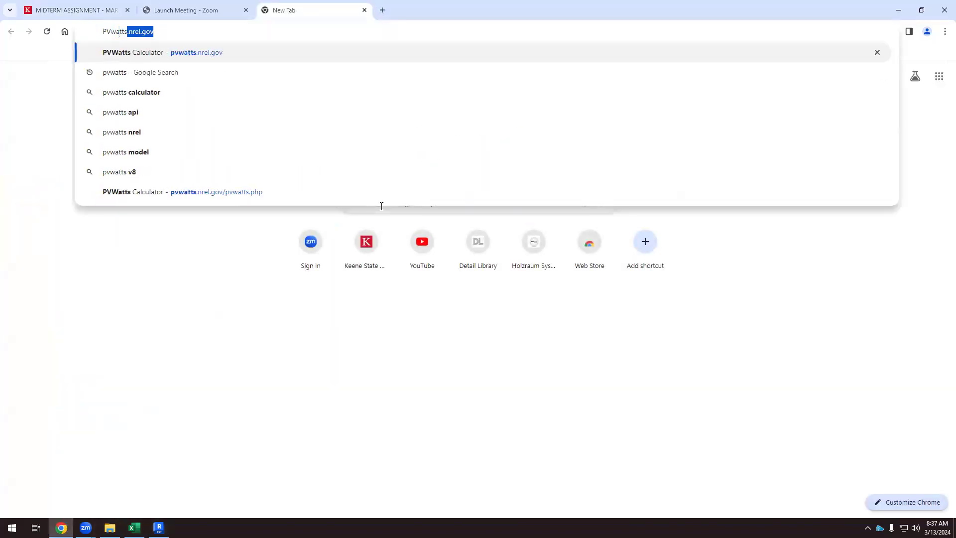
pyautogui.press('Return')
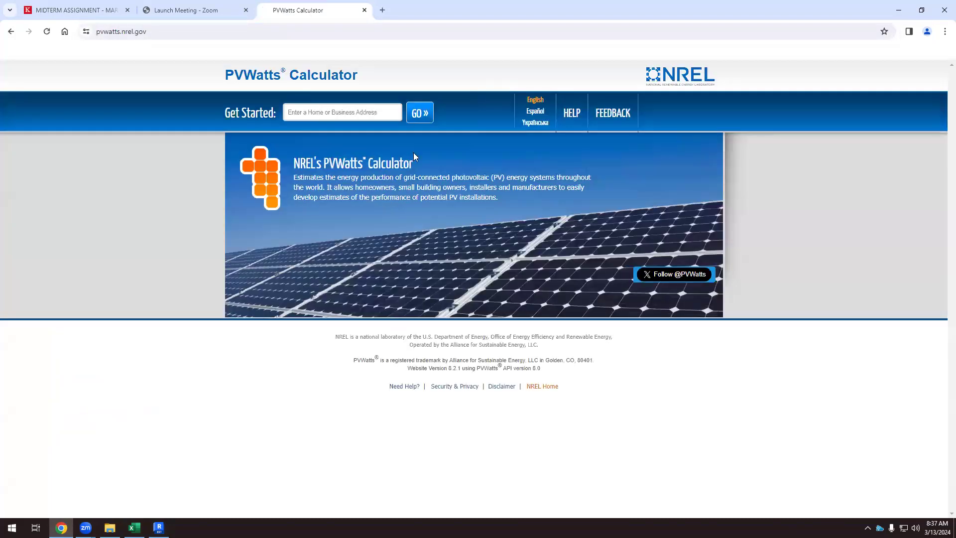
# Set the PVWatts location to keene, nh and continue past the solar resource data to the system info.
pyautogui.click(353, 112)
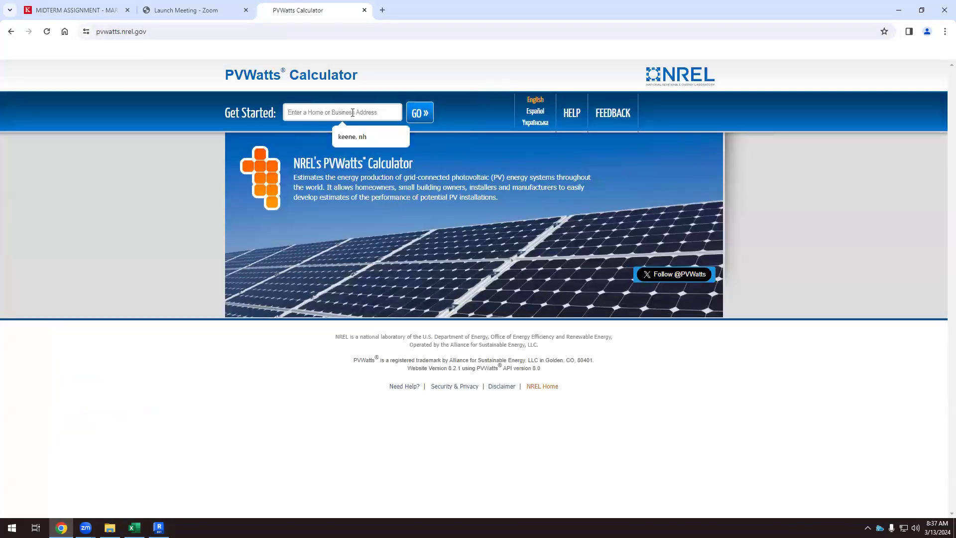
pyautogui.write('keene, nh')
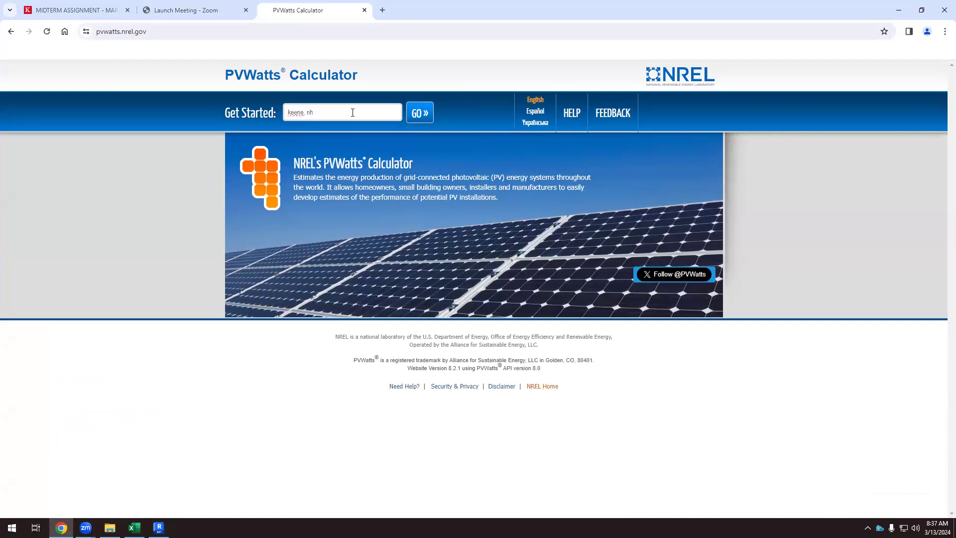
pyautogui.press('Return')
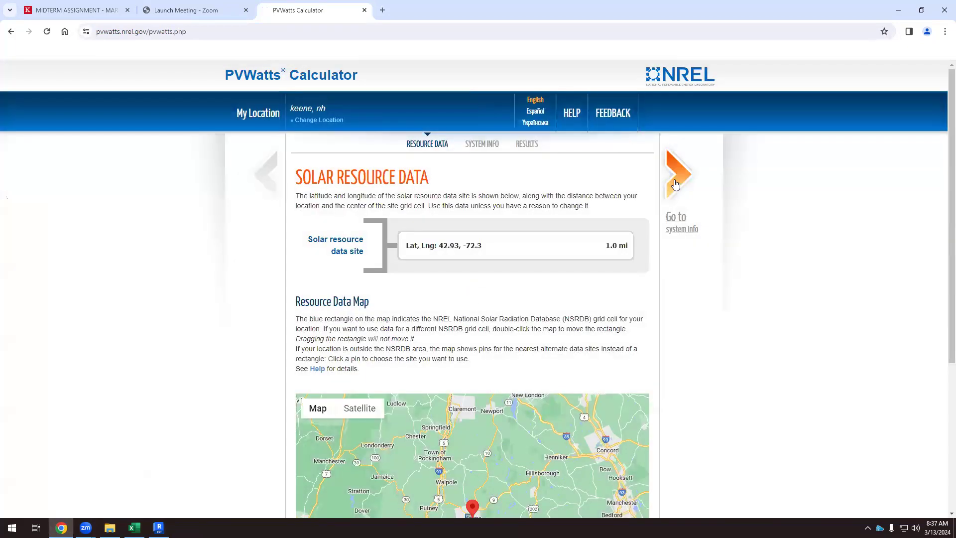
pyautogui.click(676, 184)
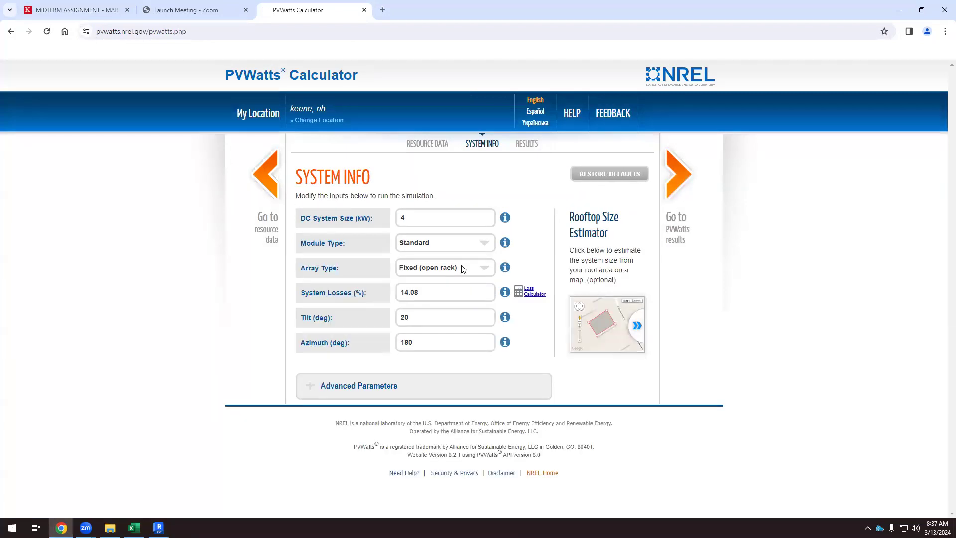
# Open the Rooftop Size Estimator and outline a rectangular array of about 67 m² on the open grass sports field in the satellite map.
pyautogui.click(616, 321)
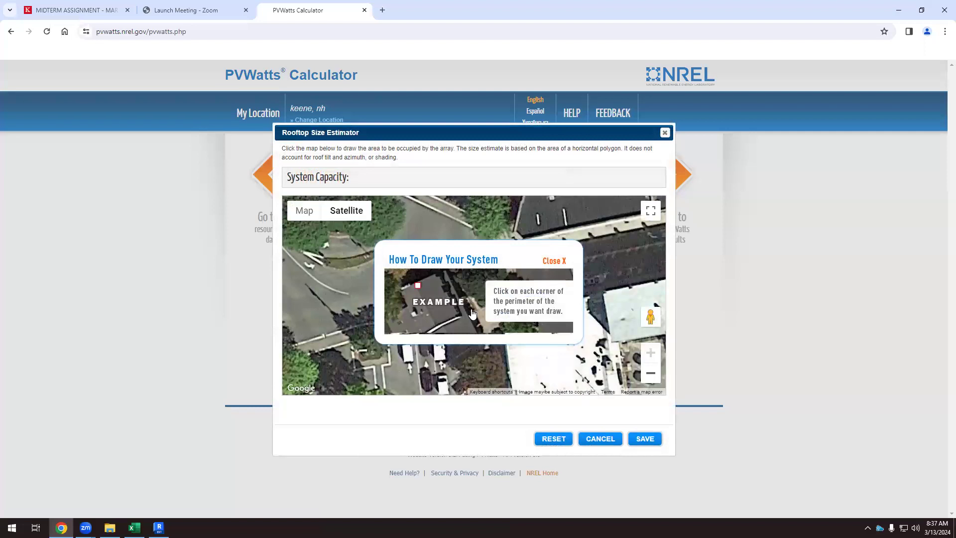
pyautogui.click(552, 258)
pyautogui.scroll(-3, 390, 266)
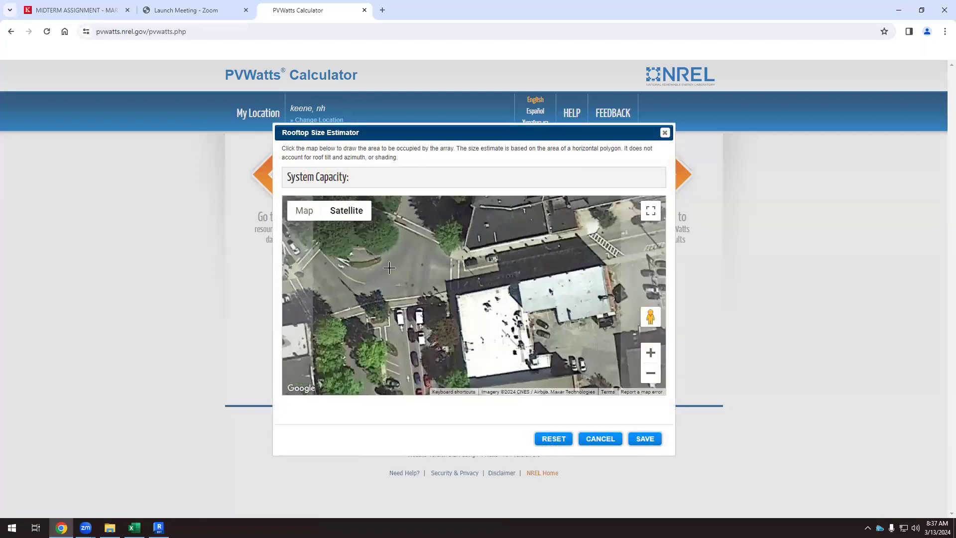
pyautogui.scroll(-2, 390, 266)
pyautogui.scroll(-2, 547, 331)
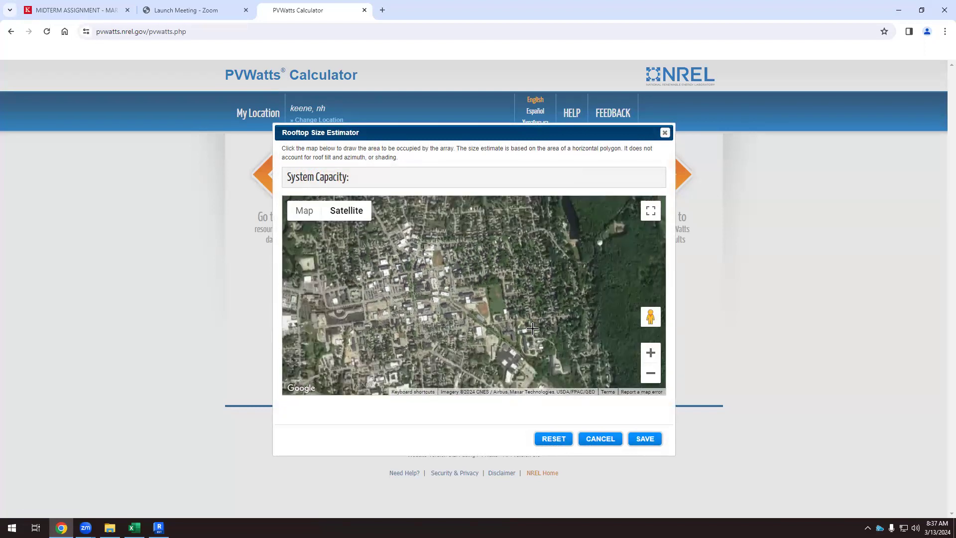
pyautogui.scroll(4, 480, 283)
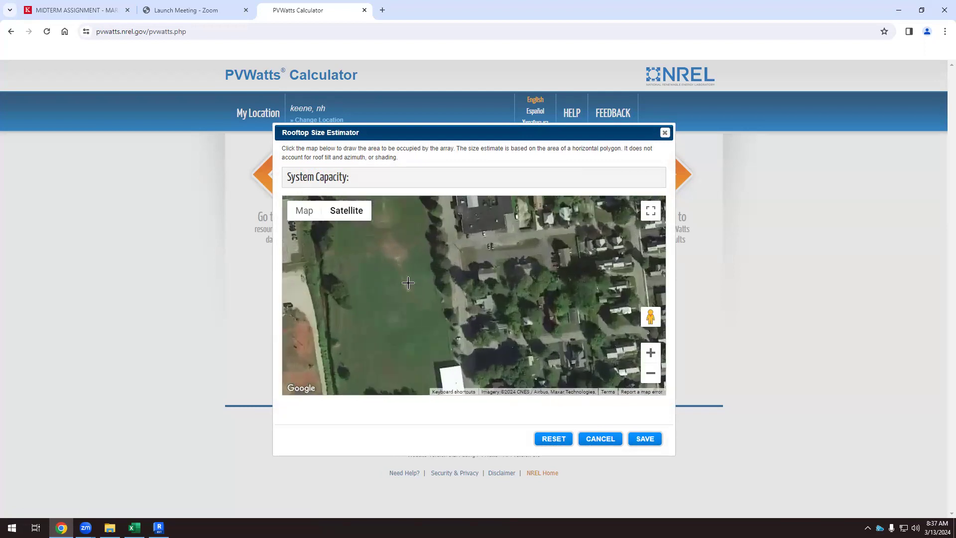
pyautogui.scroll(-1, 480, 283)
pyautogui.scroll(1, 474, 302)
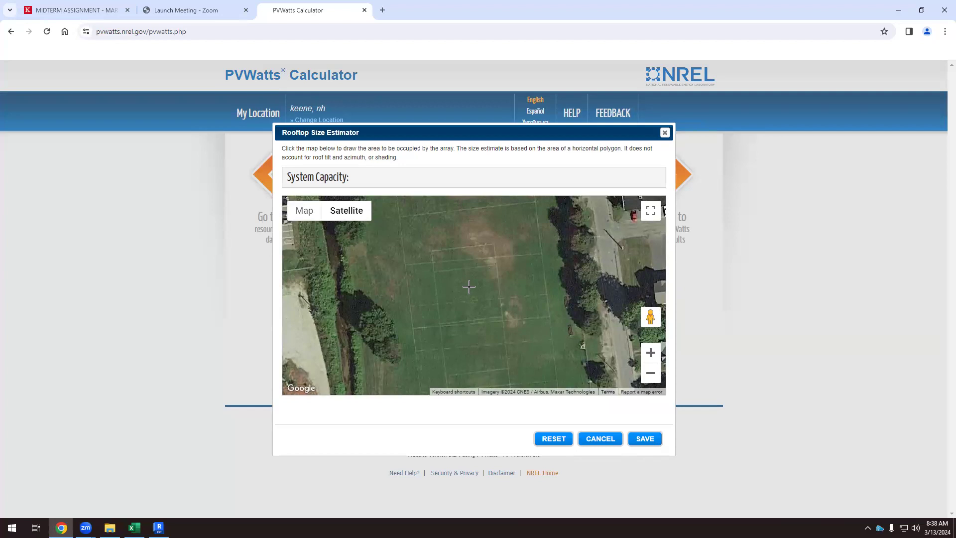
pyautogui.click(457, 299)
pyautogui.click(457, 312)
pyautogui.click(482, 312)
pyautogui.click(481, 299)
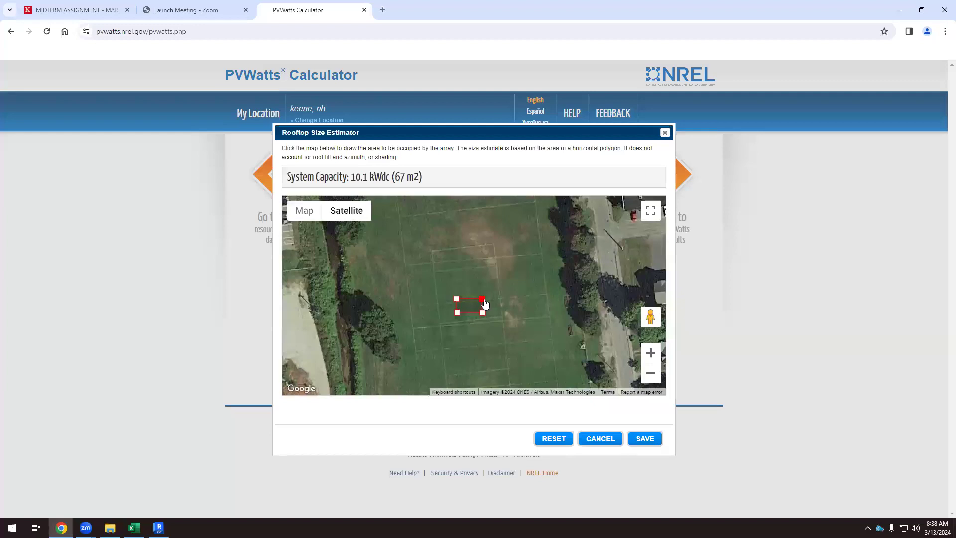
# Enlarge the array outline by moving its corners to about 170 m² (25.5 kWdc) and save it as the system size.
pyautogui.moveTo(485, 303)
pyautogui.mouseDown()
pyautogui.moveTo(488, 295)
pyautogui.moveTo(458, 297)
pyautogui.moveTo(492, 318)
pyautogui.mouseUp()
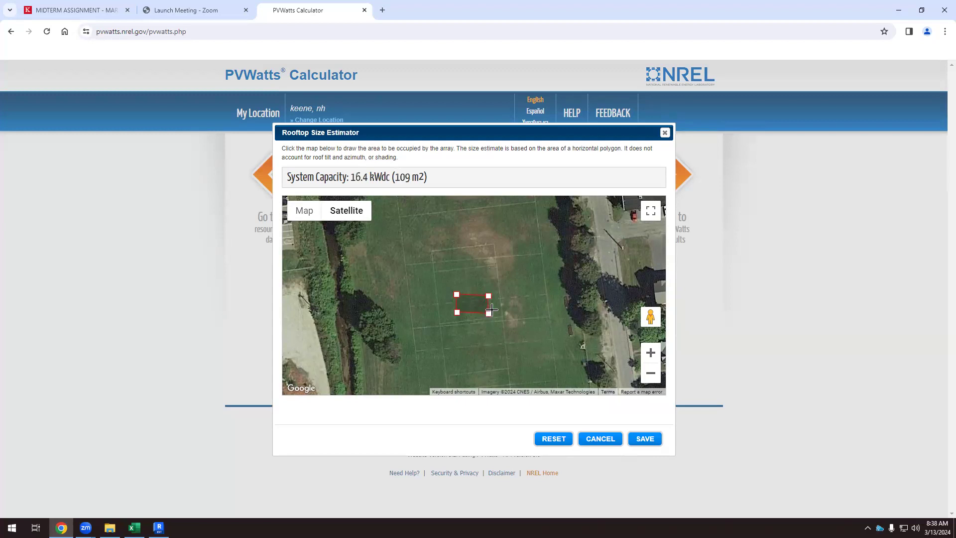
pyautogui.moveTo(489, 297)
pyautogui.mouseDown()
pyautogui.moveTo(498, 314)
pyautogui.moveTo(501, 296)
pyautogui.moveTo(496, 315)
pyautogui.moveTo(504, 317)
pyautogui.moveTo(505, 298)
pyautogui.moveTo(510, 316)
pyautogui.moveTo(504, 298)
pyautogui.mouseUp()
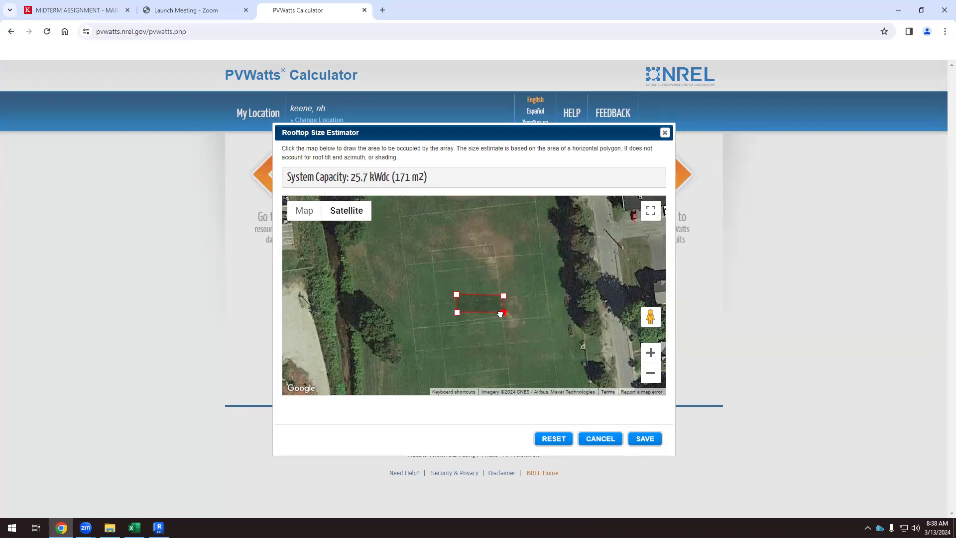
pyautogui.moveTo(501, 314); pyautogui.dragTo(512, 317)
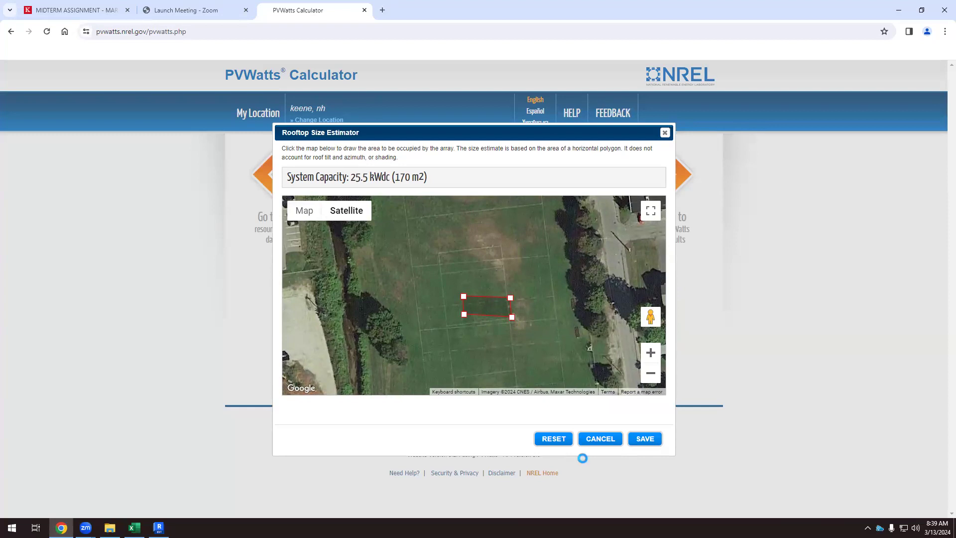
pyautogui.click(644, 439)
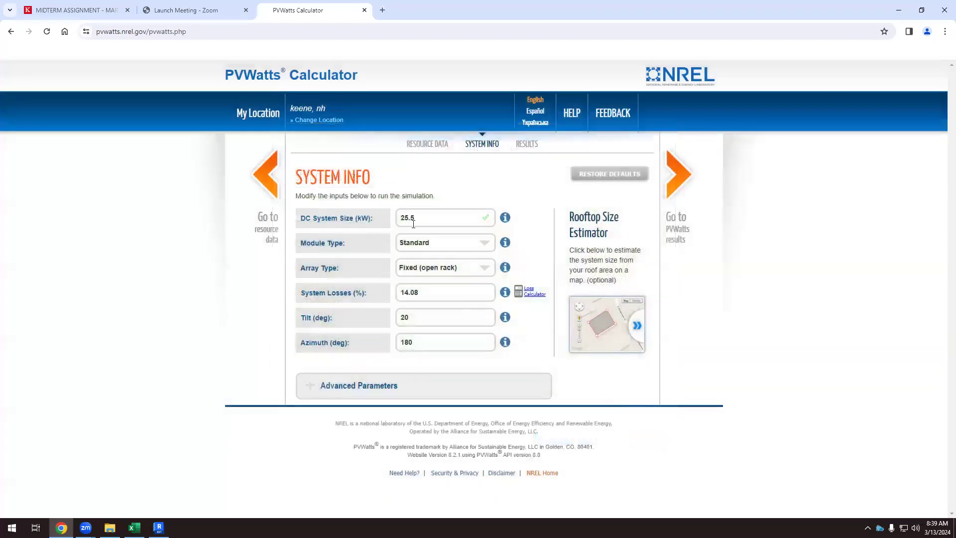
# Consult the azimuth documentation for the compass heading angles and continue to the PVWatts results.
pyautogui.doubleClick(420, 217)
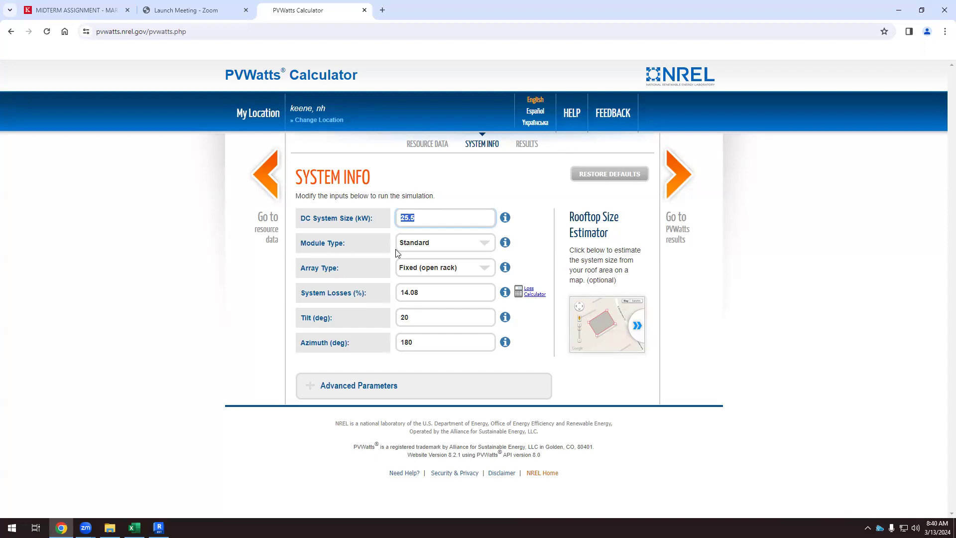
pyautogui.click(505, 343)
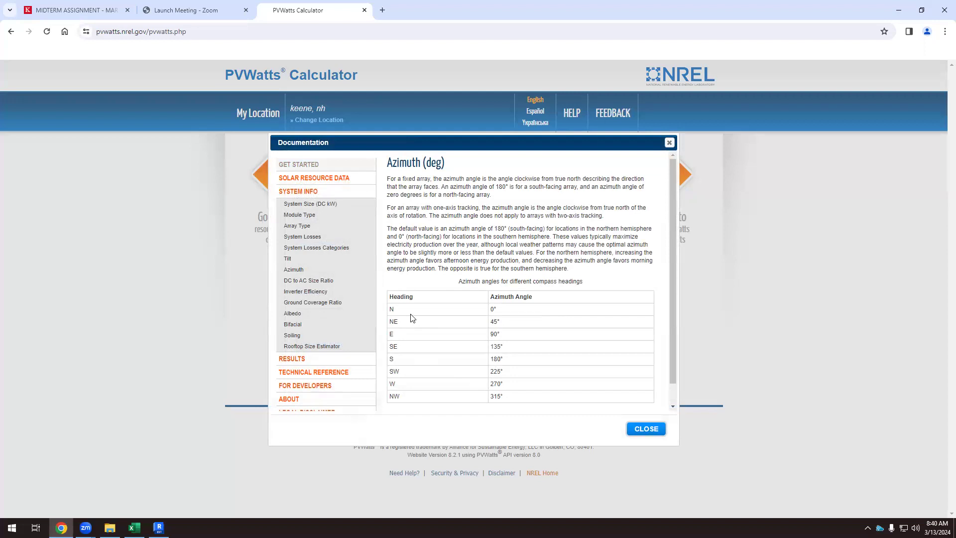
pyautogui.click(639, 428)
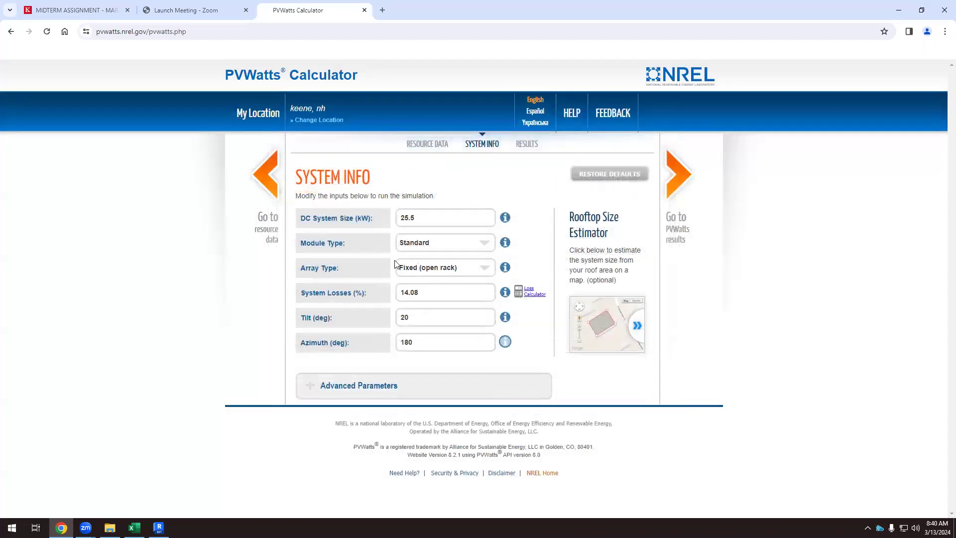
pyautogui.click(680, 173)
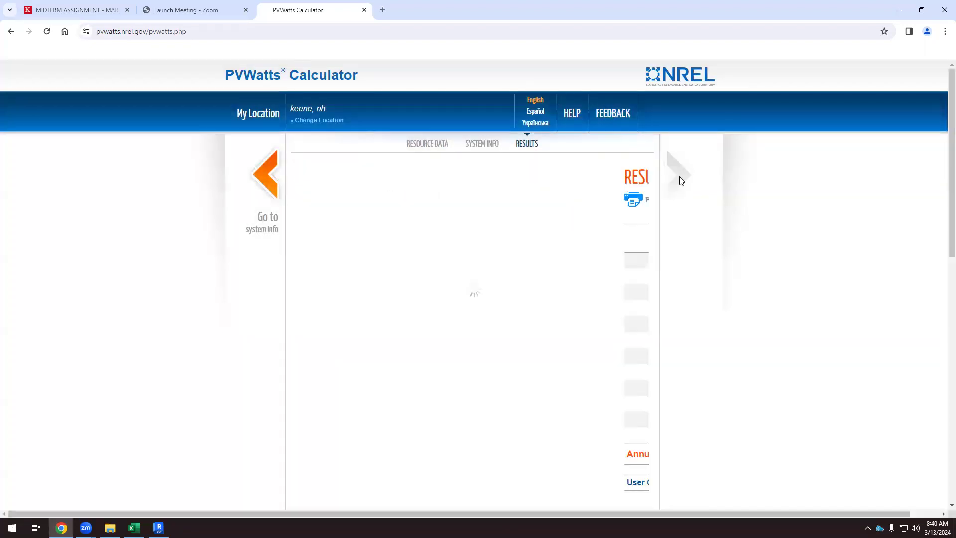
# Examine the annual and monthly AC energy results, and select the monthly total energy values E52:E63 in Scenario yellow.xlsx in Excel for comparison.
pyautogui.moveTo(500, 185); pyautogui.dragTo(567, 188)
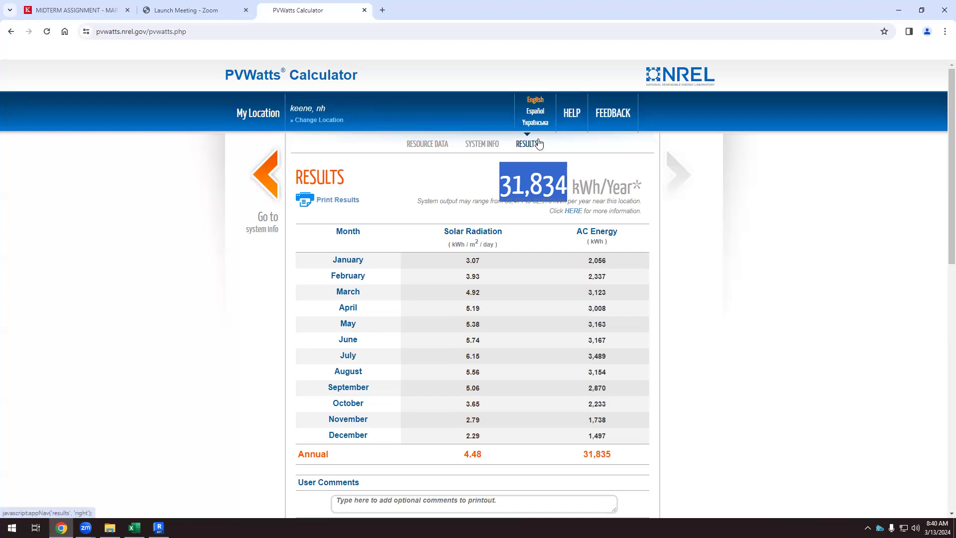
pyautogui.click(502, 186)
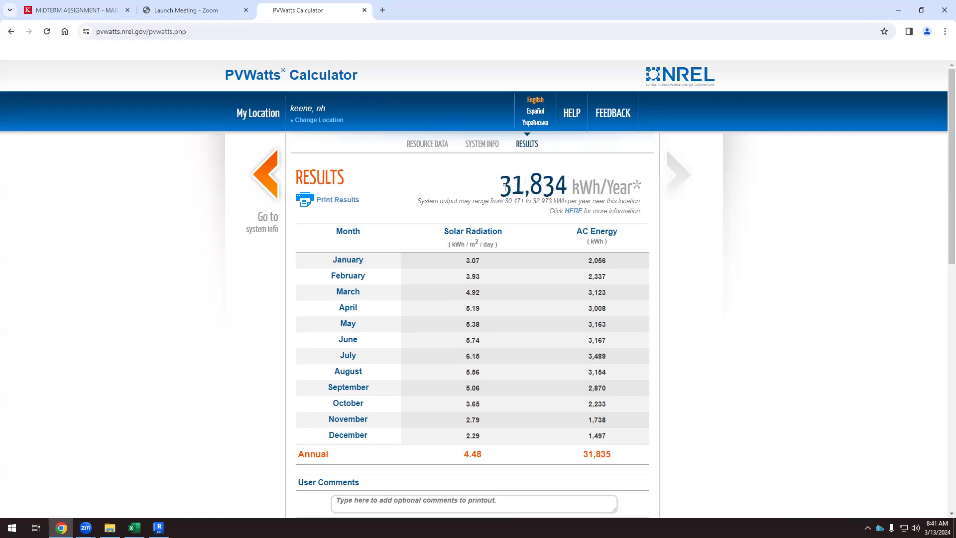
pyautogui.moveTo(506, 187); pyautogui.dragTo(568, 186)
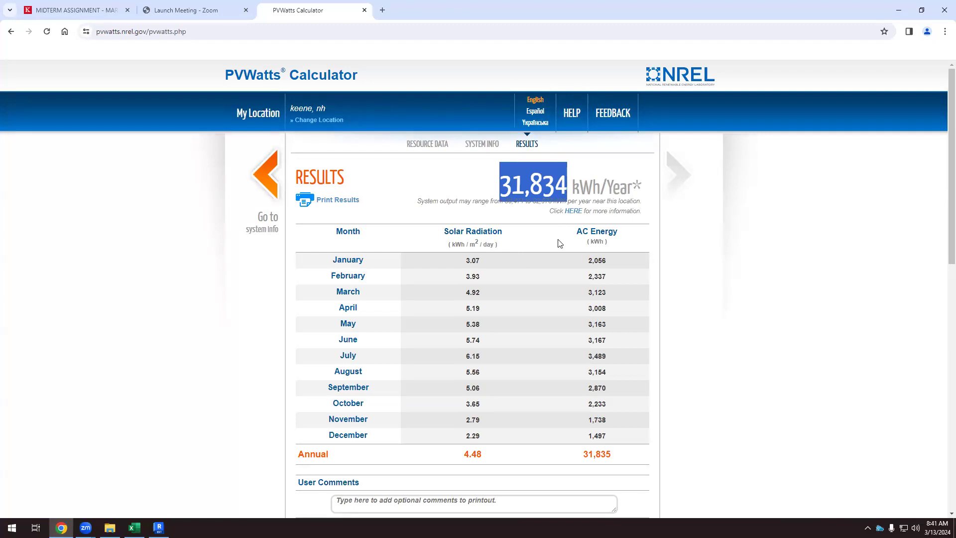
pyautogui.scroll(-2, 556, 250)
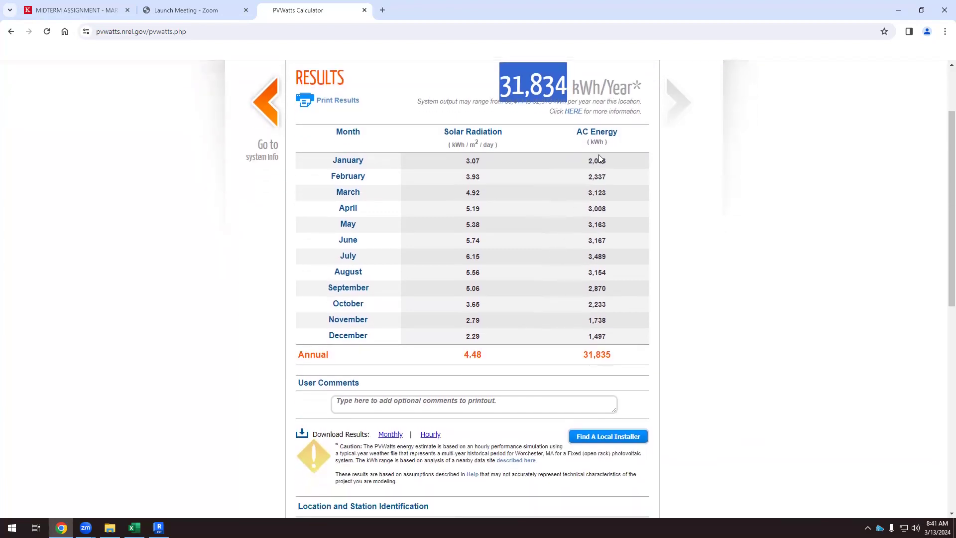
pyautogui.click(134, 528)
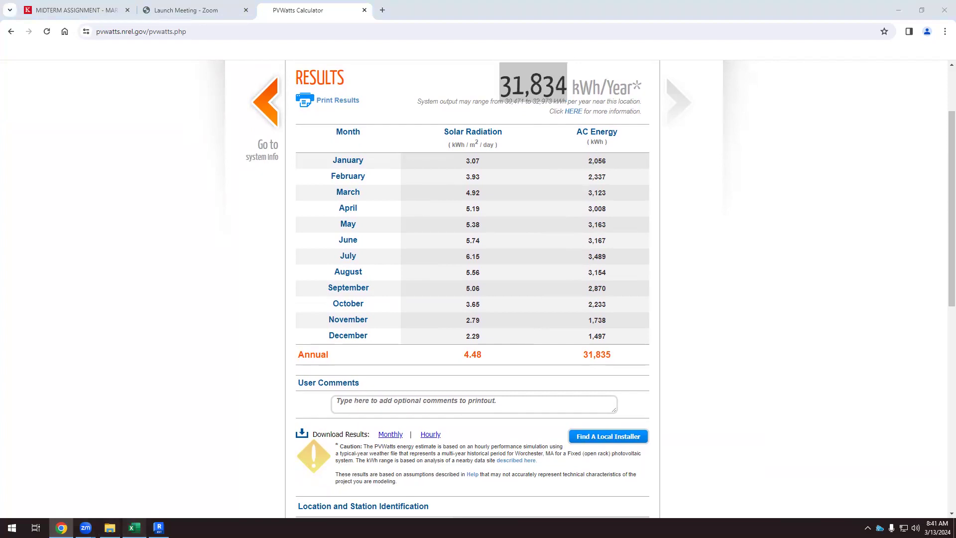
pyautogui.moveTo(431, 234); pyautogui.dragTo(440, 340)
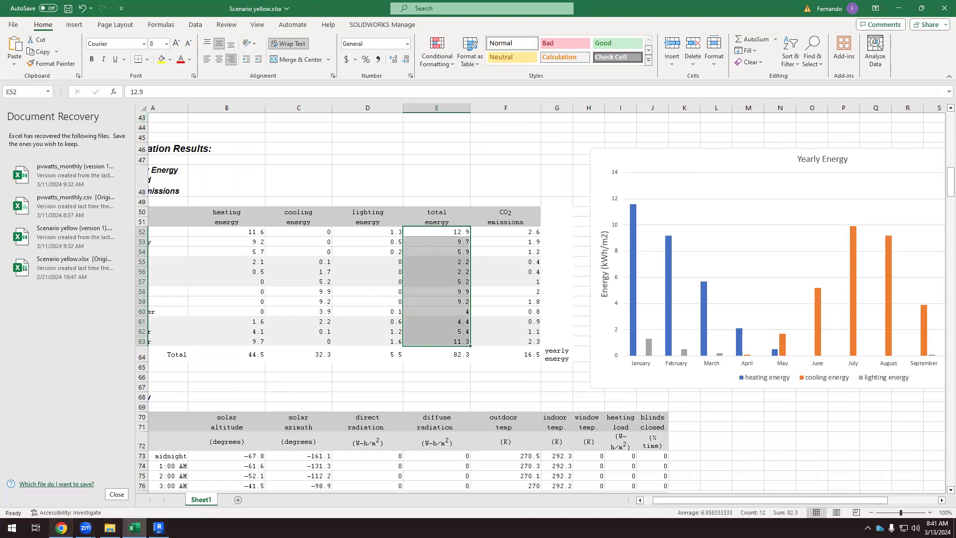
# Switch back to Chrome, download the monthly PVWatts results and open the downloaded pvwatts_monthly (1).csv in Excel.
pyautogui.click(62, 528)
pyautogui.scroll(-2, 391, 339)
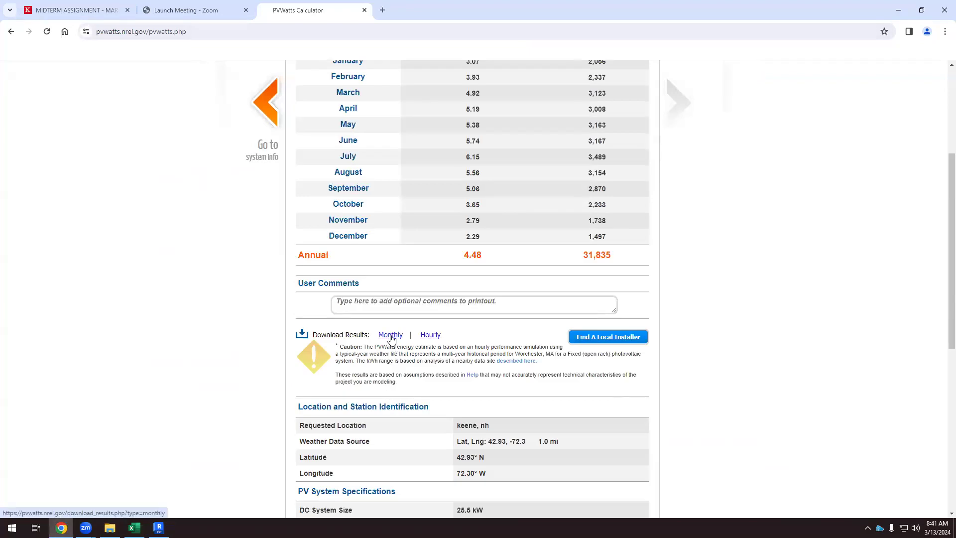
pyautogui.click(391, 339)
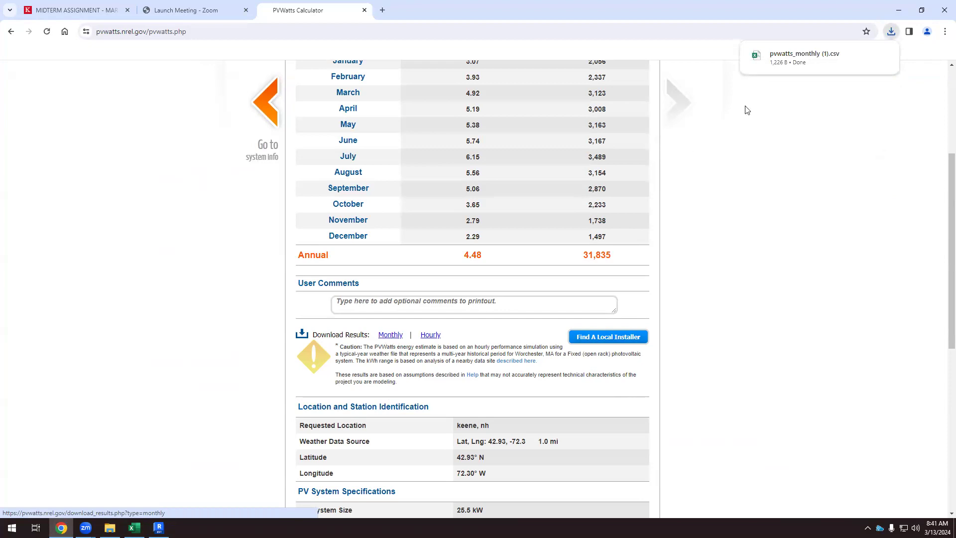
pyautogui.click(892, 32)
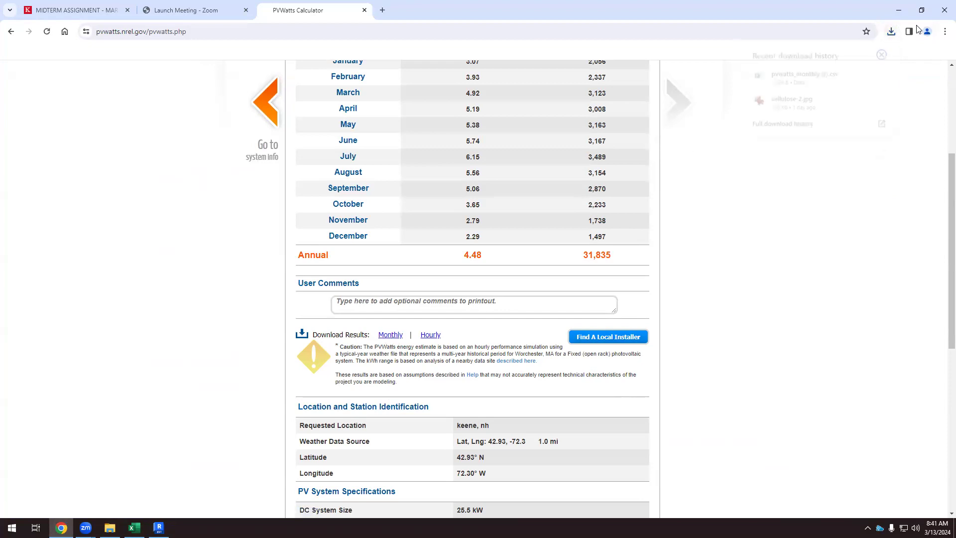
pyautogui.click(819, 75)
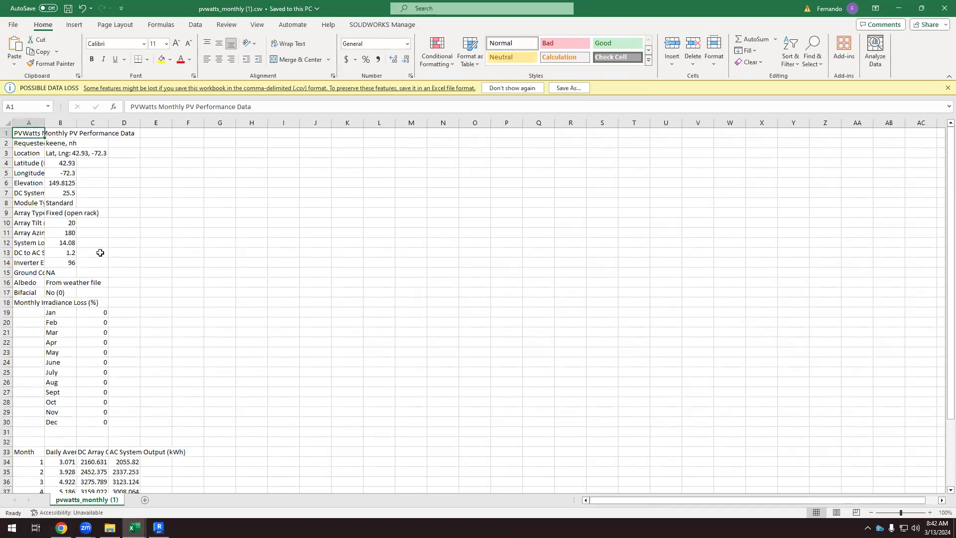
# Widen columns A to C and copy the system data in A1:B14.
pyautogui.moveTo(47, 125); pyautogui.dragTo(131, 124)
pyautogui.moveTo(164, 123); pyautogui.dragTo(205, 123)
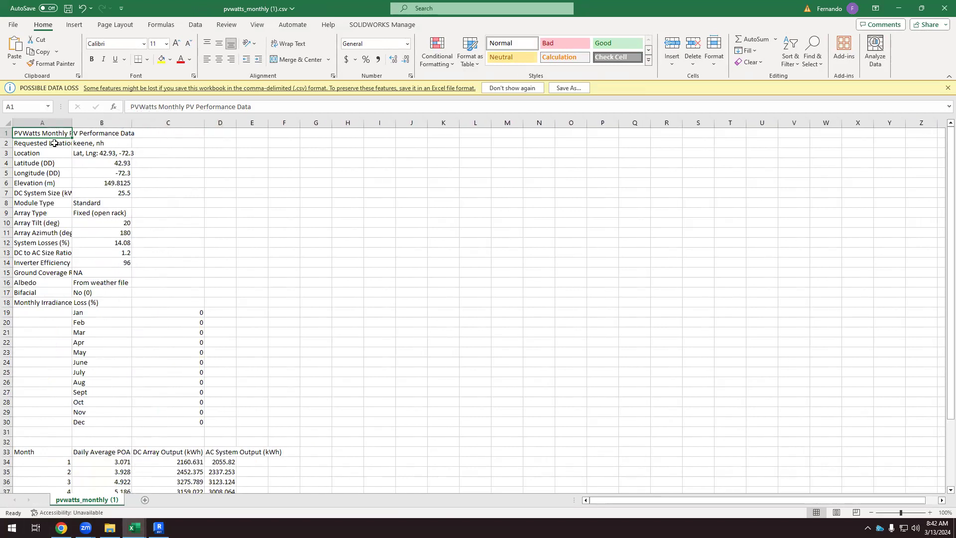
pyautogui.moveTo(44, 134); pyautogui.dragTo(115, 263)
pyautogui.hotkey('ctrl', 'c')
# Open PowerPoint, create a blank presentation and delete the title and subtitle placeholders from its first slide.
pyautogui.click(12, 528)
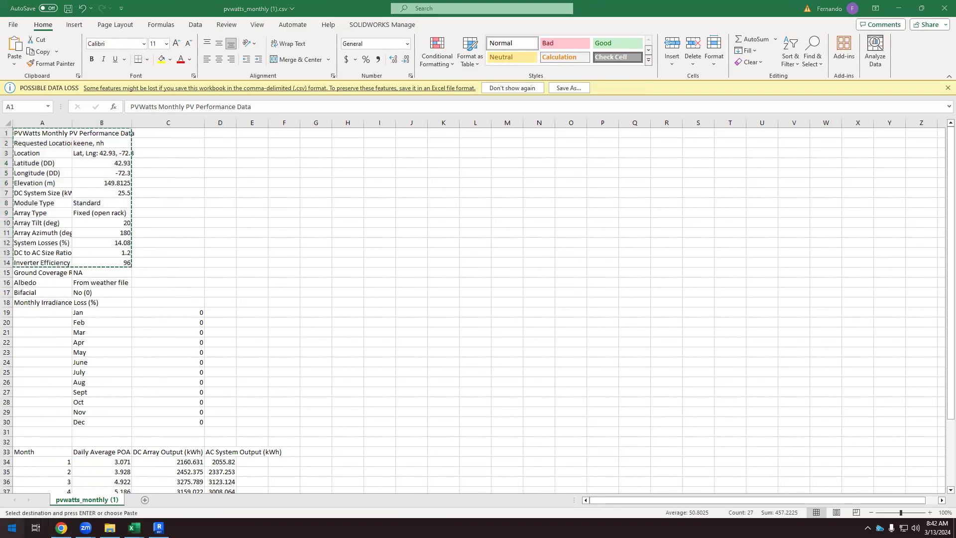
pyautogui.click(237, 318)
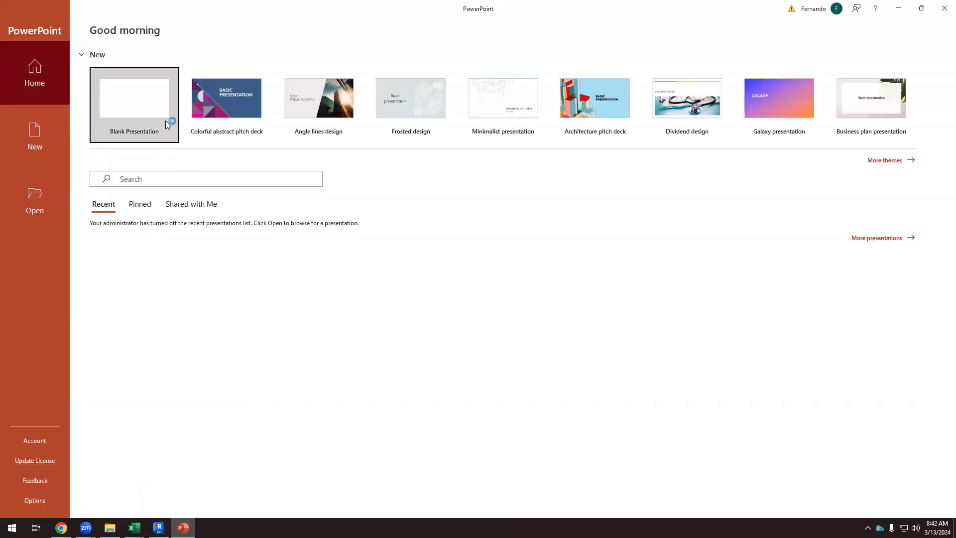
pyautogui.click(158, 110)
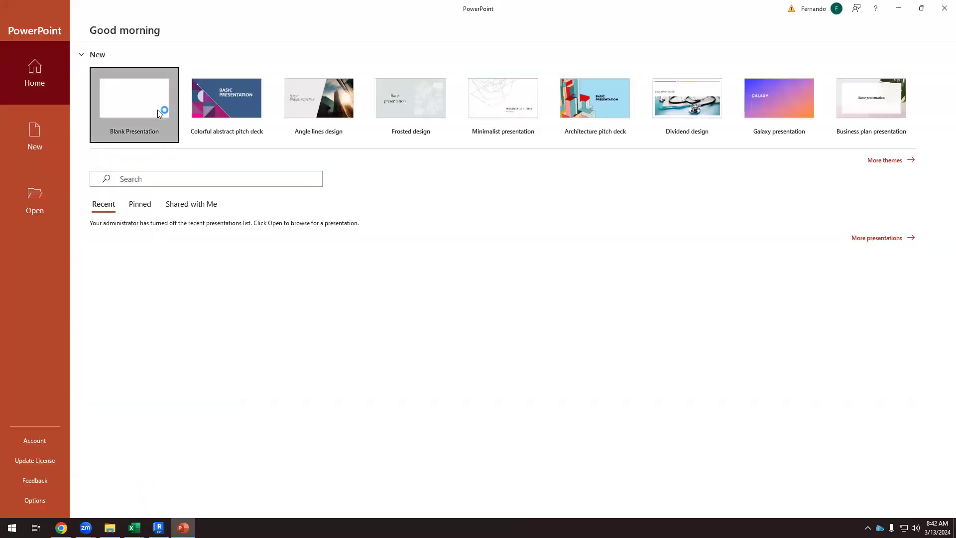
pyautogui.moveTo(433, 326); pyautogui.dragTo(739, 420)
pyautogui.press('Delete')
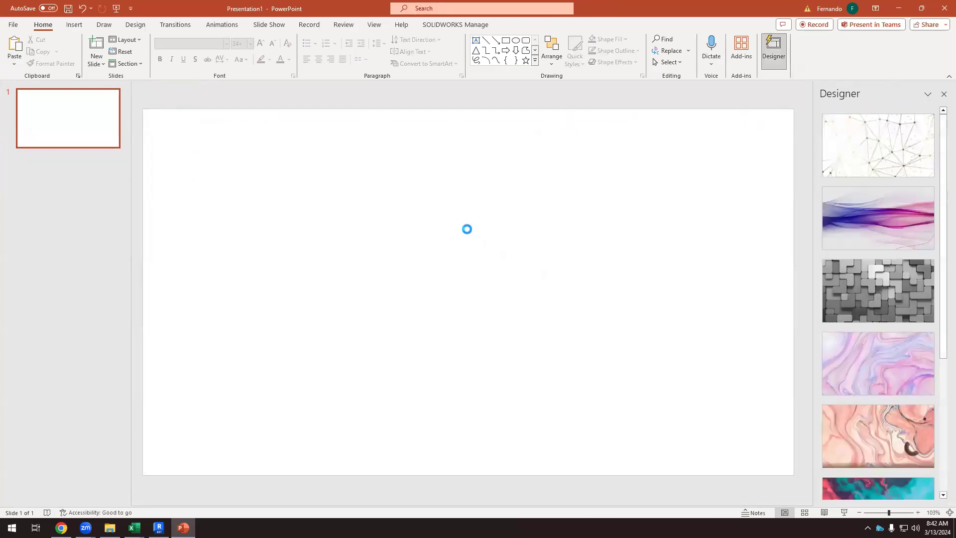
# Paste the copied PVWatts table onto the slide, shift it toward the upper-left area and increase its font size to 16.
pyautogui.hotkey('ctrl', 'v')
pyautogui.moveTo(409, 322); pyautogui.dragTo(255, 291)
pyautogui.moveTo(426, 233); pyautogui.dragTo(349, 151)
pyautogui.click(260, 43)
pyautogui.click(260, 43)
pyautogui.click(261, 44)
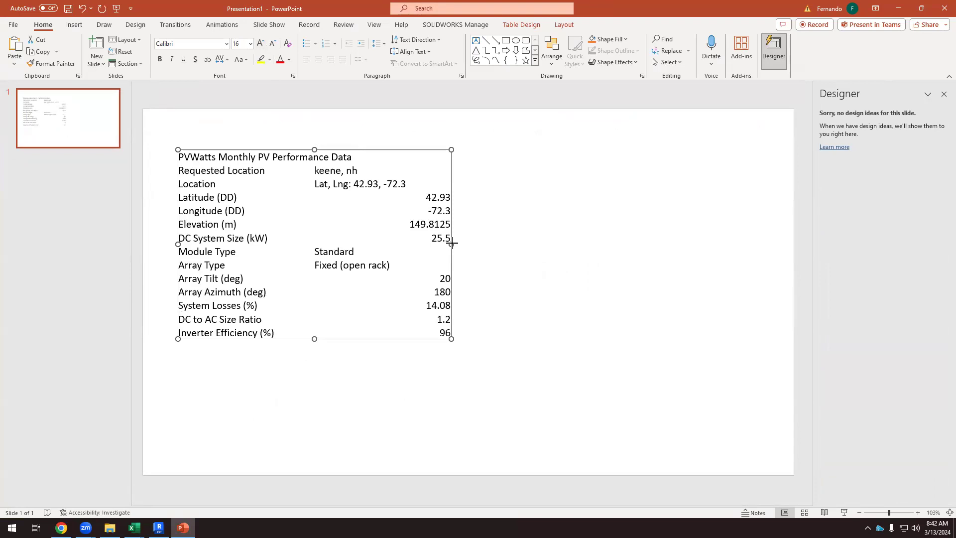
# Widen the PVWatts table and move it closer to the slide's upper-left corner.
pyautogui.moveTo(452, 244); pyautogui.dragTo(520, 245)
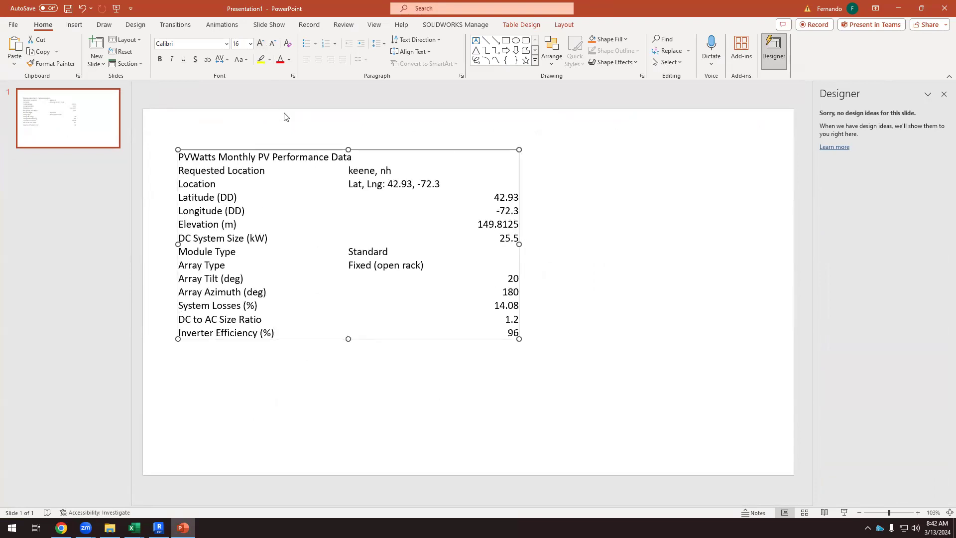
pyautogui.moveTo(306, 149); pyautogui.dragTo(296, 131)
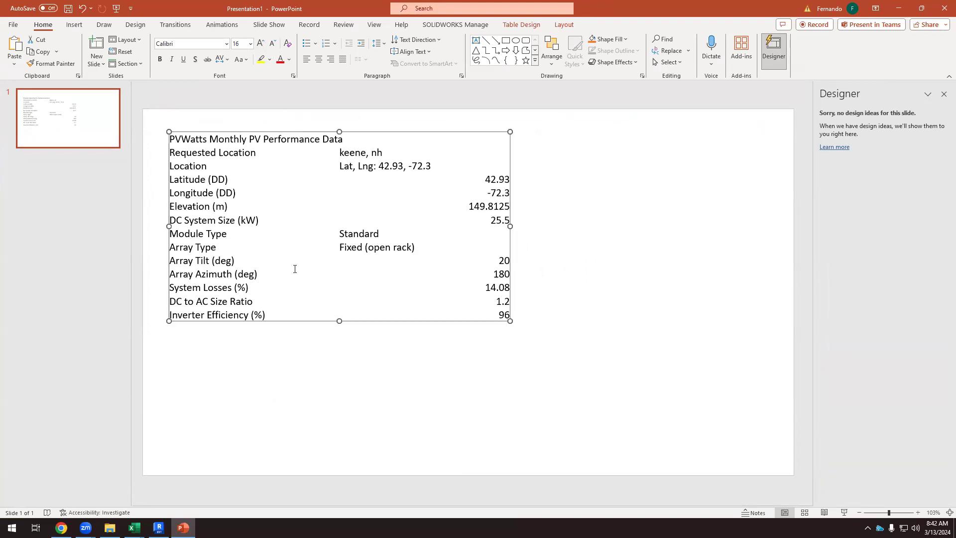
pyautogui.press('Escape')
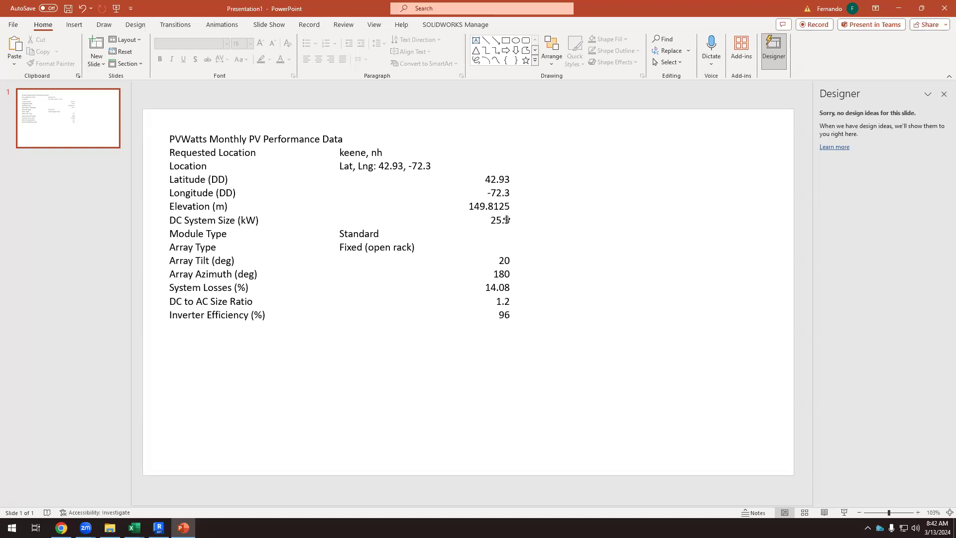
# Highlight the DC System Size and Requested Location rows of the PVWatts table in yellow.
pyautogui.moveTo(507, 221); pyautogui.dragTo(224, 220)
pyautogui.click(266, 60)
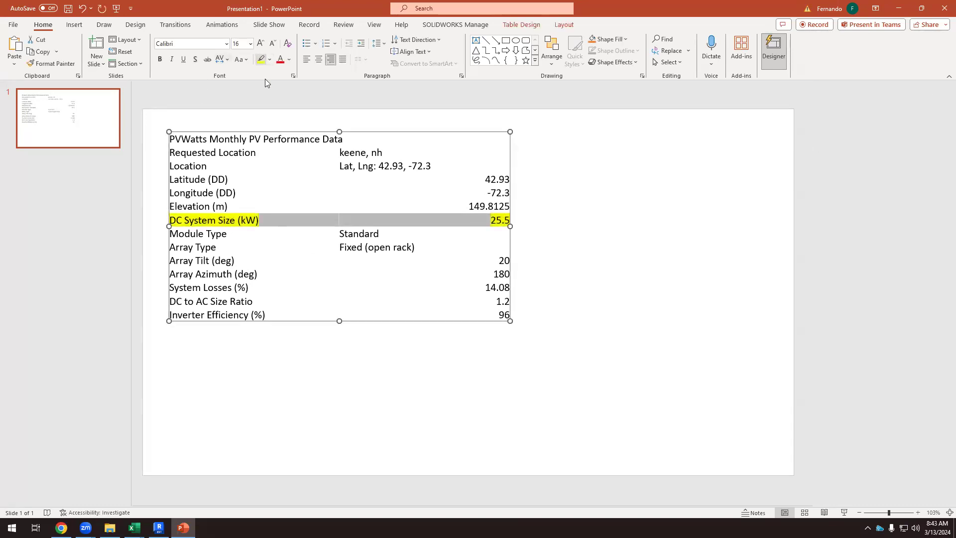
pyautogui.click(475, 141)
pyautogui.moveTo(413, 137); pyautogui.dragTo(277, 142)
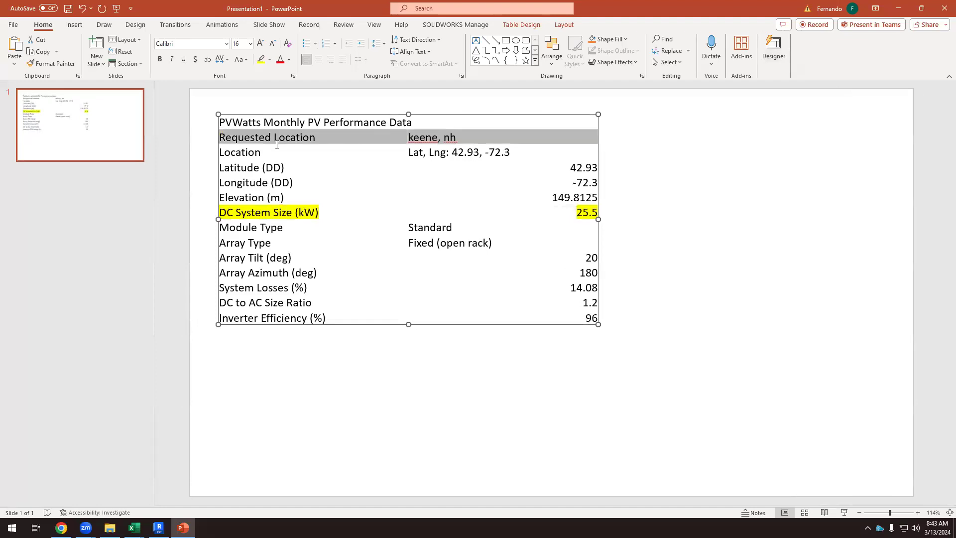
pyautogui.click(262, 59)
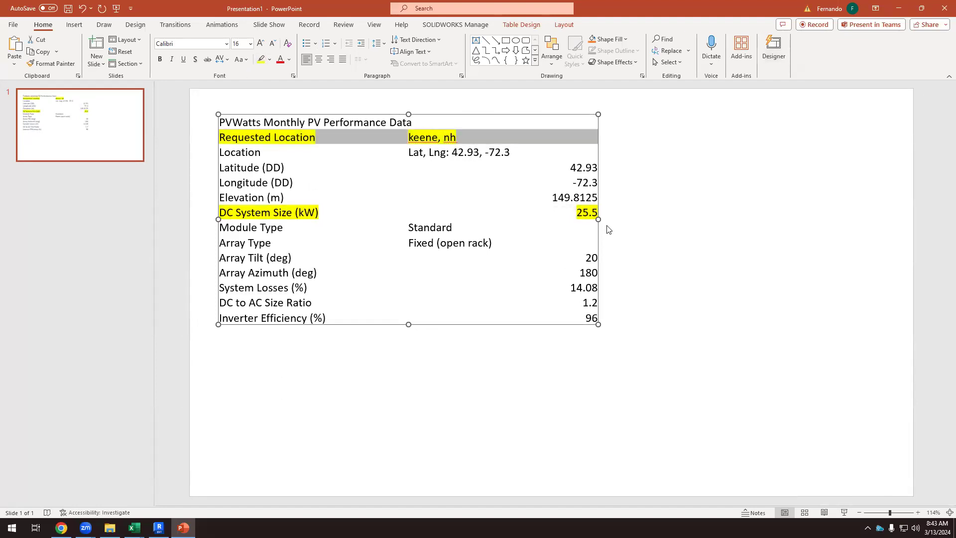
# Highlight the Array Tilt row in yellow and shift the table slightly closer to the slide's upper-left corner.
pyautogui.click(582, 212)
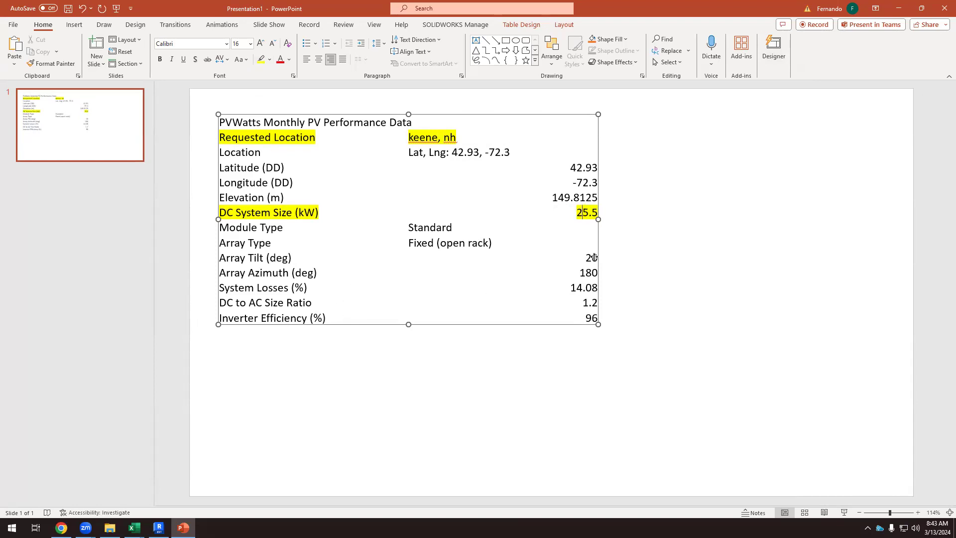
pyautogui.moveTo(594, 257)
pyautogui.mouseDown()
pyautogui.moveTo(529, 258)
pyautogui.moveTo(601, 258)
pyautogui.mouseUp()
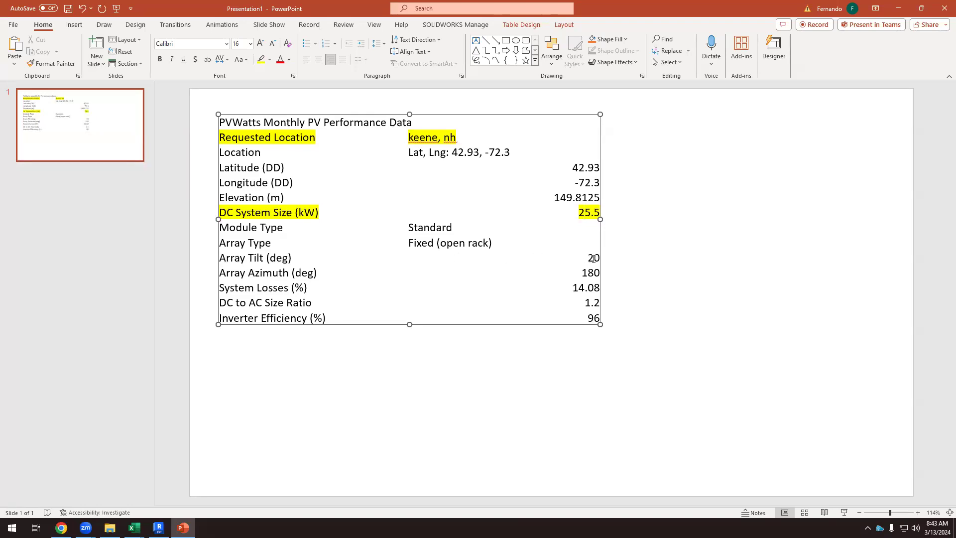
pyautogui.moveTo(594, 258); pyautogui.dragTo(299, 260)
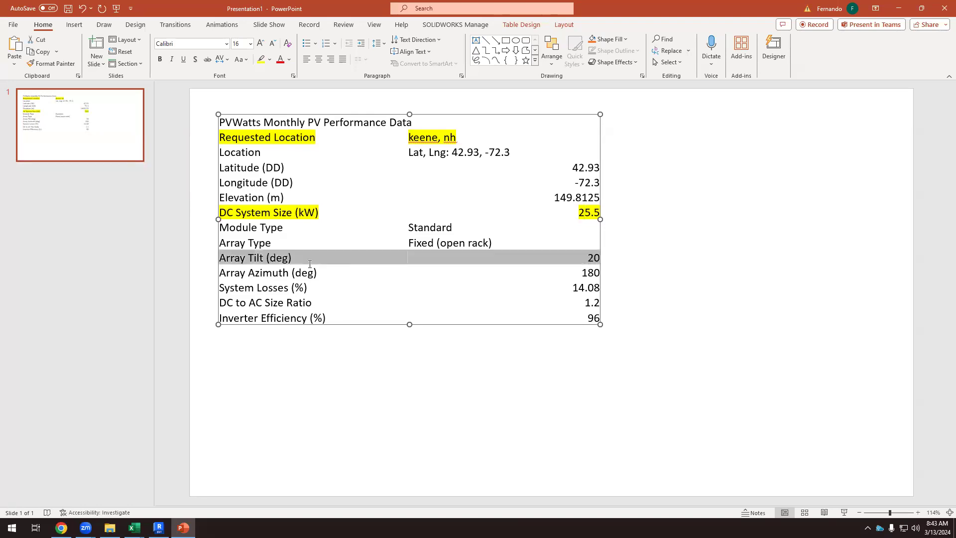
pyautogui.click(261, 59)
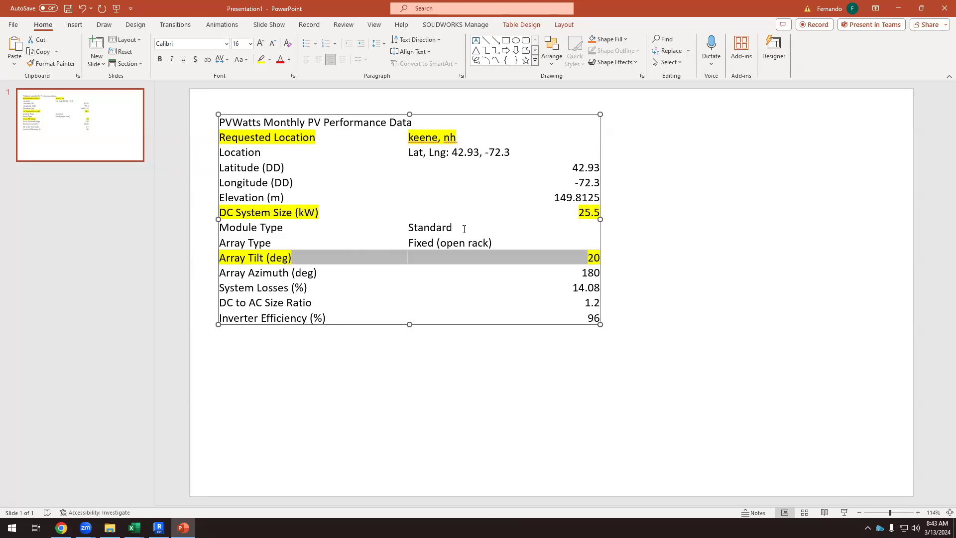
pyautogui.click(466, 303)
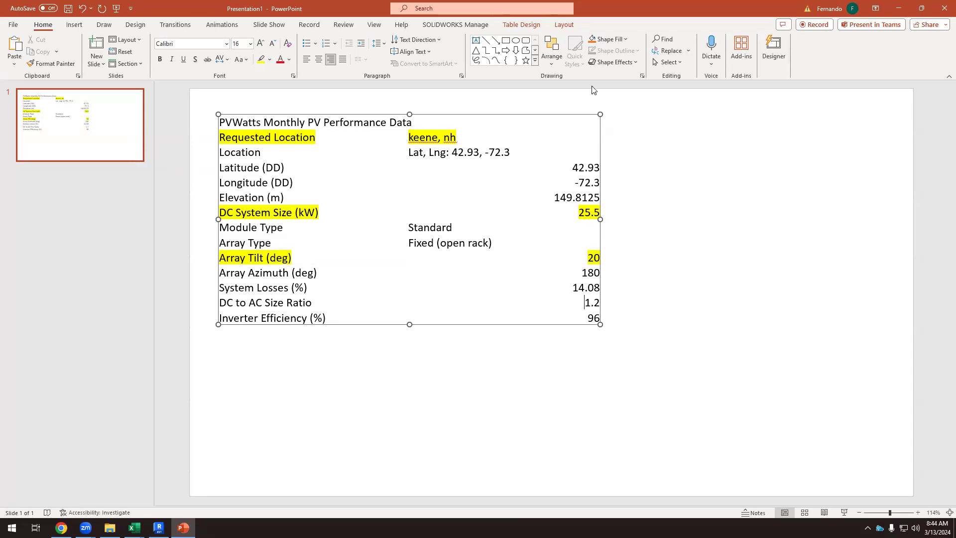
pyautogui.moveTo(543, 114); pyautogui.dragTo(529, 106)
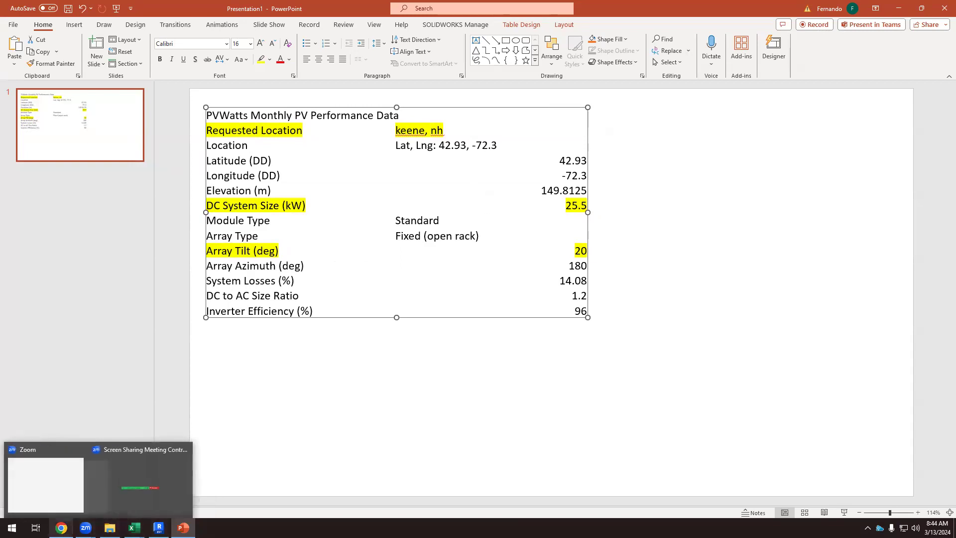
# Switch to the PVWatts Calculator in Chrome, return to its System Info page and capture a screenshot of the system inputs.
pyautogui.click(61, 527)
pyautogui.scroll(3, 725, 378)
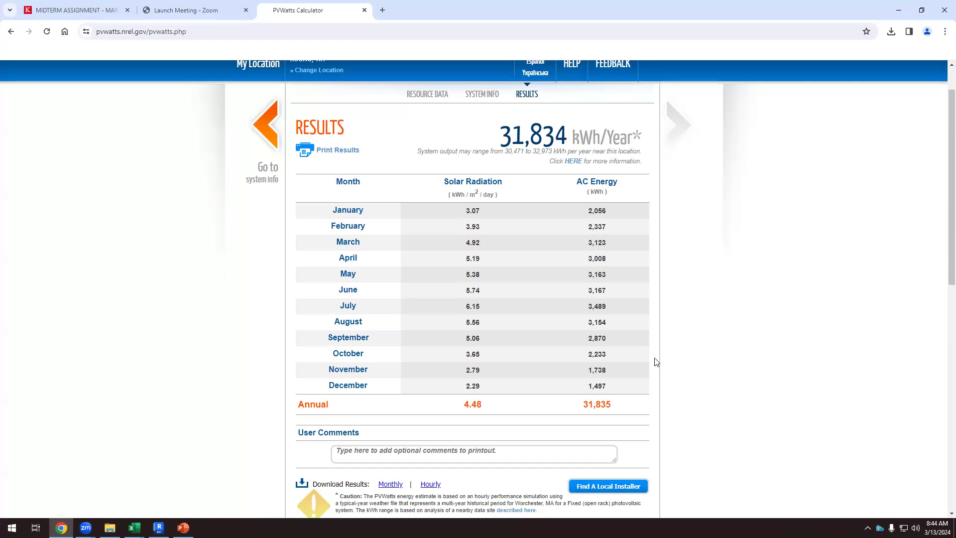
pyautogui.click(266, 126)
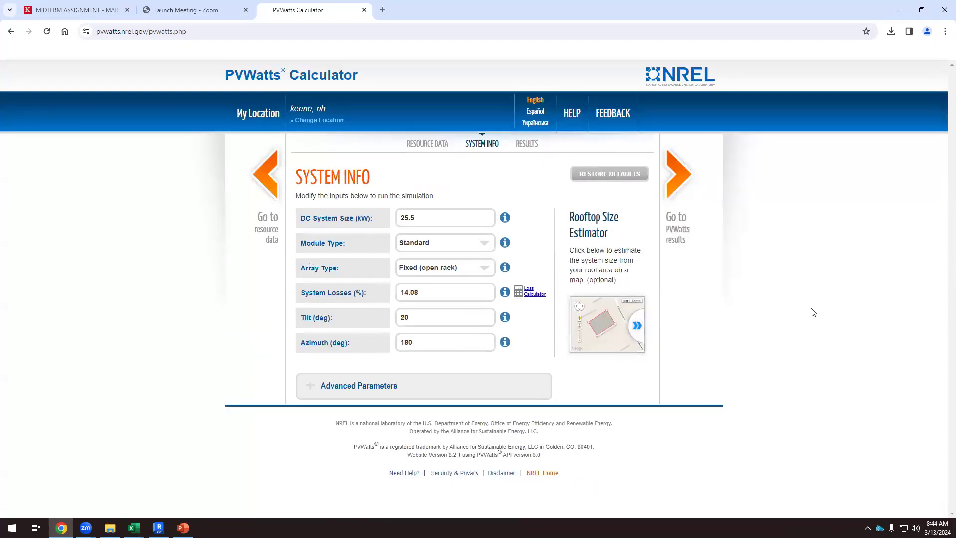
pyautogui.press('super+shift+s')
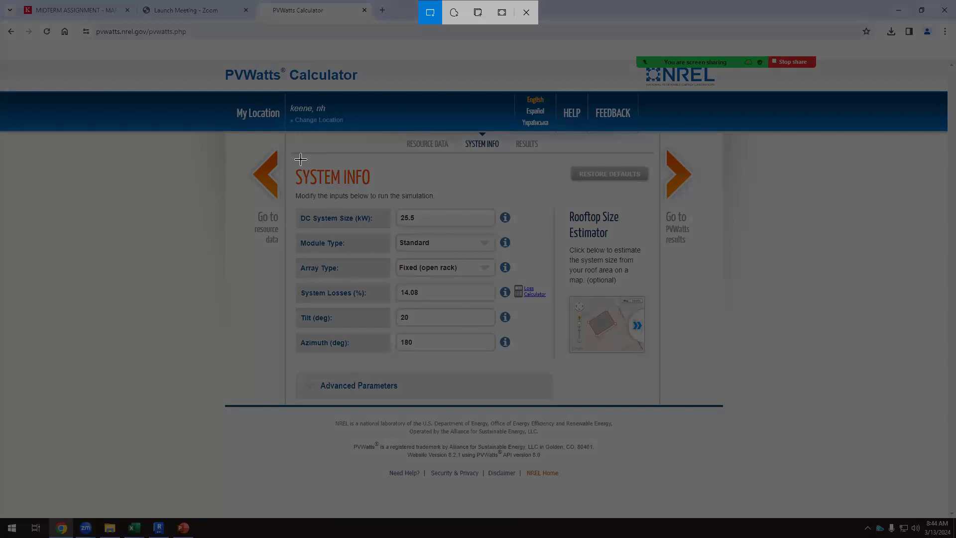
pyautogui.moveTo(288, 164); pyautogui.dragTo(552, 359)
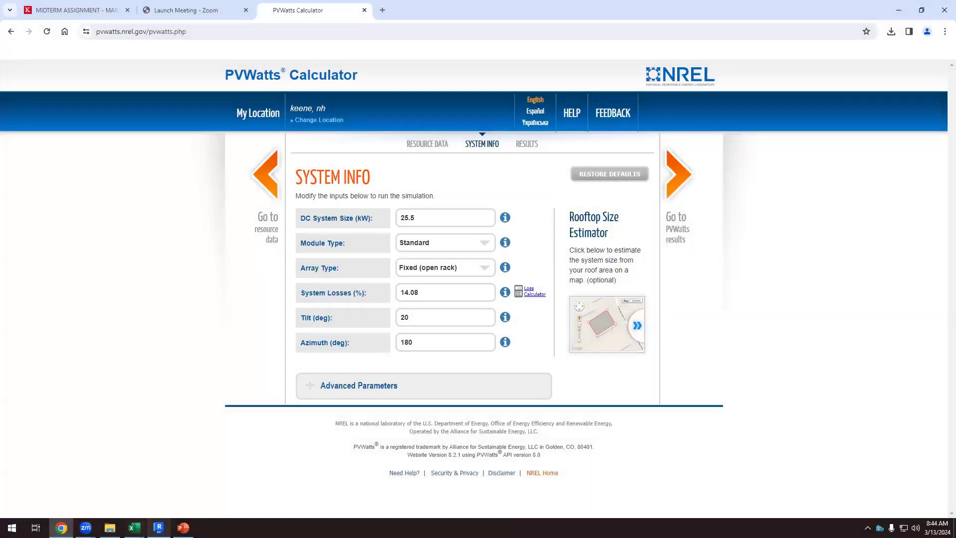
# Switch to PowerPoint, paste the System Info screenshot onto the slide, place it beside the table's right edge and shrink it slightly.
pyautogui.click(183, 528)
pyautogui.click(808, 353)
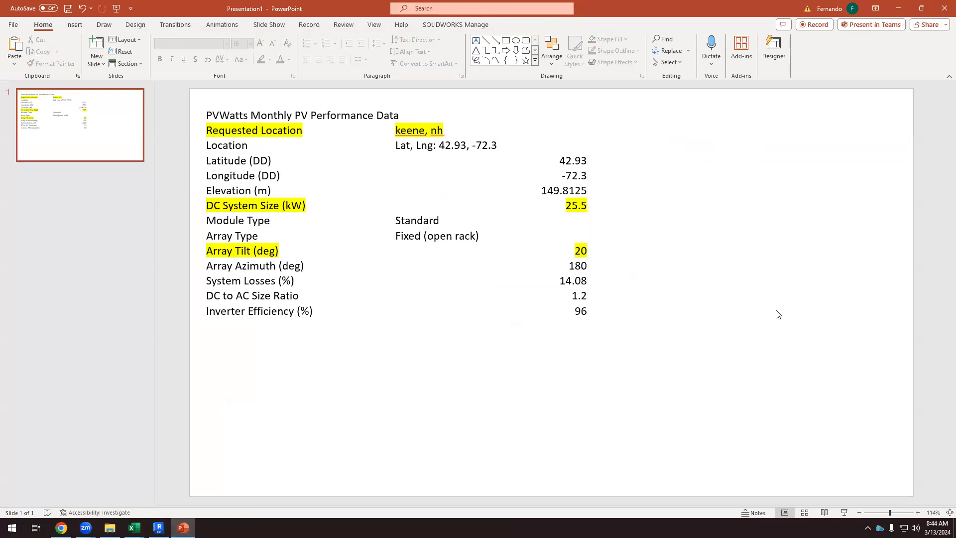
pyautogui.hotkey('ctrl', 'v')
pyautogui.moveTo(619, 249); pyautogui.dragTo(888, 154)
pyautogui.moveTo(607, 312); pyautogui.dragTo(626, 300)
pyautogui.click(496, 413)
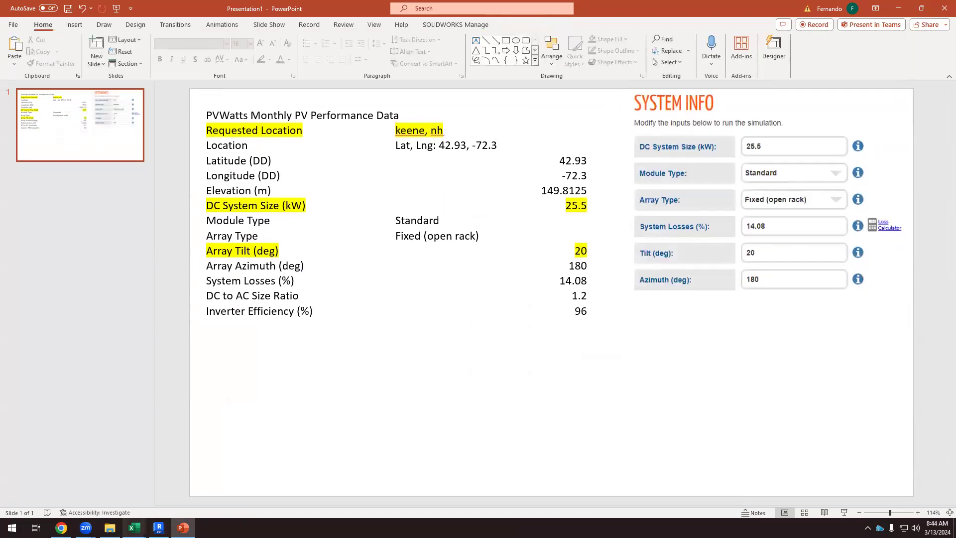
# Switch back to the PVWatts Calculator in Chrome.
pyautogui.click(61, 528)
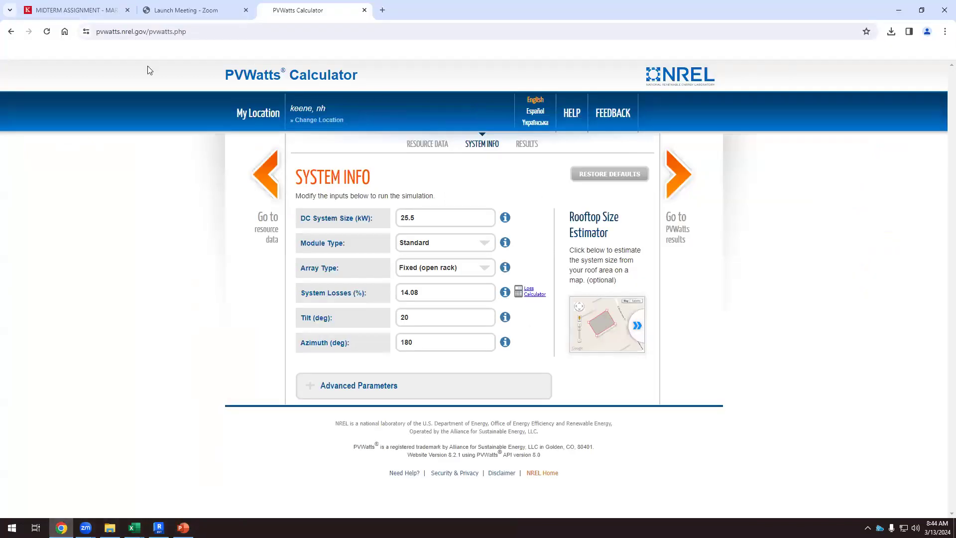
# Run the PVWatts simulation for the entered system and capture a screen snip of the monthly solar radiation and AC energy table.
pyautogui.click(676, 162)
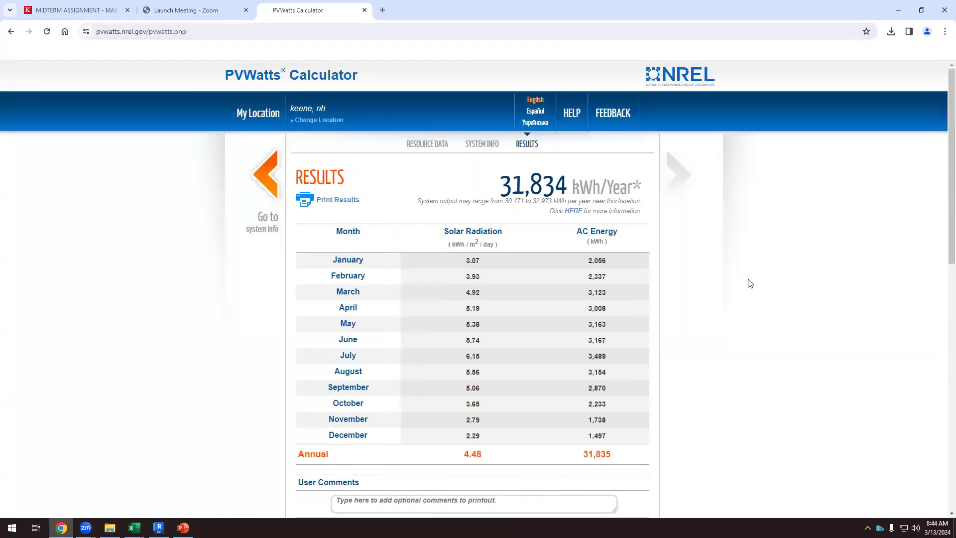
pyautogui.press('super+shift+s')
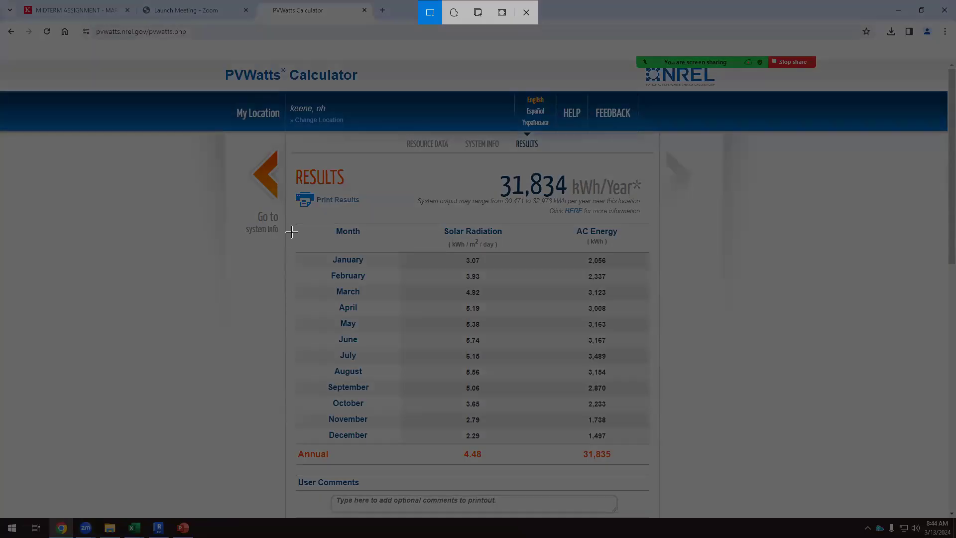
pyautogui.moveTo(293, 222); pyautogui.dragTo(651, 464)
# Switch to PowerPoint, paste the captured monthly results table into the slide, and shrink it to fit beneath the System Info picture.
pyautogui.click(184, 528)
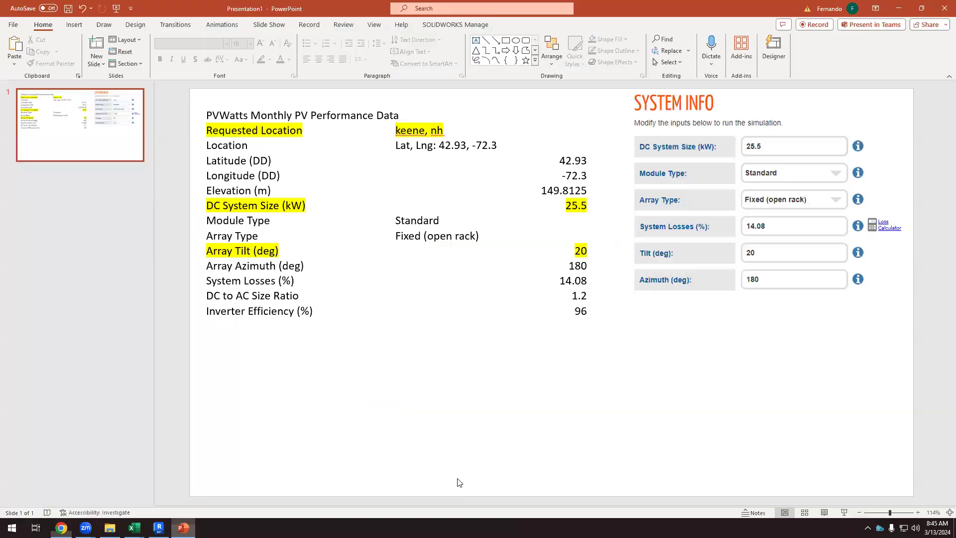
pyautogui.hotkey('ctrl', 'v')
pyautogui.moveTo(635, 352); pyautogui.dragTo(792, 417)
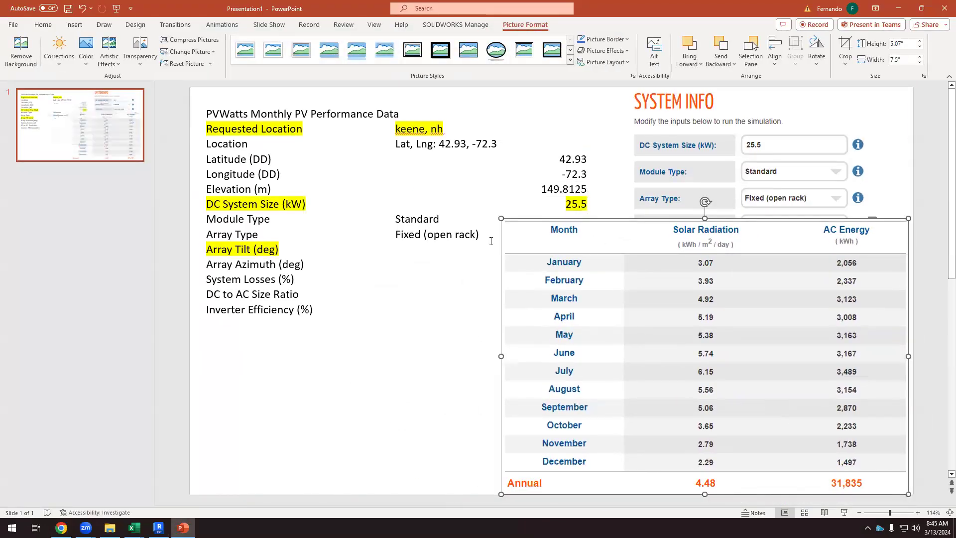
pyautogui.moveTo(501, 218); pyautogui.dragTo(630, 305)
pyautogui.click(572, 365)
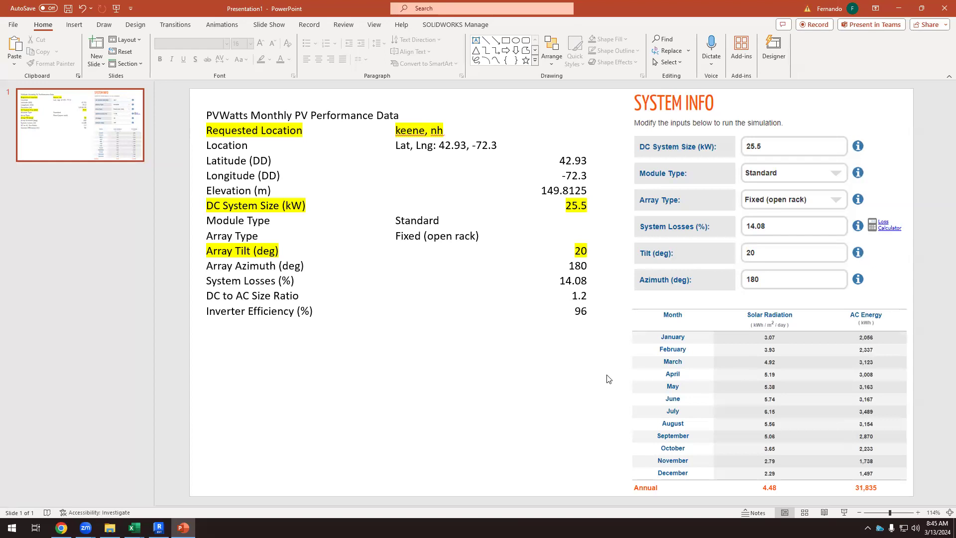
# Check the exported monthly CSV in Excel and the download options on the PVWatts results page, then return to the slide.
pyautogui.click(269, 195)
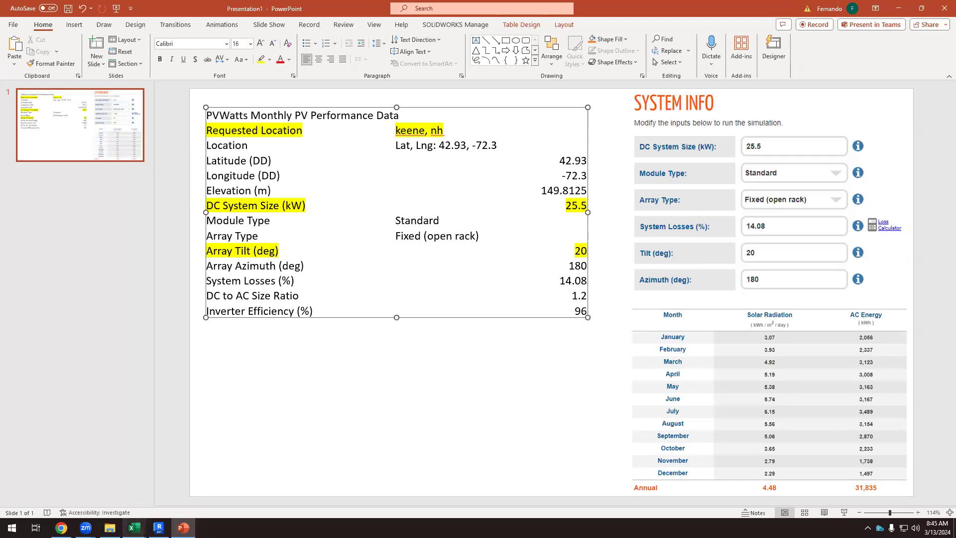
pyautogui.moveTo(134, 528)
pyautogui.click(180, 496)
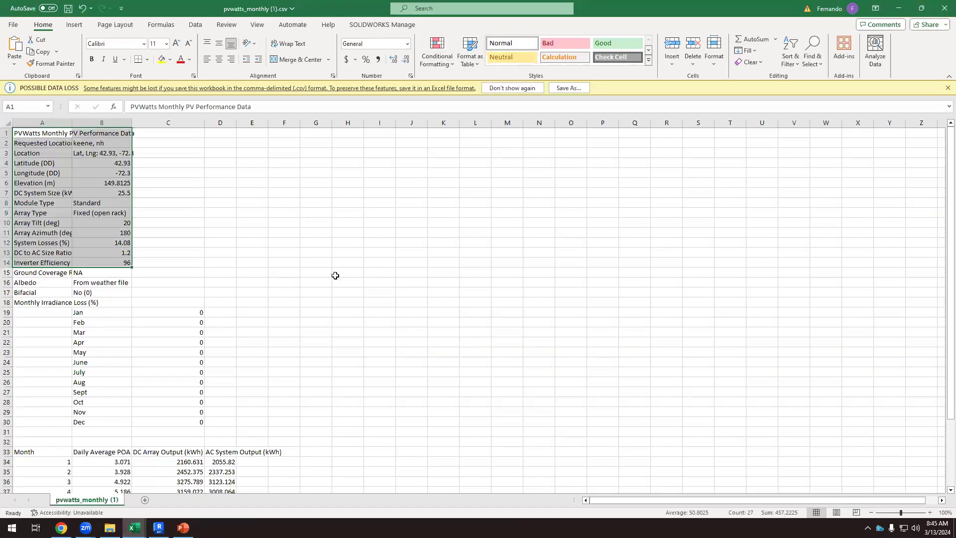
pyautogui.click(61, 528)
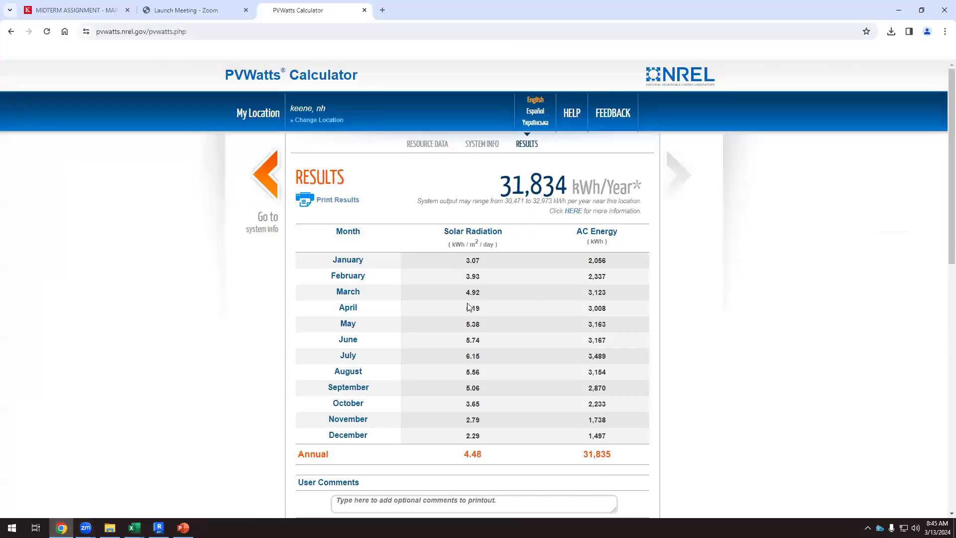
pyautogui.scroll(-1, 470, 225)
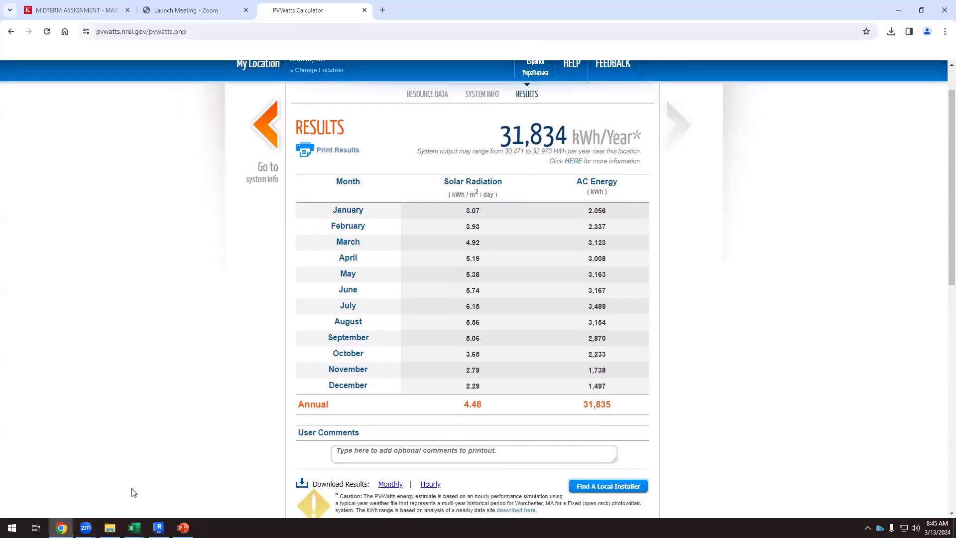
pyautogui.click(183, 528)
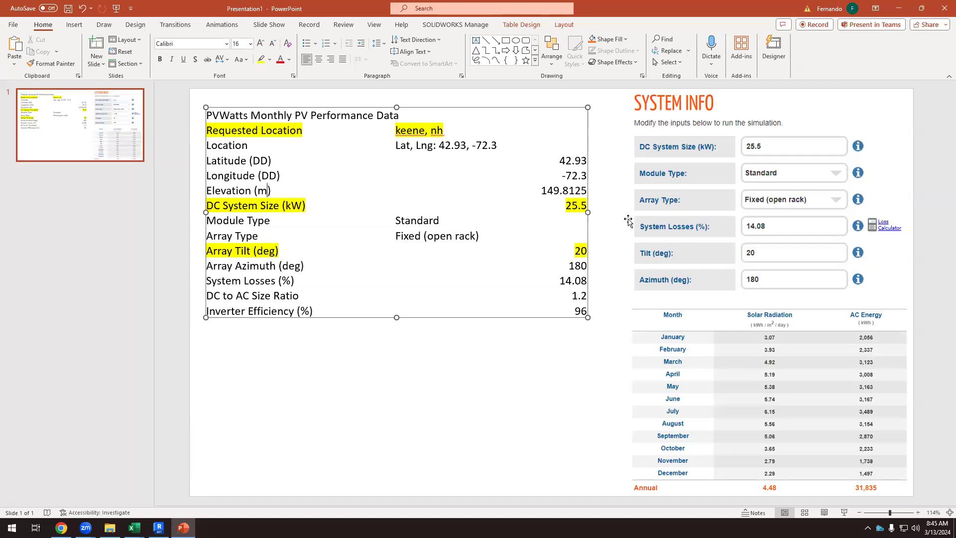
# In the pvwatts_monthly (1).csv workbook, widen column D and select the AC System Output heading with its twelve monthly values.
pyautogui.moveTo(133, 528)
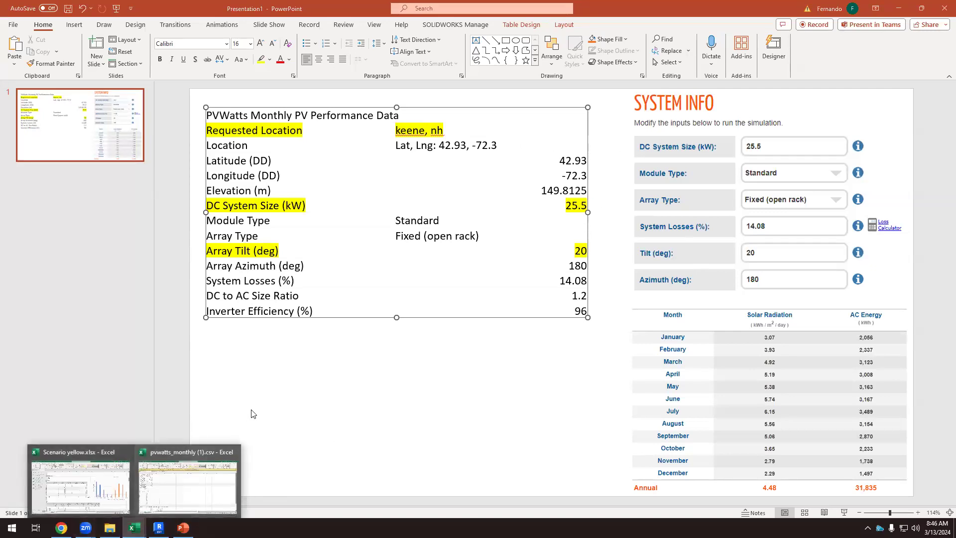
pyautogui.click(170, 499)
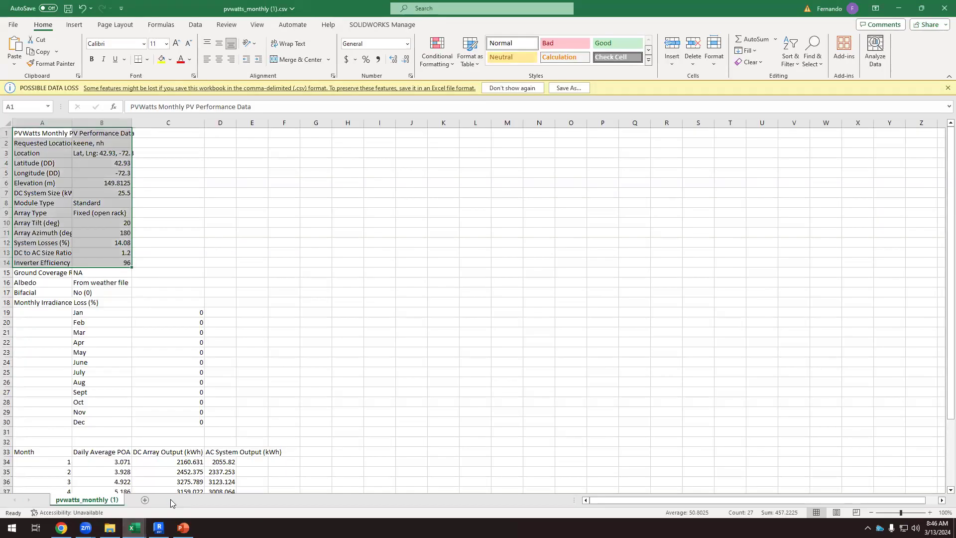
pyautogui.scroll(-5, 312, 381)
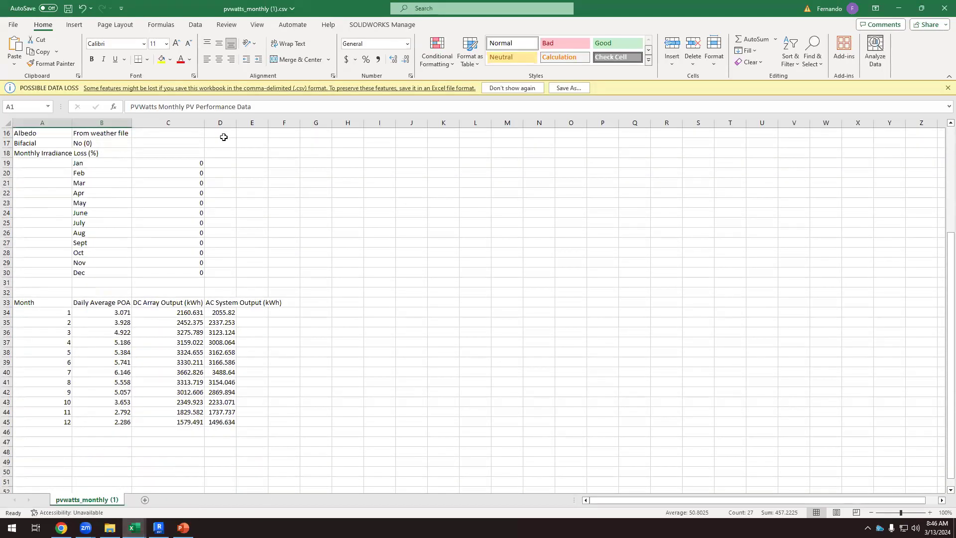
pyautogui.moveTo(236, 123); pyautogui.dragTo(302, 123)
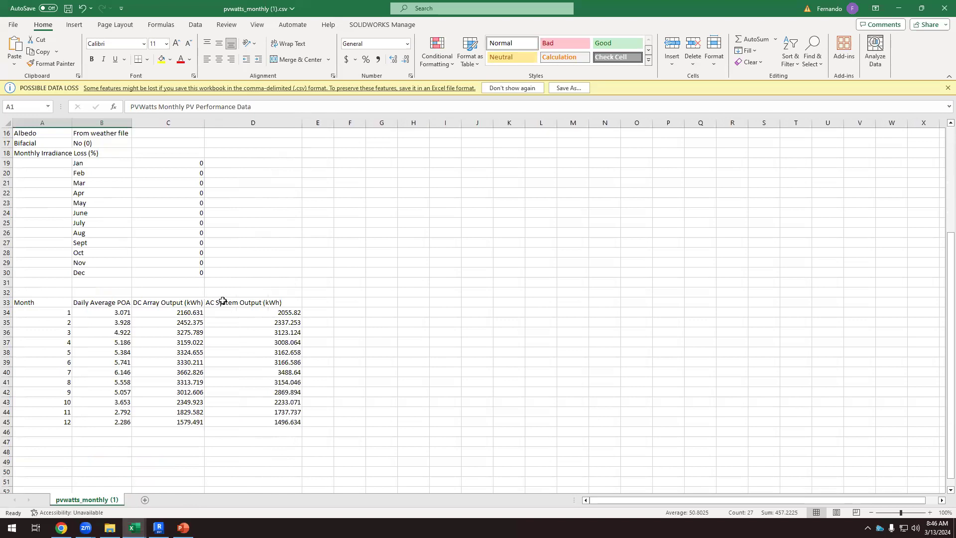
pyautogui.click(227, 302)
pyautogui.moveTo(244, 308); pyautogui.dragTo(263, 422)
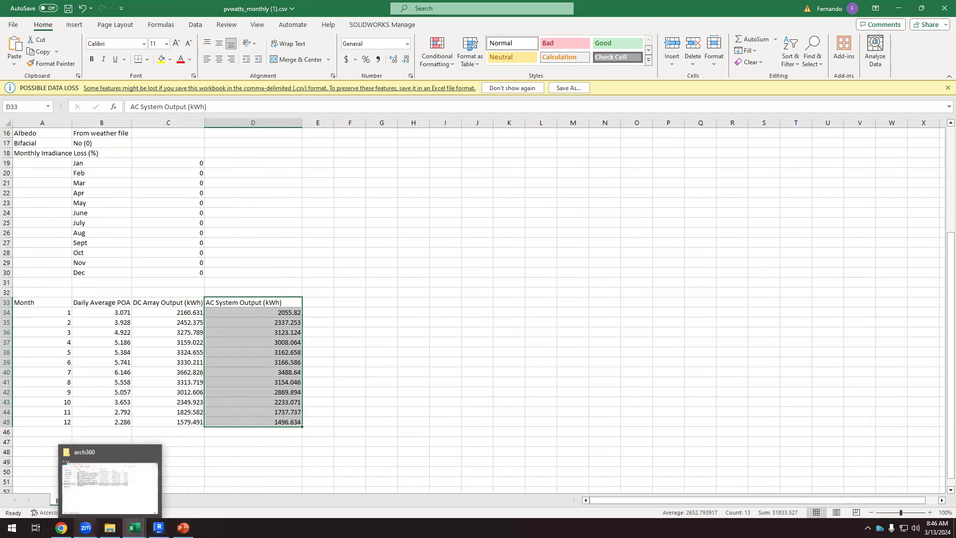
# Switch to the Scenario yellow.xlsx workbook and examine the monthly primary energy use table and the building data above it.
pyautogui.moveTo(86, 528)
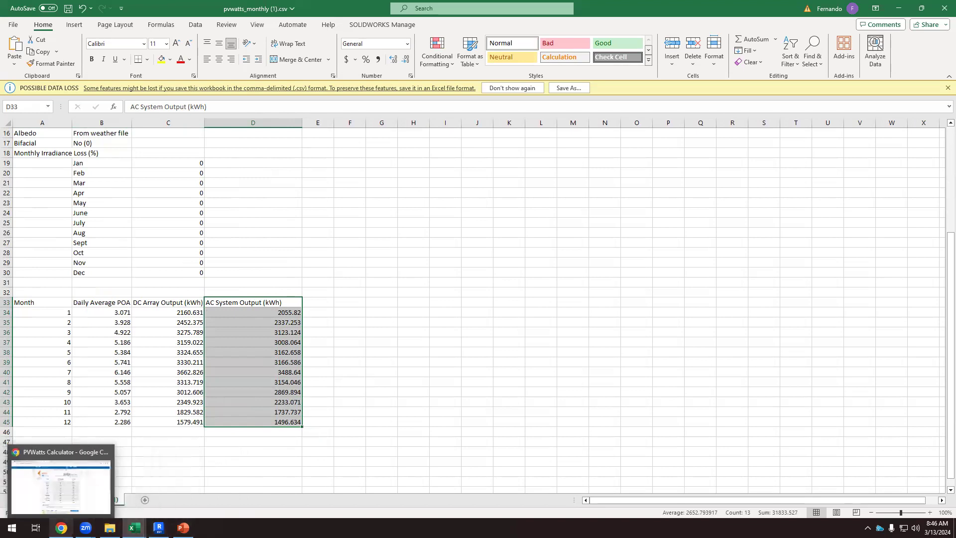
pyautogui.moveTo(134, 528)
pyautogui.click(114, 500)
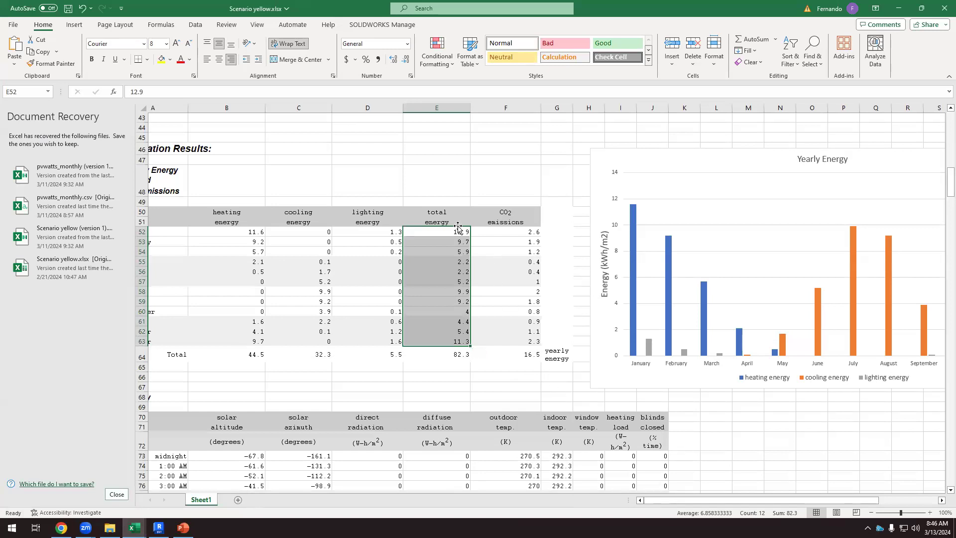
pyautogui.moveTo(690, 500); pyautogui.dragTo(680, 503)
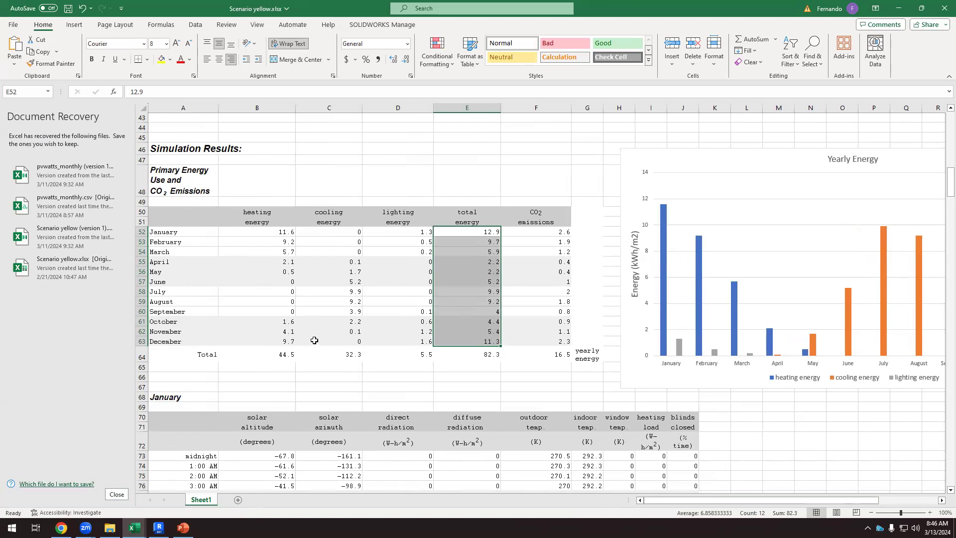
pyautogui.scroll(1, 407, 412)
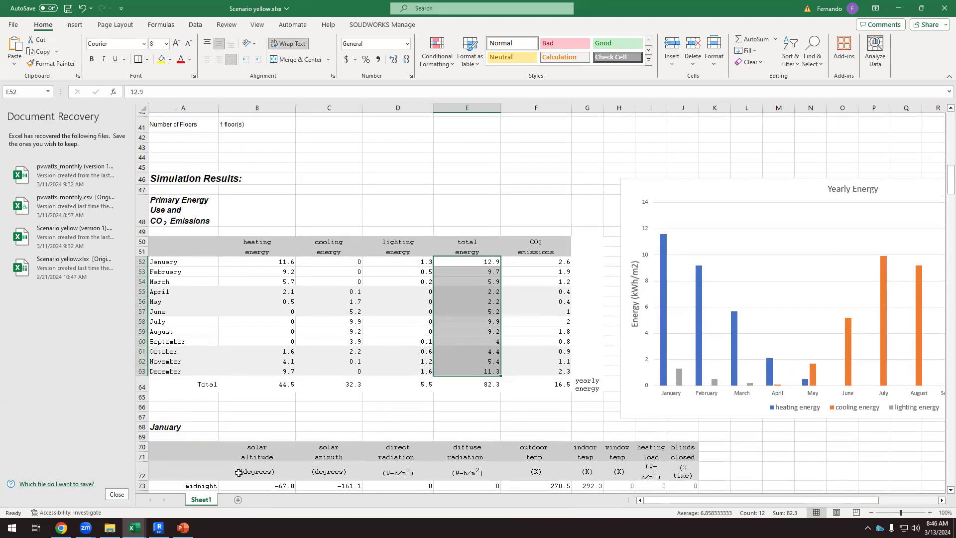
pyautogui.scroll(-2, 378, 438)
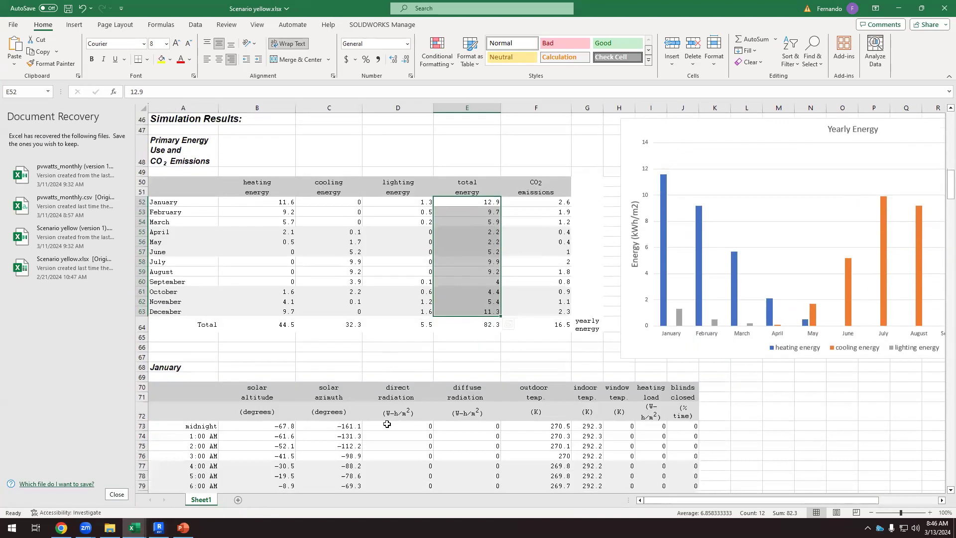
pyautogui.scroll(3, 384, 431)
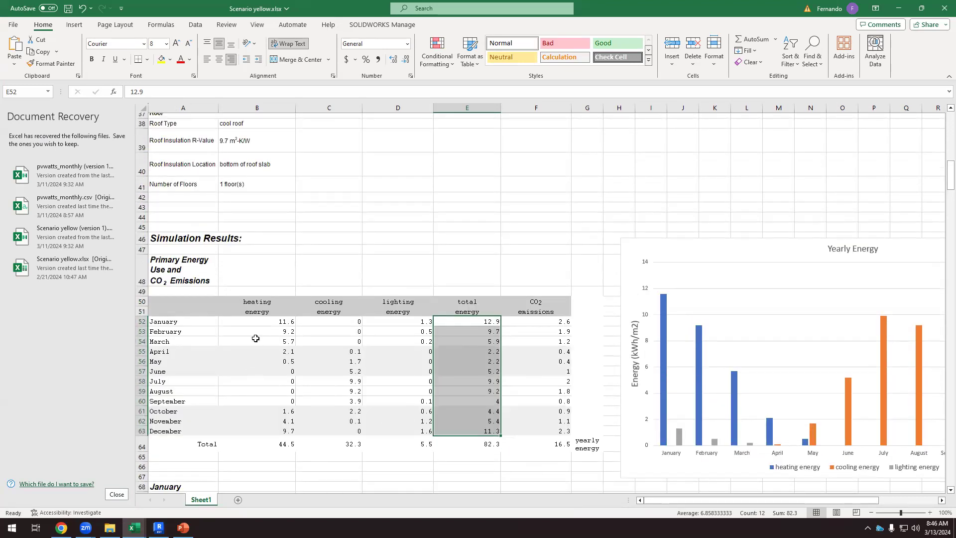
pyautogui.scroll(3, 251, 335)
pyautogui.scroll(-3, 250, 334)
pyautogui.scroll(-1, 488, 318)
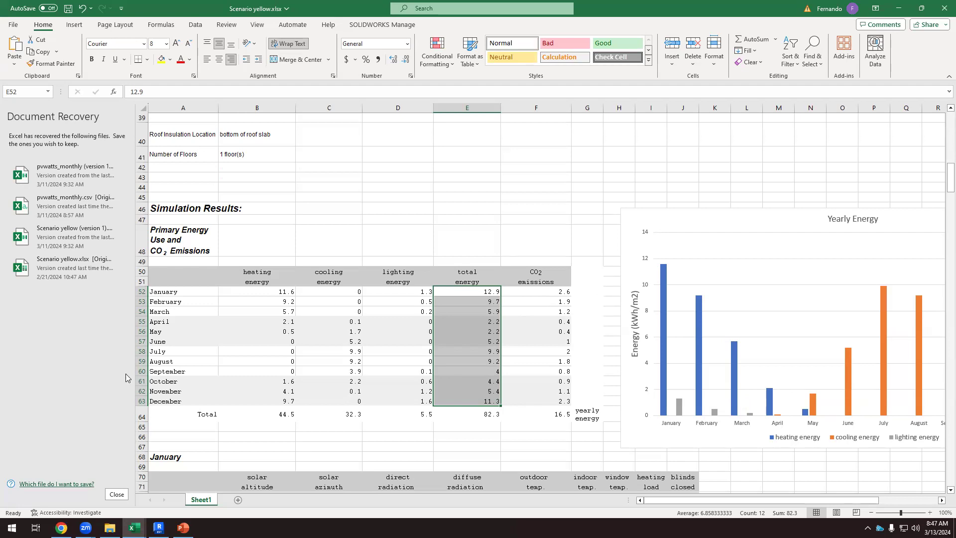
# Switch to Revit and select the building's floor in the 3D view to read its area.
pyautogui.click(159, 528)
pyautogui.scroll(2, 469, 332)
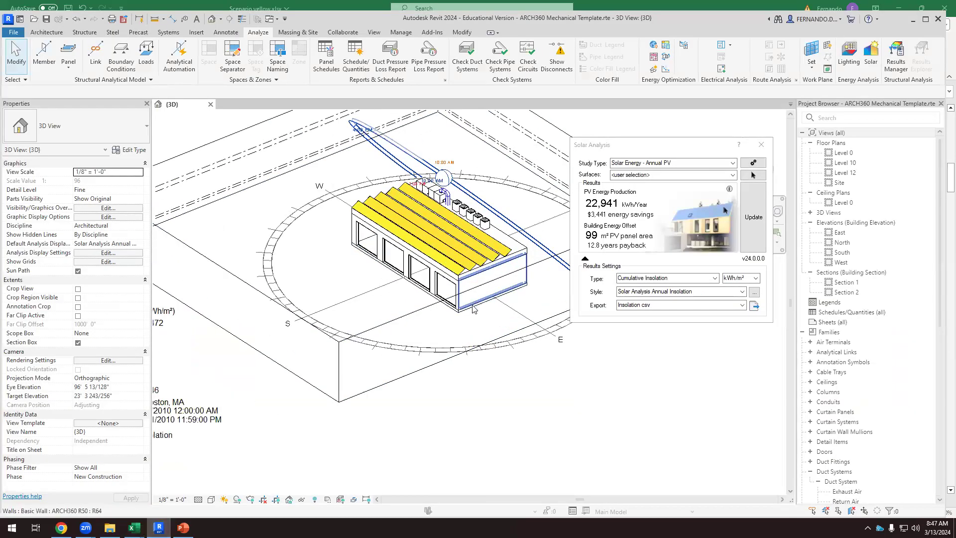
pyautogui.click(460, 356)
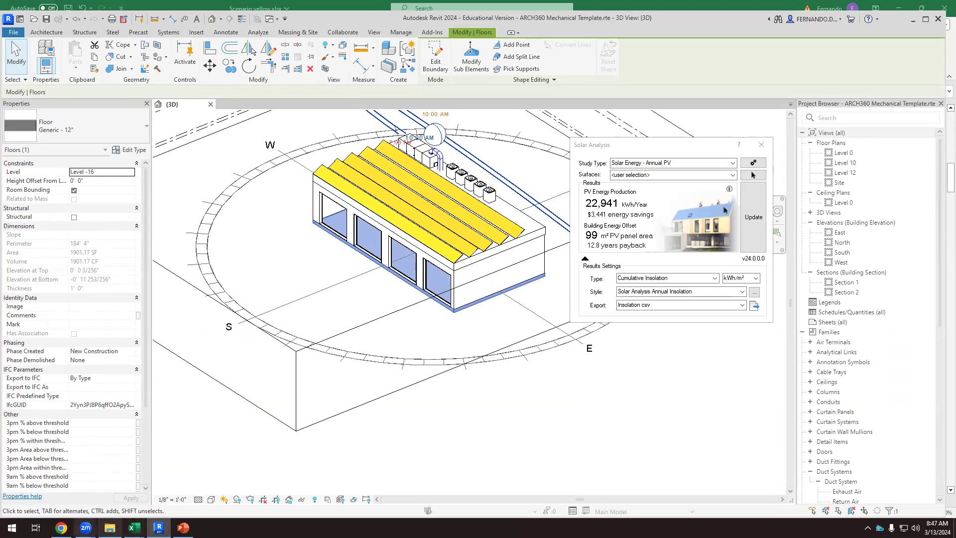
# Switch to Chrome and search in a new tab for a ft2 to m2 area converter.
pyautogui.click(62, 528)
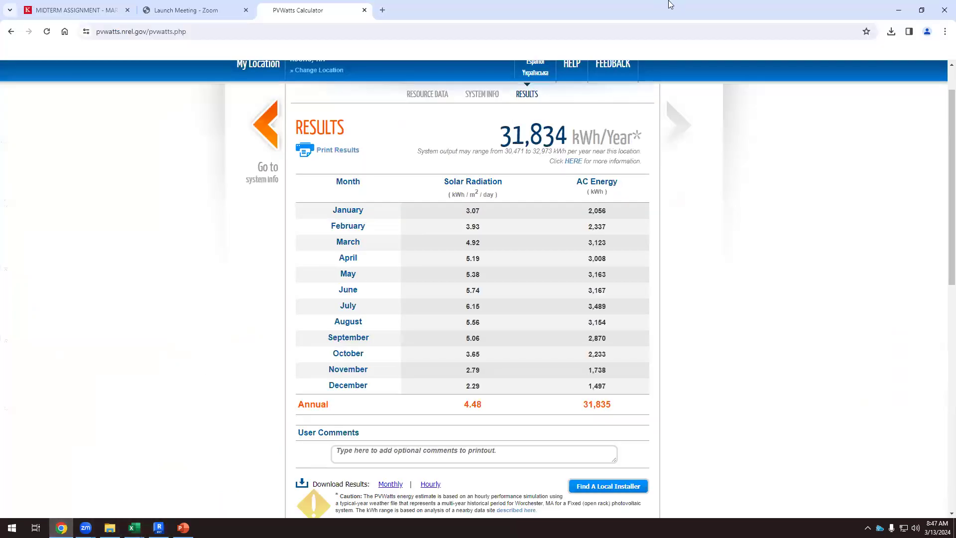
pyautogui.click(384, 12)
pyautogui.write('ft2')
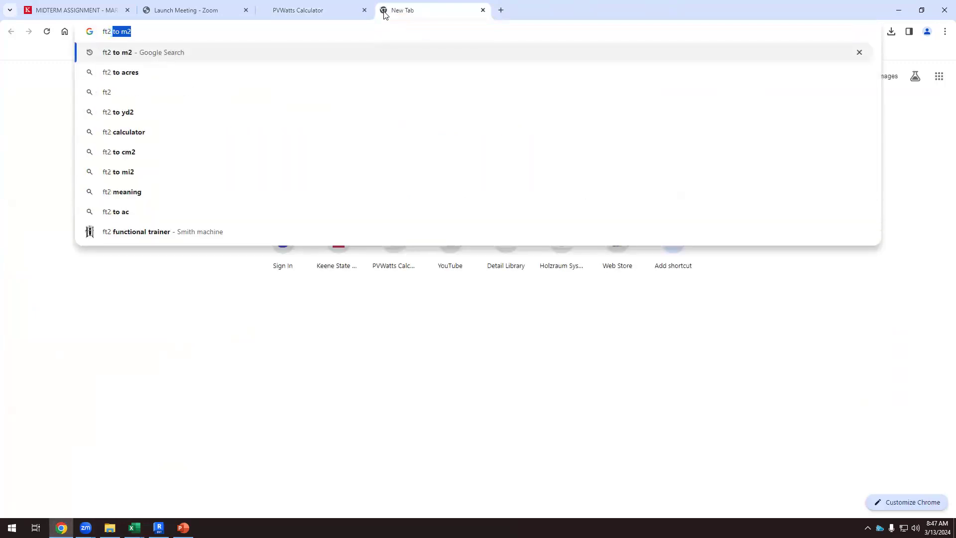
pyautogui.write(' to  2')
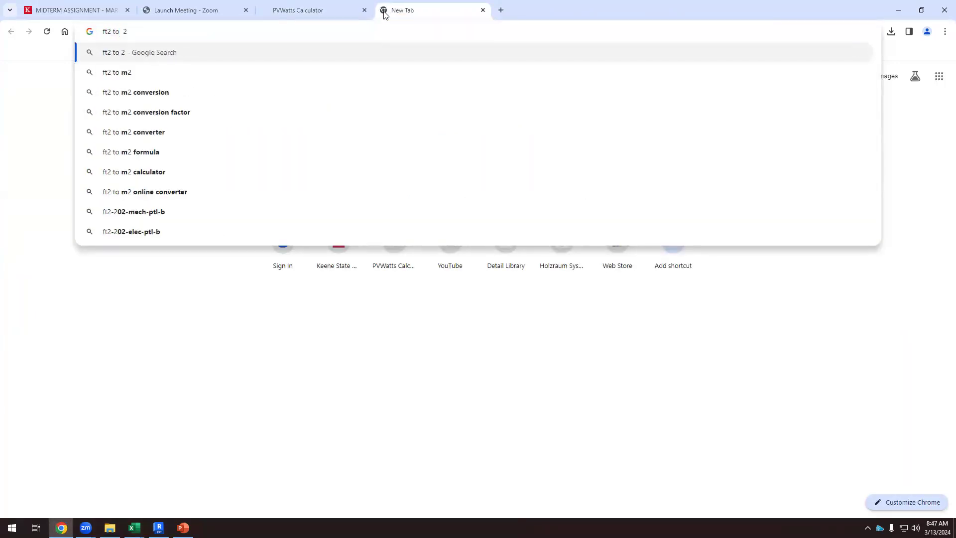
pyautogui.press('Return')
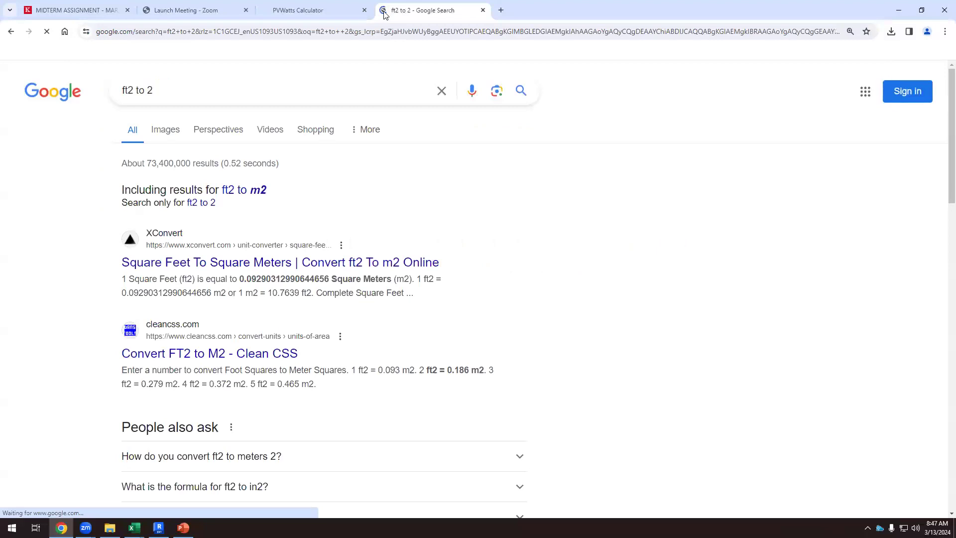
pyautogui.click(244, 189)
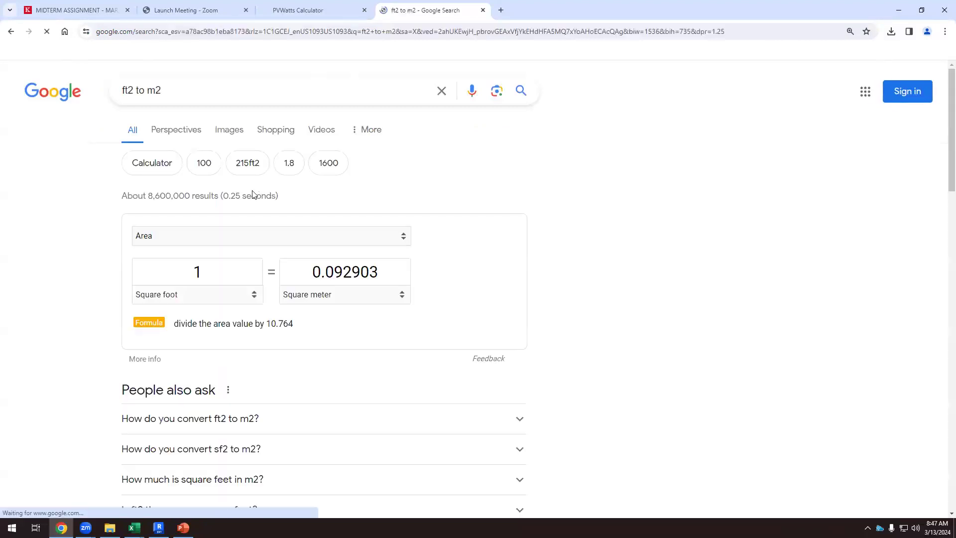
# Convert 1900 square feet to square meters in the area converter.
pyautogui.click(201, 272)
pyautogui.write('1900')
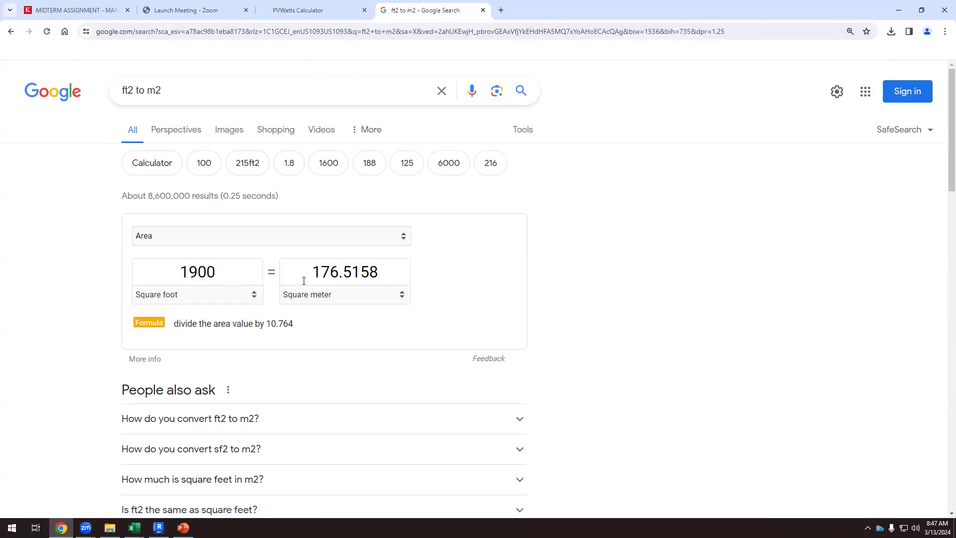
pyautogui.moveTo(314, 272); pyautogui.dragTo(339, 285)
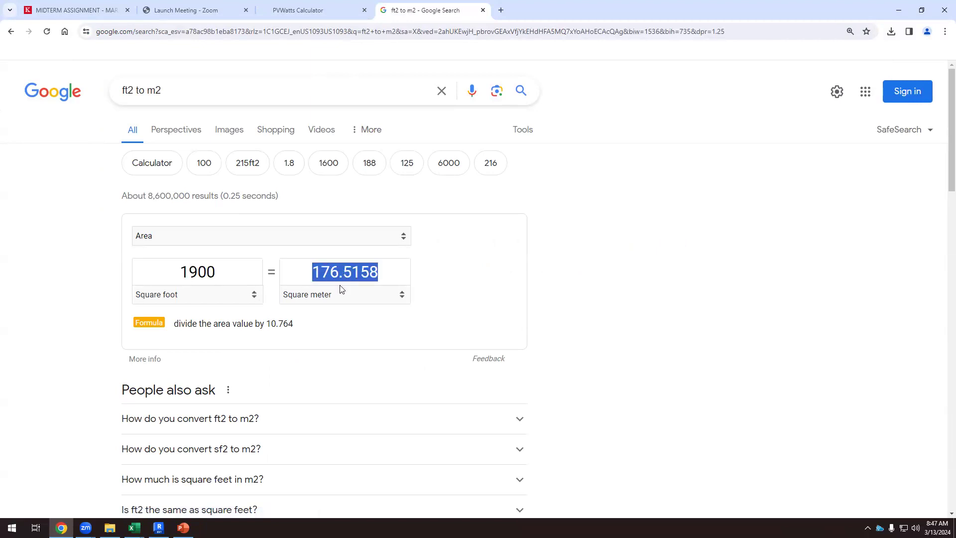
pyautogui.click(335, 273)
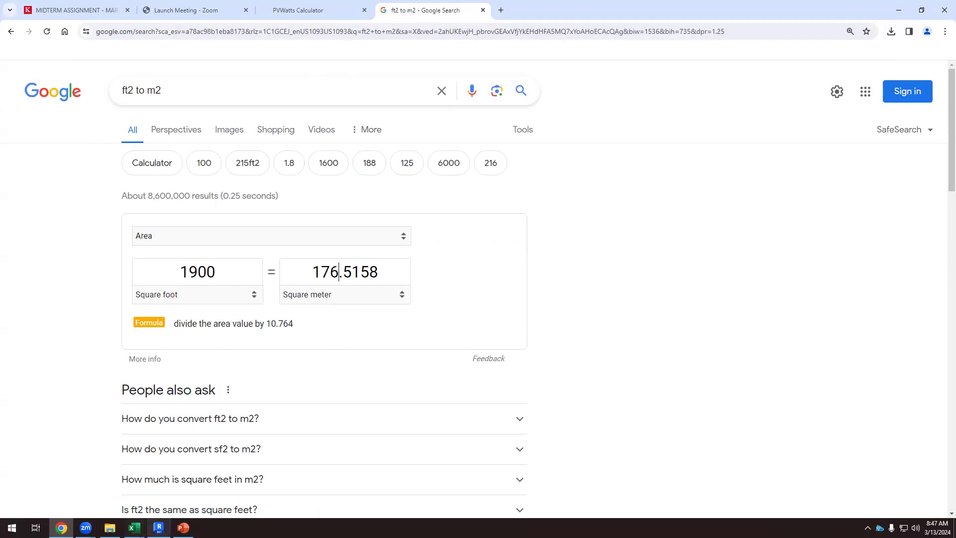
# Switch to the Scenario yellow.xlsx workbook in Excel and enter the unit kWh/m2 in E49 above the total energy heading.
pyautogui.moveTo(134, 528)
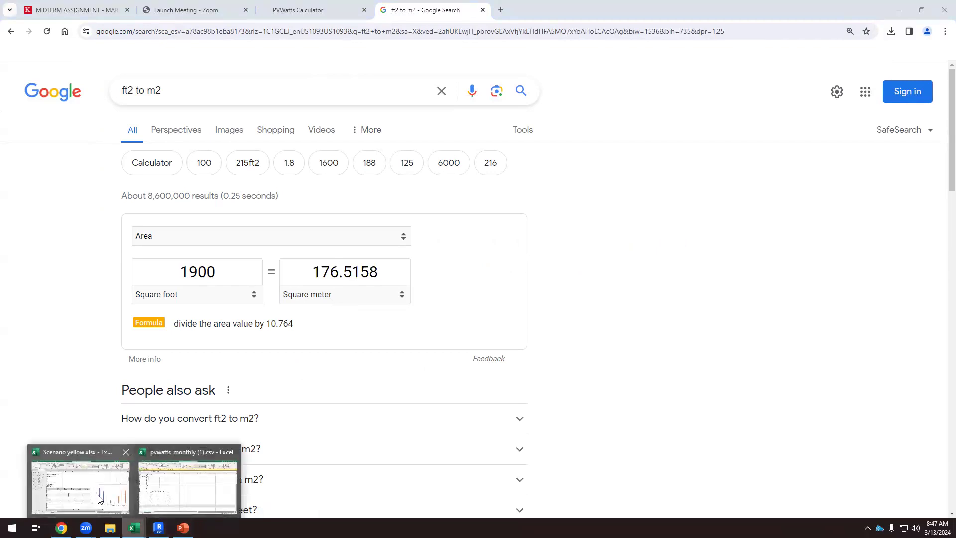
pyautogui.click(80, 479)
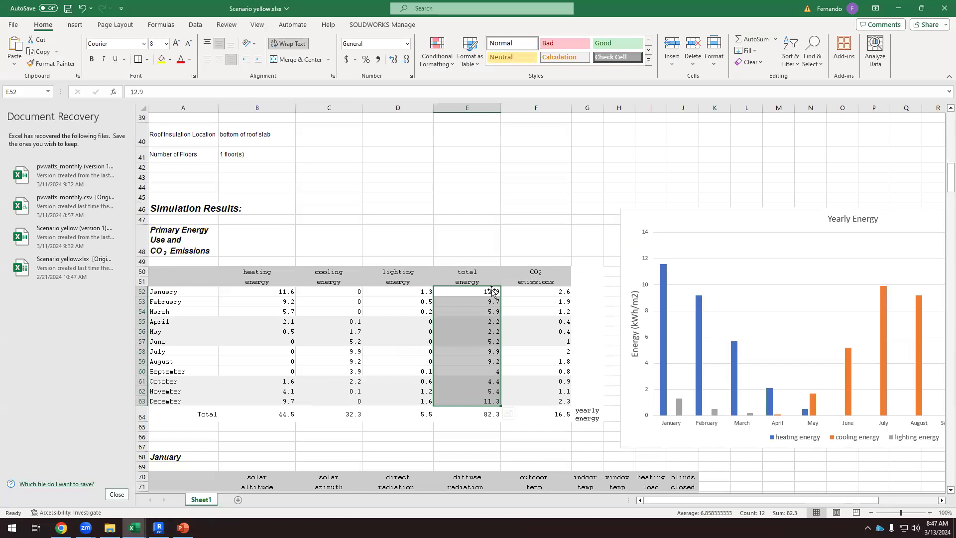
pyautogui.click(474, 262)
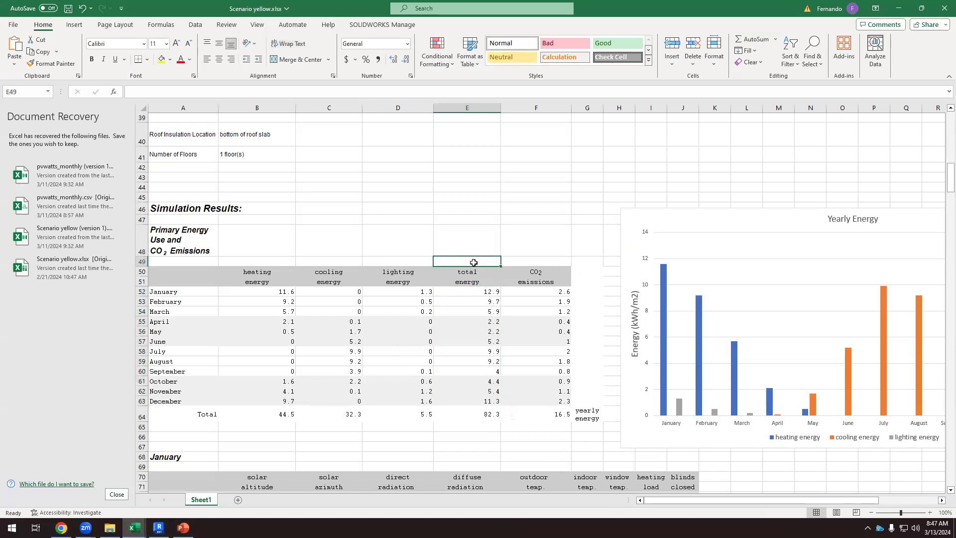
pyautogui.write('kWh/m2')
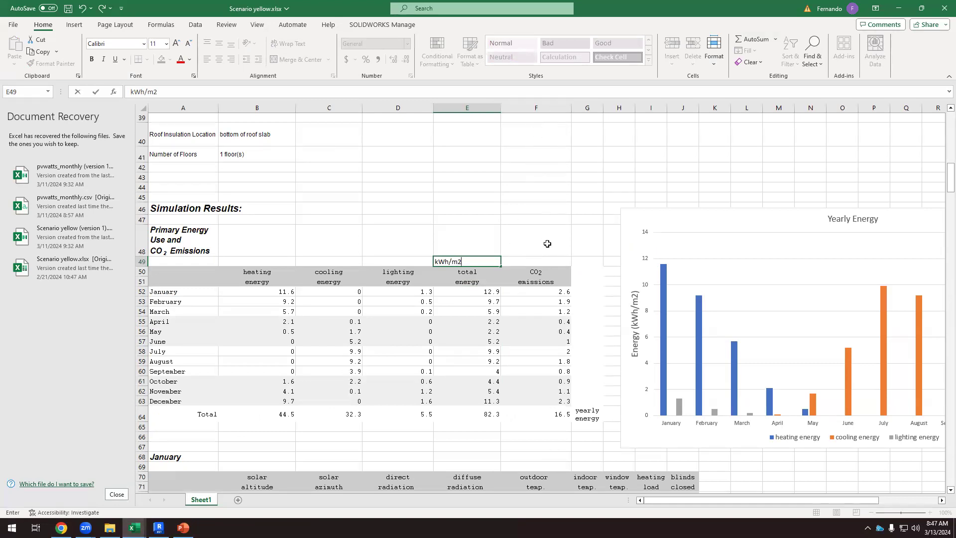
# Clear the CO2 emissions column including its heading and total, and enter 176 in F49.
pyautogui.moveTo(547, 269); pyautogui.dragTo(533, 416)
pyautogui.press('Delete')
pyautogui.click(531, 262)
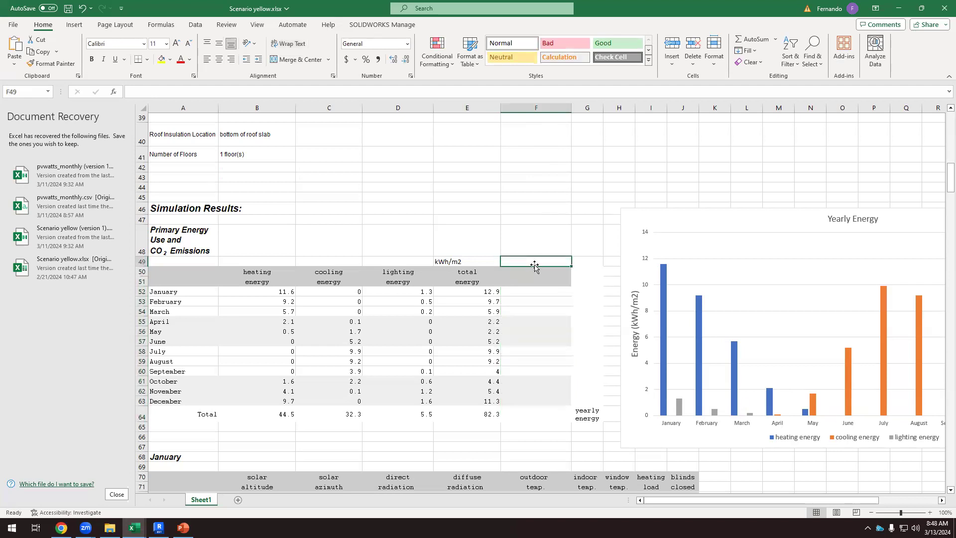
pyautogui.write('176')
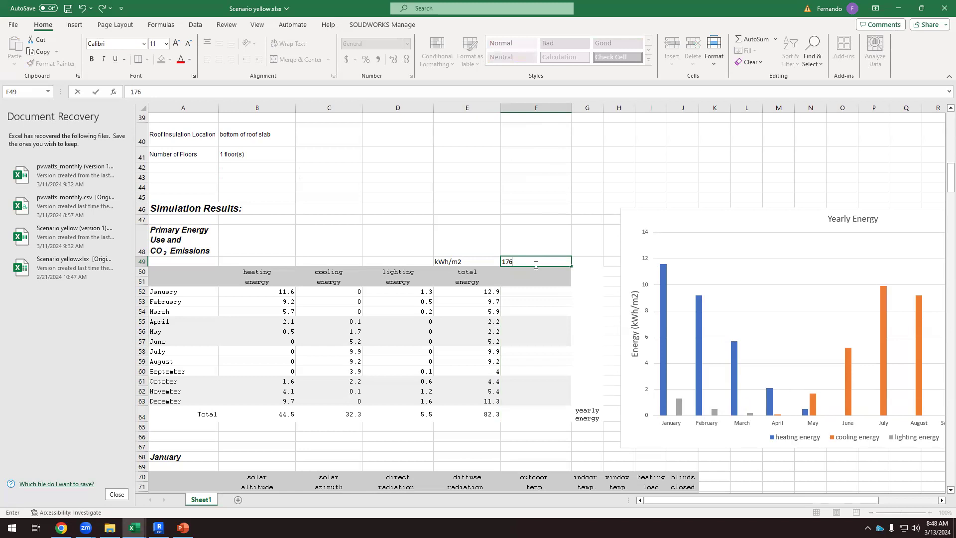
# Label the area value with Floor area (m2) in cell F48.
pyautogui.click(520, 246)
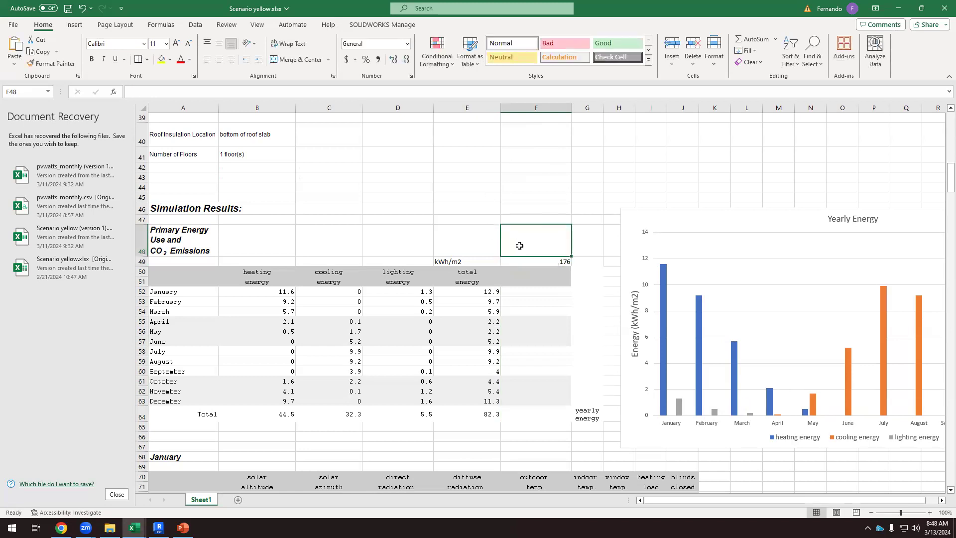
pyautogui.write('A')
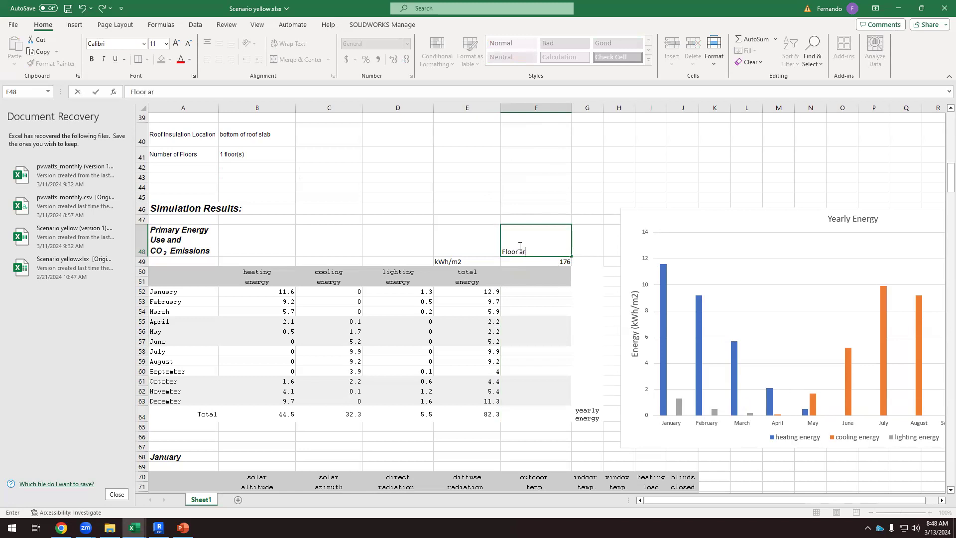
pyautogui.write('loor area ()')
pyautogui.press('Left')
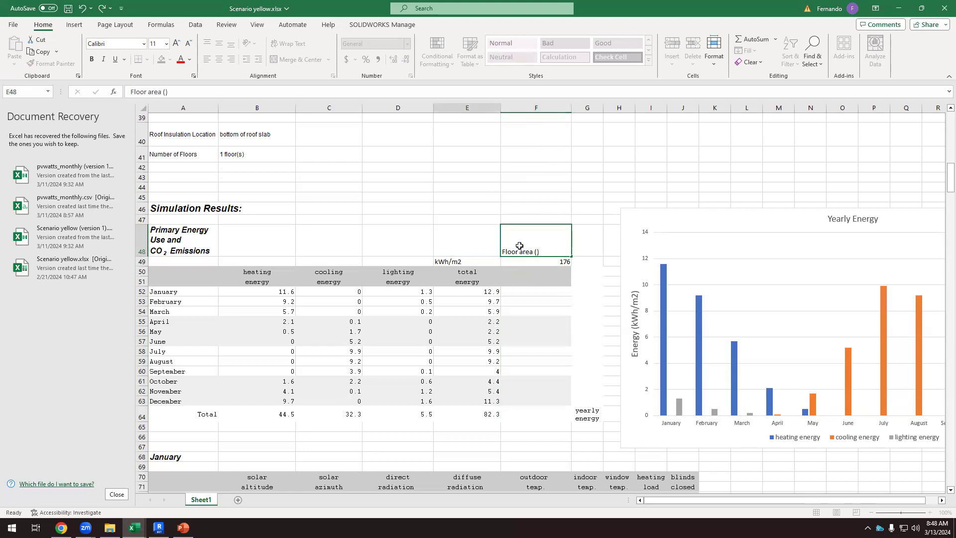
pyautogui.doubleClick(535, 253)
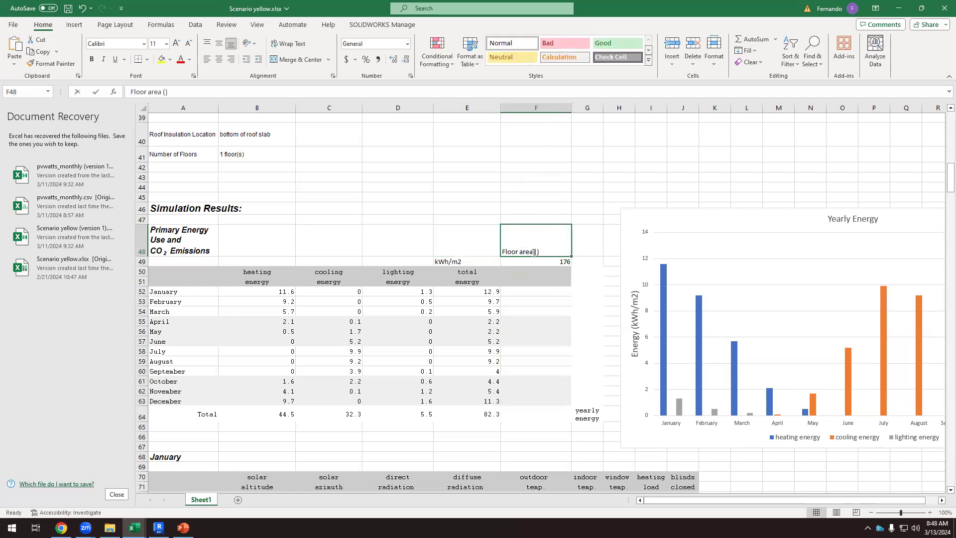
pyautogui.write('m2')
pyautogui.moveTo(549, 248); pyautogui.dragTo(576, 239)
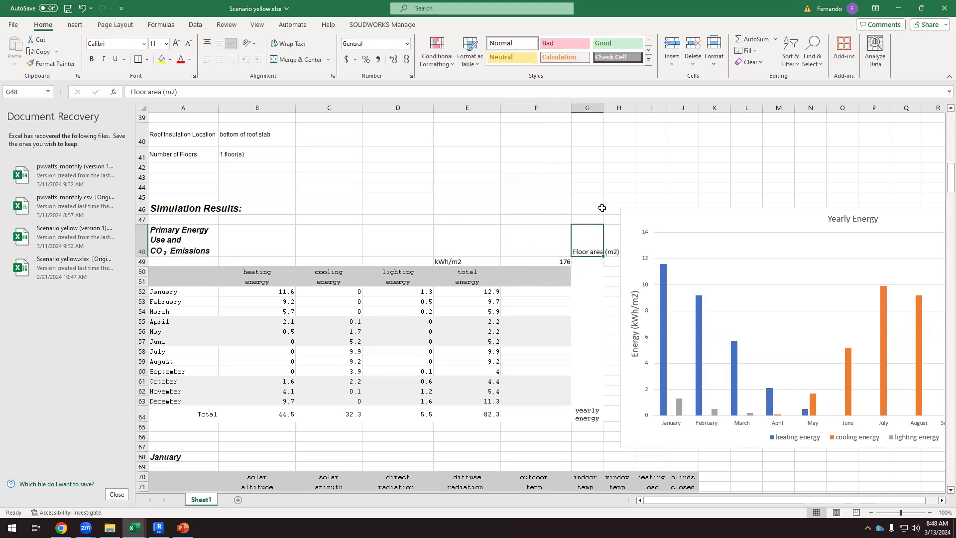
pyautogui.hotkey('ctrl', 'c')
pyautogui.click(542, 242)
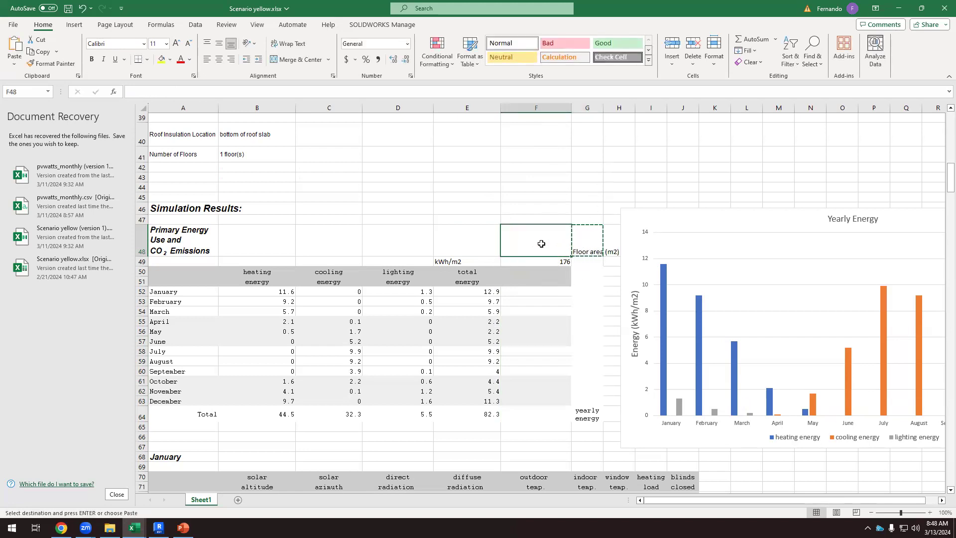
pyautogui.hotkey('ctrl', 'v')
pyautogui.click(568, 264)
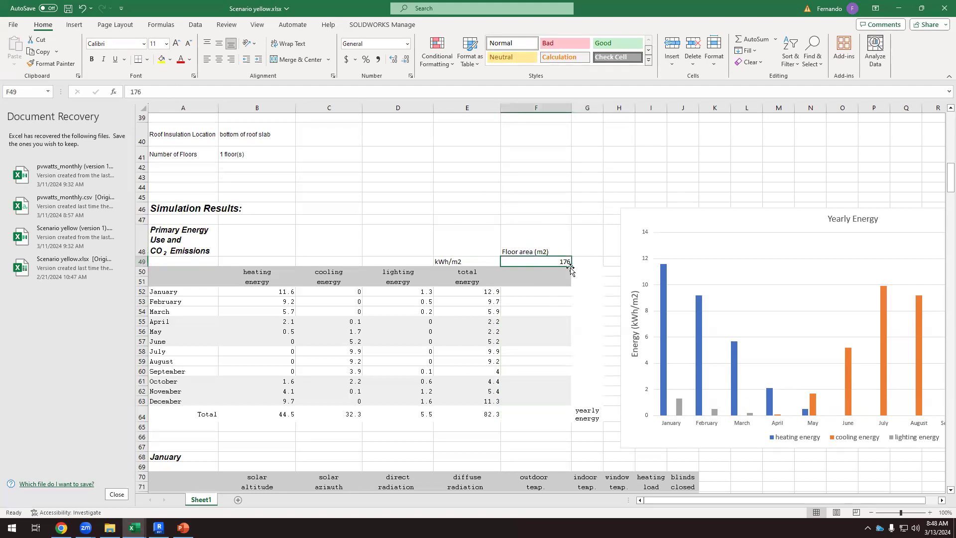
# Widen column G so the yearly energy label fits on one line.
pyautogui.moveTo(603, 109); pyautogui.dragTo(630, 110)
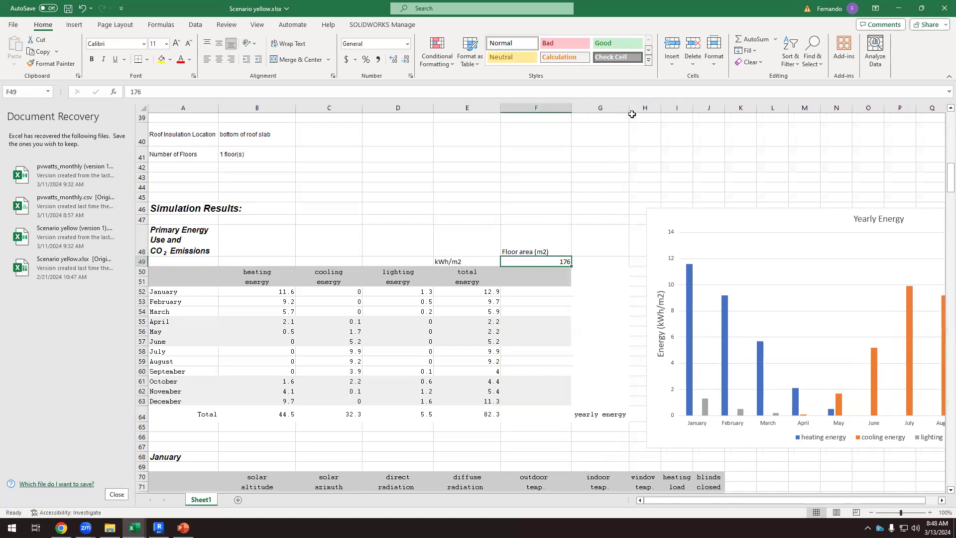
pyautogui.click(593, 244)
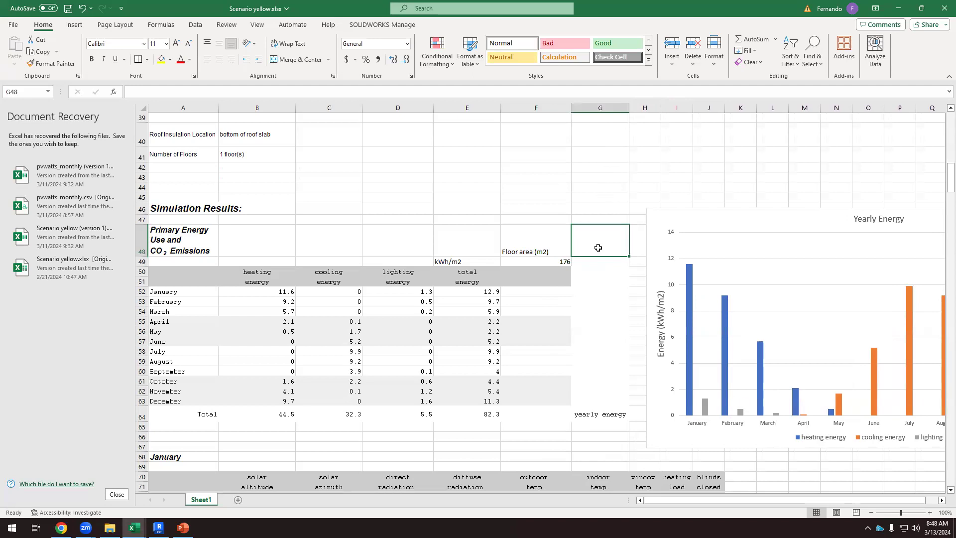
pyautogui.write('E')
pyautogui.press('Escape')
# Try to copy the two-row total energy heading into column G beside the table.
pyautogui.moveTo(481, 272); pyautogui.dragTo(482, 282)
pyautogui.hotkey('ctrl', 'c')
pyautogui.click(600, 277)
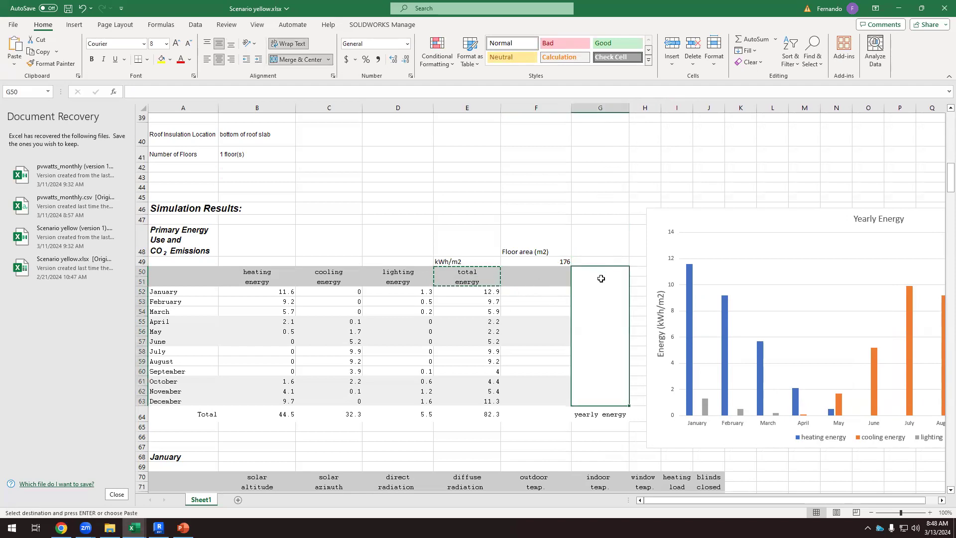
pyautogui.click(556, 273)
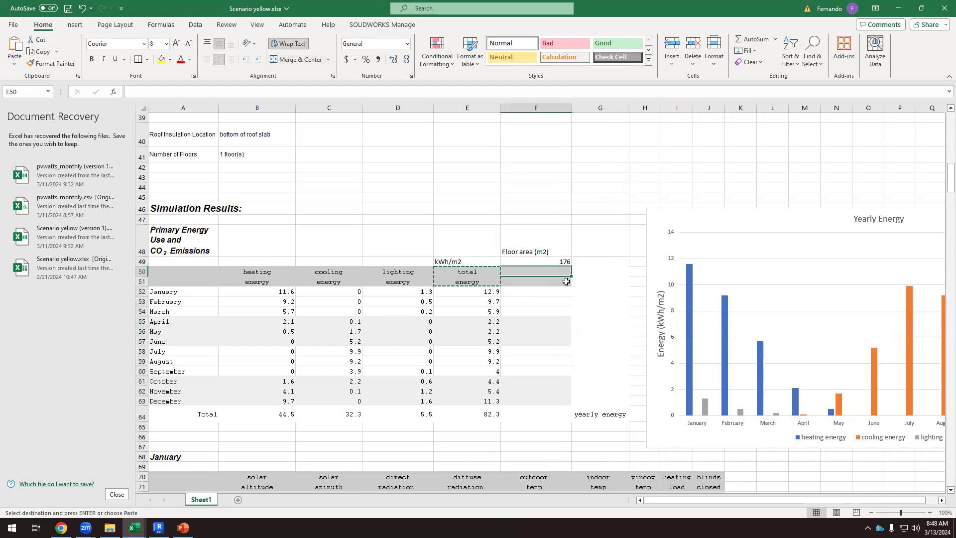
pyautogui.moveTo(564, 282)
pyautogui.mouseDown()
pyautogui.moveTo(562, 272)
pyautogui.moveTo(574, 284)
pyautogui.moveTo(599, 284)
pyautogui.moveTo(560, 271)
pyautogui.mouseUp()
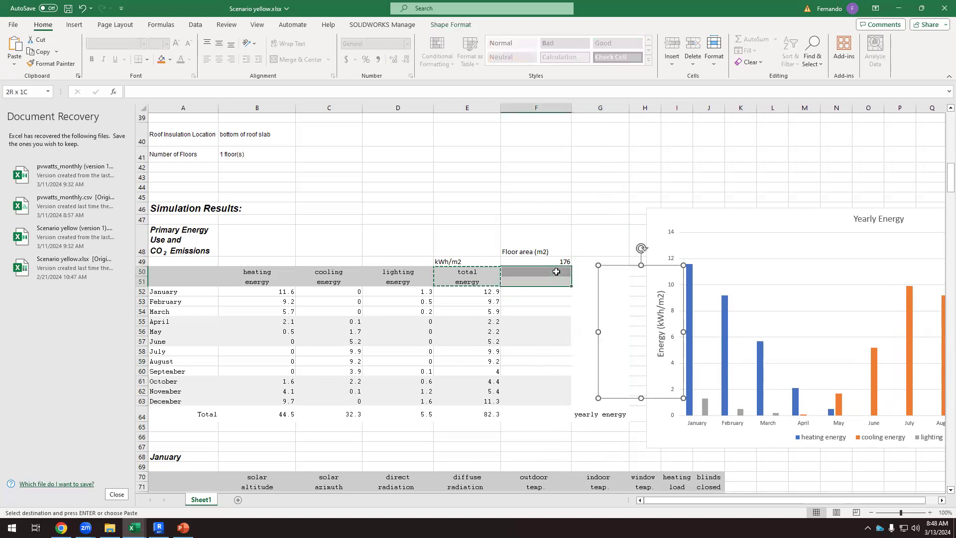
pyautogui.click(572, 288)
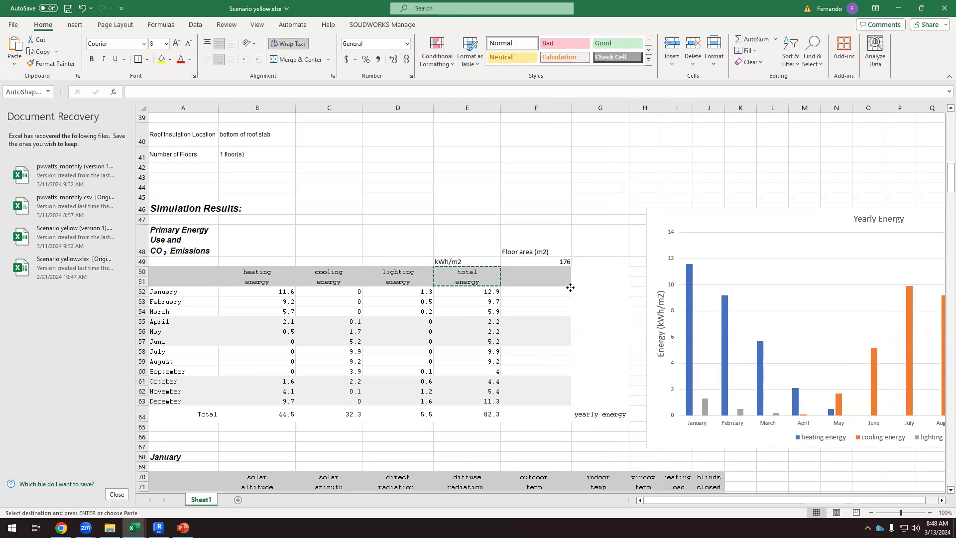
pyautogui.scroll(-3, 617, 228)
pyautogui.click(622, 232)
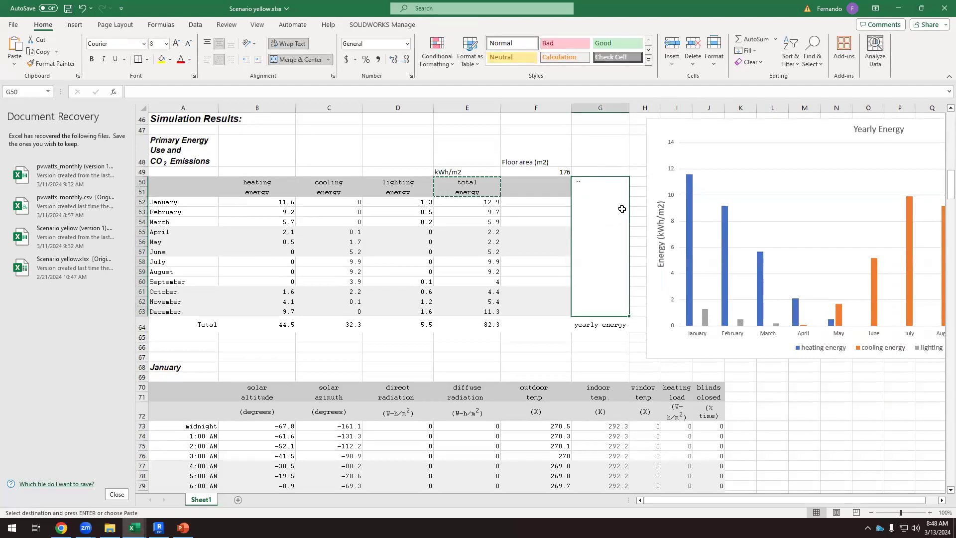
pyautogui.click(611, 172)
pyautogui.click(605, 181)
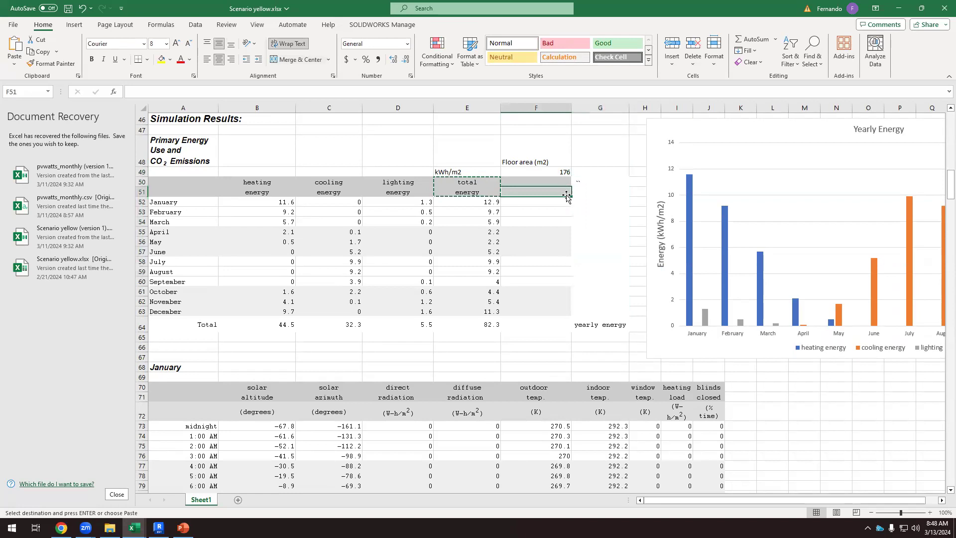
# Try to extend the gray header cells of column F into column G.
pyautogui.click(573, 195)
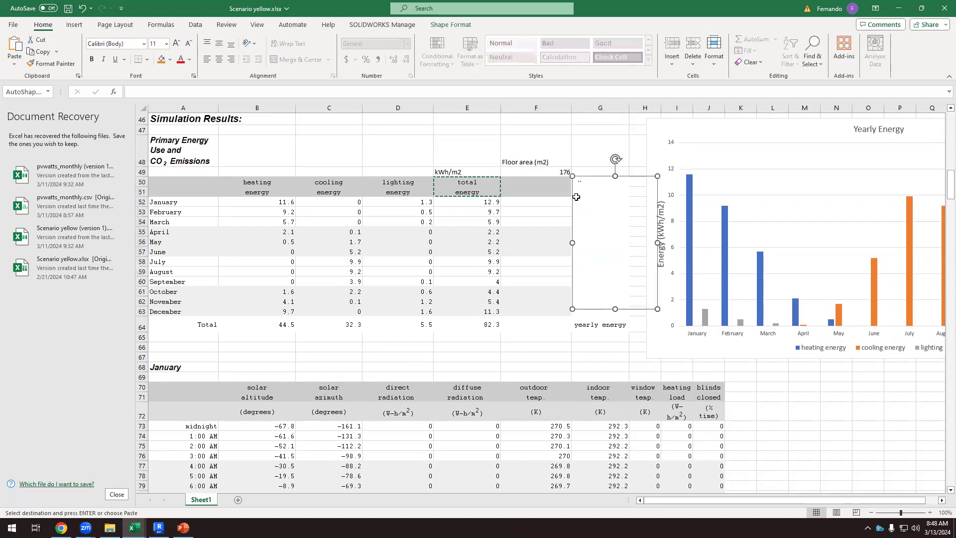
pyautogui.click(560, 193)
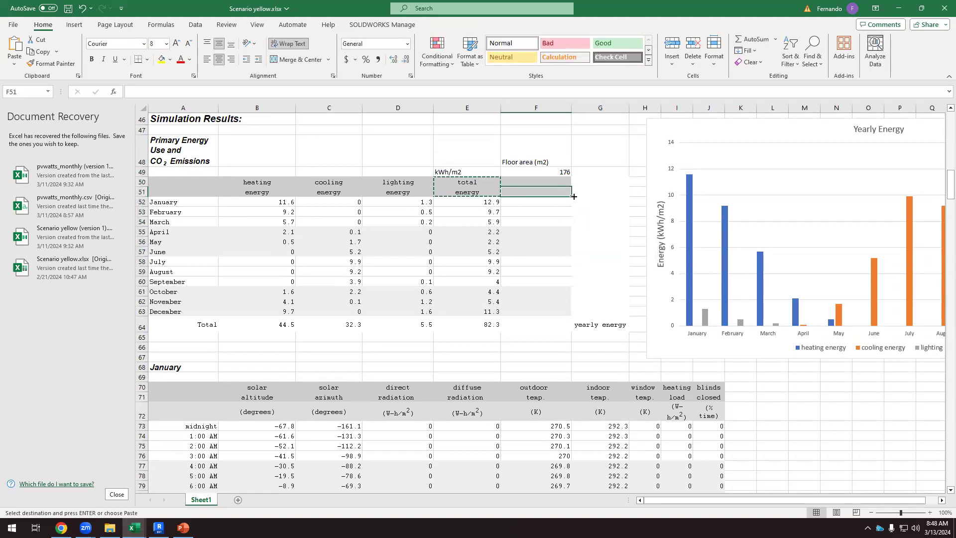
pyautogui.moveTo(572, 197); pyautogui.dragTo(609, 200)
pyautogui.click(482, 293)
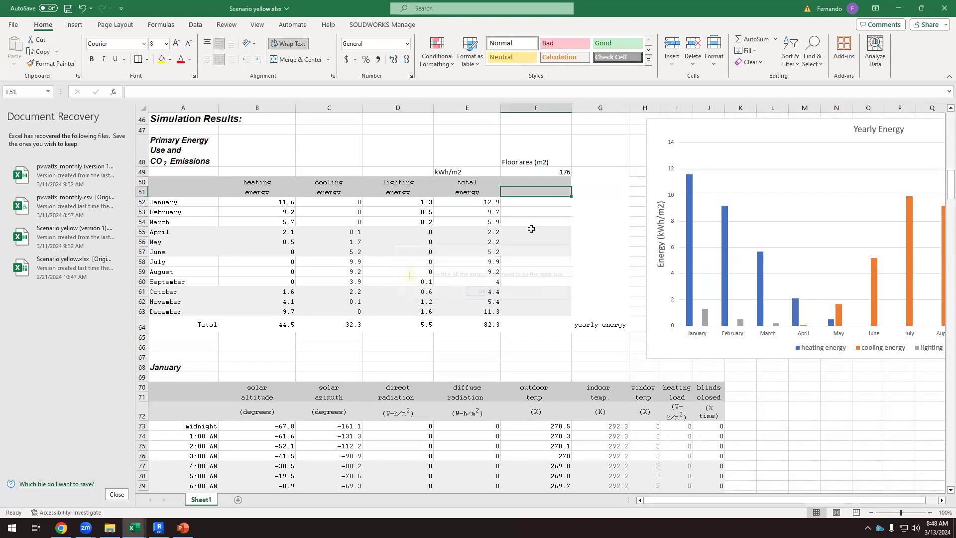
pyautogui.moveTo(560, 179); pyautogui.dragTo(608, 205)
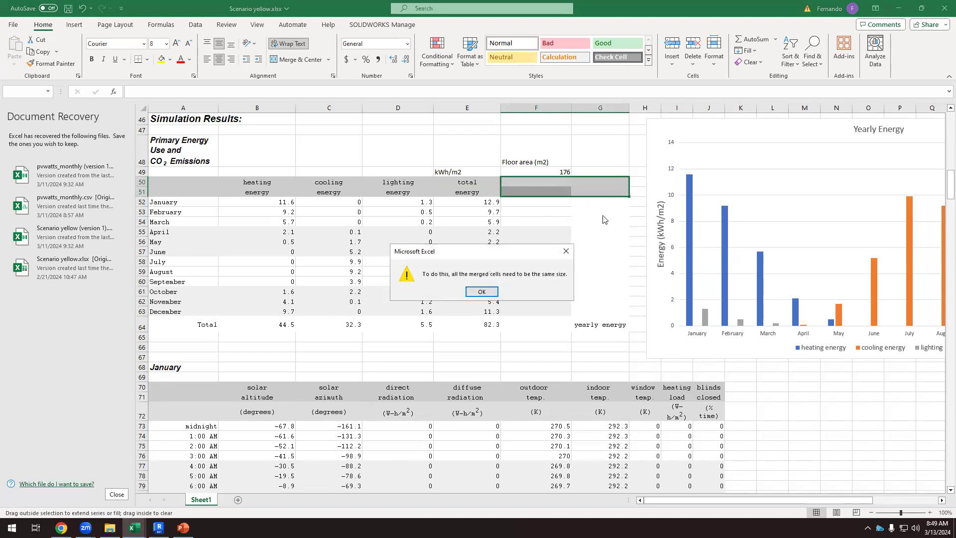
pyautogui.click(490, 291)
# Unmerge the merged block G50:G63 next to the monthly table.
pyautogui.click(609, 193)
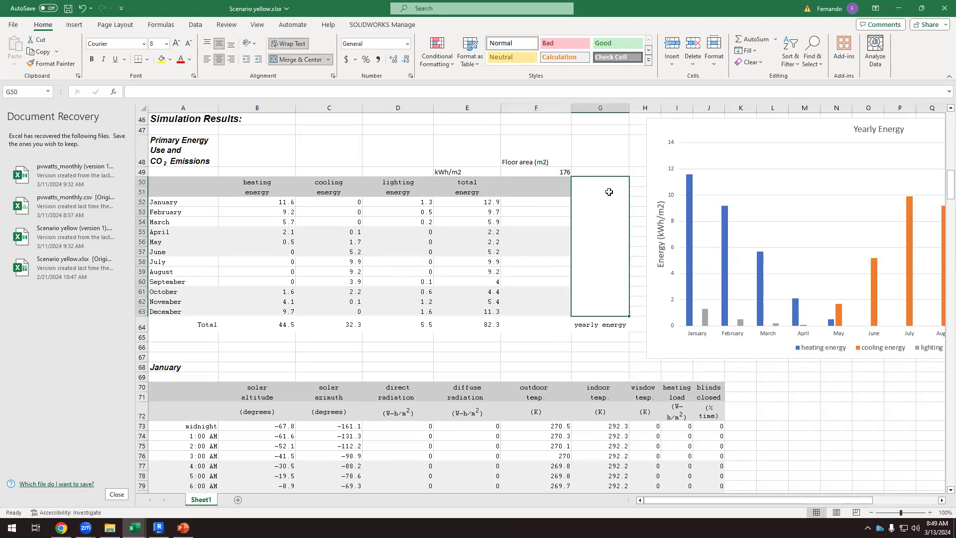
pyautogui.click(301, 59)
pyautogui.click(599, 198)
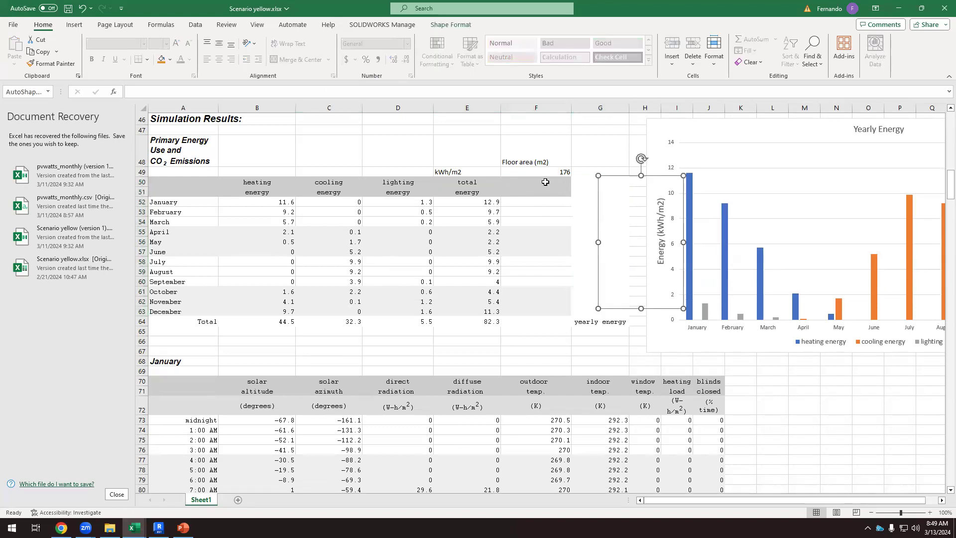
# Copy the blank gray header cells F50:F51 onto G50:G51.
pyautogui.click(544, 181)
pyautogui.moveTo(543, 181); pyautogui.dragTo(587, 189)
pyautogui.click(608, 182)
pyautogui.hotkey('ctrl', 'c')
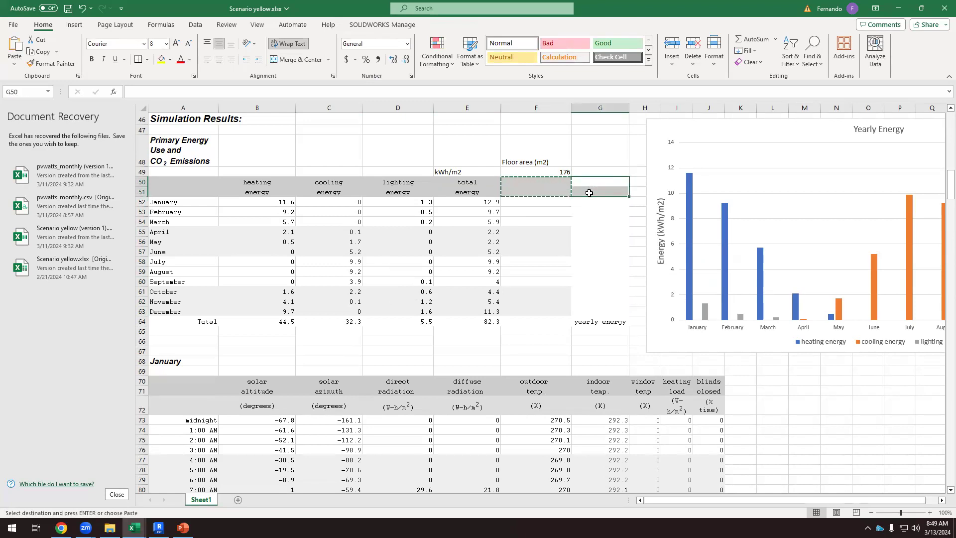
pyautogui.hotkey('ctrl', 'v')
# Copy the total energy heading from E50:E51 into G50:G51.
pyautogui.moveTo(474, 184); pyautogui.dragTo(476, 191)
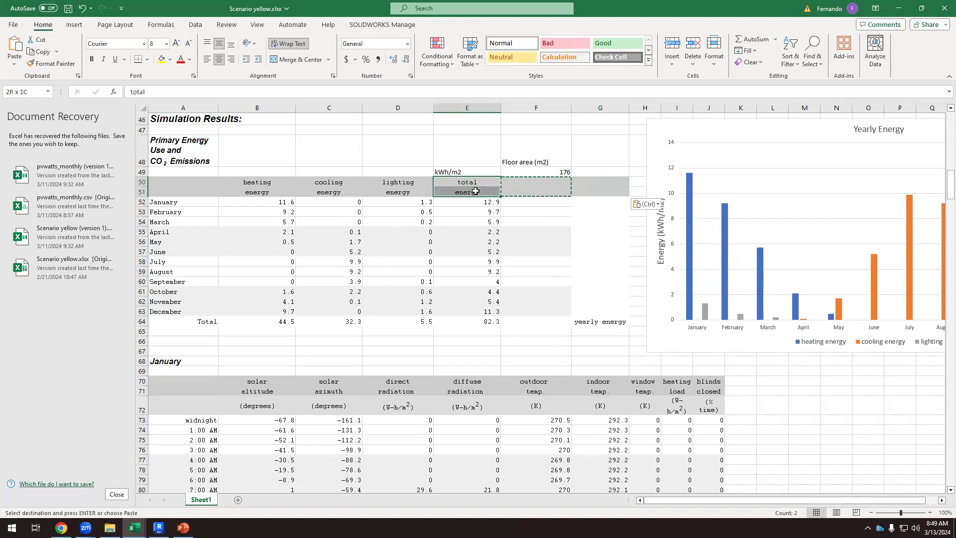
pyautogui.hotkey('ctrl', 'c')
pyautogui.moveTo(608, 182); pyautogui.dragTo(607, 187)
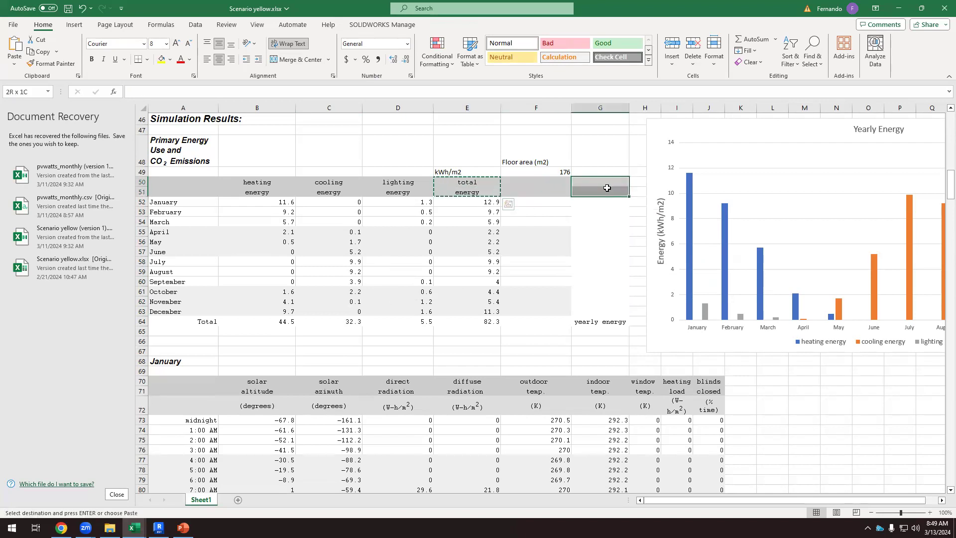
pyautogui.hotkey('ctrl', 'v')
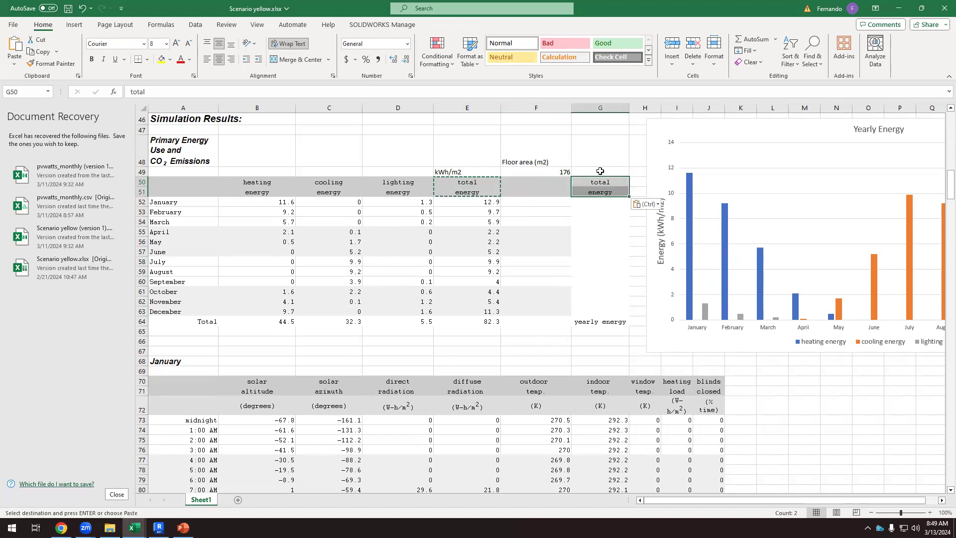
# Enter the unit kWh in G49 above the new total energy heading.
pyautogui.click(600, 171)
pyautogui.write('kW')
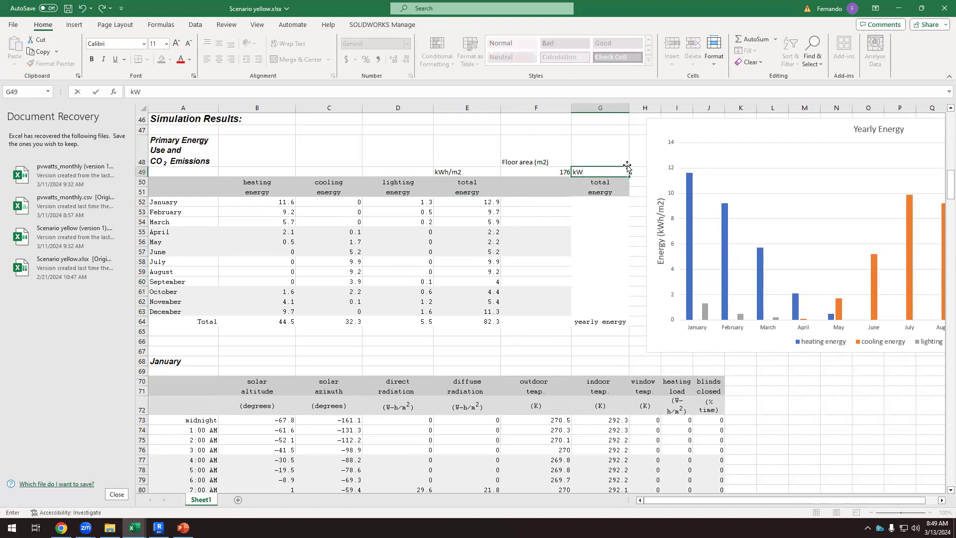
pyautogui.write('h')
pyautogui.click(611, 221)
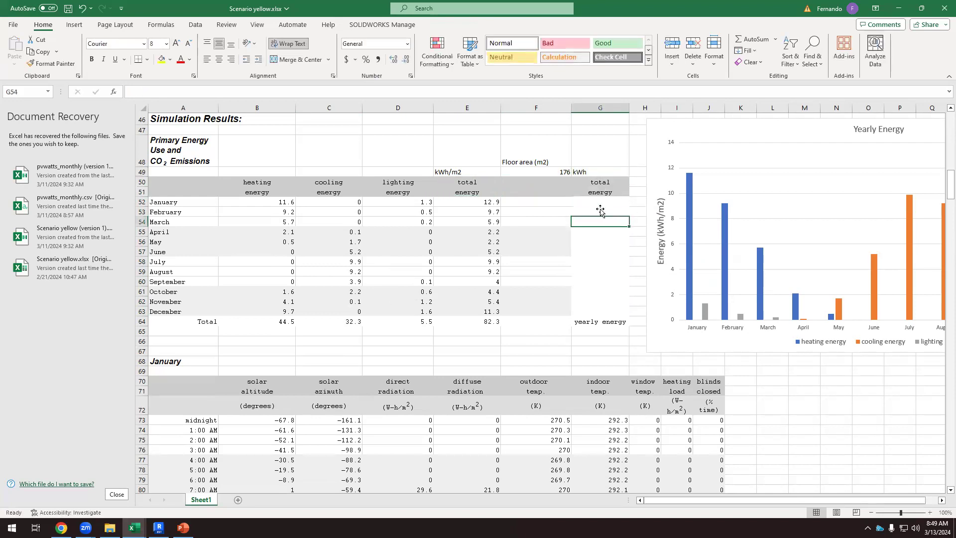
# Enter the floor area 176 in F52 and fill it down to F63 for every month.
pyautogui.click(544, 203)
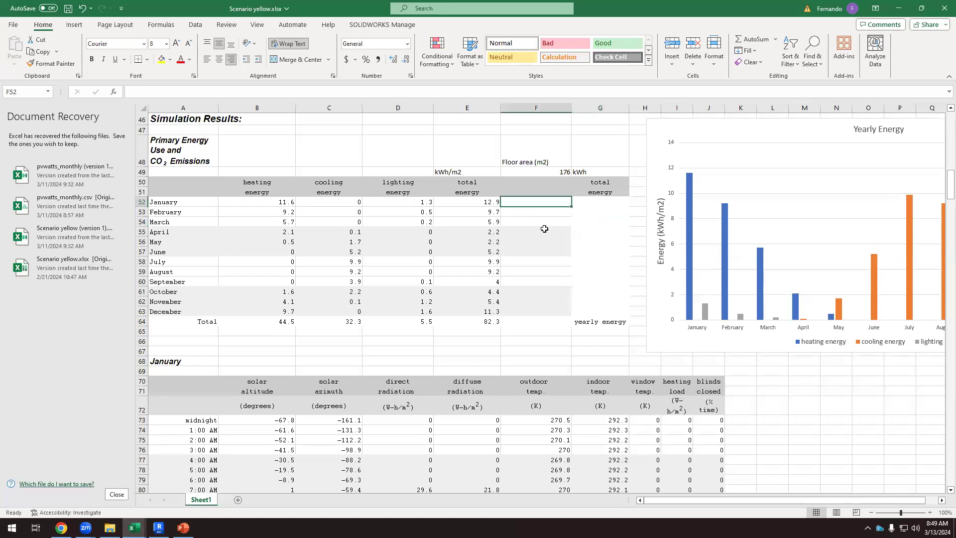
pyautogui.write('176')
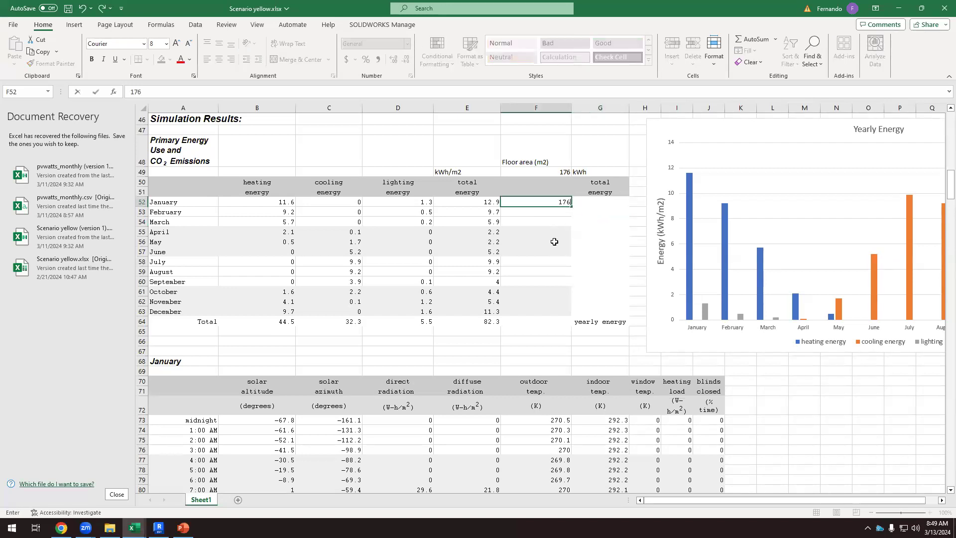
pyautogui.click(553, 241)
pyautogui.click(570, 204)
pyautogui.moveTo(572, 206); pyautogui.dragTo(578, 313)
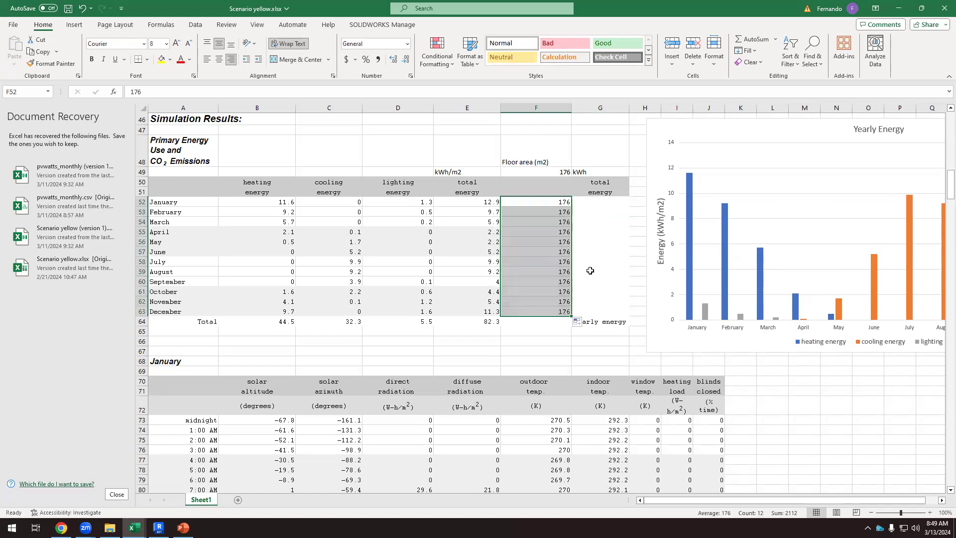
# Enter the formula =E52*F52 in G52 and fill it down to G63 to convert each month's total energy to kWh.
pyautogui.click(590, 271)
pyautogui.click(589, 204)
pyautogui.click(170, 91)
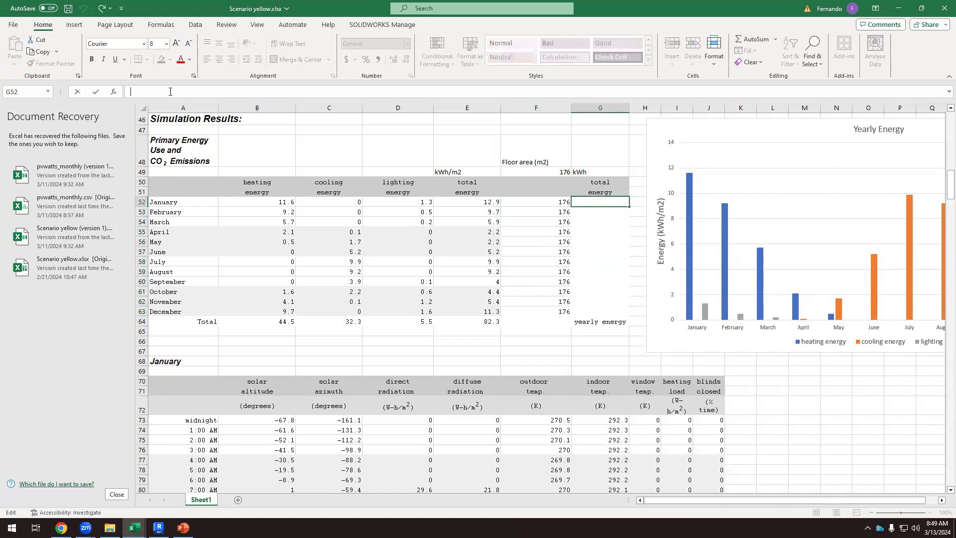
pyautogui.write('=')
pyautogui.click(454, 205)
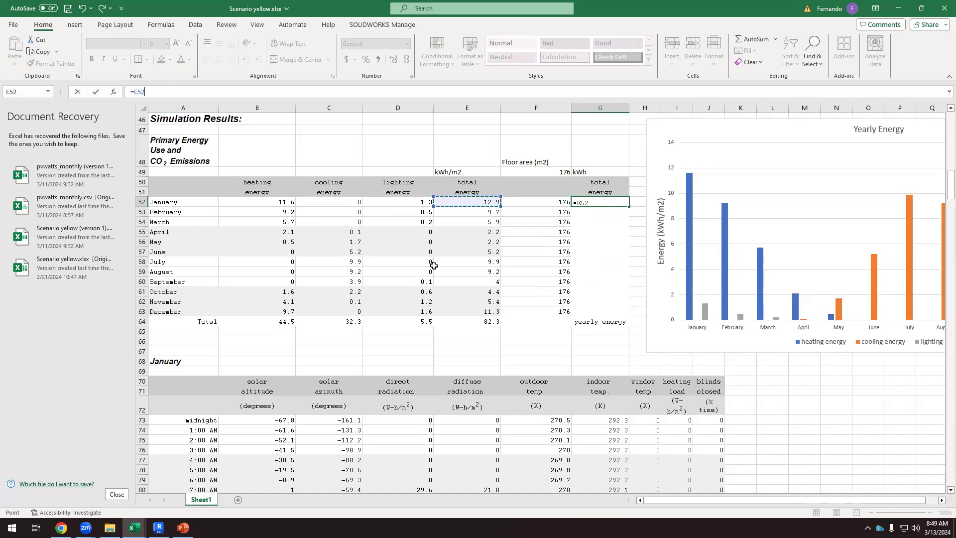
pyautogui.write('*')
pyautogui.click(539, 202)
pyautogui.hotkey('ctrl', 'Return')
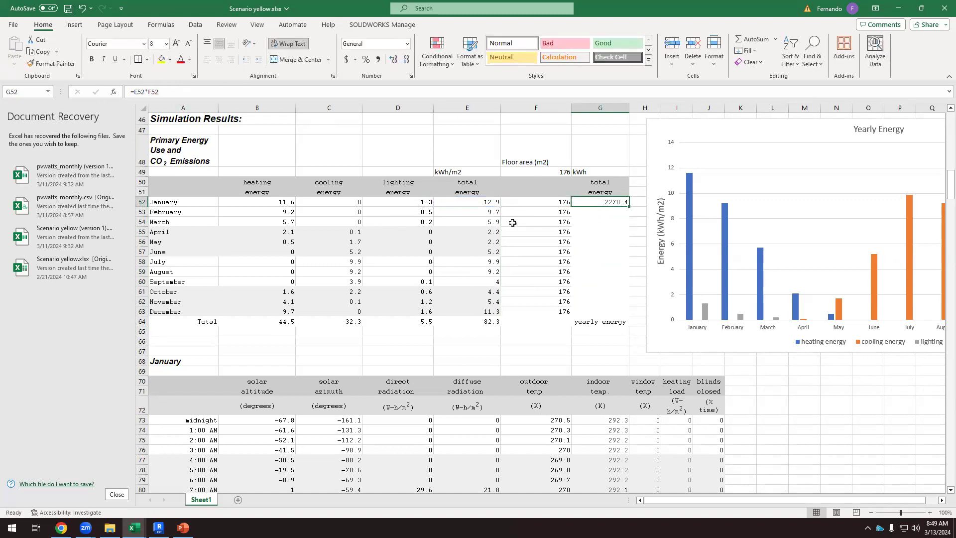
pyautogui.moveTo(629, 208); pyautogui.dragTo(621, 314)
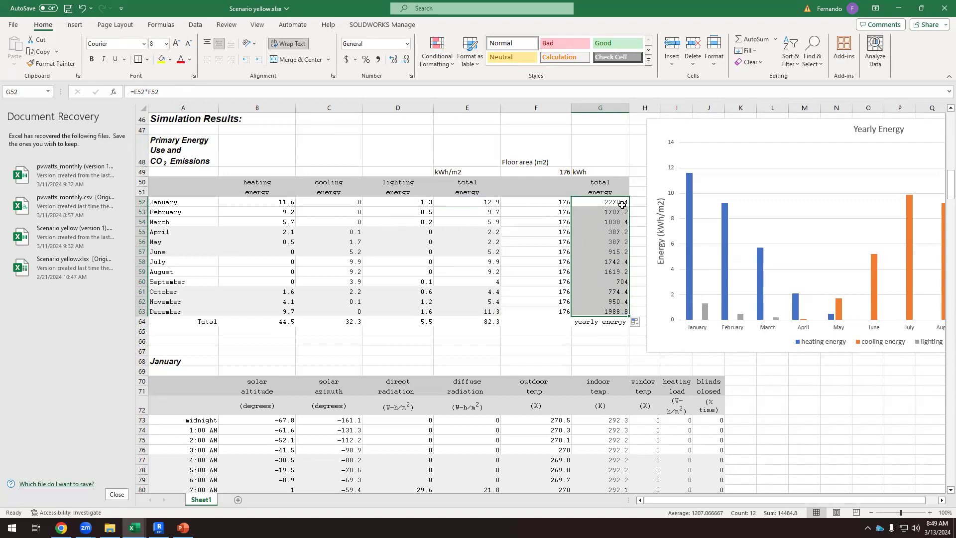
# Right-align the kWh unit label in G49 above the total energy heading.
pyautogui.click(590, 172)
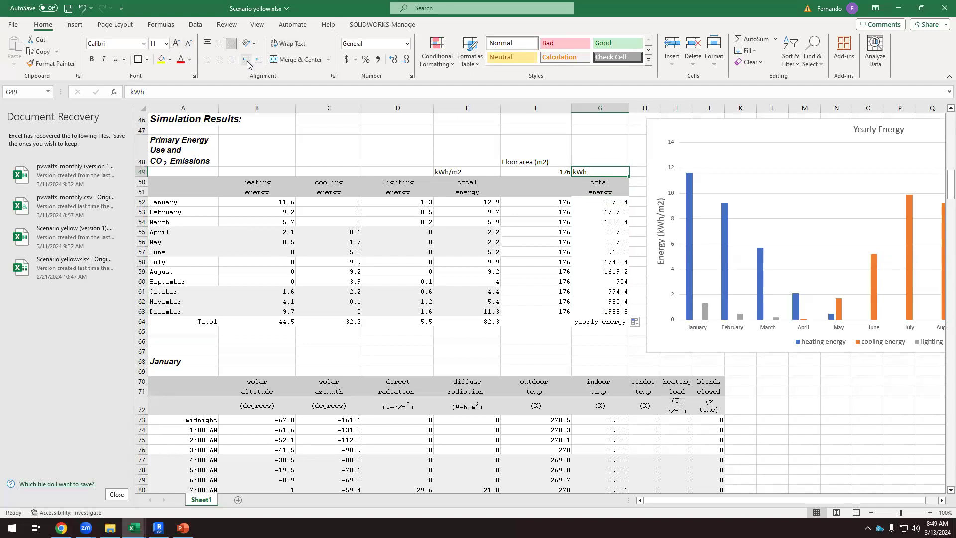
pyautogui.click(231, 59)
pyautogui.click(557, 141)
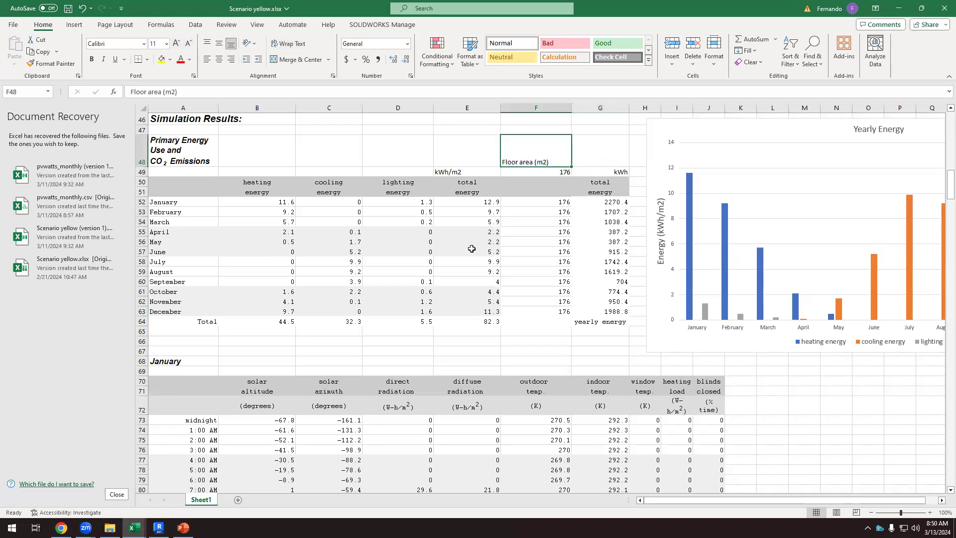
# Move the Yearly Energy chart further away from the monthly table, starting near column K, to clear space beside column G.
pyautogui.scroll(-1, 472, 246)
pyautogui.scroll(3, 518, 282)
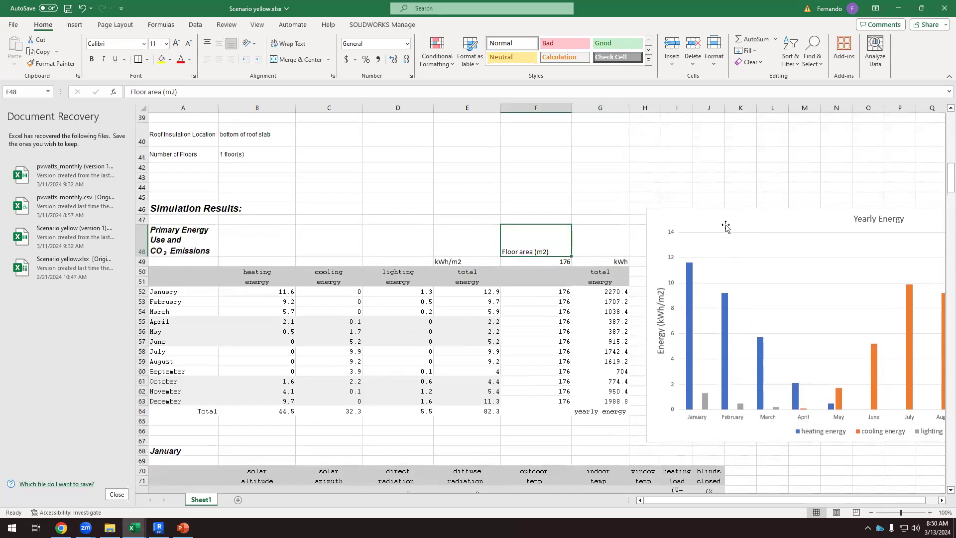
pyautogui.click(729, 229)
pyautogui.moveTo(747, 199); pyautogui.dragTo(827, 132)
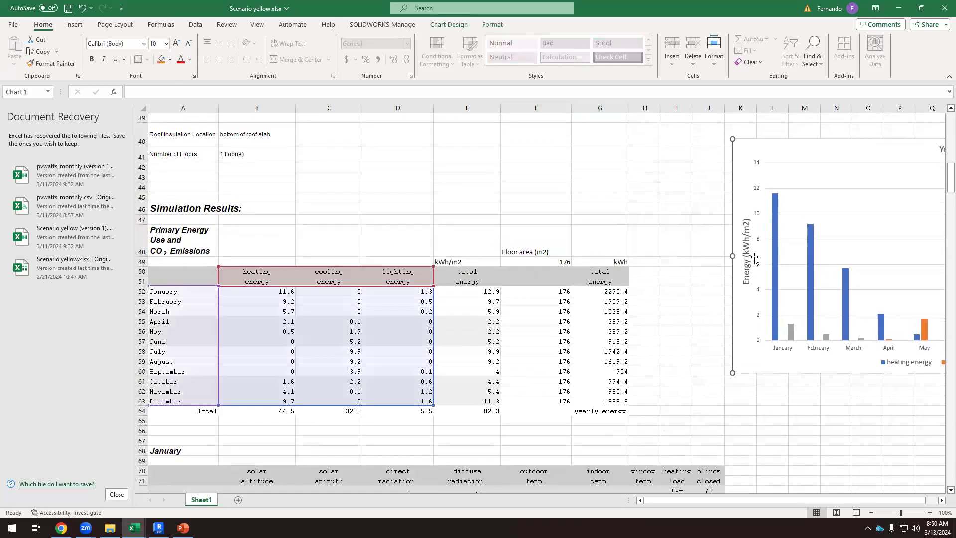
pyautogui.scroll(-1, 645, 255)
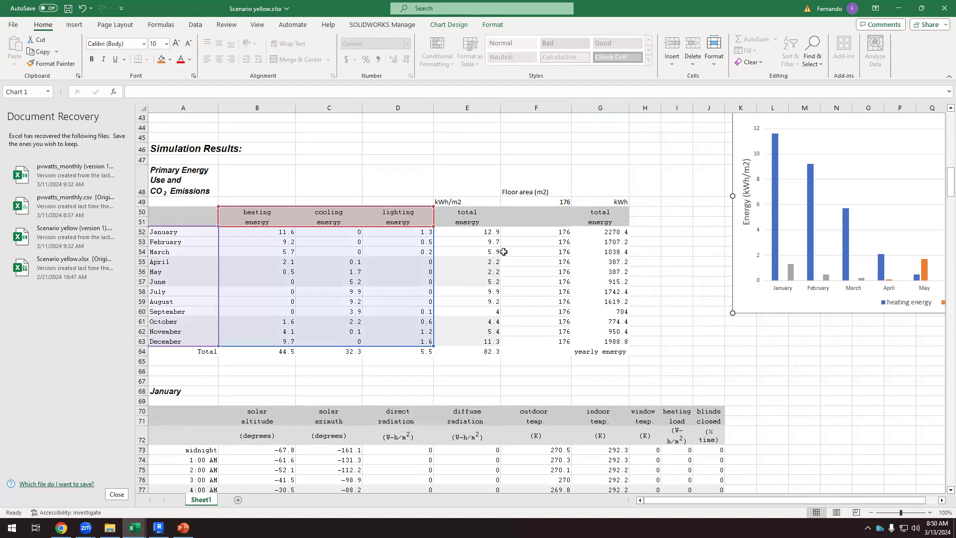
# Try to paste the AC System Output (kWh) column D33:D45 from pvwatts_monthly (1).csv into a widened column H from H49.
pyautogui.moveTo(133, 528)
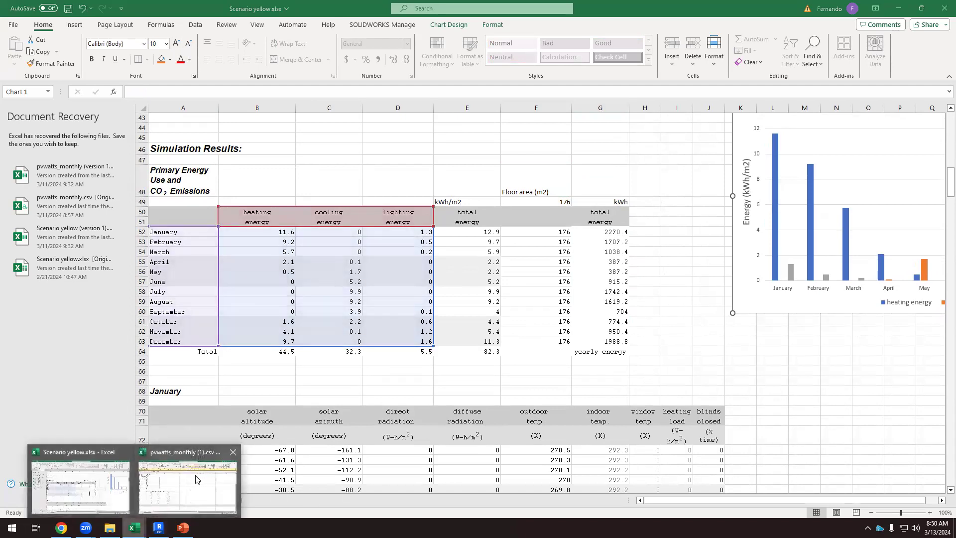
pyautogui.click(196, 480)
pyautogui.click(280, 325)
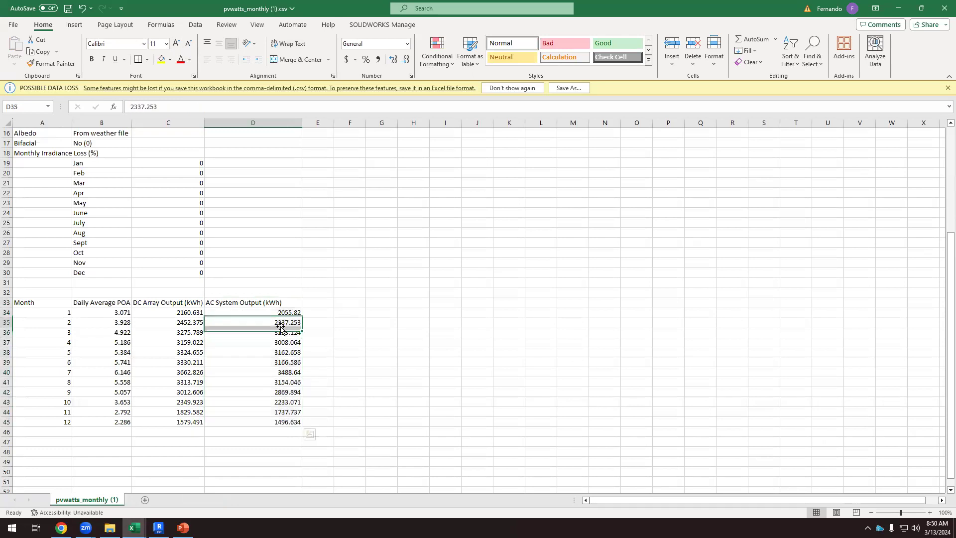
pyautogui.moveTo(274, 302); pyautogui.dragTo(272, 423)
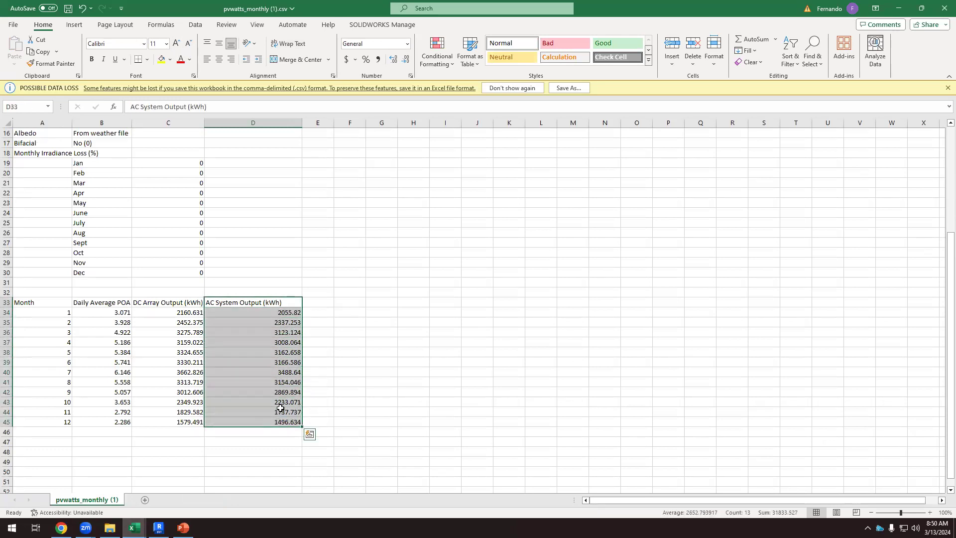
pyautogui.hotkey('ctrl', 'c')
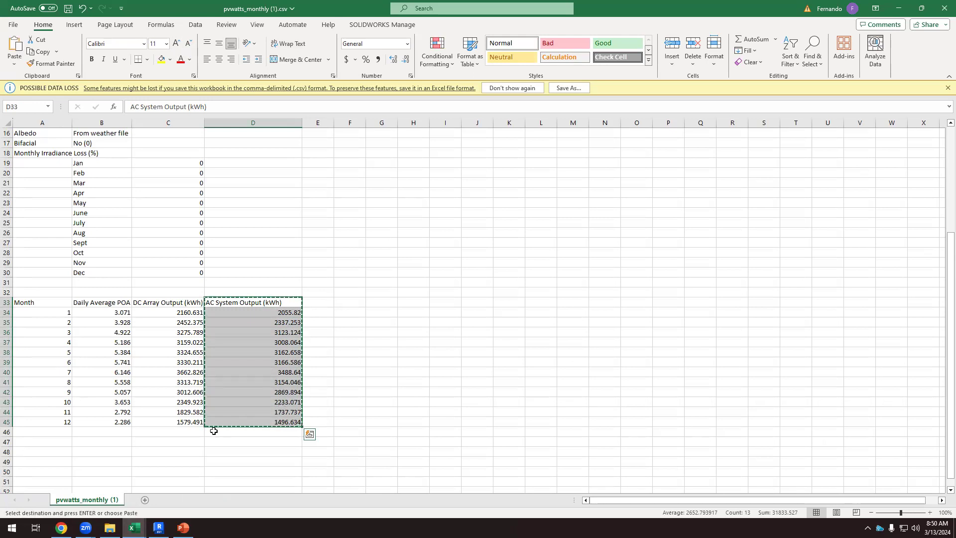
pyautogui.moveTo(134, 528)
pyautogui.click(114, 482)
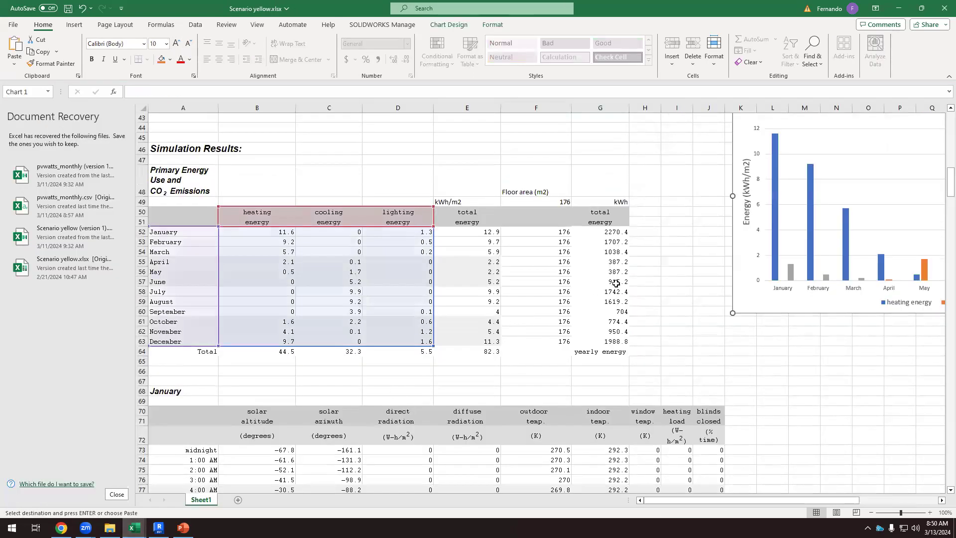
pyautogui.moveTo(661, 108); pyautogui.dragTo(700, 115)
pyautogui.click(663, 202)
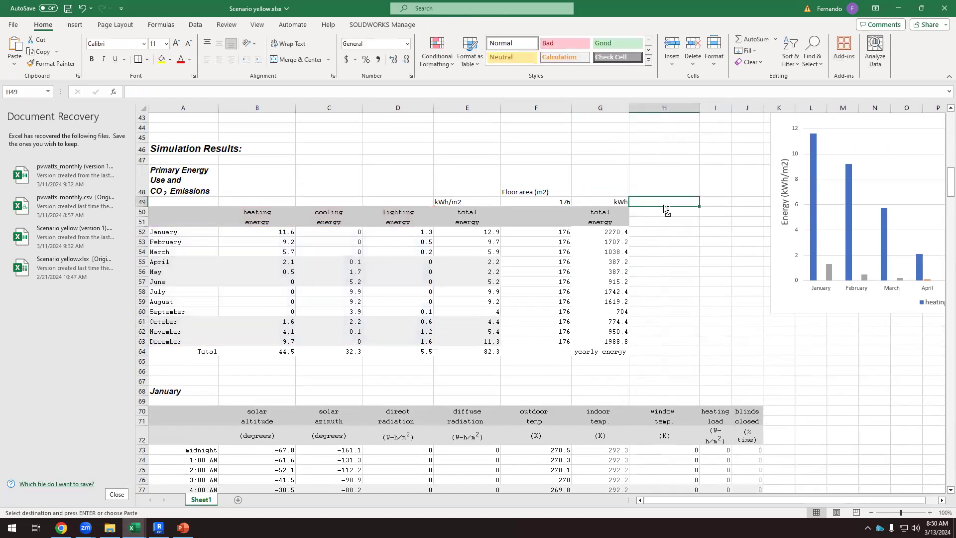
pyautogui.hotkey('ctrl', 'v')
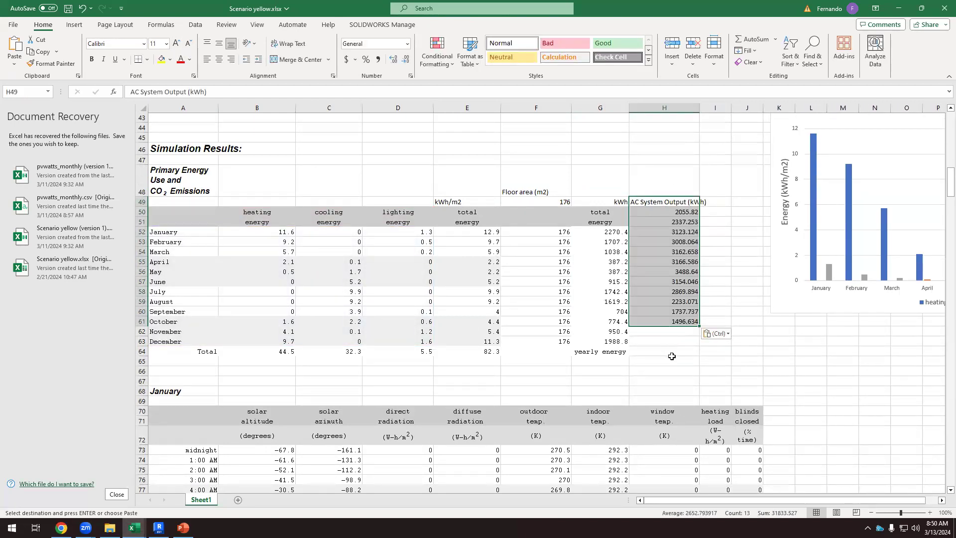
pyautogui.hotkey('ctrl', 'z')
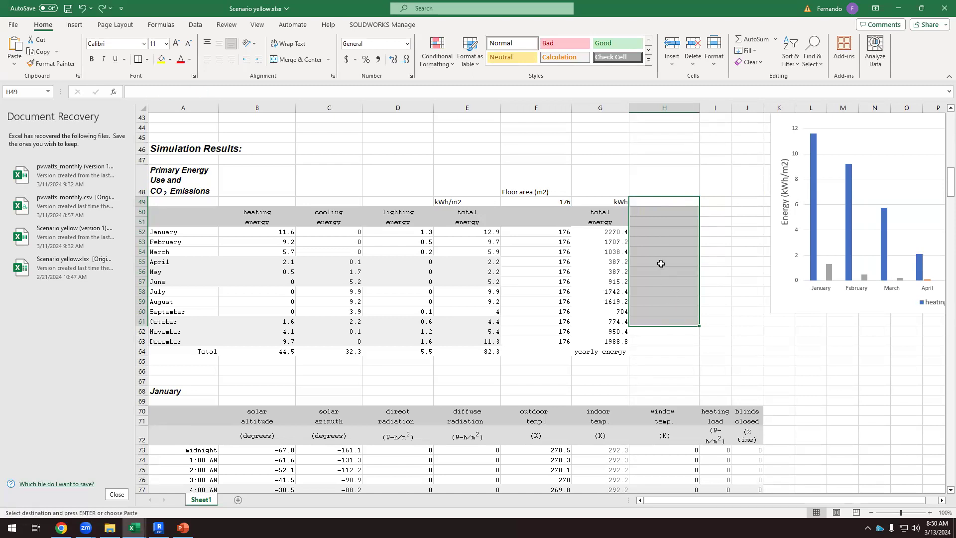
# Copy the AC System Output (kWh) column D33:D45 from pvwatts_monthly (1).csv and paste it from H51 in Scenario yellow.xlsx, aligned with the months.
pyautogui.click(652, 232)
pyautogui.click(649, 223)
pyautogui.hotkey('ctrl', 'c')
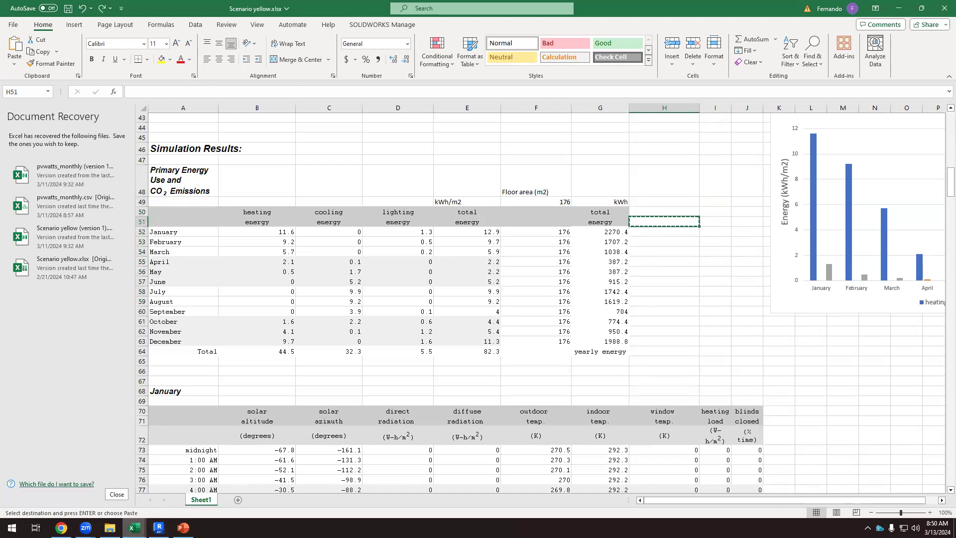
pyautogui.moveTo(134, 528)
pyautogui.click(187, 481)
pyautogui.click(260, 302)
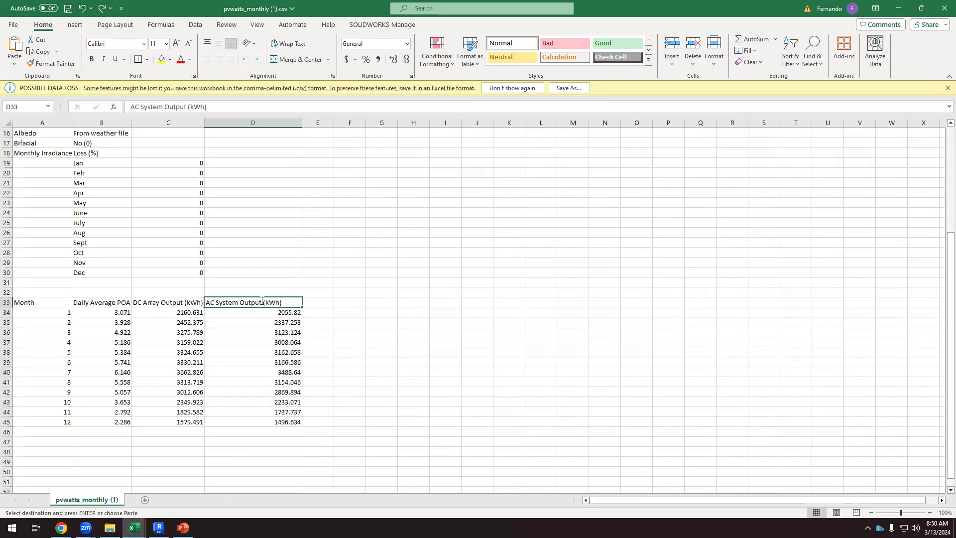
pyautogui.click(260, 353)
pyautogui.moveTo(262, 424); pyautogui.dragTo(267, 304)
pyautogui.hotkey('ctrl', 'c')
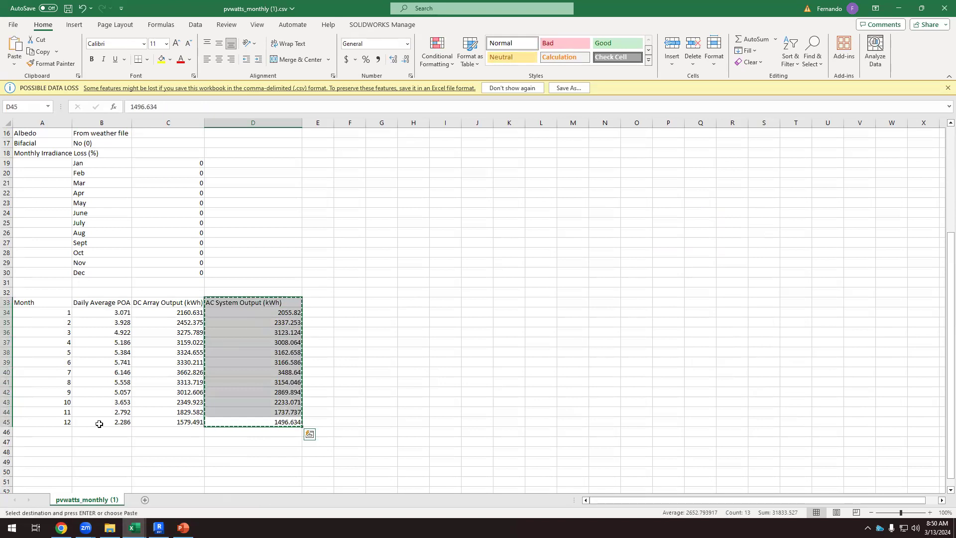
pyautogui.moveTo(133, 528)
pyautogui.click(110, 483)
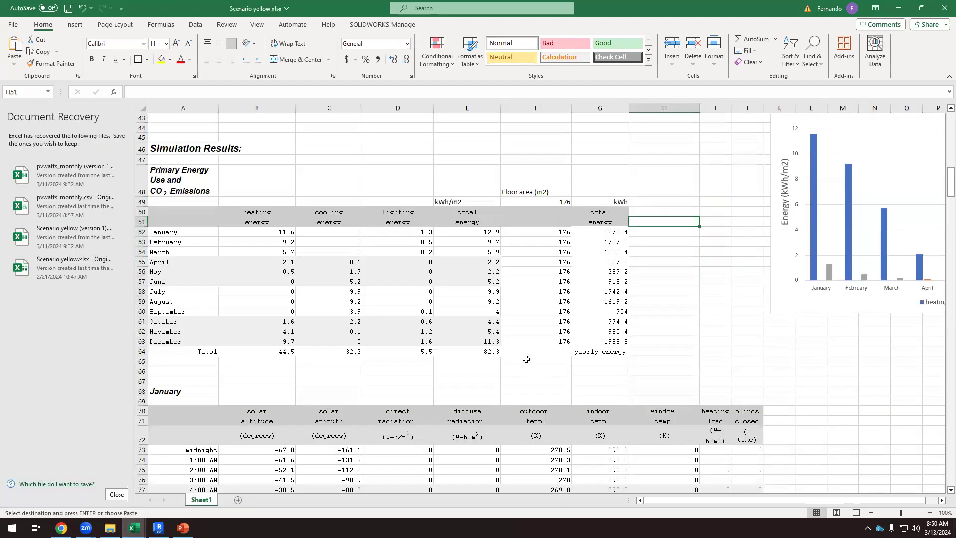
pyautogui.hotkey('ctrl', 'v')
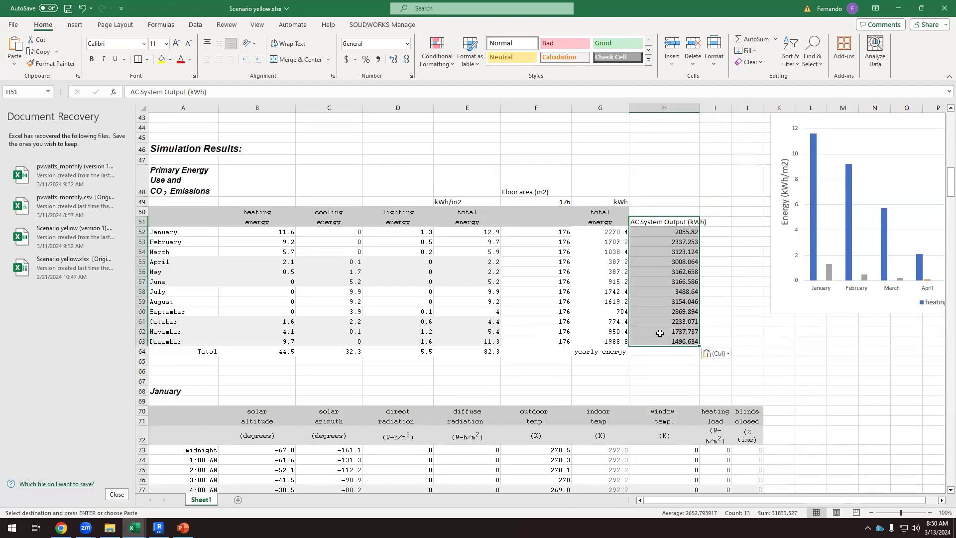
# Fit the width of column H to the AC System Output (kWh) heading.
pyautogui.click(665, 360)
pyautogui.click(681, 231)
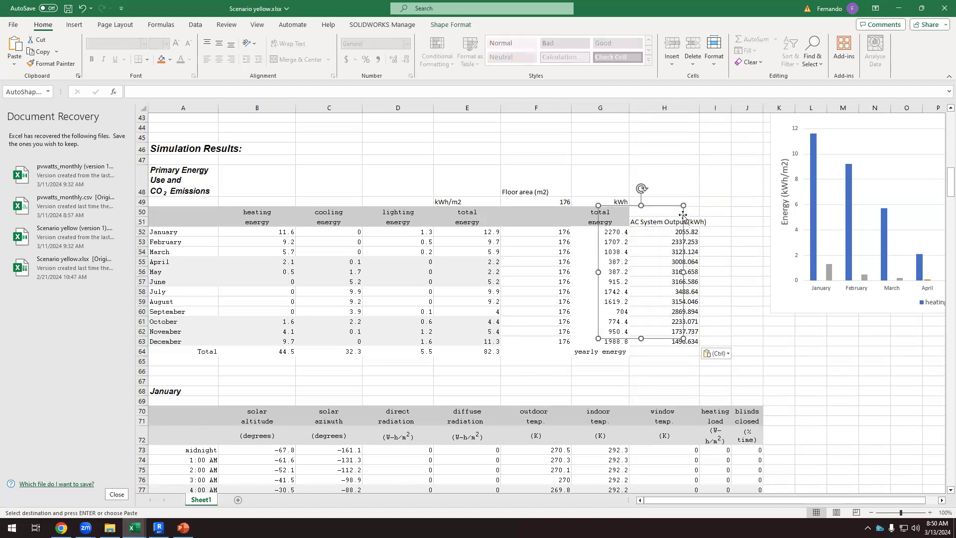
pyautogui.click(684, 231)
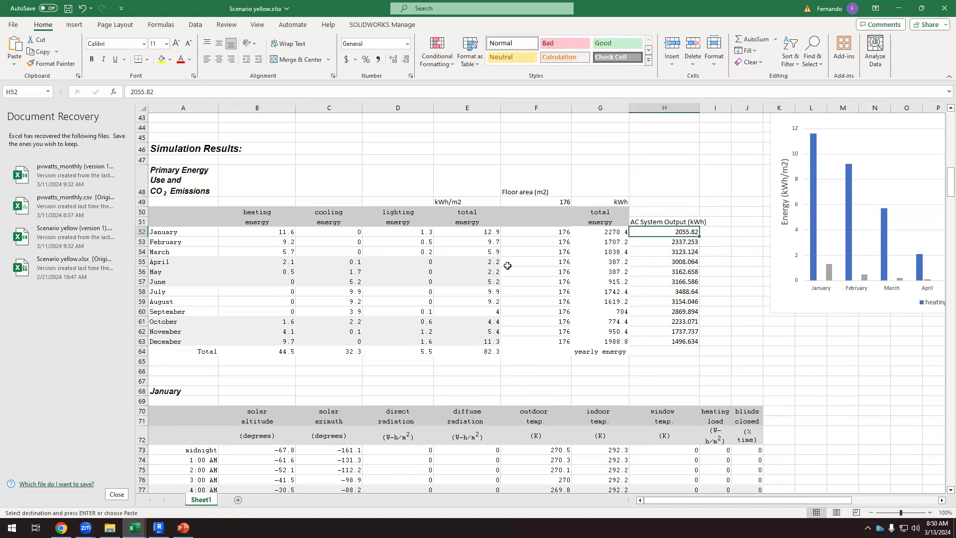
pyautogui.hotkey('ctrl', 'Down')
pyautogui.click(667, 223)
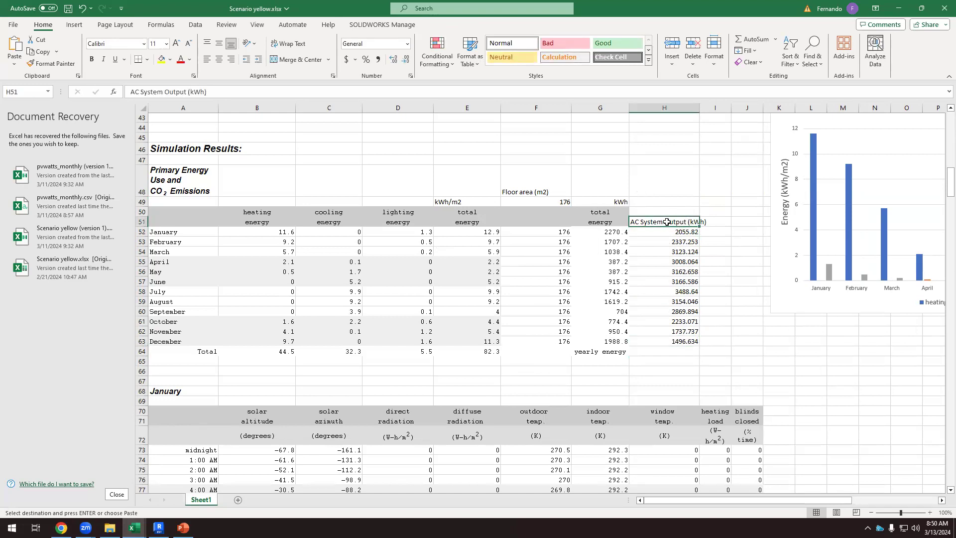
pyautogui.doubleClick(700, 108)
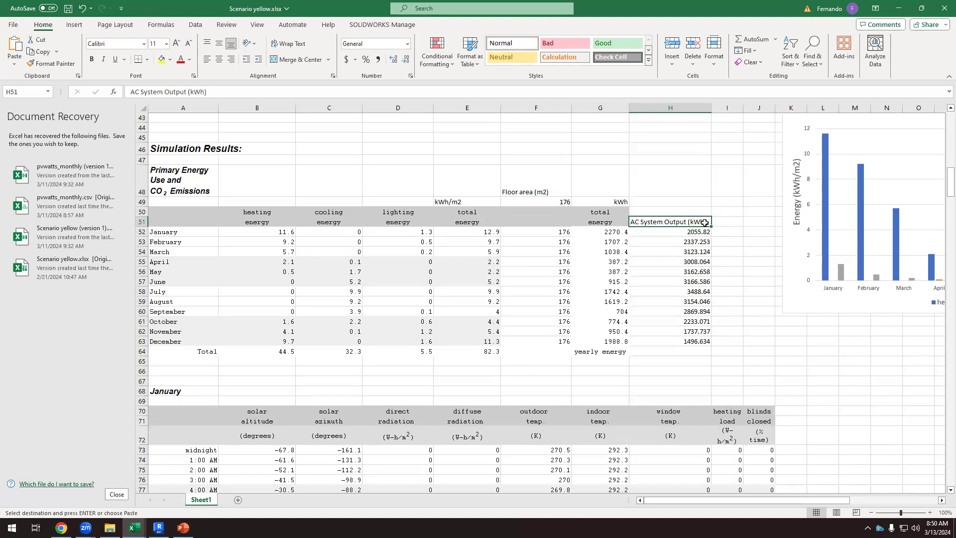
# Enter the heading PVwatts in H50 above the AC System Output (kWh) heading.
pyautogui.click(690, 212)
pyautogui.write('p')
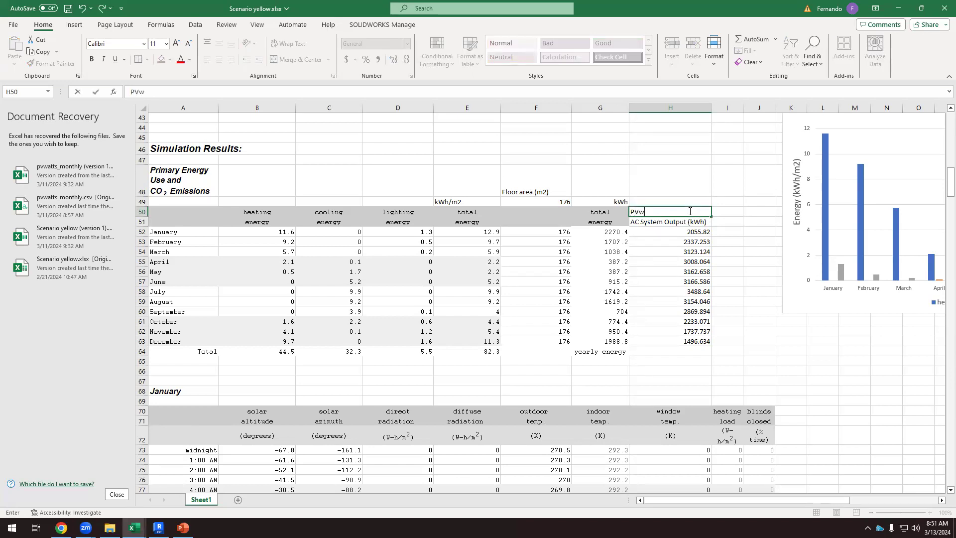
pyautogui.click(709, 186)
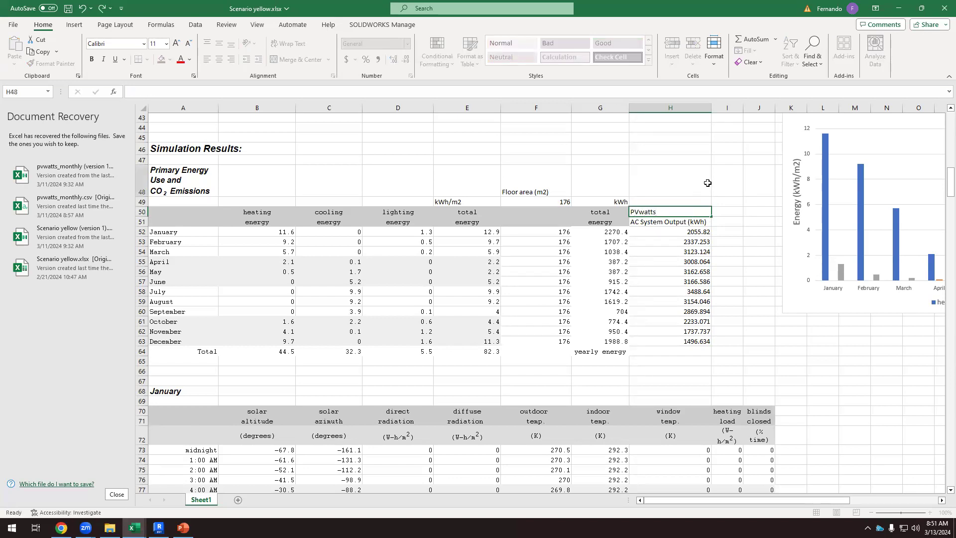
pyautogui.click(609, 203)
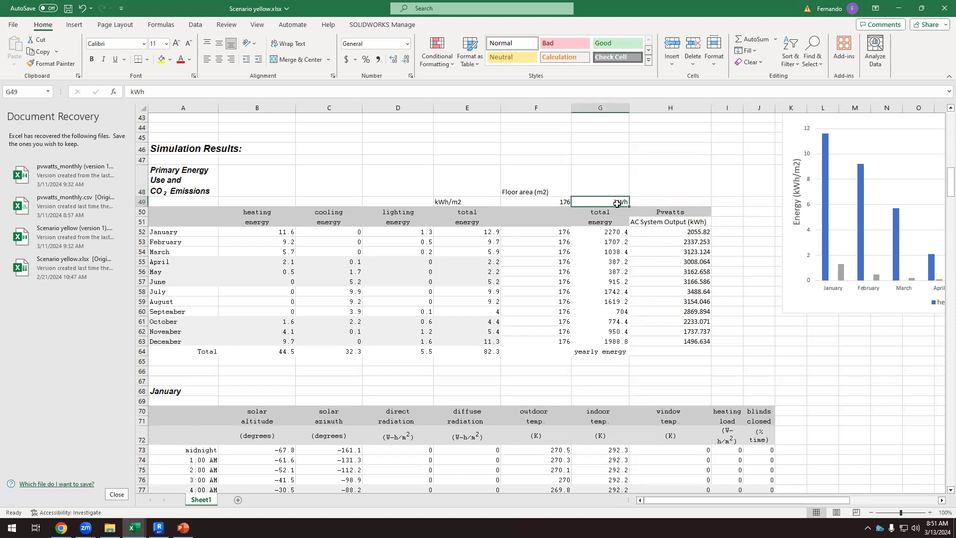
pyautogui.click(696, 222)
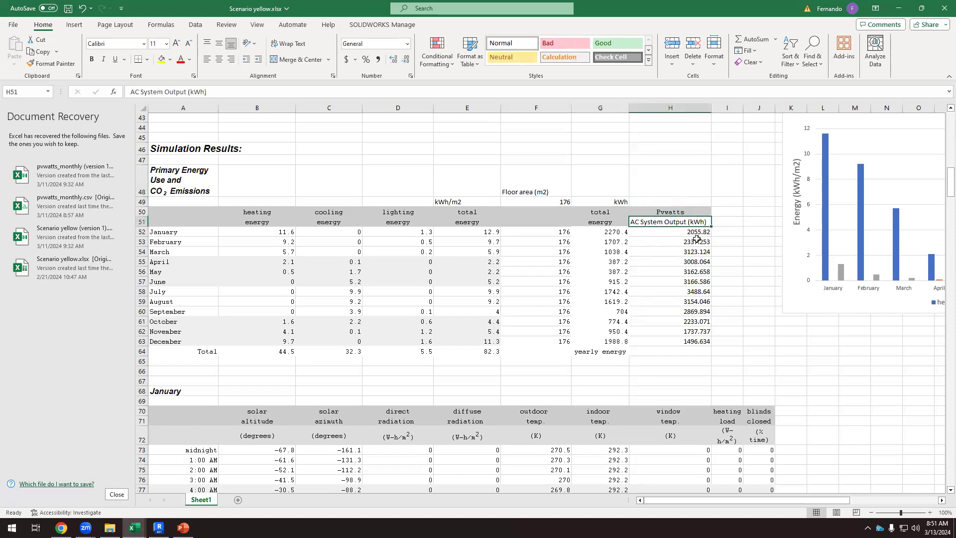
pyautogui.moveTo(612, 232); pyautogui.dragTo(610, 339)
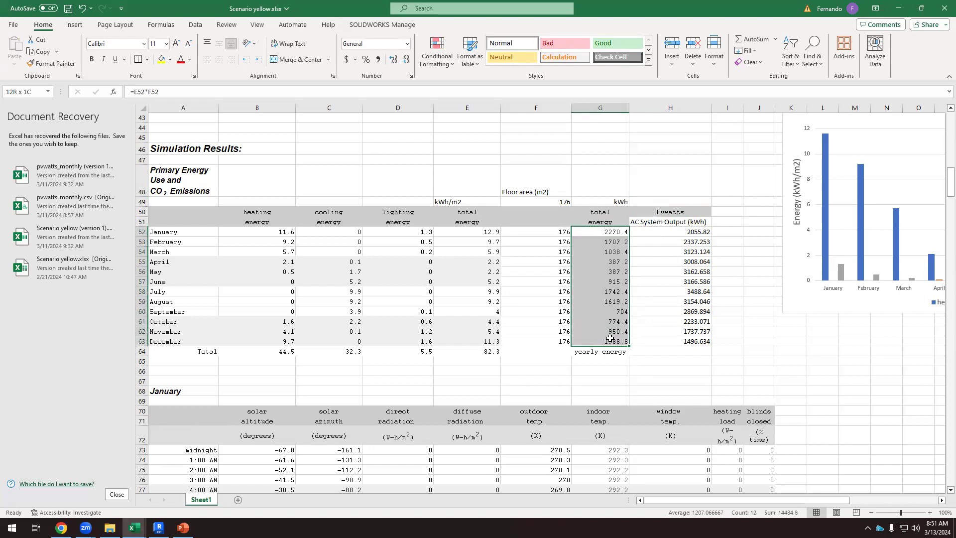
pyautogui.moveTo(693, 231); pyautogui.dragTo(689, 341)
pyautogui.click(600, 252)
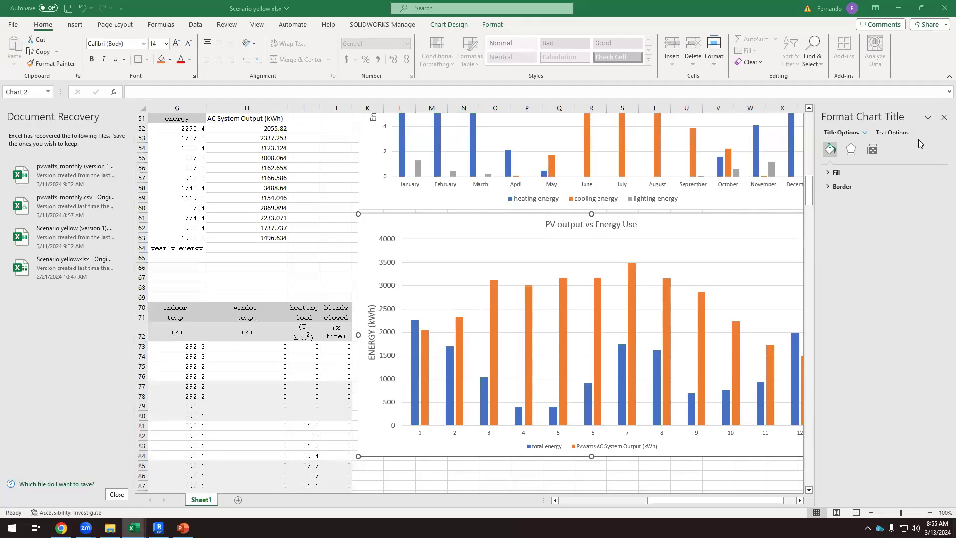
# Close the Format Chart Title settings and deselect the PV output vs Energy Use chart.
pyautogui.click(944, 118)
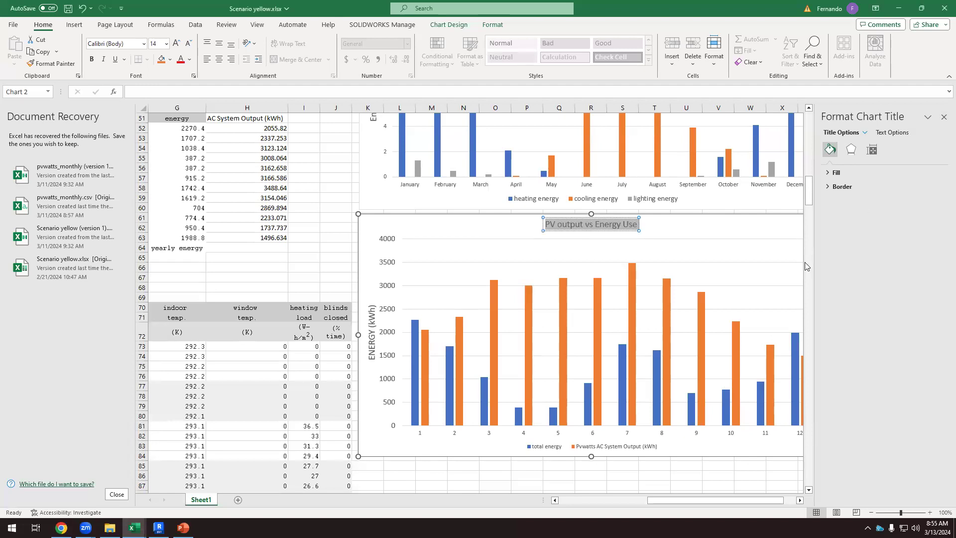
pyautogui.click(944, 118)
pyautogui.click(847, 293)
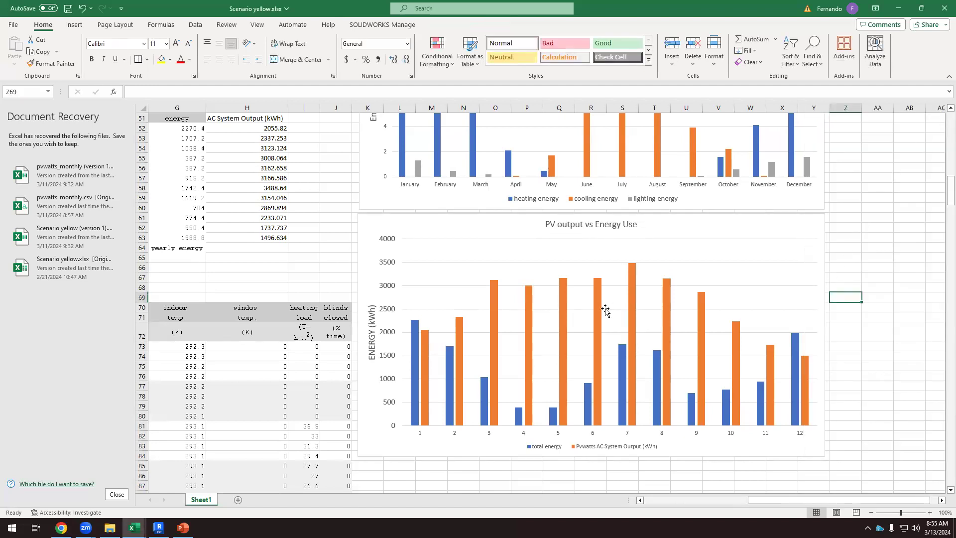
# Examine the monthly PVWatts output against total energy use in the PV output vs Energy Use chart.
pyautogui.moveTo(417, 327)
pyautogui.click(529, 336)
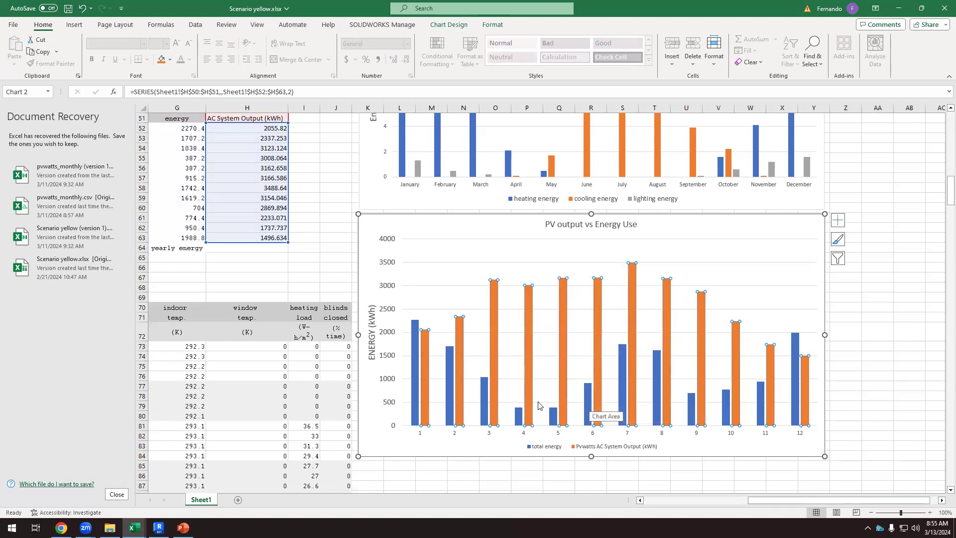
pyautogui.click(519, 468)
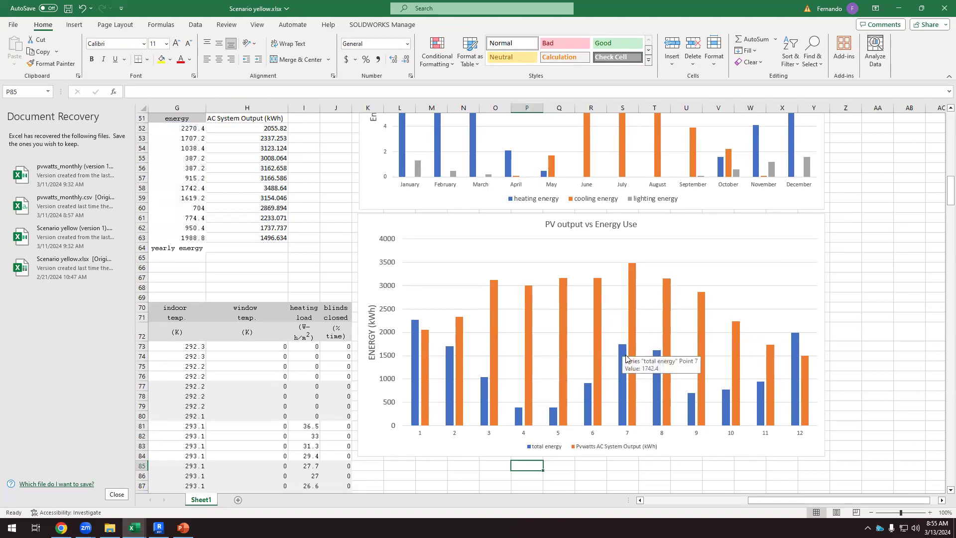
pyautogui.scroll(2, 623, 351)
pyautogui.scroll(-2, 632, 204)
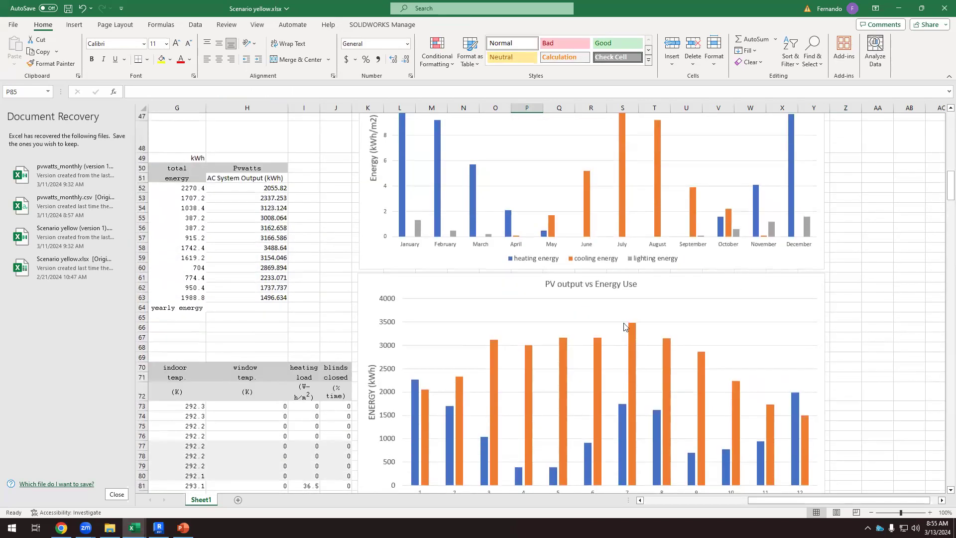
pyautogui.scroll(-2, 621, 378)
pyautogui.moveTo(632, 295)
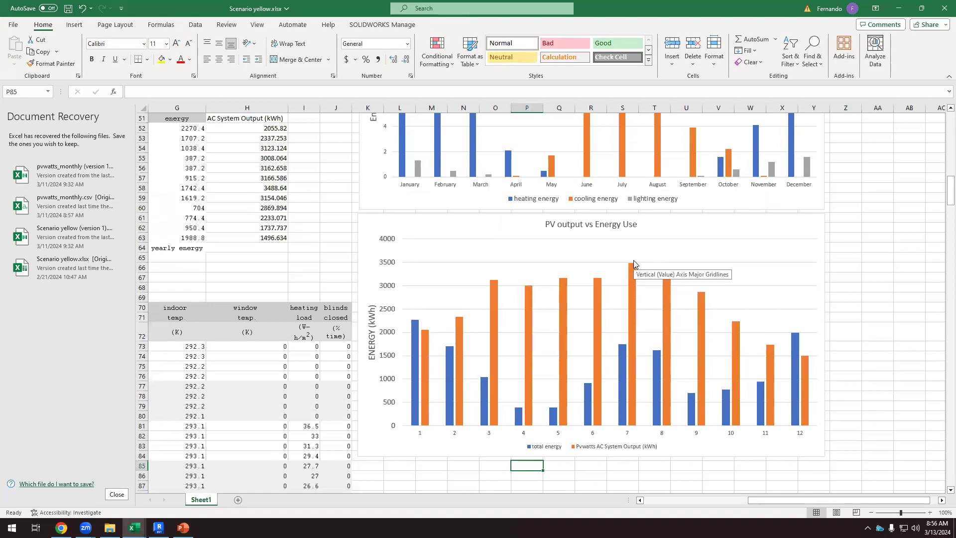
# Copy the PV output vs Energy Use chart and paste it into the PVWatts slide in PowerPoint.
pyautogui.click(821, 225)
pyautogui.click(183, 528)
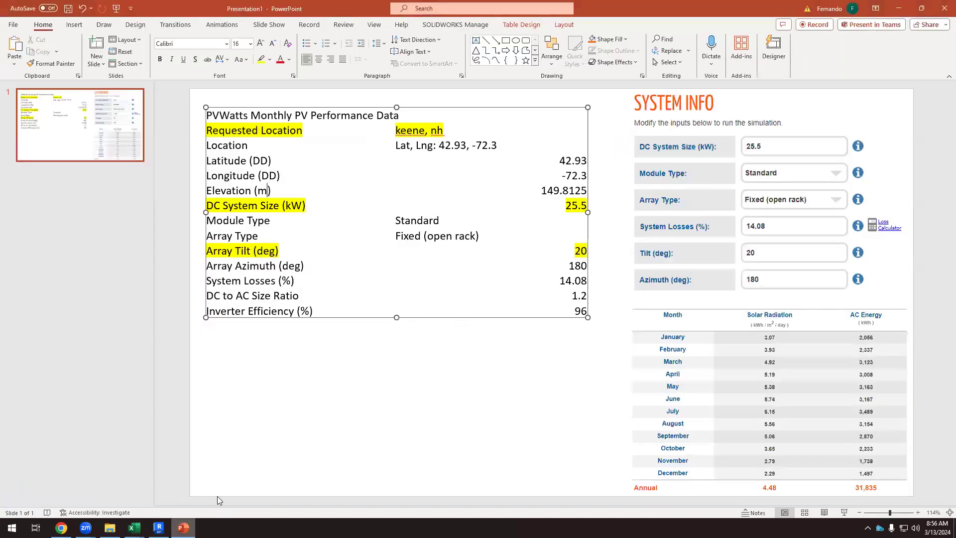
pyautogui.hotkey('ctrl', 'v')
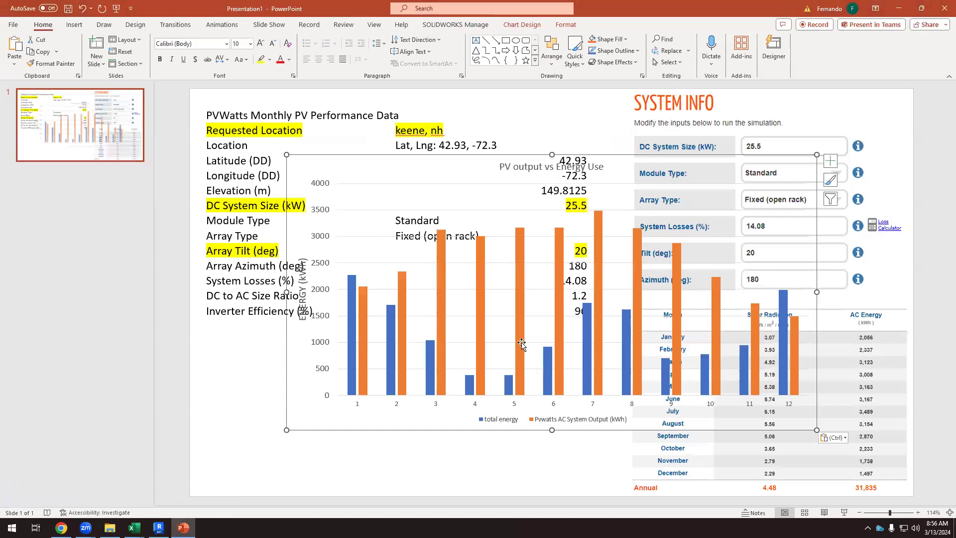
# Shrink the pasted chart and place it below the PVWatts data table, beside the monthly results image.
pyautogui.moveTo(818, 155); pyautogui.dragTo(656, 225)
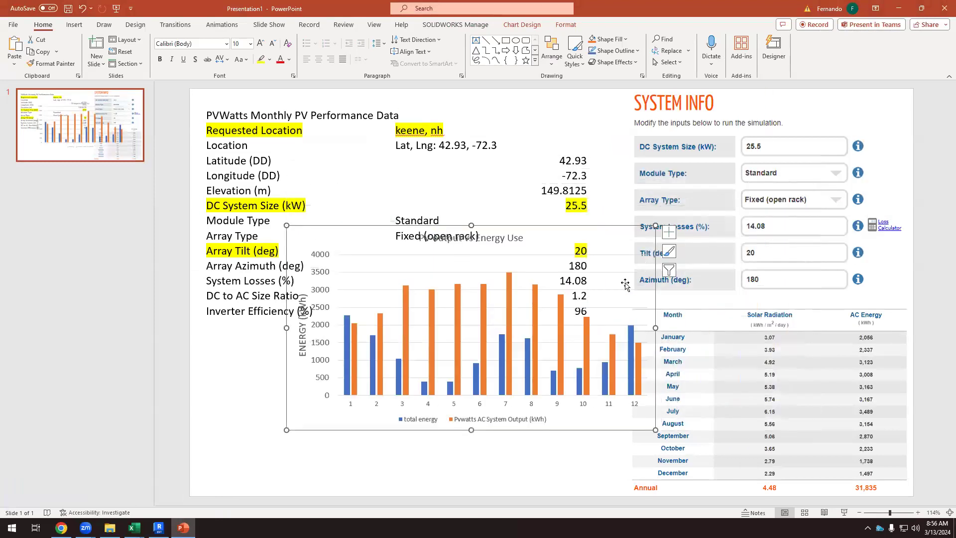
pyautogui.moveTo(501, 424); pyautogui.dragTo(468, 461)
pyautogui.hotkey('ctrl', 'x')
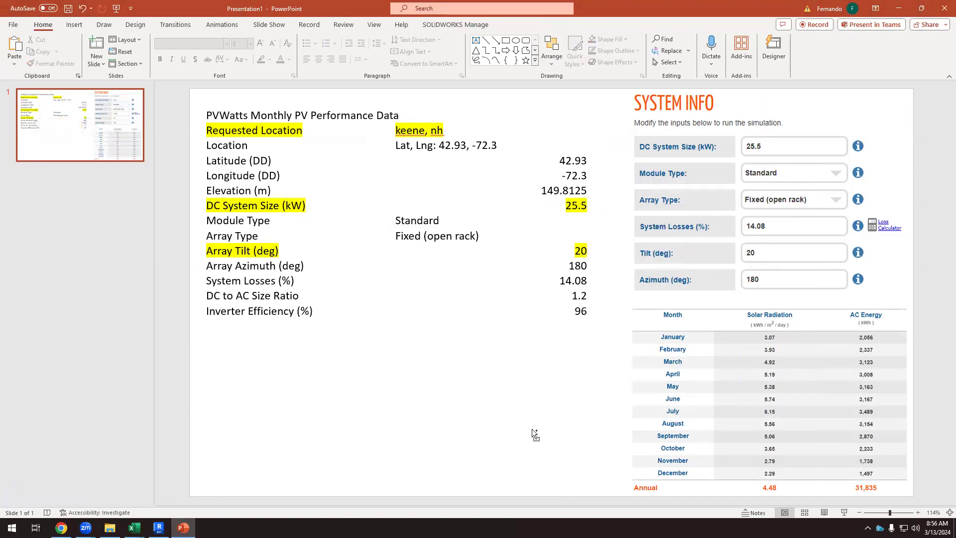
pyautogui.hotkey('ctrl', 'z')
pyautogui.moveTo(564, 431); pyautogui.dragTo(489, 495)
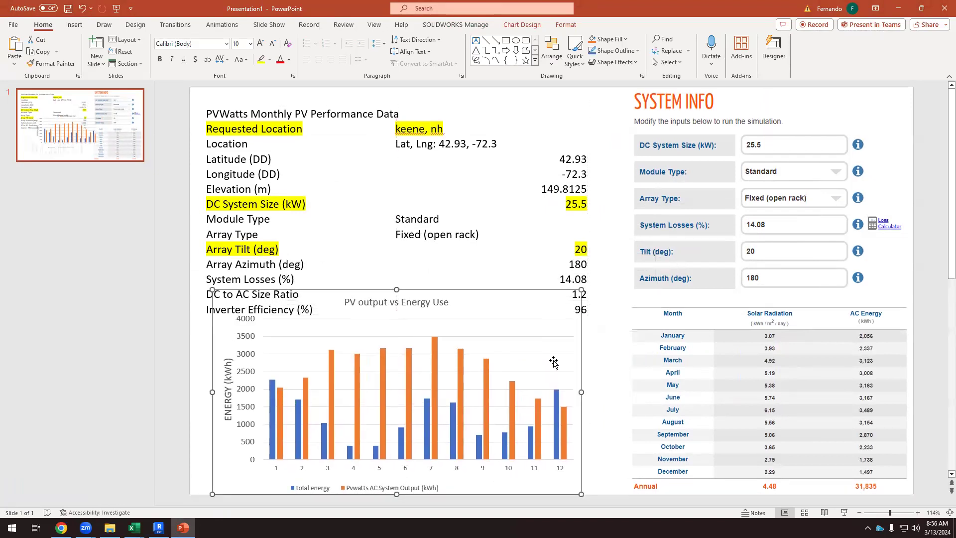
pyautogui.moveTo(581, 289); pyautogui.dragTo(552, 326)
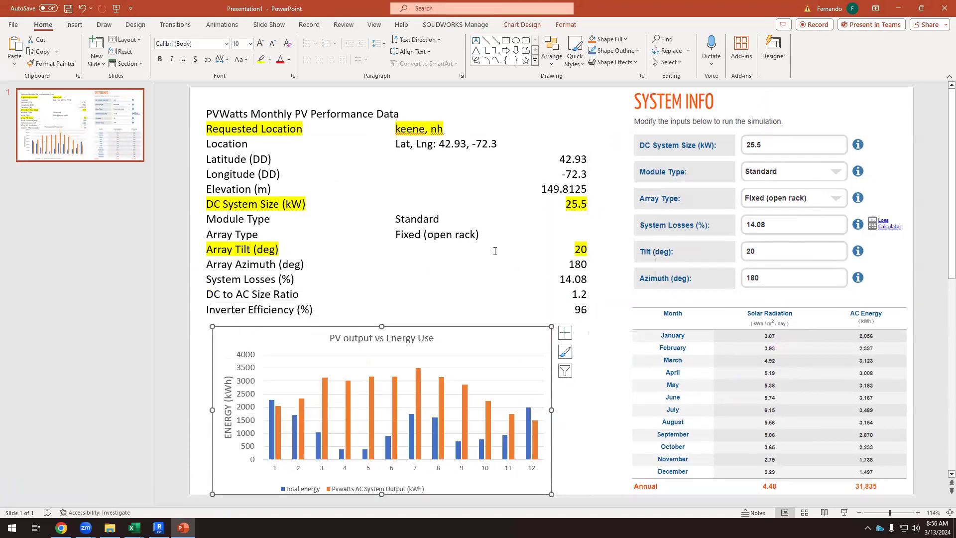
# Reduce the font size of the whole PVWatts data table to 12.
pyautogui.click(495, 250)
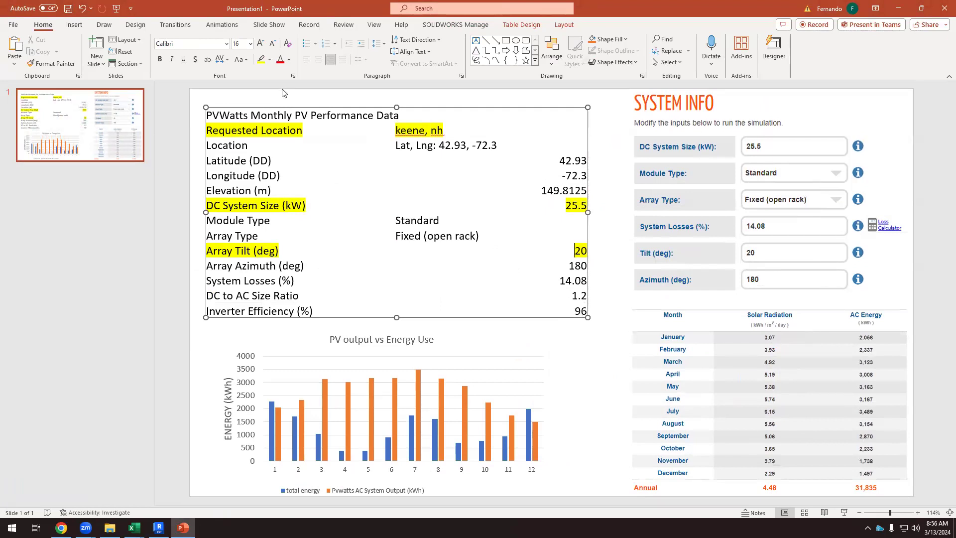
pyautogui.click(273, 43)
pyautogui.click(587, 229)
pyautogui.click(273, 44)
pyautogui.click(273, 43)
# Enlarge the chart to fill the free space below the data table.
pyautogui.click(446, 388)
pyautogui.moveTo(552, 325); pyautogui.dragTo(604, 281)
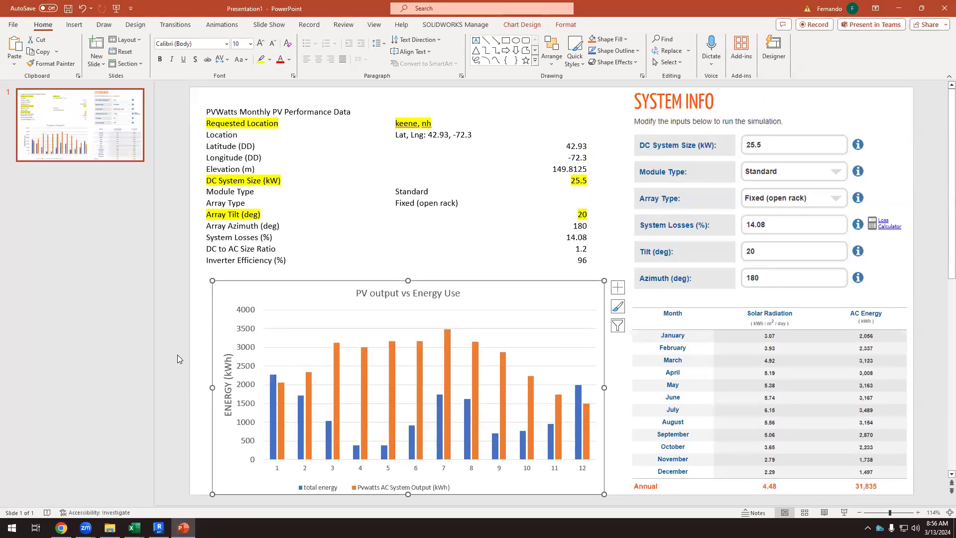
pyautogui.click(177, 354)
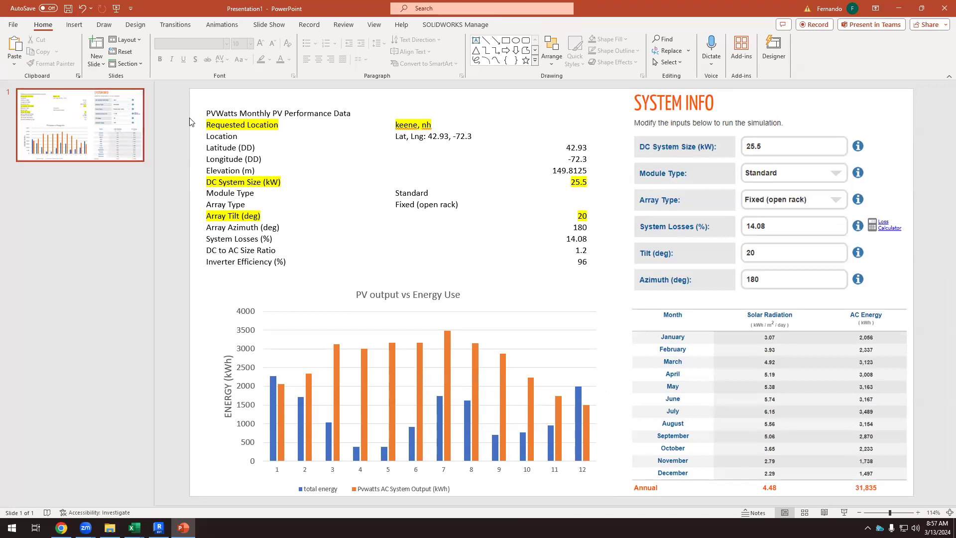
# Copy the line PVWatts Monthly PV Performance Data and paste it as a separate text box above the data table.
pyautogui.click(208, 113)
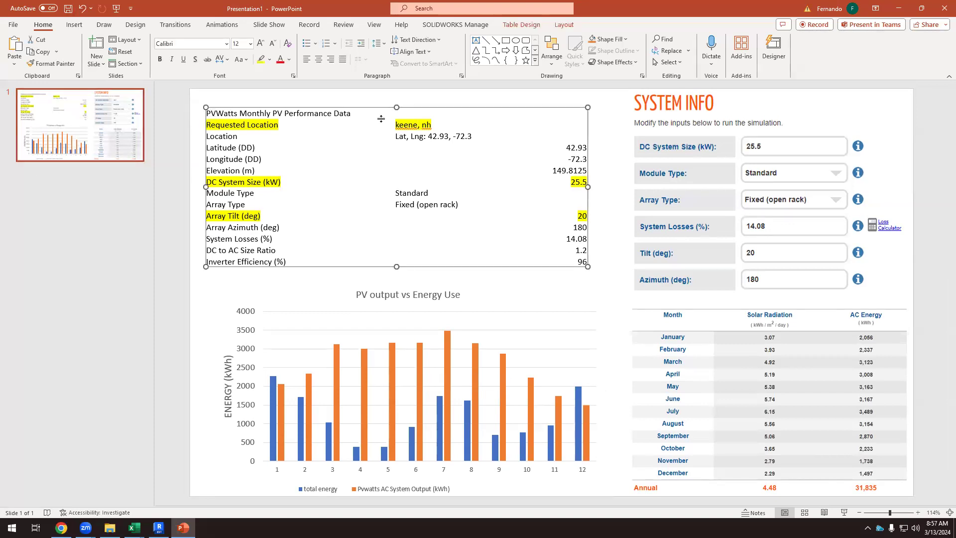
pyautogui.tripleClick(353, 113)
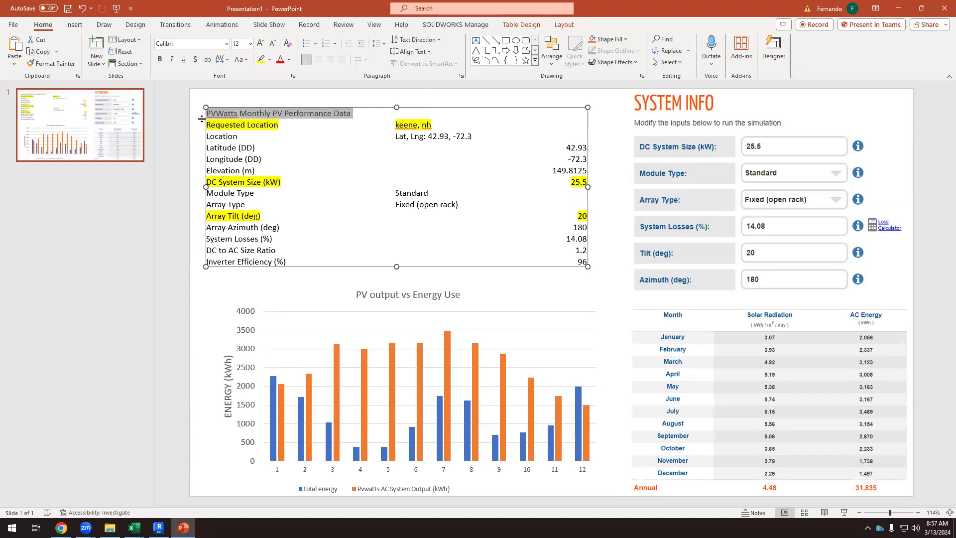
pyautogui.hotkey('ctrl', 'c')
pyautogui.click(385, 271)
pyautogui.hotkey('ctrl', 'v')
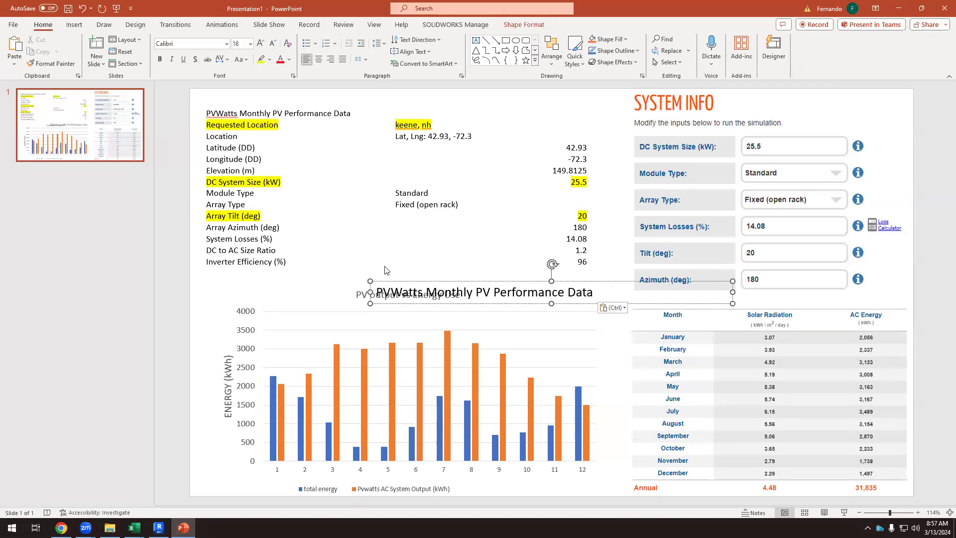
pyautogui.moveTo(389, 282); pyautogui.dragTo(219, 90)
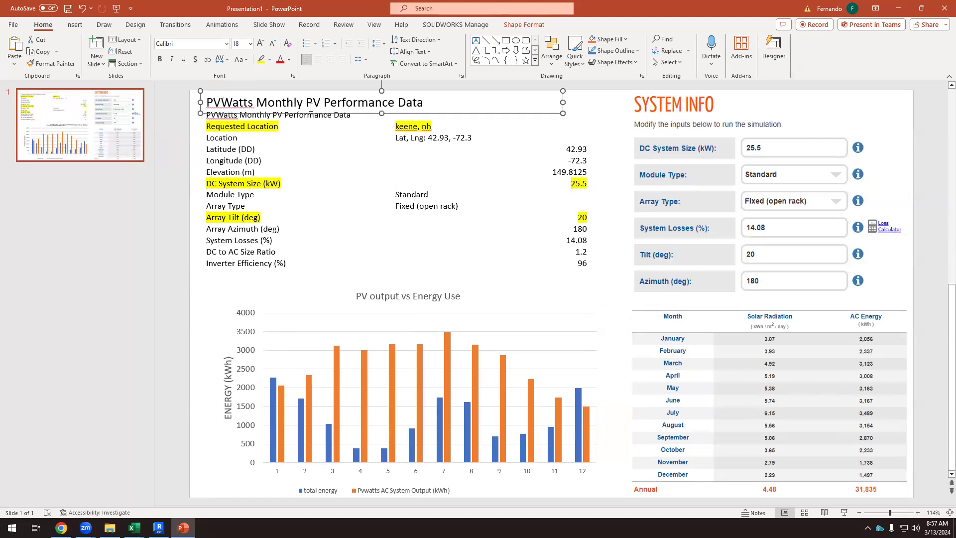
# Replace the text in the new text box above the table with OPTION 01.
pyautogui.moveTo(420, 102); pyautogui.dragTo(195, 104)
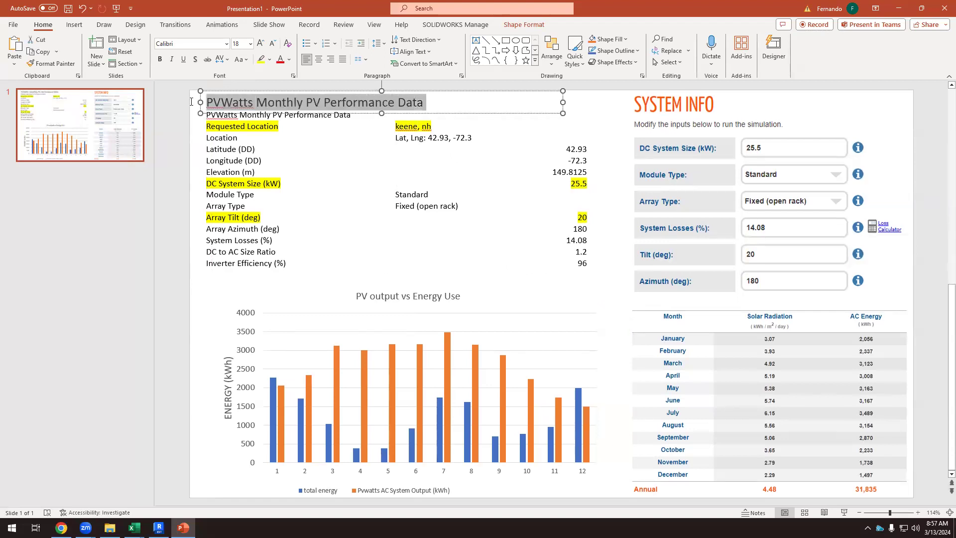
pyautogui.write('OPTION 01')
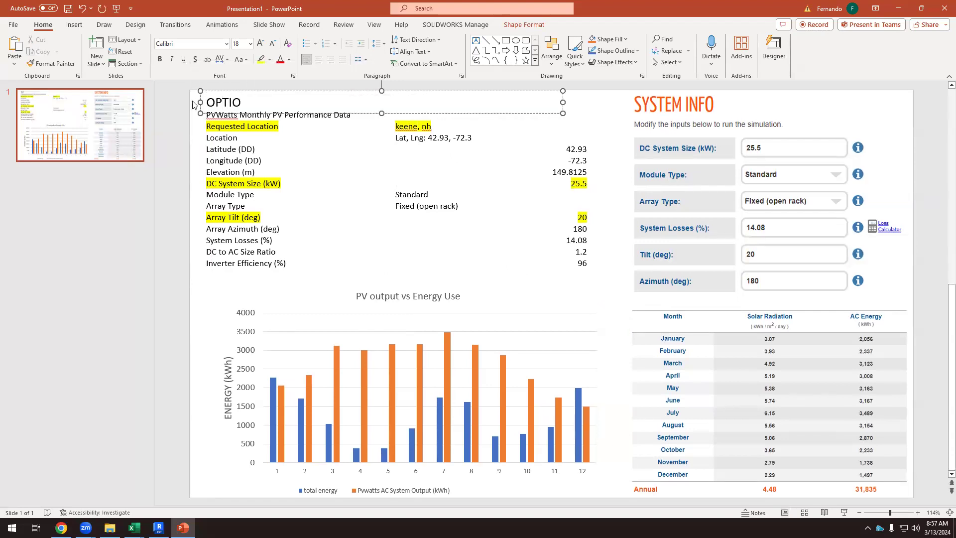
pyautogui.click(157, 226)
# Add a second slide after the OPTION 01 slide and delete its placeholders to leave it blank.
pyautogui.click(125, 170)
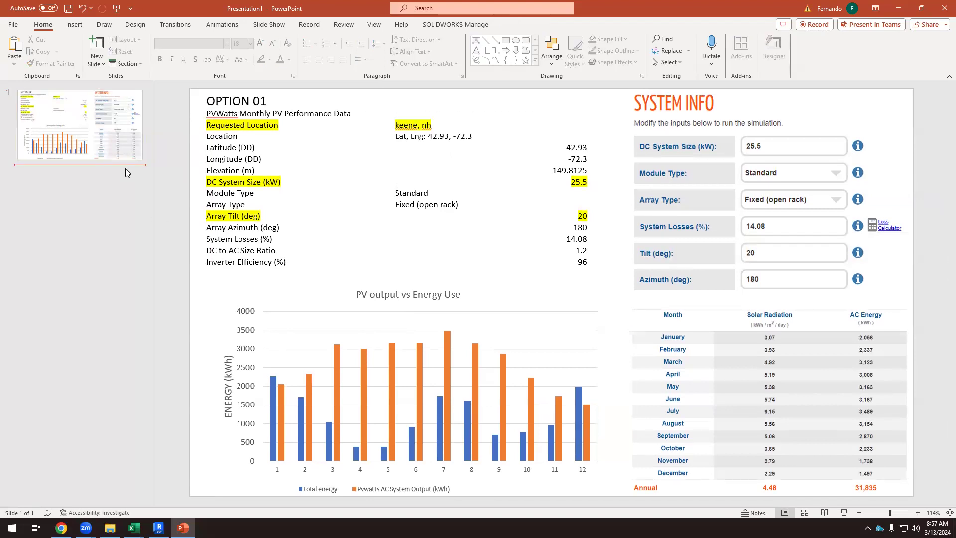
pyautogui.press('Return')
pyautogui.moveTo(552, 301); pyautogui.dragTo(887, 483)
pyautogui.press('Delete')
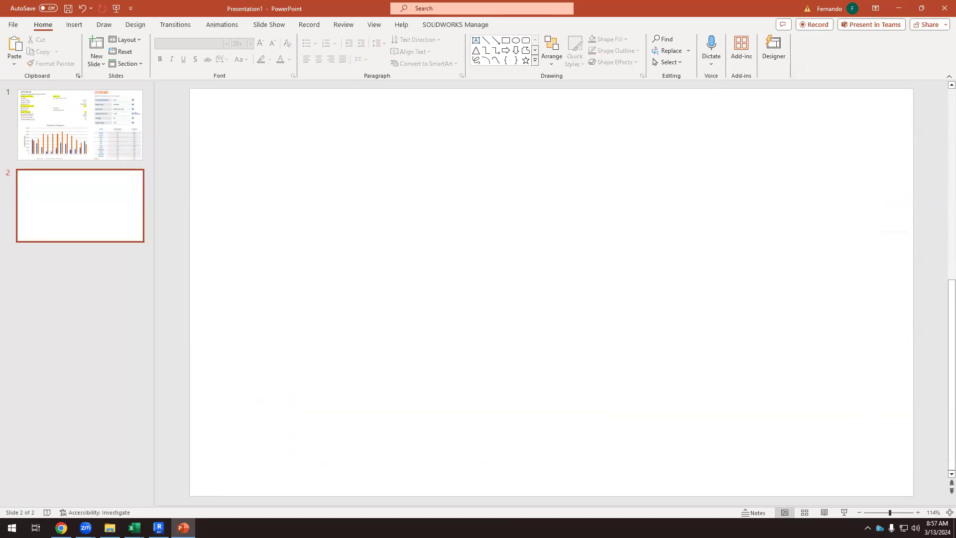
# Switch to Revit and open 01 ARCH360 Mechanical Template.rte from the arch360 folder.
pyautogui.click(159, 528)
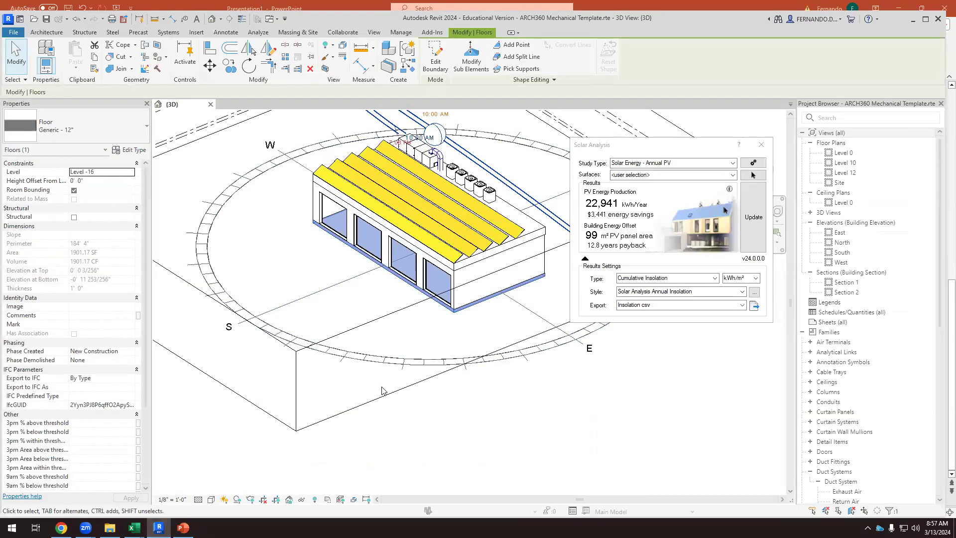
pyautogui.scroll(-1, 382, 391)
pyautogui.scroll(1, 433, 213)
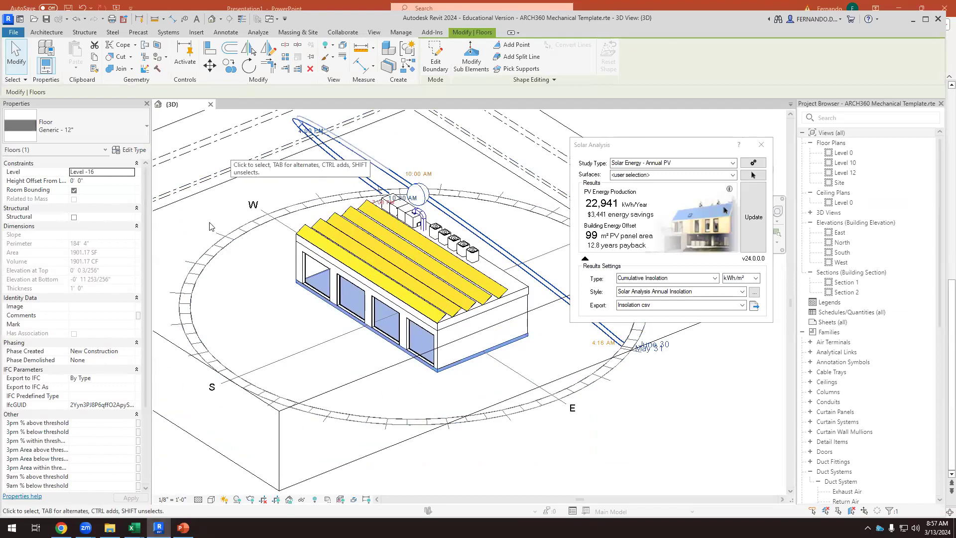
pyautogui.click(110, 527)
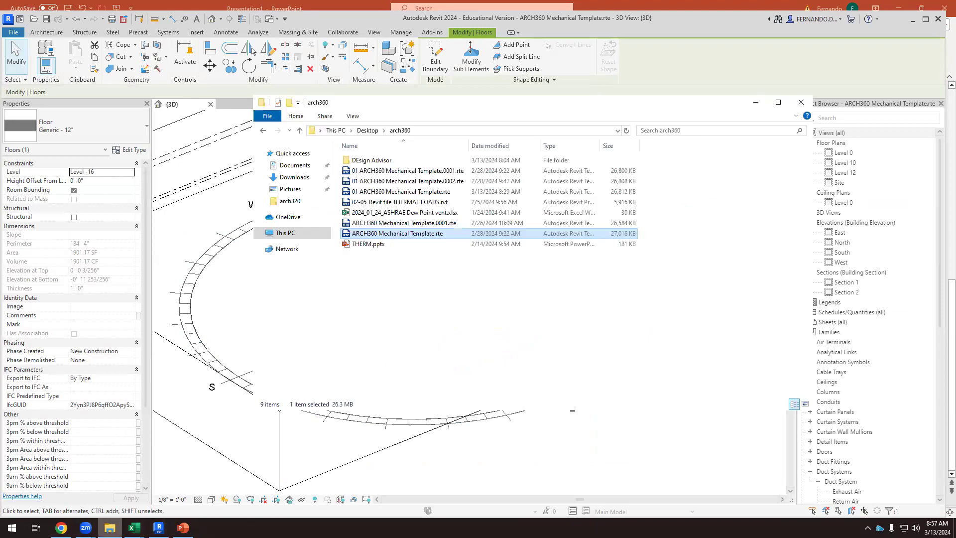
pyautogui.doubleClick(391, 193)
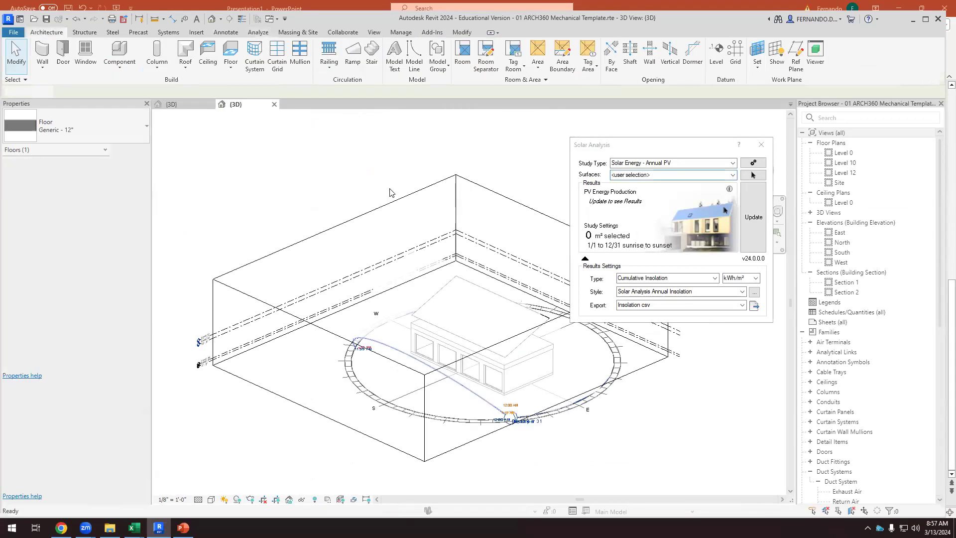
pyautogui.scroll(-1, 344, 349)
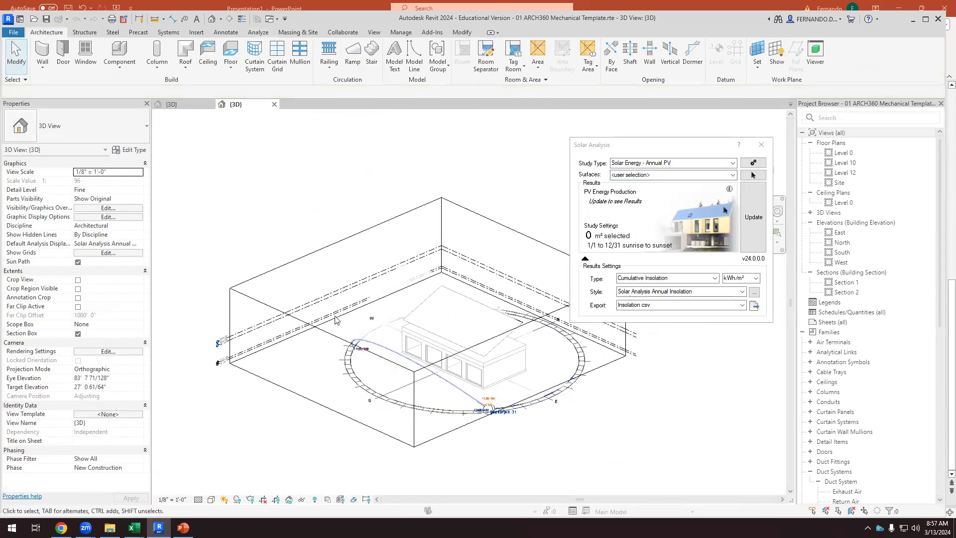
# Close and restart Solar Analysis for the newly opened model.
pyautogui.click(761, 144)
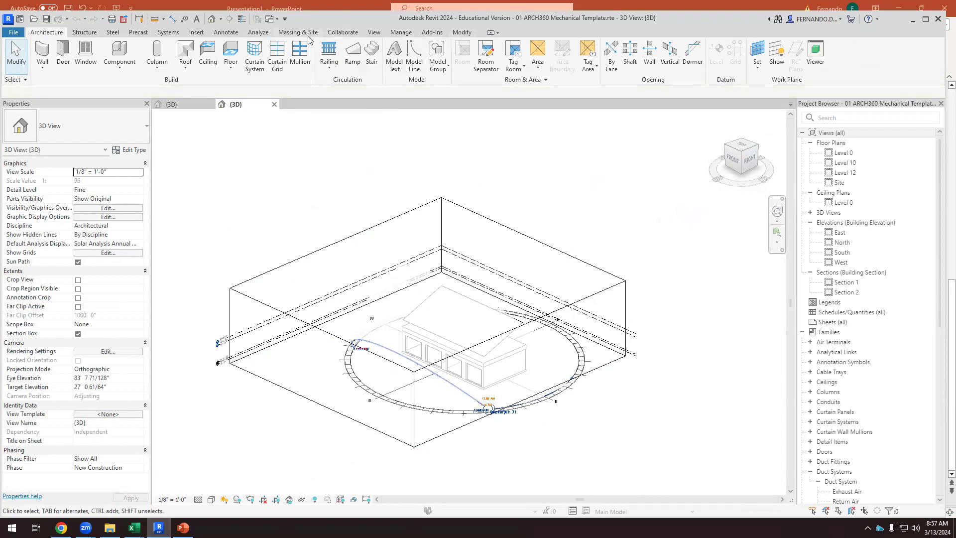
pyautogui.click(258, 32)
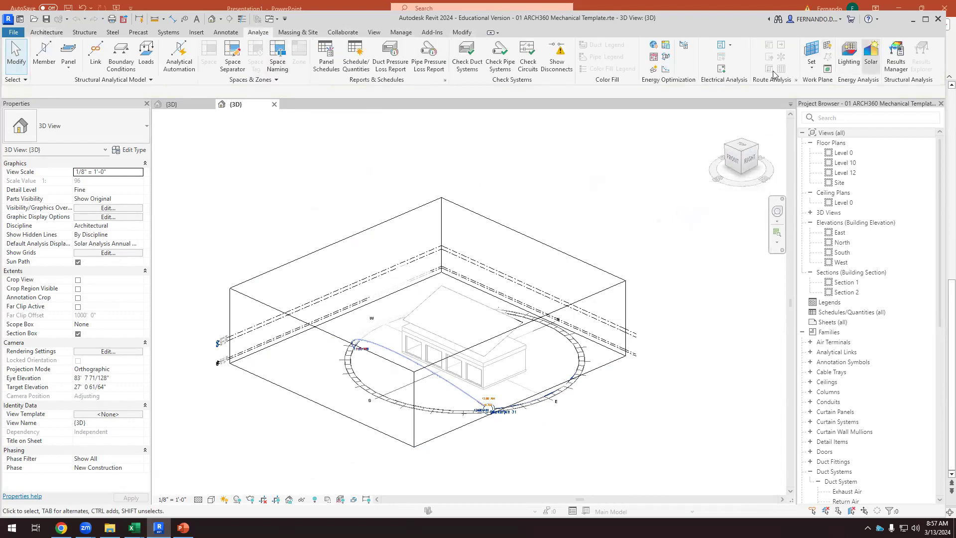
pyautogui.click(871, 54)
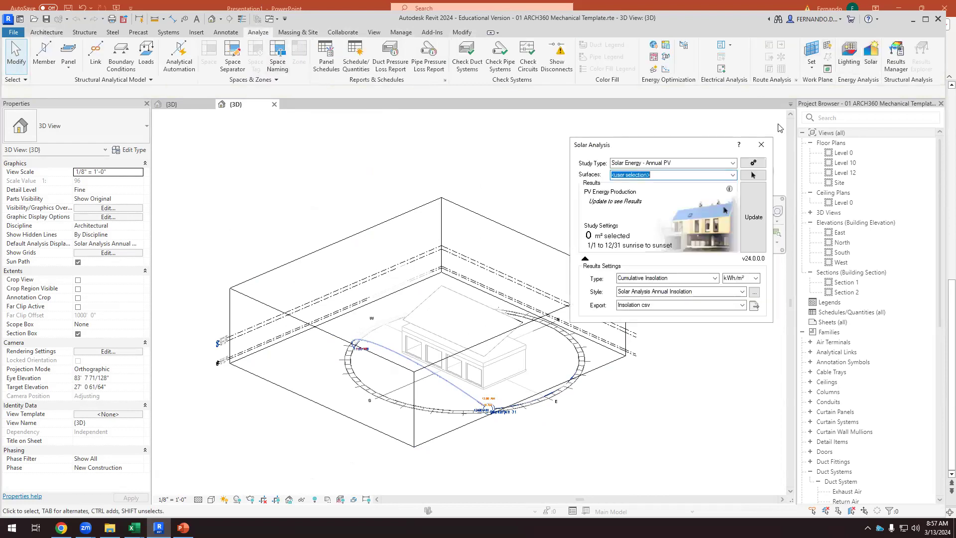
# Pick the top face of the sloped roof as the surface for the Solar Energy - Annual PV study.
pyautogui.click(753, 175)
pyautogui.click(559, 195)
pyautogui.click(464, 320)
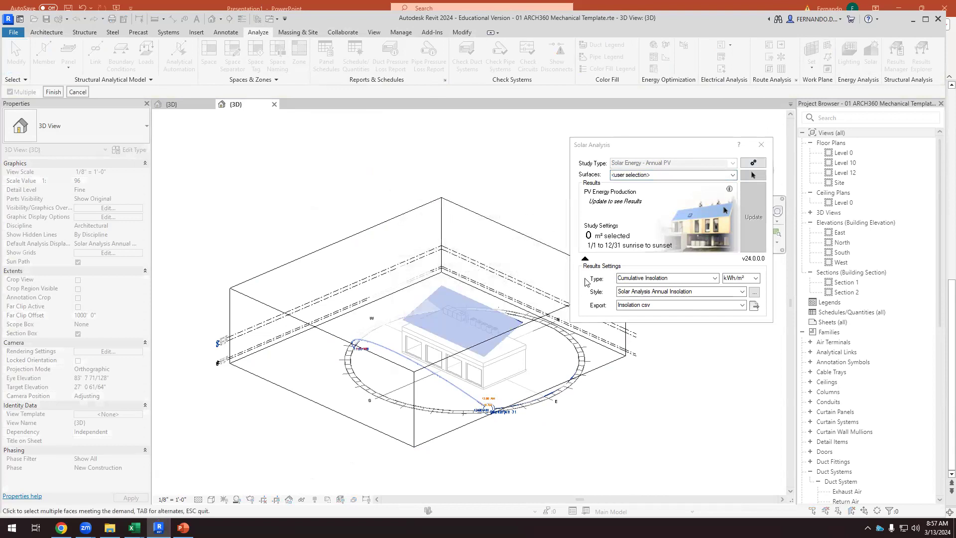
pyautogui.scroll(-2, 622, 294)
pyautogui.click(53, 92)
pyautogui.click(513, 324)
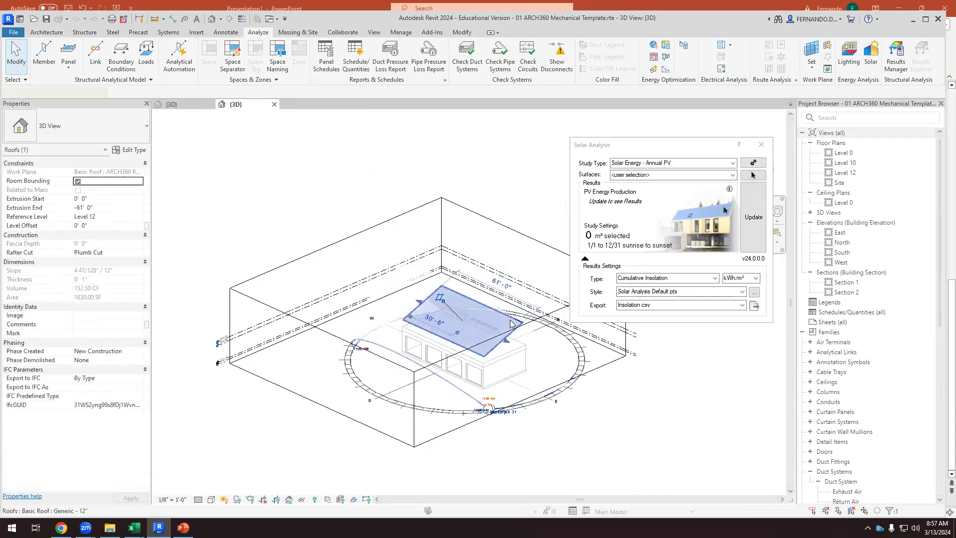
pyautogui.scroll(3, 525, 303)
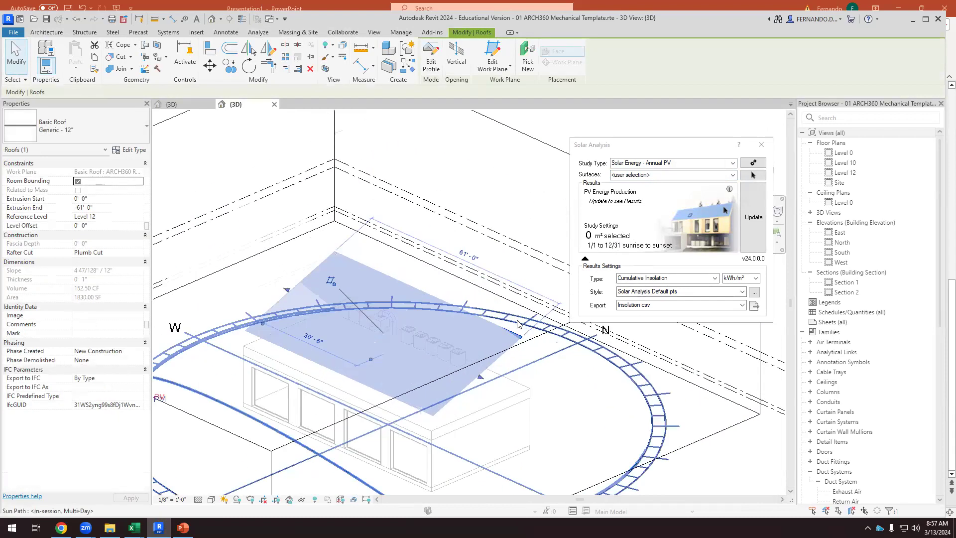
pyautogui.click(499, 218)
pyautogui.scroll(1, 560, 257)
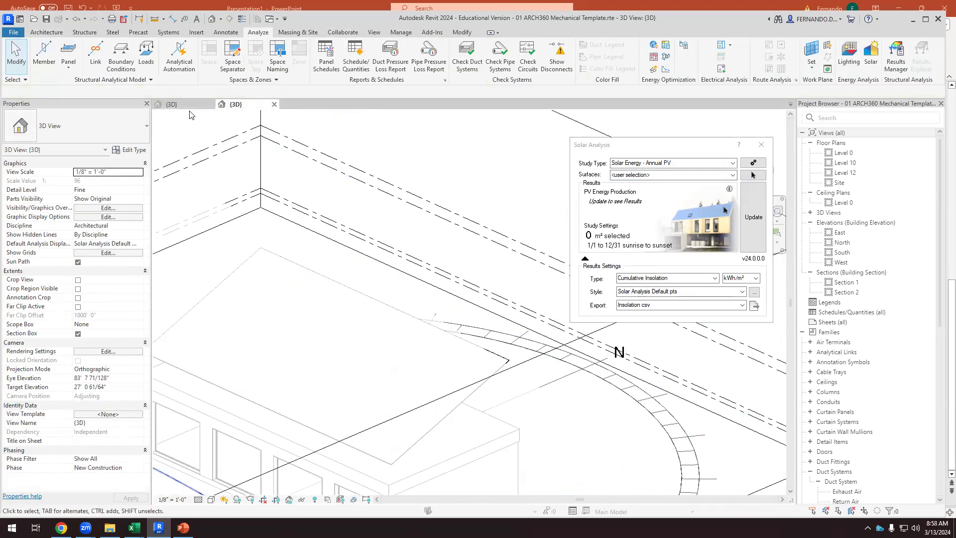
pyautogui.click(191, 104)
pyautogui.click(262, 104)
pyautogui.click(459, 343)
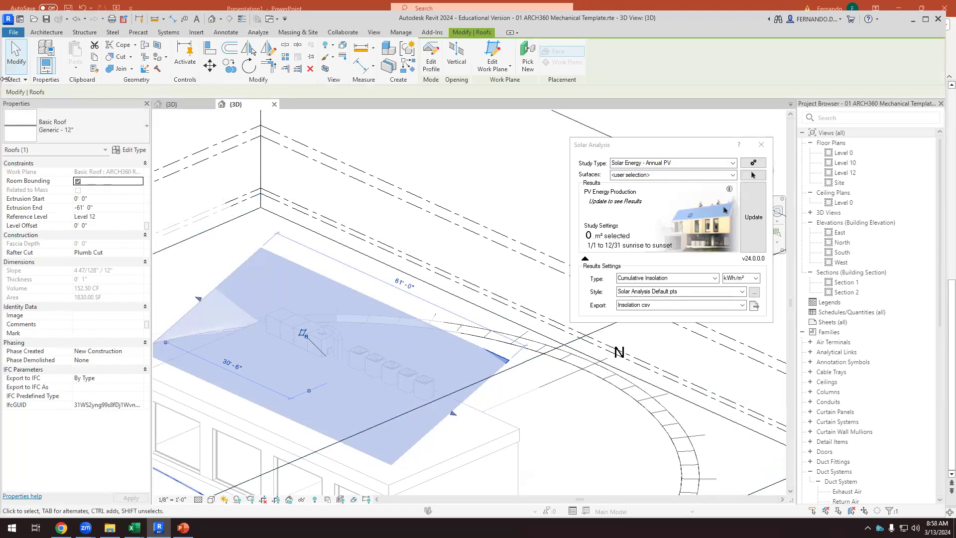
pyautogui.press('Escape')
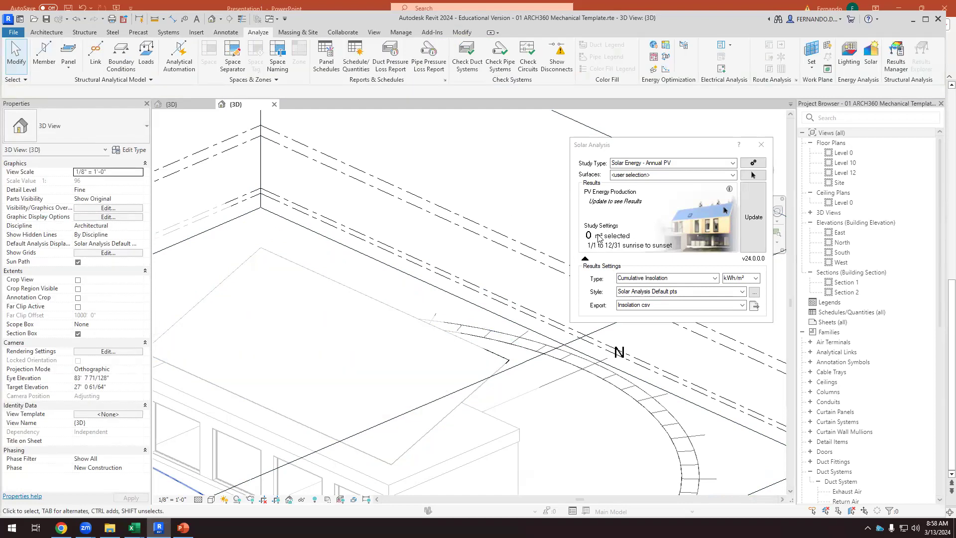
# Return to the 3D view of ARCH360 Mechanical Template.rte and capture a screenshot of the sawtooth roof with its Solar Analysis results.
pyautogui.scroll(-1, 417, 235)
pyautogui.scroll(-2, 195, 188)
pyautogui.click(172, 104)
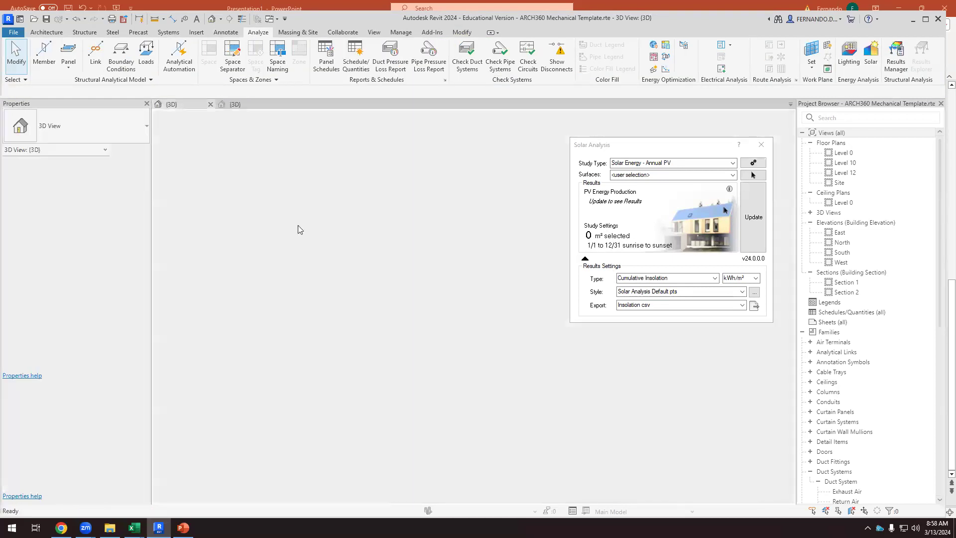
pyautogui.scroll(-3, 425, 385)
pyautogui.moveTo(448, 398); pyautogui.dragTo(488, 411)
pyautogui.scroll(1, 430, 372)
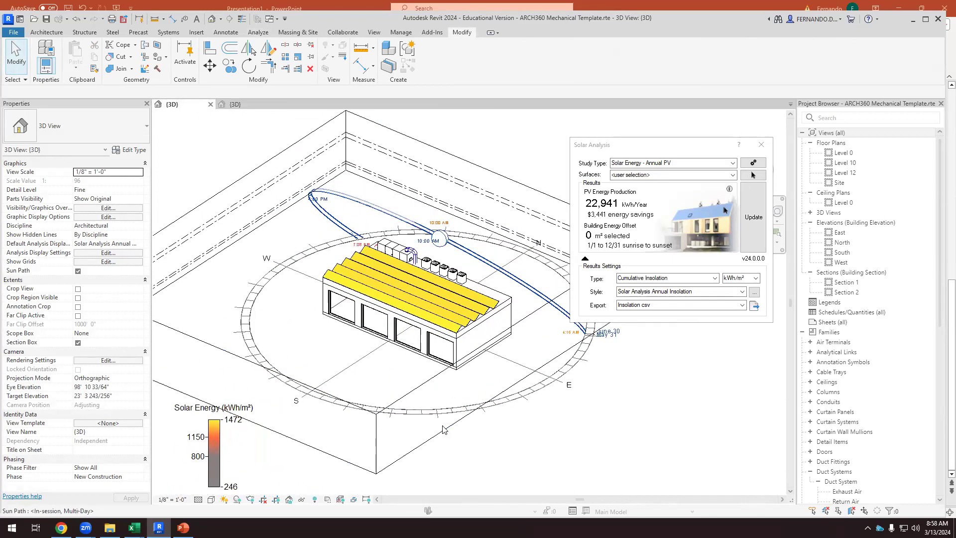
pyautogui.scroll(1, 486, 466)
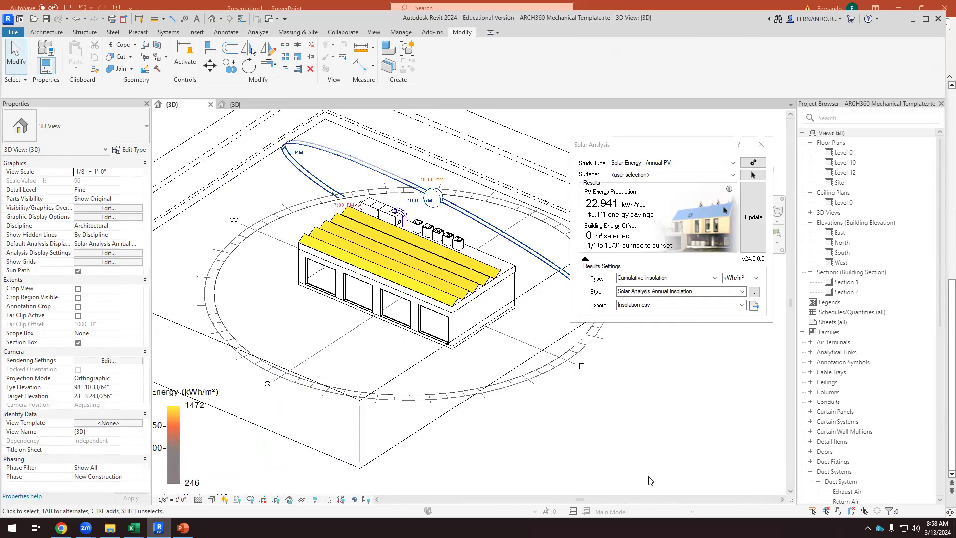
pyautogui.press('super+shift+s')
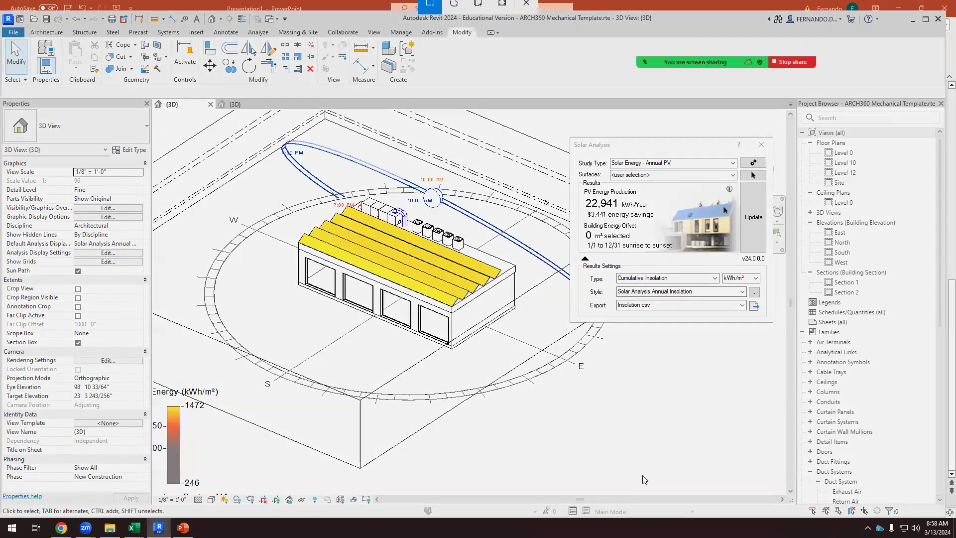
pyautogui.moveTo(213, 124); pyautogui.dragTo(778, 371)
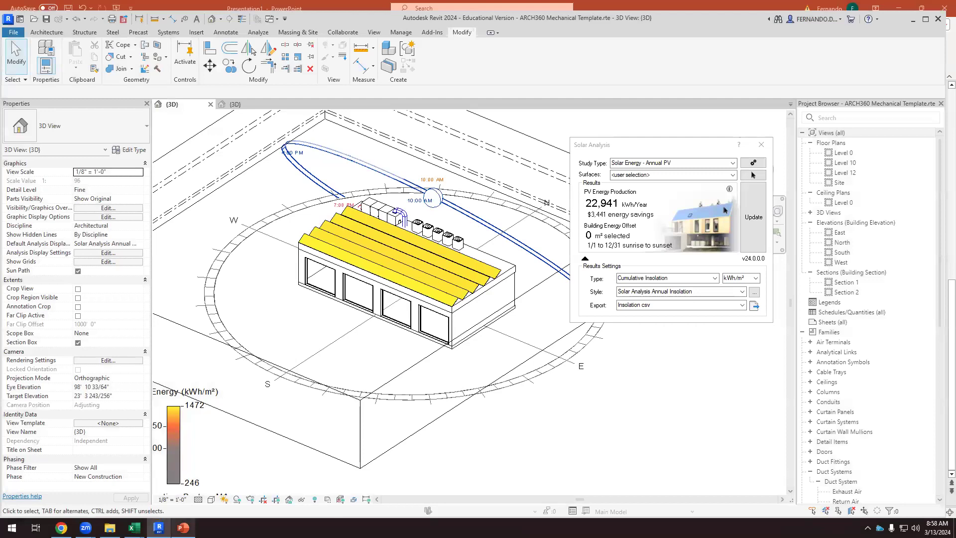
# Switch to PowerPoint, add two slides after the blank slide, and title the last one Option 02.
pyautogui.click(183, 528)
pyautogui.click(113, 266)
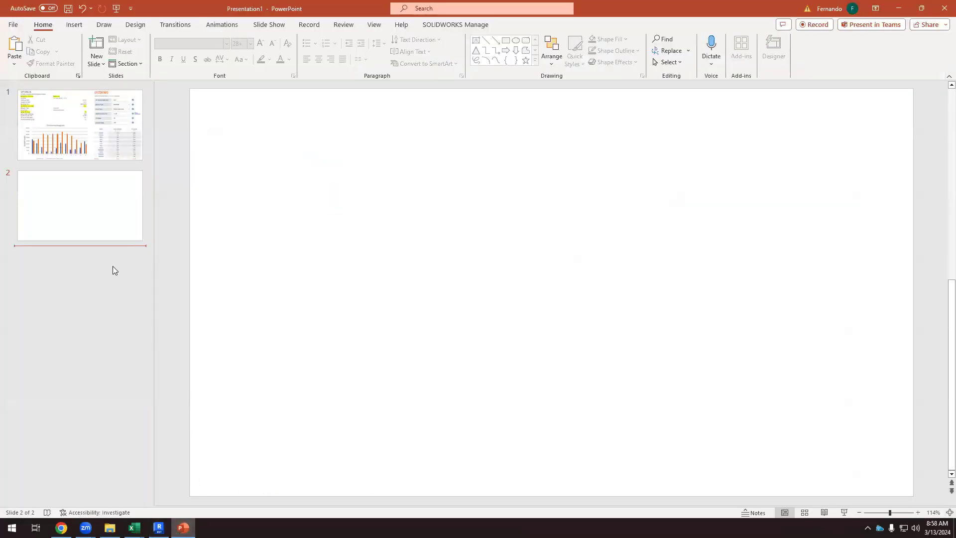
pyautogui.press('Return')
pyautogui.press('Return')
pyautogui.click(302, 205)
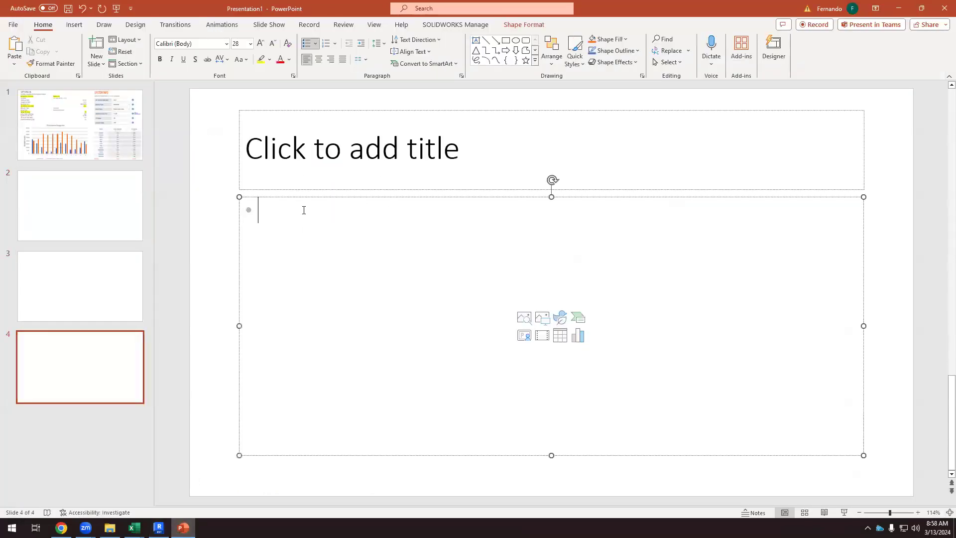
pyautogui.click(327, 159)
pyautogui.write('Opt')
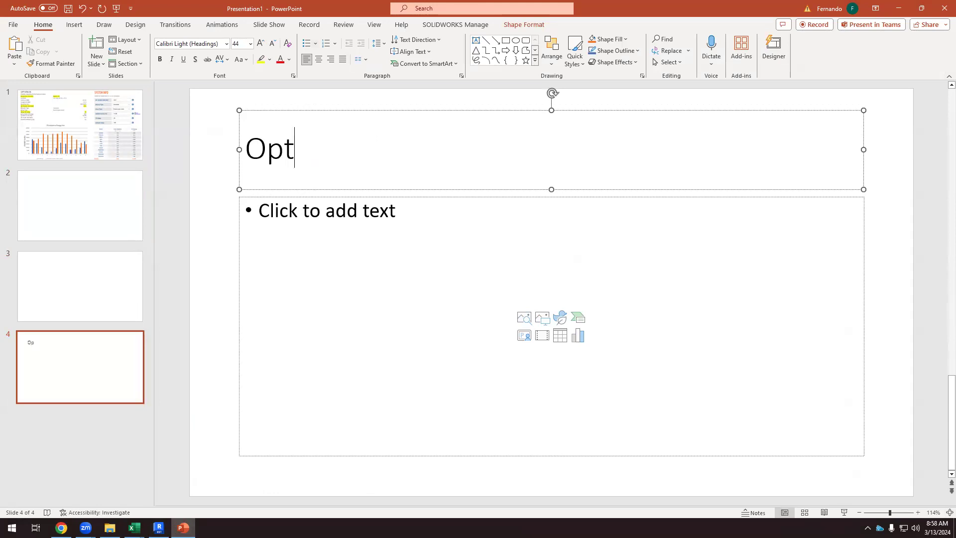
pyautogui.write('ion 02')
# Delete the empty content placeholder on the Option 02 slide and paste the sawtooth roof screenshot below the title.
pyautogui.click(367, 215)
pyautogui.click(377, 198)
pyautogui.press('Delete')
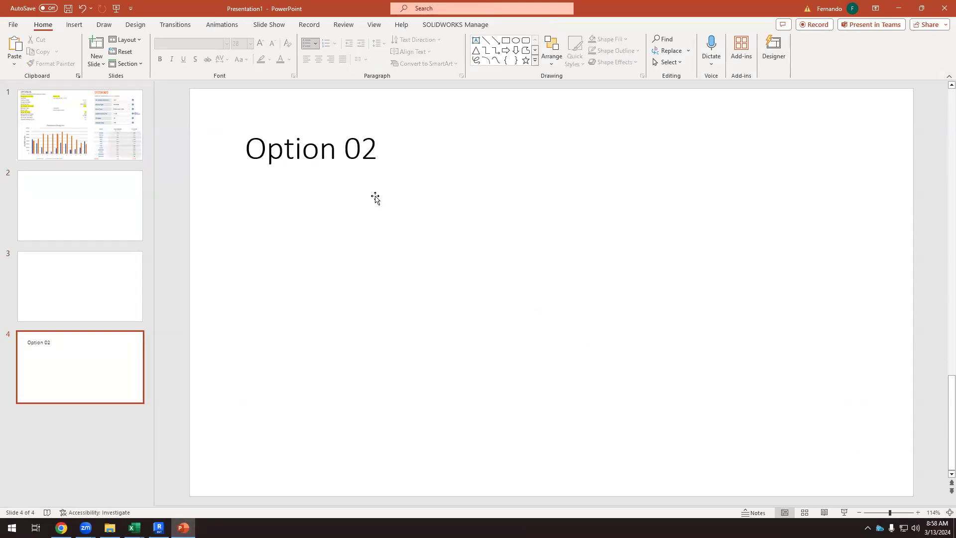
pyautogui.hotkey('ctrl', 'v')
pyautogui.moveTo(447, 294); pyautogui.dragTo(389, 287)
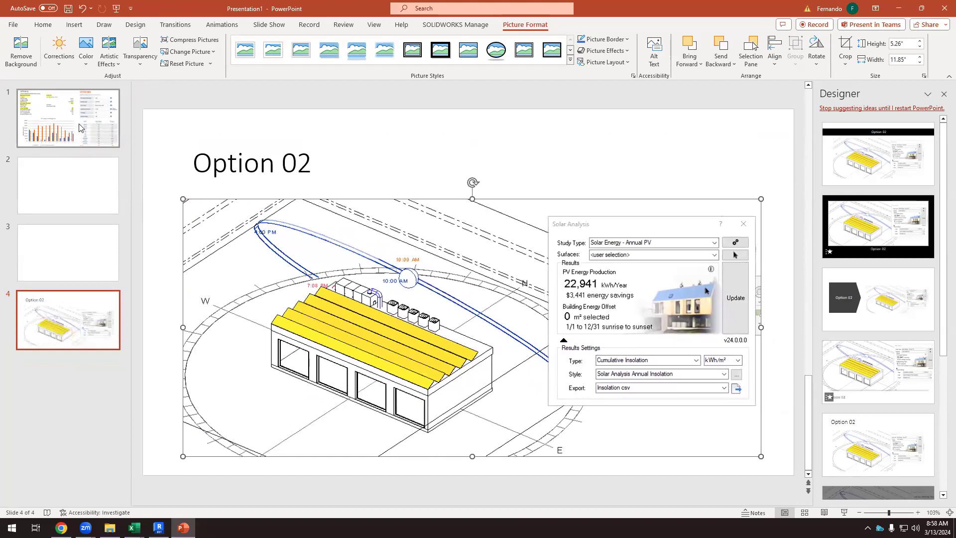
# Select the blank second slide, then switch to Revit and close both open models without saving their changes.
pyautogui.click(75, 132)
pyautogui.click(86, 197)
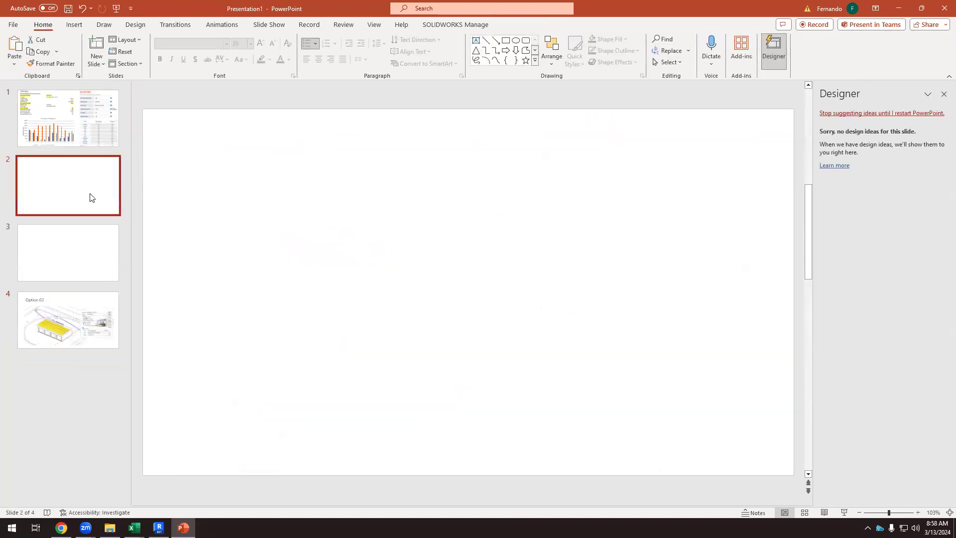
pyautogui.click(159, 528)
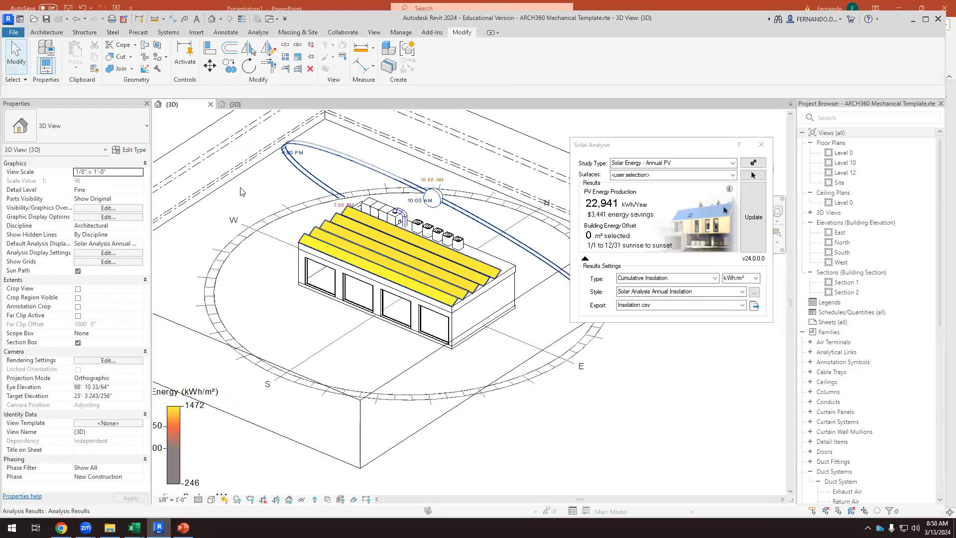
pyautogui.click(240, 105)
pyautogui.click(274, 105)
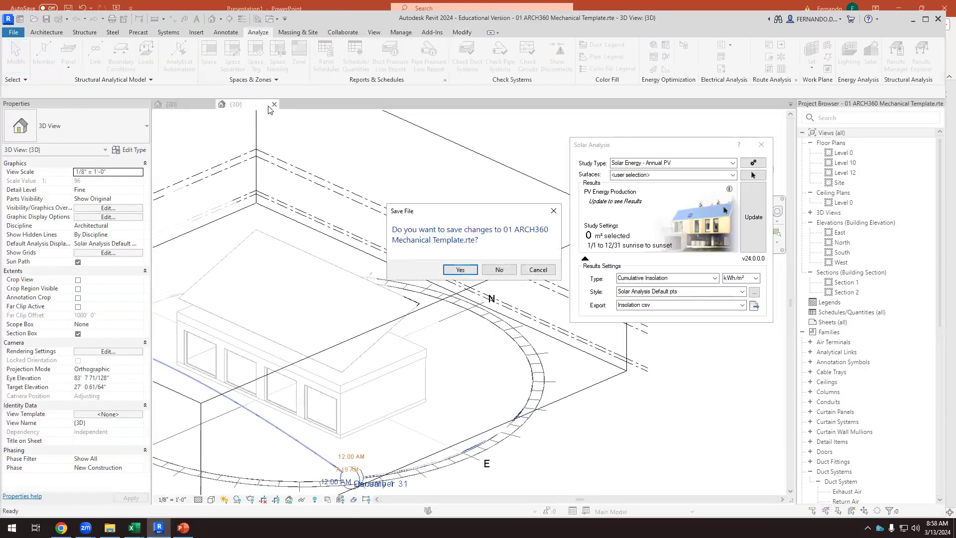
pyautogui.click(499, 270)
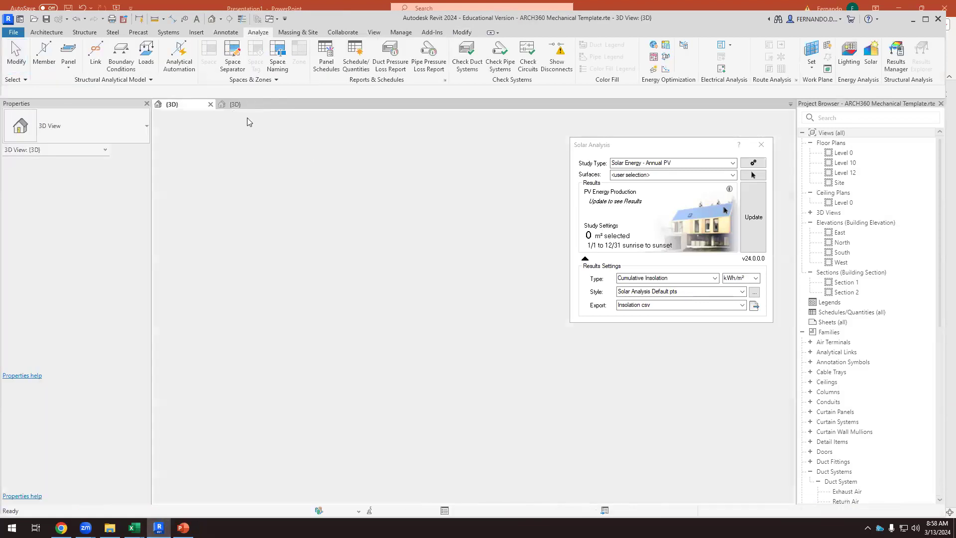
pyautogui.click(211, 104)
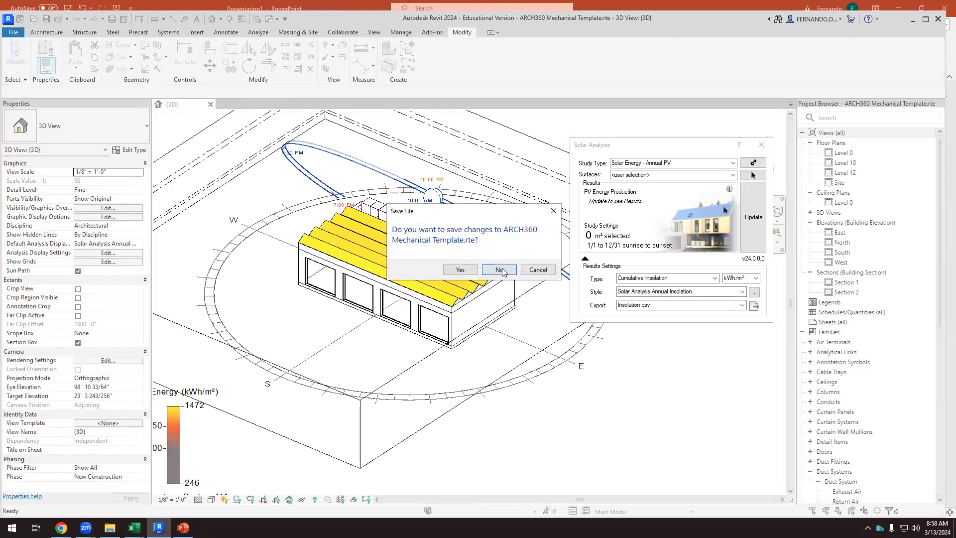
pyautogui.click(500, 270)
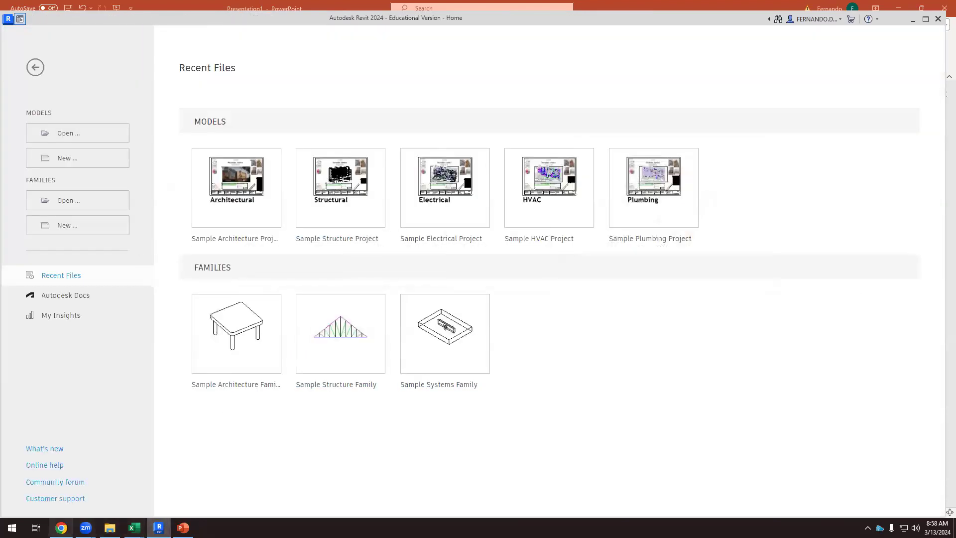
# Reopen 01 ARCH360 Mechanical Template.rte from the arch360 folder and start Solar Analysis for it.
pyautogui.click(110, 528)
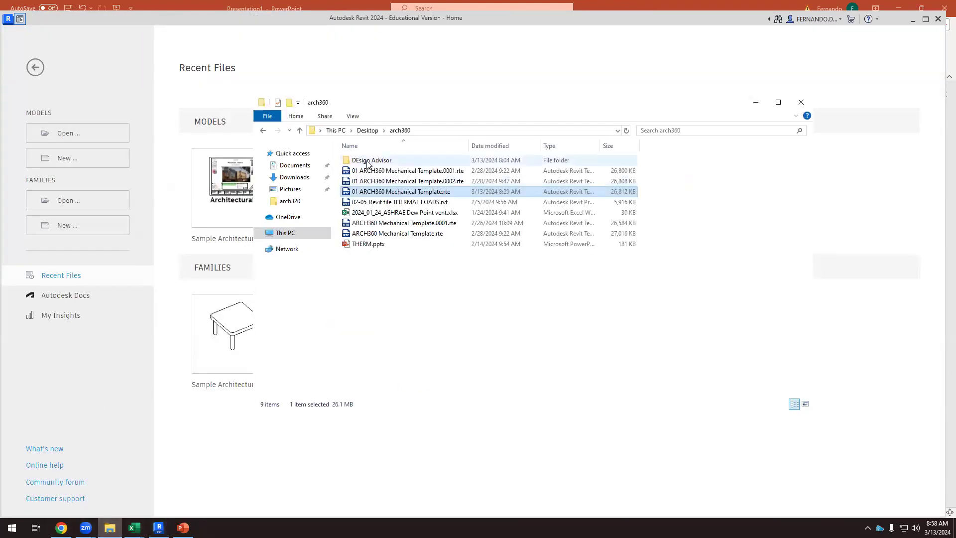
pyautogui.doubleClick(387, 193)
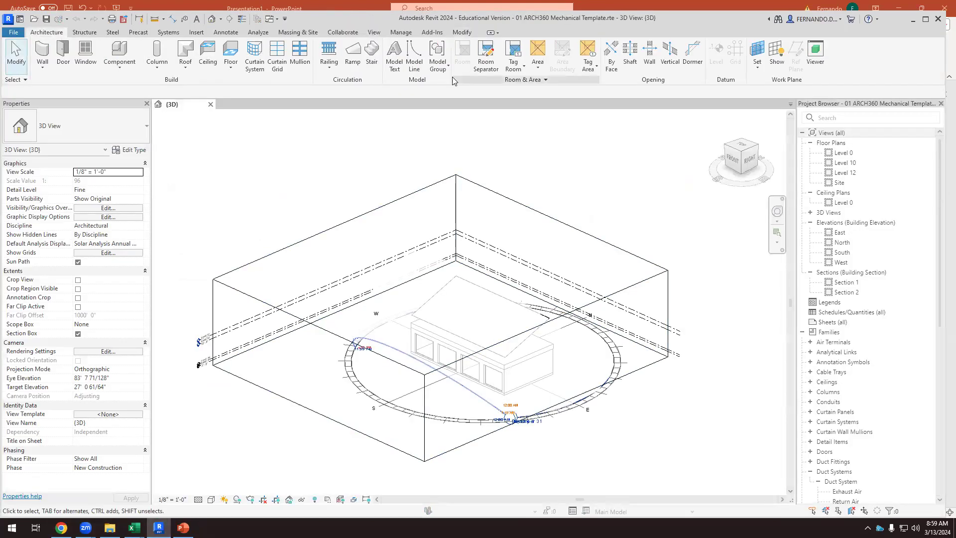
pyautogui.click(258, 35)
pyautogui.click(872, 55)
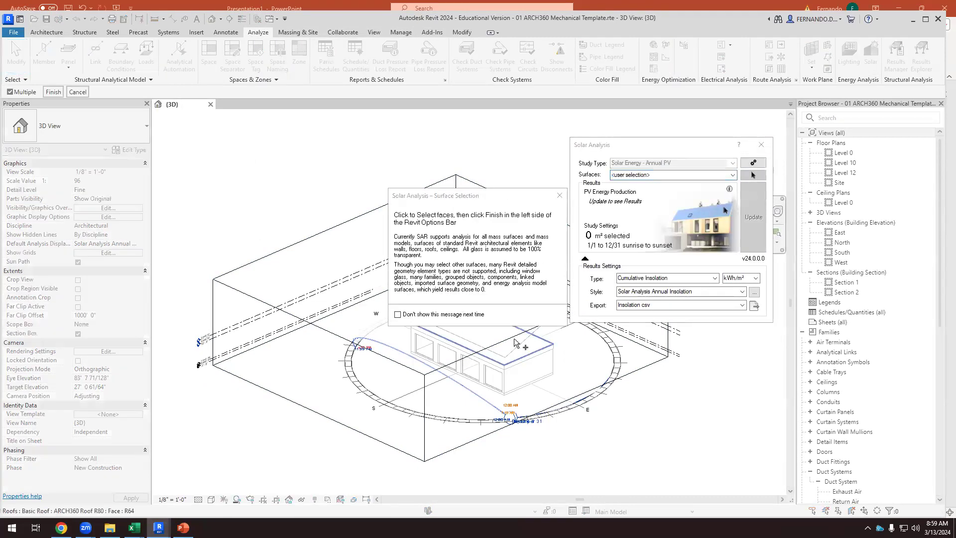
# Pick the sloped roof's top face for the Solar Energy - Annual PV study and update the results.
pyautogui.click(560, 195)
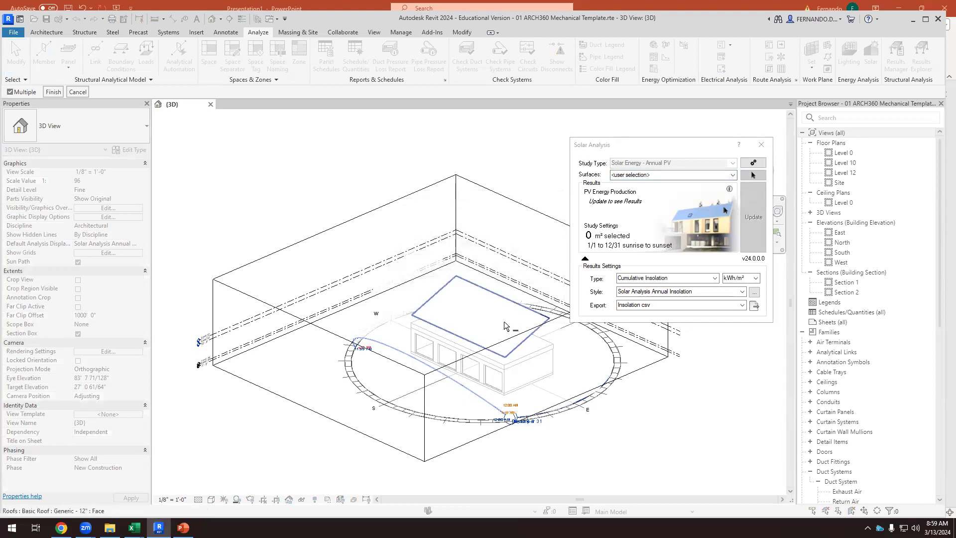
pyautogui.click(510, 331)
pyautogui.click(53, 92)
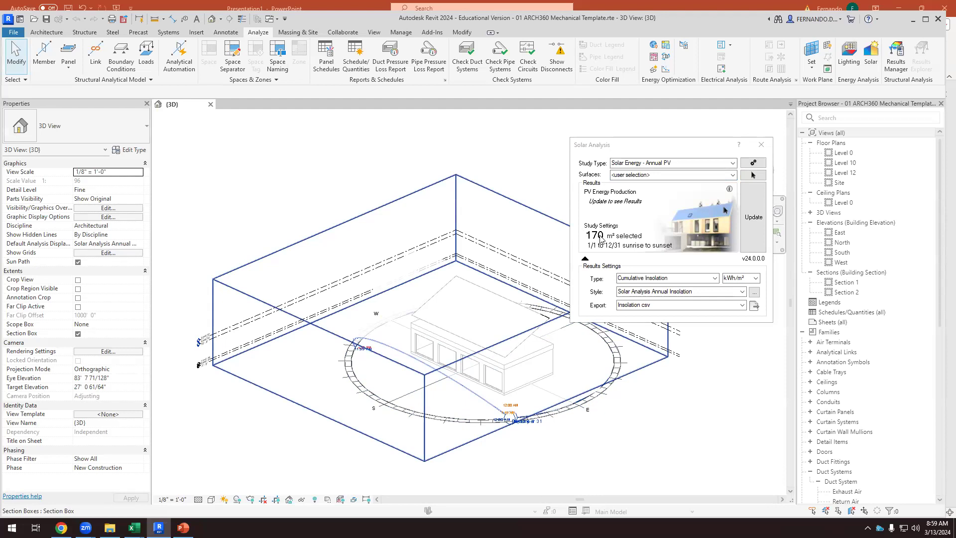
pyautogui.click(753, 218)
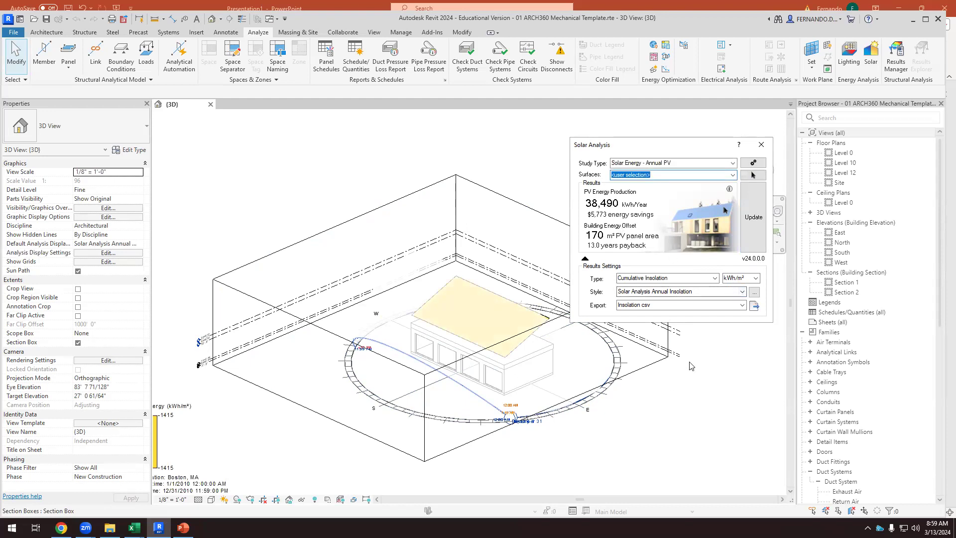
# Capture a close-up screenshot of the sloped roof together with its Solar Analysis results.
pyautogui.scroll(2, 692, 367)
pyautogui.scroll(1, 543, 476)
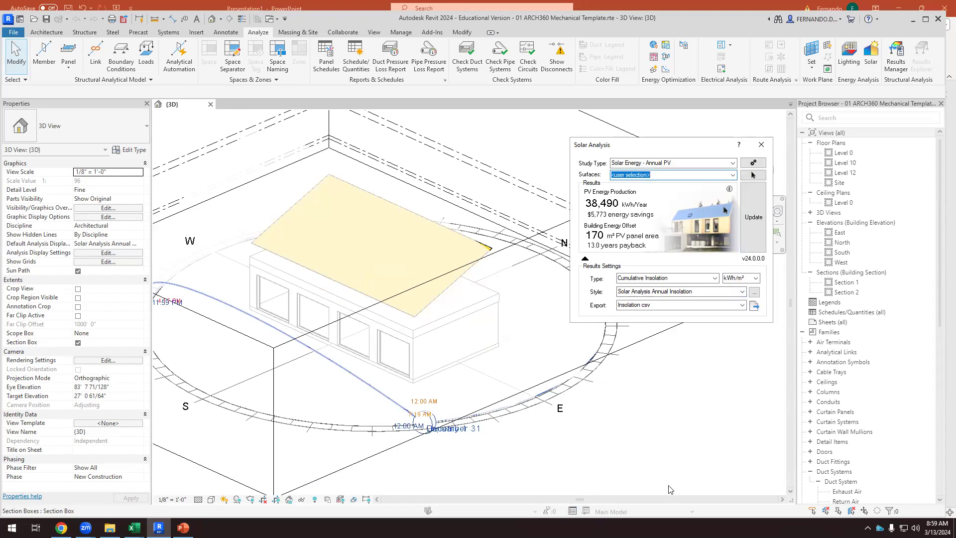
pyautogui.press('super+shift+s')
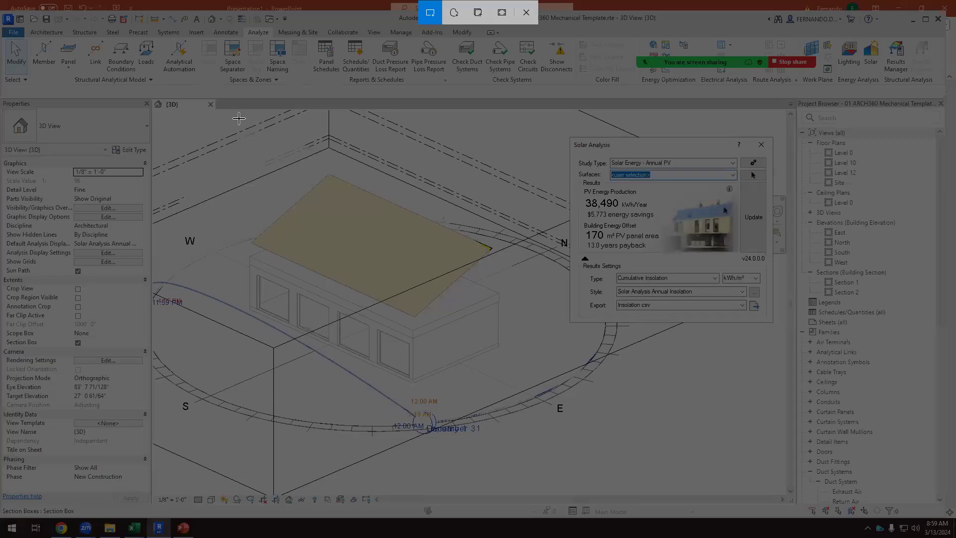
pyautogui.moveTo(228, 120); pyautogui.dragTo(777, 401)
# Switch to PowerPoint, paste the sloped roof screenshot on the blank second slide, and move that slide ahead of the OPTION 01 slide.
pyautogui.click(184, 527)
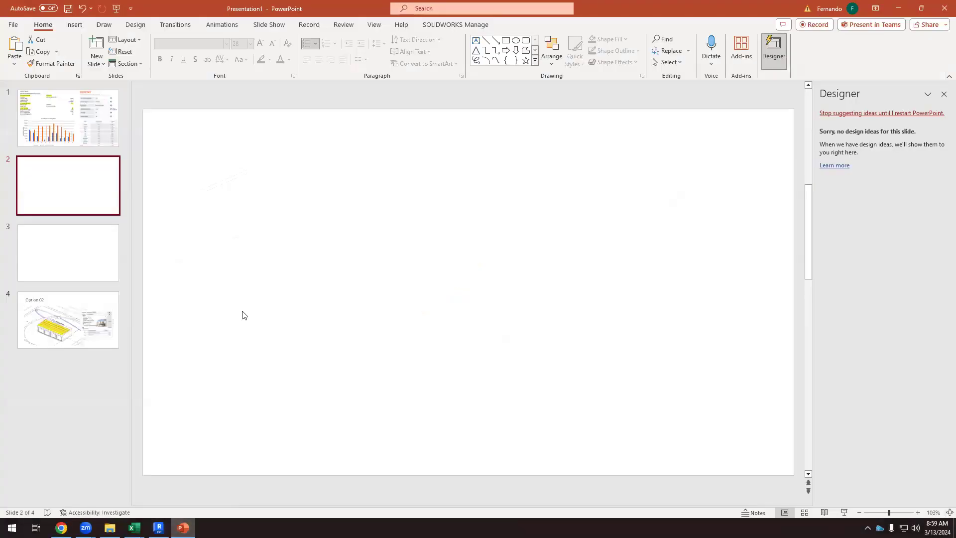
pyautogui.click(262, 216)
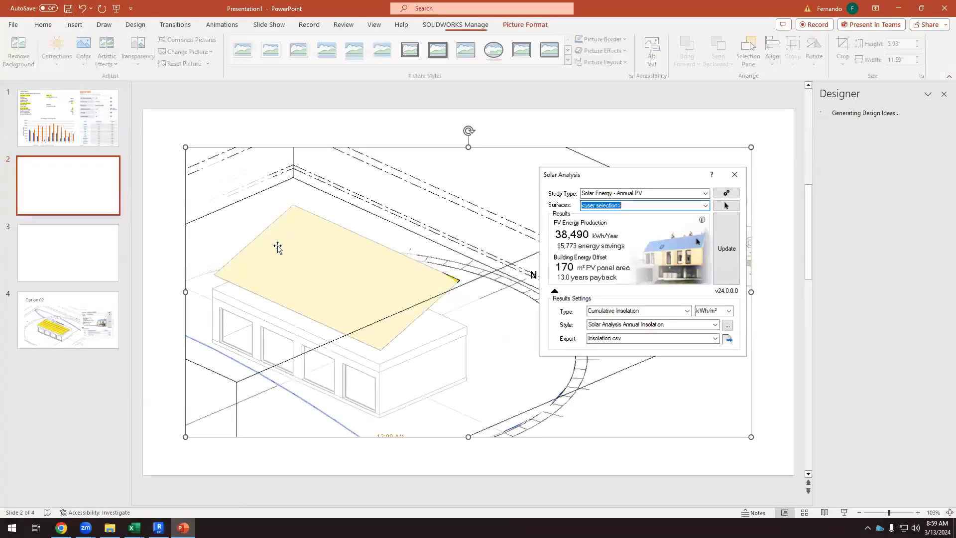
pyautogui.hotkey('ctrl', 'v')
pyautogui.moveTo(85, 187); pyautogui.dragTo(90, 145)
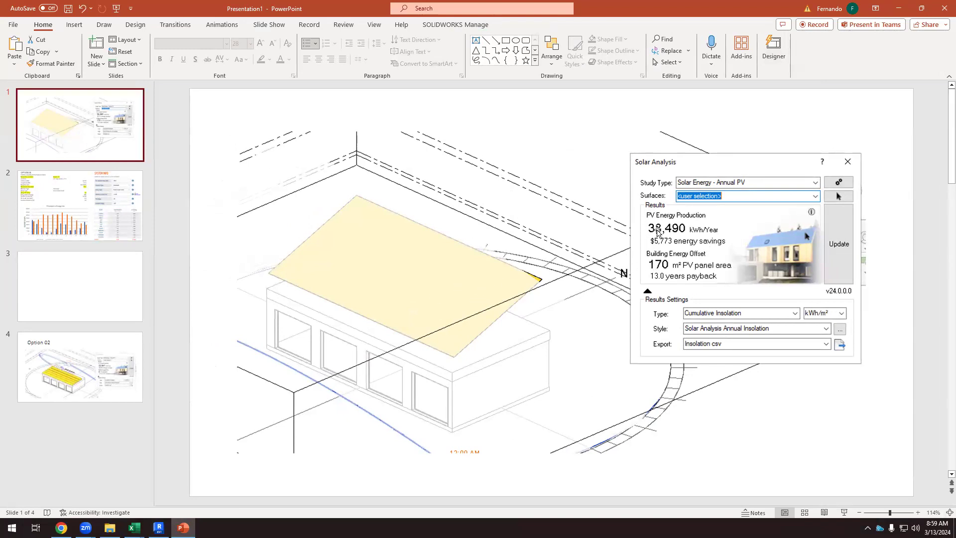
# Compare the sloped roof's Revit PV production with the annual PVWatts output on the OPTION 01 slide.
pyautogui.click(132, 219)
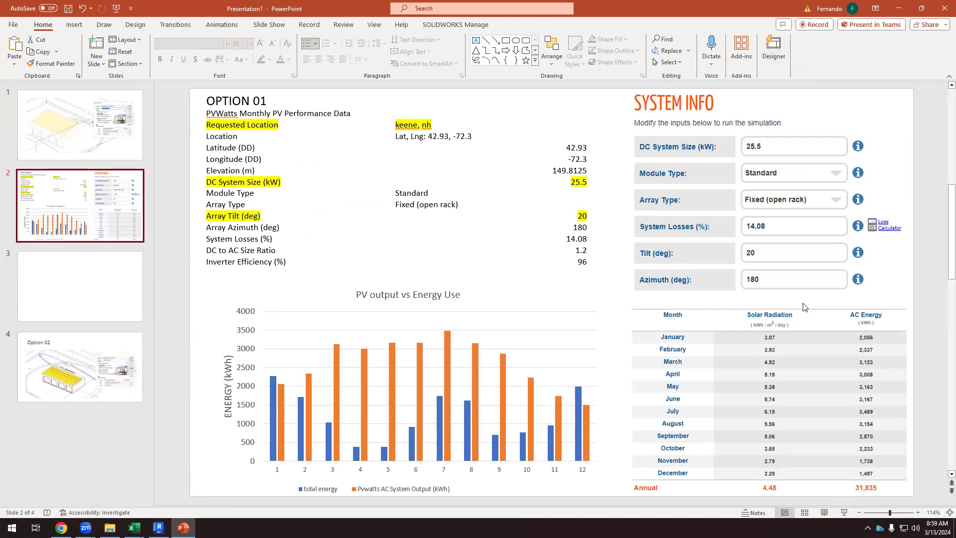
pyautogui.click(57, 133)
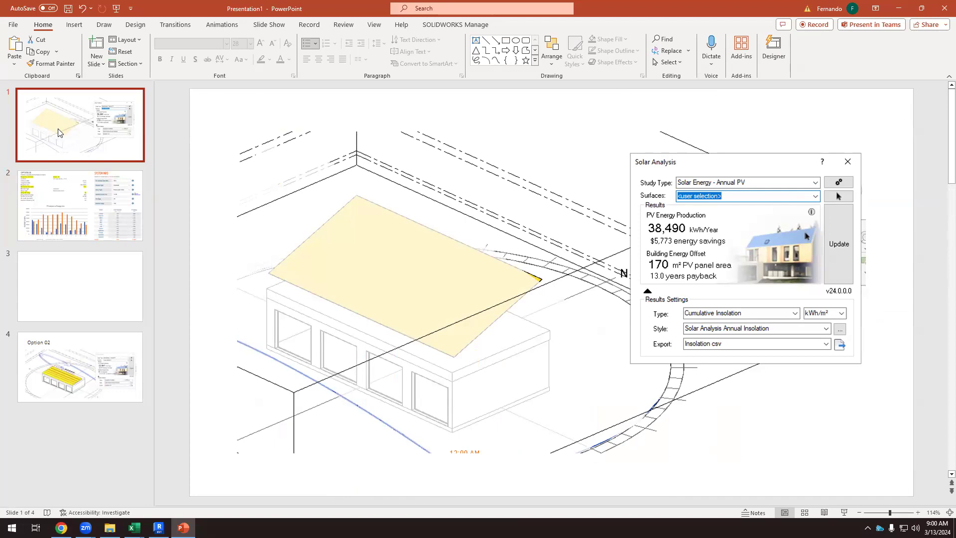
pyautogui.click(112, 219)
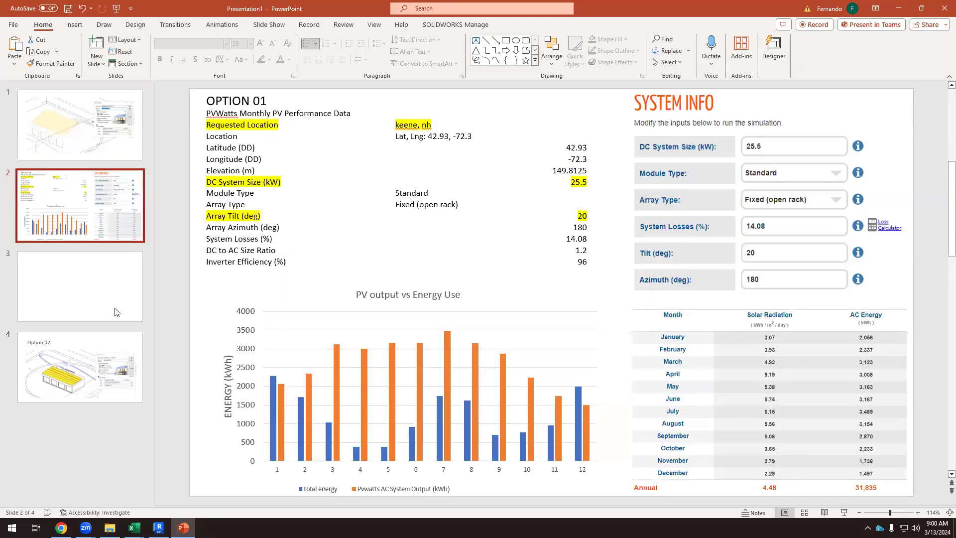
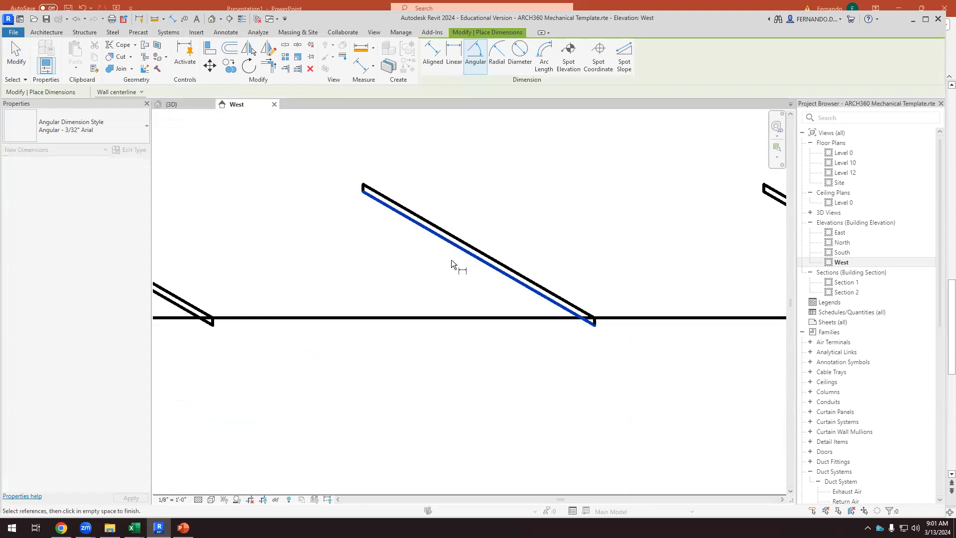
# Place an angular dimension between a sawtooth roof panel's sloped underside and the horizontal roof line in the West elevation.
pyautogui.click(444, 317)
pyautogui.scroll(2, 393, 278)
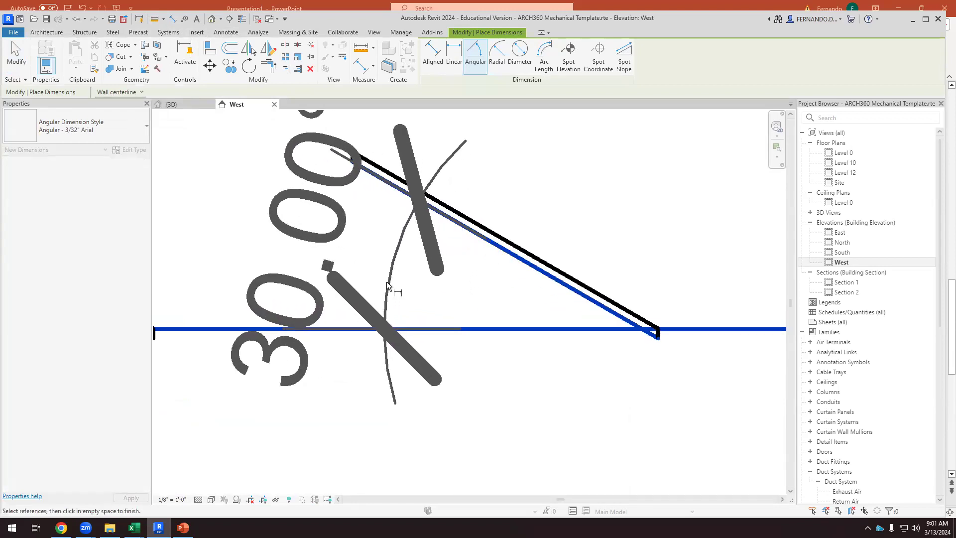
pyautogui.scroll(-4, 379, 259)
pyautogui.click(379, 259)
pyautogui.scroll(2, 349, 259)
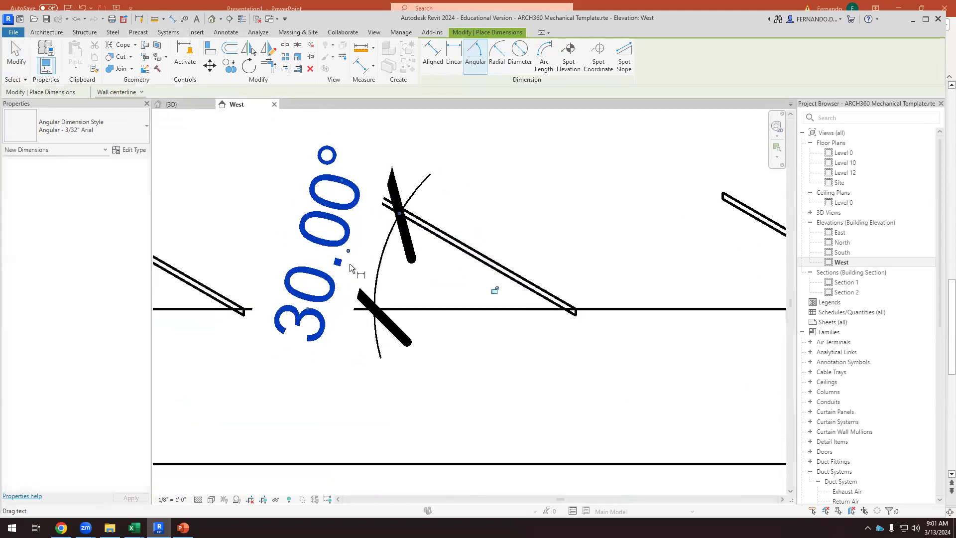
# Switch to the PVWatts Calculator in the browser, restart it for keene, nh, and proceed to the System Info page.
pyautogui.scroll(-5, 390, 249)
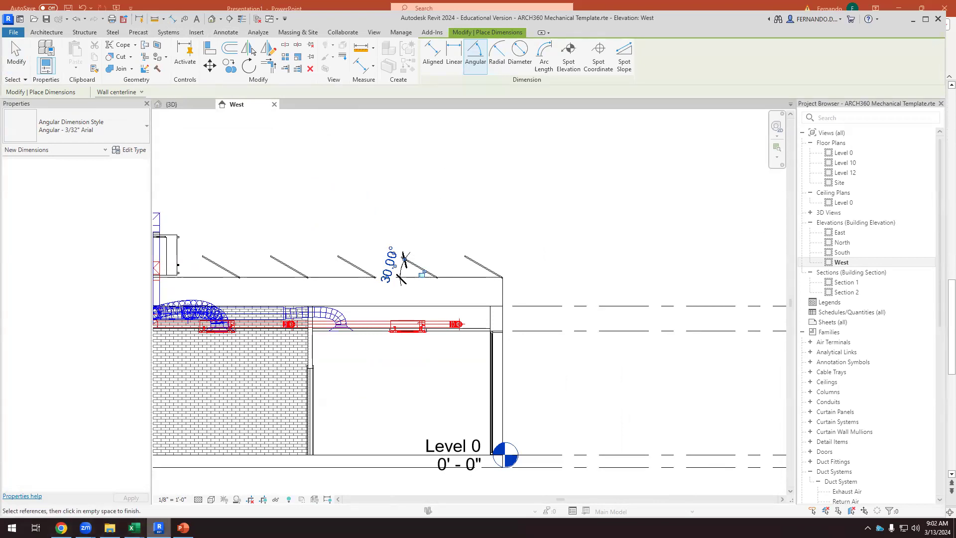
pyautogui.moveTo(158, 528)
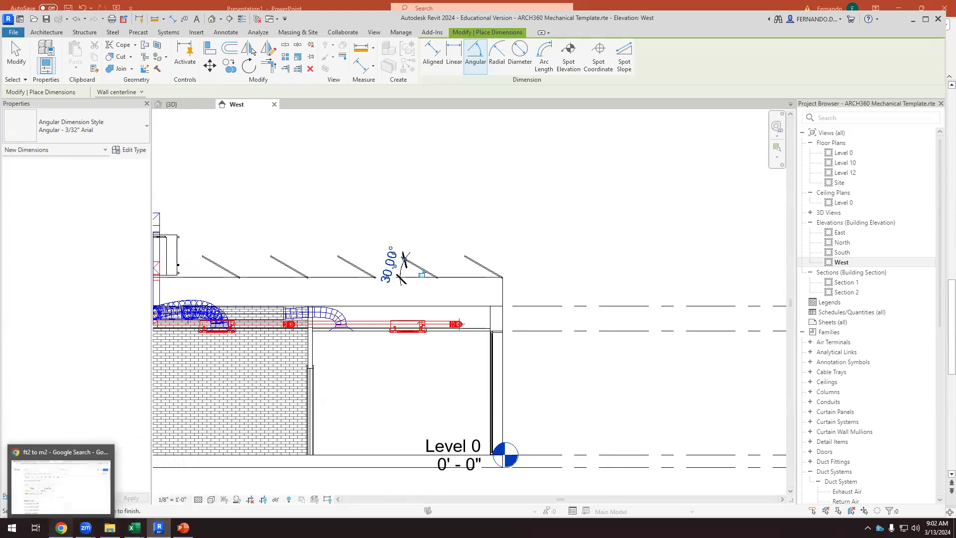
pyautogui.click(61, 527)
pyautogui.click(302, 11)
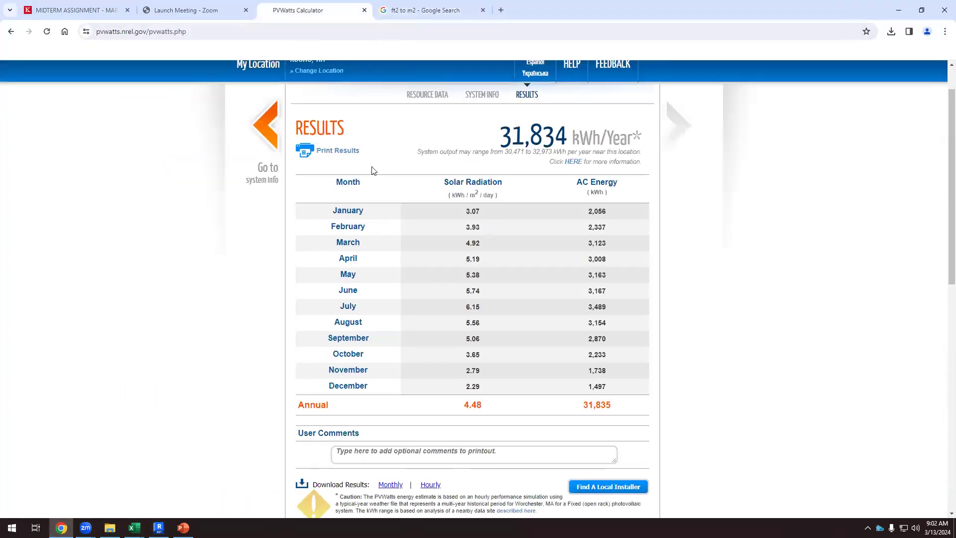
pyautogui.click(316, 121)
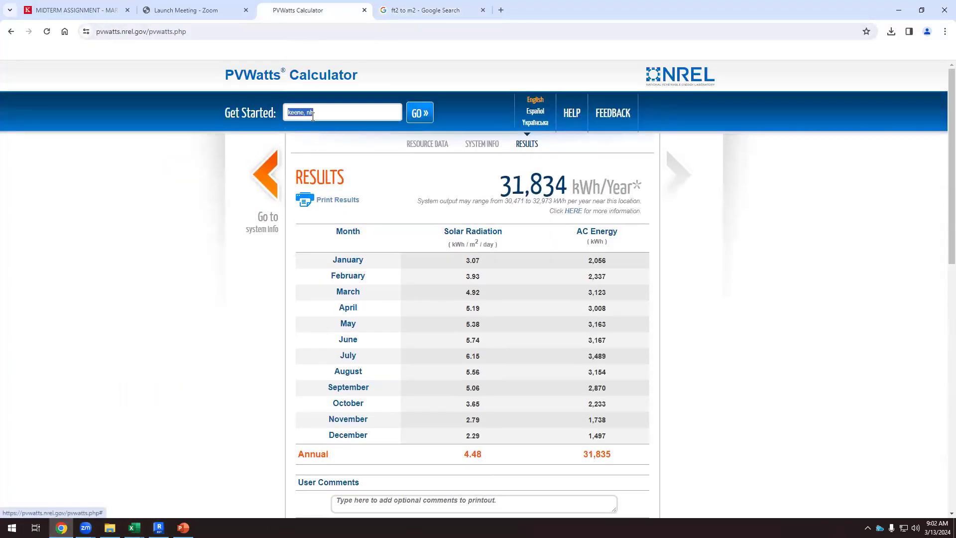
pyautogui.click(420, 113)
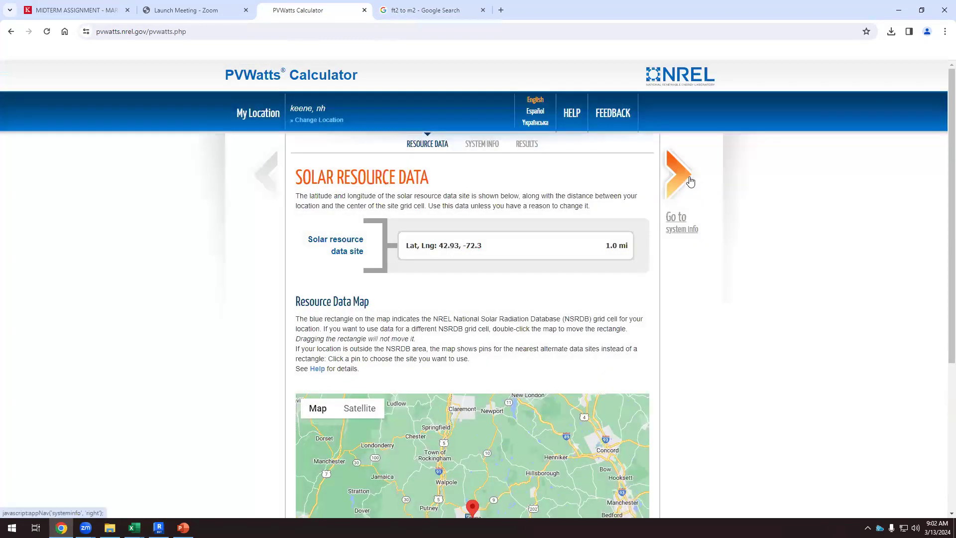
pyautogui.click(691, 181)
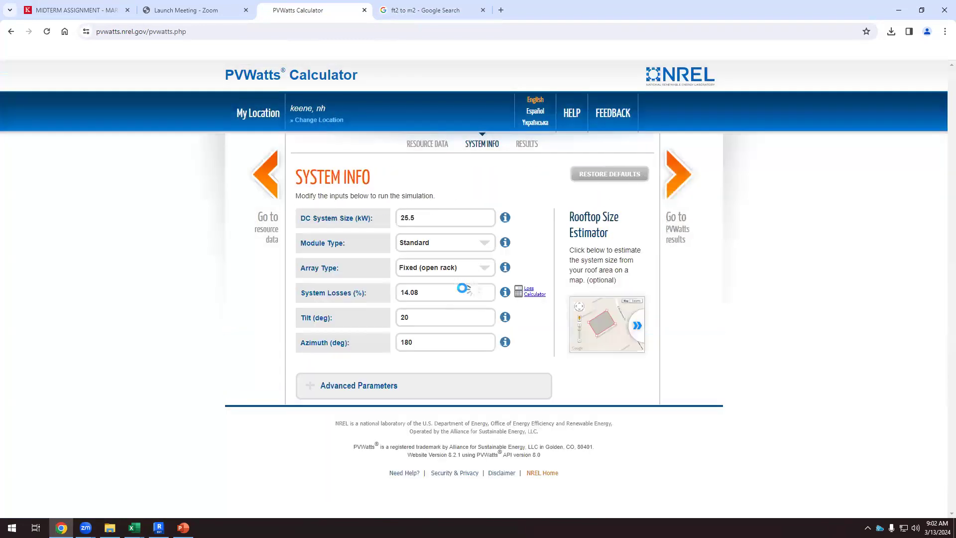
# Open the Rooftop Size Estimator and outline a rectangular array area of about 127 m2 on the open grass field.
pyautogui.click(600, 325)
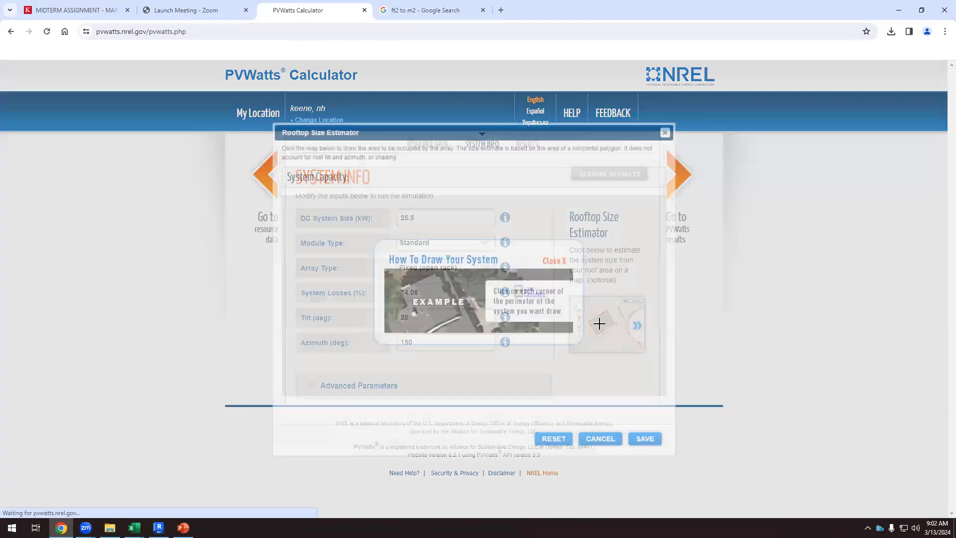
pyautogui.click(565, 261)
pyautogui.scroll(-5, 507, 289)
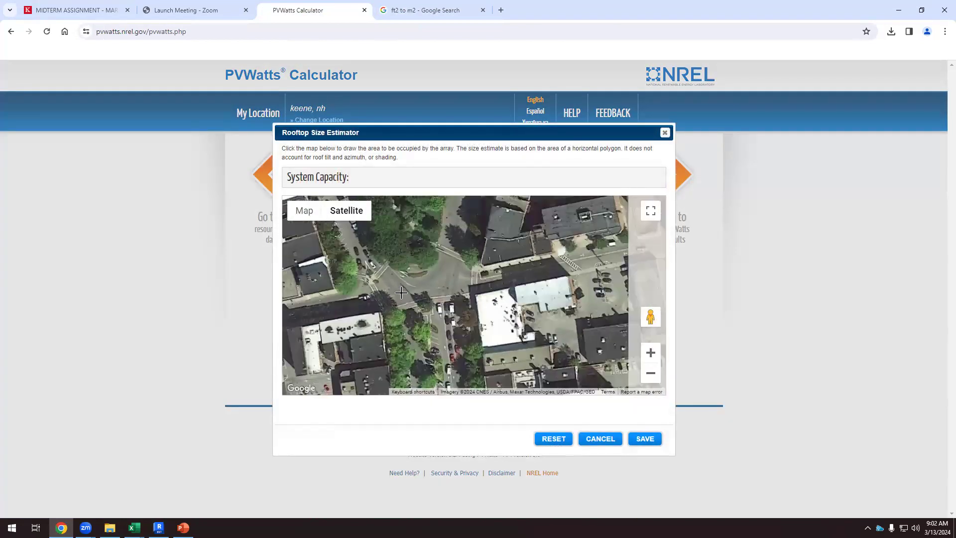
pyautogui.scroll(4, 537, 333)
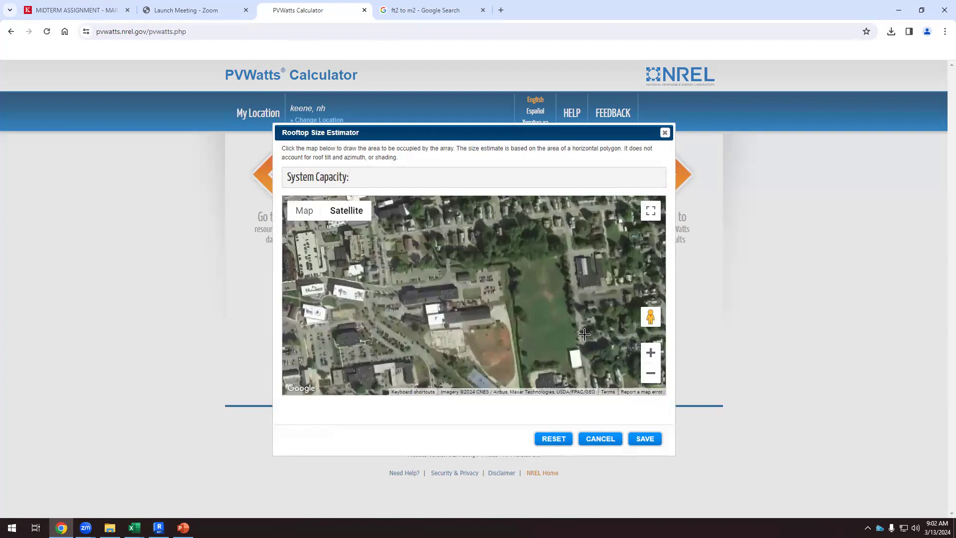
pyautogui.scroll(1, 537, 333)
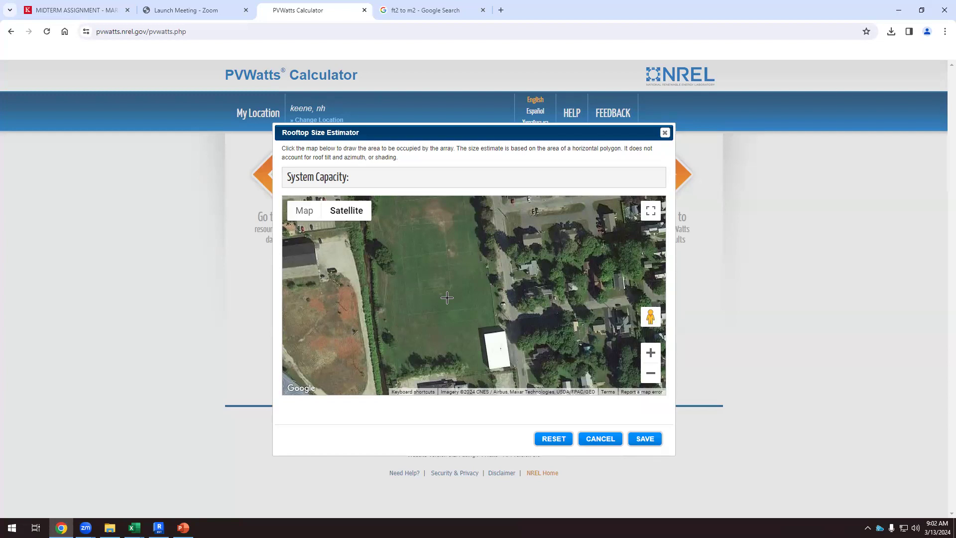
pyautogui.scroll(3, 406, 294)
pyautogui.click(472, 274)
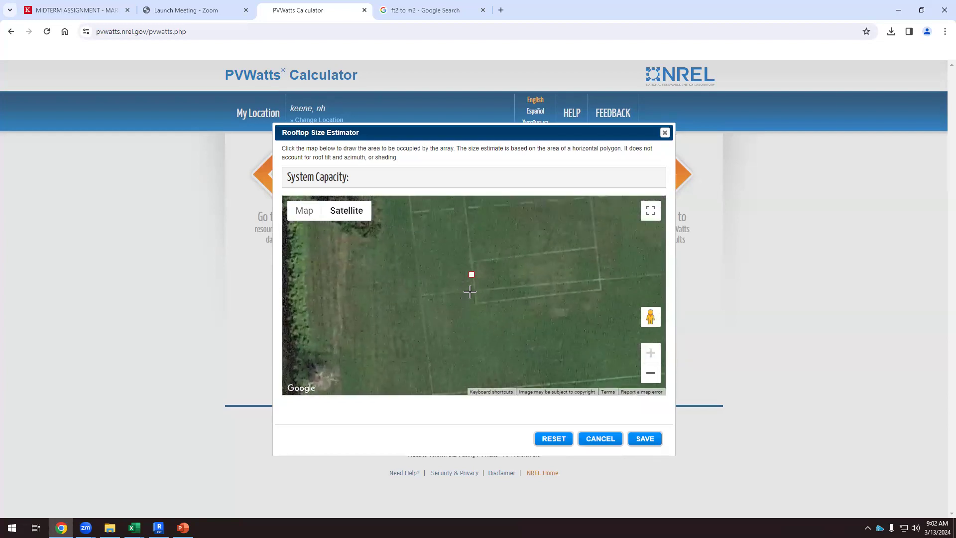
pyautogui.click(473, 303)
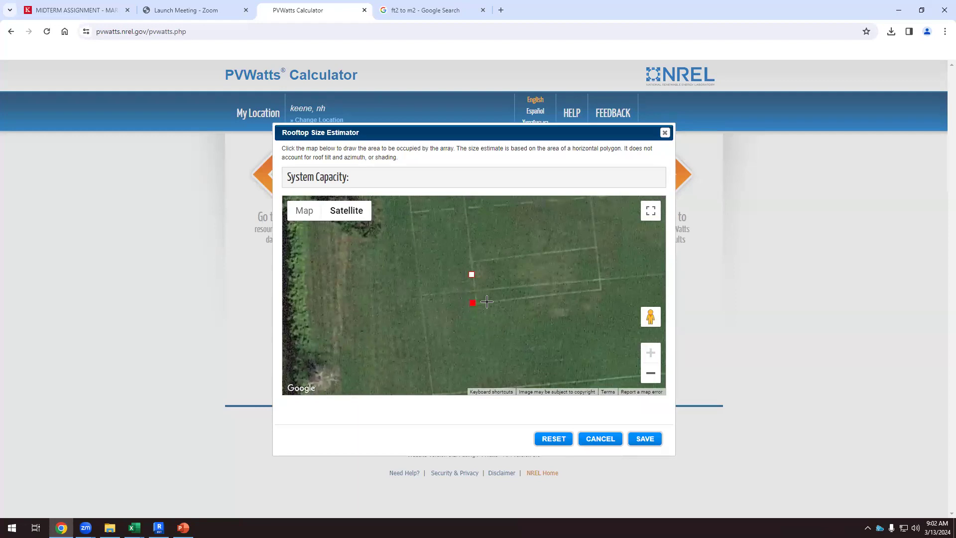
pyautogui.click(564, 303)
pyautogui.click(564, 274)
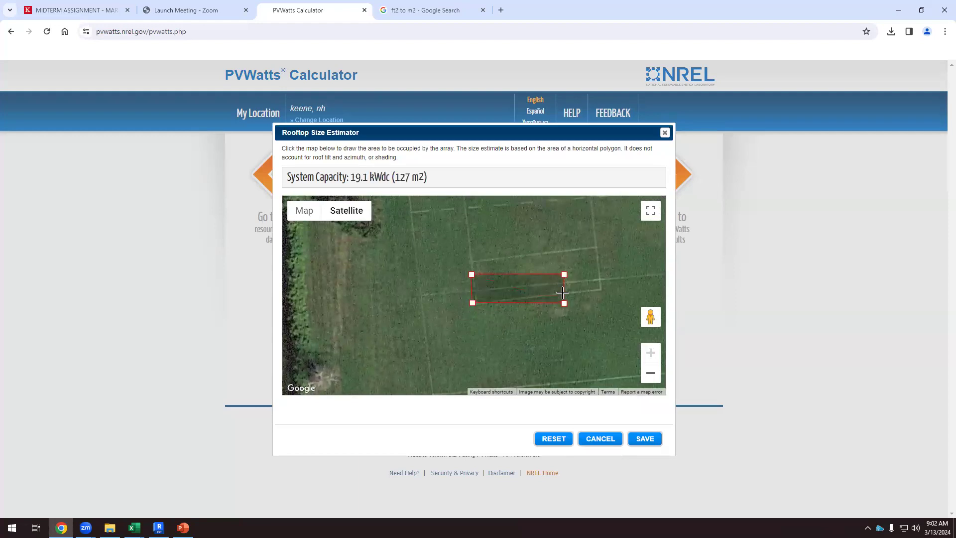
# Narrow the array rectangle to a capacity of about 15.1 kW by moving its two eastern corners, and save it.
pyautogui.moveTo(563, 303)
pyautogui.mouseDown()
pyautogui.moveTo(556, 303)
pyautogui.moveTo(564, 275)
pyautogui.moveTo(554, 275)
pyautogui.moveTo(560, 303)
pyautogui.moveTo(550, 275)
pyautogui.moveTo(550, 306)
pyautogui.moveTo(545, 271)
pyautogui.moveTo(546, 304)
pyautogui.moveTo(546, 274)
pyautogui.mouseUp()
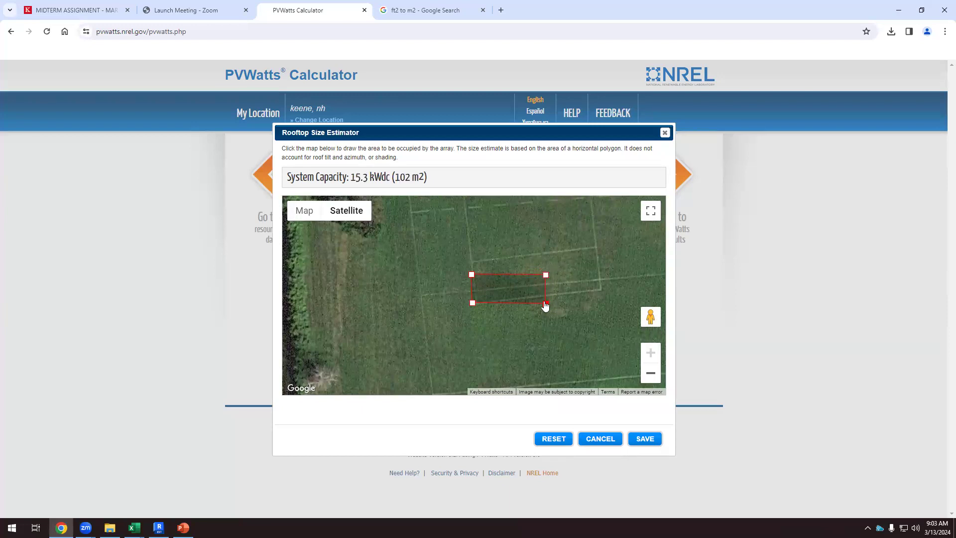
pyautogui.moveTo(545, 277); pyautogui.dragTo(546, 278)
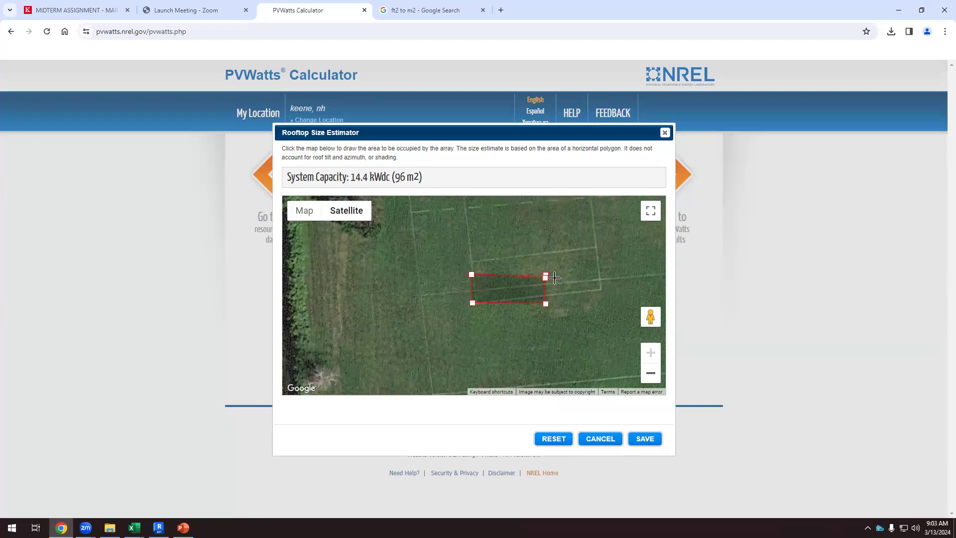
pyautogui.moveTo(545, 278); pyautogui.dragTo(545, 276)
pyautogui.click(642, 443)
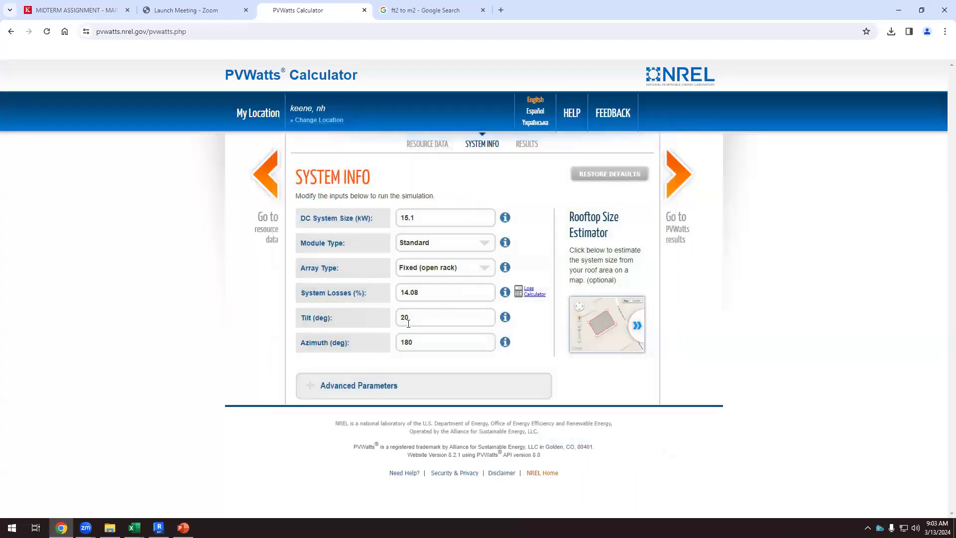
# Set the array tilt to 30 degrees and run the PVWatts results for the 15.1 kW system.
pyautogui.doubleClick(414, 323)
pyautogui.write('30')
pyautogui.click(522, 352)
pyautogui.moveTo(420, 215); pyautogui.dragTo(391, 222)
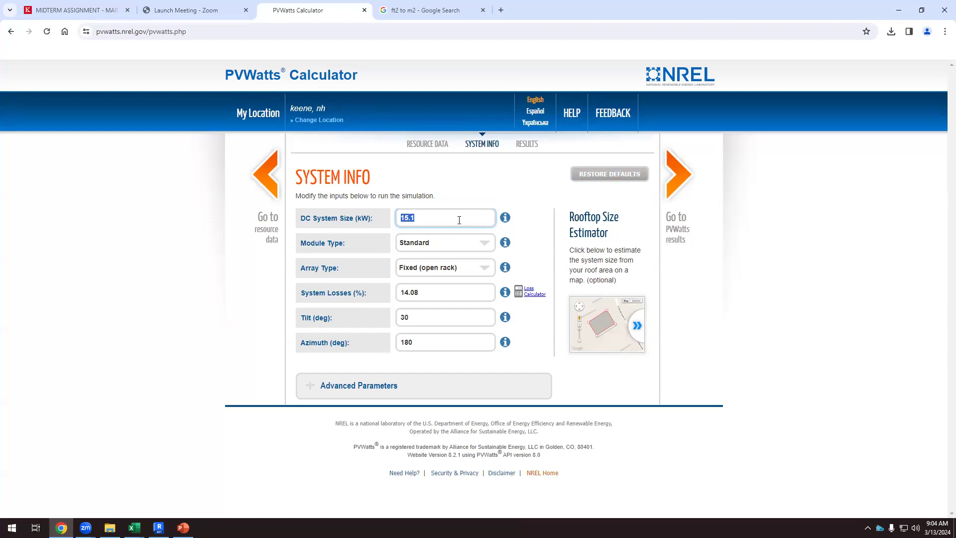
pyautogui.click(680, 176)
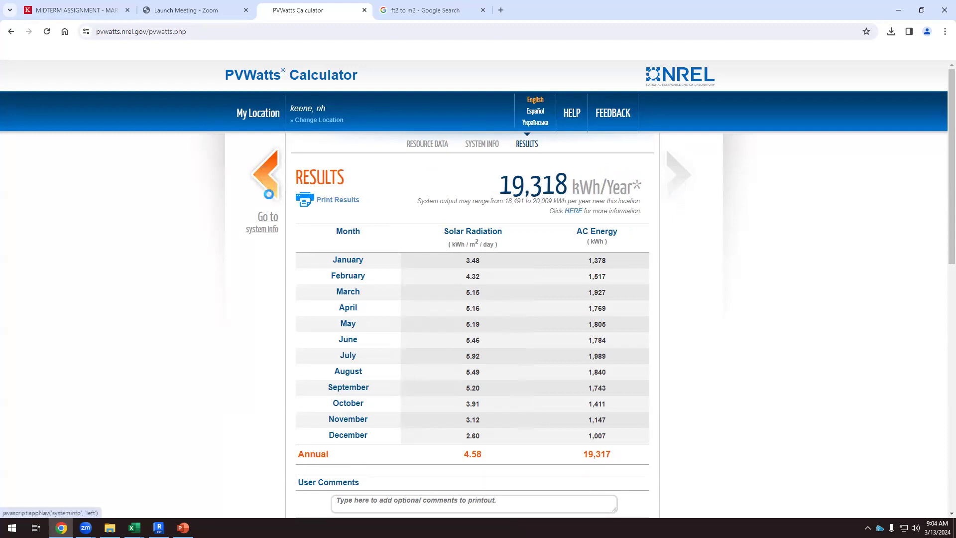
# Return to the System Info page and capture a screenshot of its input parameters.
pyautogui.click(265, 188)
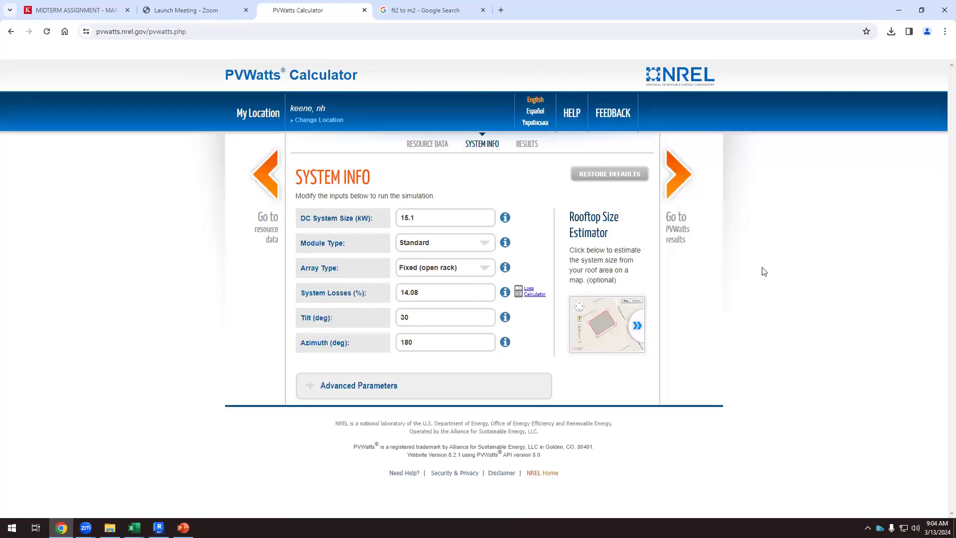
pyautogui.press('super+shift+s')
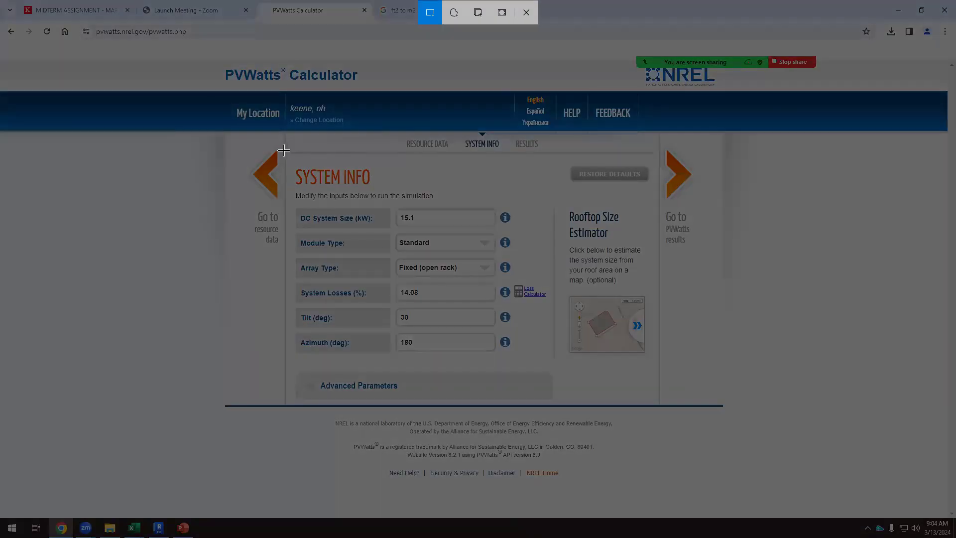
pyautogui.moveTo(282, 151); pyautogui.dragTo(559, 362)
# Switch to PowerPoint, paste the System Info screenshot on the blank fourth slide, and shrink it into the slide's upper right corner.
pyautogui.click(184, 528)
pyautogui.click(107, 367)
pyautogui.moveTo(217, 101); pyautogui.dragTo(877, 486)
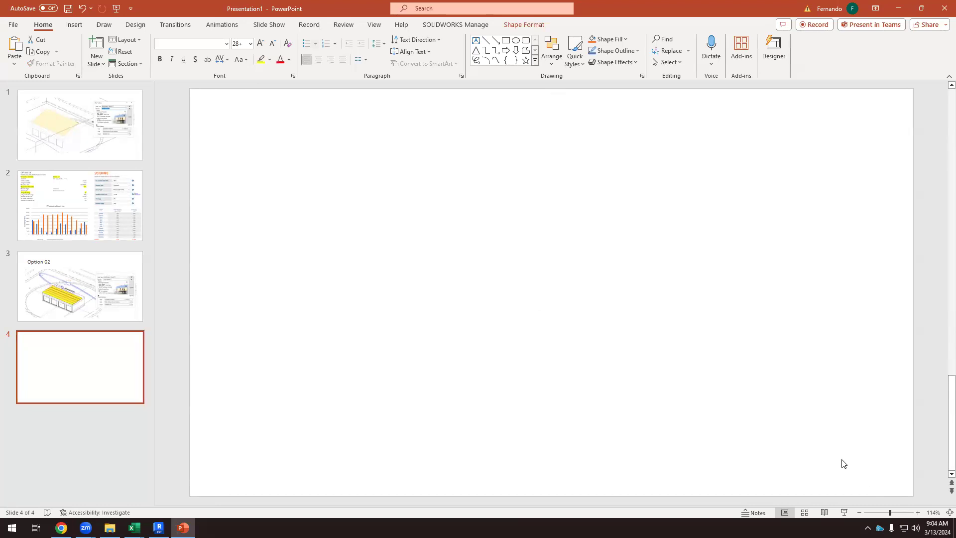
pyautogui.hotkey('ctrl', 'v')
pyautogui.moveTo(676, 258); pyautogui.dragTo(854, 184)
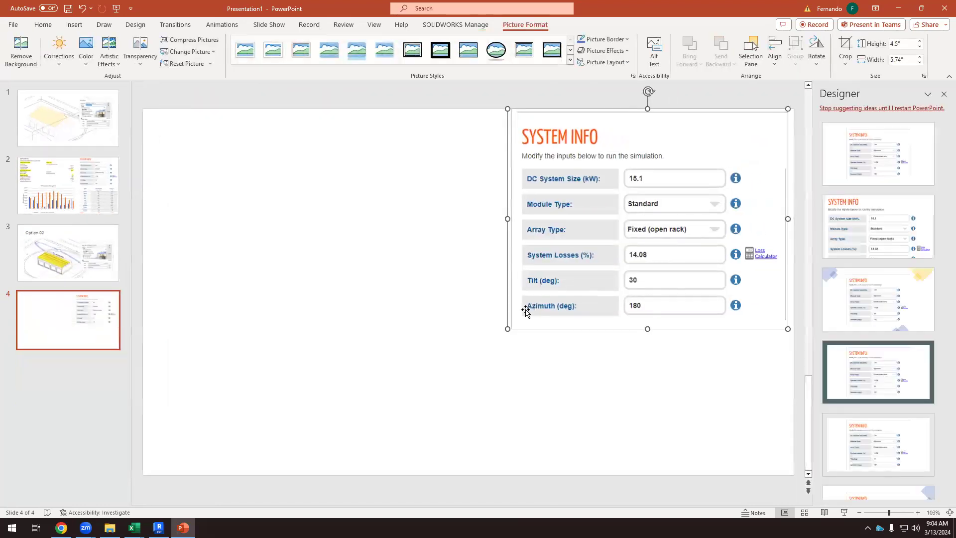
pyautogui.moveTo(507, 328); pyautogui.dragTo(542, 301)
pyautogui.moveTo(641, 252); pyautogui.dragTo(651, 249)
pyautogui.click(463, 337)
# Switch back to the PVWatts results and capture a screenshot of the monthly solar radiation and AC energy table.
pyautogui.hotkey('alt', 'Tab')
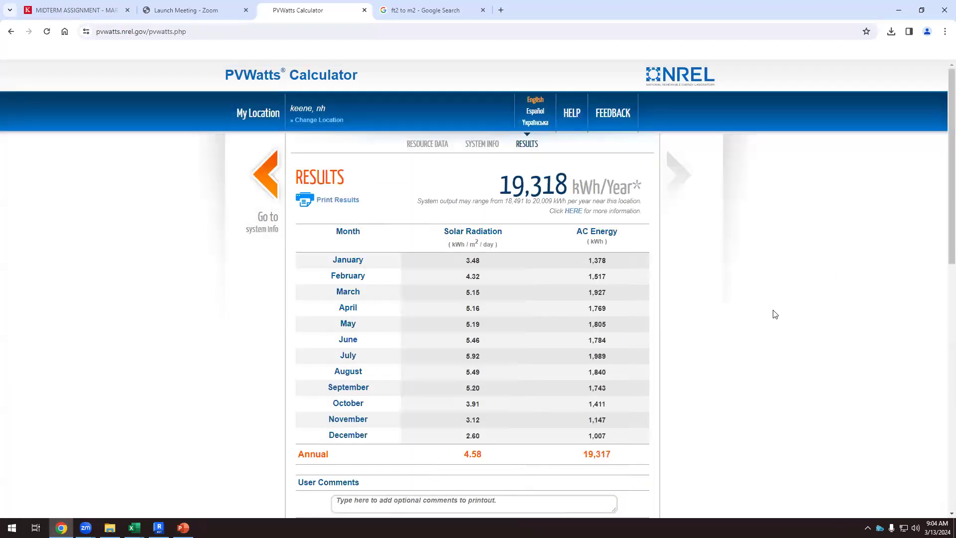
pyautogui.press('super+shift+s')
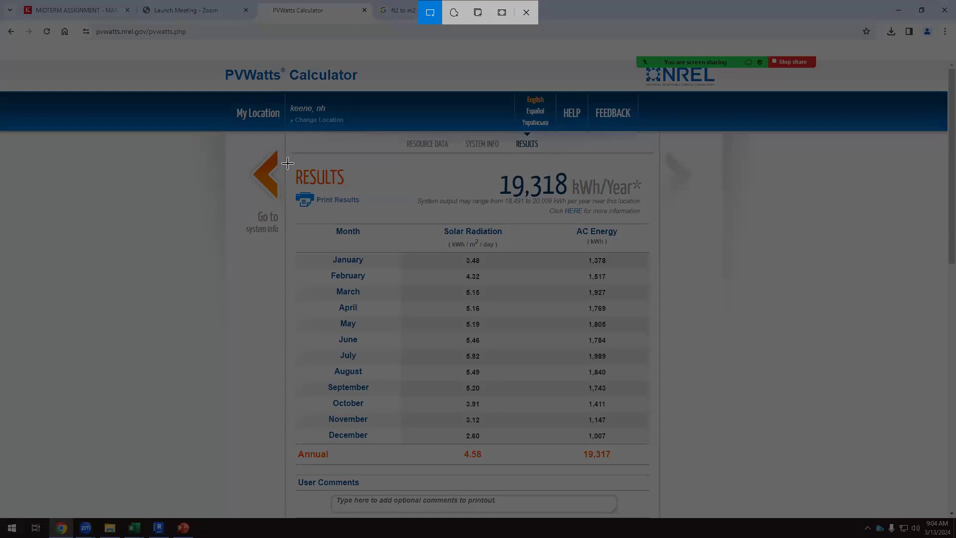
pyautogui.moveTo(284, 218); pyautogui.dragTo(650, 466)
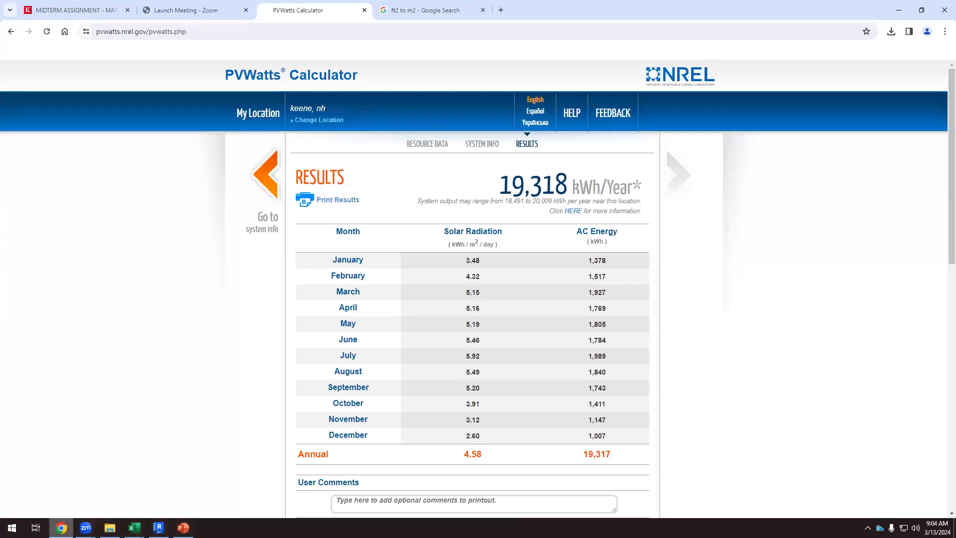
# Paste the monthly results table on the fourth slide in PowerPoint, shrink it, and place it in the slide's lower right corner.
pyautogui.click(183, 528)
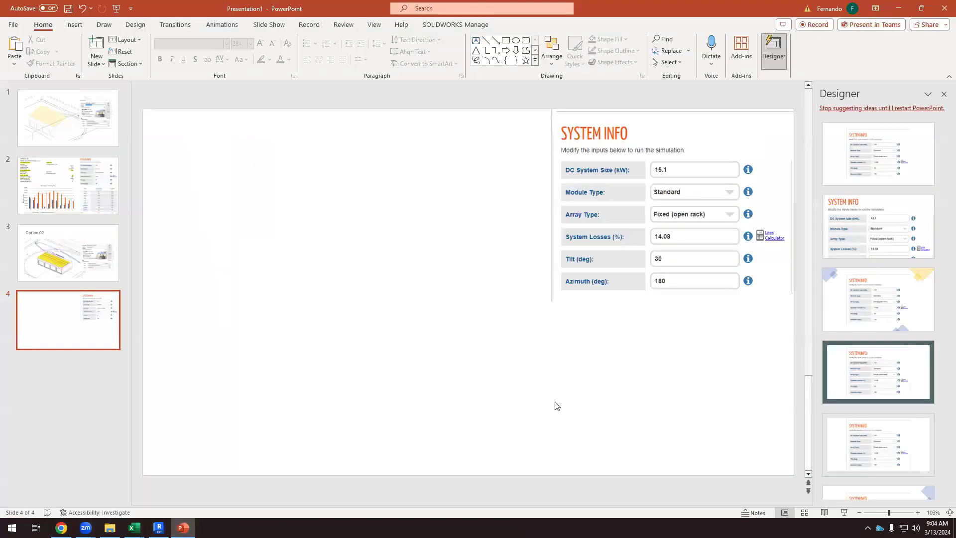
pyautogui.hotkey('ctrl', 'v')
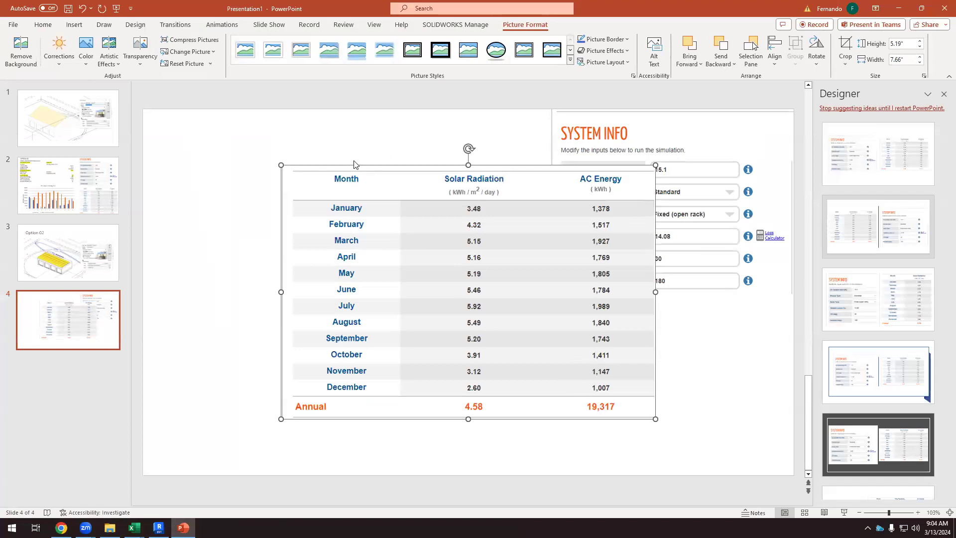
pyautogui.moveTo(300, 180); pyautogui.dragTo(384, 224)
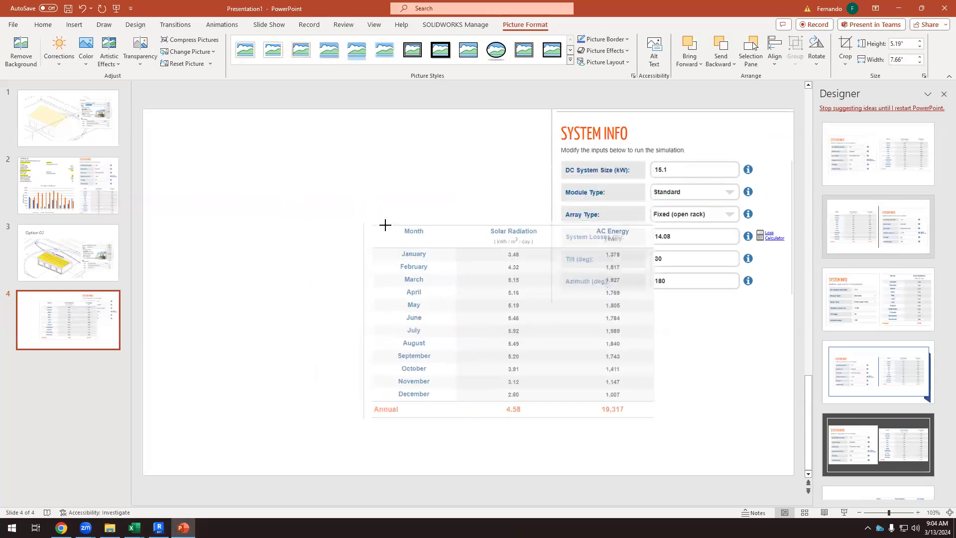
pyautogui.moveTo(485, 306); pyautogui.dragTo(623, 366)
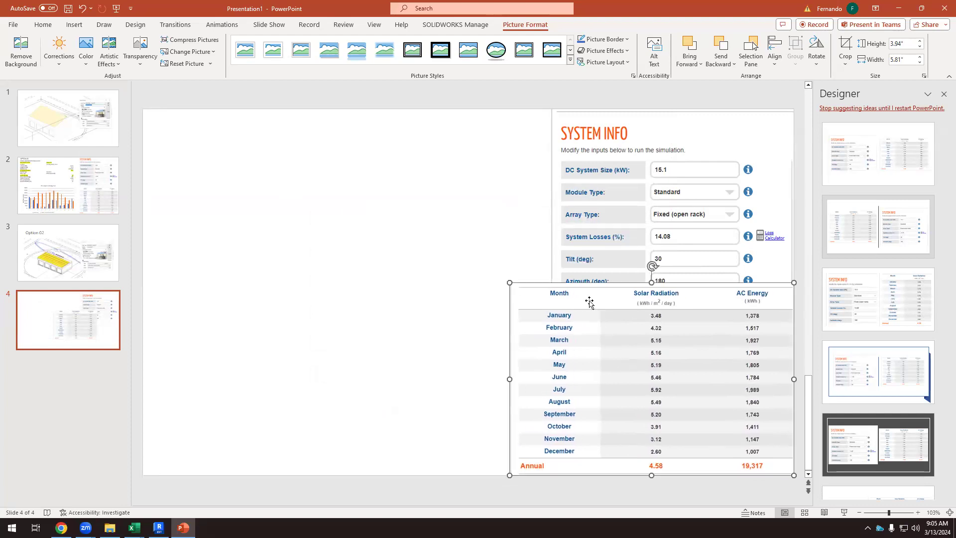
# Shrink the System Info picture on the fourth slide so it fits above the monthly results table.
pyautogui.click(568, 245)
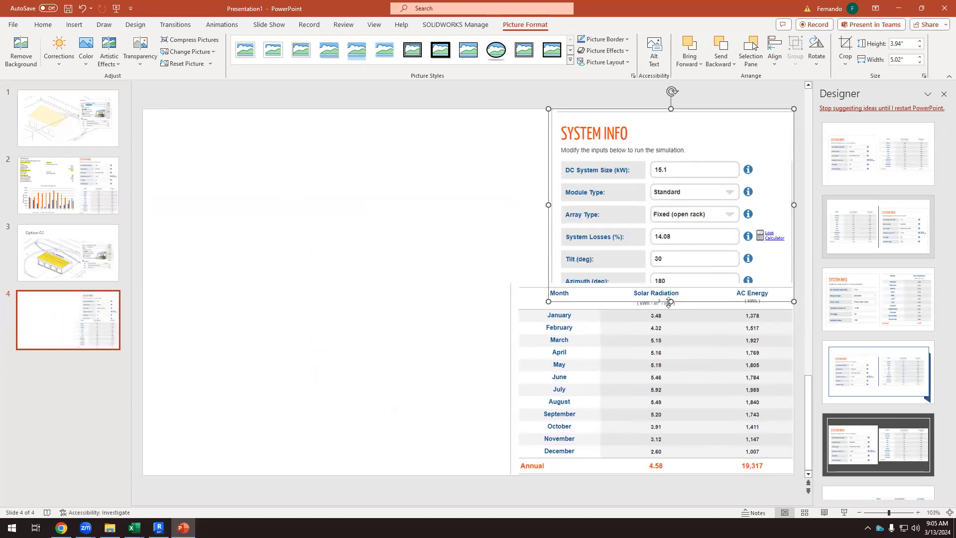
pyautogui.moveTo(671, 301); pyautogui.dragTo(641, 259)
pyautogui.click(225, 287)
# Compare the Option 02 slide's Revit PV energy production with the annual PVWatts AC energy on the fourth slide.
pyautogui.click(70, 252)
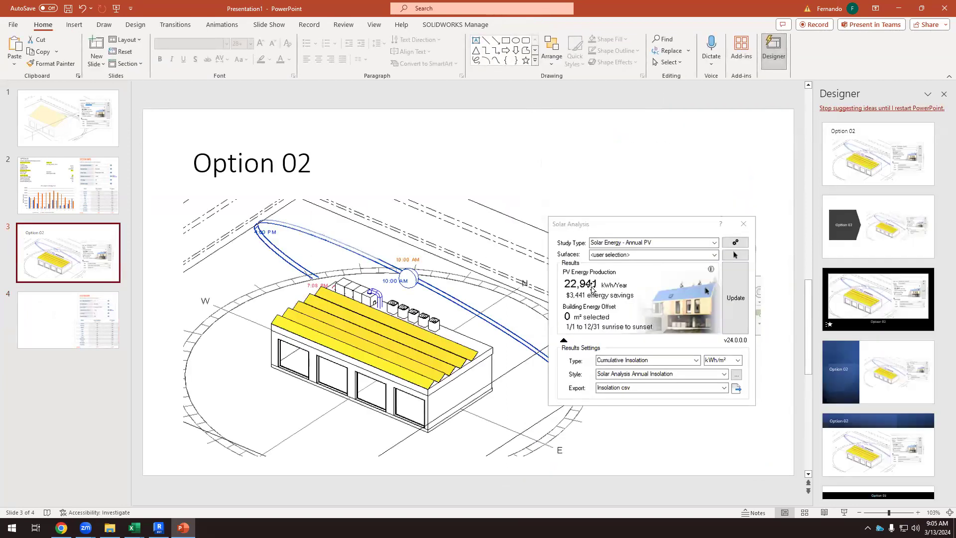
pyautogui.click(83, 323)
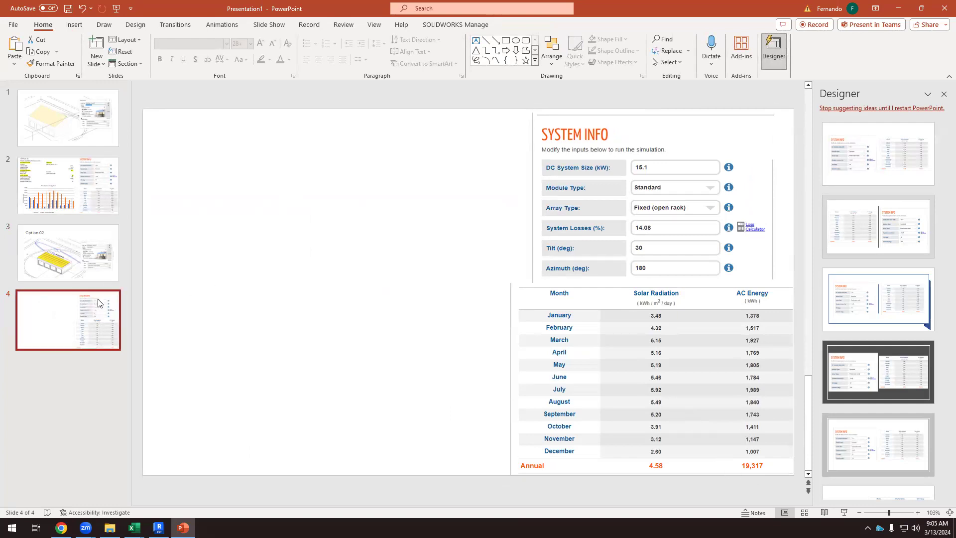
pyautogui.click(99, 269)
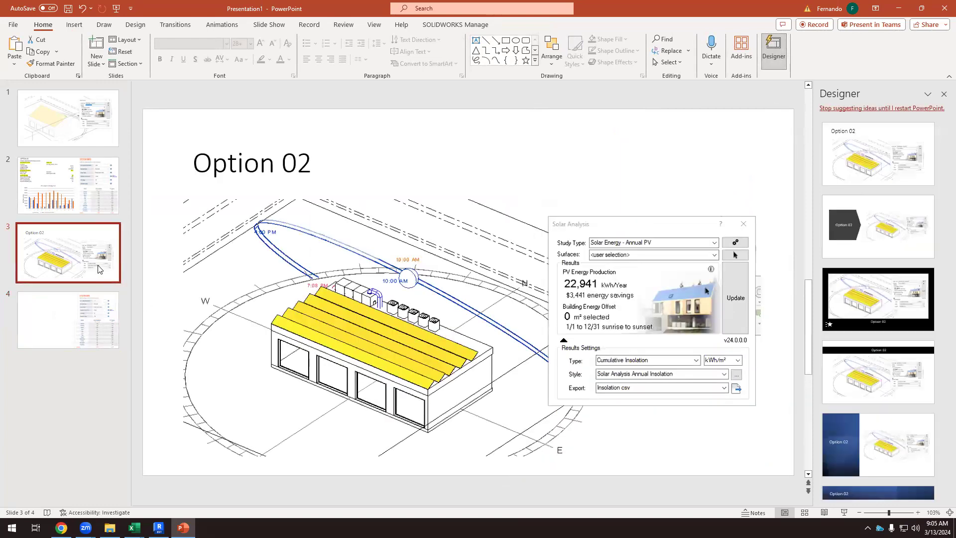
pyautogui.click(95, 316)
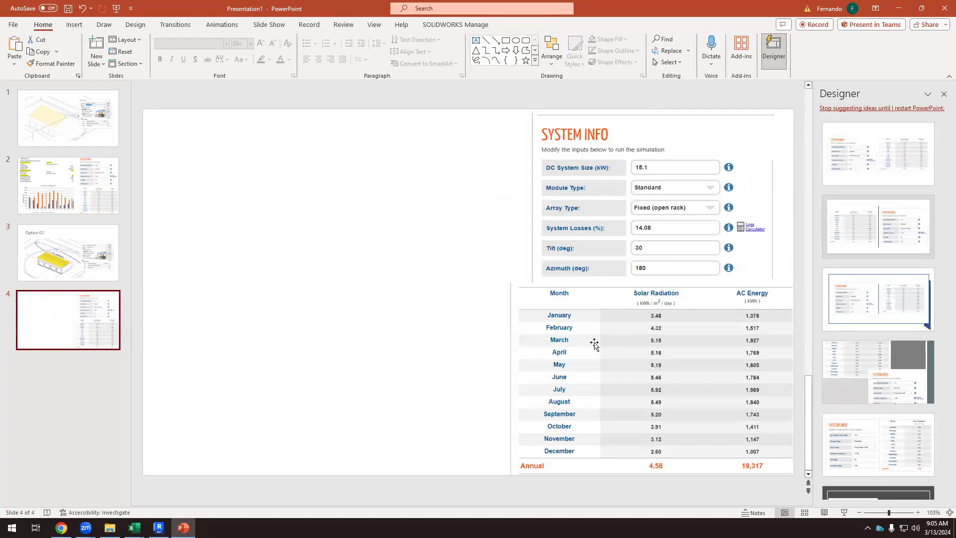
pyautogui.click(753, 468)
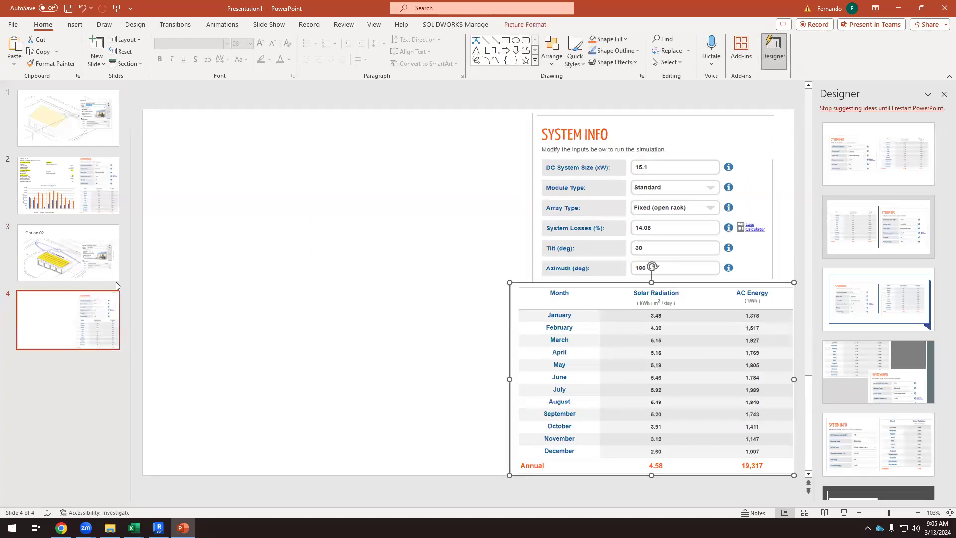
# Check the Option 01 and Option 02 slides, switch to the PVWatts results in Chrome, download the monthly results, and open the CSV file.
pyautogui.click(50, 256)
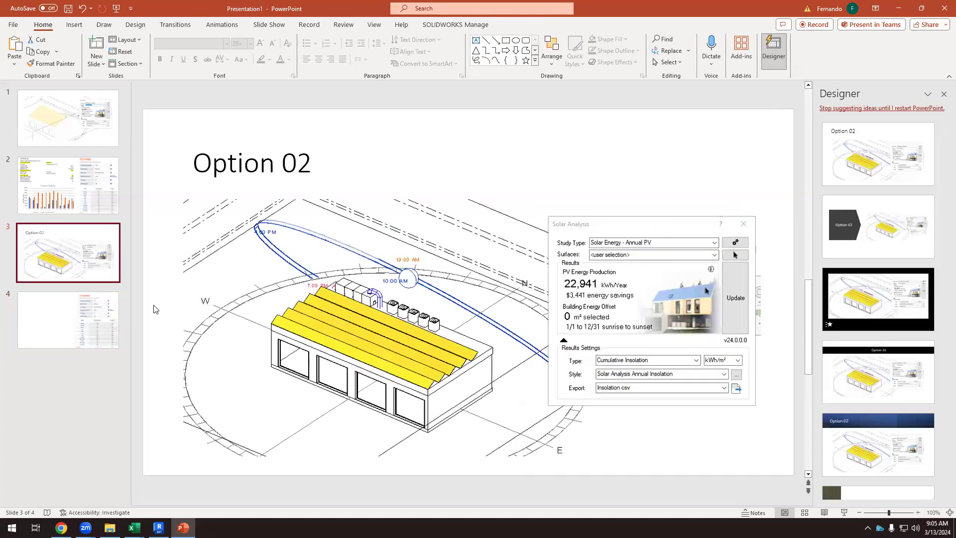
pyautogui.click(67, 322)
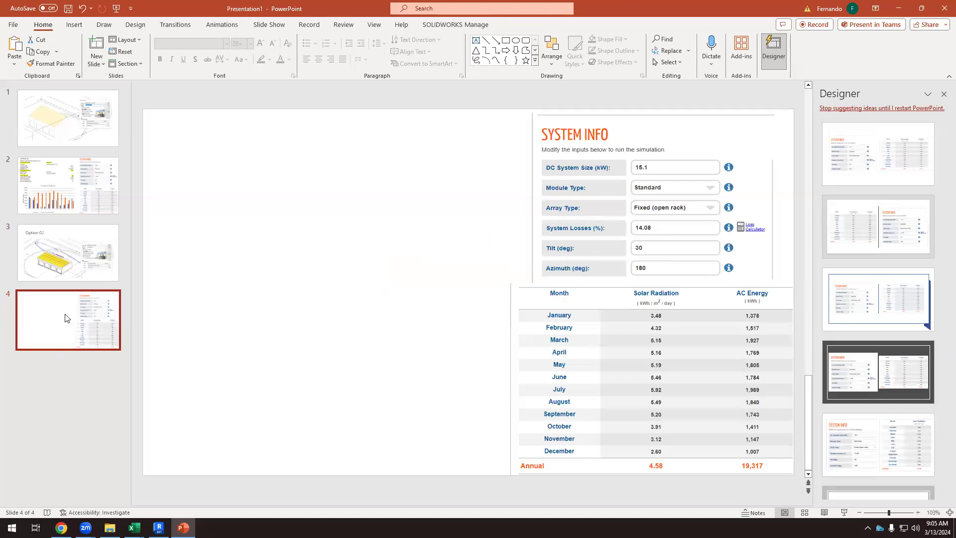
pyautogui.click(99, 200)
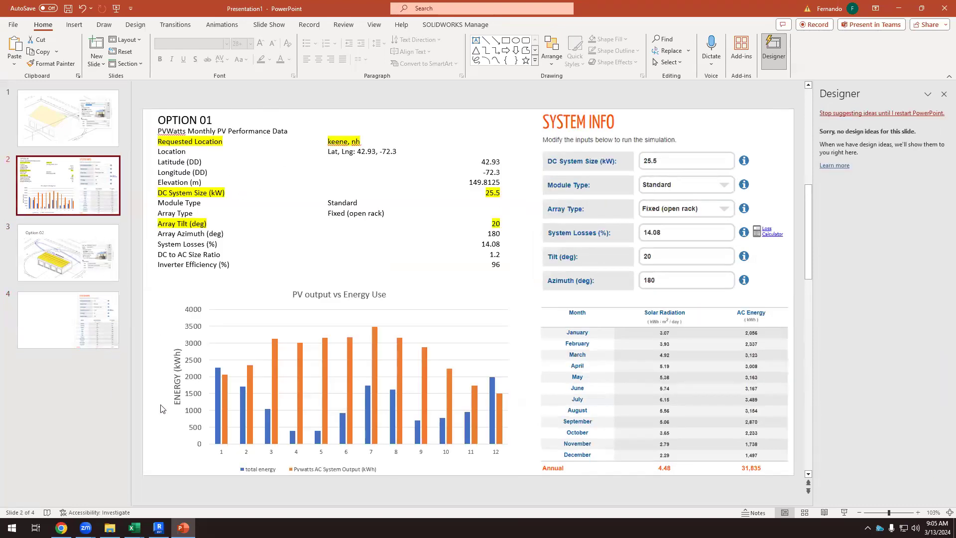
pyautogui.click(61, 528)
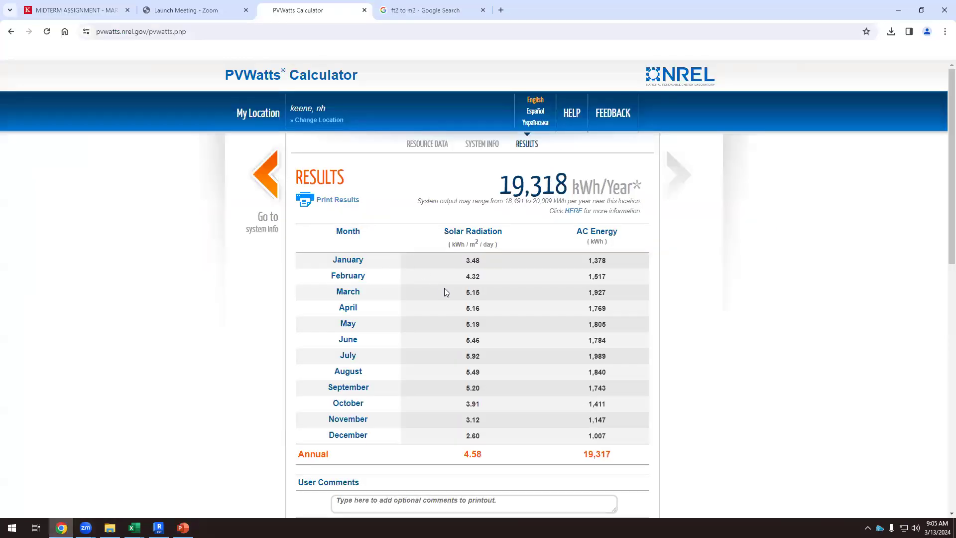
pyautogui.scroll(-5, 444, 290)
pyautogui.click(392, 286)
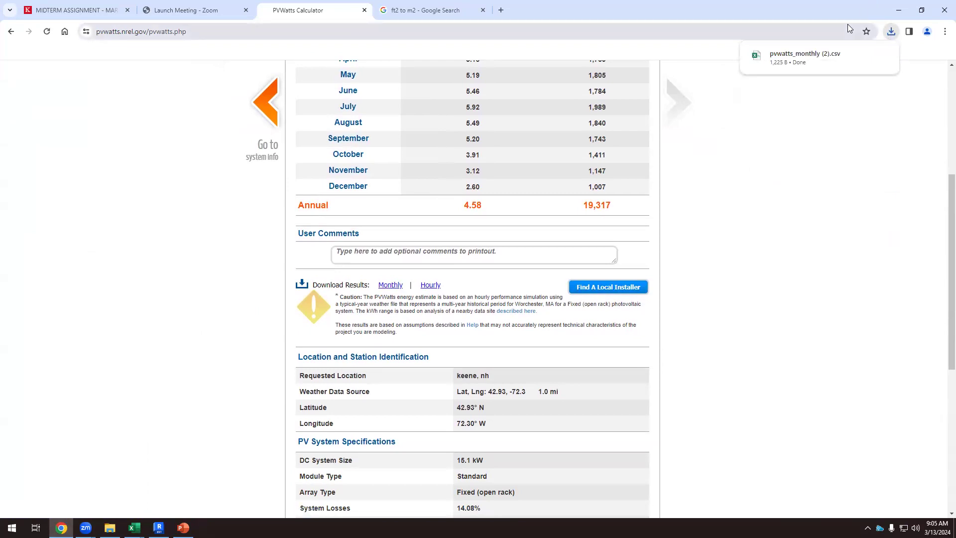
pyautogui.click(865, 56)
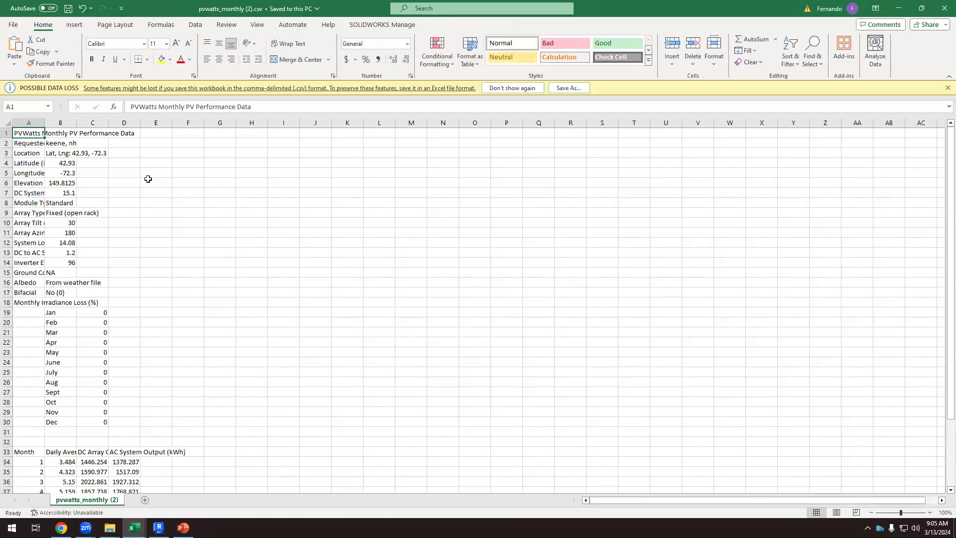
# Widen the first columns of pvwatts_monthly (2).csv so their text fits, and copy the PV performance data in A1:B14.
pyautogui.moveTo(45, 127); pyautogui.dragTo(230, 123)
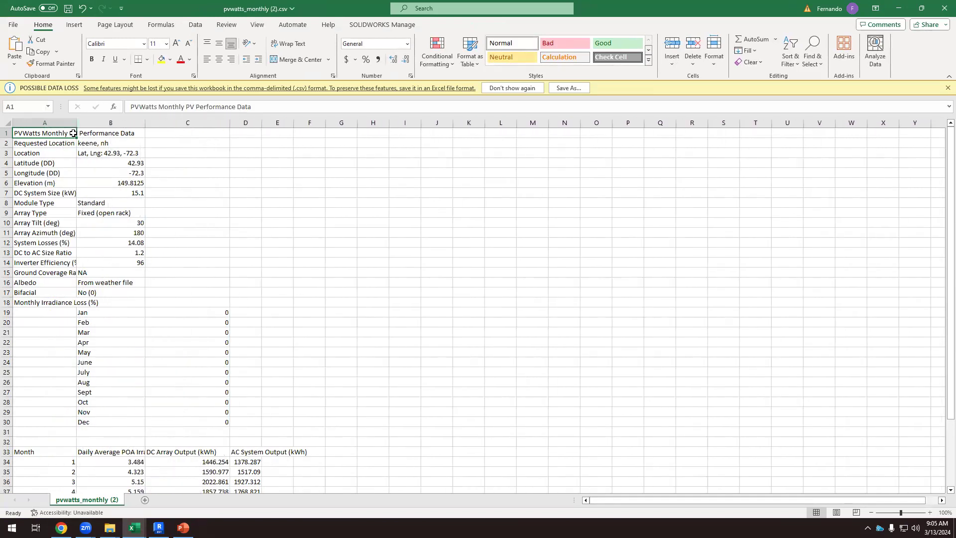
pyautogui.moveTo(75, 124); pyautogui.dragTo(115, 125)
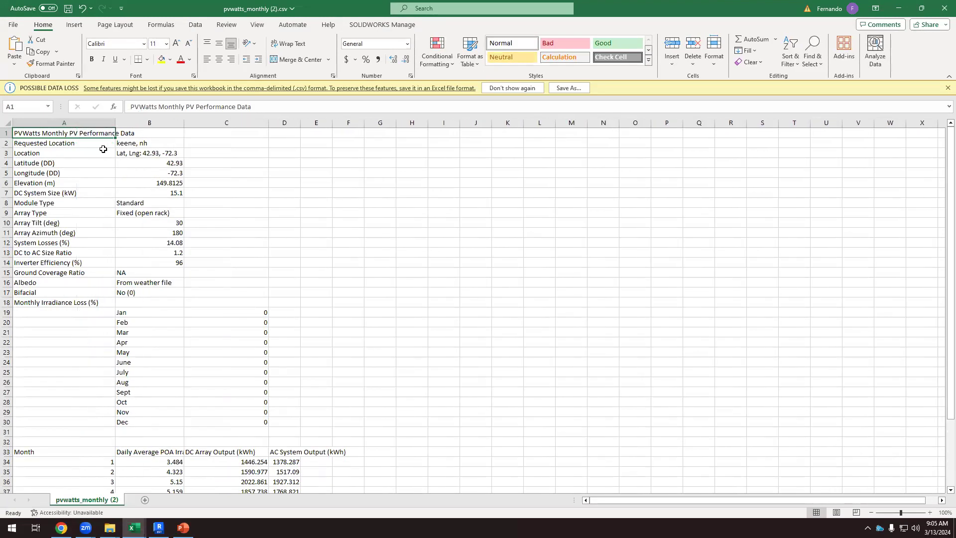
pyautogui.moveTo(115, 122); pyautogui.dragTo(129, 122)
pyautogui.click(117, 171)
pyautogui.moveTo(20, 132); pyautogui.dragTo(184, 262)
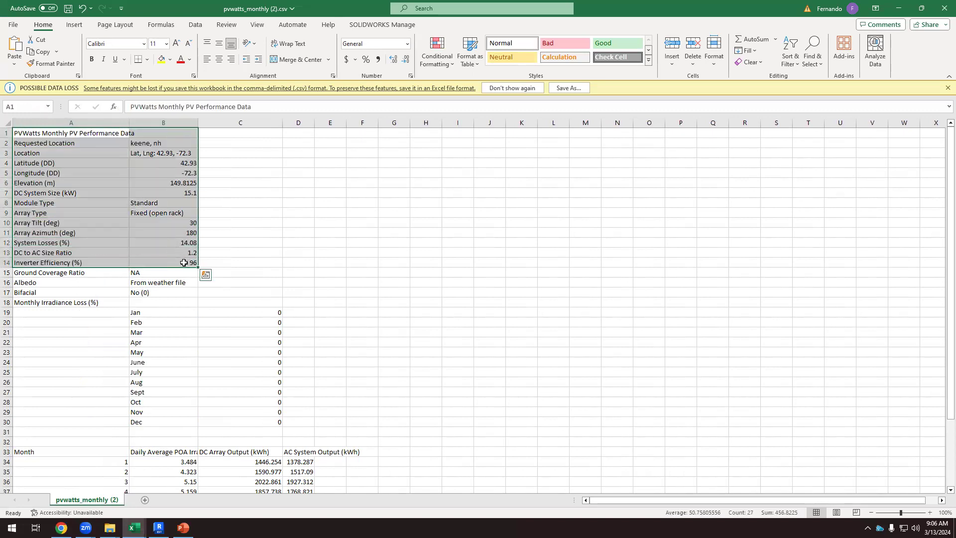
pyautogui.hotkey('ctrl', 'c')
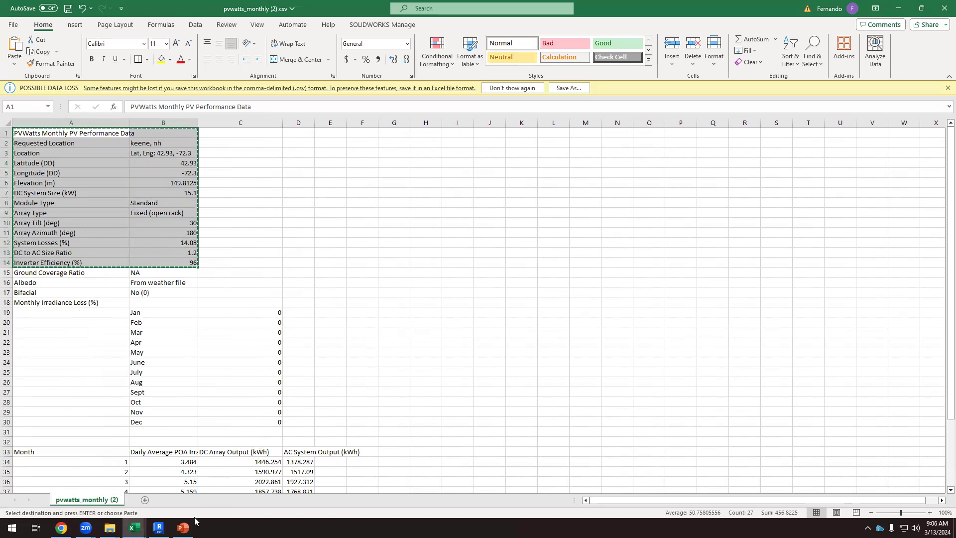
# Switch to PowerPoint, paste the PV performance data on the fourth slide, and place it in the slide's upper left corner.
pyautogui.click(182, 528)
pyautogui.click(91, 322)
pyautogui.click(342, 237)
pyautogui.hotkey('ctrl', 'v')
pyautogui.moveTo(359, 239); pyautogui.dragTo(164, 120)
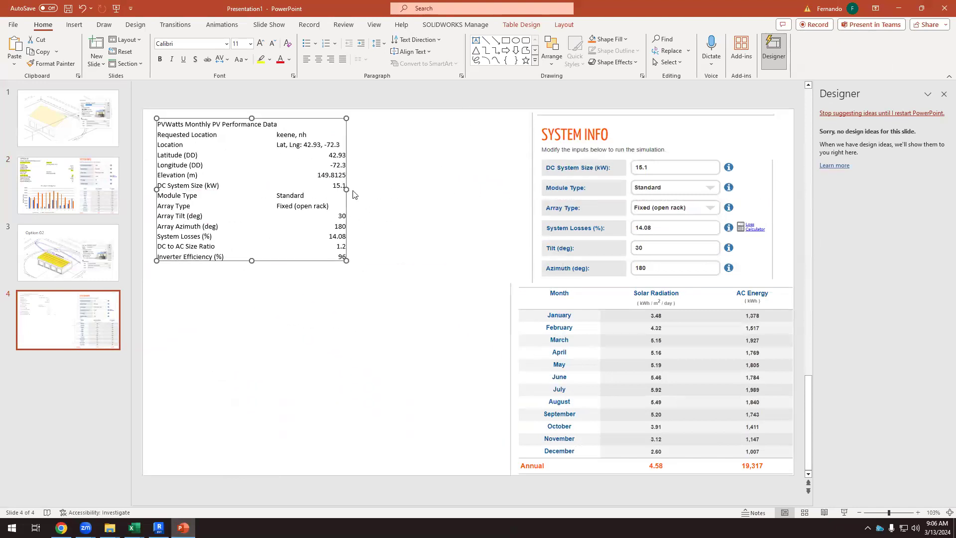
# Widen the pasted performance data table on the fourth slide and increase its font size to 14.
pyautogui.moveTo(346, 188); pyautogui.dragTo(440, 189)
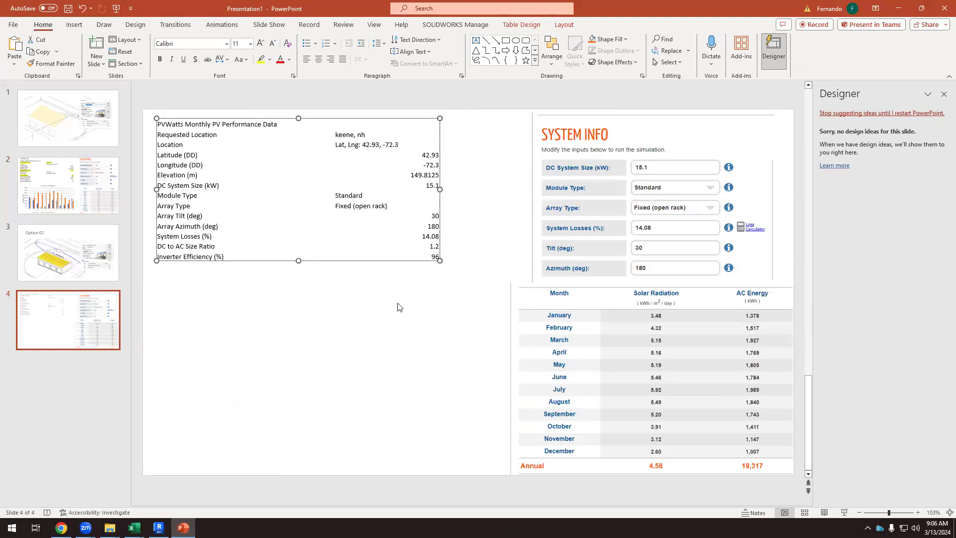
pyautogui.click(260, 43)
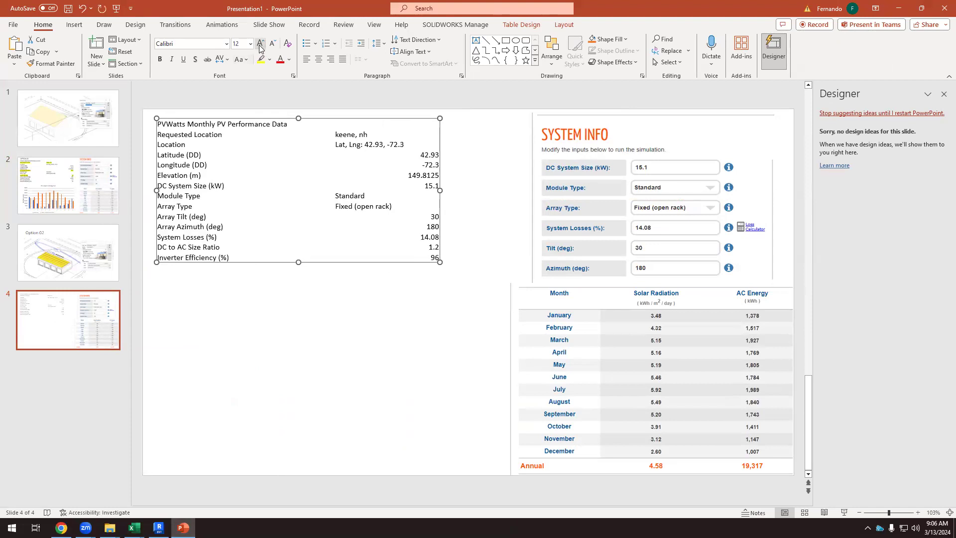
pyautogui.click(261, 43)
pyautogui.moveTo(440, 200); pyautogui.dragTo(477, 200)
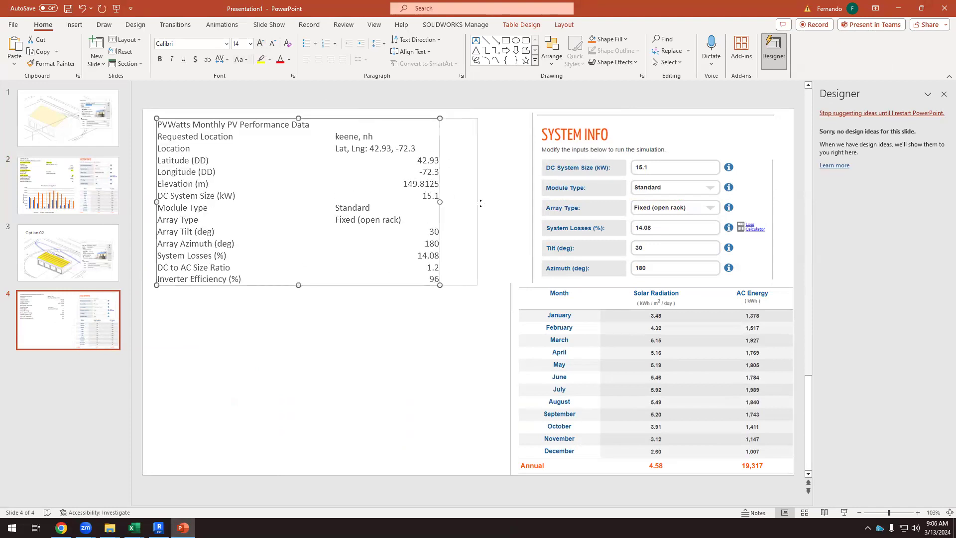
pyautogui.click(397, 325)
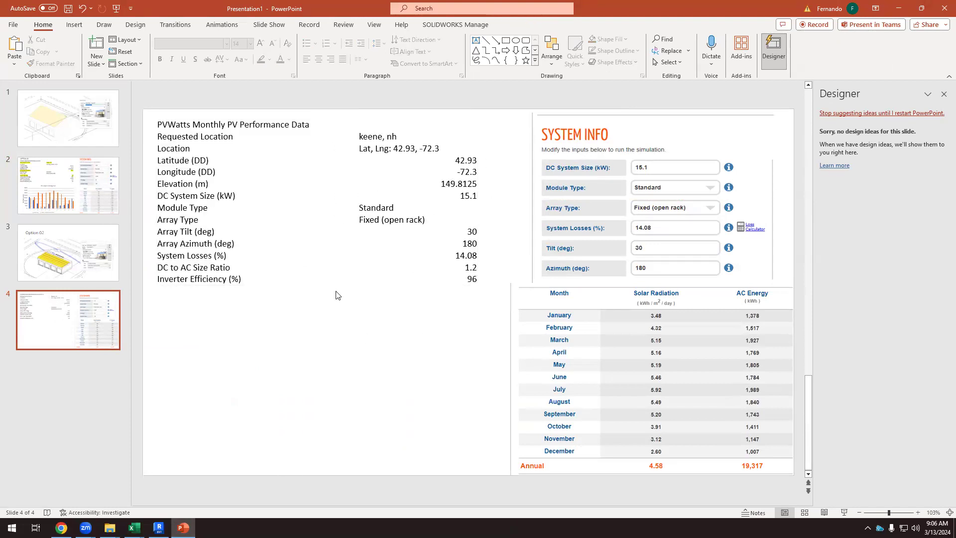
# Check the Option 01 slide's chart, return to pvwatts_monthly (2).csv, widen the AC System Output column, and copy D33:D45.
pyautogui.click(90, 213)
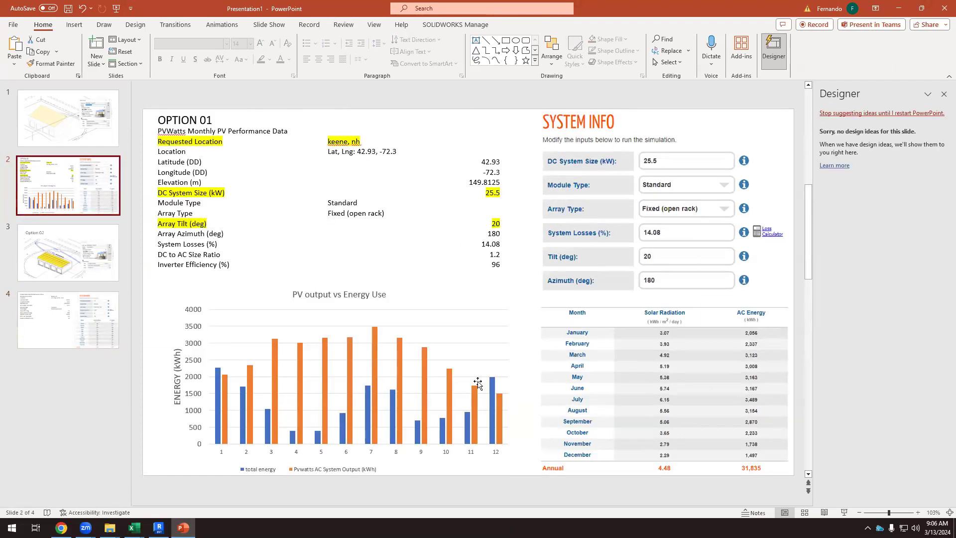
pyautogui.click(59, 313)
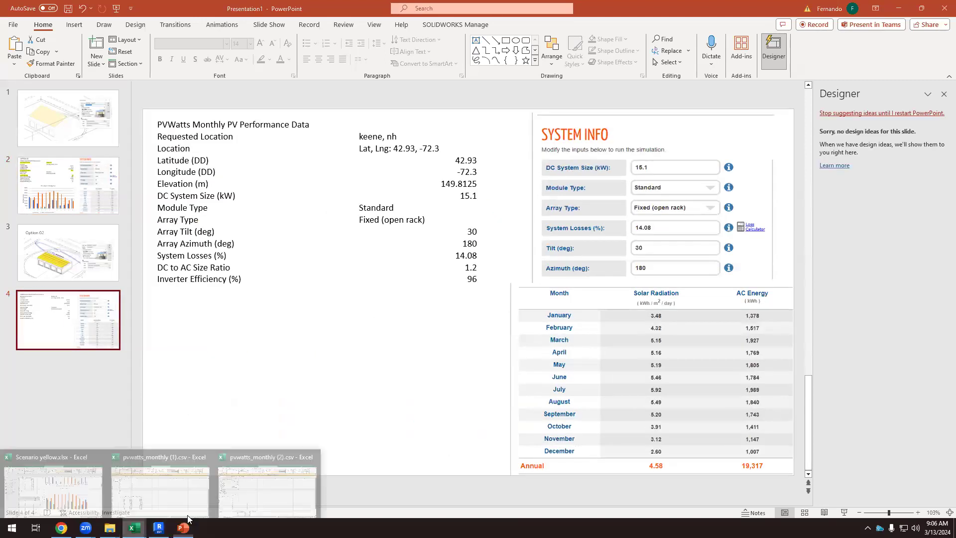
pyautogui.click(279, 489)
pyautogui.scroll(-5, 352, 367)
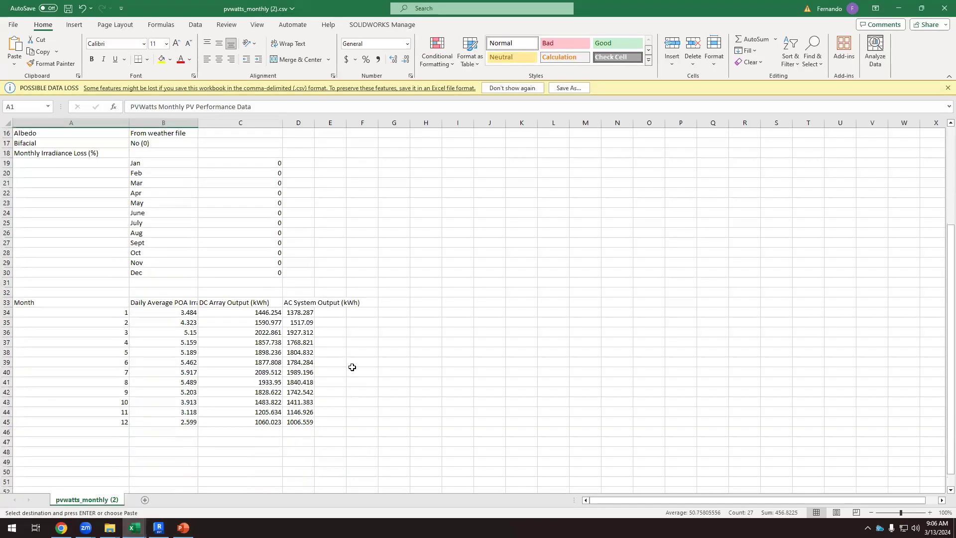
pyautogui.moveTo(315, 122); pyautogui.dragTo(362, 122)
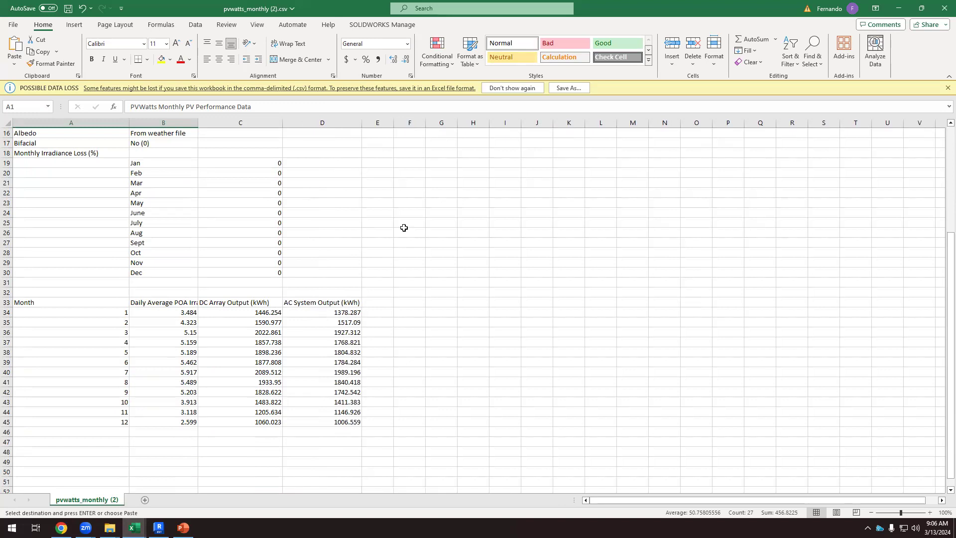
pyautogui.moveTo(332, 296); pyautogui.dragTo(338, 422)
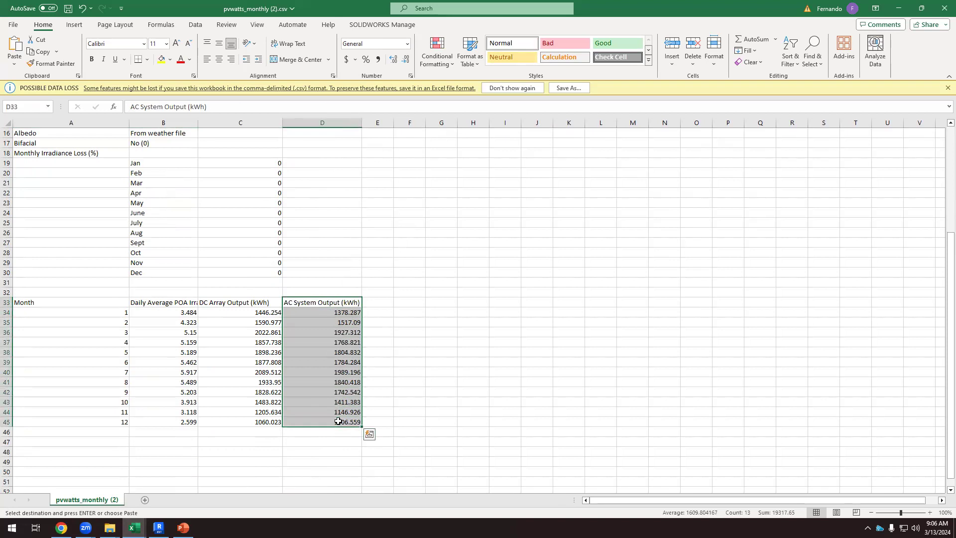
pyautogui.hotkey('ctrl', 'c')
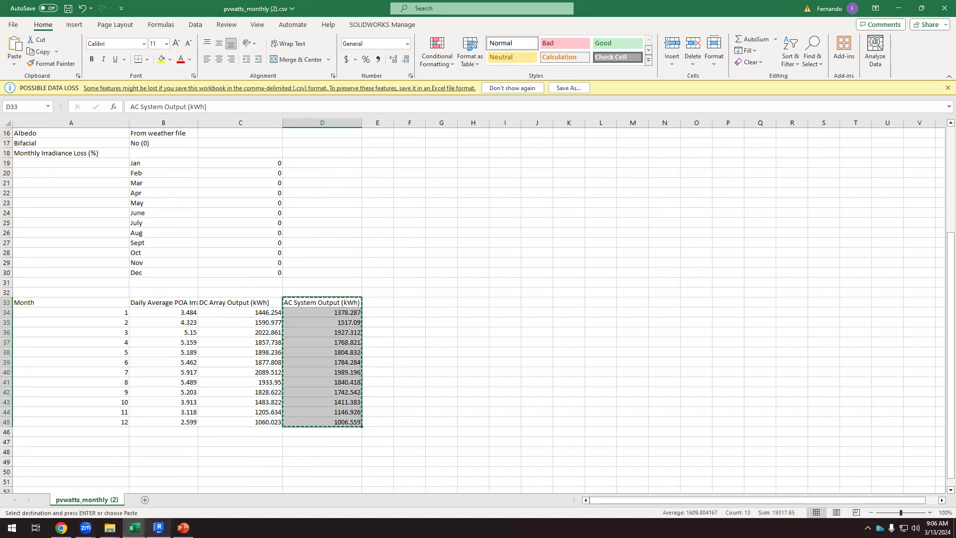
# Switch to Scenario yellow.xlsx and widen column I beside the existing PVWatts AC System Output column.
pyautogui.click(134, 528)
pyautogui.click(75, 481)
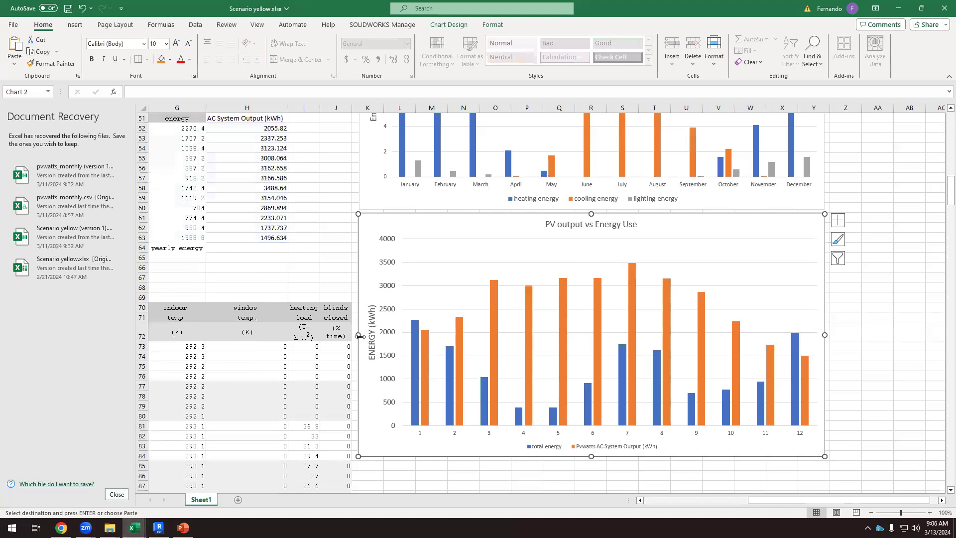
pyautogui.scroll(2, 429, 344)
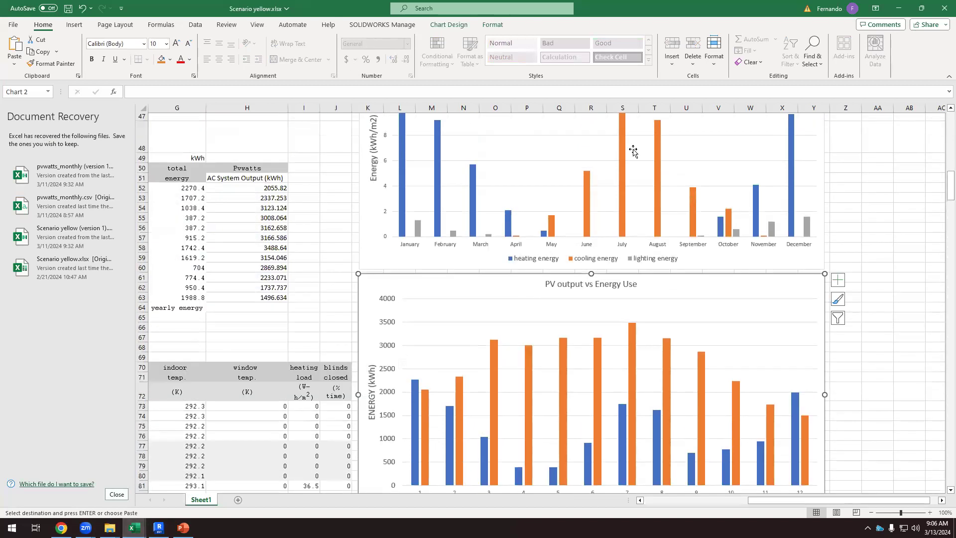
pyautogui.moveTo(750, 500); pyautogui.dragTo(727, 497)
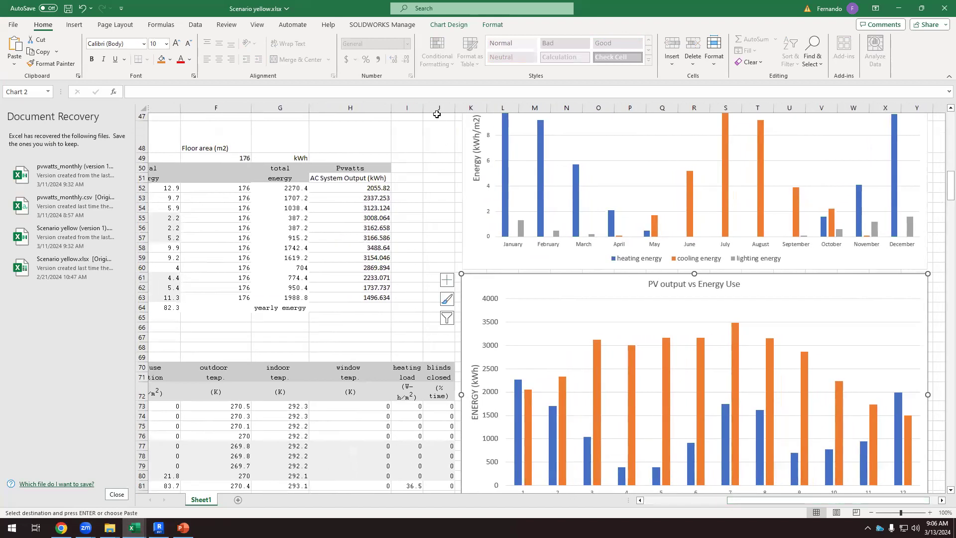
pyautogui.moveTo(423, 107); pyautogui.dragTo(506, 107)
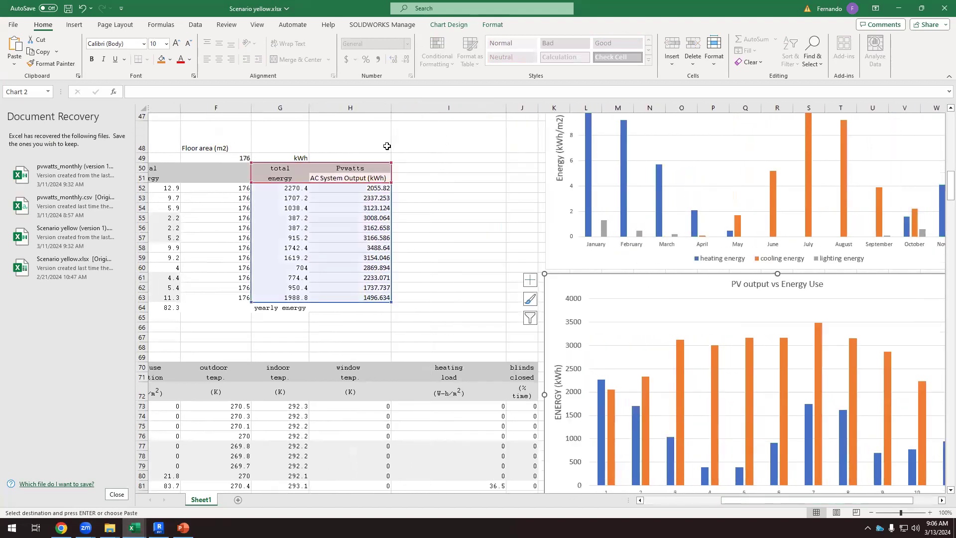
# Label the existing PVWatts column OPTION 1 in H49 and the adjacent column OPTION 2 in I49.
pyautogui.click(364, 155)
pyautogui.write('O')
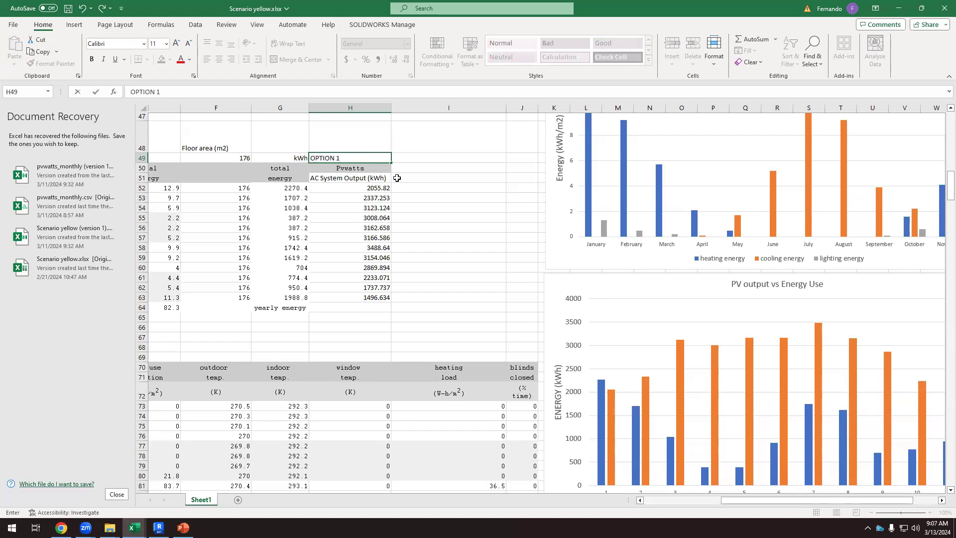
pyautogui.write('PTION 1')
pyautogui.click(446, 176)
pyautogui.click(439, 156)
pyautogui.write('O')
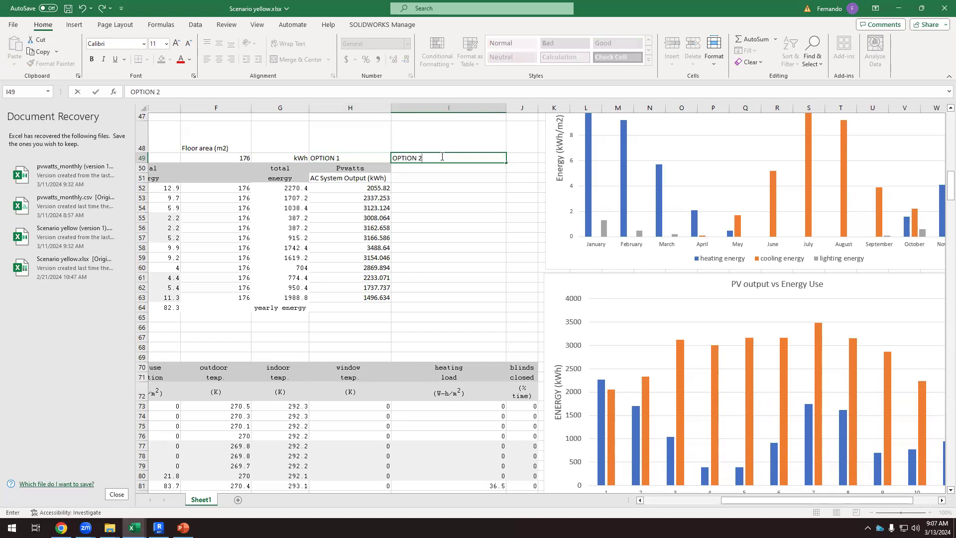
pyautogui.click(471, 231)
# Copy the AC System Output data in D33:D45 of pvwatts_monthly (2).csv and paste it under OPTION 2 from cell I51 in Scenario yellow.xlsx.
pyautogui.click(446, 178)
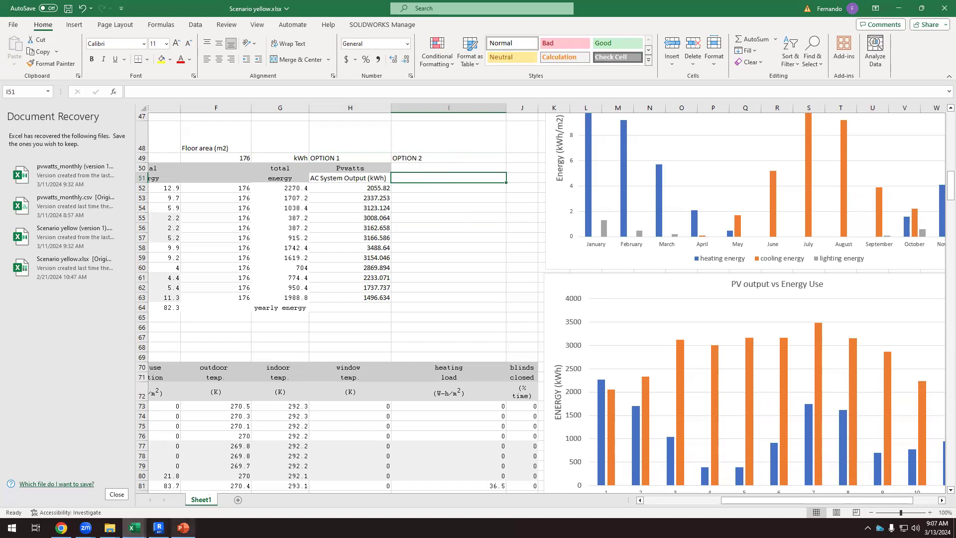
pyautogui.click(134, 528)
pyautogui.click(252, 486)
pyautogui.moveTo(338, 302); pyautogui.dragTo(343, 424)
pyautogui.hotkey('ctrl', 'c')
pyautogui.click(133, 528)
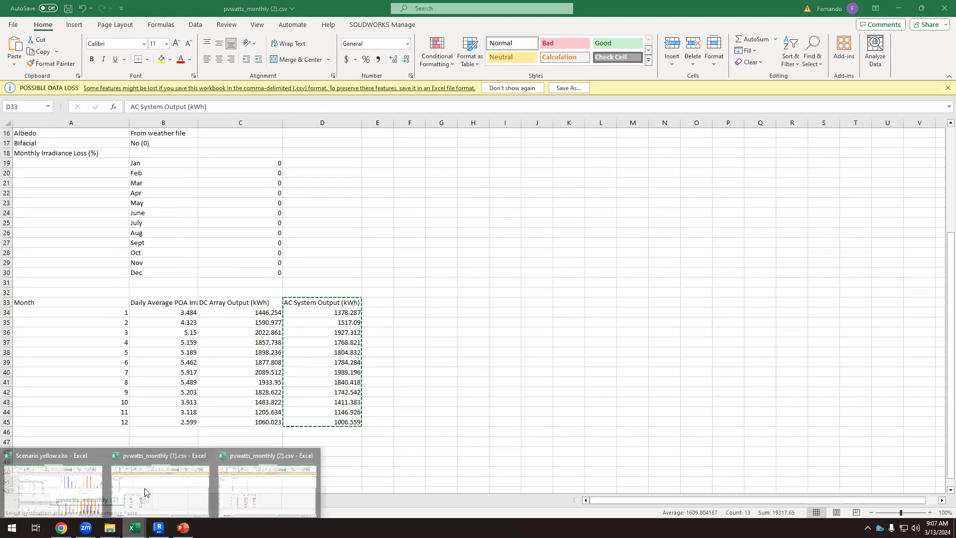
pyautogui.click(53, 481)
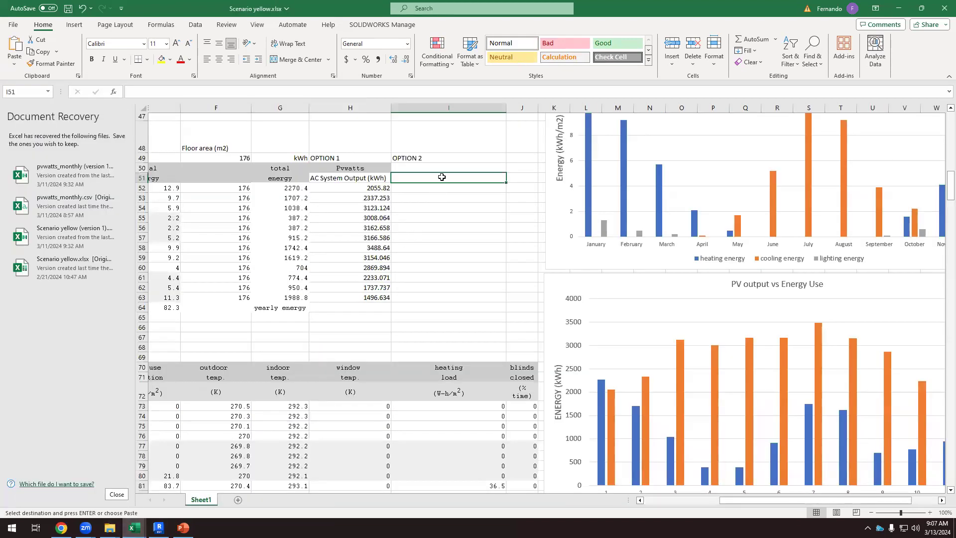
pyautogui.hotkey('ctrl', 'v')
pyautogui.click(458, 314)
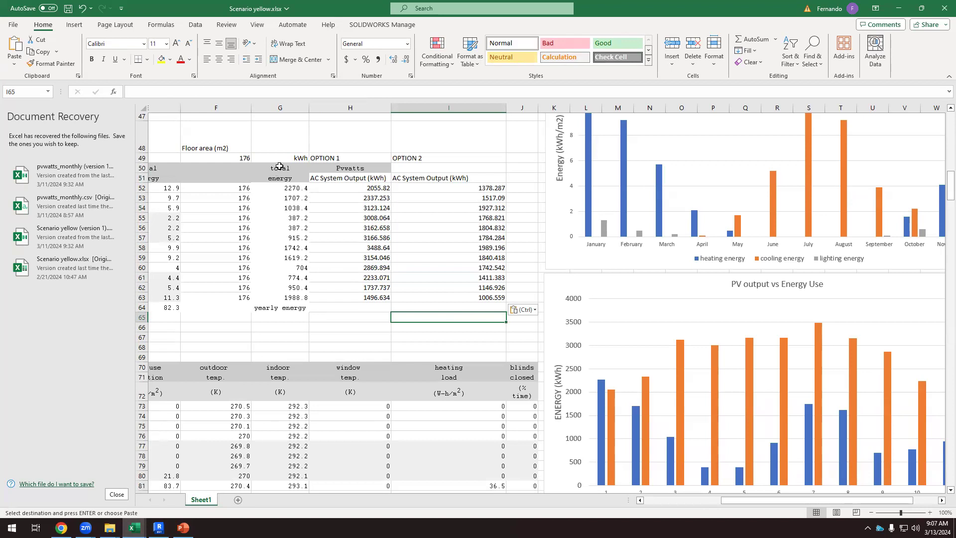
# Insert a clustered column chart from the total energy and both PVWatts AC System Output columns, G50:I63.
pyautogui.moveTo(277, 166); pyautogui.dragTo(447, 296)
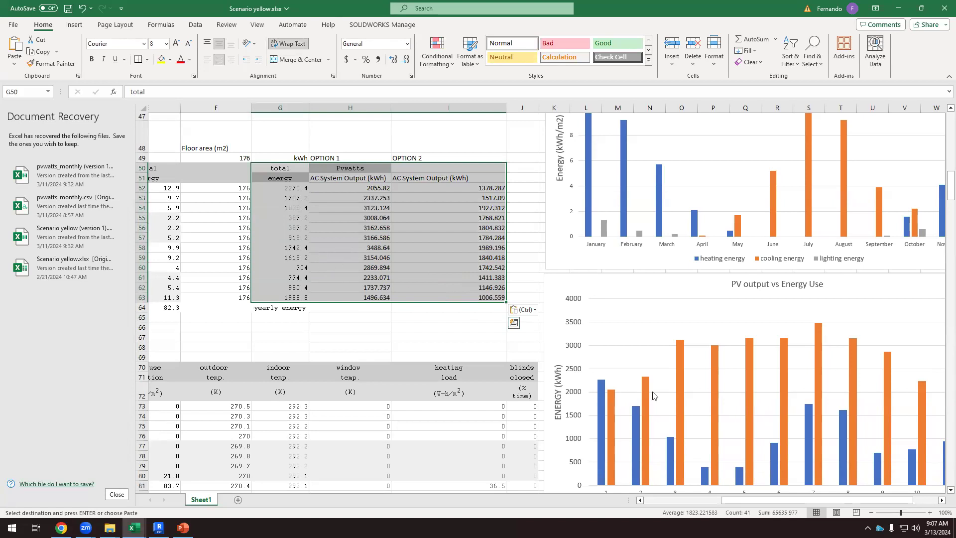
pyautogui.scroll(-2, 654, 395)
pyautogui.scroll(1, 479, 377)
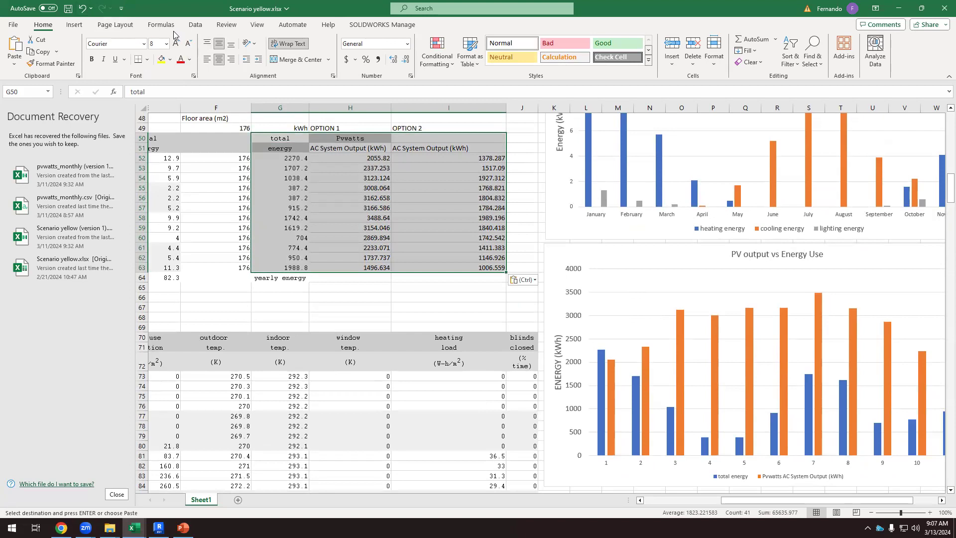
pyautogui.click(73, 26)
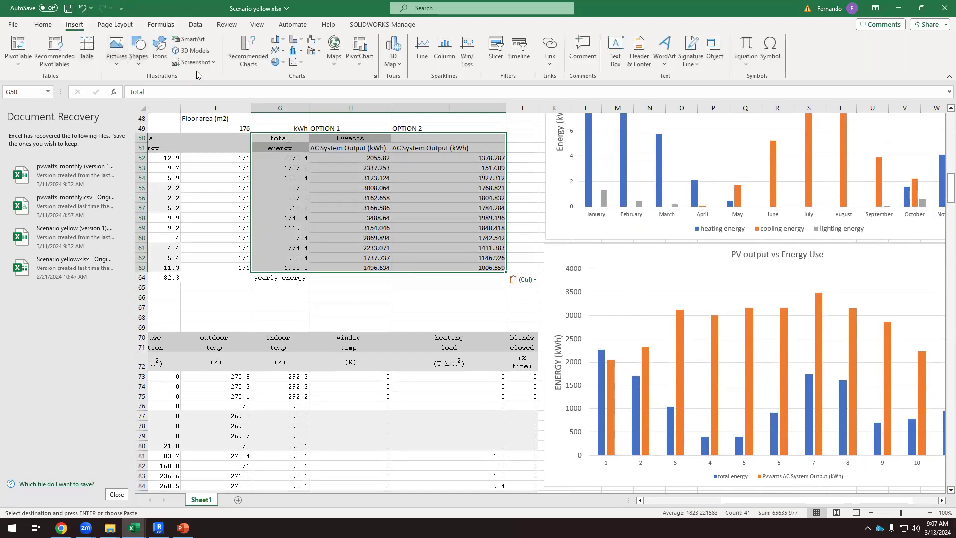
pyautogui.click(248, 53)
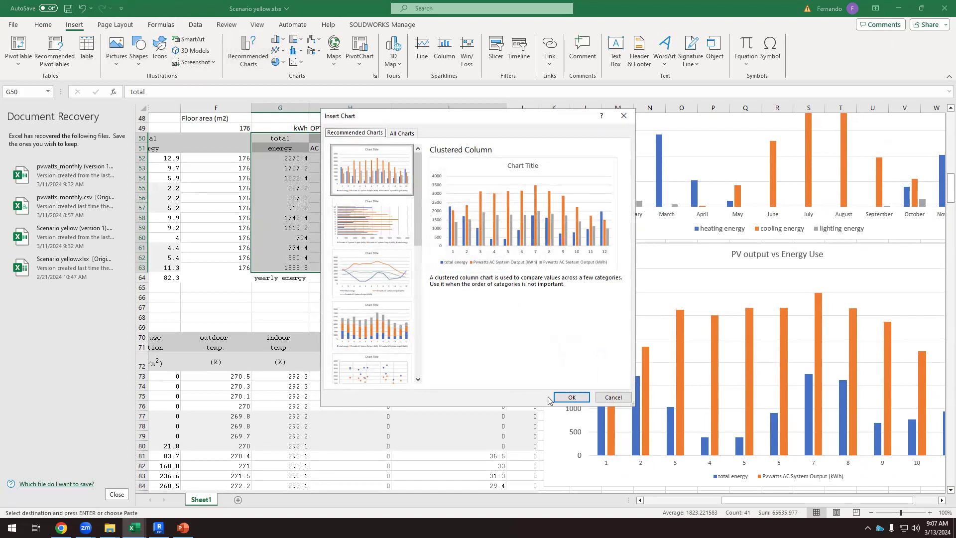
pyautogui.click(571, 397)
# Place the new chart directly below the PV output vs Energy Use chart and enlarge it to match that chart's width.
pyautogui.scroll(-2, 383, 308)
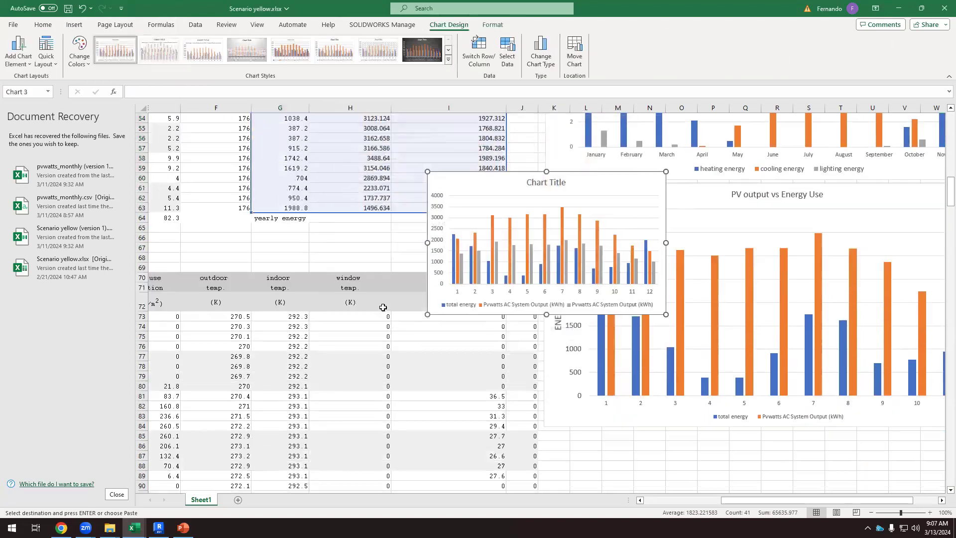
pyautogui.scroll(-3, 383, 307)
pyautogui.moveTo(574, 292); pyautogui.dragTo(641, 382)
pyautogui.scroll(-3, 394, 278)
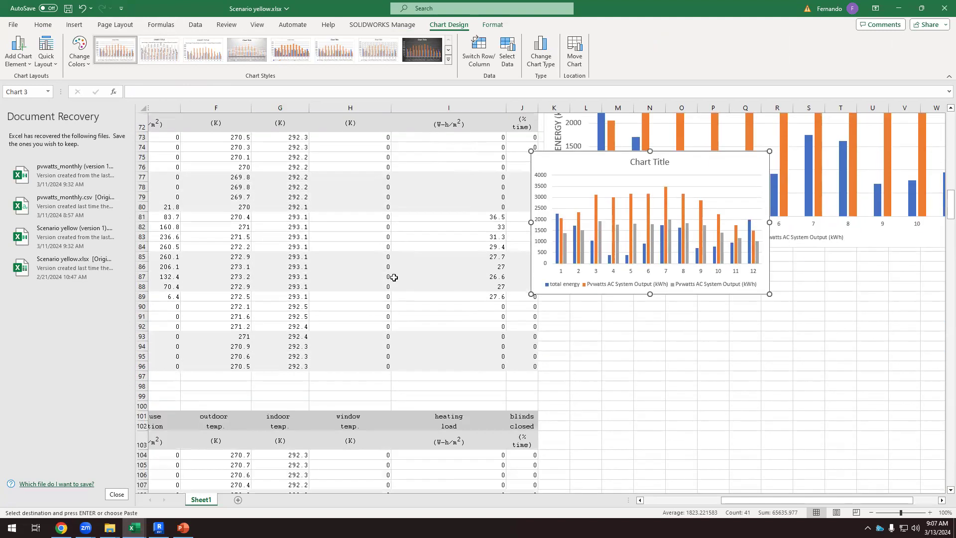
pyautogui.moveTo(598, 313); pyautogui.dragTo(616, 411)
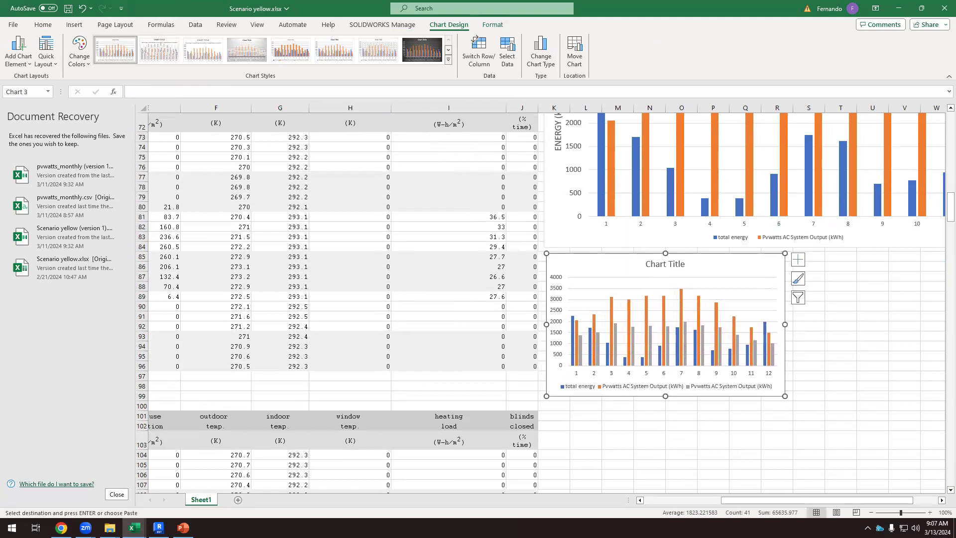
pyautogui.click(942, 501)
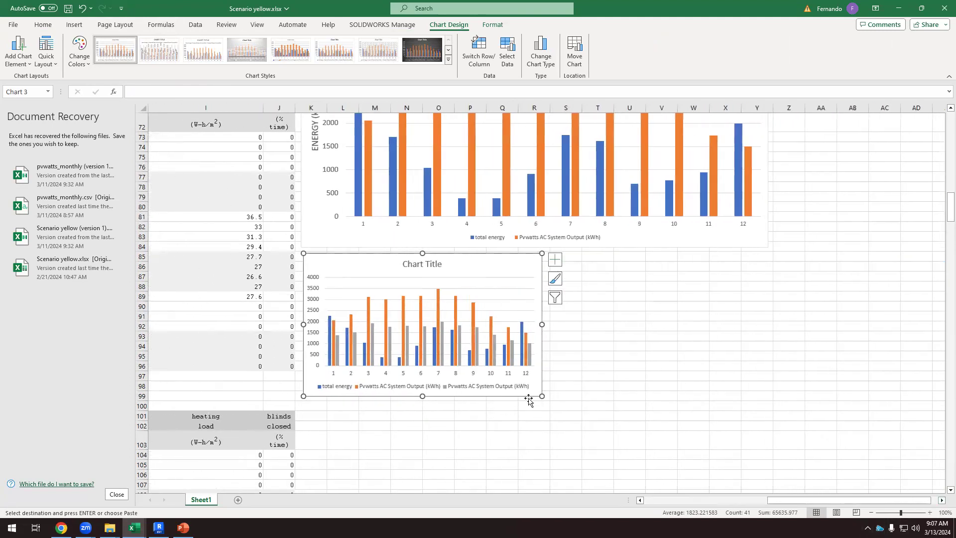
pyautogui.moveTo(542, 397); pyautogui.dragTo(769, 461)
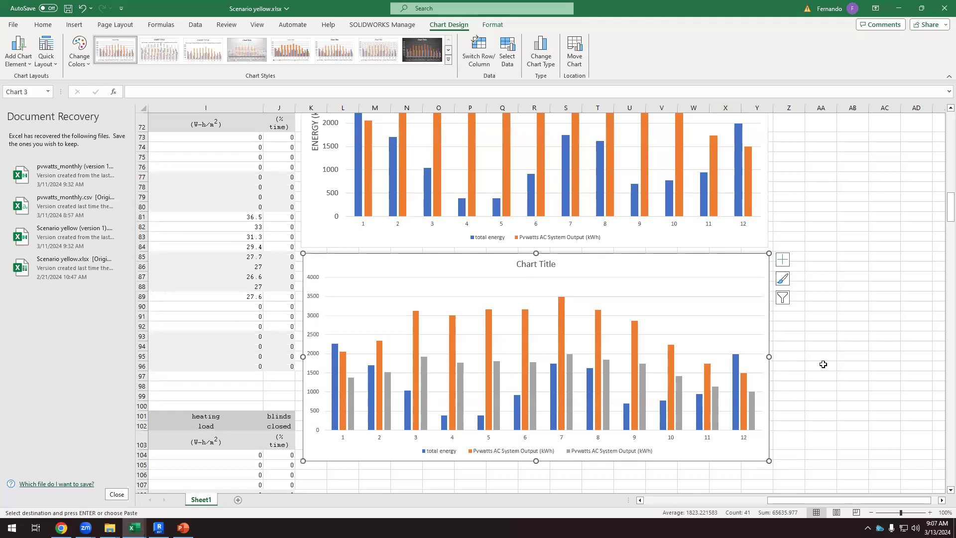
# Extend the new three-series chart's lower edge slightly to make it taller, down to about row 107.
pyautogui.press('Escape')
pyautogui.scroll(2, 598, 344)
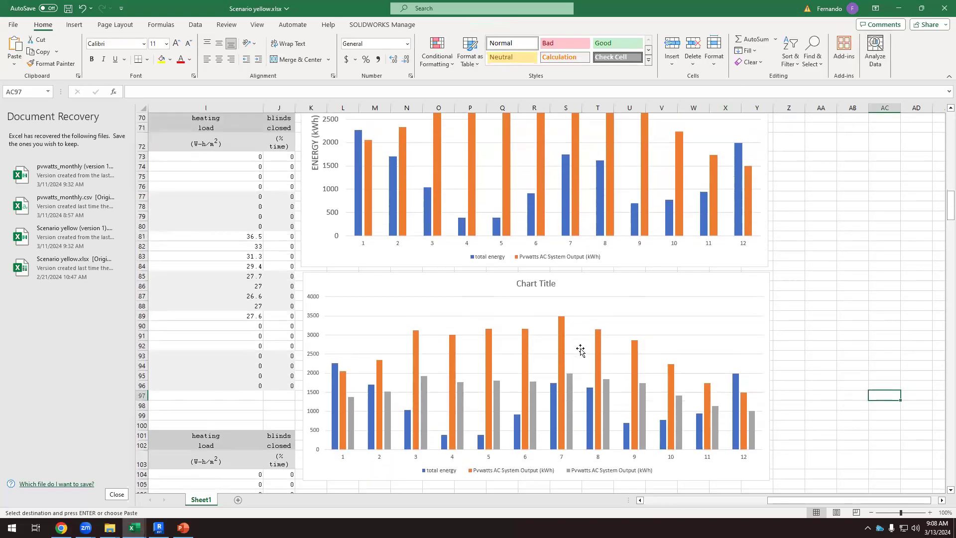
pyautogui.scroll(-3, 580, 350)
pyautogui.click(545, 402)
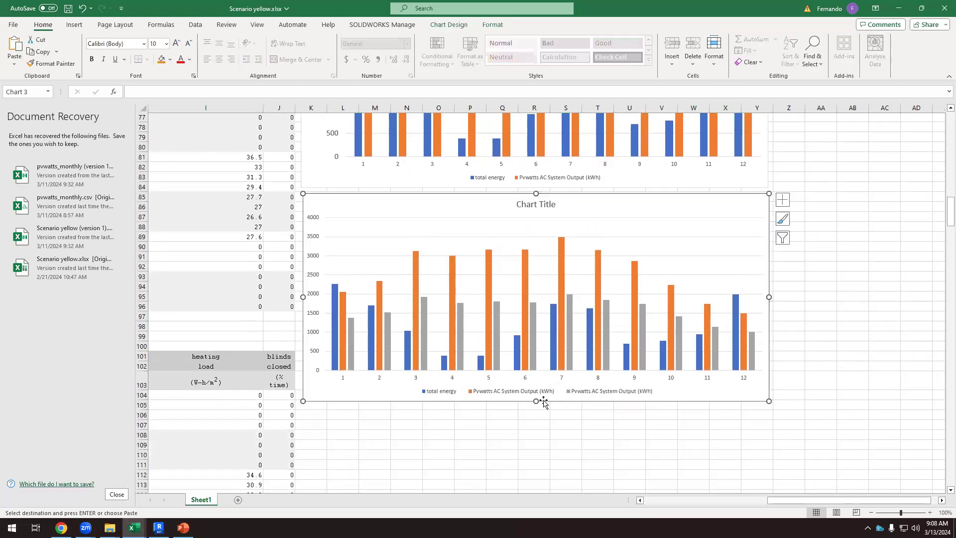
pyautogui.moveTo(537, 402); pyautogui.dragTo(536, 419)
pyautogui.click(552, 411)
pyautogui.click(522, 452)
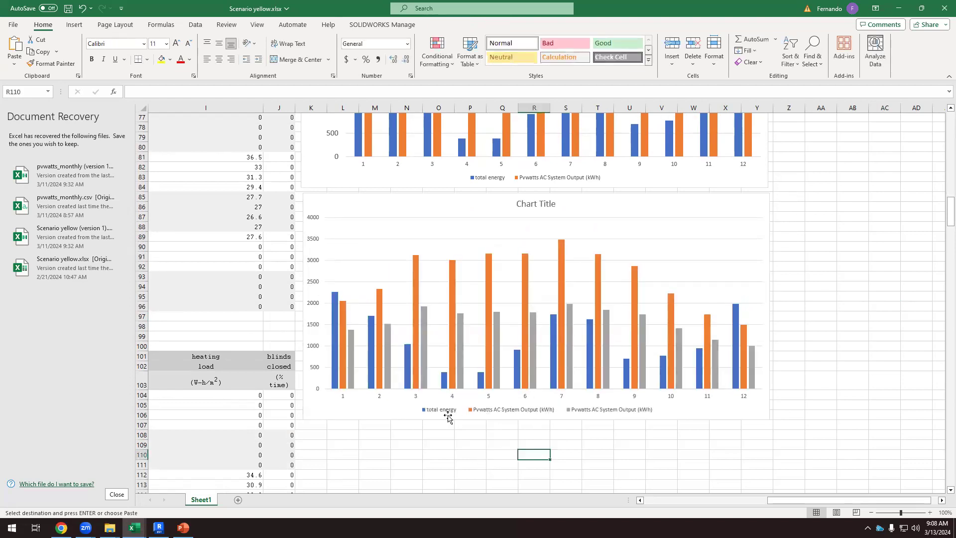
# Compare the new chart with the one above and inspect the data series behind its duplicate PVWatts legend entries.
pyautogui.scroll(1, 440, 420)
pyautogui.scroll(1, 440, 420)
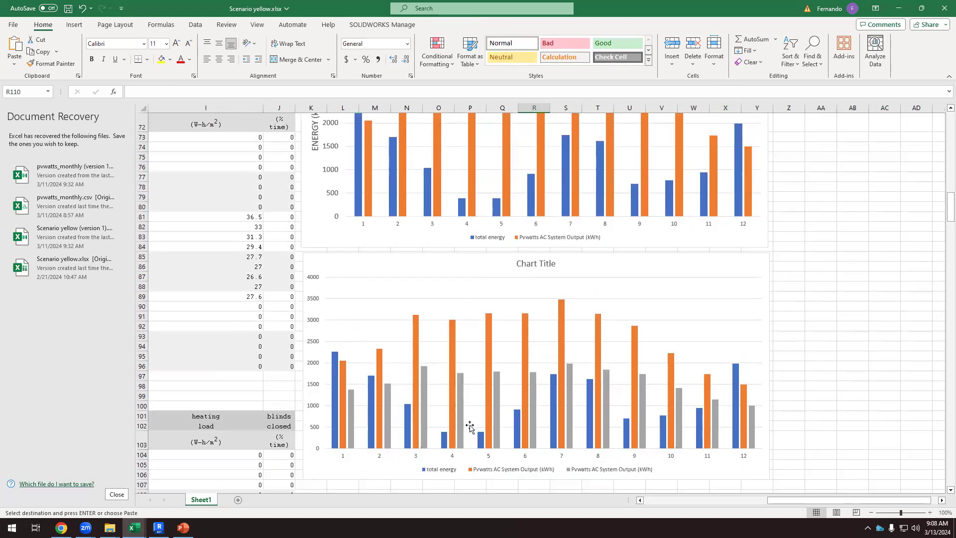
pyautogui.scroll(3, 496, 320)
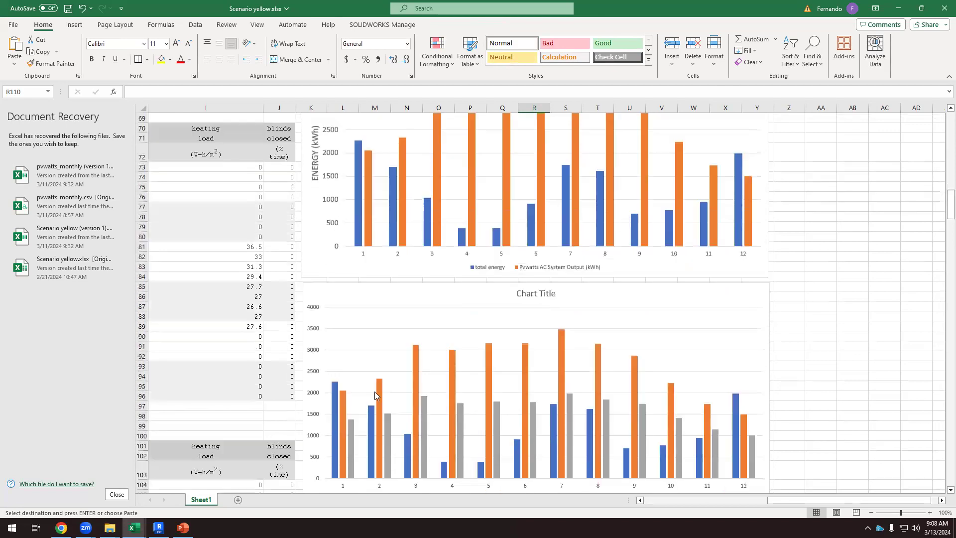
pyautogui.scroll(-2, 375, 395)
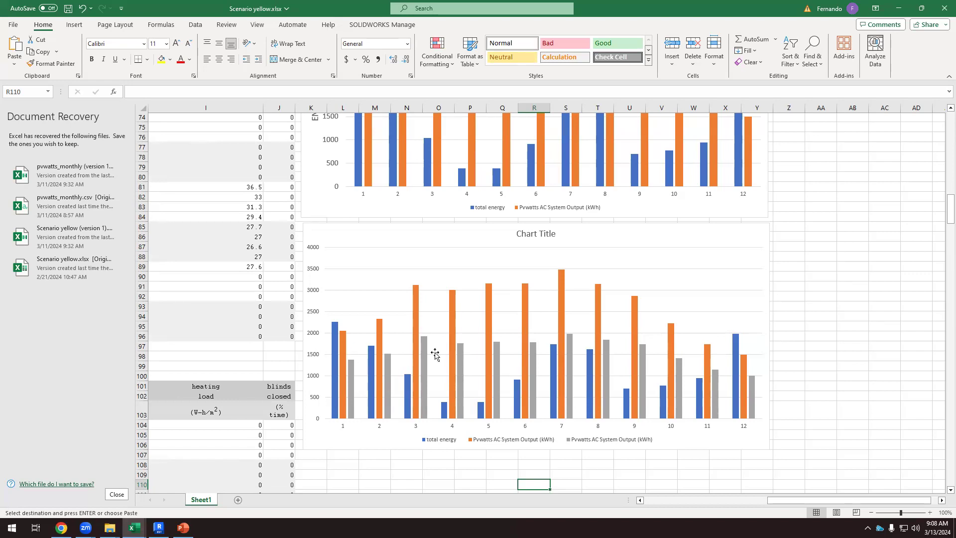
pyautogui.moveTo(451, 353)
pyautogui.rightClick(606, 266)
pyautogui.click(641, 330)
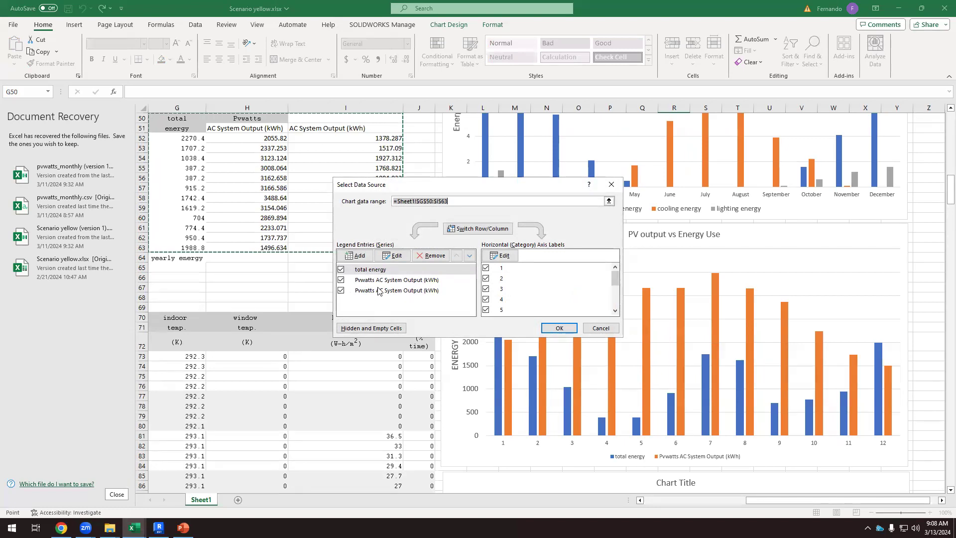
pyautogui.click(603, 329)
# Rename the PVWatts column headers to 01 AC System Output (kWh) in H51 and 02 AC System Output (kWh) in I51.
pyautogui.scroll(1, 331, 242)
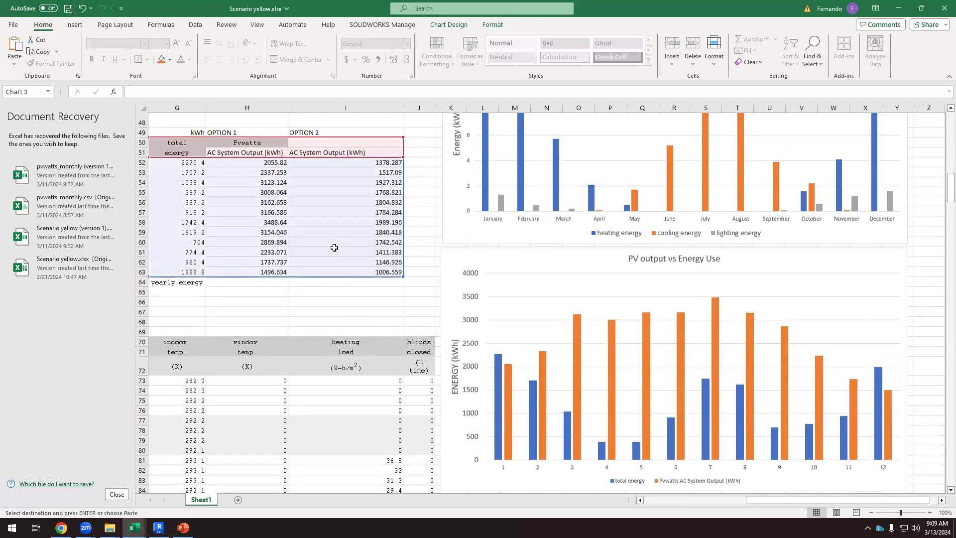
pyautogui.doubleClick(241, 158)
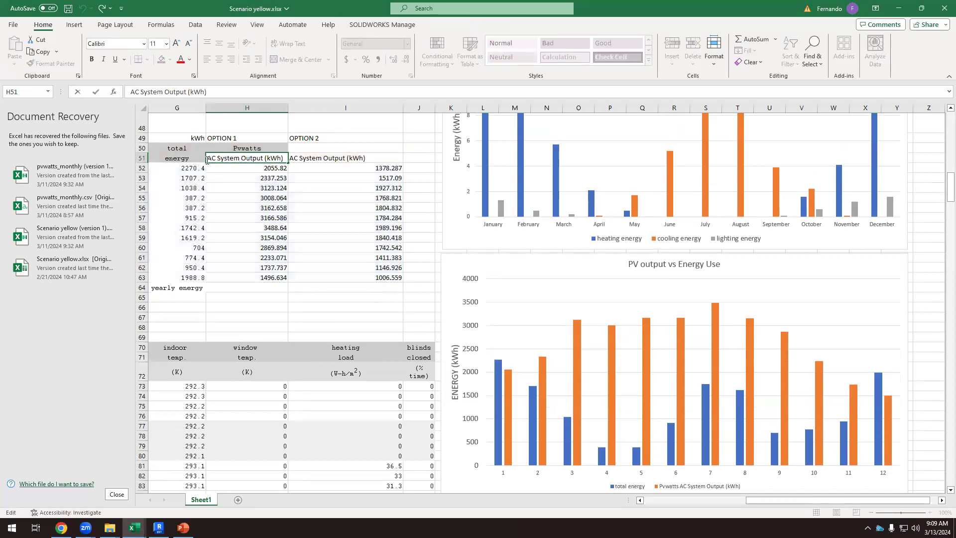
pyautogui.press('Home')
pyautogui.write('01')
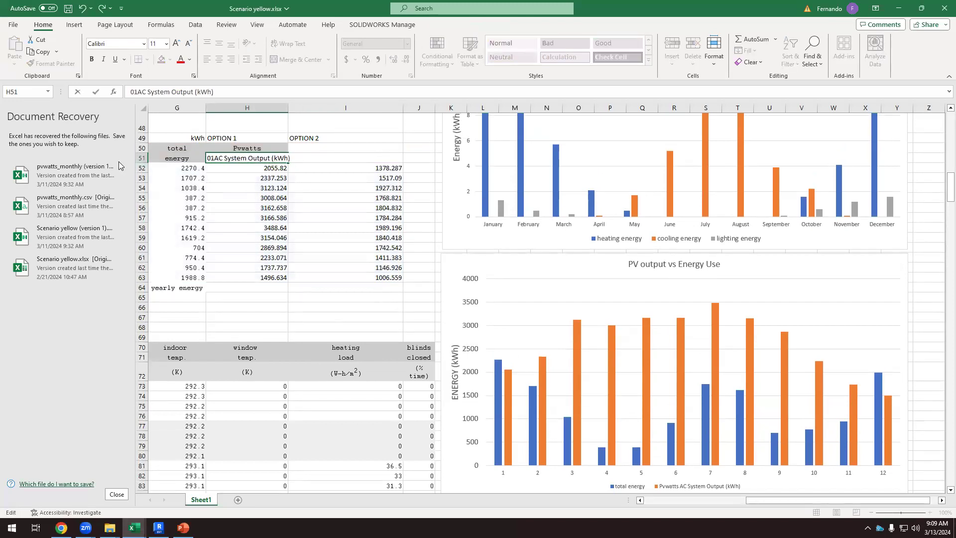
pyautogui.click(306, 217)
pyautogui.doubleClick(293, 158)
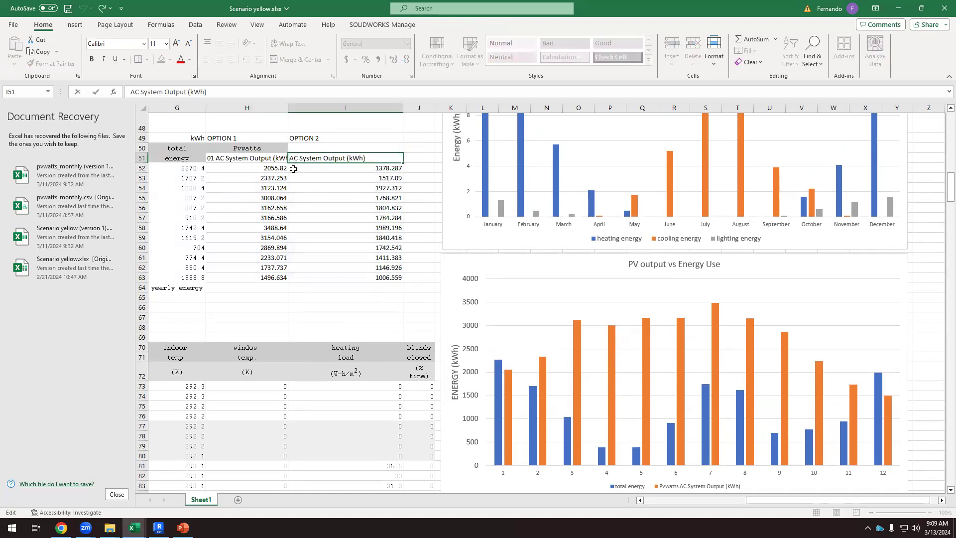
pyautogui.write('02')
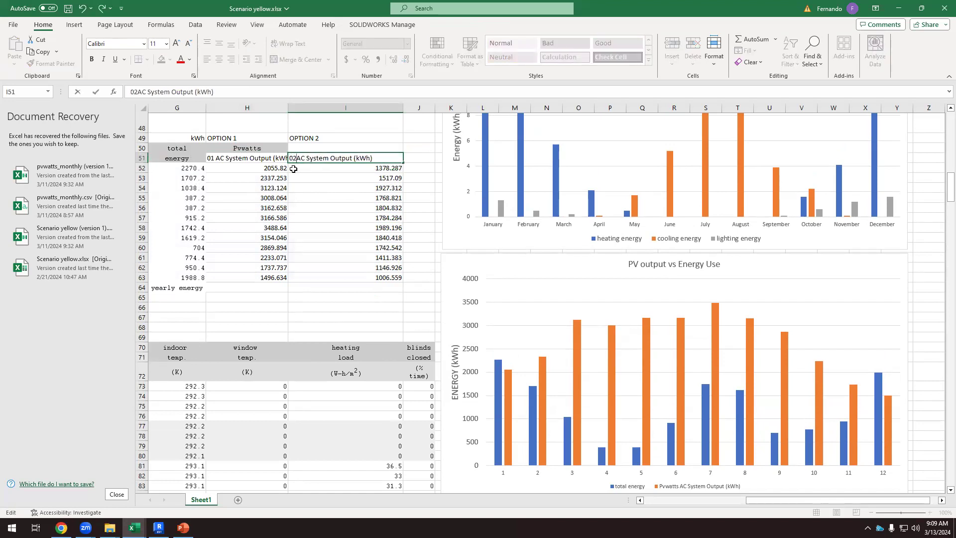
pyautogui.click(321, 227)
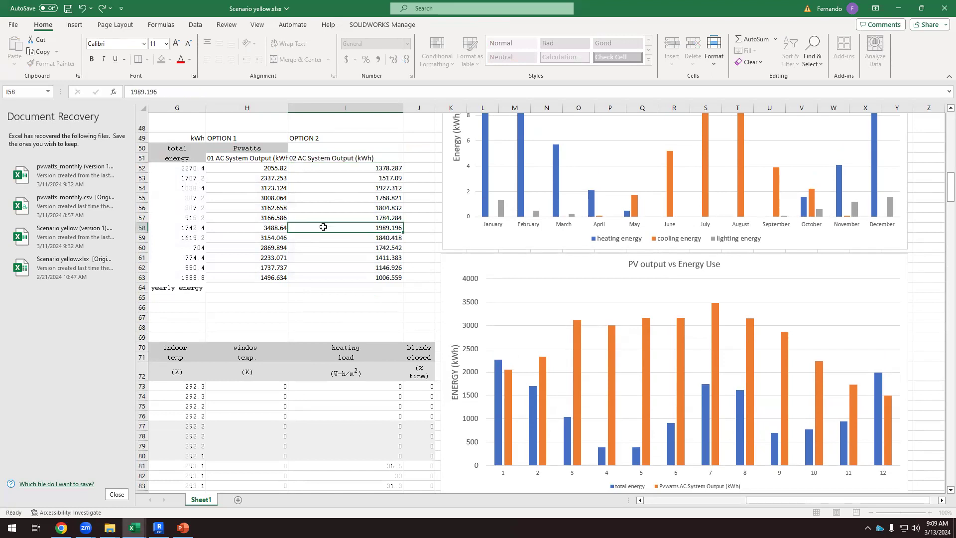
# Check the data source of the PV output vs Energy Use chart and delete that chart.
pyautogui.scroll(-1, 482, 305)
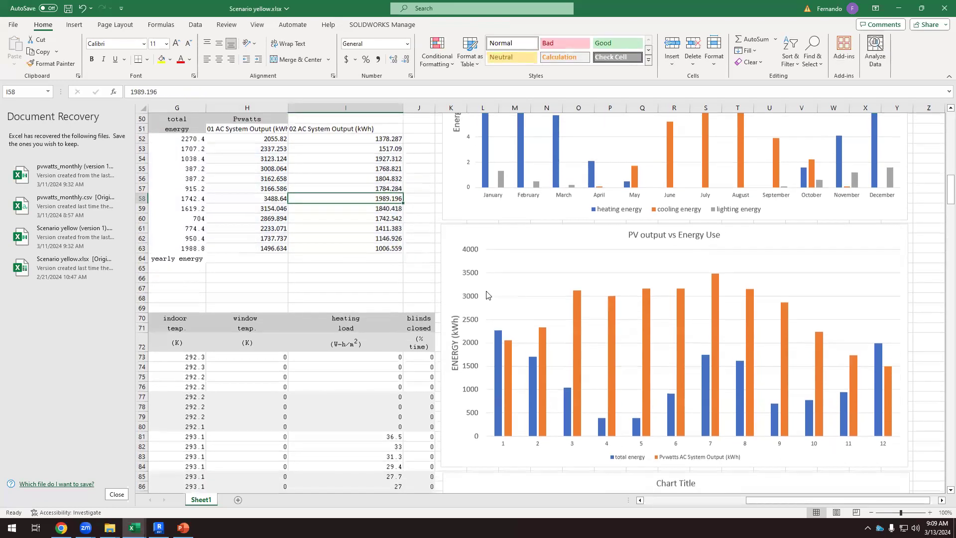
pyautogui.click(604, 285)
pyautogui.rightClick(606, 280)
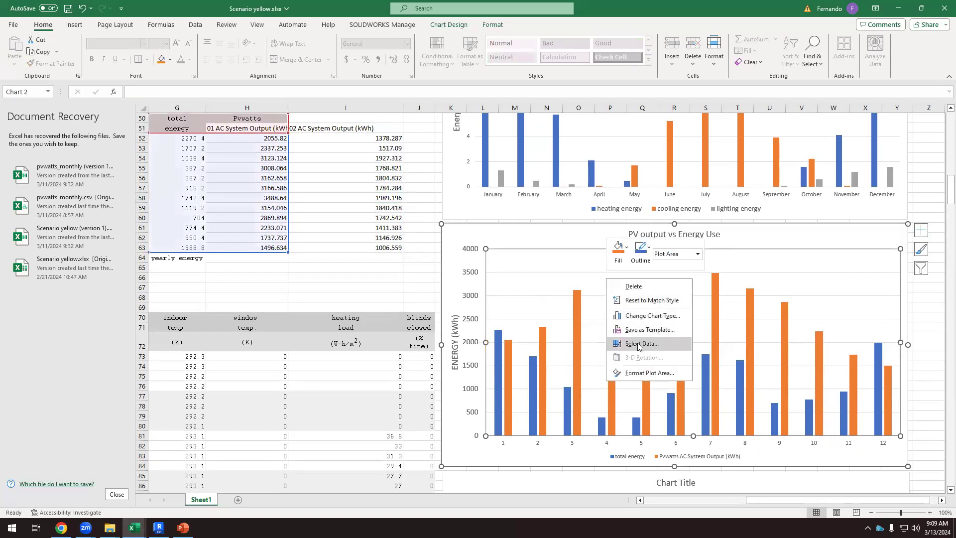
pyautogui.click(639, 343)
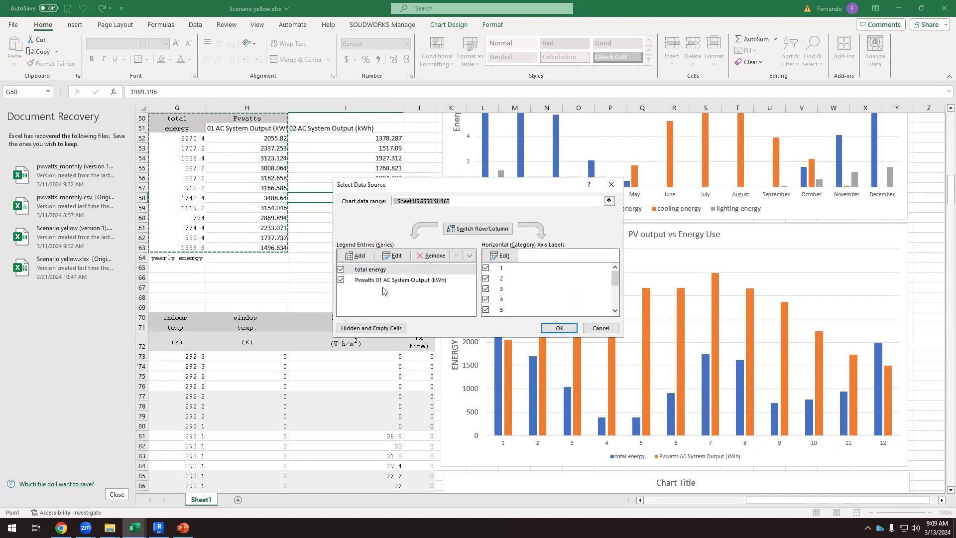
pyautogui.click(592, 328)
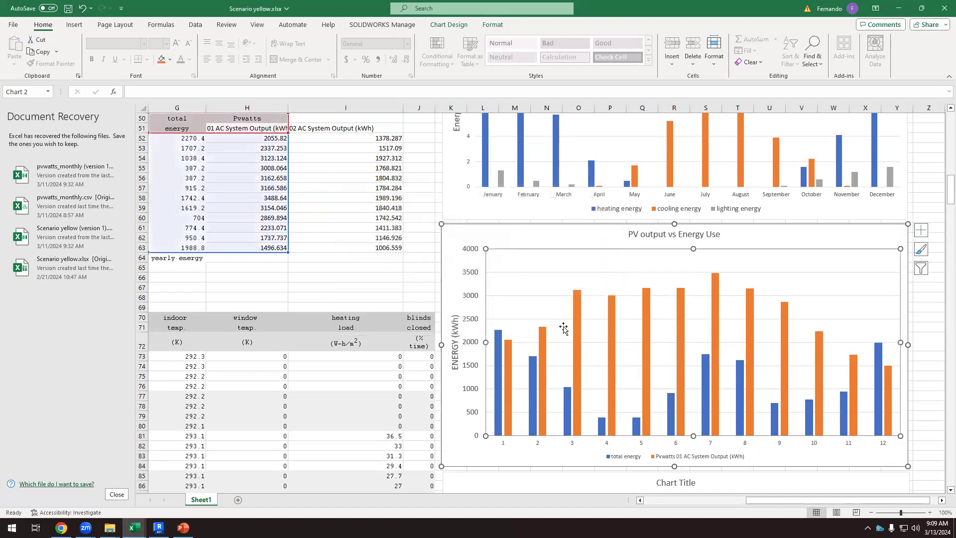
pyautogui.click(530, 227)
pyautogui.press('Delete')
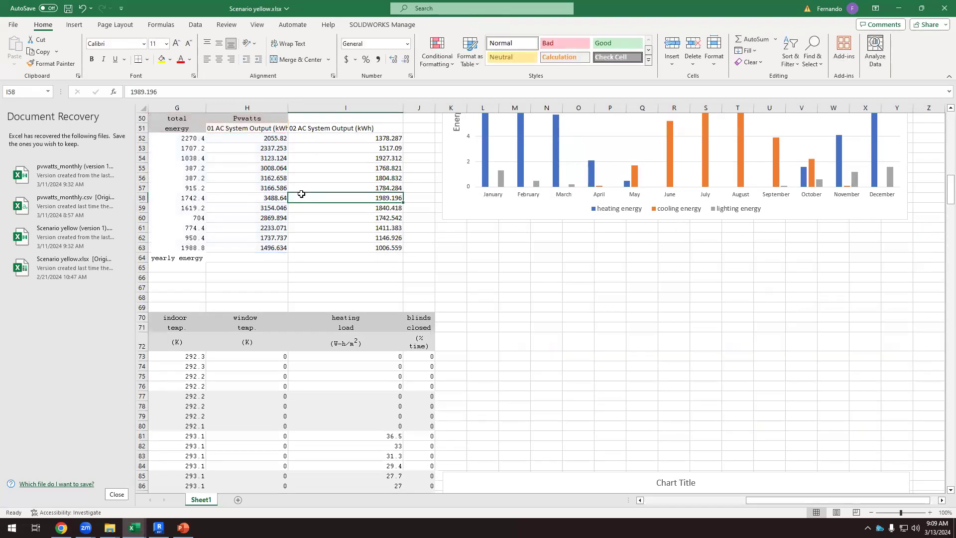
# Insert a new clustered column chart from G50:I63, using the renamed 01 and 02 AC System Output headers.
pyautogui.scroll(1, 301, 194)
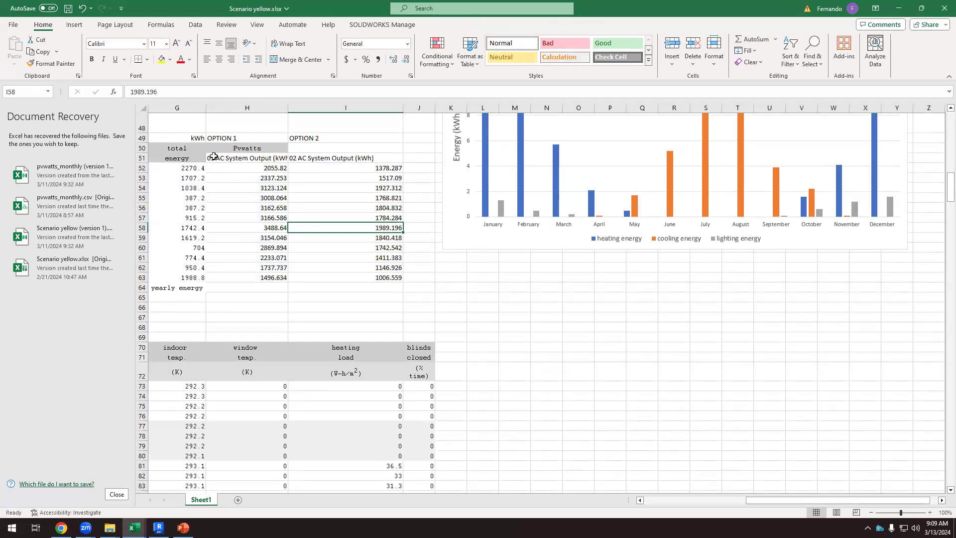
pyautogui.moveTo(213, 157); pyautogui.dragTo(388, 277)
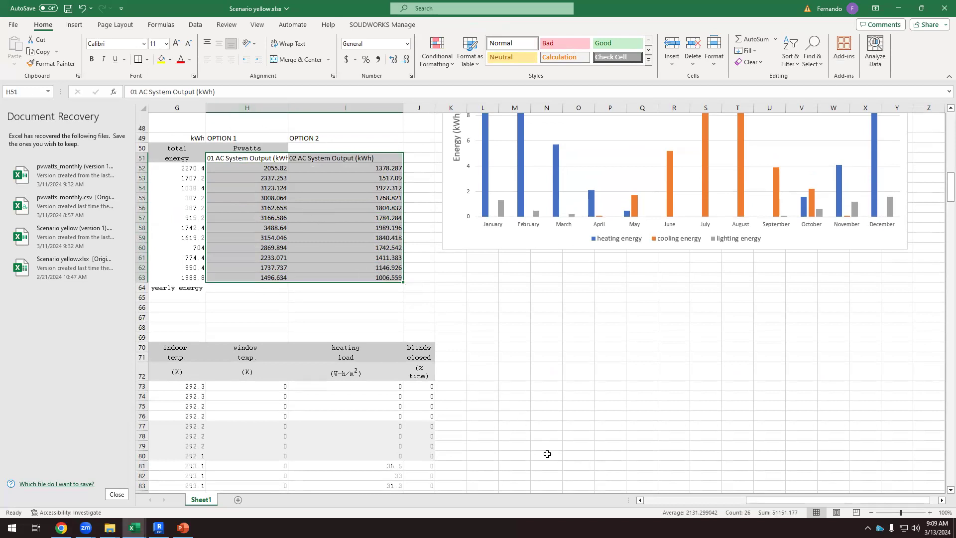
pyautogui.hscroll(-2, 459, 354)
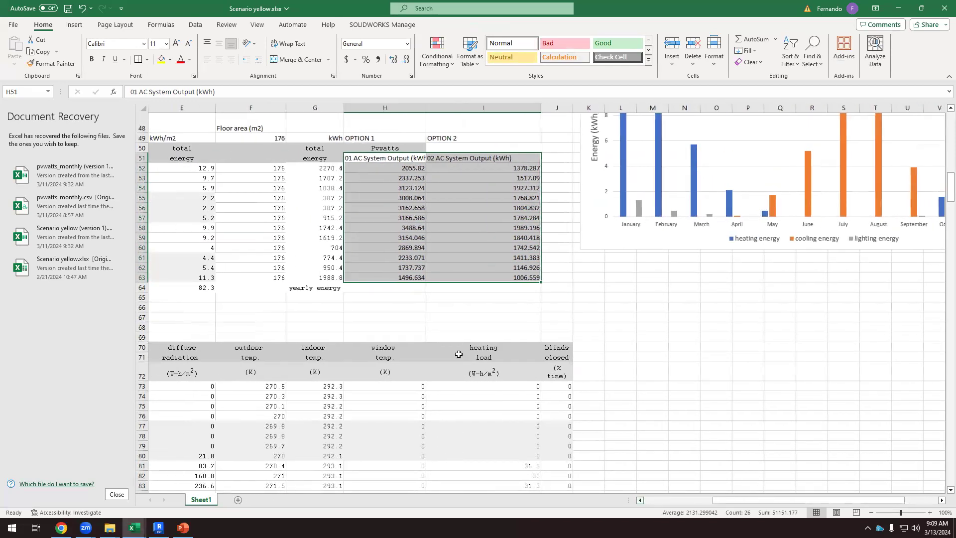
pyautogui.moveTo(306, 152); pyautogui.dragTo(514, 279)
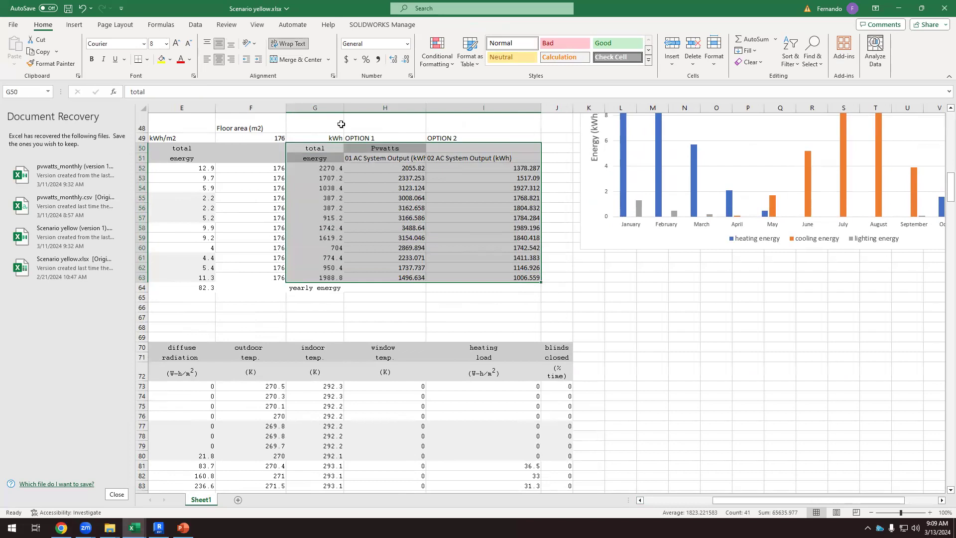
pyautogui.rightClick(391, 209)
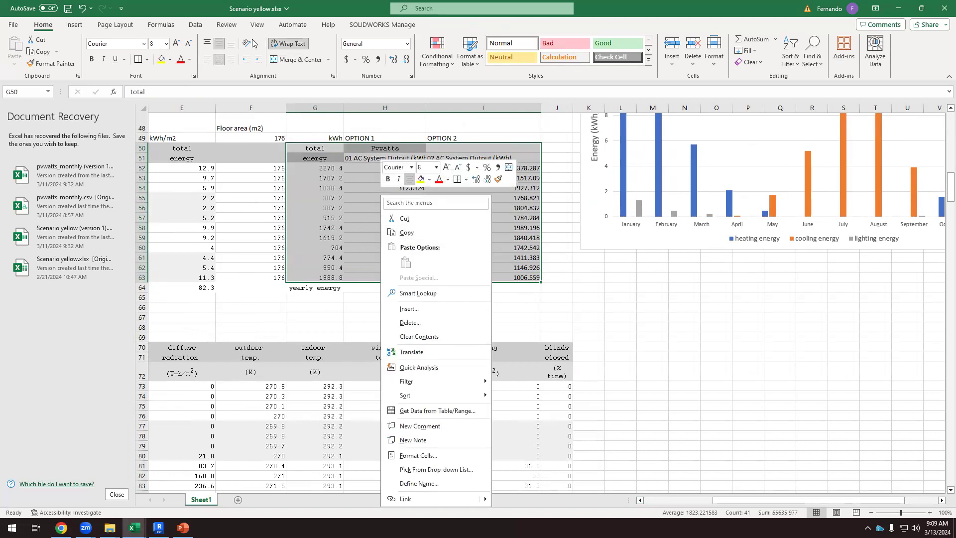
pyautogui.click(75, 25)
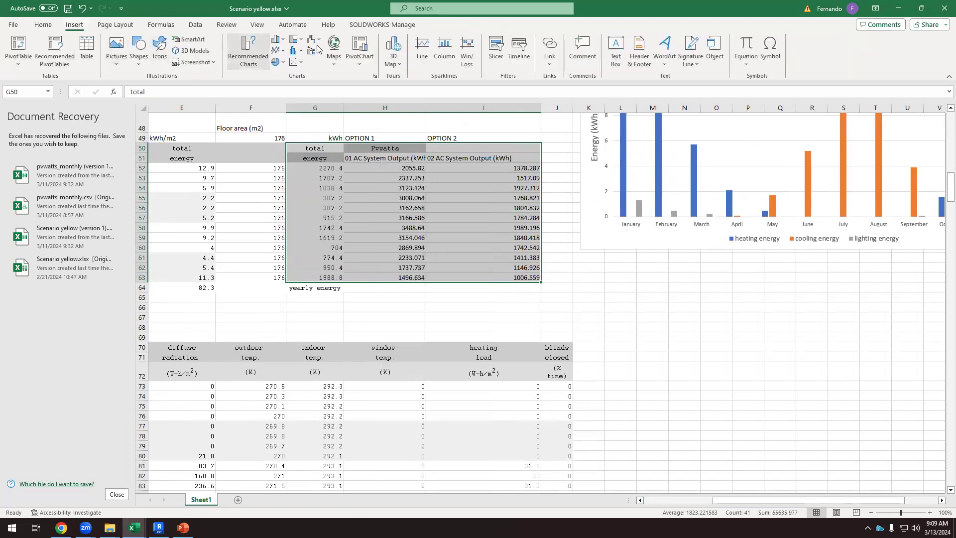
pyautogui.click(245, 59)
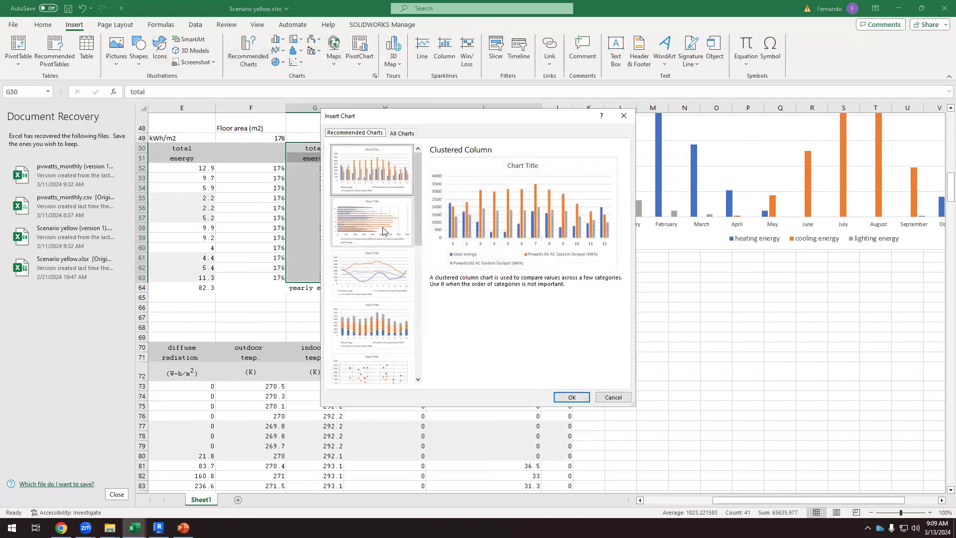
pyautogui.click(572, 399)
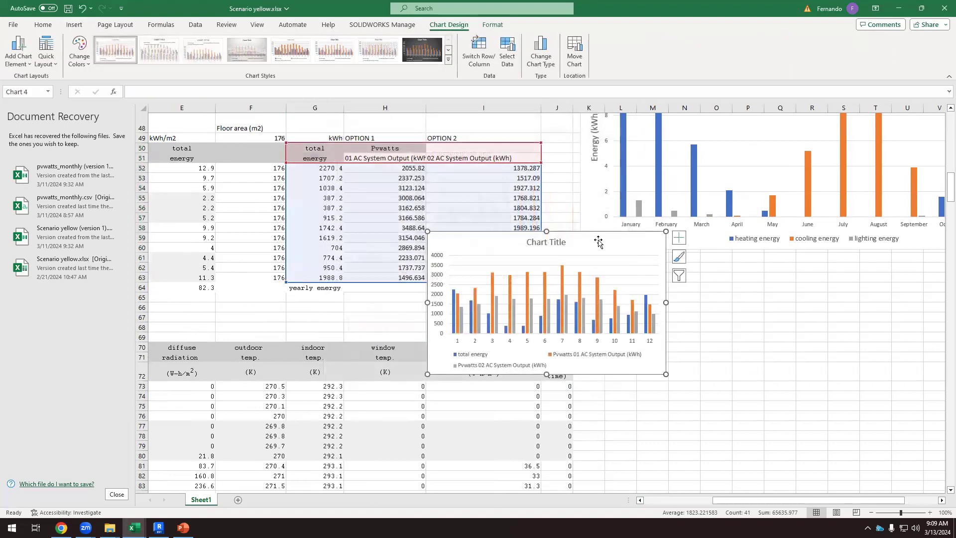
# Place the new chart beneath the monthly heating, cooling and lighting energy chart and enlarge it across columns K to X.
pyautogui.moveTo(600, 241); pyautogui.dragTo(744, 273)
pyautogui.moveTo(853, 502); pyautogui.dragTo(891, 505)
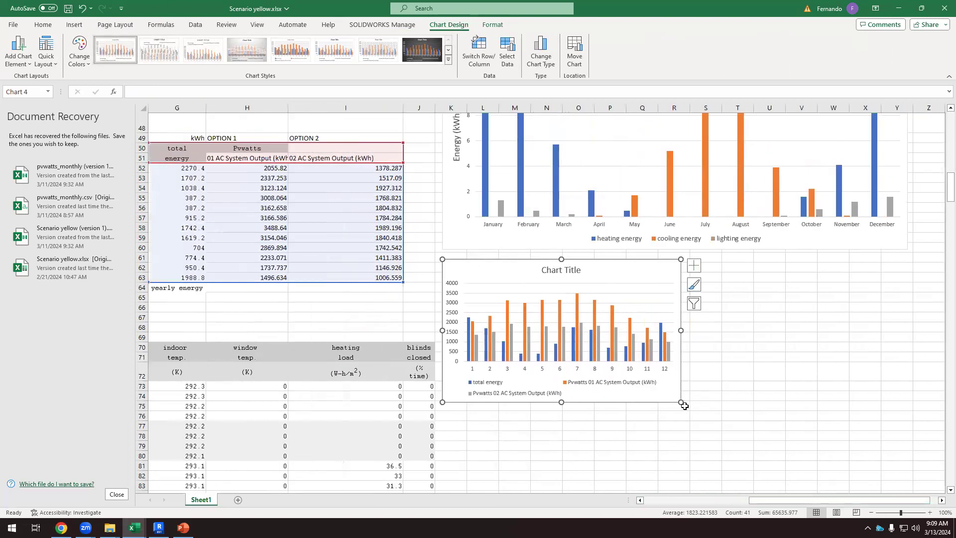
pyautogui.moveTo(680, 403); pyautogui.dragTo(907, 466)
pyautogui.scroll(-1, 643, 308)
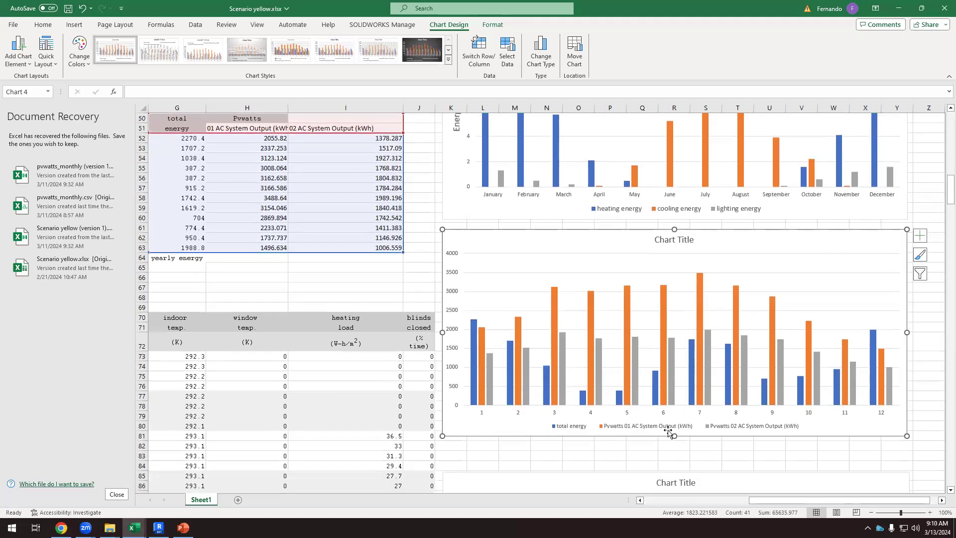
pyautogui.moveTo(675, 435); pyautogui.dragTo(675, 450)
# Select the older three-series chart below the newly placed one.
pyautogui.scroll(-6, 637, 358)
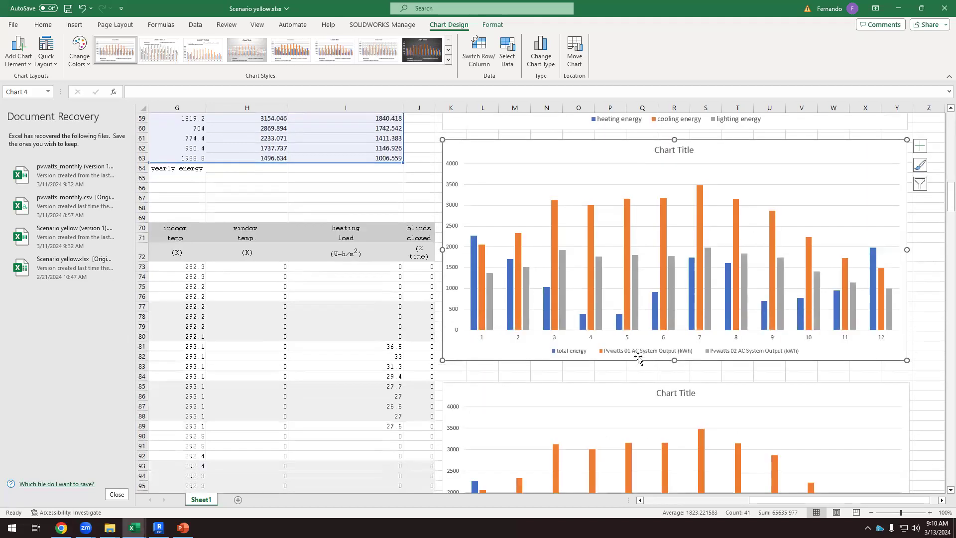
pyautogui.scroll(3, 638, 356)
pyautogui.click(642, 383)
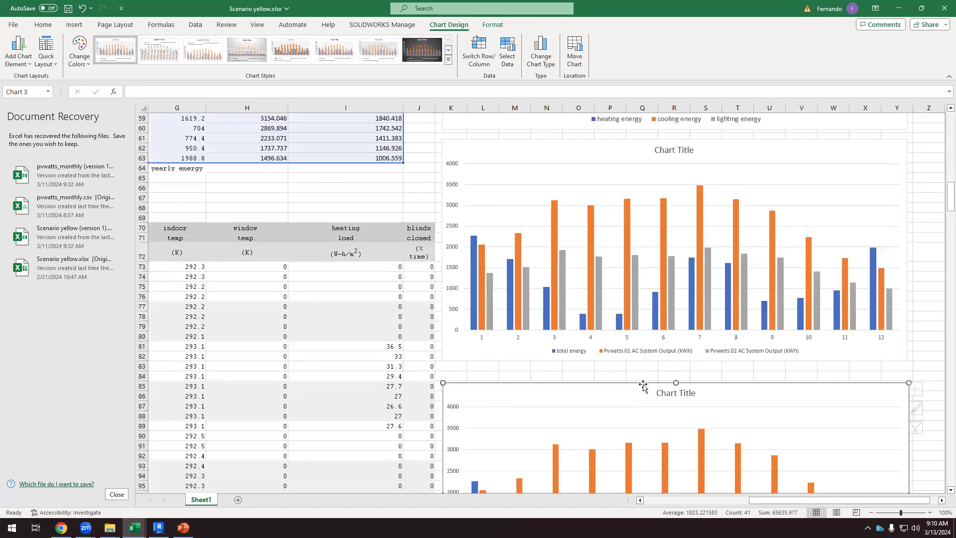
# Delete the duplicate chart at the bottom and exclude the Pvwatts 01 AC System Output series from the remaining untitled chart.
pyautogui.press('Delete')
pyautogui.scroll(1, 640, 304)
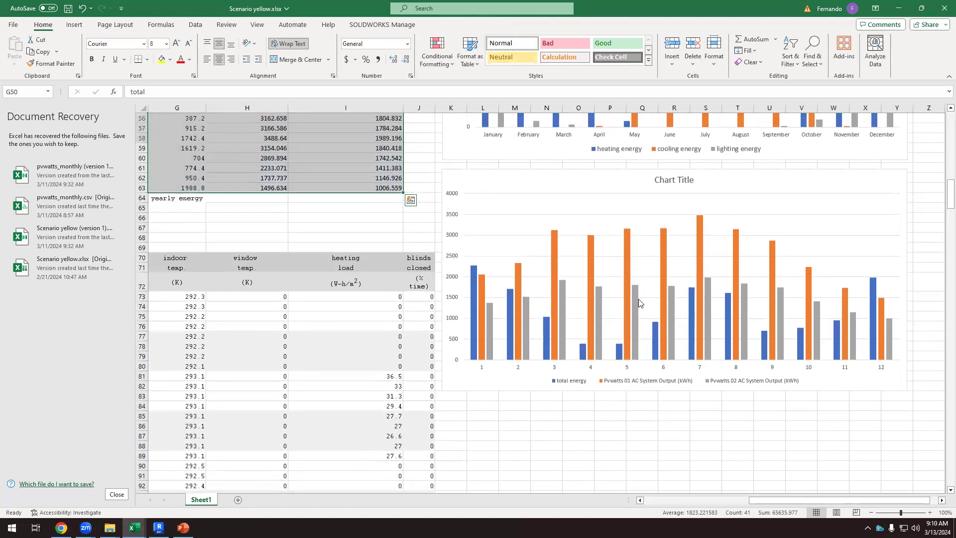
pyautogui.rightClick(637, 265)
pyautogui.click(675, 314)
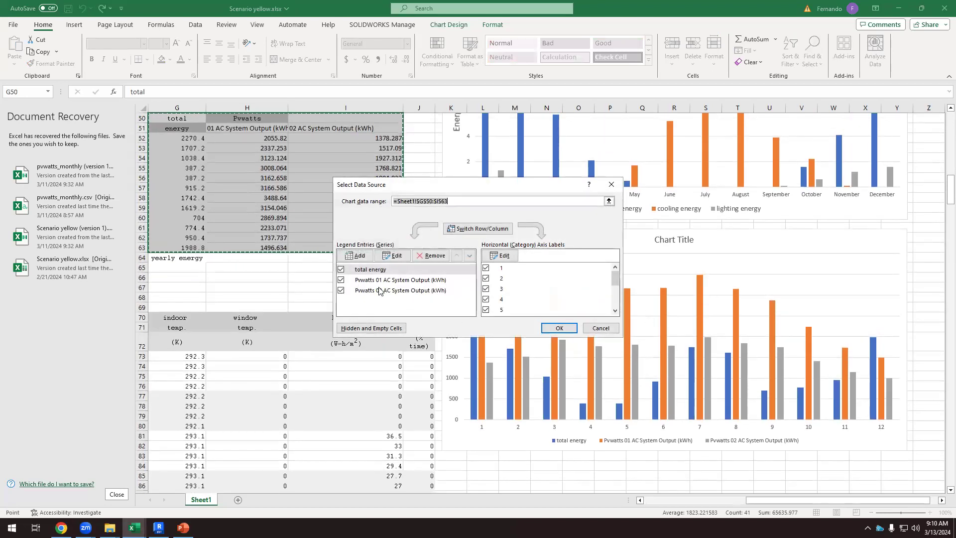
pyautogui.click(340, 281)
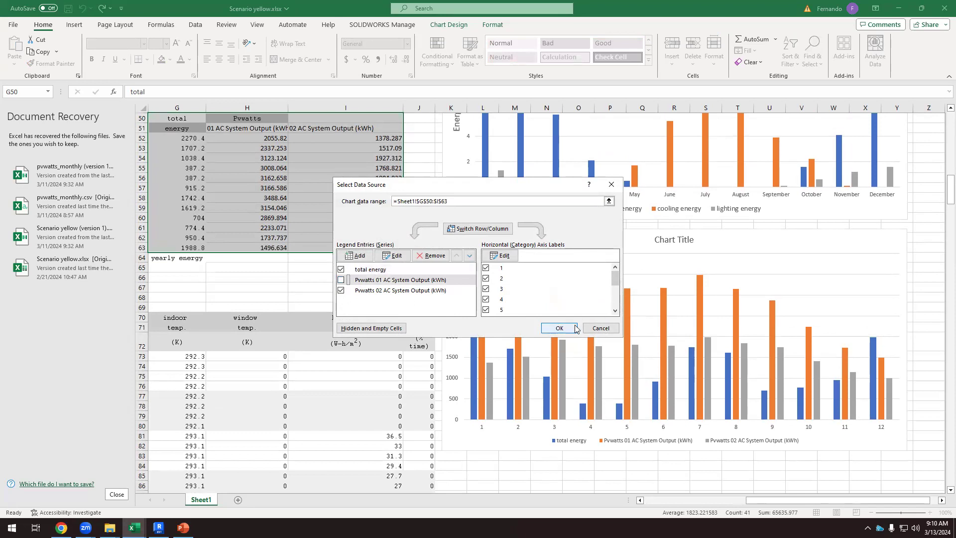
pyautogui.click(559, 328)
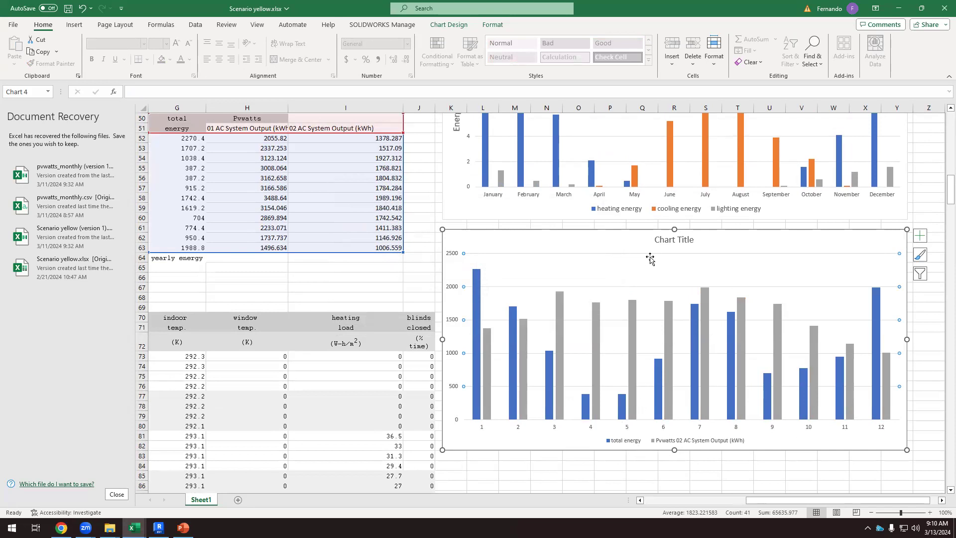
# Change the title of the chart below the Yearly Energy chart to "Energy Use VS PV output".
pyautogui.scroll(4, 655, 269)
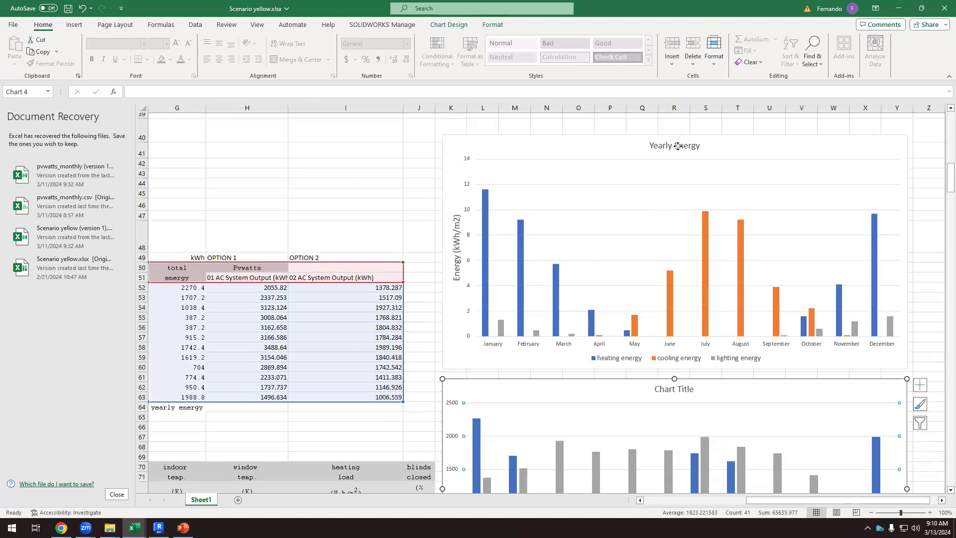
pyautogui.click(680, 146)
pyautogui.scroll(-2, 663, 249)
pyautogui.scroll(-4, 665, 274)
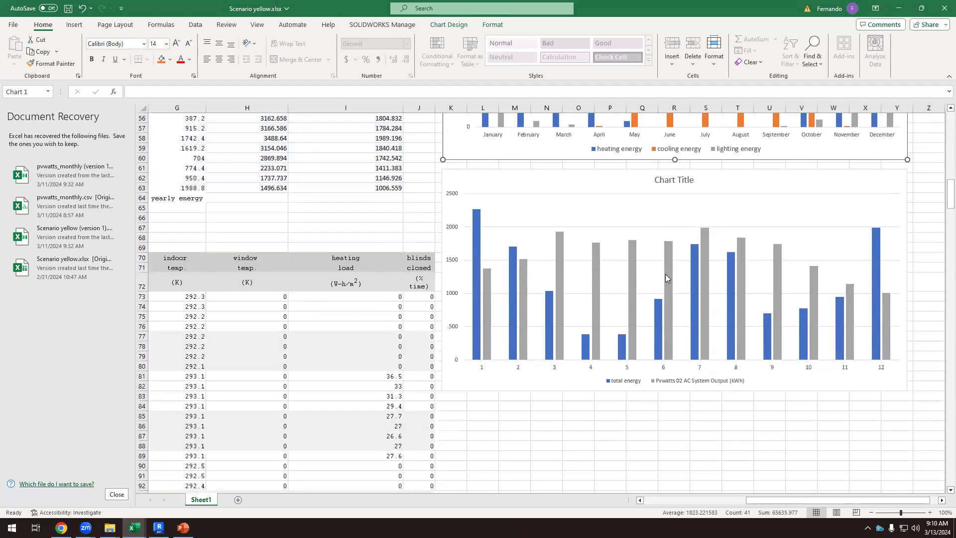
pyautogui.scroll(3, 666, 274)
pyautogui.click(657, 239)
pyautogui.click(658, 239)
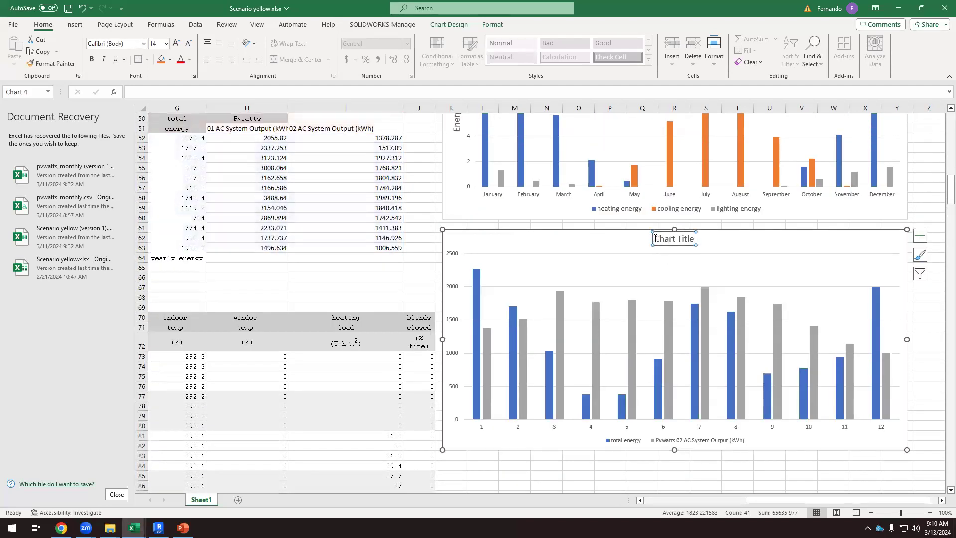
pyautogui.moveTo(656, 238); pyautogui.dragTo(698, 240)
pyautogui.write('Energy Use VS')
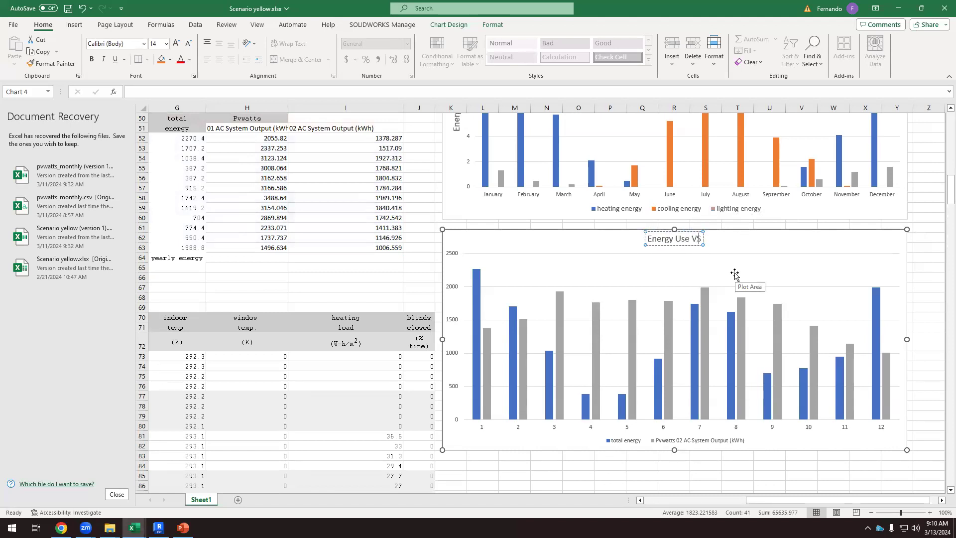
pyautogui.write(' PV')
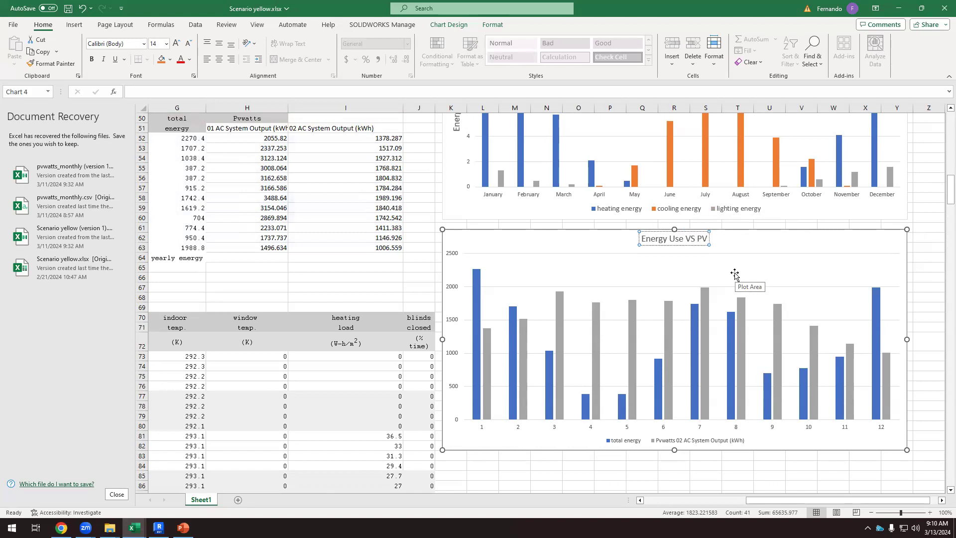
pyautogui.write(' output')
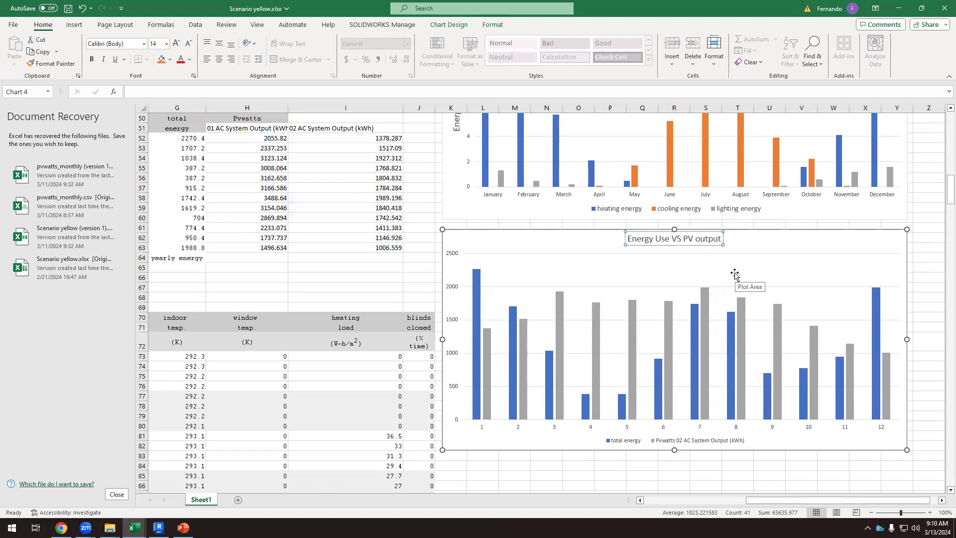
# Enlarge the vertical axis numbers to 10.5 pt and add a primary vertical axis title reading "ENERGY (kWh)".
pyautogui.click(456, 296)
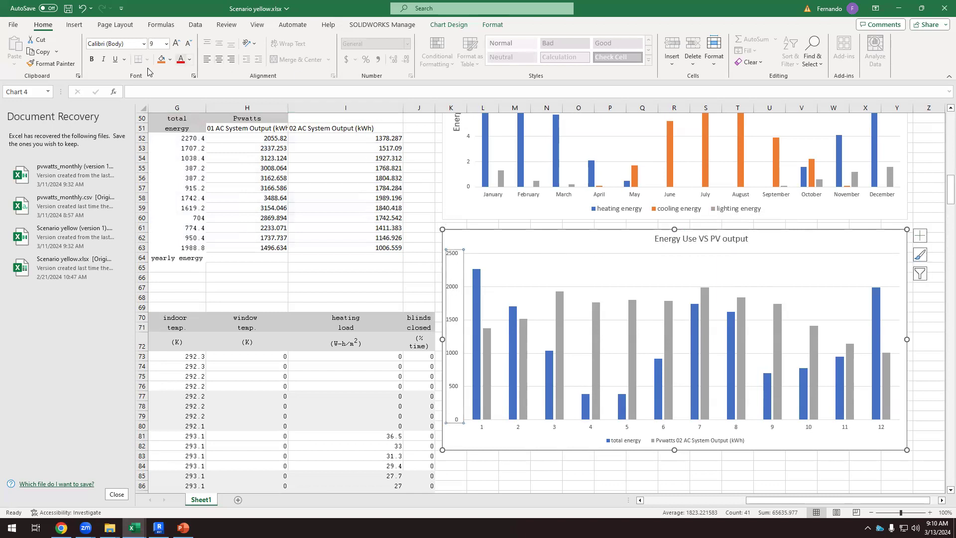
pyautogui.click(176, 43)
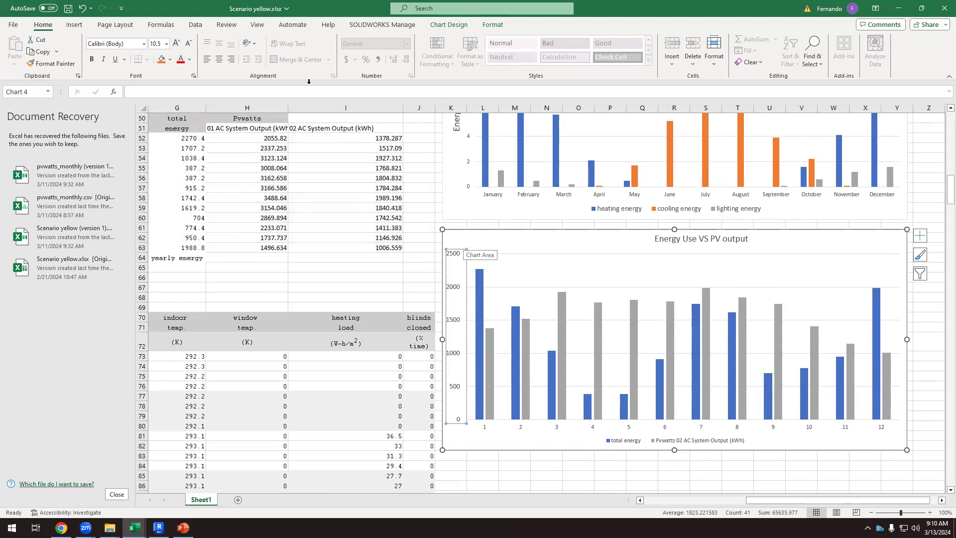
pyautogui.click(449, 24)
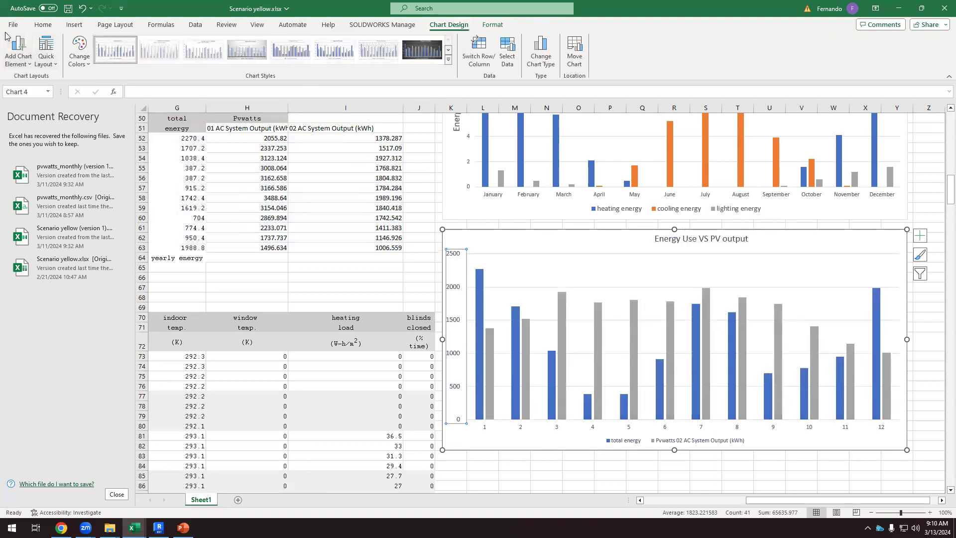
pyautogui.click(27, 64)
pyautogui.moveTo(55, 93)
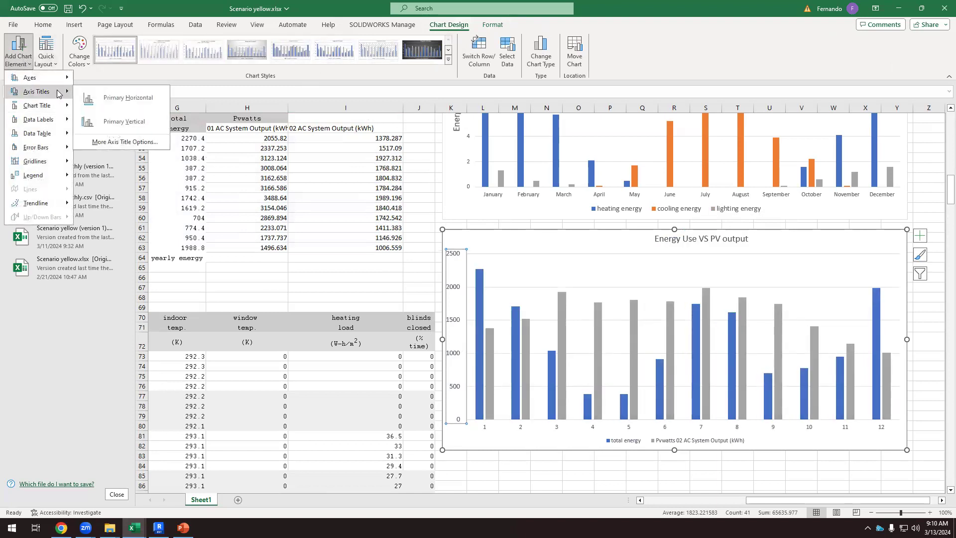
pyautogui.click(115, 123)
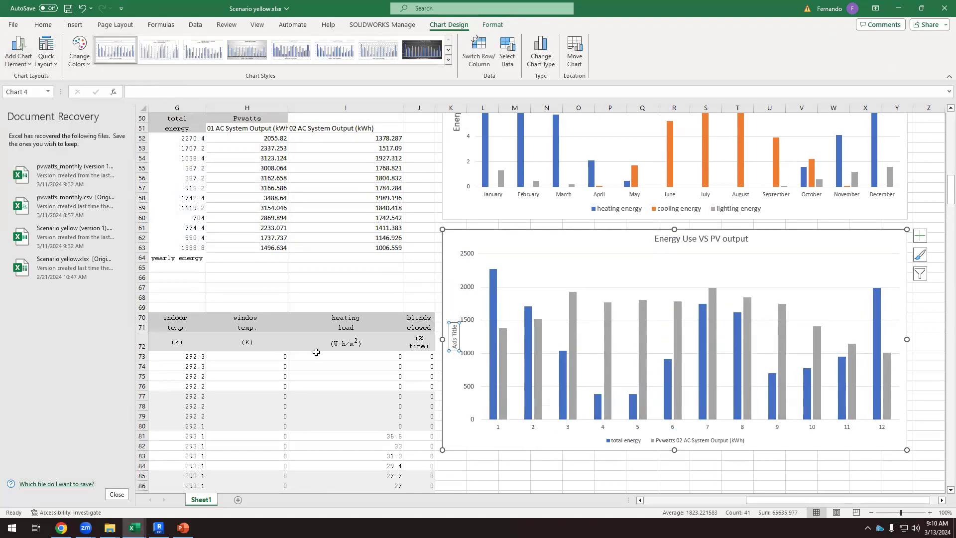
pyautogui.tripleClick(455, 335)
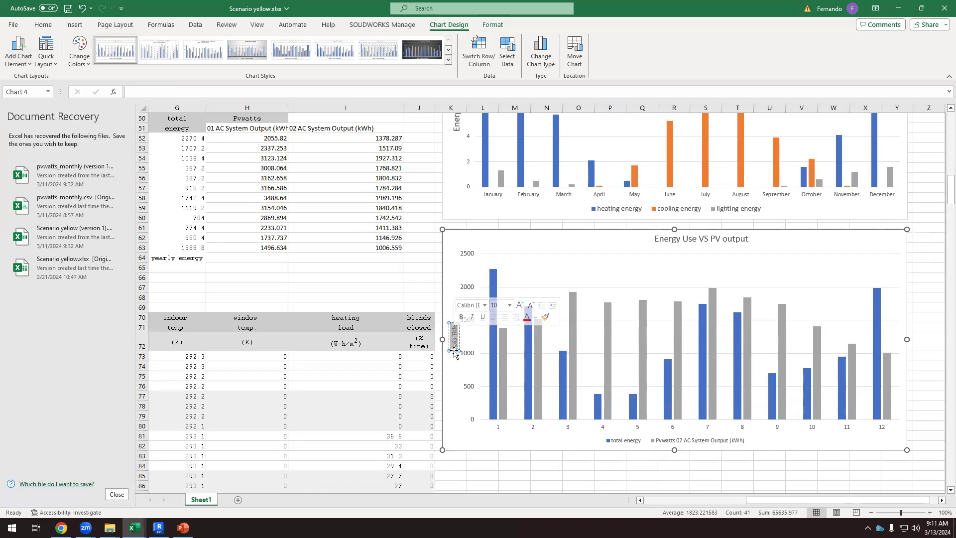
pyautogui.write('ENER')
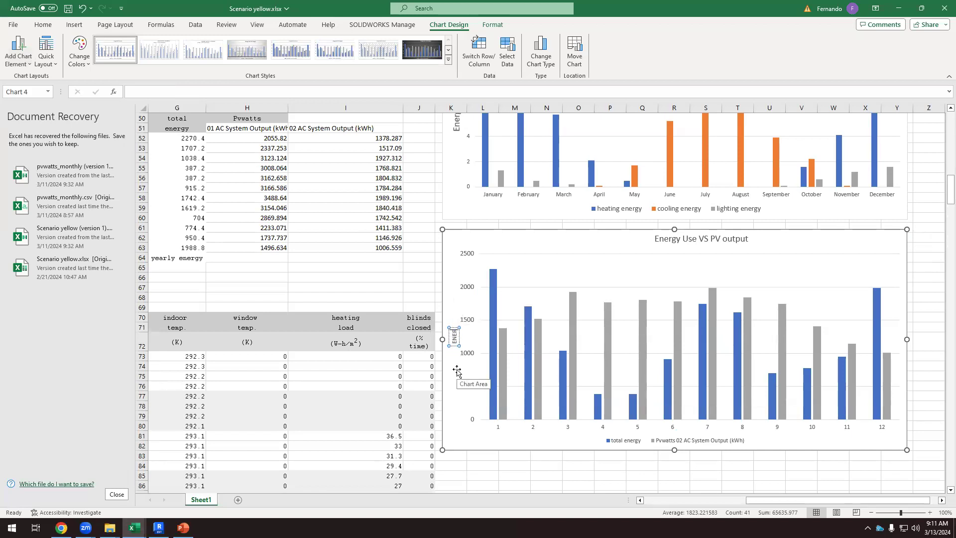
pyautogui.write('GY (kWh)')
pyautogui.click(456, 459)
# Set the vertical axis title's font size to 11 and enlarge the vertical axis numbers further.
pyautogui.click(455, 329)
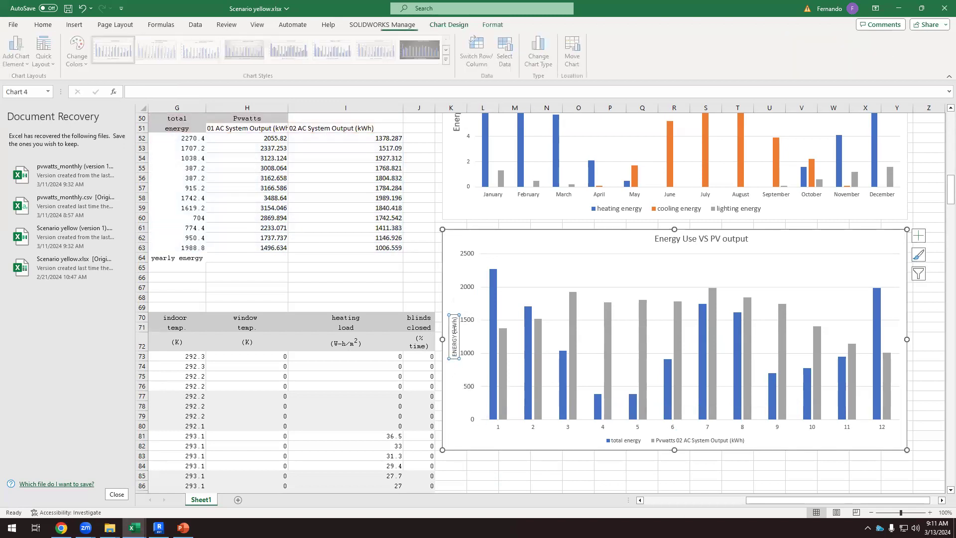
pyautogui.click(43, 24)
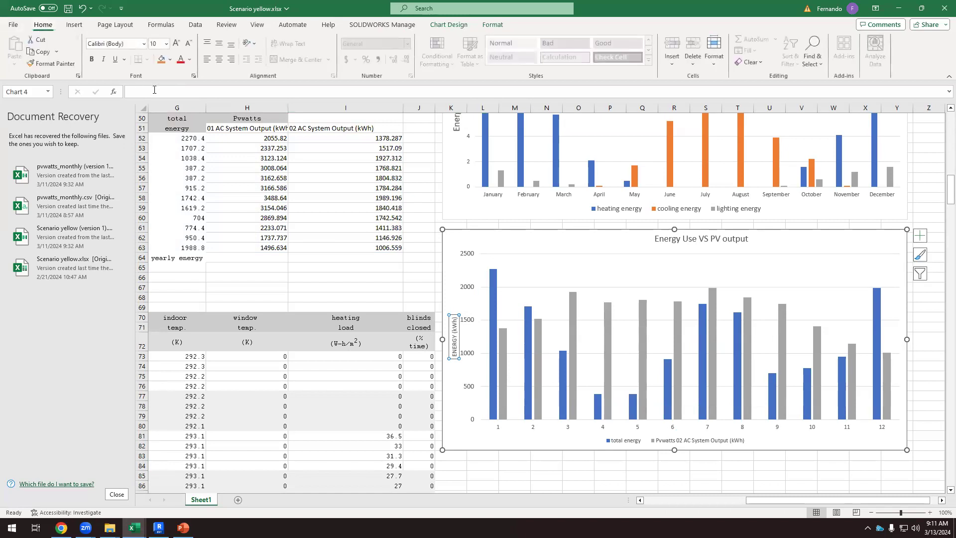
pyautogui.click(176, 43)
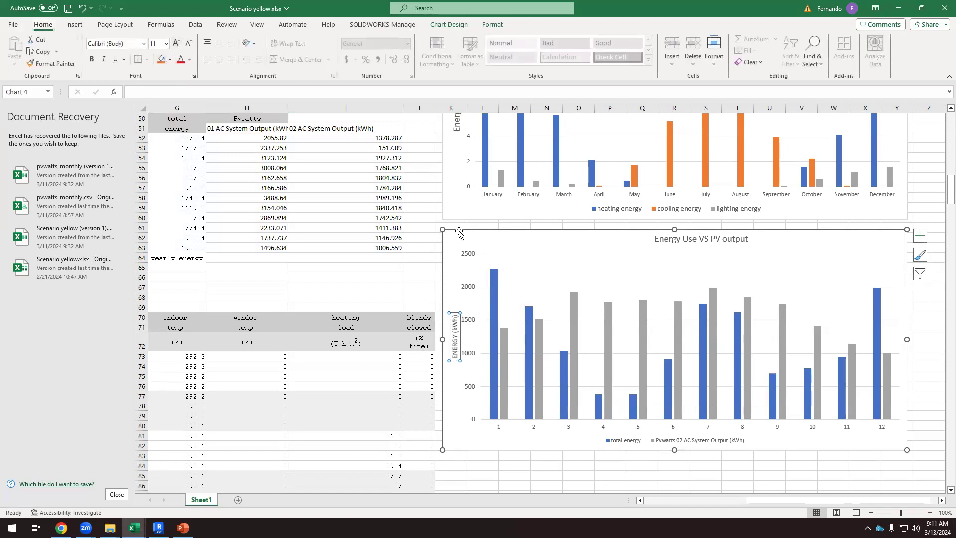
pyautogui.click(469, 260)
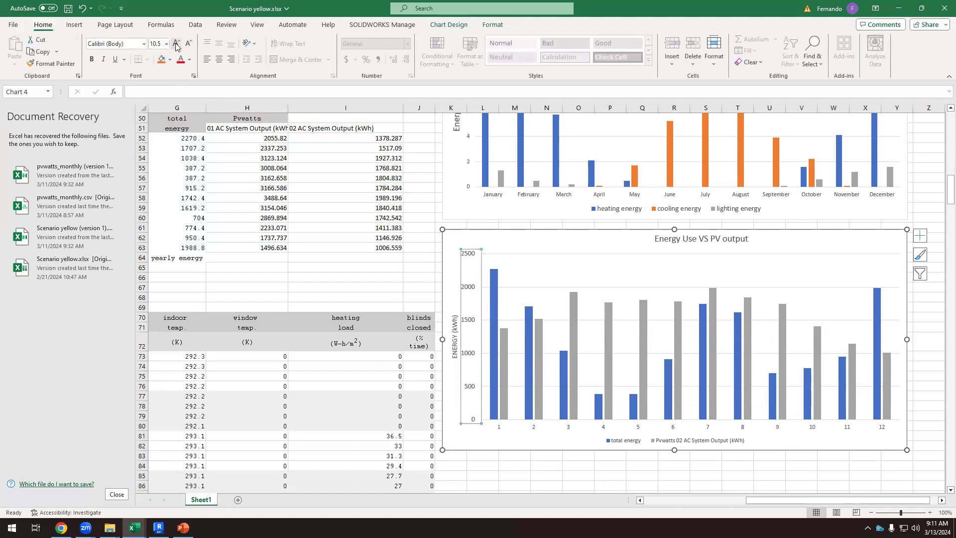
pyautogui.click(437, 207)
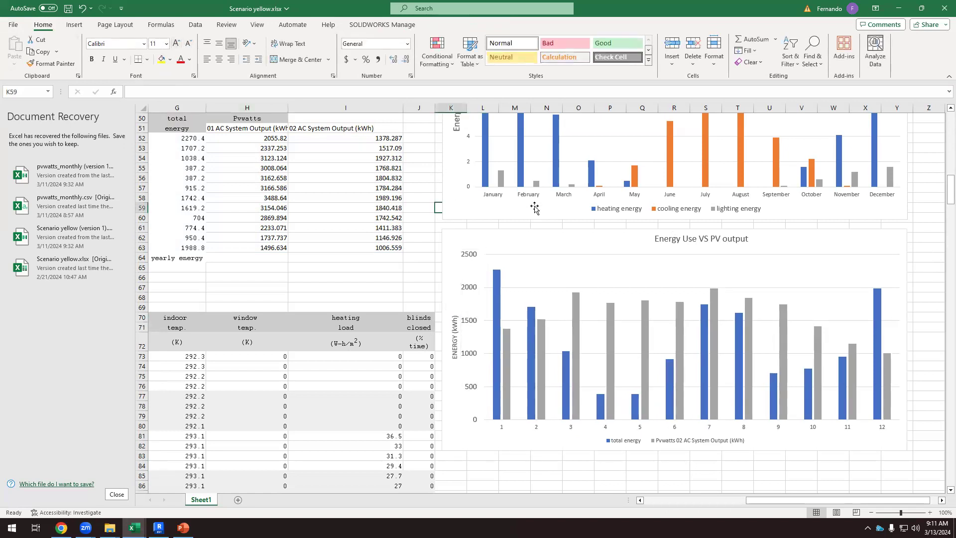
# Copy the Energy Use VS PV output chart onto slide 4 in PowerPoint and fit it below the PVWatts data.
pyautogui.click(544, 231)
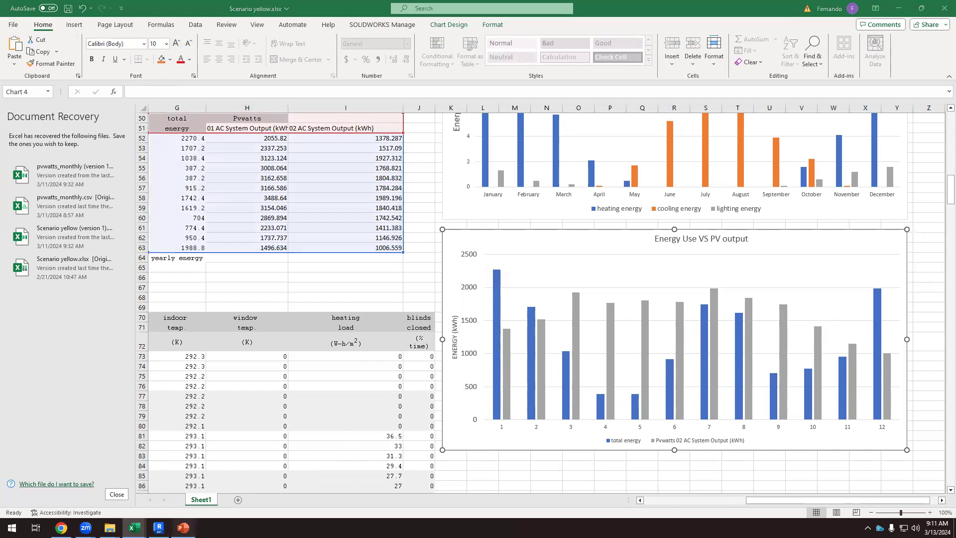
pyautogui.click(183, 528)
pyautogui.hotkey('ctrl', 'v')
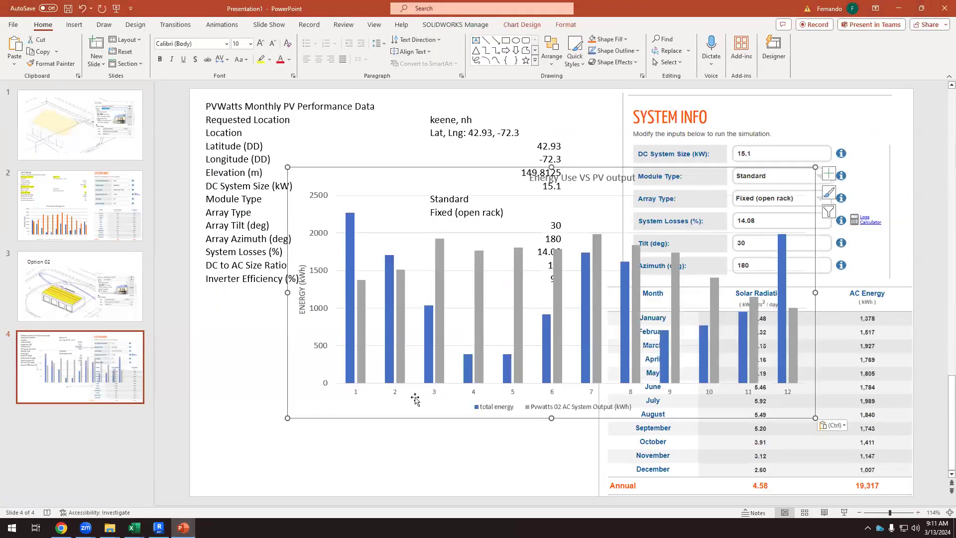
pyautogui.moveTo(816, 167); pyautogui.dragTo(705, 204)
pyautogui.moveTo(546, 419); pyautogui.dragTo(443, 498)
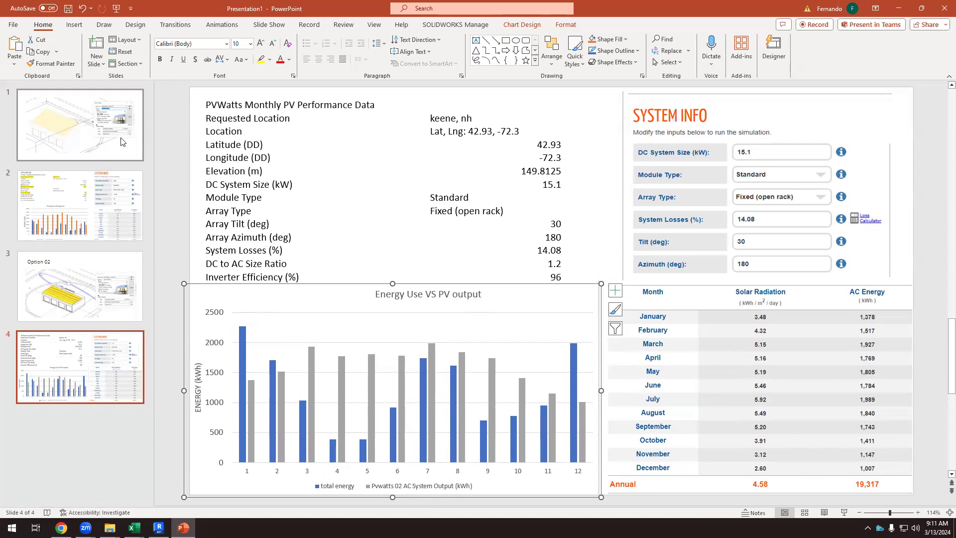
# Compare the Option 01 and Option 02 slides, examining the solar analysis results and the monthly PV output versus energy use.
pyautogui.click(18, 109)
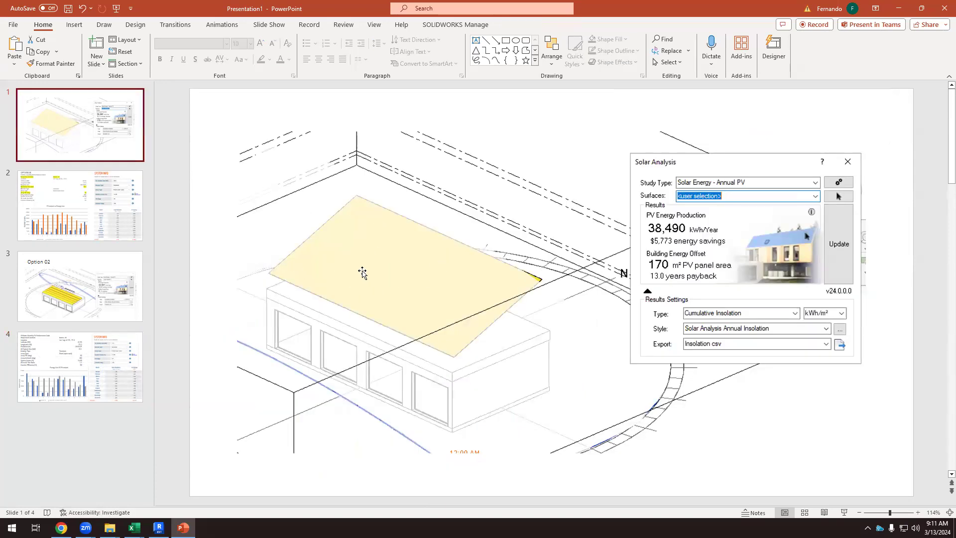
pyautogui.click(69, 310)
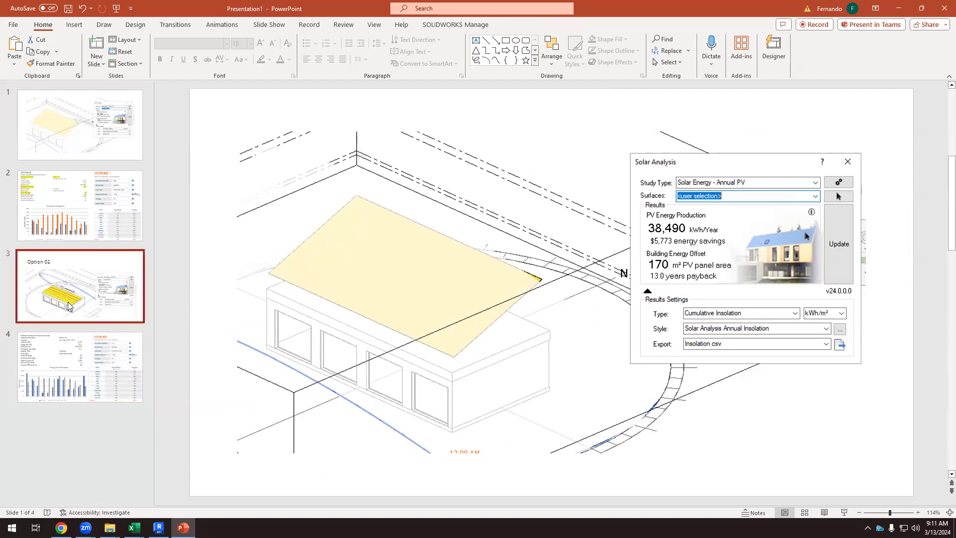
pyautogui.click(87, 147)
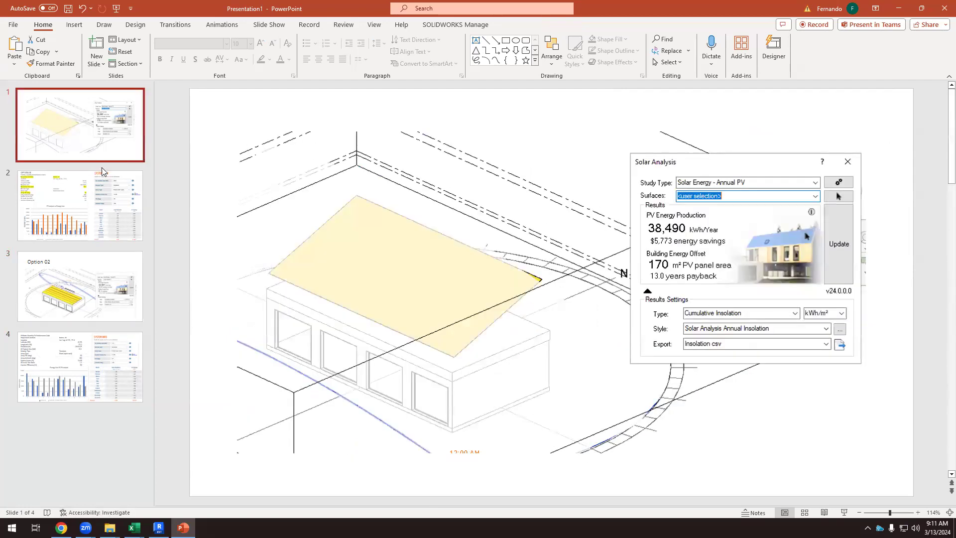
pyautogui.click(82, 201)
pyautogui.click(128, 156)
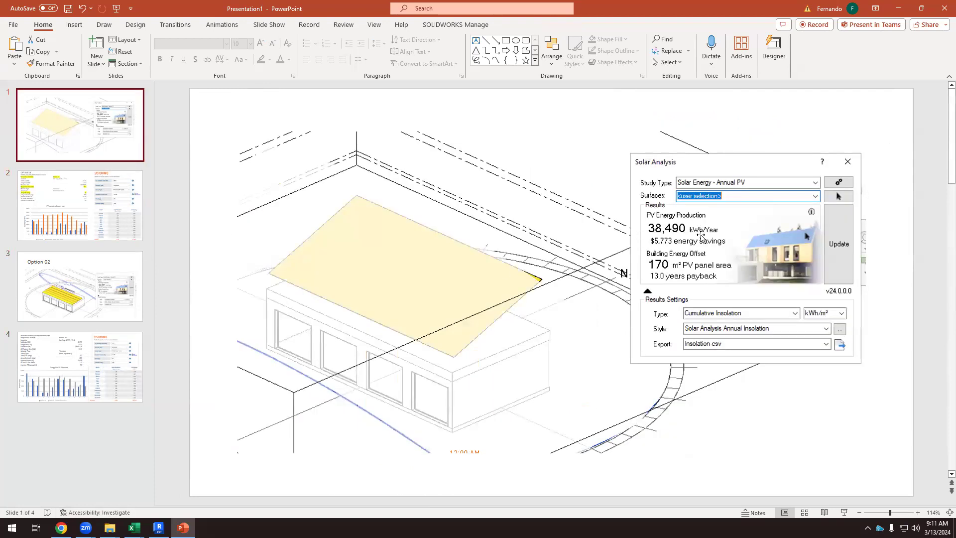
pyautogui.press('Down')
pyautogui.press('Down')
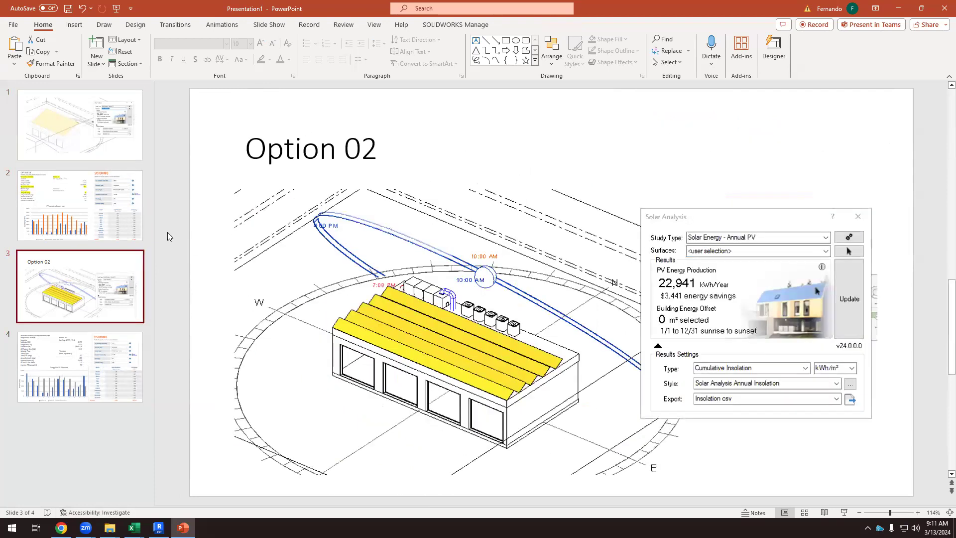
pyautogui.press('Up')
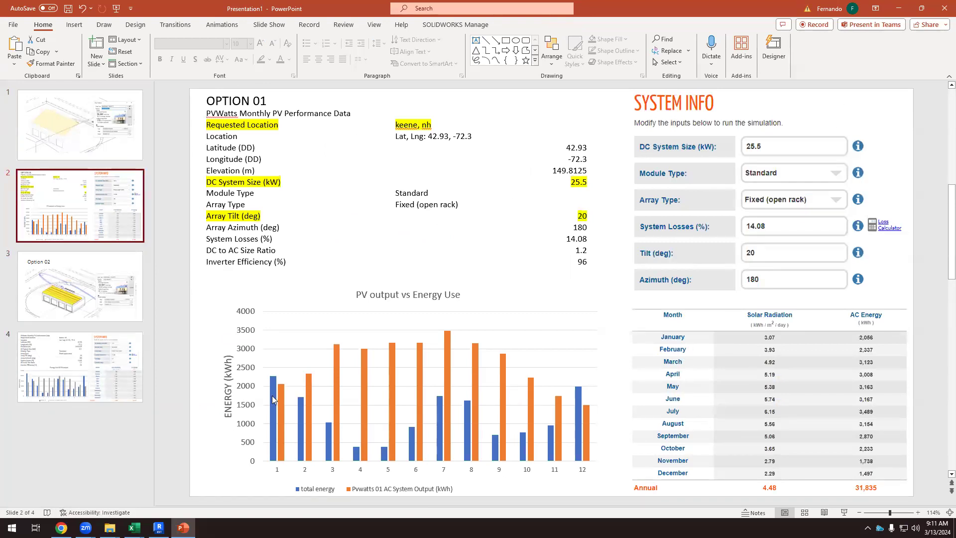
pyautogui.moveTo(295, 416)
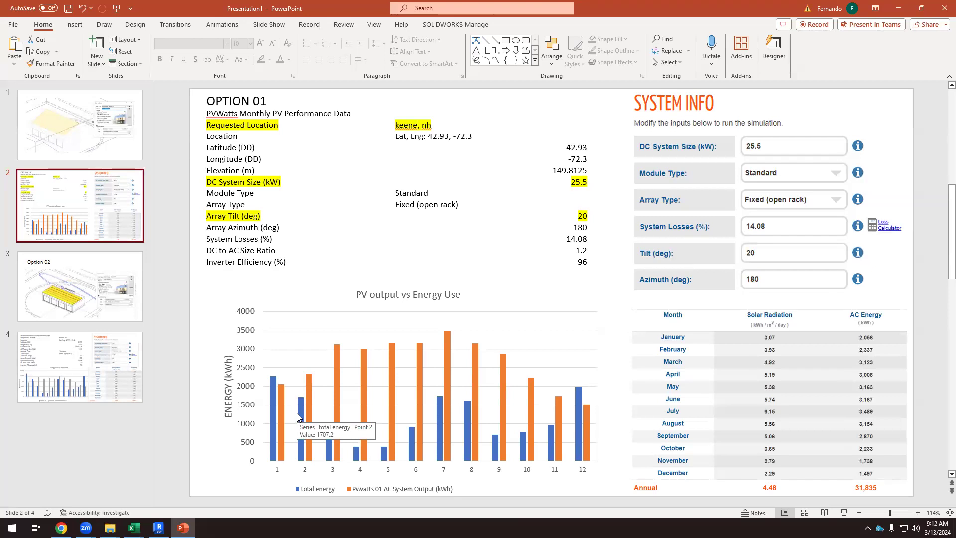
pyautogui.click(103, 354)
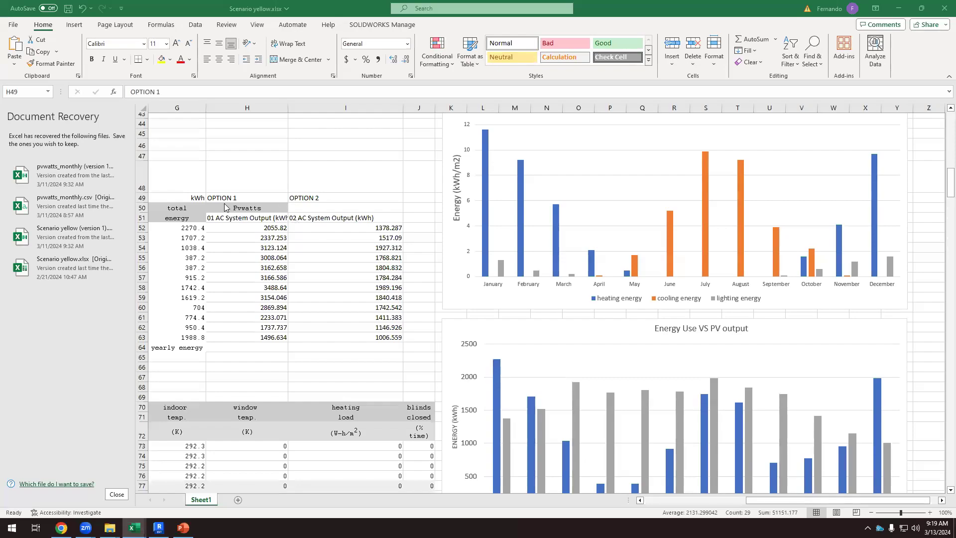
# Copy the OPTION 1 and OPTION 2 AC system output columns (H49:I63) and rename the sheet ENERGY.
pyautogui.click(224, 197)
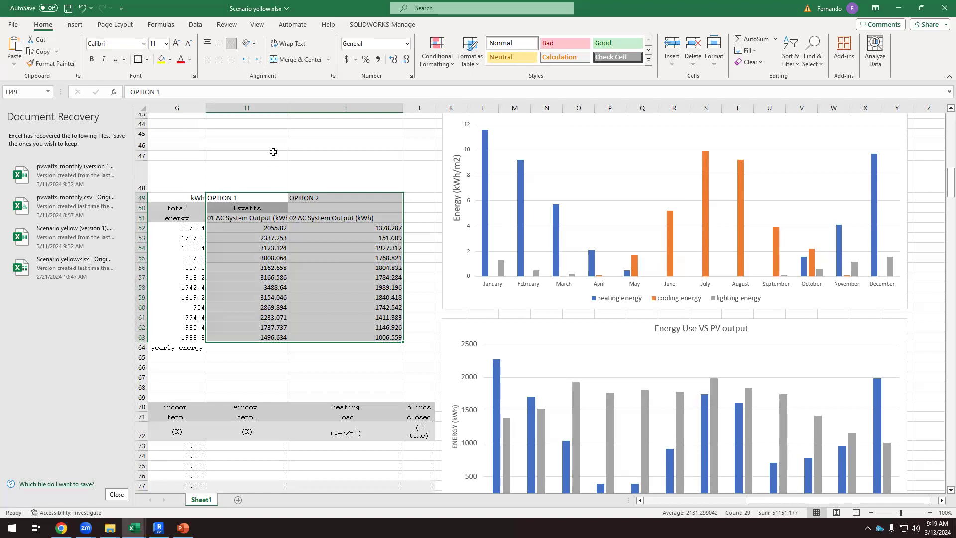
pyautogui.hotkey('ctrl', 'c')
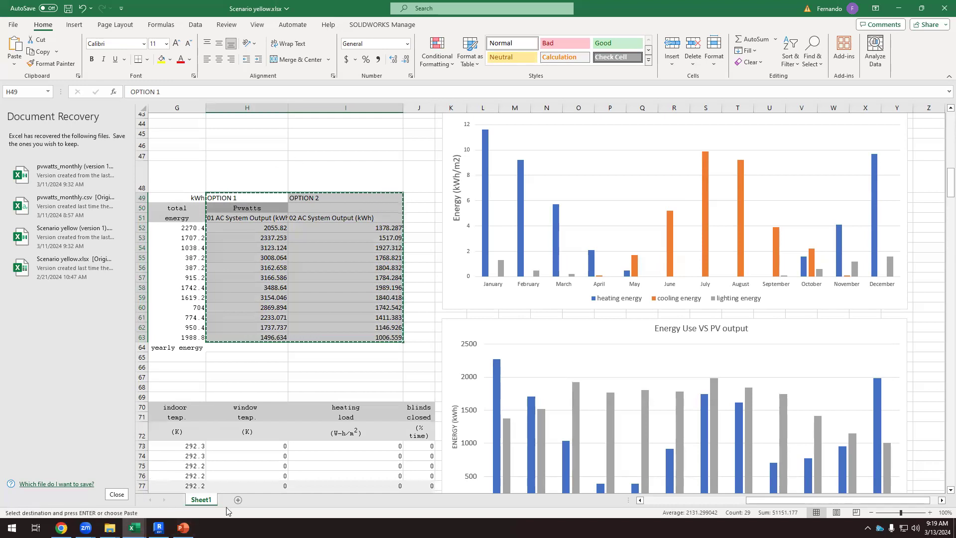
pyautogui.doubleClick(201, 500)
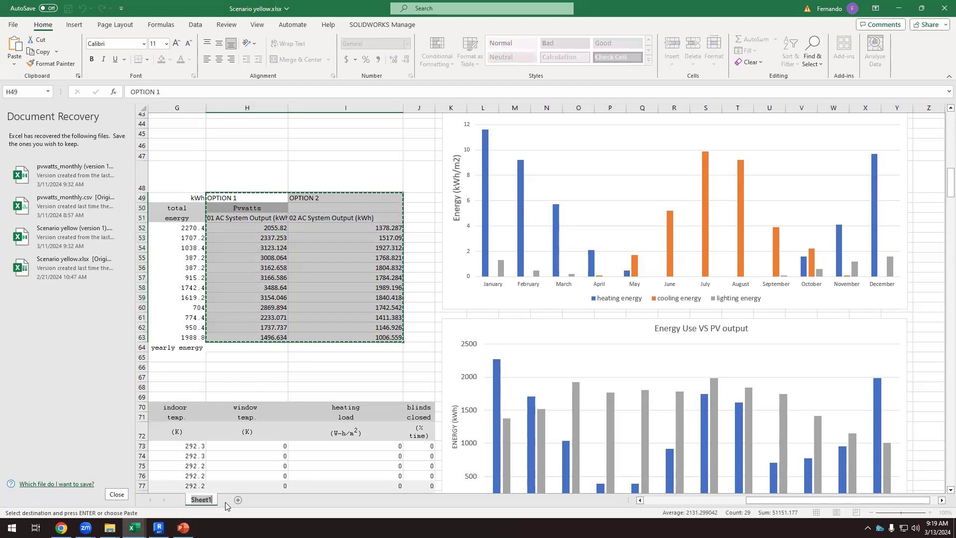
pyautogui.write('ENERGY')
# Add a new worksheet to the workbook and name it MONEY.
pyautogui.click(242, 500)
pyautogui.doubleClick(242, 500)
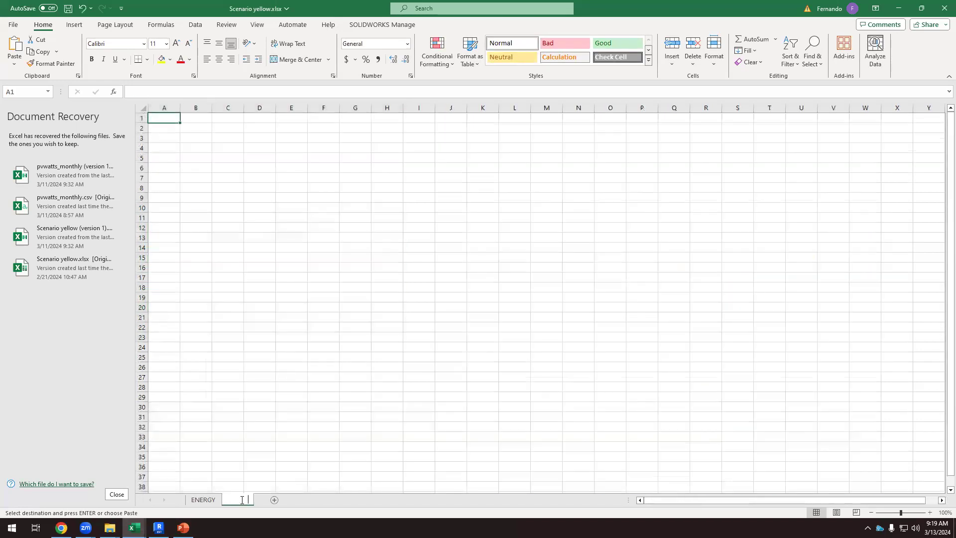
pyautogui.write('MONEY')
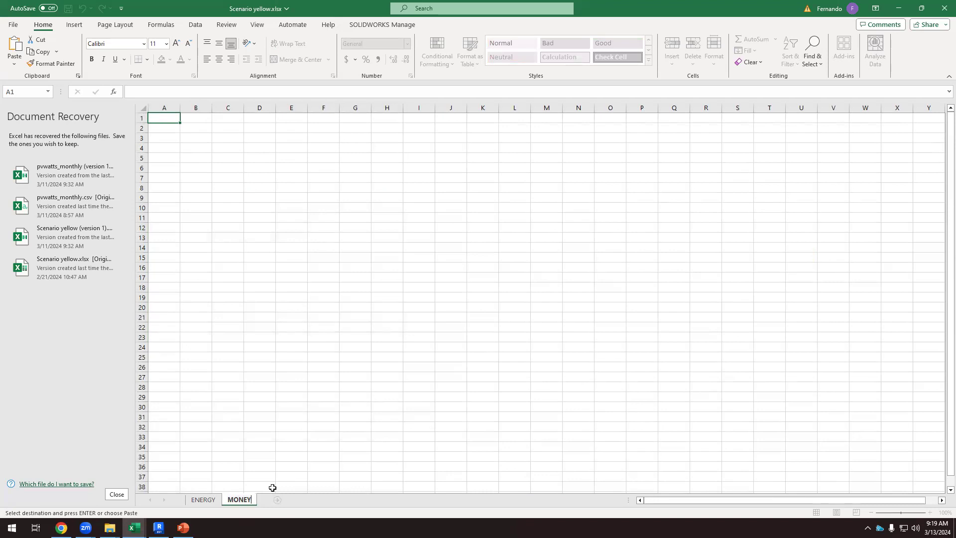
pyautogui.click(324, 446)
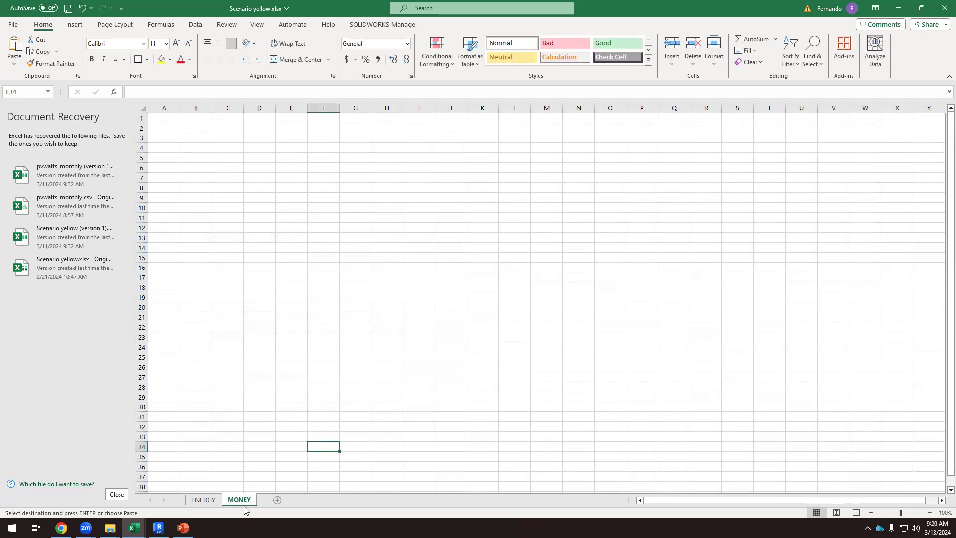
# Paste the copied output columns at cell A2 of the MONEY sheet and widen columns A and B to fit the headers.
pyautogui.click(174, 129)
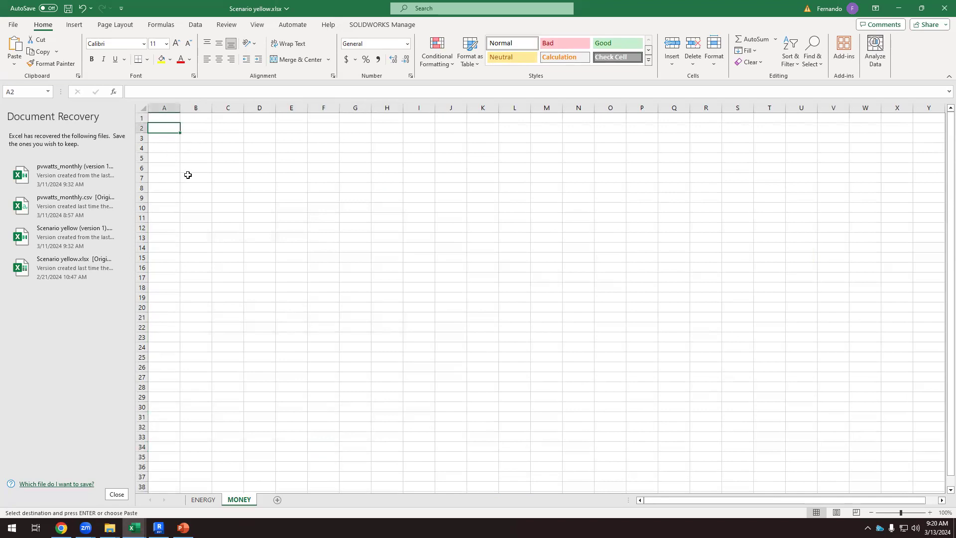
pyautogui.hotkey('ctrl', 'v')
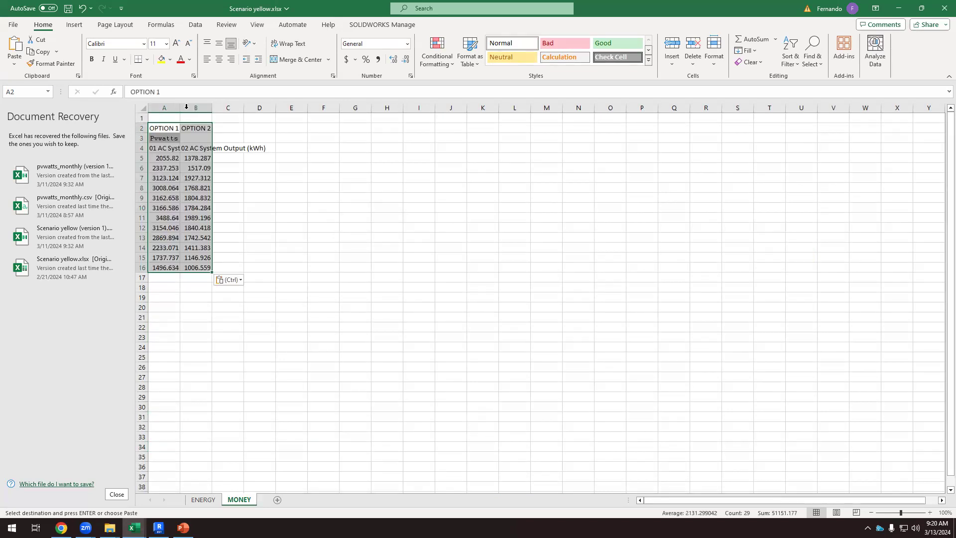
pyautogui.moveTo(180, 108); pyautogui.dragTo(396, 108)
pyautogui.click(481, 214)
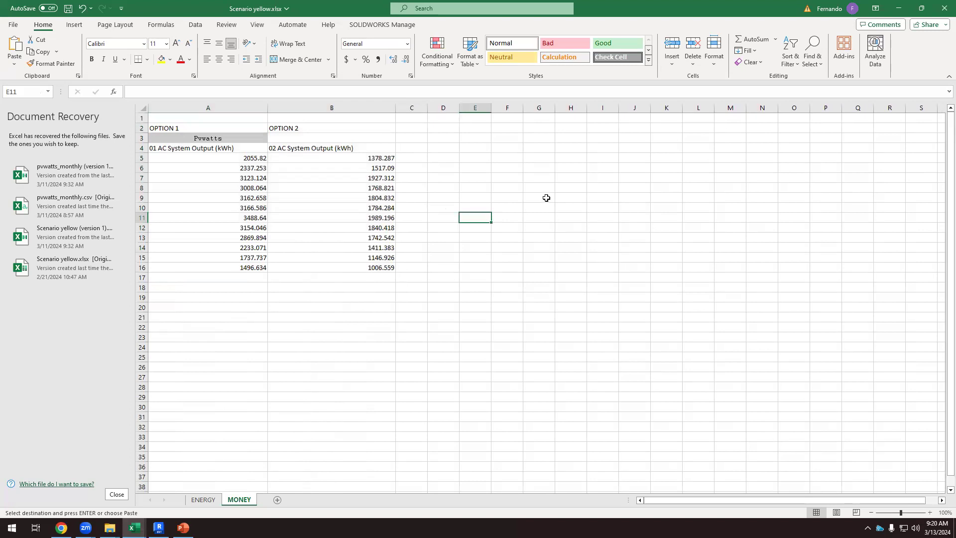
pyautogui.click(243, 158)
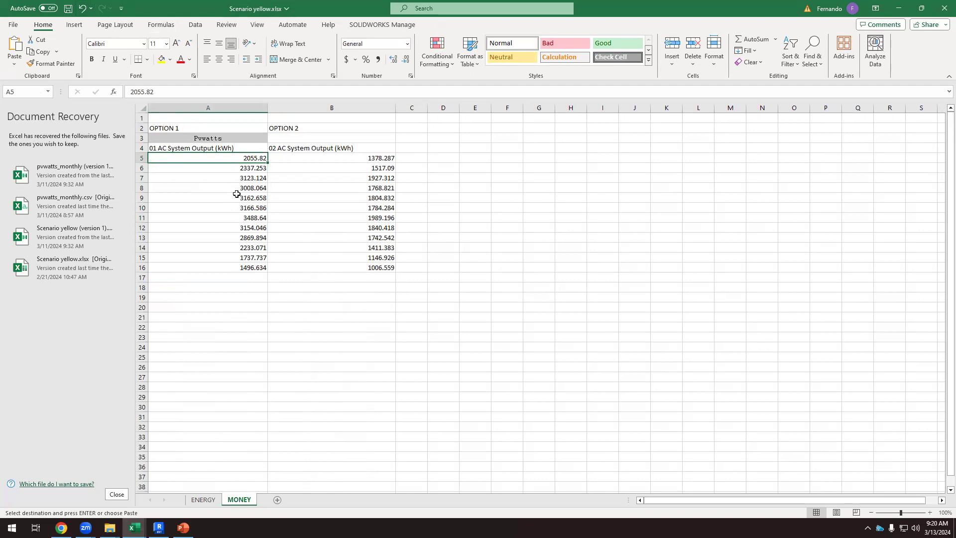
pyautogui.click(340, 160)
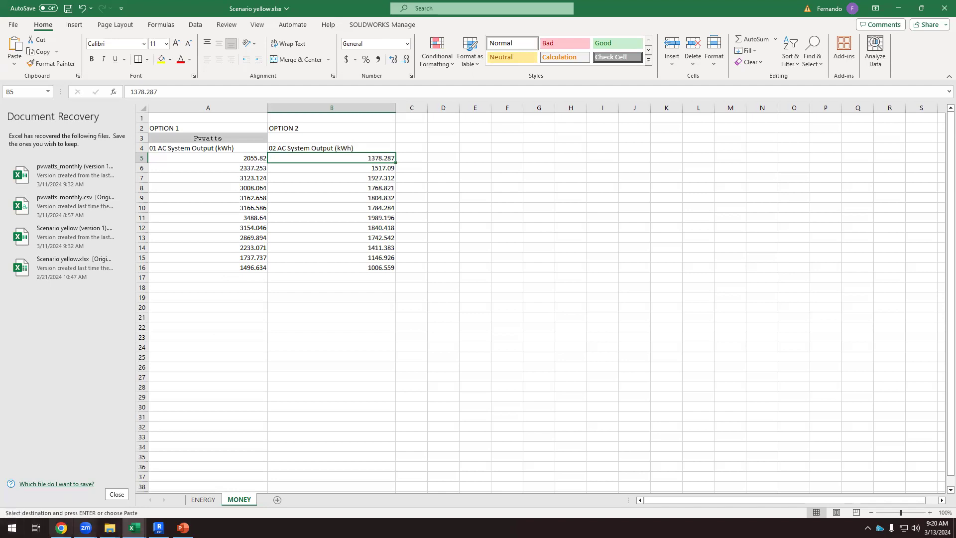
# Switch to Chrome, search Google for "price of kWh in New hampshire" and examine the commercial and residential electricity rates.
pyautogui.click(61, 527)
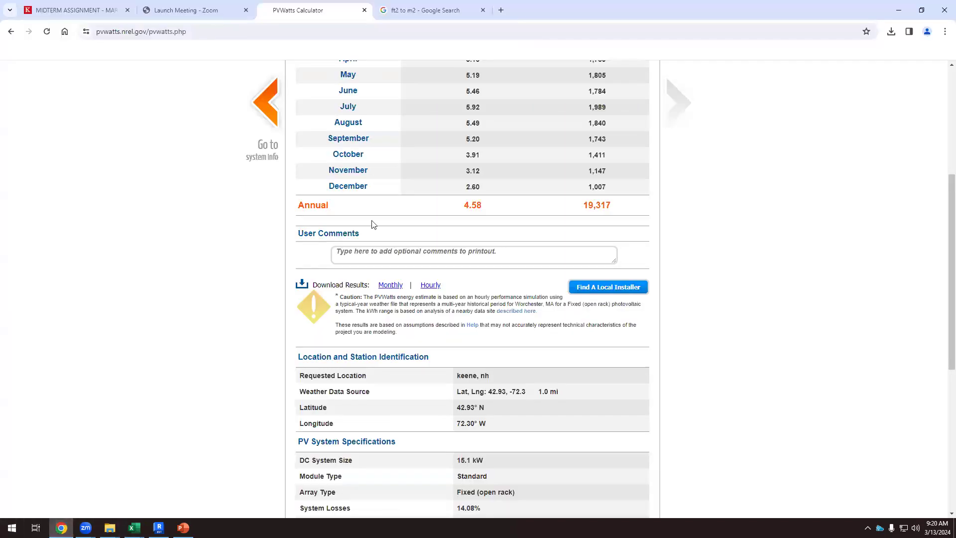
pyautogui.click(501, 10)
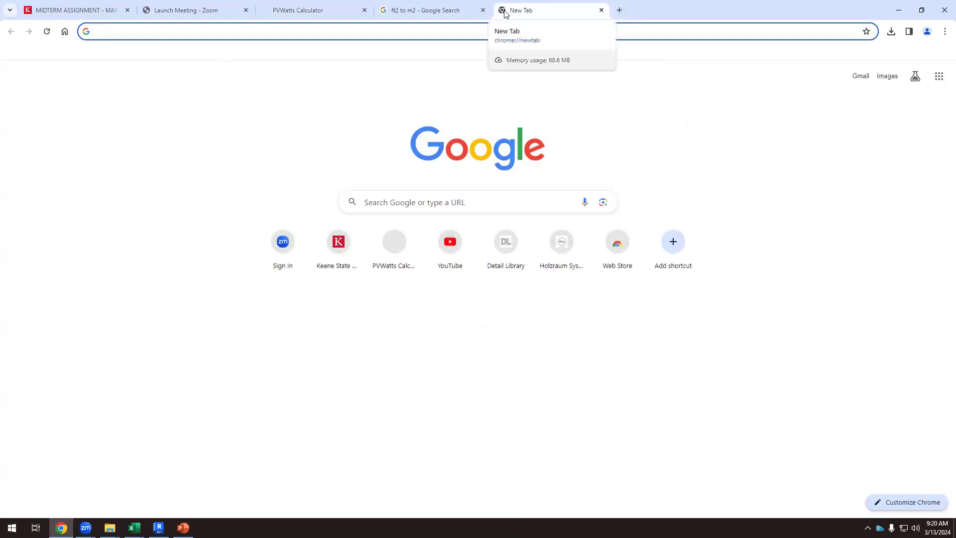
pyautogui.write('pr')
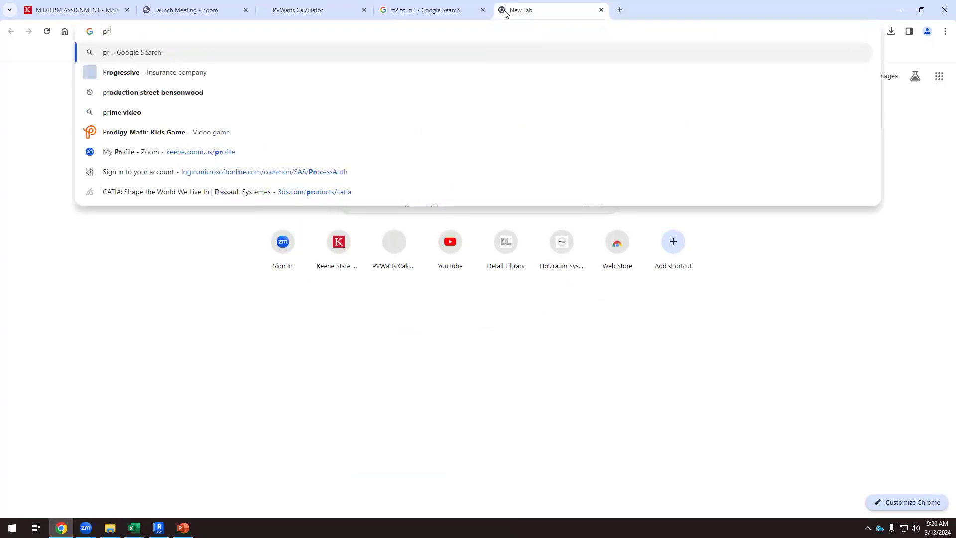
pyautogui.write('ice of kWh in')
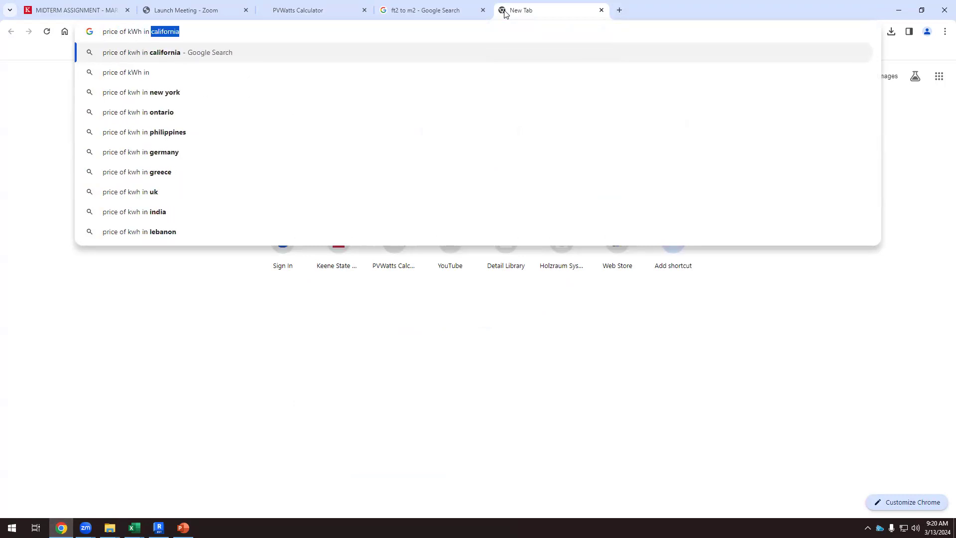
pyautogui.write(' New')
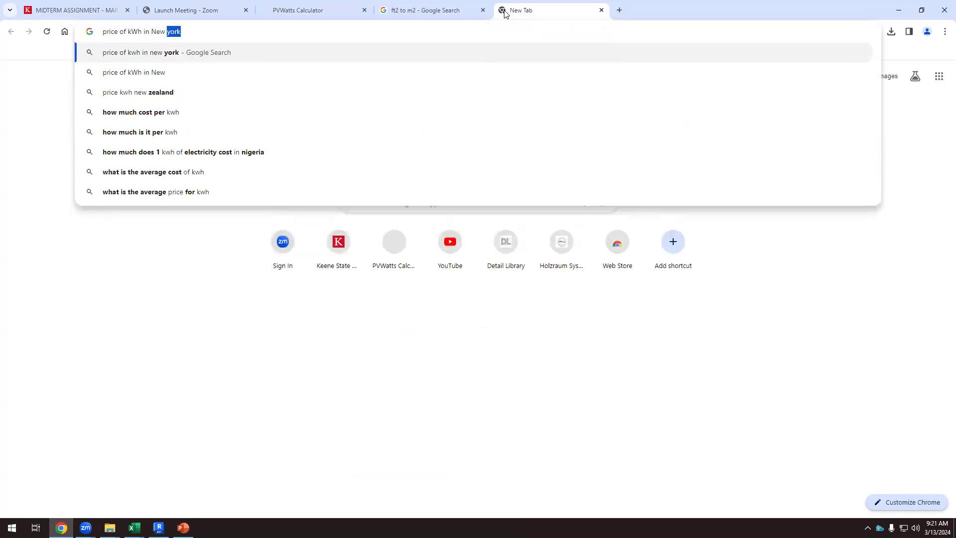
pyautogui.write(' hamp')
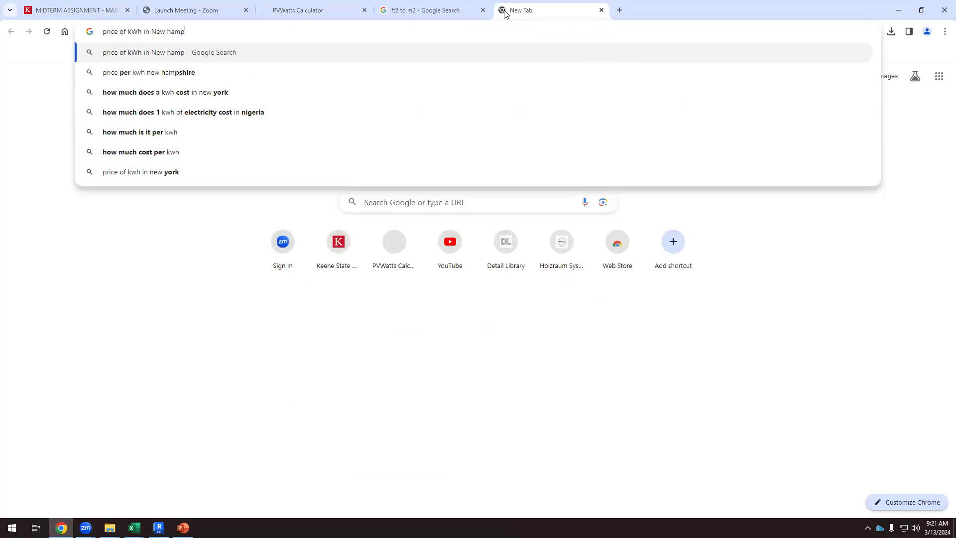
pyautogui.write('shire')
pyautogui.press('Return')
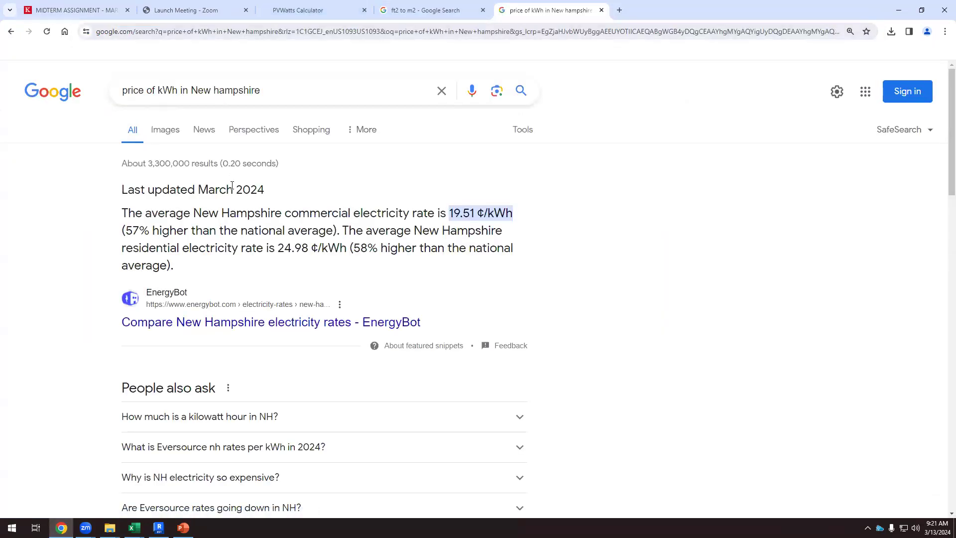
pyautogui.moveTo(235, 186); pyautogui.dragTo(273, 191)
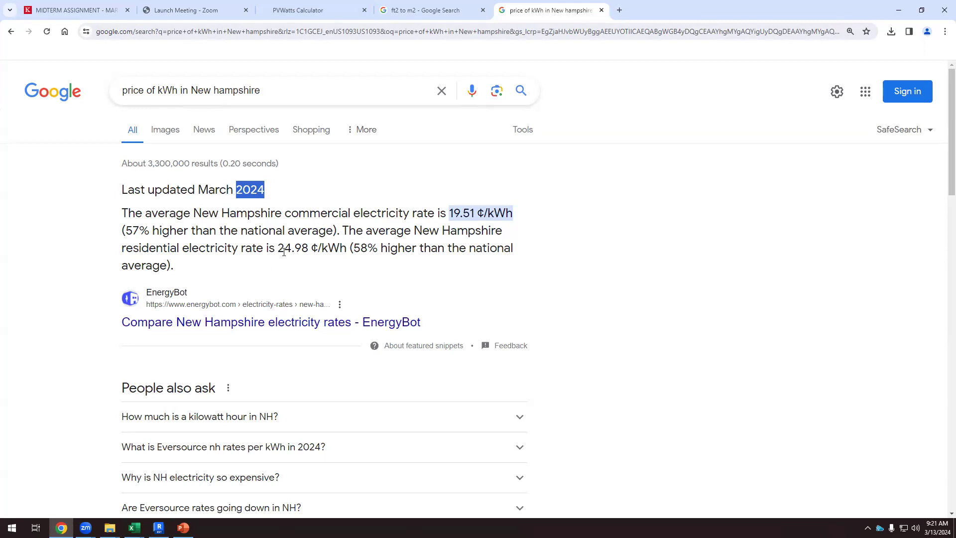
pyautogui.moveTo(291, 216); pyautogui.dragTo(473, 215)
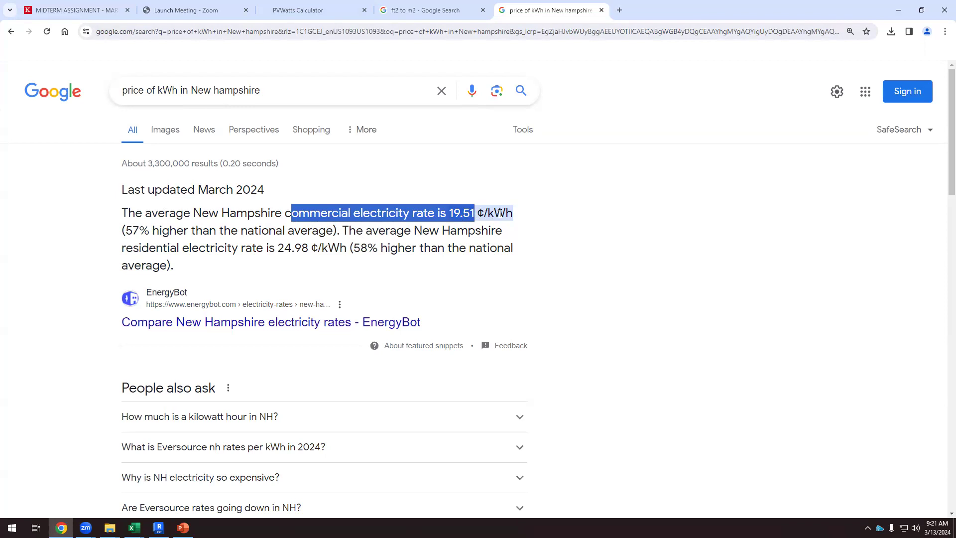
pyautogui.moveTo(126, 230); pyautogui.dragTo(335, 233)
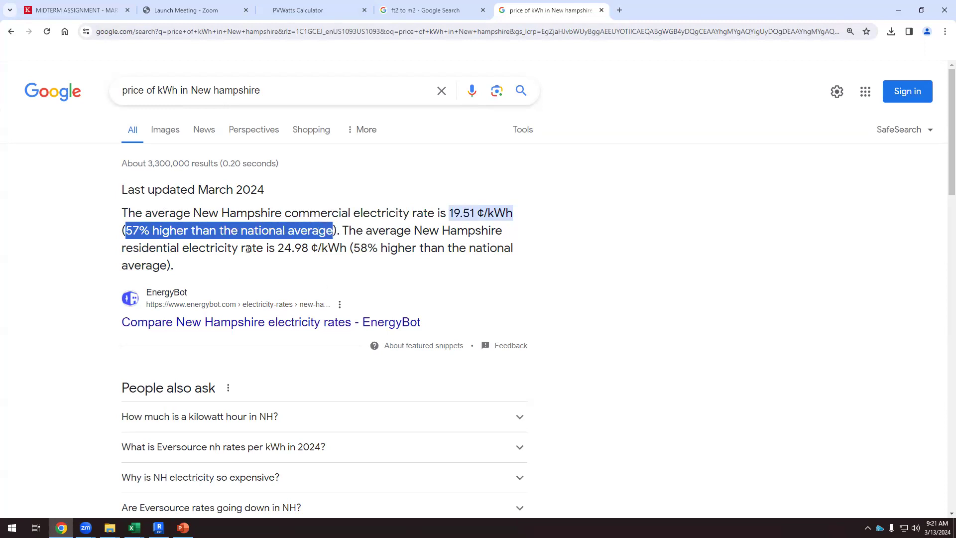
pyautogui.moveTo(278, 248); pyautogui.dragTo(347, 248)
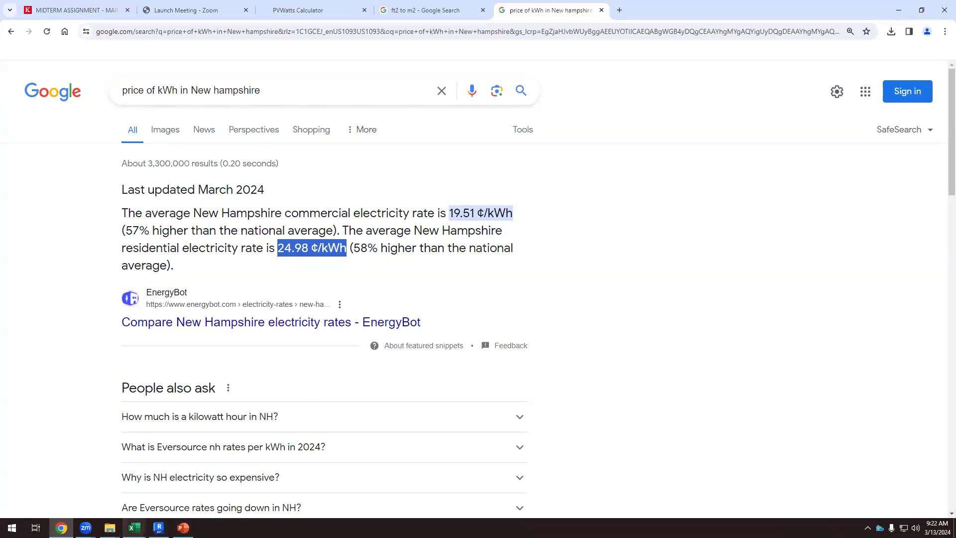
# Switch back to Scenario yellow.xlsx in Excel and enter the label "PRICE of kwH" in cell D2 of the MONEY sheet.
pyautogui.click(134, 527)
pyautogui.click(241, 501)
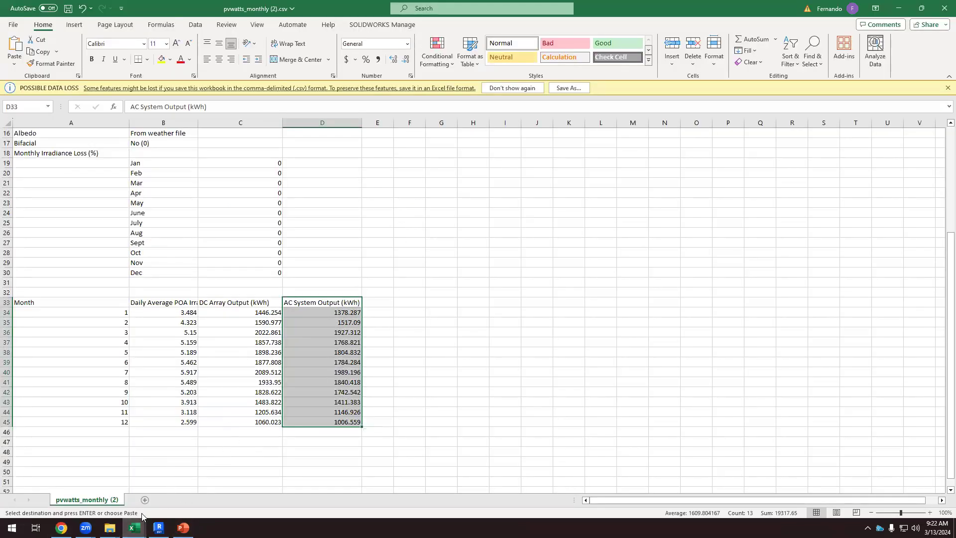
pyautogui.click(134, 528)
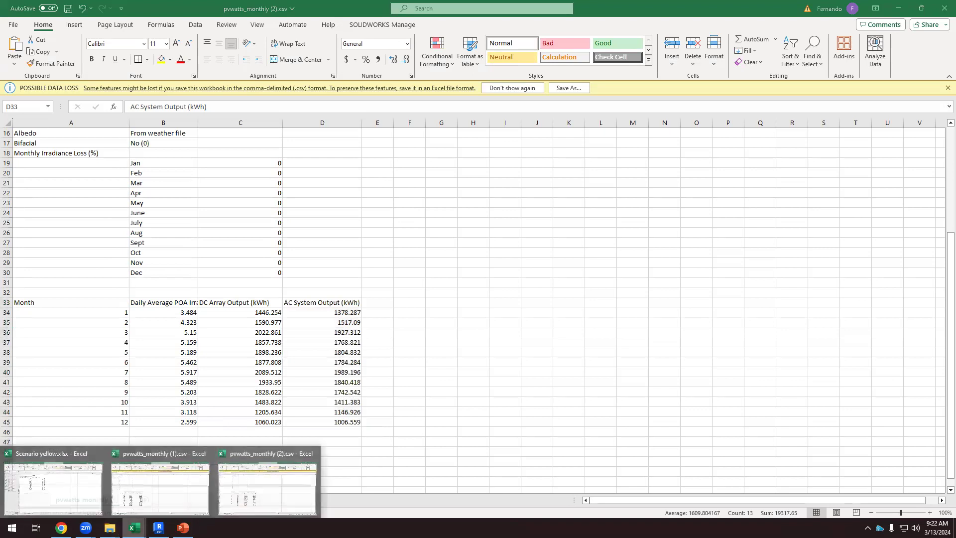
pyautogui.click(146, 491)
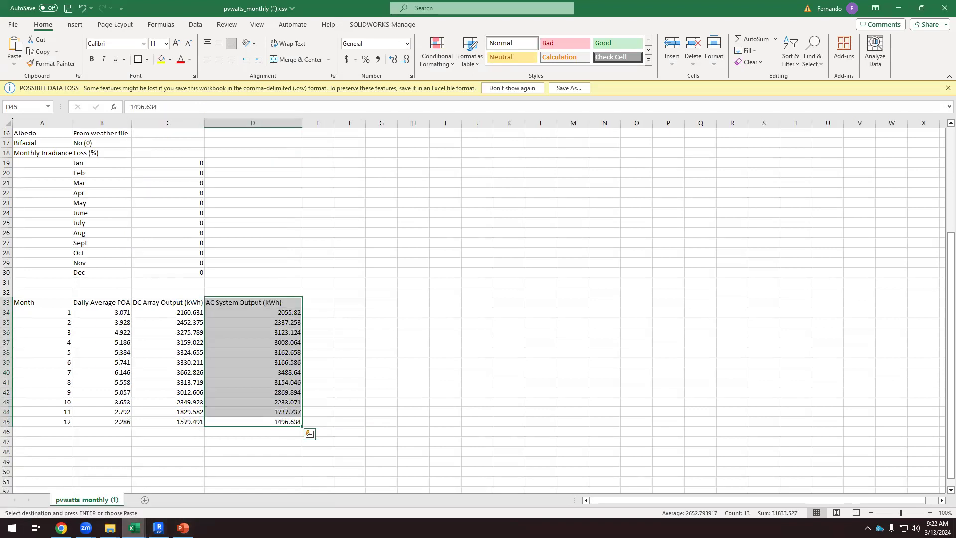
pyautogui.click(134, 528)
pyautogui.click(85, 482)
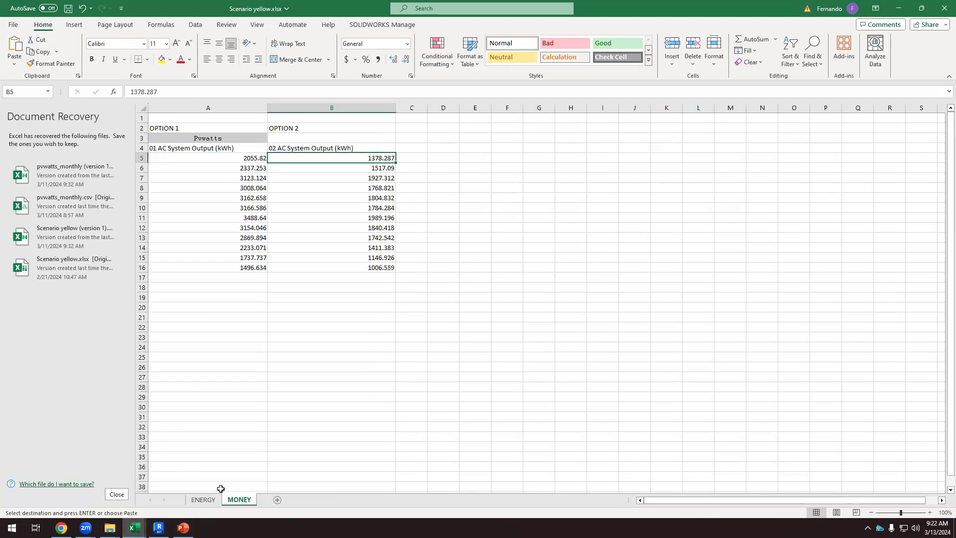
pyautogui.click(452, 129)
pyautogui.write('PRICE of kwH')
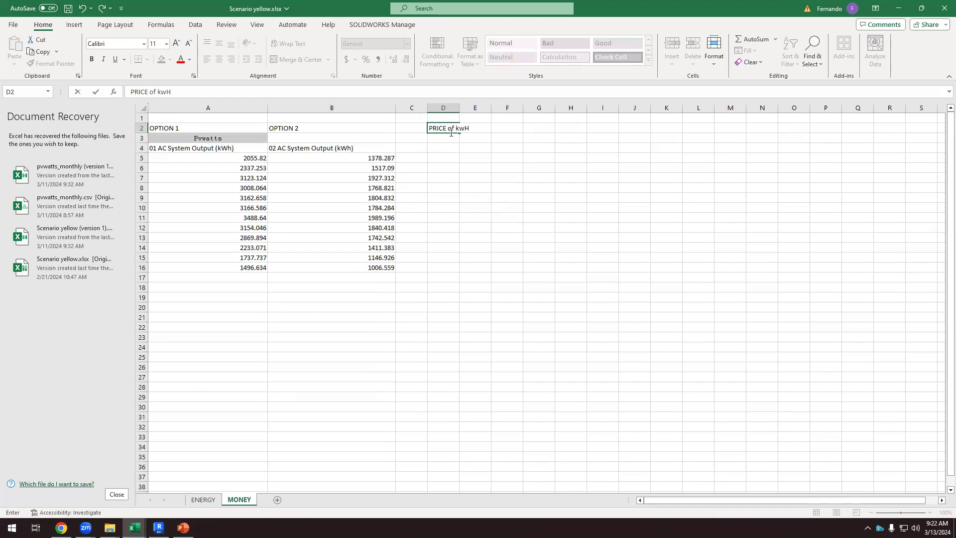
# Widen column D to fit the price label and correct its unit to "kWh".
pyautogui.click(456, 108)
pyautogui.moveTo(459, 108); pyautogui.dragTo(485, 107)
pyautogui.click(468, 128)
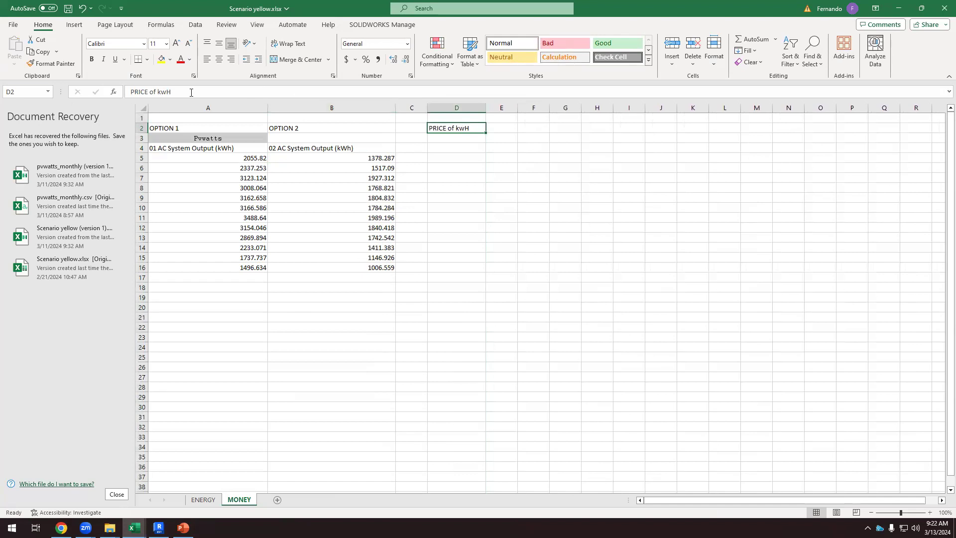
pyautogui.moveTo(173, 92); pyautogui.dragTo(157, 91)
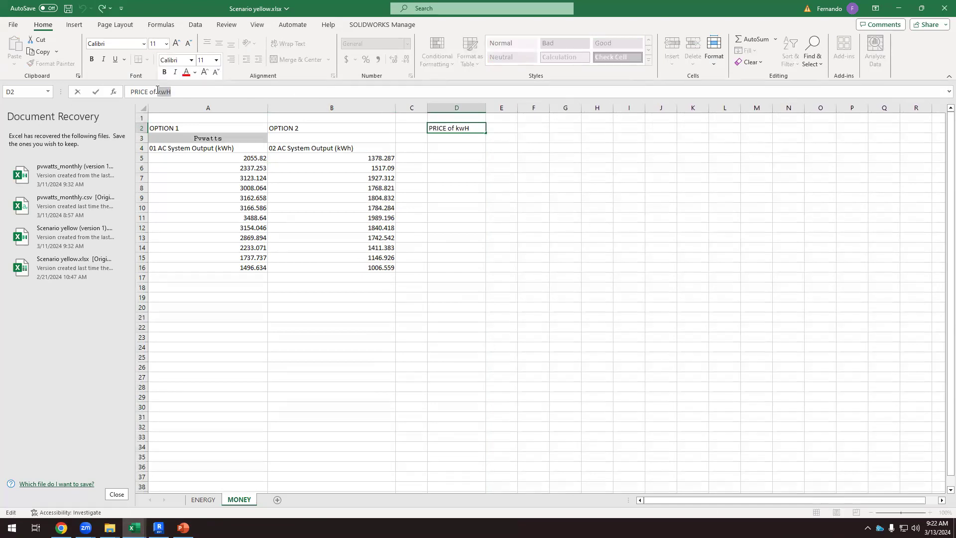
pyautogui.write('kWh')
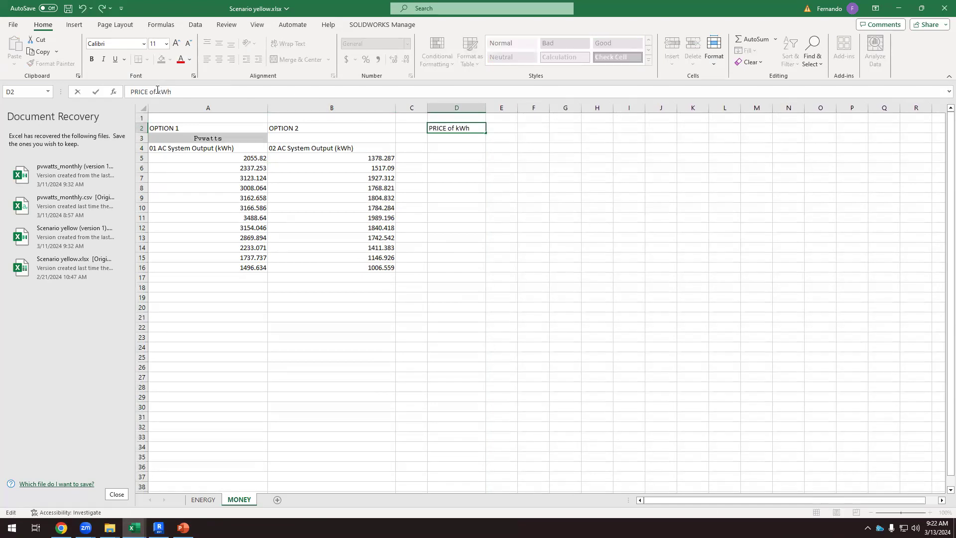
pyautogui.click(447, 218)
# Enter 0.2 as the price per kWh in cell D3.
pyautogui.click(458, 138)
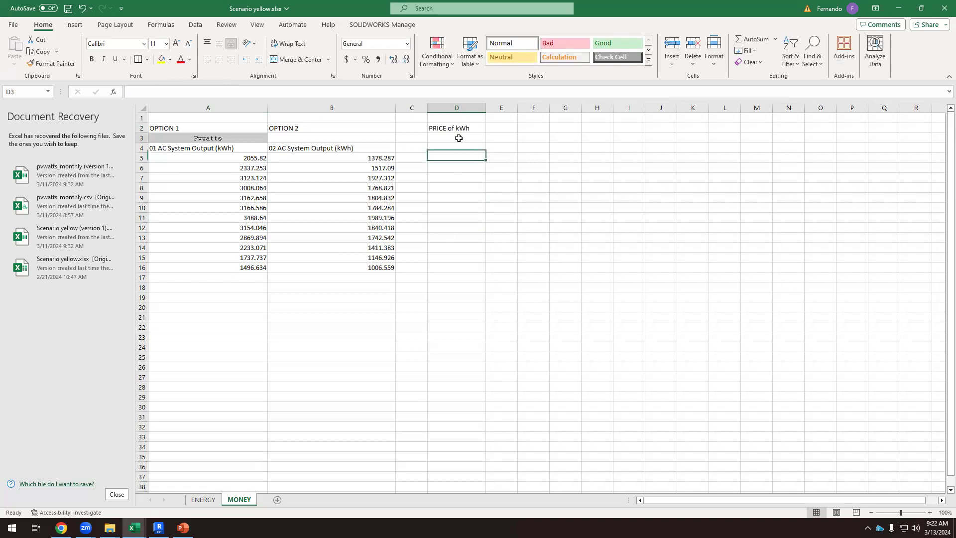
pyautogui.write('0.2')
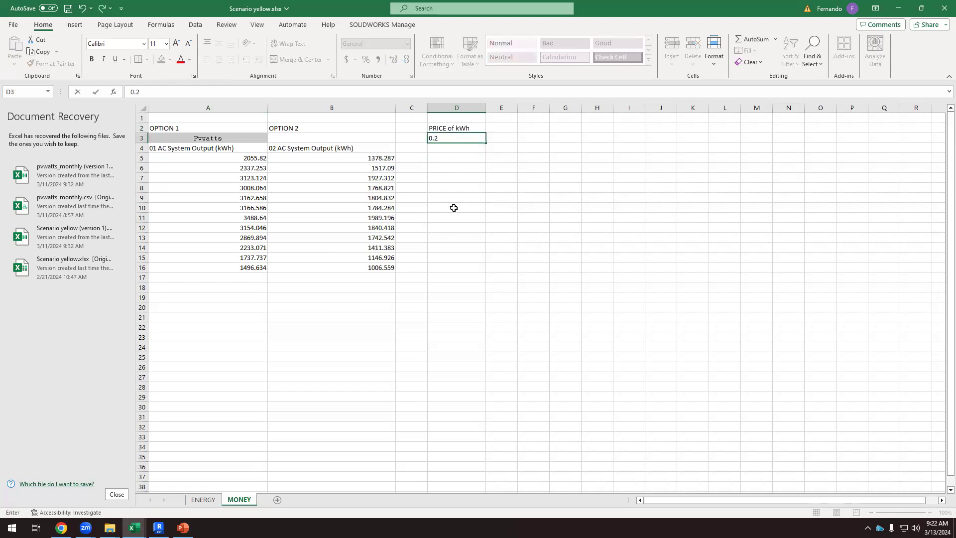
pyautogui.click(454, 207)
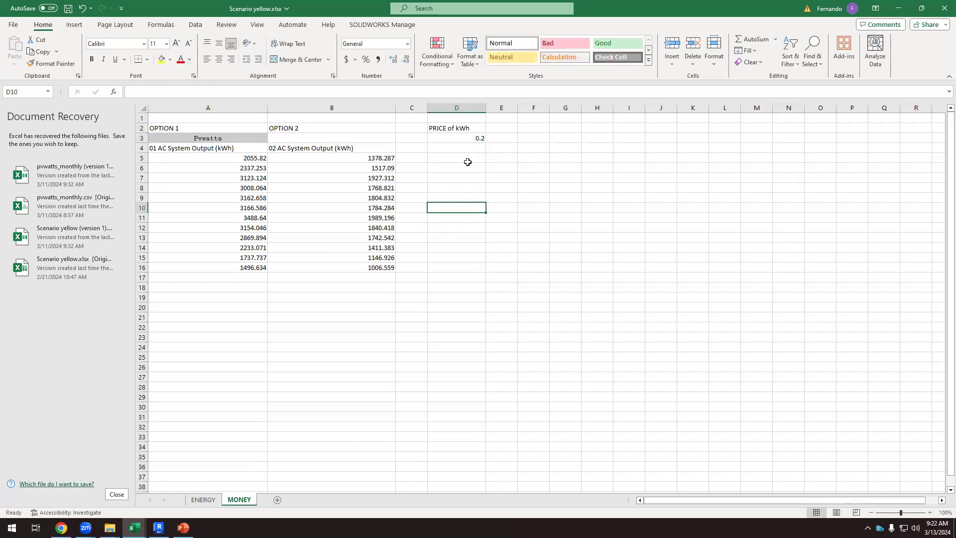
# Append the unit "($)" to the "PRICE of kWh" label in cell D2.
pyautogui.click(476, 129)
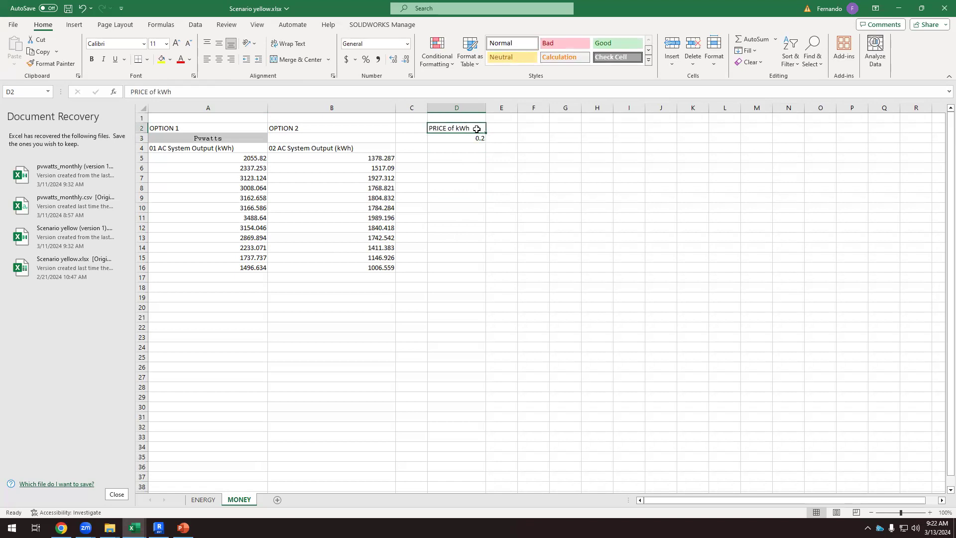
pyautogui.doubleClick(477, 129)
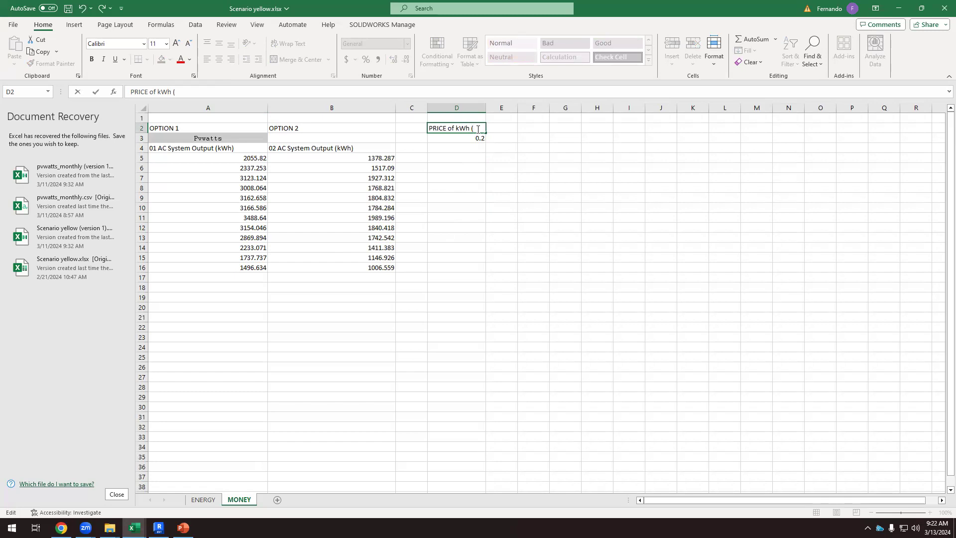
pyautogui.write('($)')
pyautogui.click(468, 199)
pyautogui.click(470, 137)
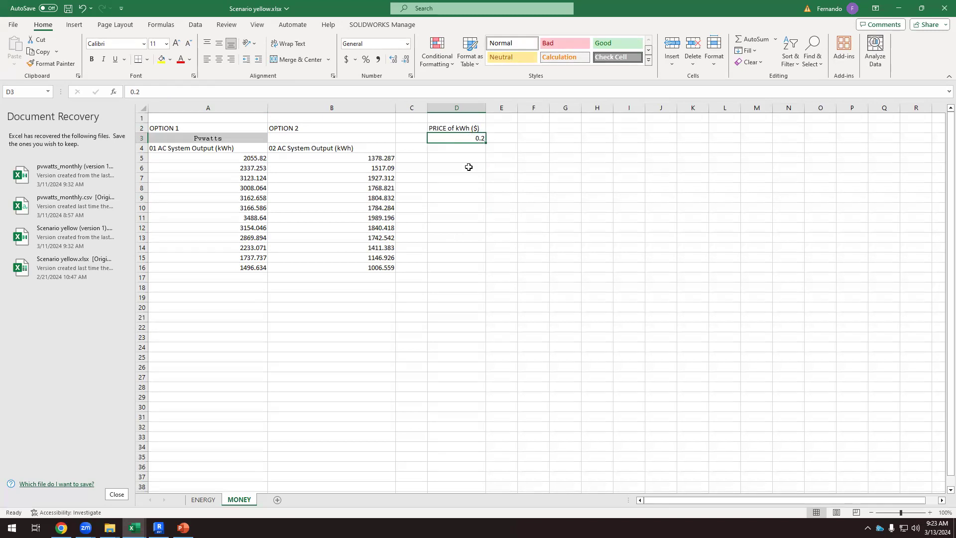
# Widen column E and enter the heading "Total $" in cell E2.
pyautogui.moveTo(516, 108); pyautogui.dragTo(592, 107)
pyautogui.click(550, 127)
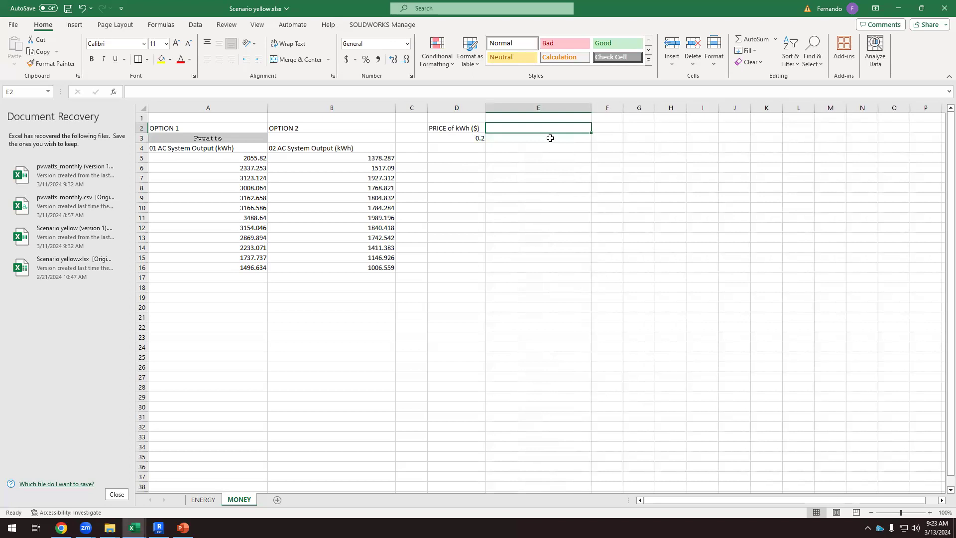
pyautogui.write('Total $')
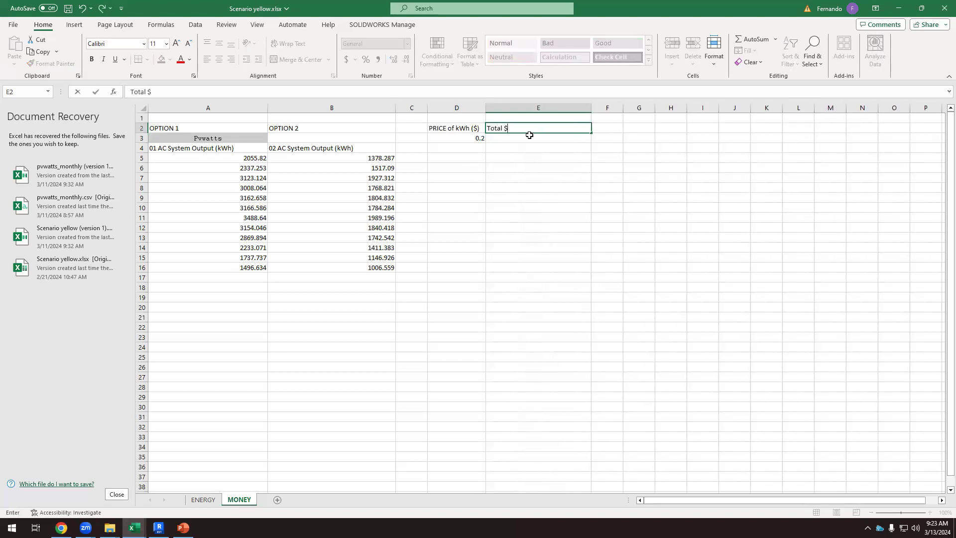
pyautogui.click(518, 158)
# Copy the kWh price from D3 into D5 and fill it down through D16.
pyautogui.click(475, 142)
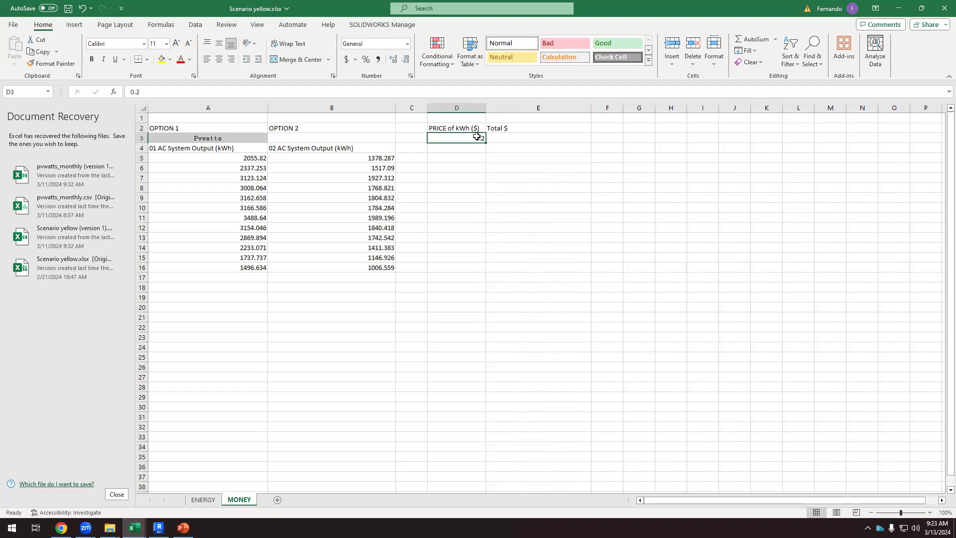
pyautogui.hotkey('ctrl', 'c')
pyautogui.click(467, 158)
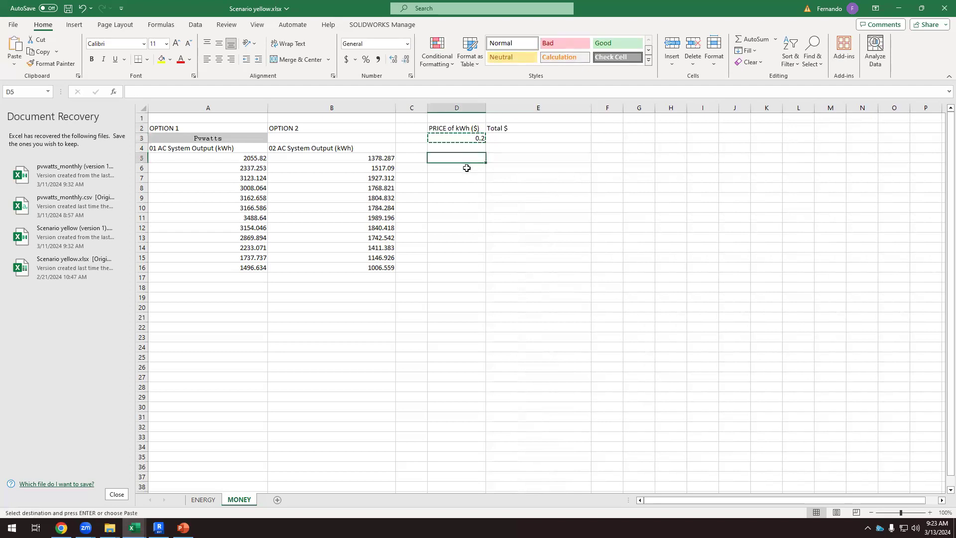
pyautogui.hotkey('ctrl', 'v')
pyautogui.click(468, 190)
pyautogui.click(474, 159)
pyautogui.moveTo(483, 163); pyautogui.dragTo(481, 272)
pyautogui.click(489, 357)
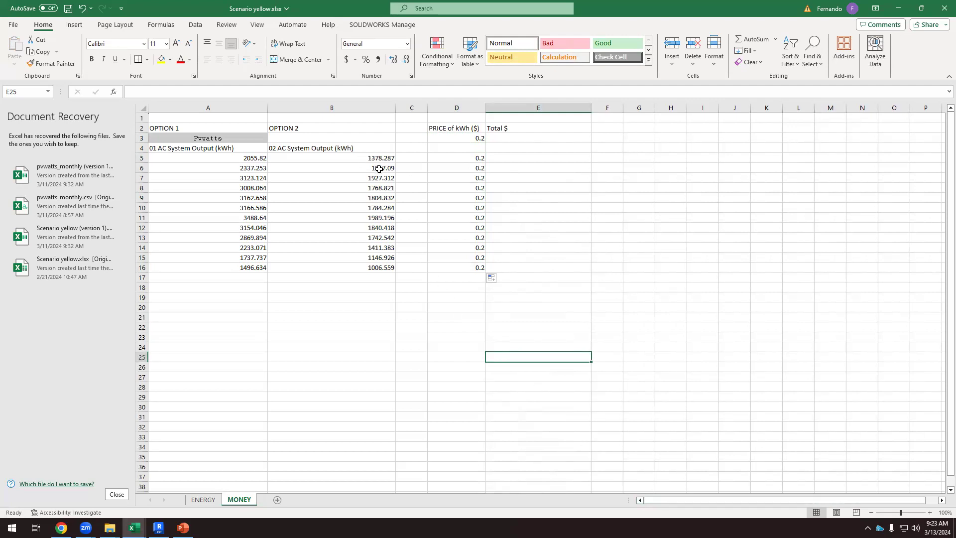
# Enter the formula =B5*D5 in cell E5 and fill it down through E16.
pyautogui.click(384, 269)
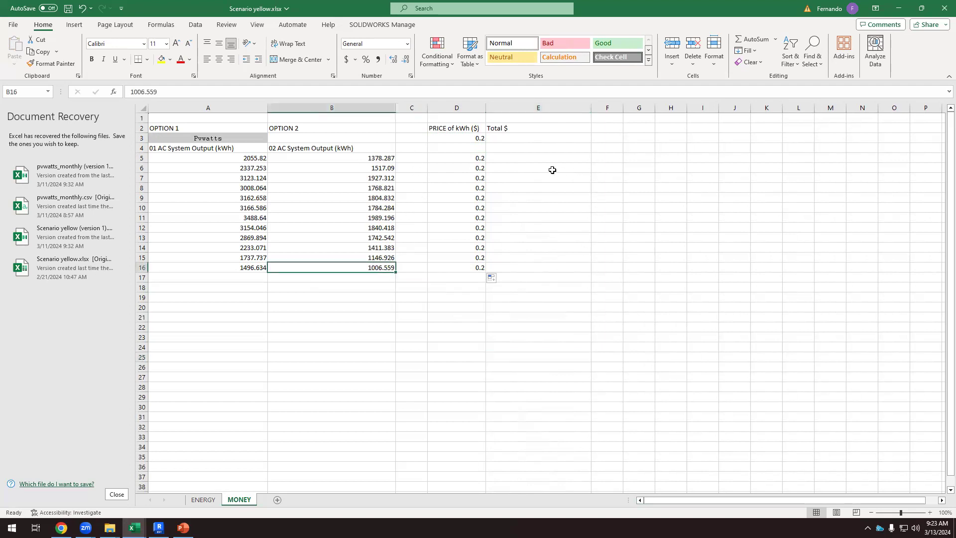
pyautogui.click(552, 170)
pyautogui.click(516, 134)
pyautogui.click(510, 157)
pyautogui.click(152, 93)
pyautogui.write('=')
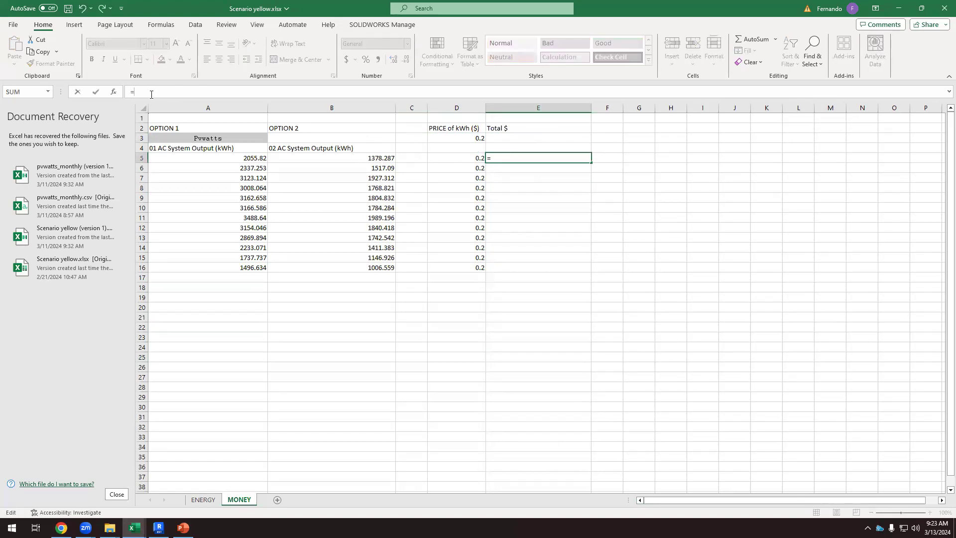
pyautogui.click(358, 157)
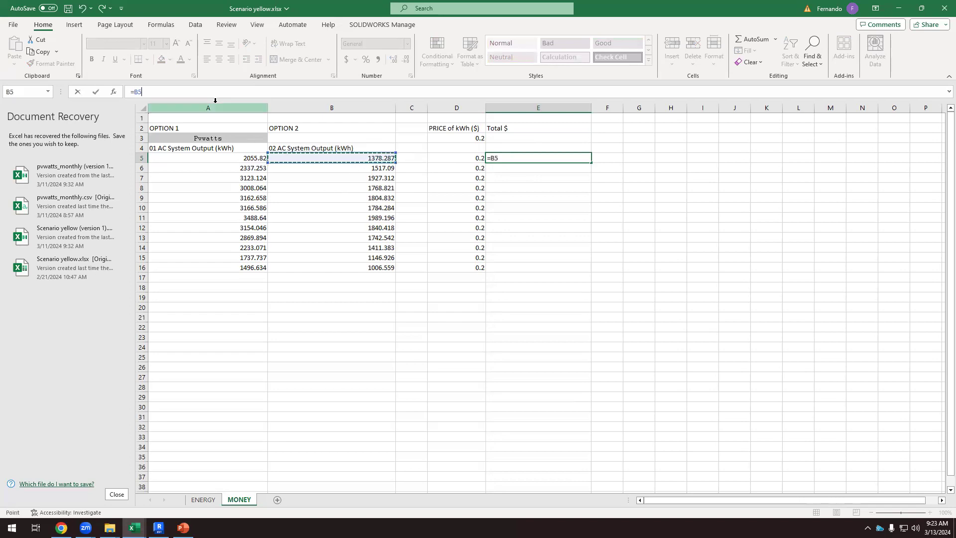
pyautogui.write('*')
pyautogui.click(466, 158)
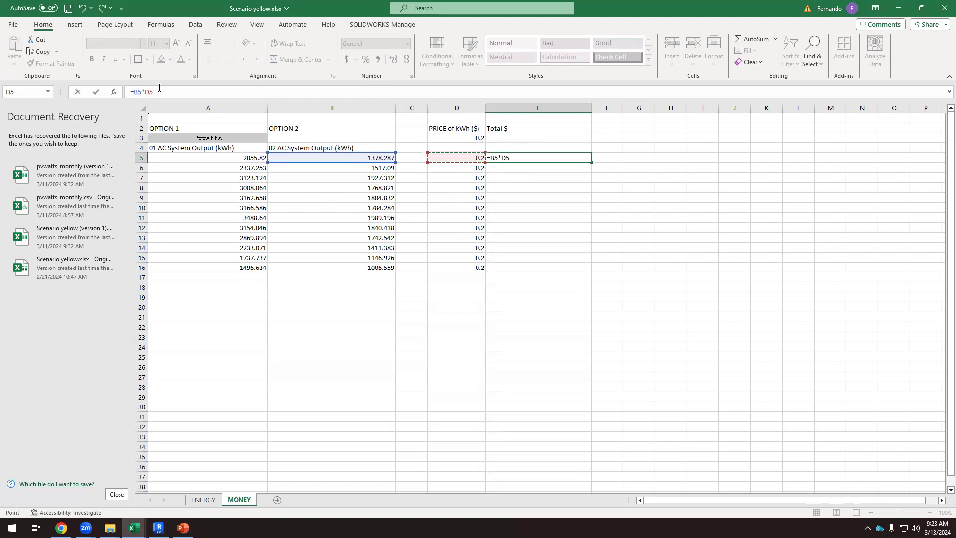
pyautogui.click(96, 92)
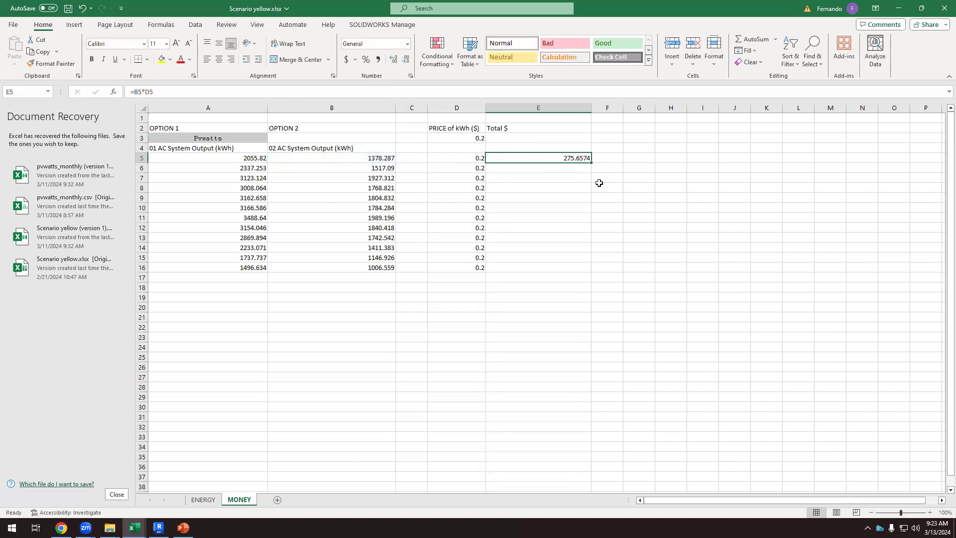
pyautogui.moveTo(591, 162); pyautogui.dragTo(591, 273)
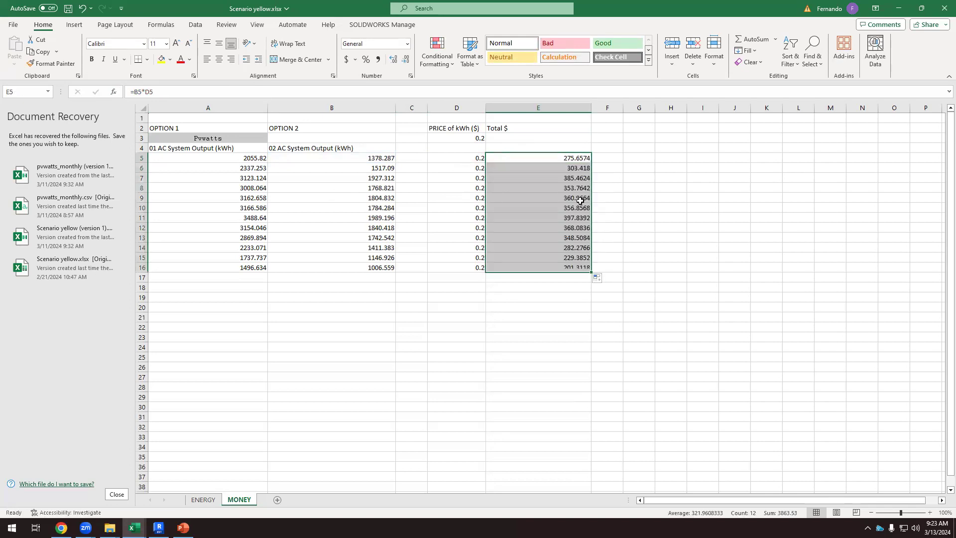
# Format the monthly dollar values in E5:E16 as Number with 2 decimal places.
pyautogui.rightClick(569, 159)
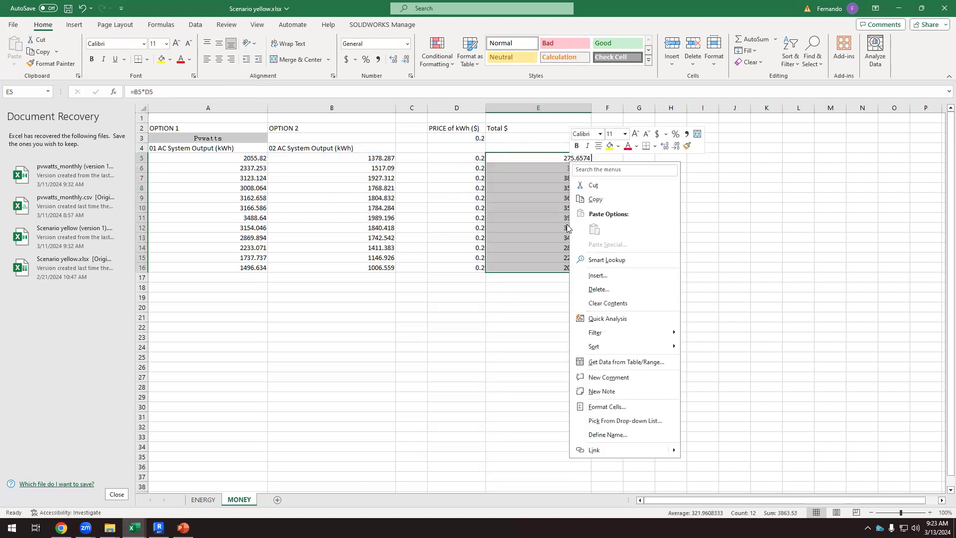
pyautogui.click(605, 407)
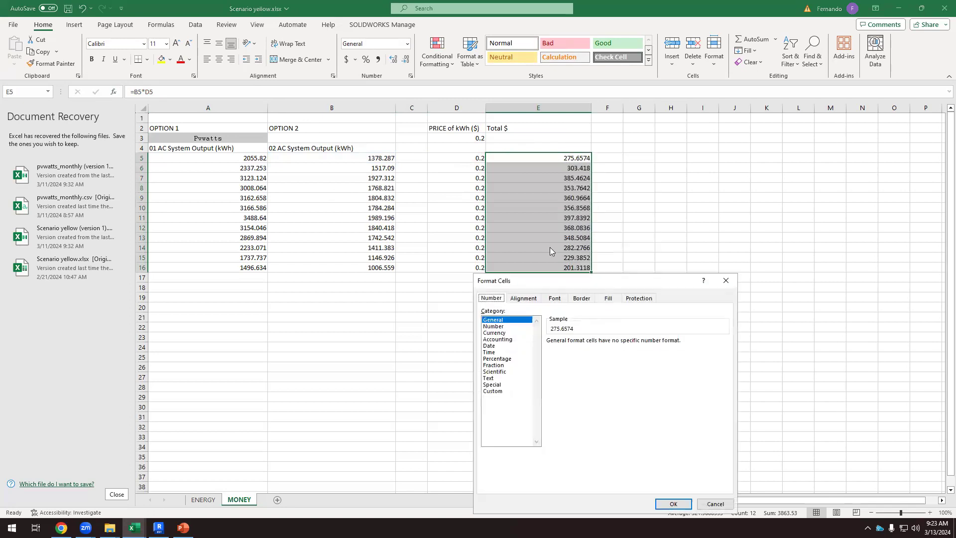
pyautogui.click(495, 327)
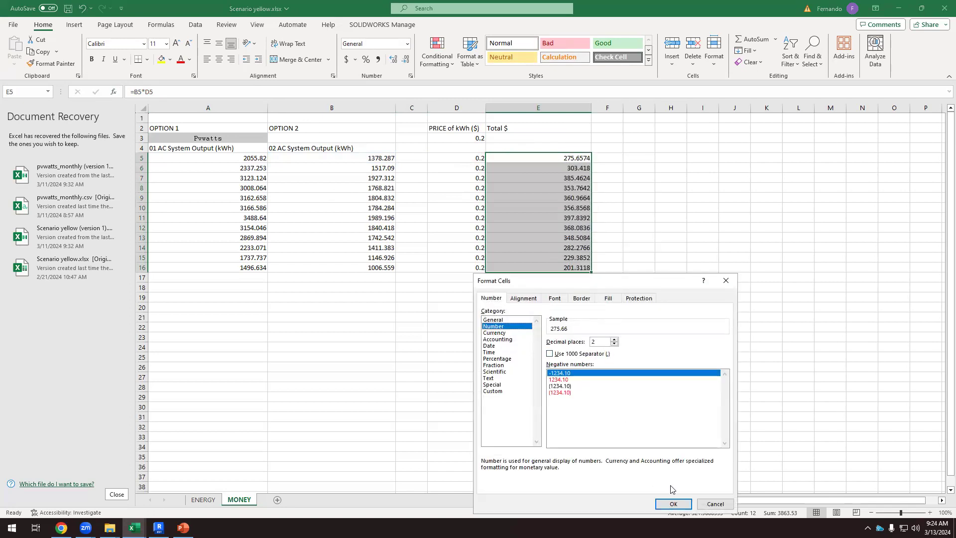
pyautogui.click(673, 504)
pyautogui.click(640, 237)
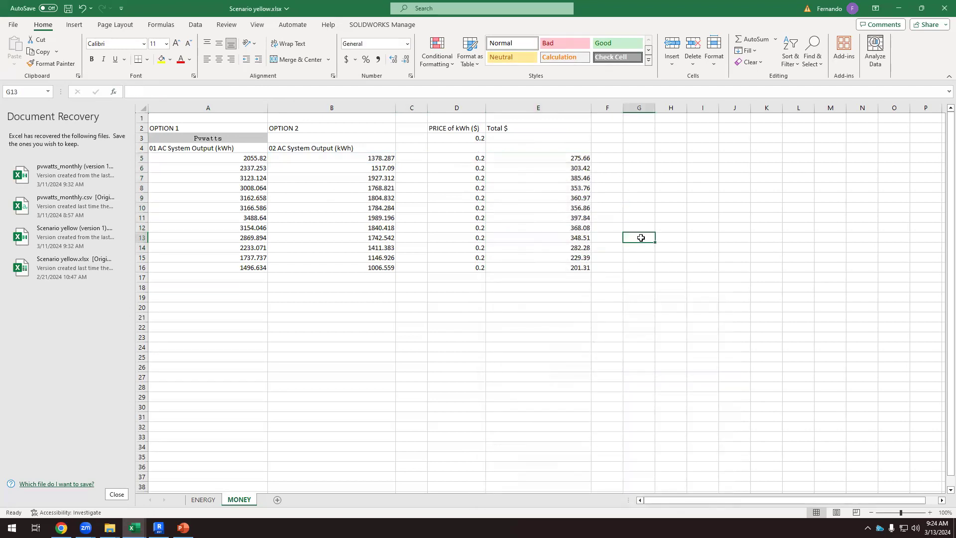
# Examine the kWh price and the calculated monthly values in the "Total $" column.
pyautogui.doubleClick(476, 129)
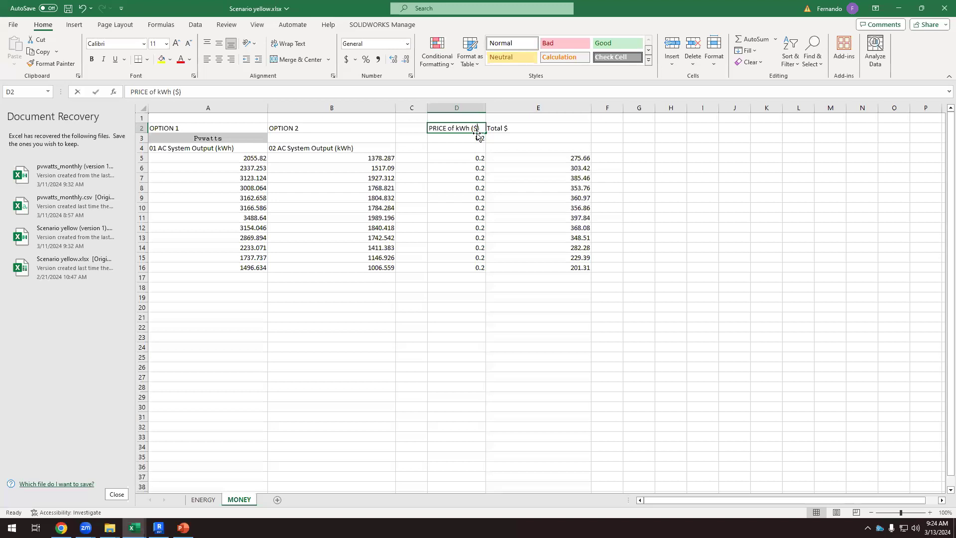
pyautogui.click(434, 171)
pyautogui.click(464, 131)
pyautogui.click(479, 138)
pyautogui.click(541, 130)
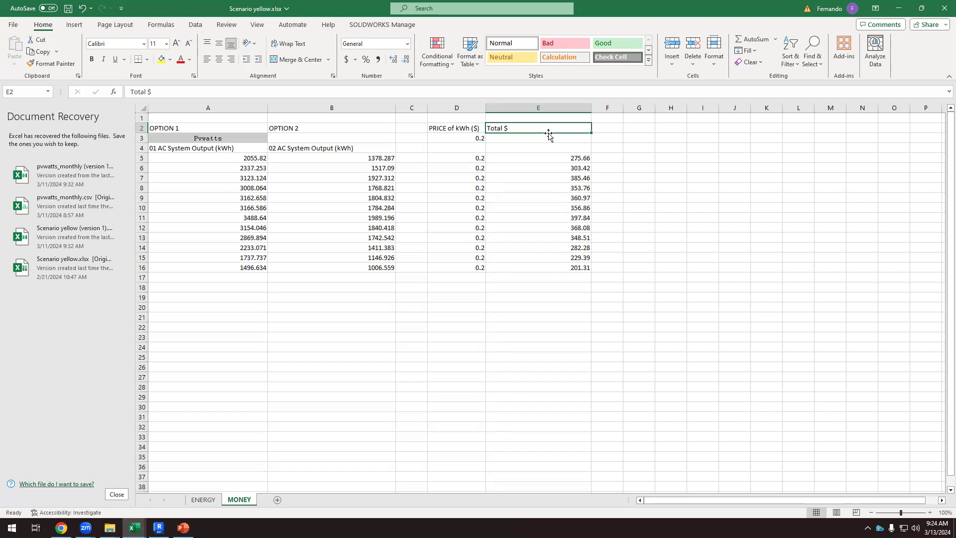
pyautogui.click(584, 157)
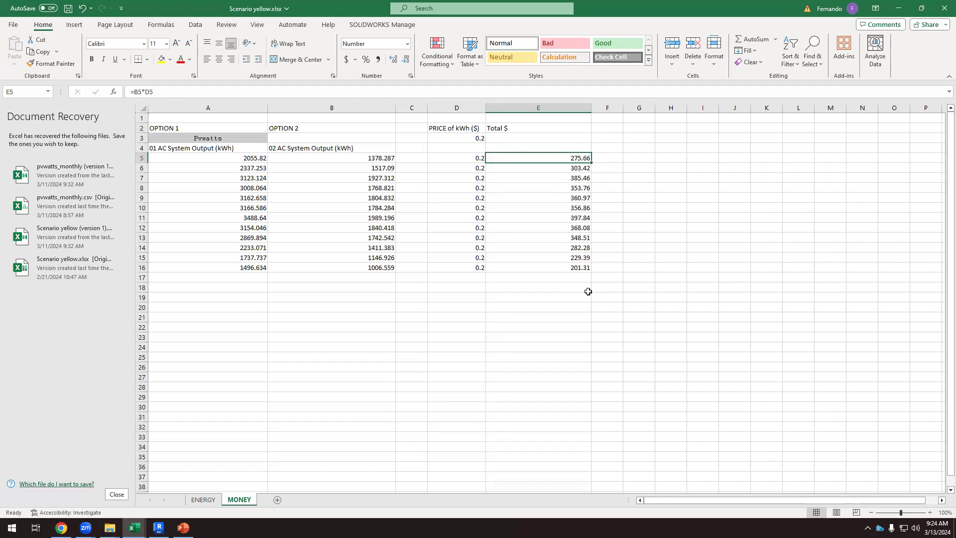
pyautogui.click(583, 219)
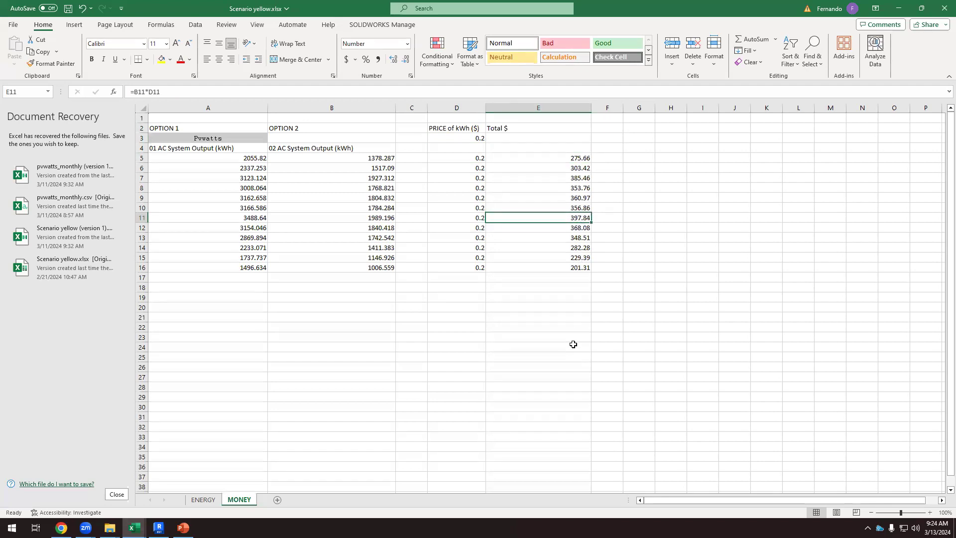
# Enter the label "TOTAL" in cell D17 and right-align it.
pyautogui.click(567, 279)
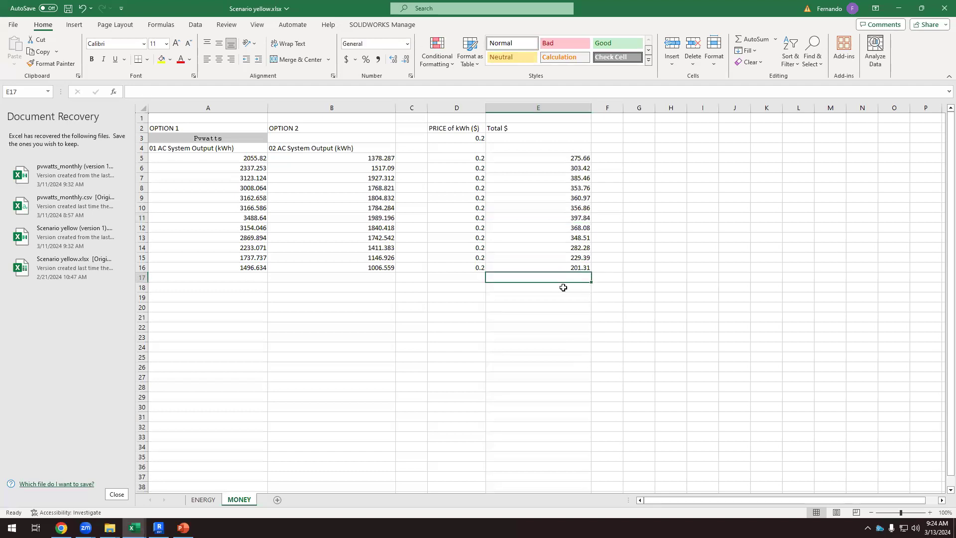
pyautogui.click(609, 279)
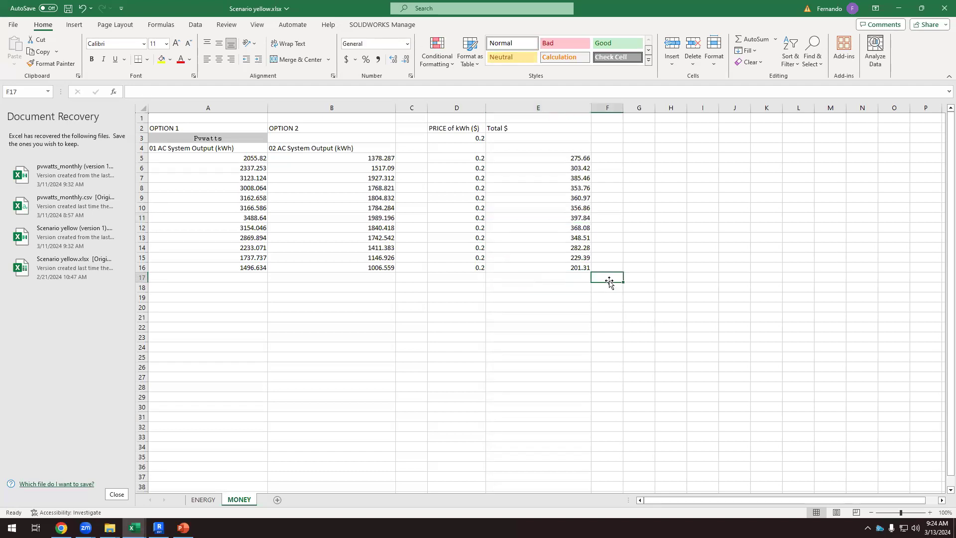
pyautogui.click(474, 278)
pyautogui.write('TOTAL')
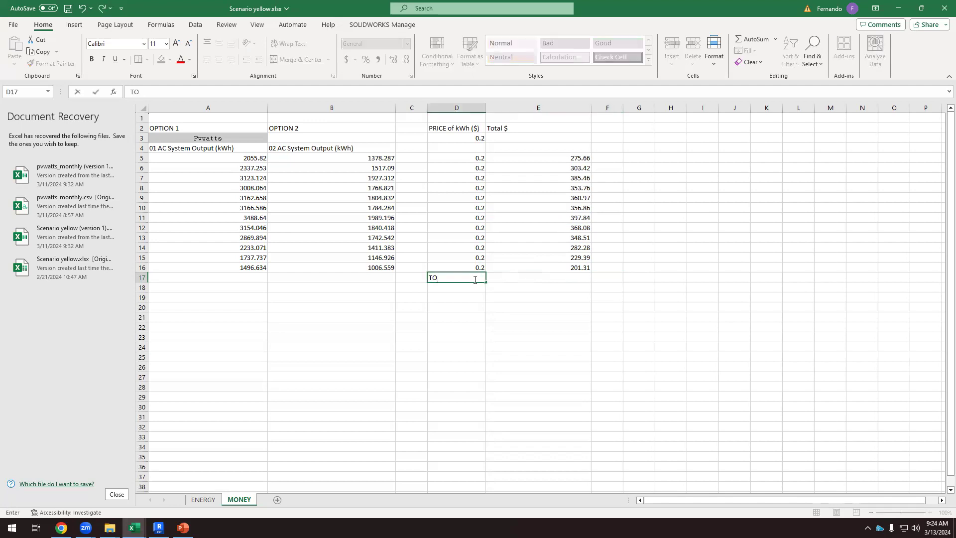
pyautogui.click(491, 314)
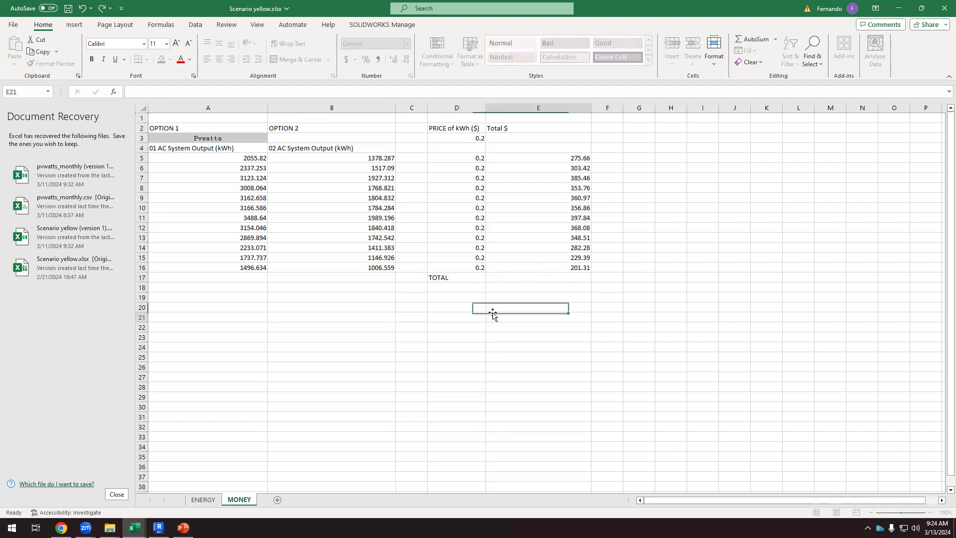
pyautogui.click(481, 278)
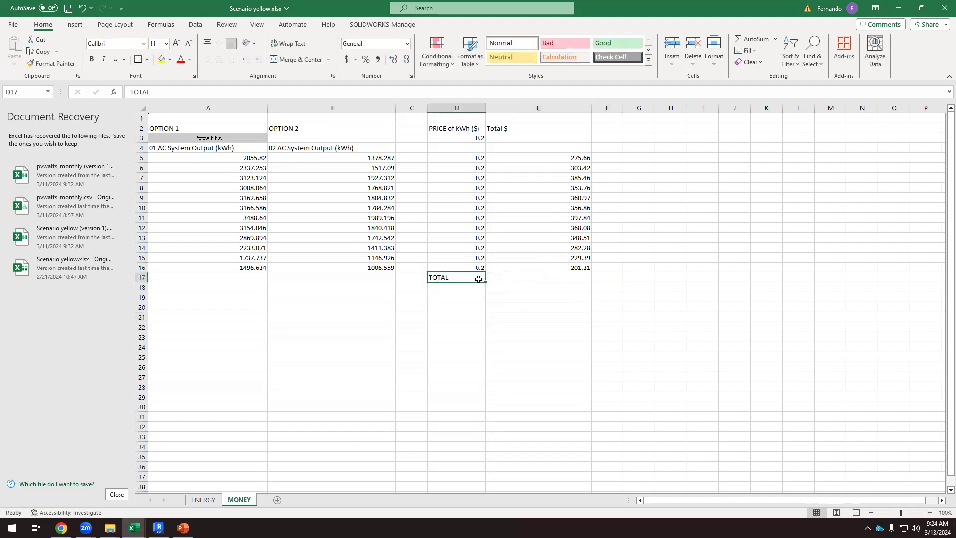
pyautogui.click(231, 59)
# Insert a SUM function in cell E17 that adds the monthly values in E5:E16.
pyautogui.click(556, 280)
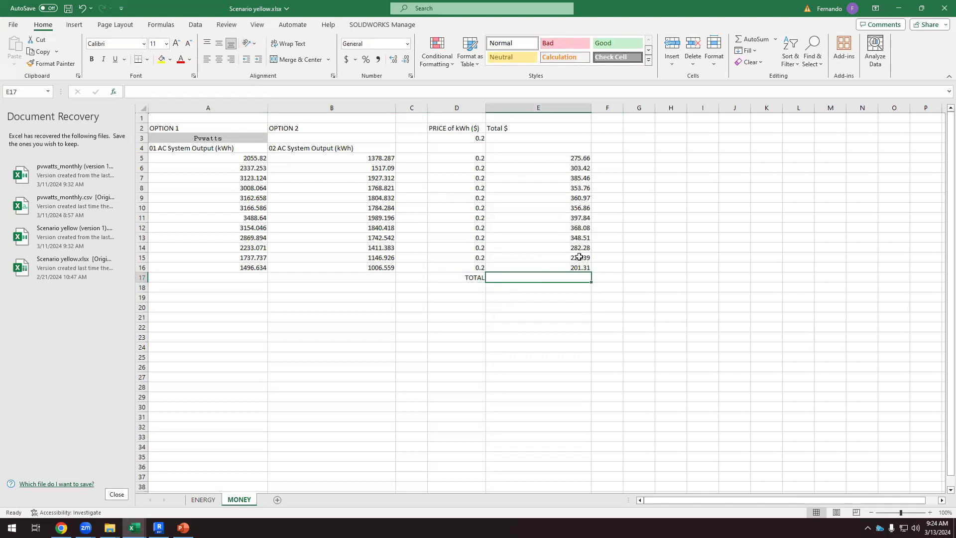
pyautogui.click(115, 93)
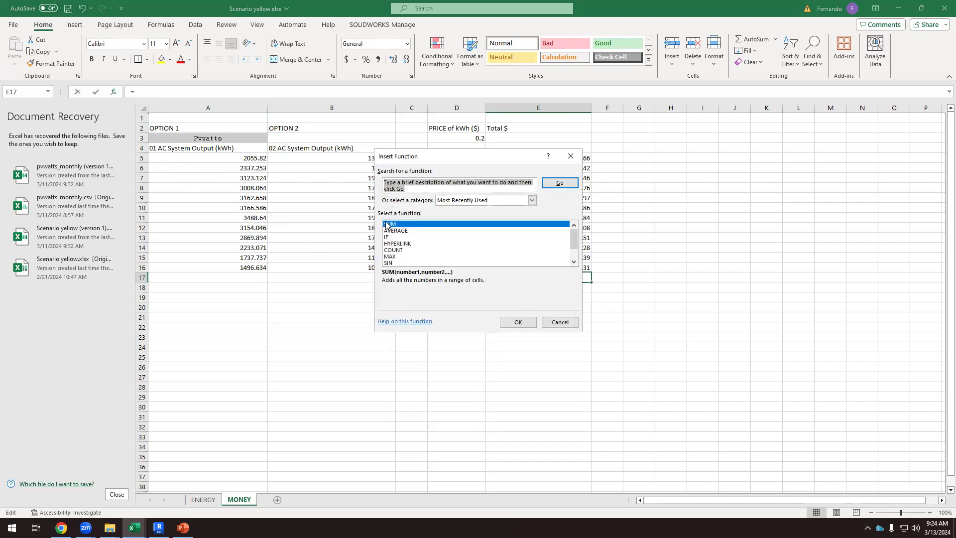
pyautogui.click(519, 322)
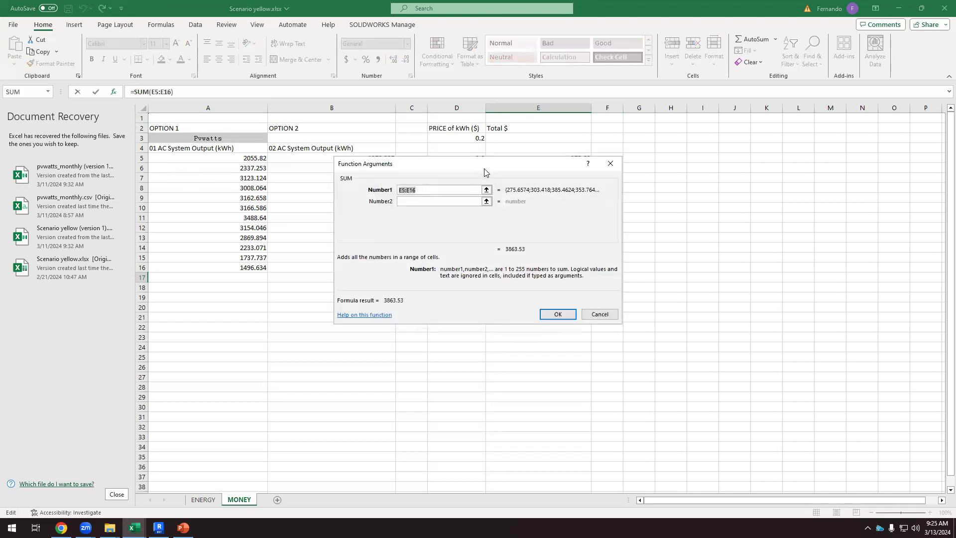
pyautogui.moveTo(486, 172); pyautogui.dragTo(786, 157)
pyautogui.moveTo(532, 159); pyautogui.dragTo(543, 269)
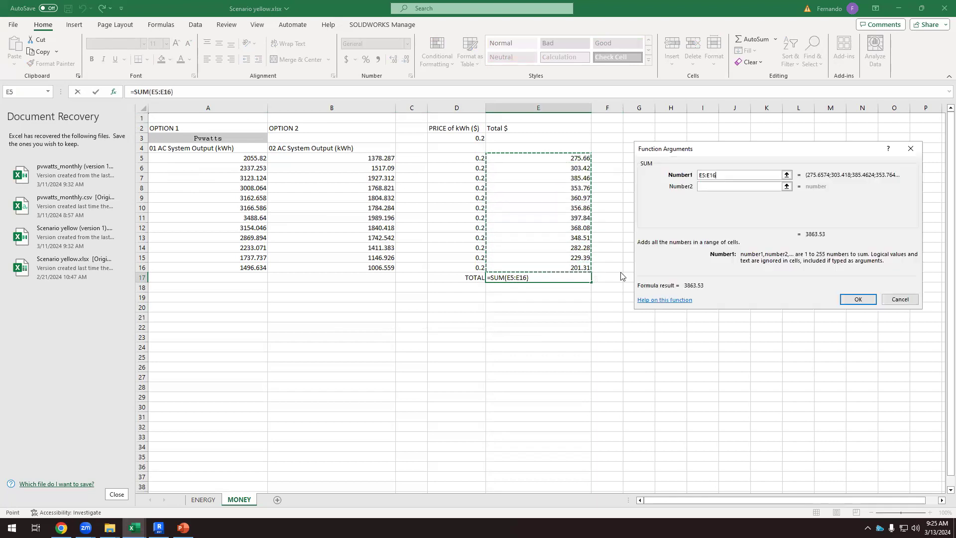
pyautogui.click(858, 298)
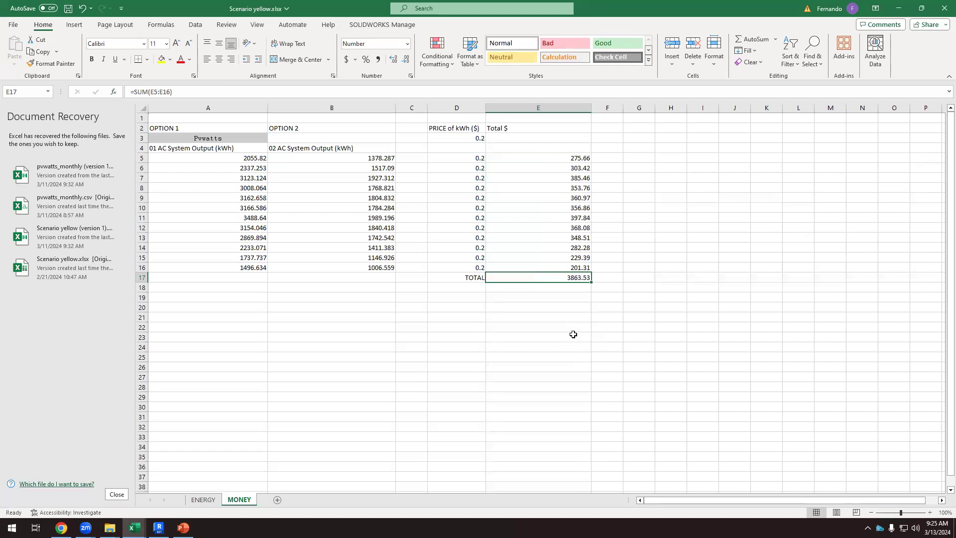
# Enter the unit "$/year" in cell F17 beside the summed total.
pyautogui.moveTo(573, 158); pyautogui.dragTo(566, 271)
pyautogui.click(567, 278)
pyautogui.click(600, 279)
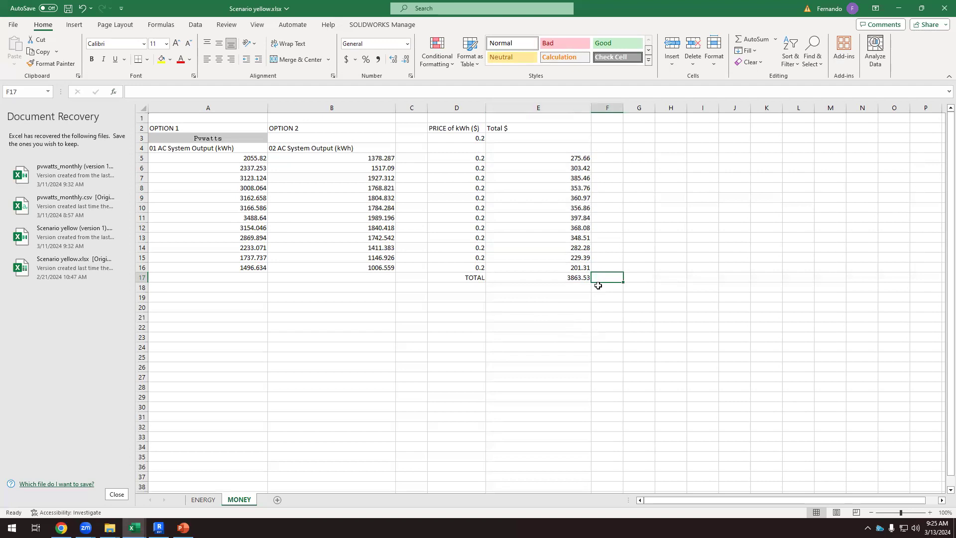
pyautogui.write('$/year')
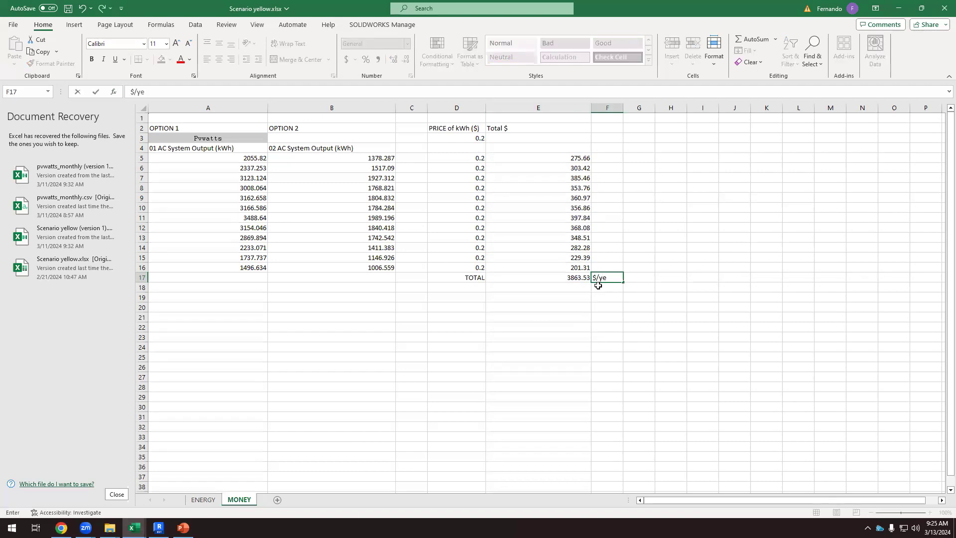
pyautogui.click(685, 351)
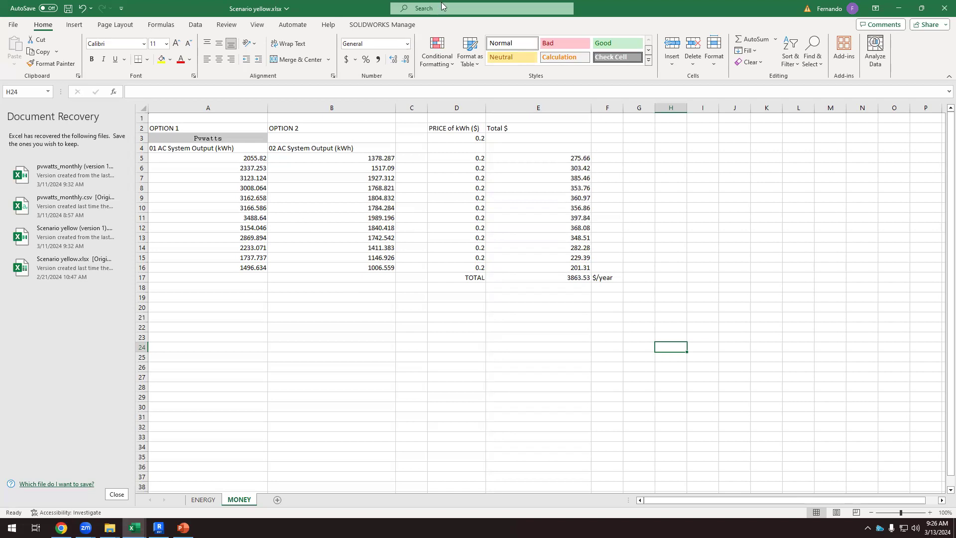
# Widen column G on the MONEY sheet and enter the heading "Price of PV array" in cell G2.
pyautogui.moveTo(655, 109); pyautogui.dragTo(717, 109)
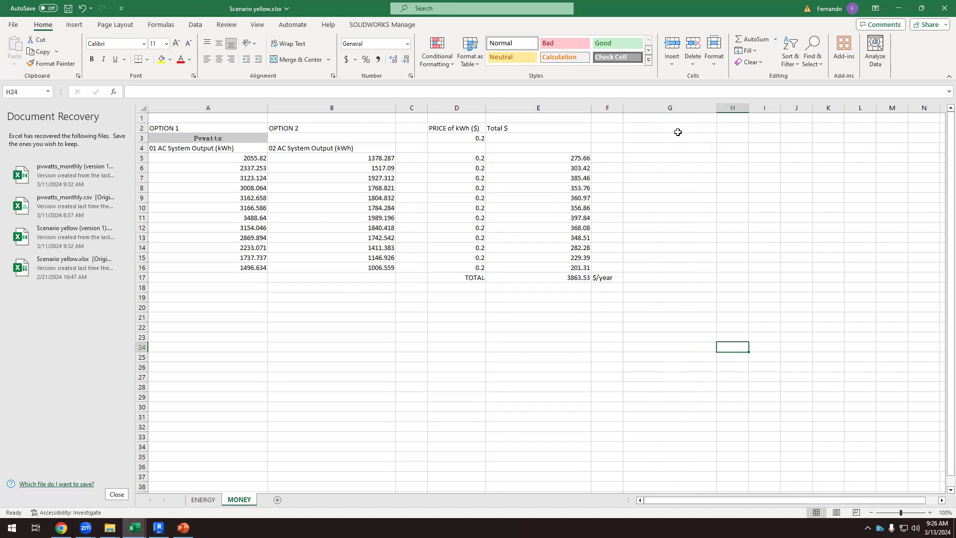
pyautogui.click(689, 130)
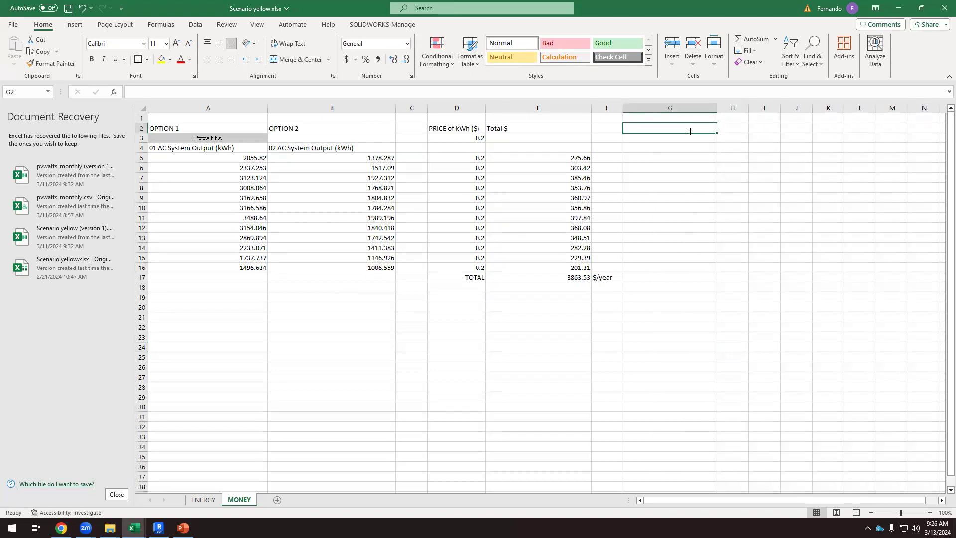
pyautogui.write('Price of PV array')
pyautogui.click(713, 194)
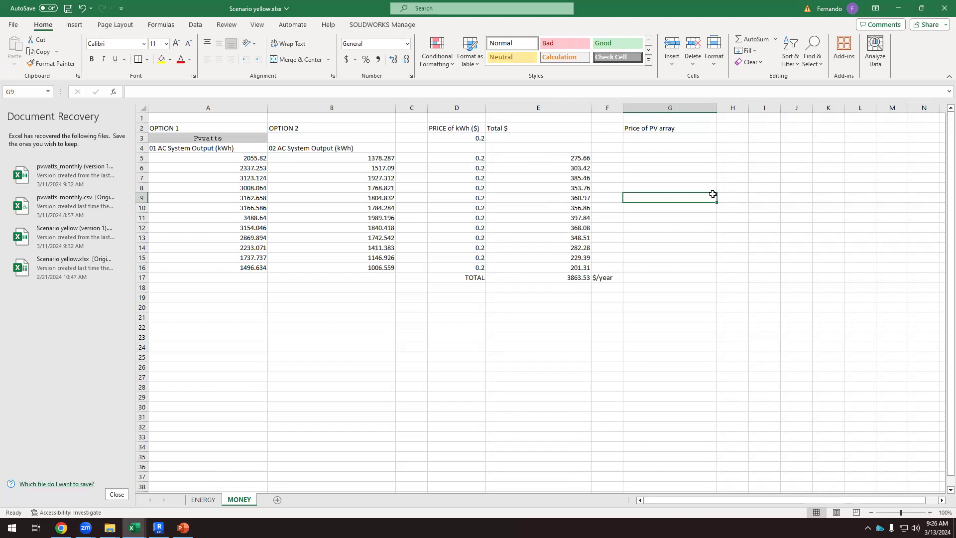
pyautogui.click(672, 138)
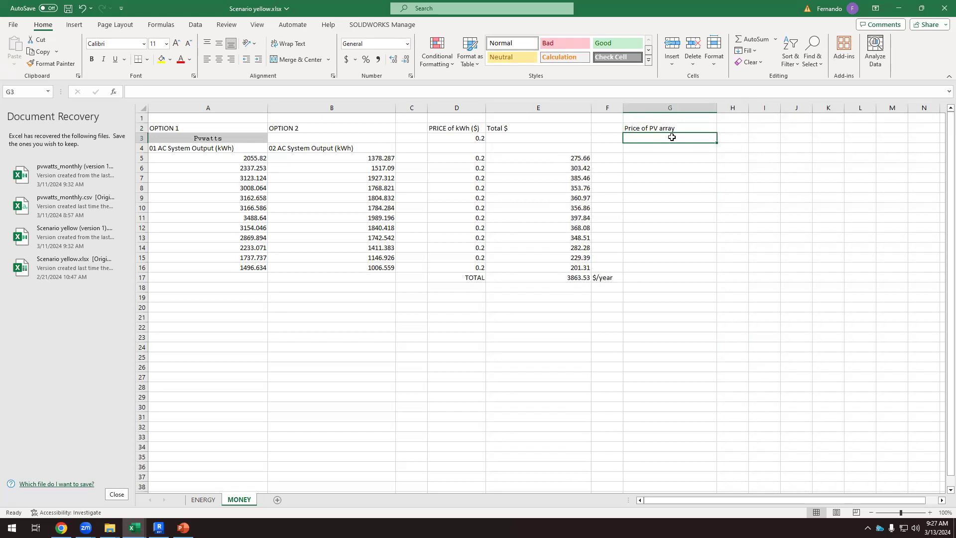
# Switch to Chrome and search Google for "Alibaba pv array" in a new tab.
pyautogui.click(62, 528)
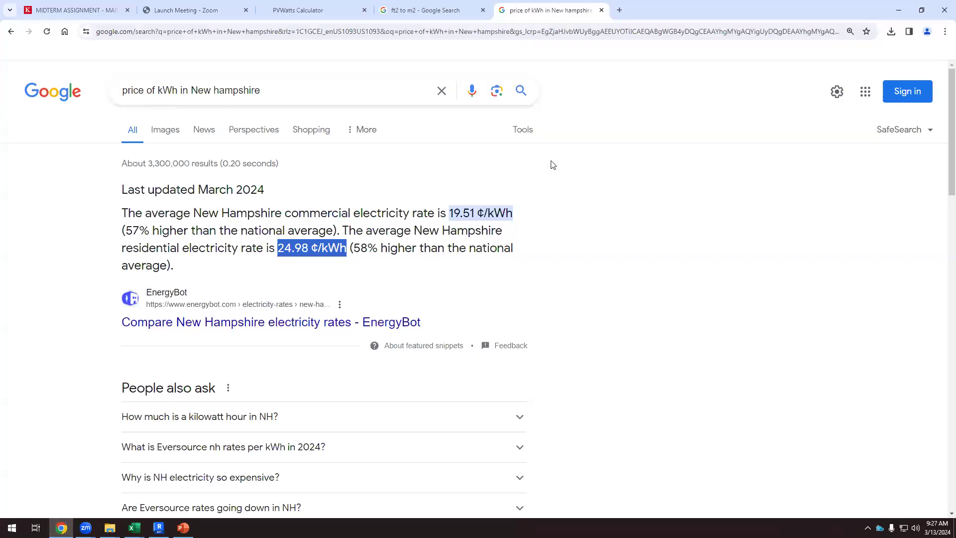
pyautogui.click(620, 10)
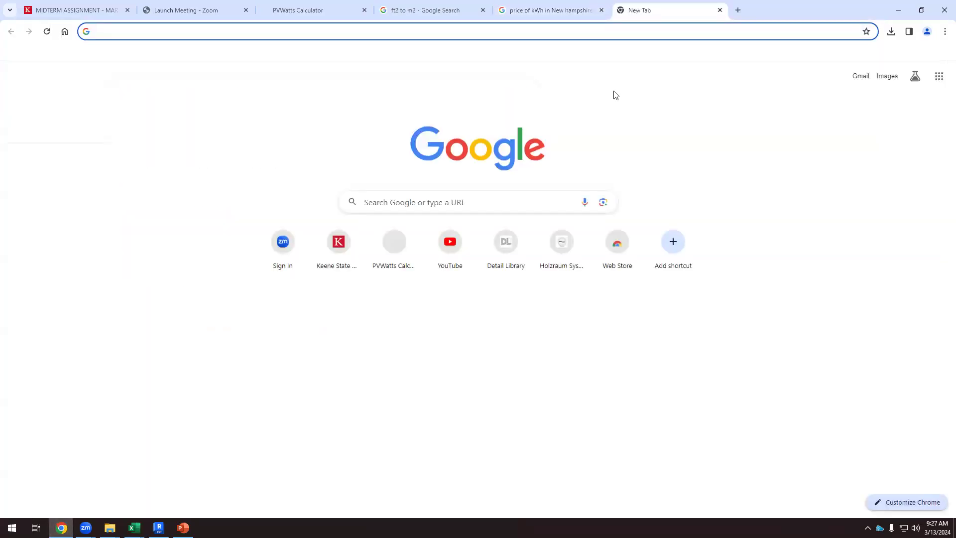
pyautogui.write('Alibaba')
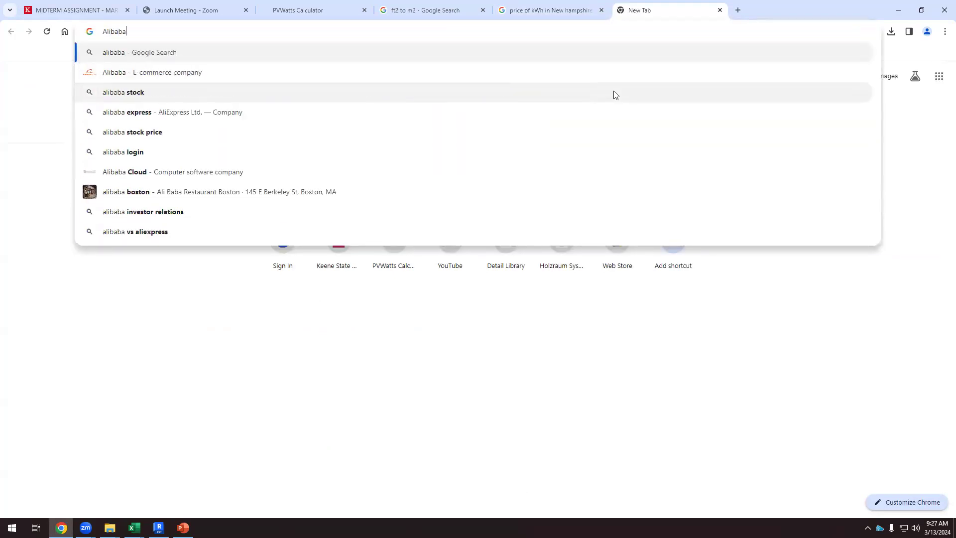
pyautogui.write(' pv array')
pyautogui.press('Return')
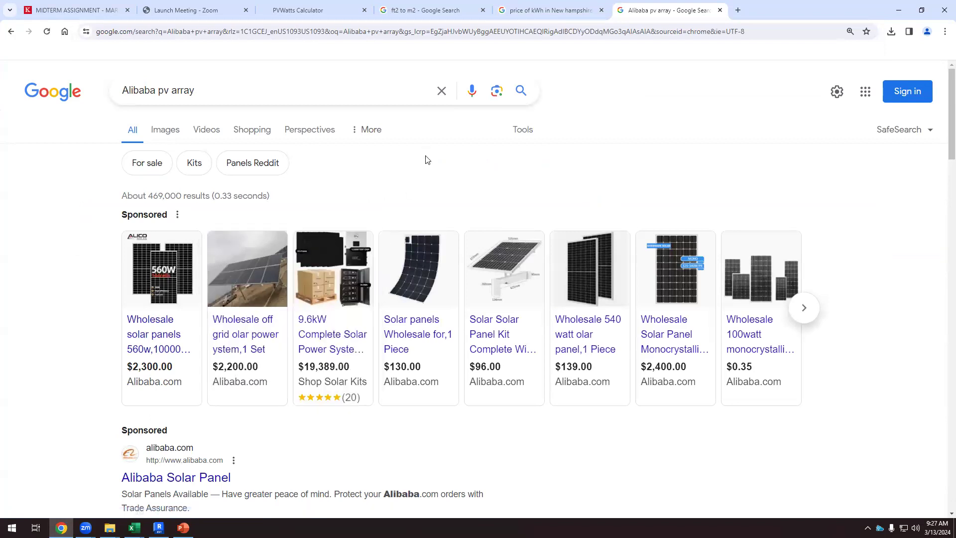
# Open the 9.6kW Complete Solar Power System listing and examine its rated power, price and product overview.
pyautogui.moveTo(341, 349)
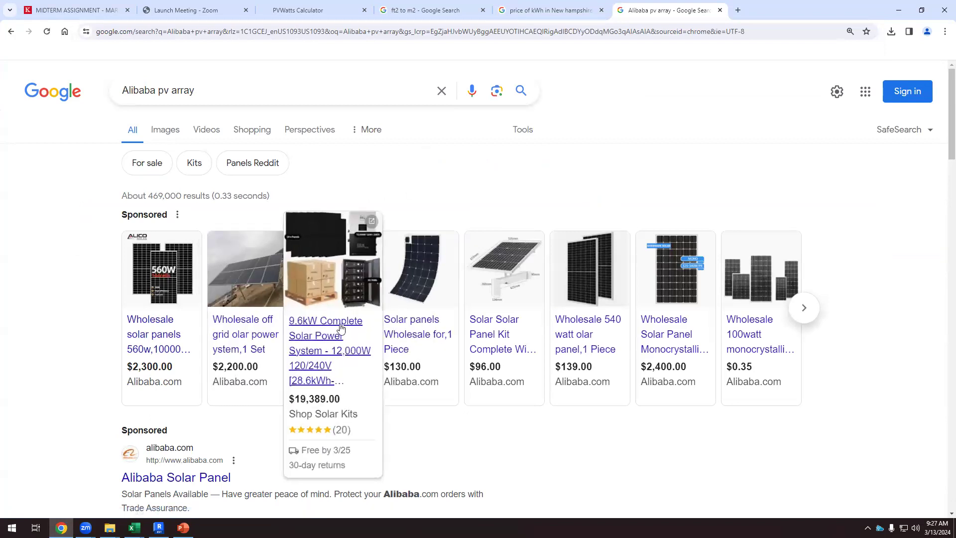
pyautogui.click(334, 301)
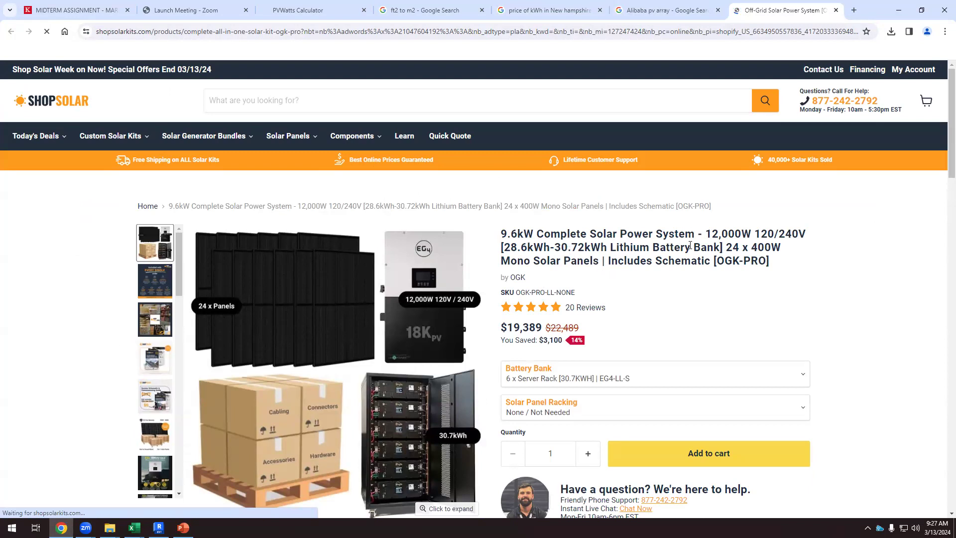
pyautogui.scroll(-1, 662, 242)
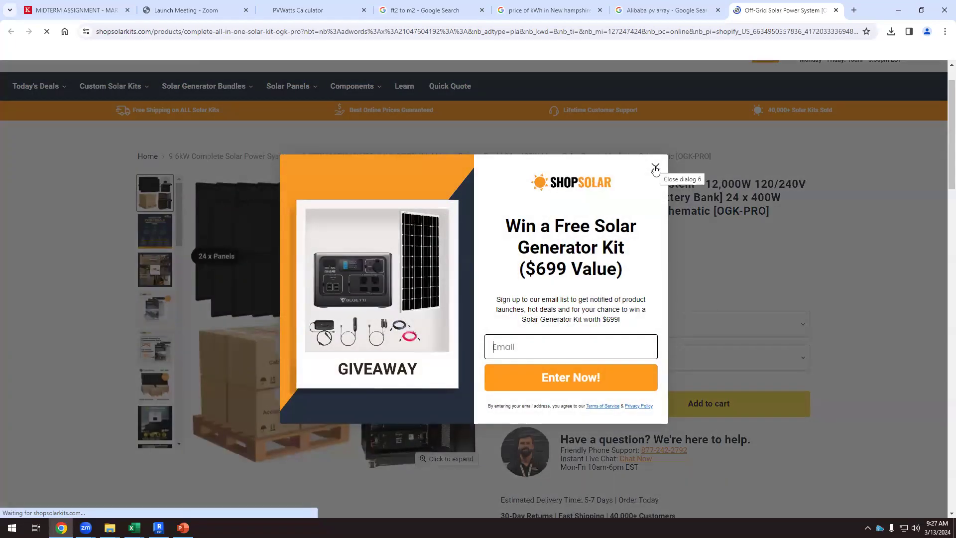
pyautogui.click(656, 169)
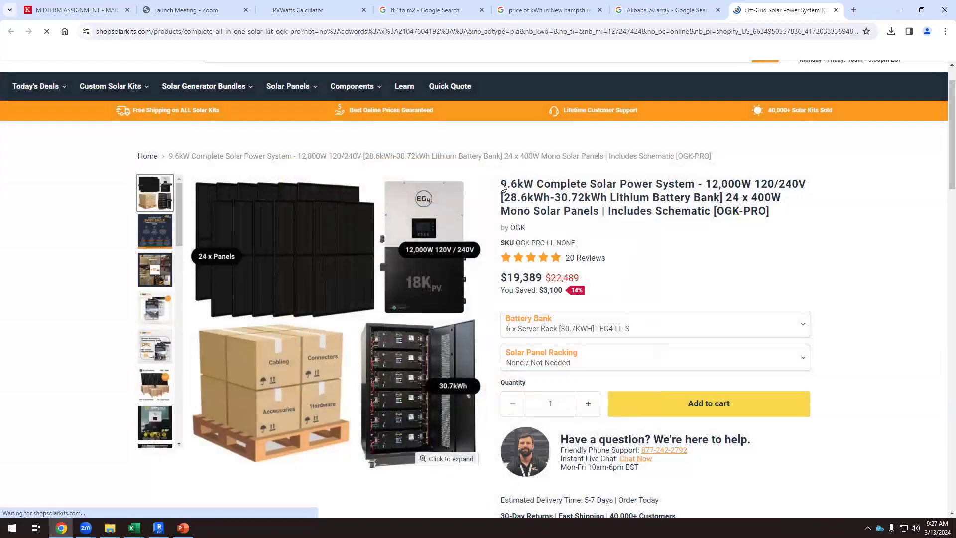
pyautogui.moveTo(503, 183); pyautogui.dragTo(536, 183)
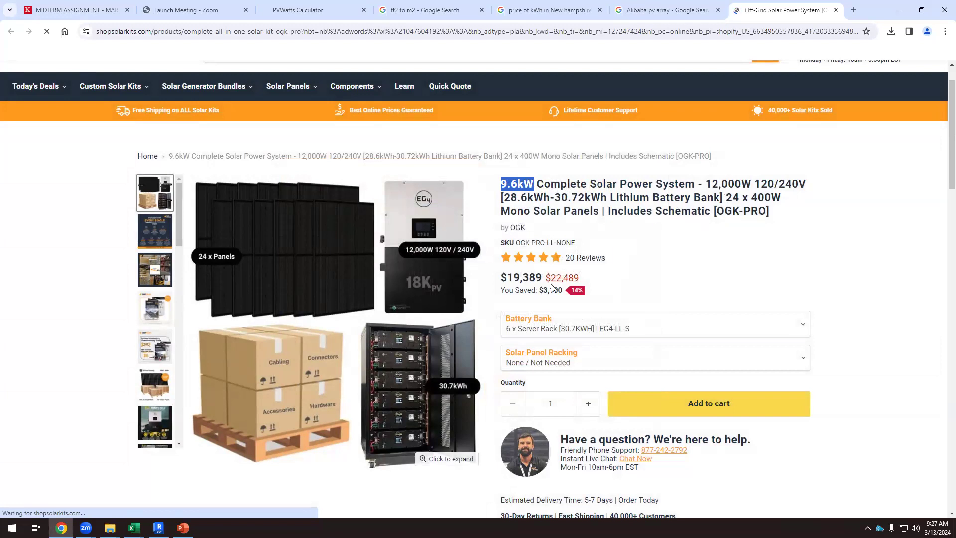
pyautogui.moveTo(507, 277); pyautogui.dragTo(543, 279)
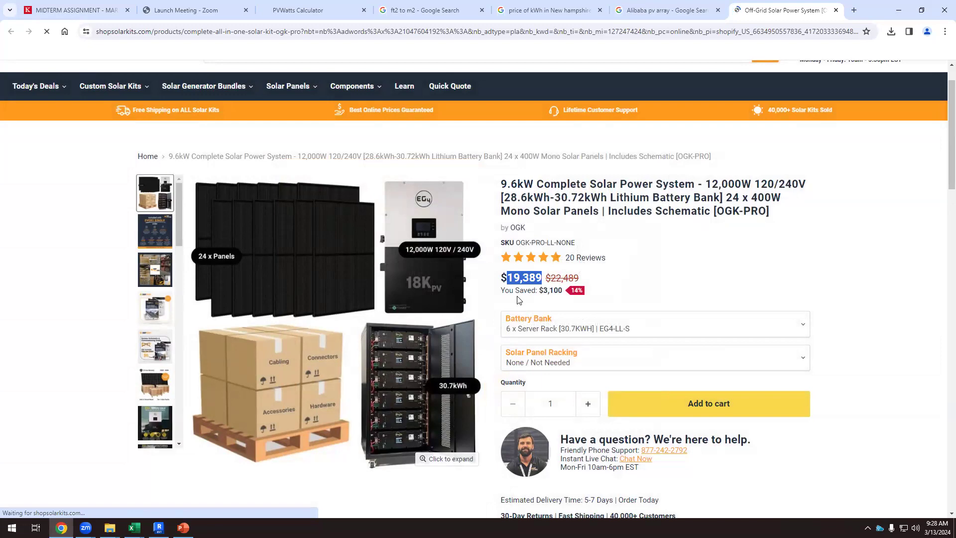
pyautogui.scroll(-10, 619, 264)
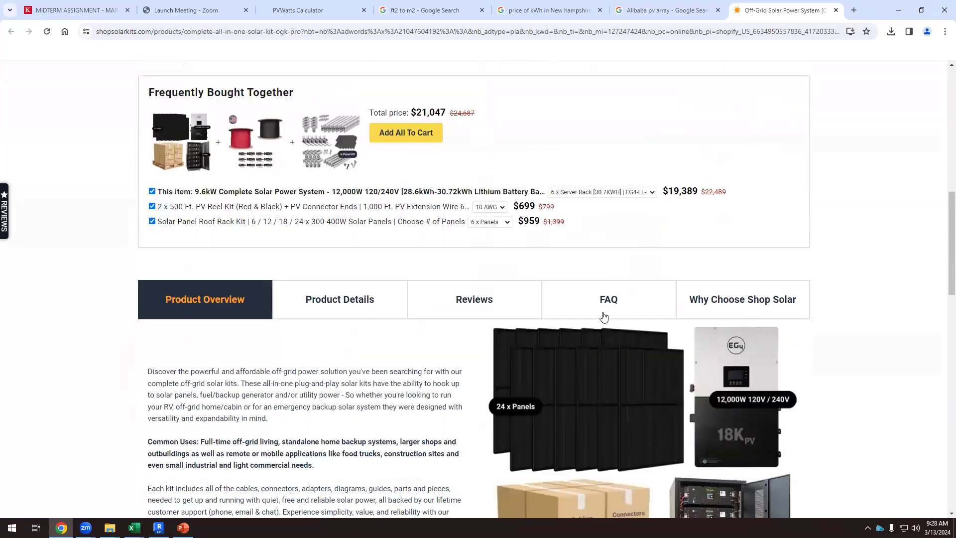
pyautogui.scroll(-4, 602, 313)
pyautogui.scroll(-4, 611, 298)
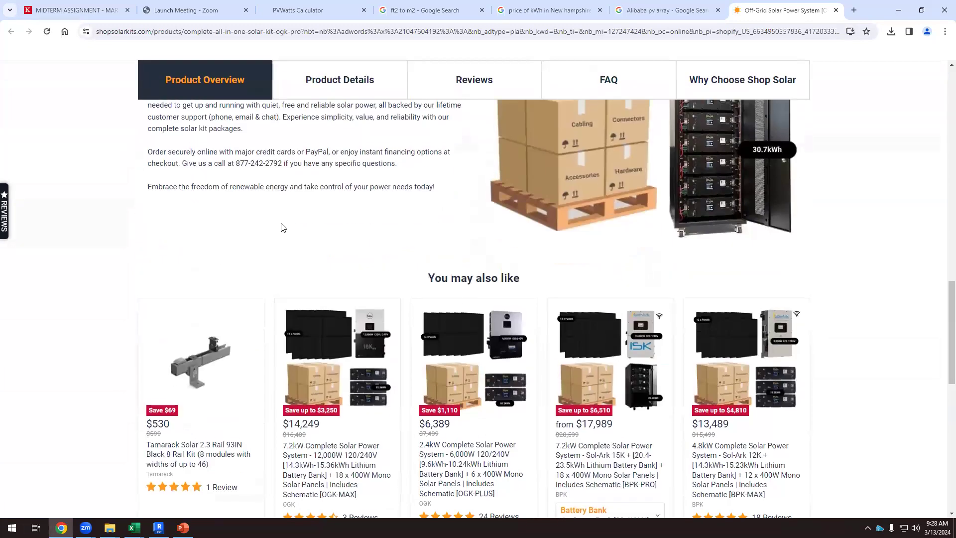
pyautogui.scroll(4, 269, 189)
# Open the Alibaba solar panel kit from the search results and compare prices of the recommended home solar systems.
pyautogui.click(685, 10)
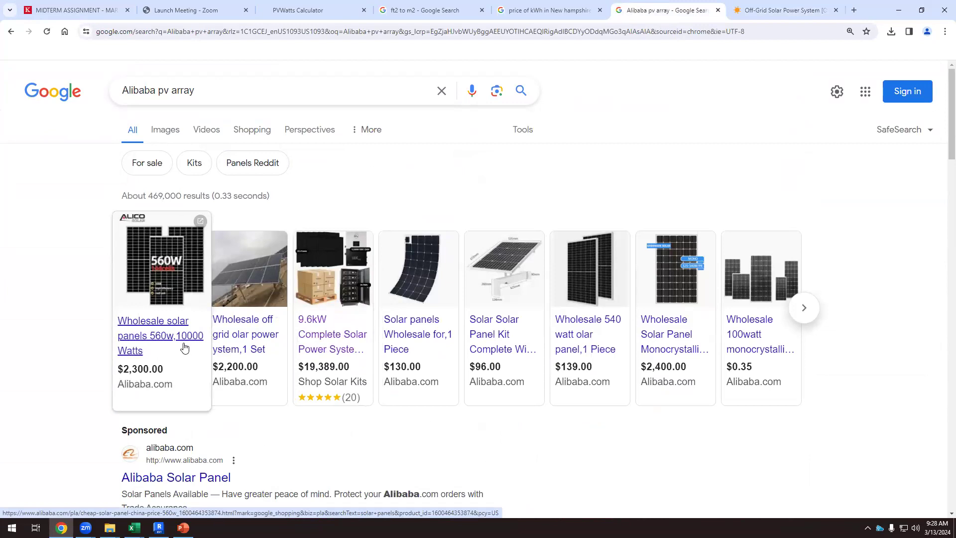
pyautogui.click(500, 339)
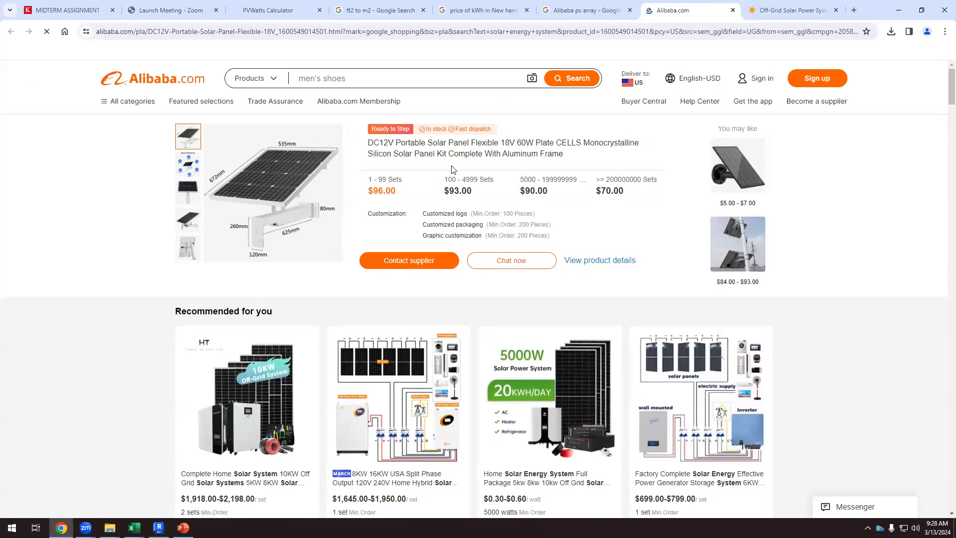
pyautogui.scroll(-3, 284, 279)
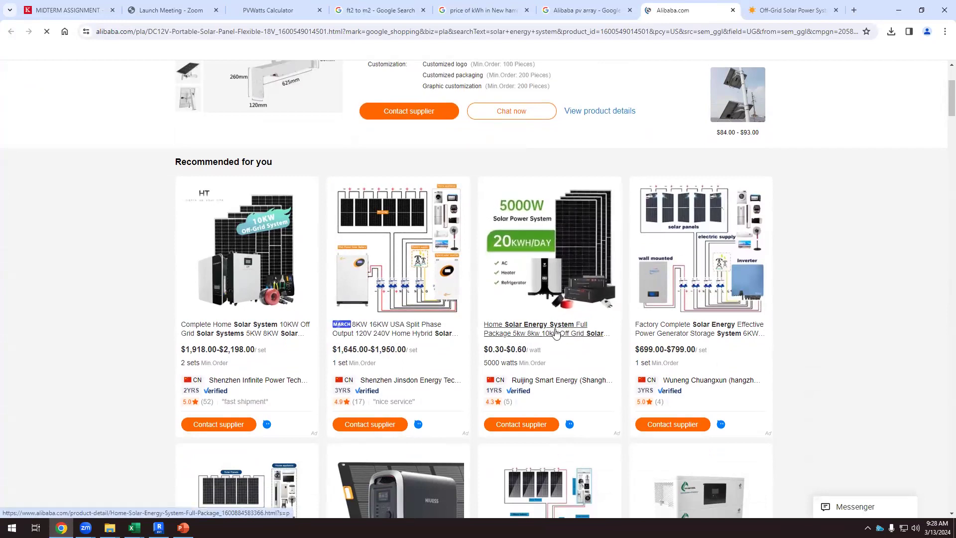
pyautogui.scroll(-4, 575, 339)
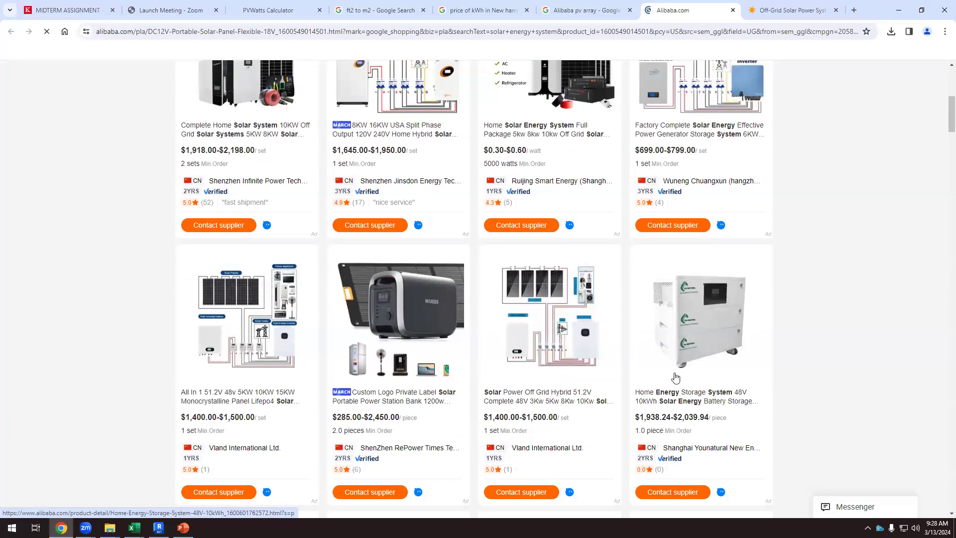
pyautogui.scroll(-6, 284, 358)
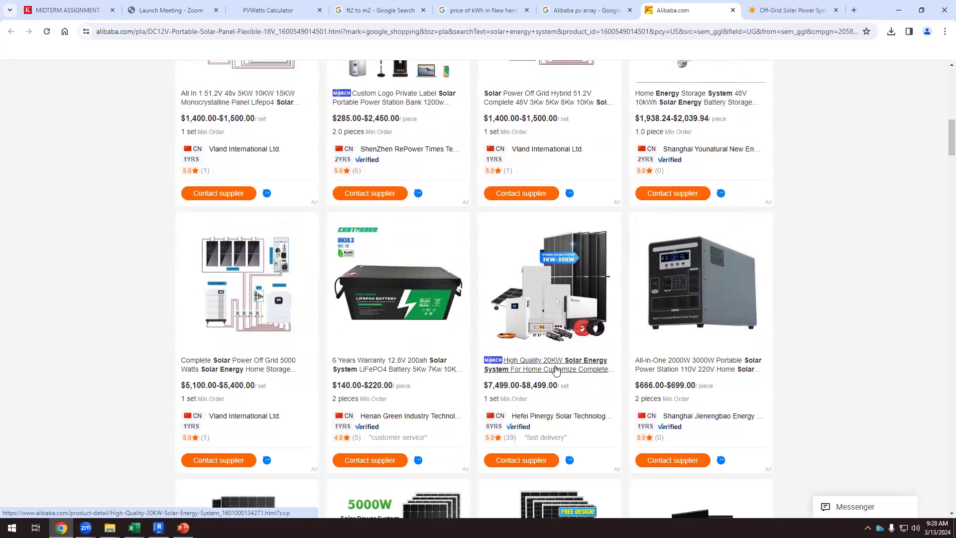
pyautogui.scroll(-4, 556, 371)
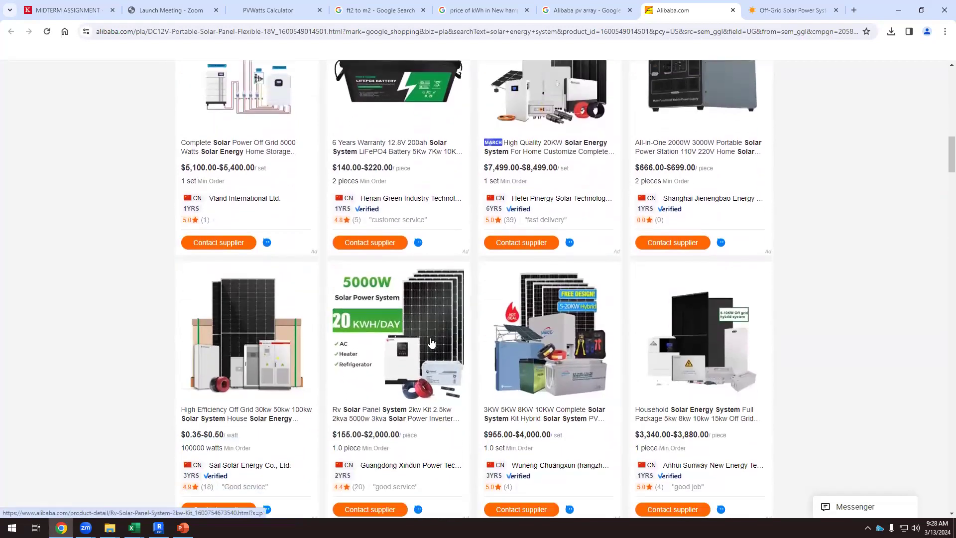
pyautogui.scroll(-2, 432, 343)
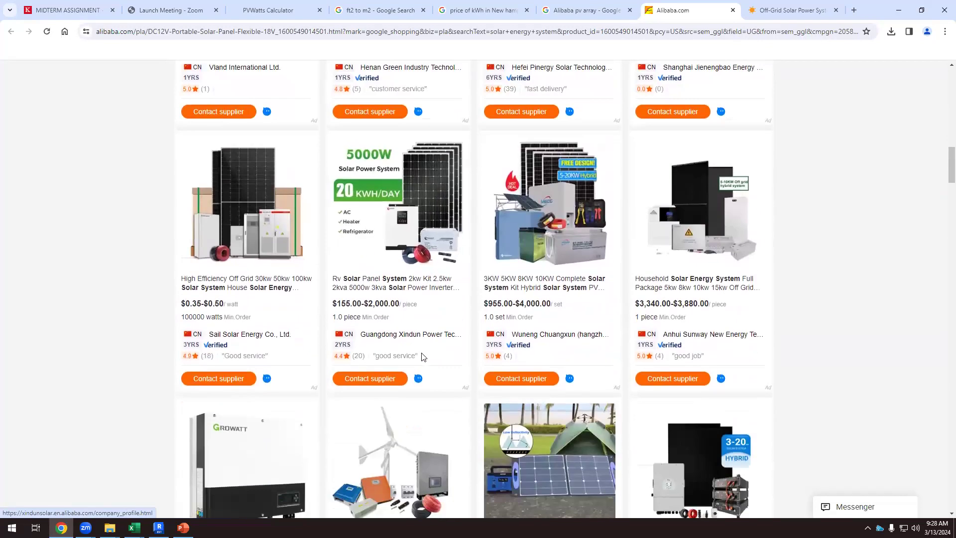
# Open the Rv Solar Panel System 2kw Kit listing and examine its price range and the Hybrid Solar System variation.
pyautogui.click(411, 284)
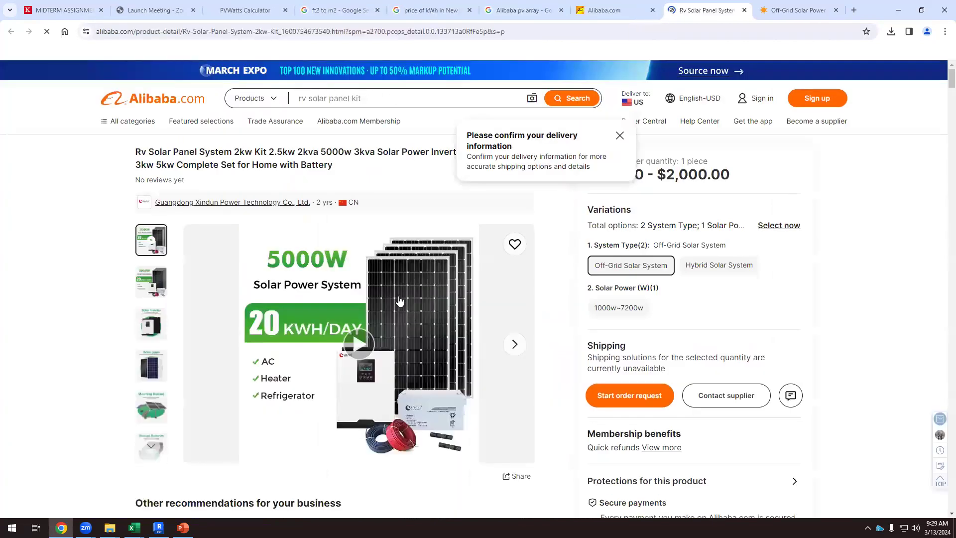
pyautogui.scroll(-5, 403, 301)
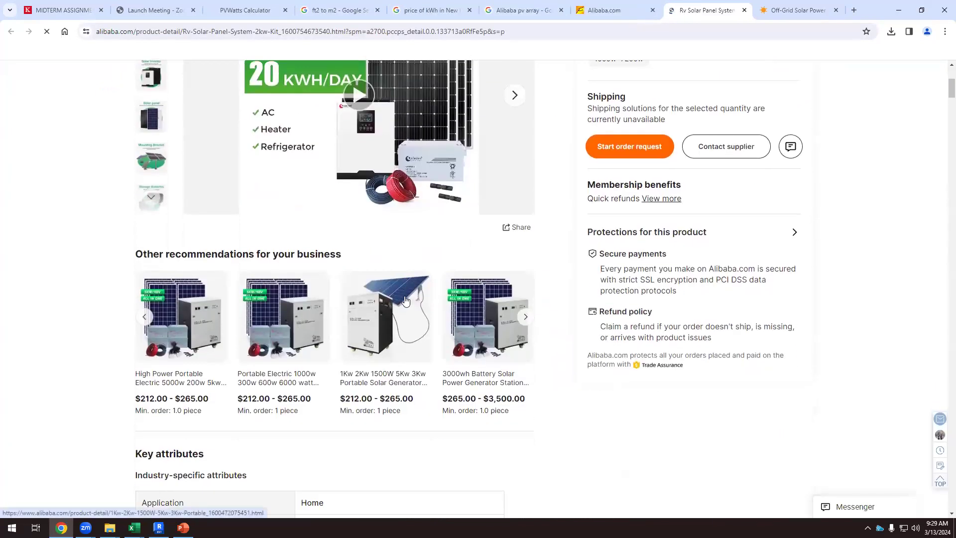
pyautogui.scroll(4, 403, 301)
pyautogui.click(406, 298)
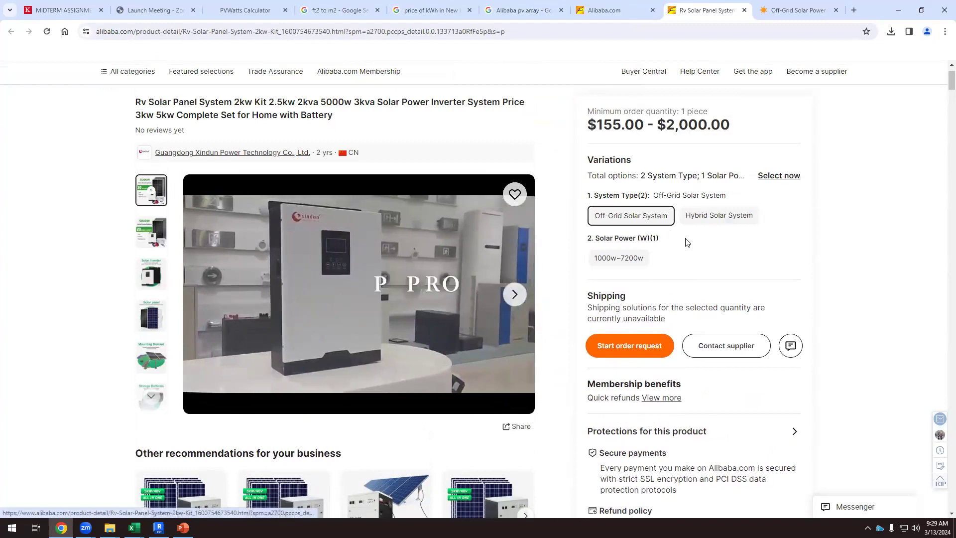
pyautogui.moveTo(597, 126); pyautogui.dragTo(721, 125)
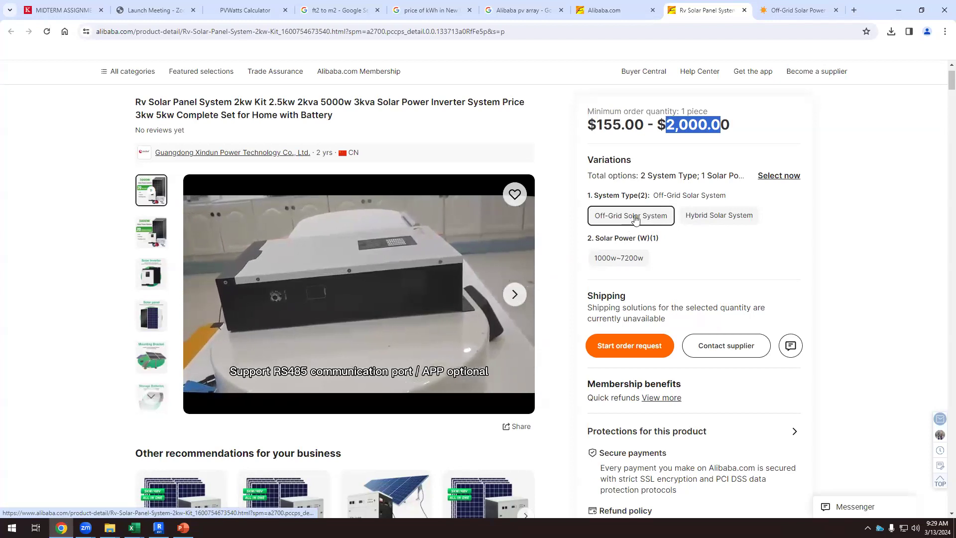
pyautogui.click(715, 216)
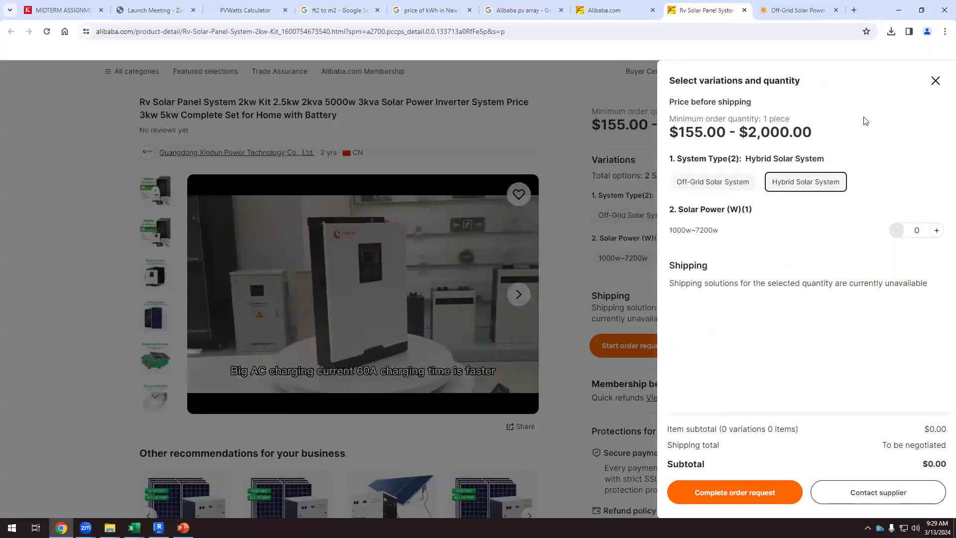
pyautogui.click(936, 82)
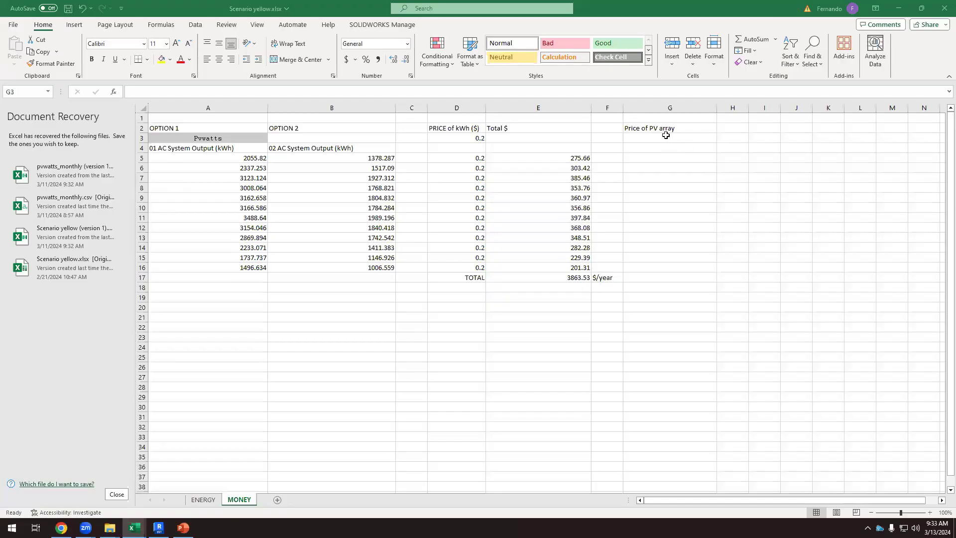
# In Excel, enter 9000 in cell G3 as the array price and change the G2 heading to "Price of PV array ($)".
pyautogui.click(666, 138)
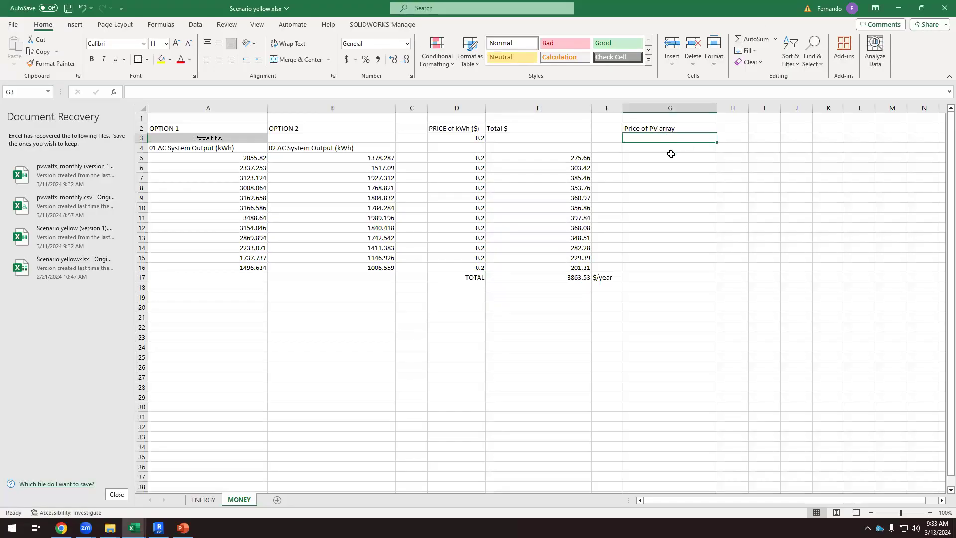
pyautogui.write('9000')
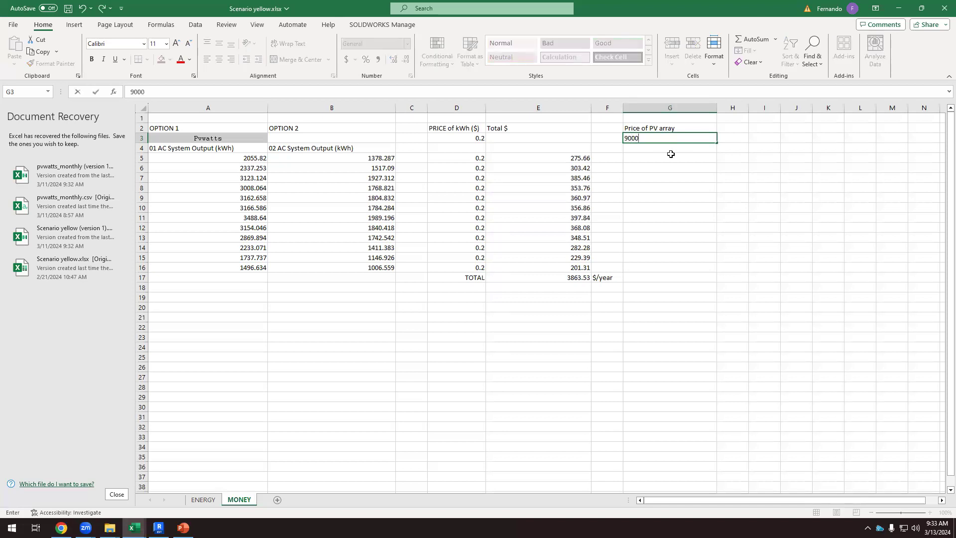
pyautogui.click(683, 129)
pyautogui.doubleClick(684, 129)
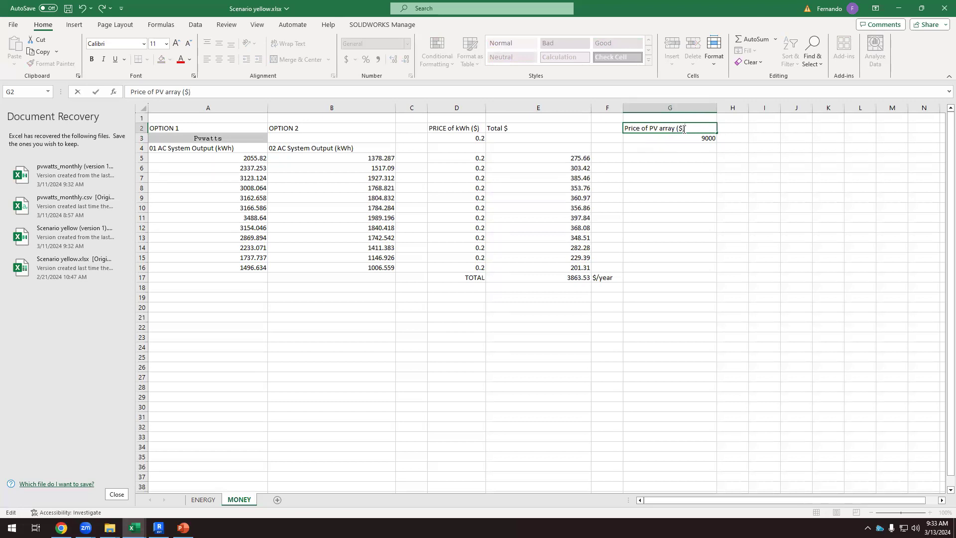
pyautogui.click(700, 205)
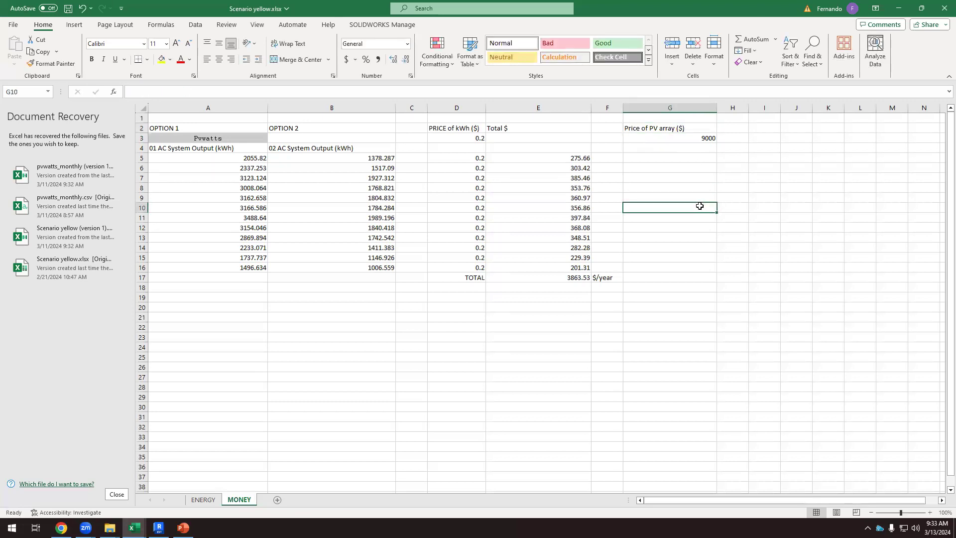
# Widen column H and enter the heading "Yearly" in cell H2.
pyautogui.click(703, 140)
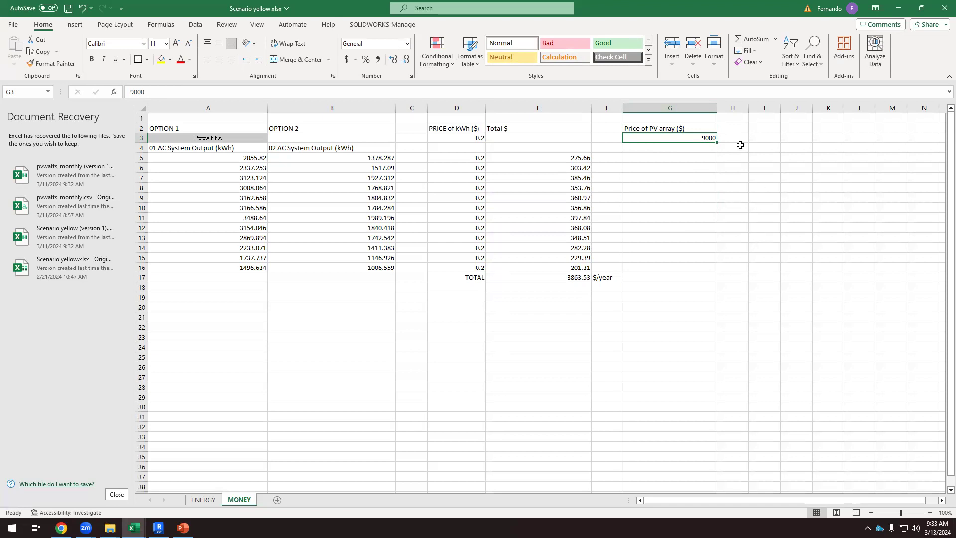
pyautogui.click(742, 127)
pyautogui.moveTo(752, 108); pyautogui.dragTo(780, 107)
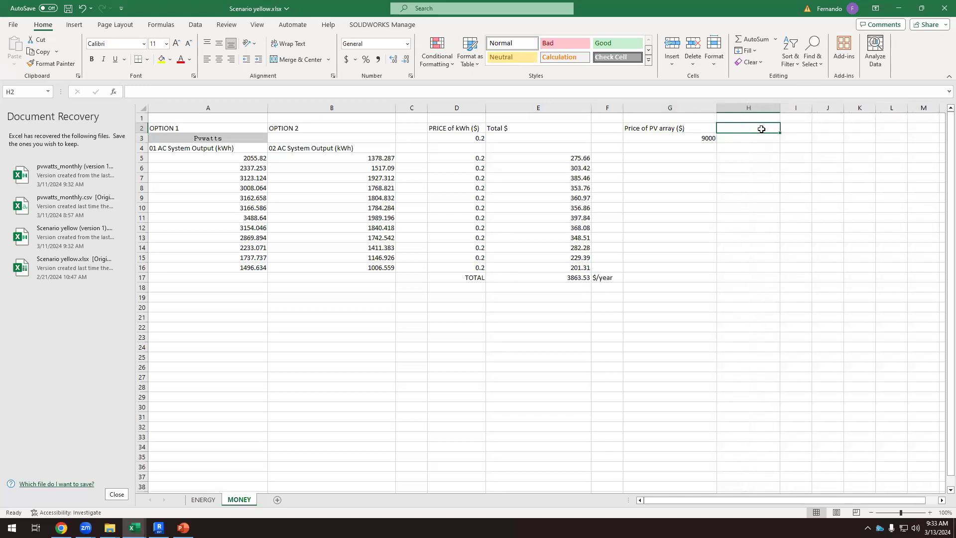
pyautogui.write('Yearly')
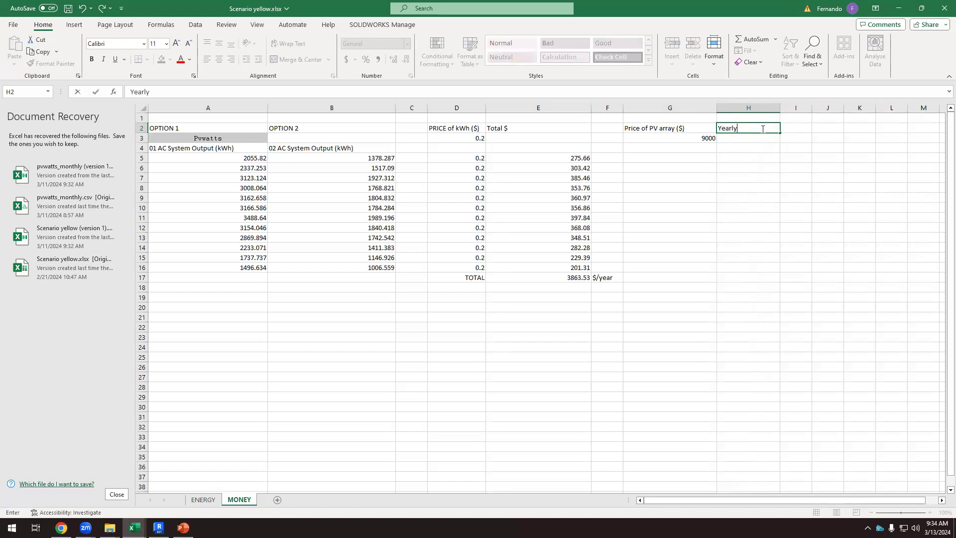
pyautogui.click(762, 181)
pyautogui.click(754, 128)
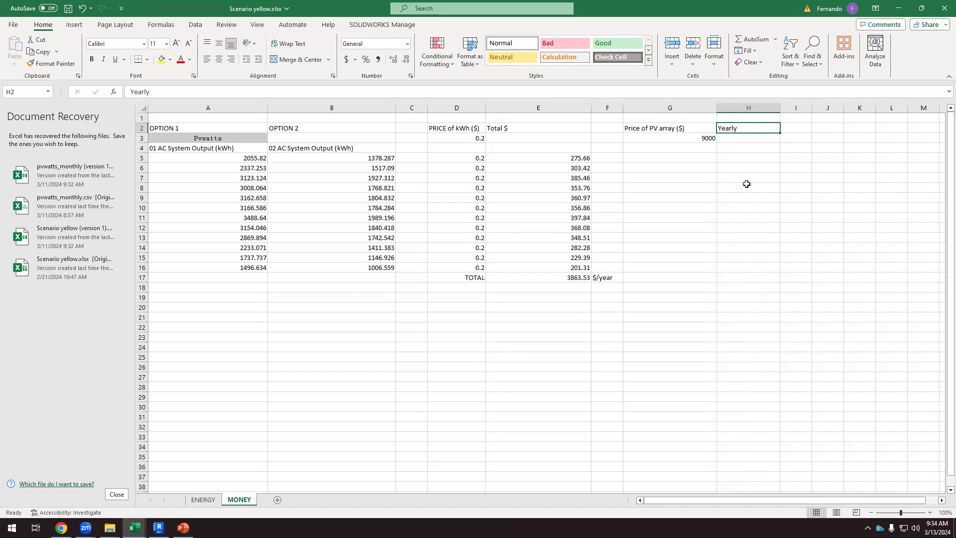
# Enter the formula =-G3 in cell H5 to start the yearly balance with the negative array price.
pyautogui.click(750, 163)
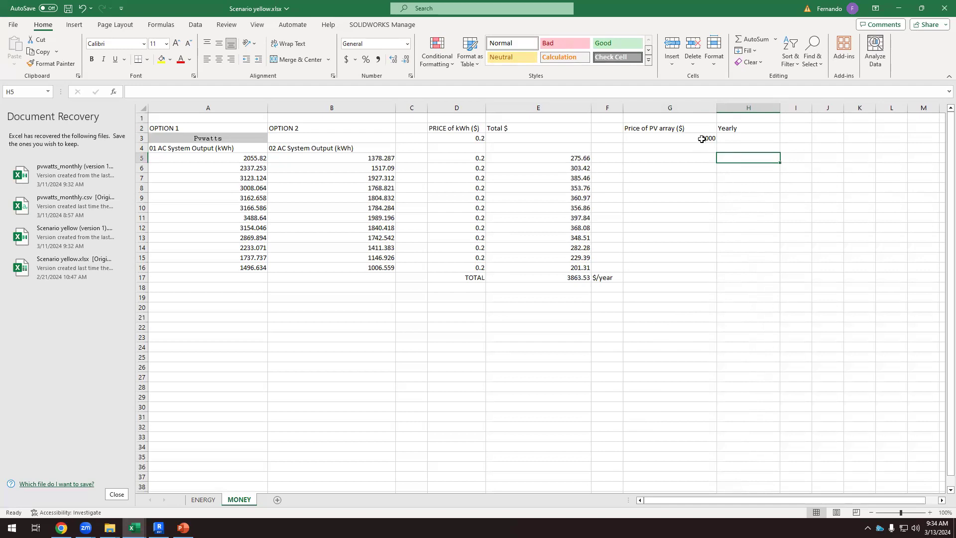
pyautogui.click(147, 92)
pyautogui.write('=')
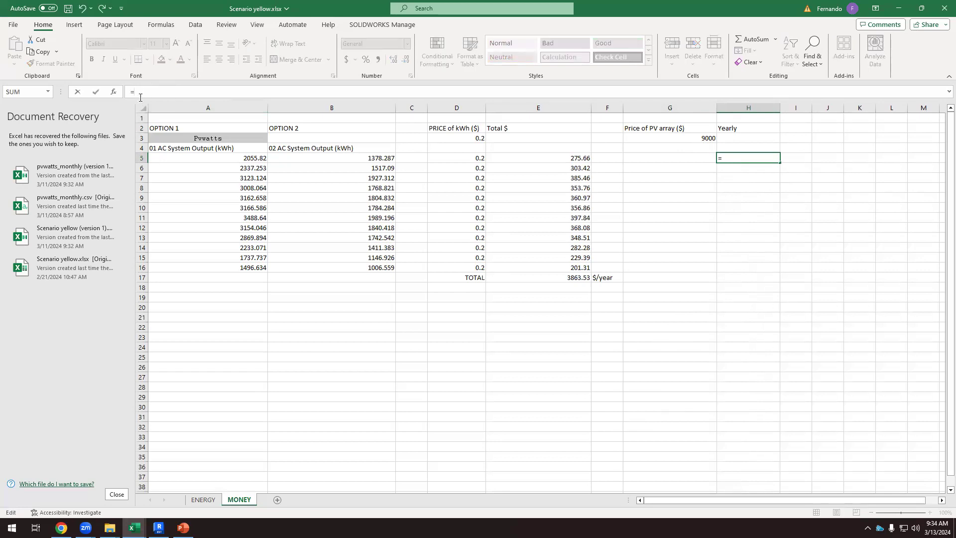
pyautogui.write('-')
pyautogui.click(706, 139)
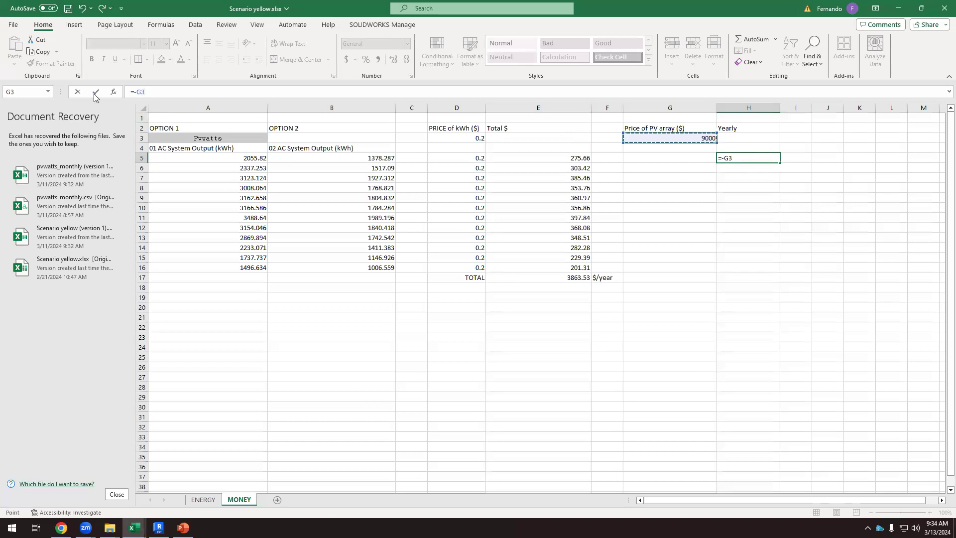
pyautogui.hotkey('ctrl', 'Return')
pyautogui.click(775, 196)
pyautogui.click(770, 159)
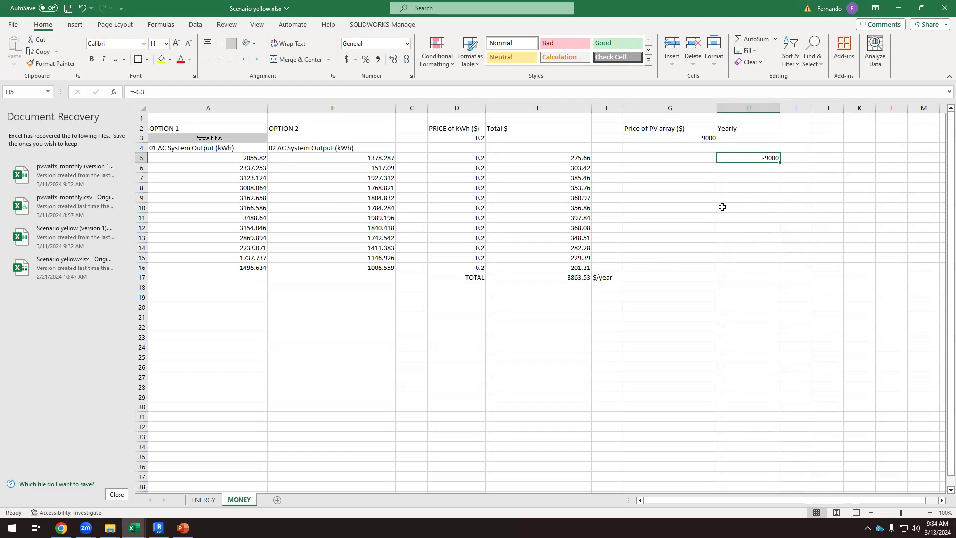
# Enter the formula =H5+E17 in cell H6 to add the yearly total to the previous balance.
pyautogui.click(753, 167)
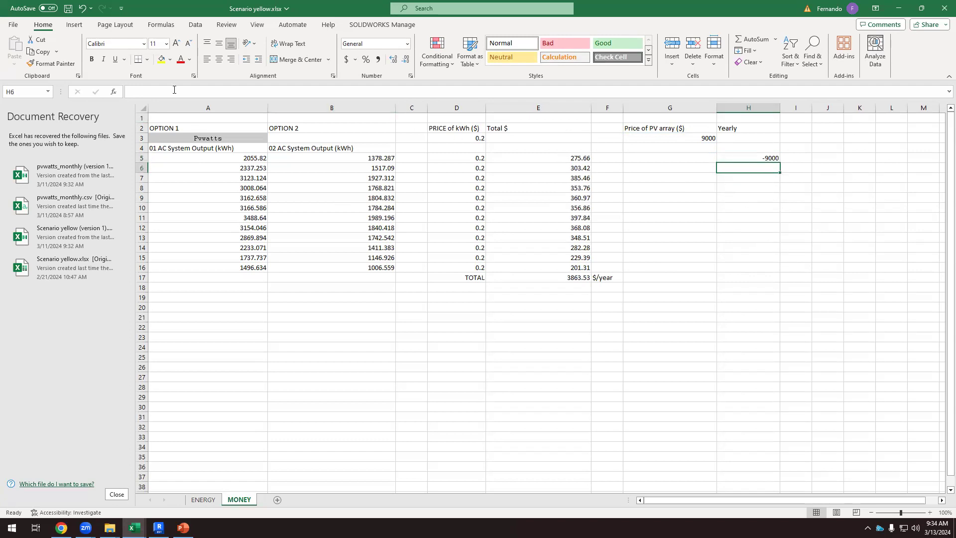
pyautogui.click(150, 94)
pyautogui.write('=')
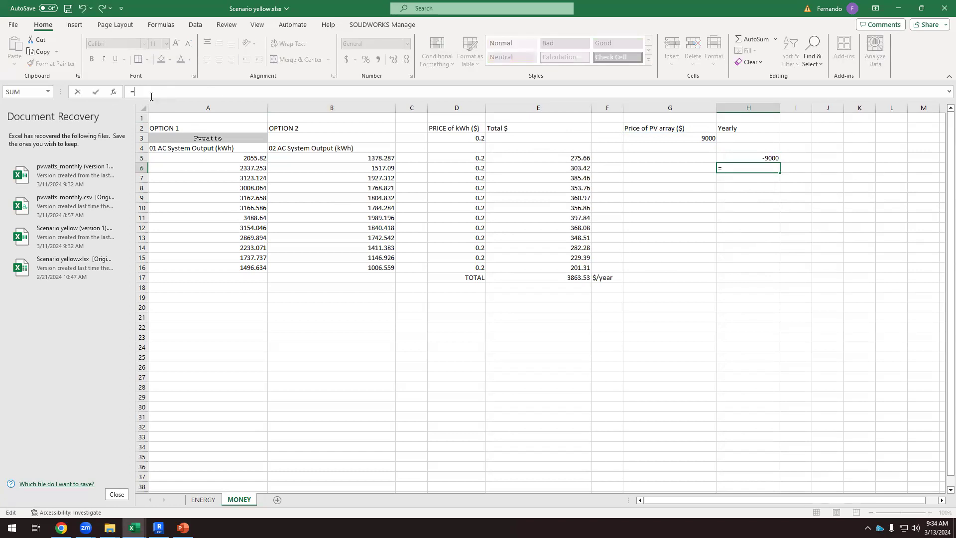
pyautogui.click(775, 158)
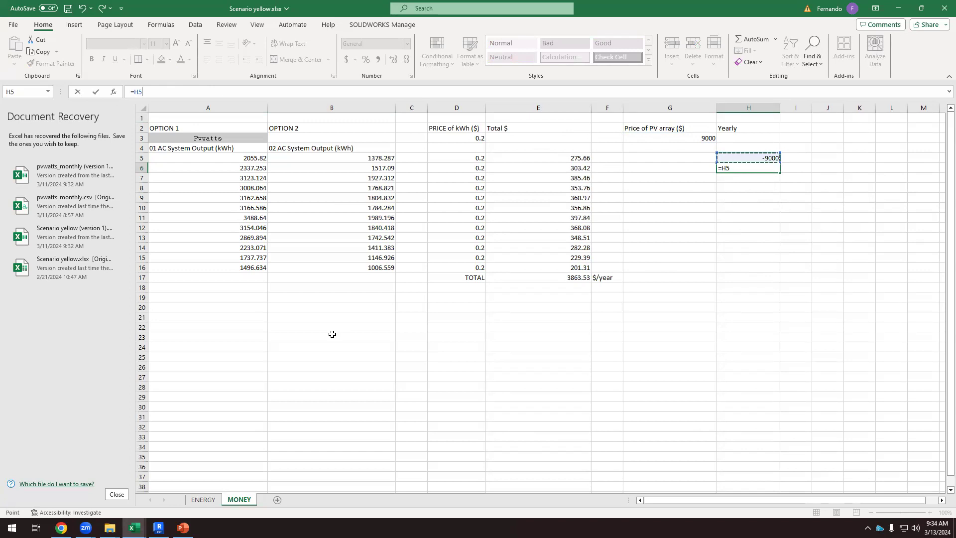
pyautogui.write('+')
pyautogui.click(573, 277)
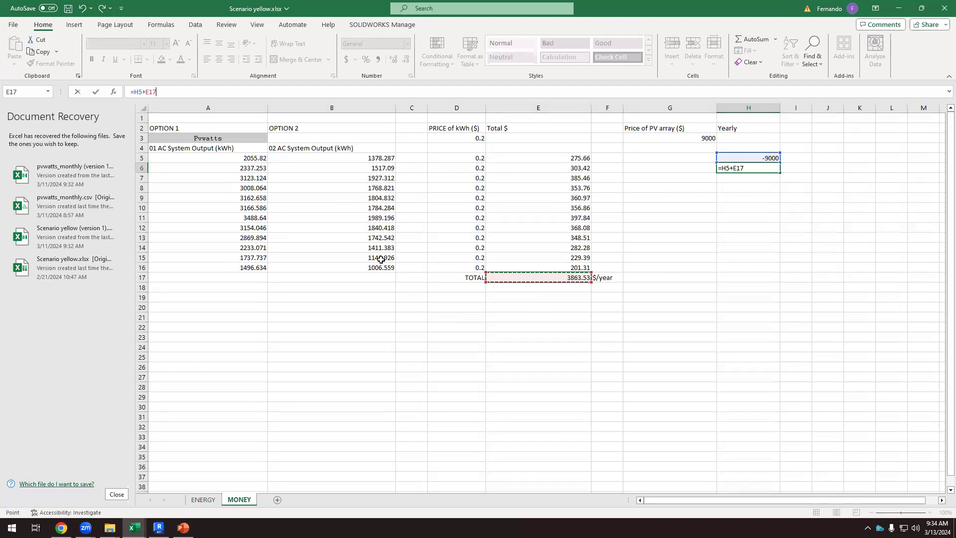
pyautogui.click(96, 92)
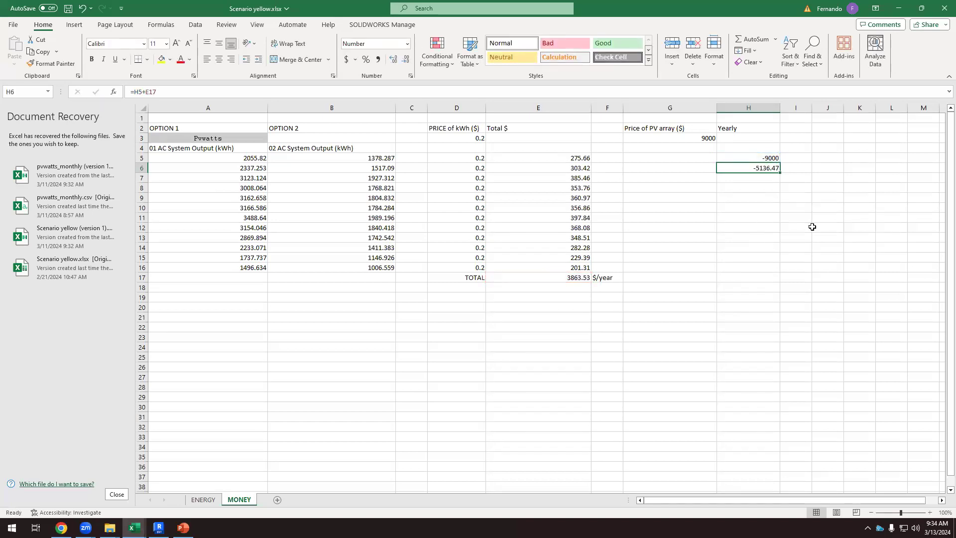
pyautogui.click(762, 206)
pyautogui.click(769, 169)
# Label cell I5 "year 1" and fill the series down to "year 25" in I29.
pyautogui.click(796, 157)
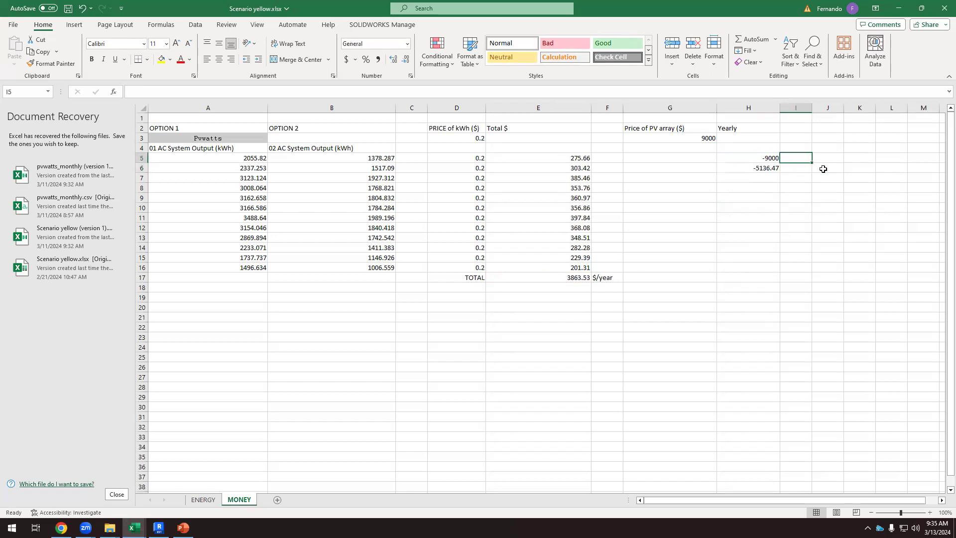
pyautogui.write('year 1')
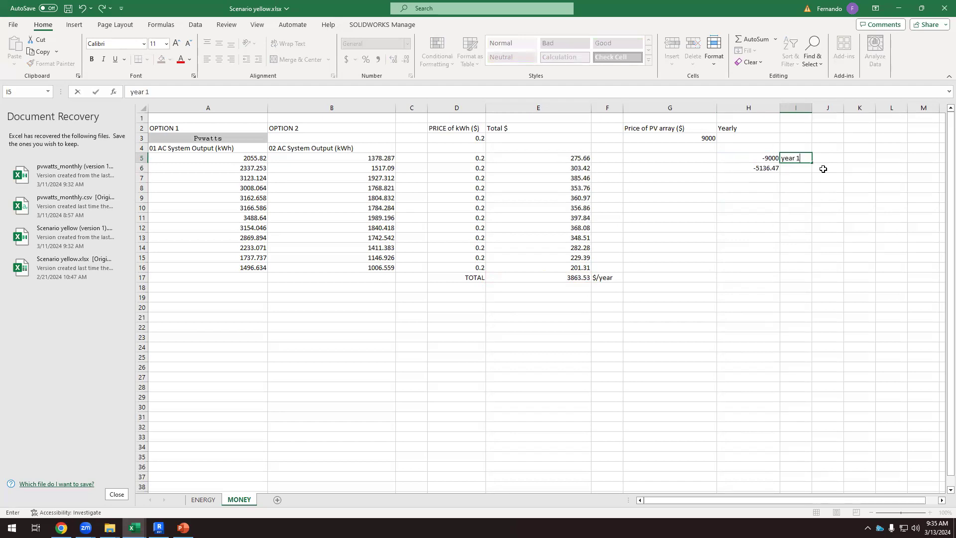
pyautogui.click(821, 209)
pyautogui.click(807, 159)
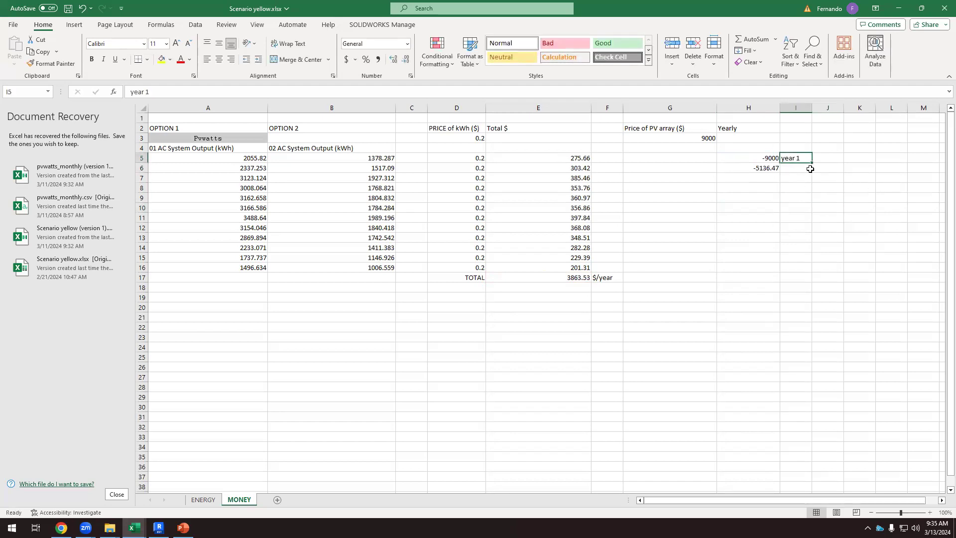
pyautogui.moveTo(811, 162); pyautogui.dragTo(812, 398)
pyautogui.click(850, 332)
pyautogui.moveTo(792, 158); pyautogui.dragTo(806, 395)
pyautogui.click(857, 220)
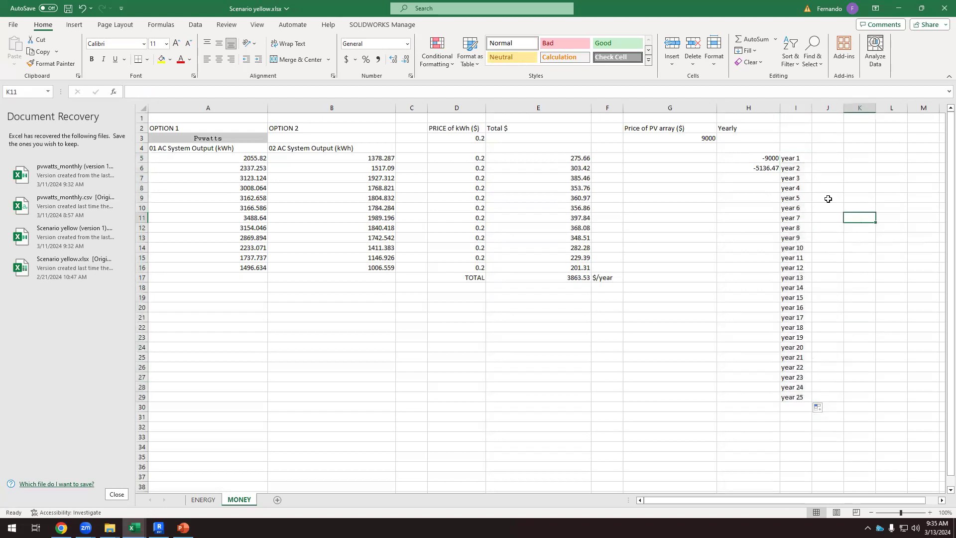
# Try to copy the H6 formula down to H7 and compare the cell references in both formulas.
pyautogui.click(767, 169)
pyautogui.moveTo(780, 173); pyautogui.dragTo(780, 184)
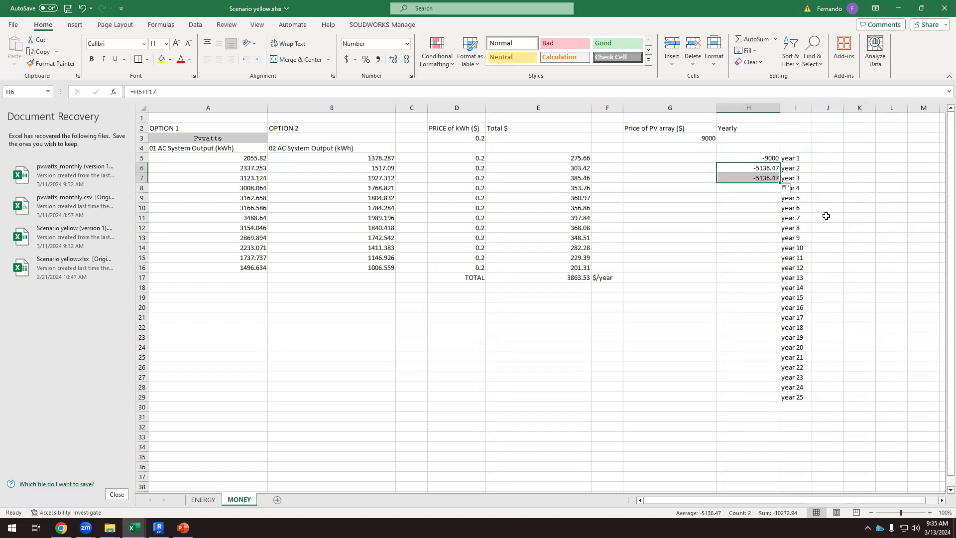
pyautogui.click(865, 183)
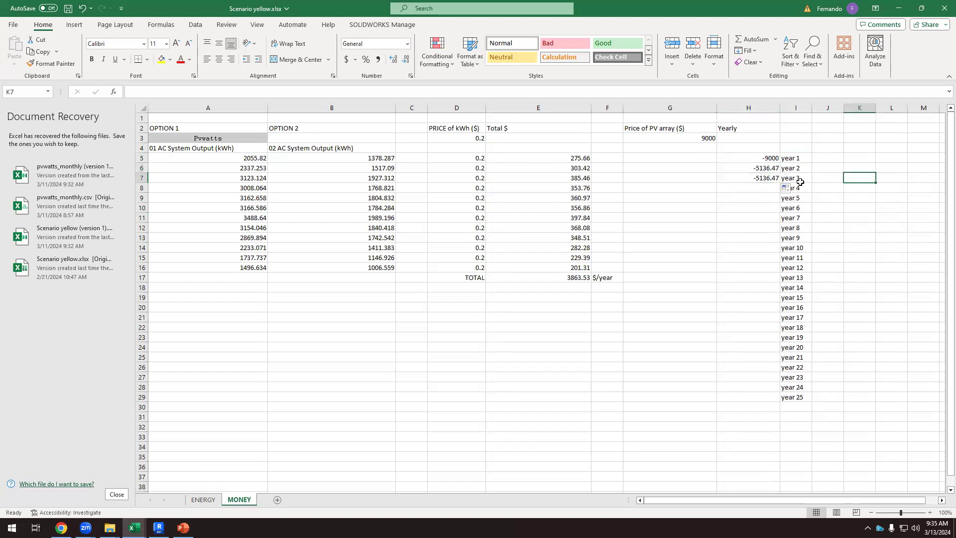
pyautogui.doubleClick(771, 178)
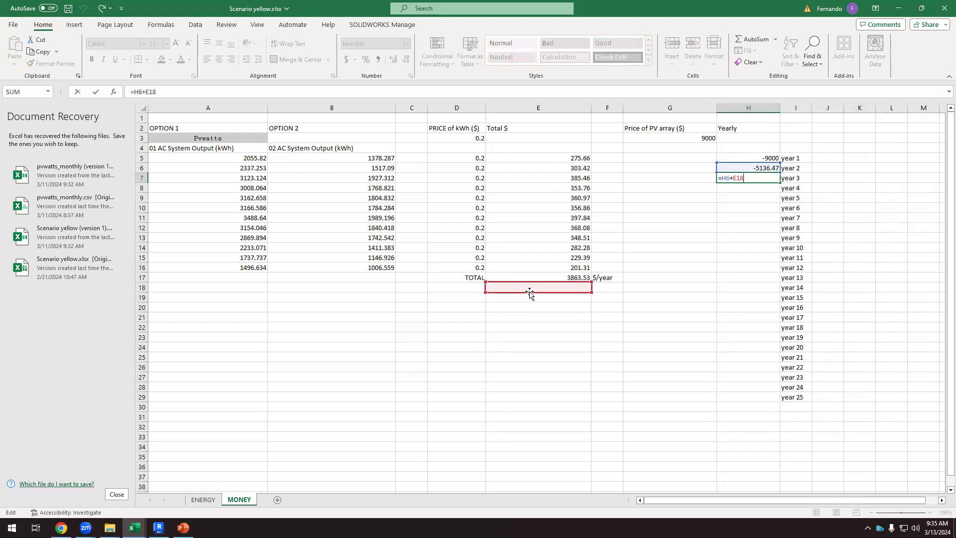
pyautogui.press('Escape')
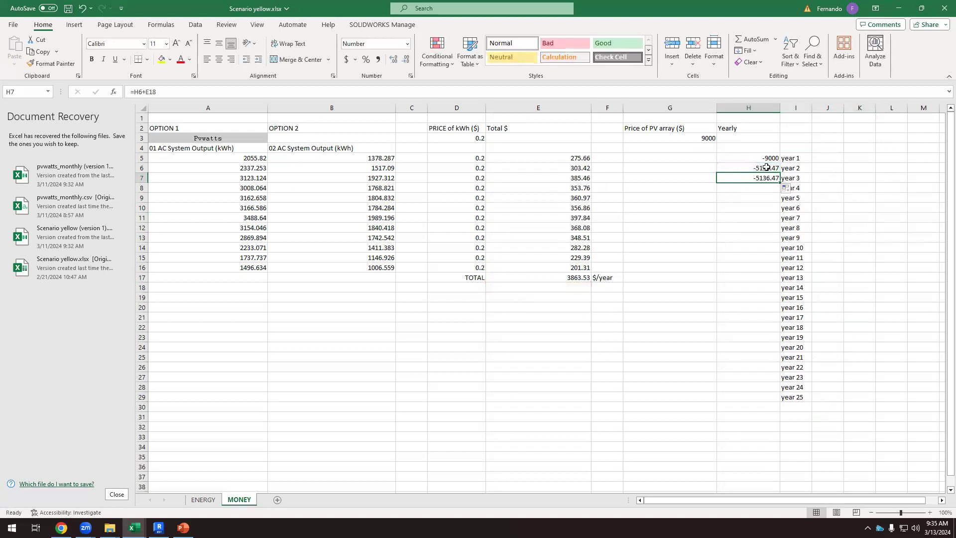
pyautogui.click(765, 168)
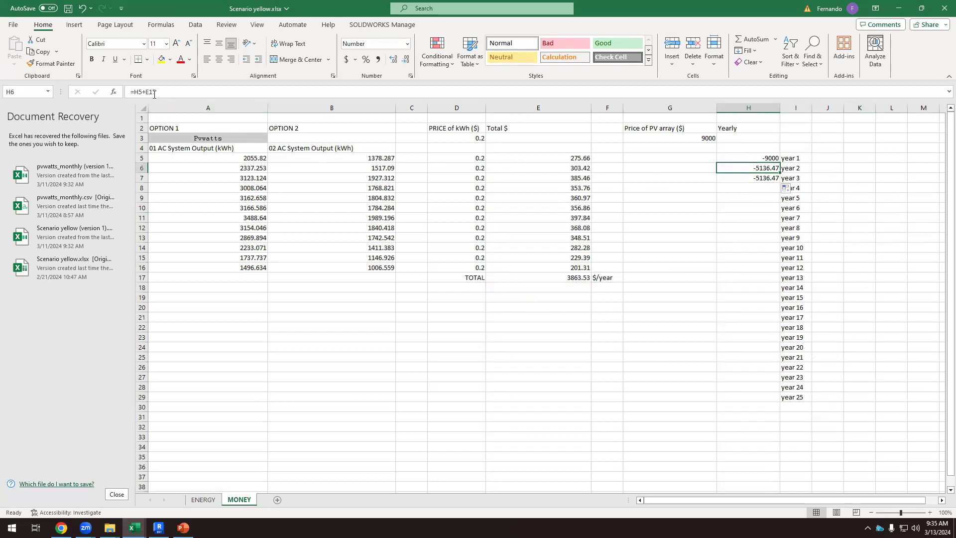
pyautogui.doubleClick(770, 178)
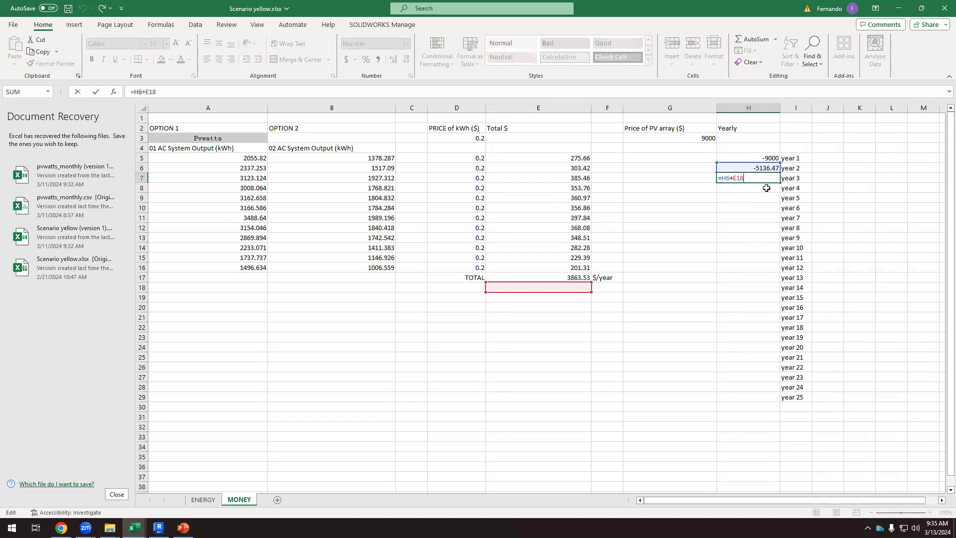
pyautogui.press('Escape')
pyautogui.doubleClick(770, 168)
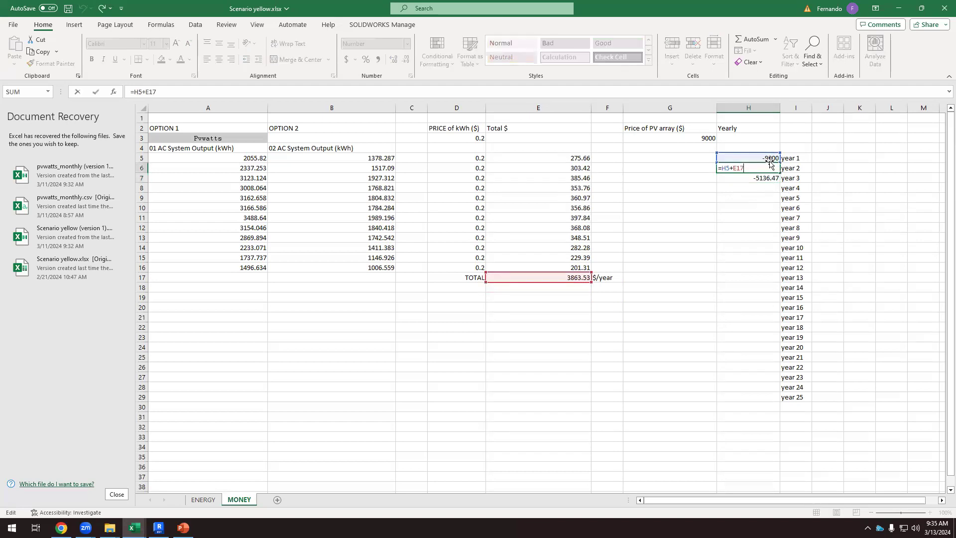
pyautogui.hotkey('ctrl', 'Return')
# Change the H6 formula to =H5+$E$17 and fill it down through H29 for year 25.
pyautogui.doubleClick(767, 169)
pyautogui.click(139, 91)
pyautogui.write('$E$')
pyautogui.click(95, 92)
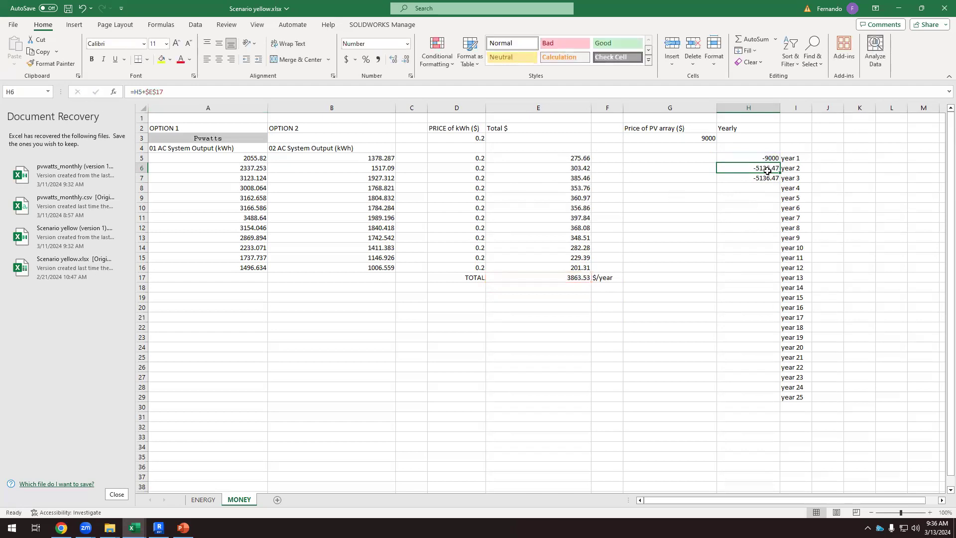
pyautogui.moveTo(780, 173); pyautogui.dragTo(780, 401)
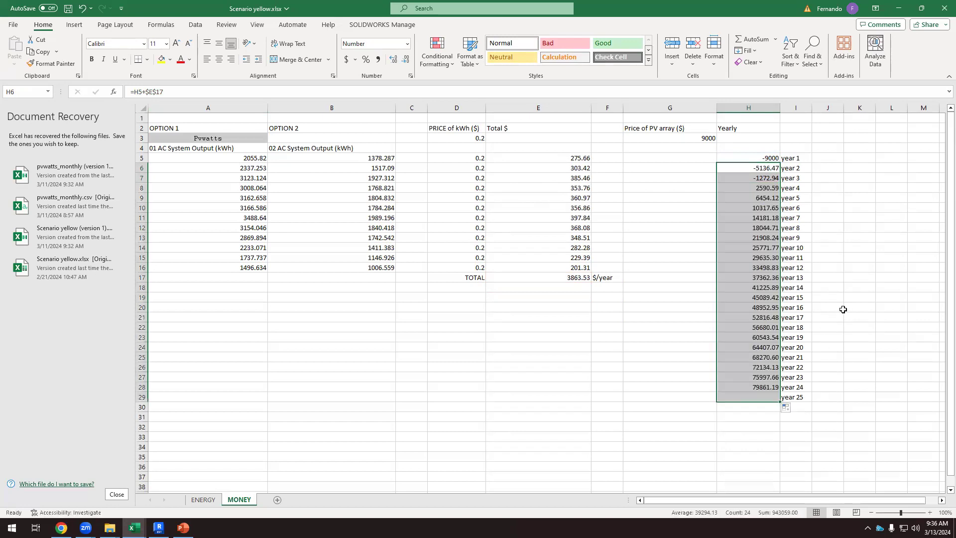
pyautogui.click(857, 288)
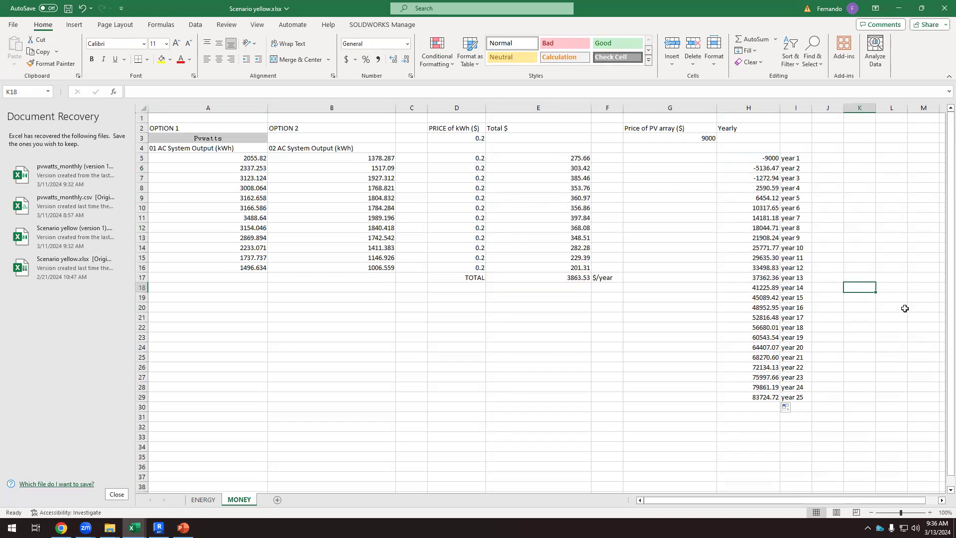
# Widen columns I and H to give the yearly balances and year labels more room.
pyautogui.click(852, 203)
pyautogui.moveTo(815, 109); pyautogui.dragTo(849, 109)
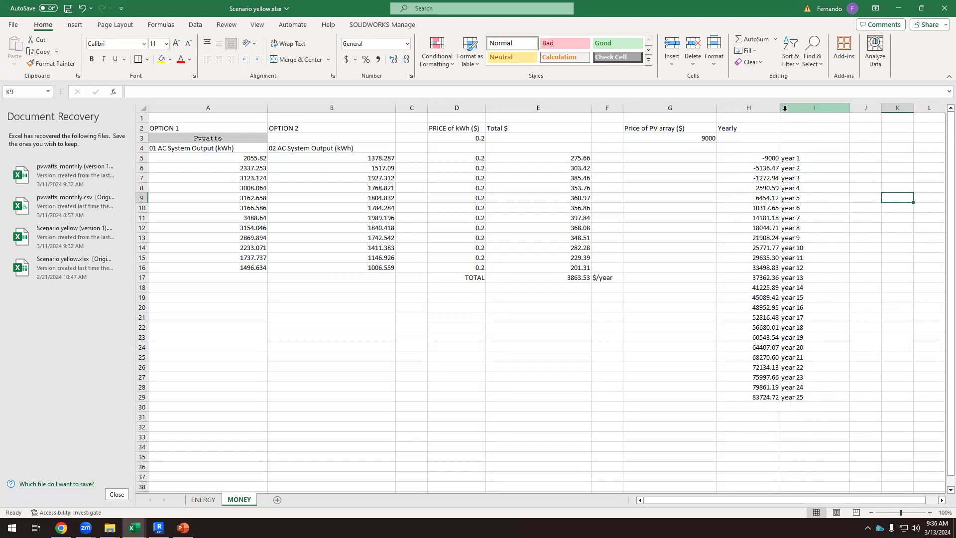
pyautogui.moveTo(781, 110); pyautogui.dragTo(799, 109)
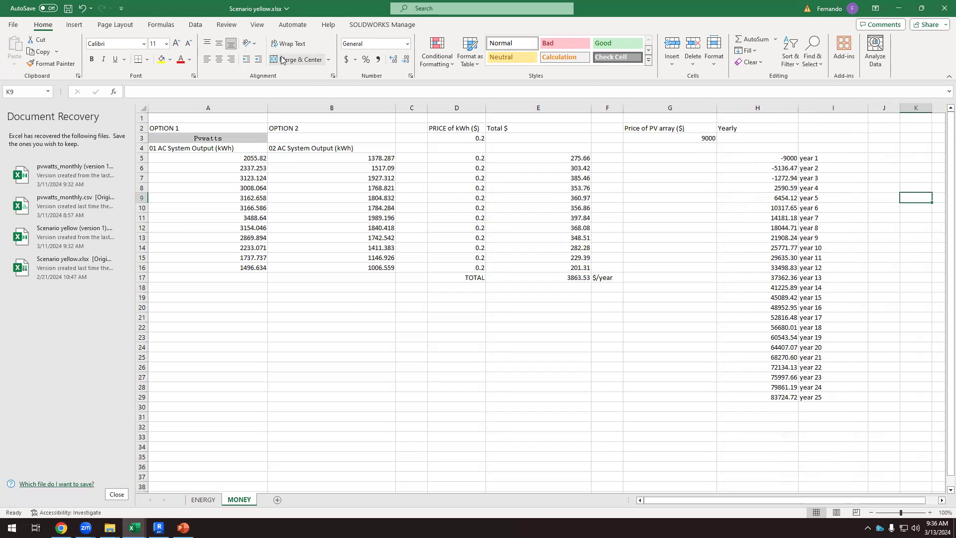
# Increase the font size of the yearly balances and year labels in H5:I29 to 14.
pyautogui.click(176, 45)
pyautogui.click(176, 45)
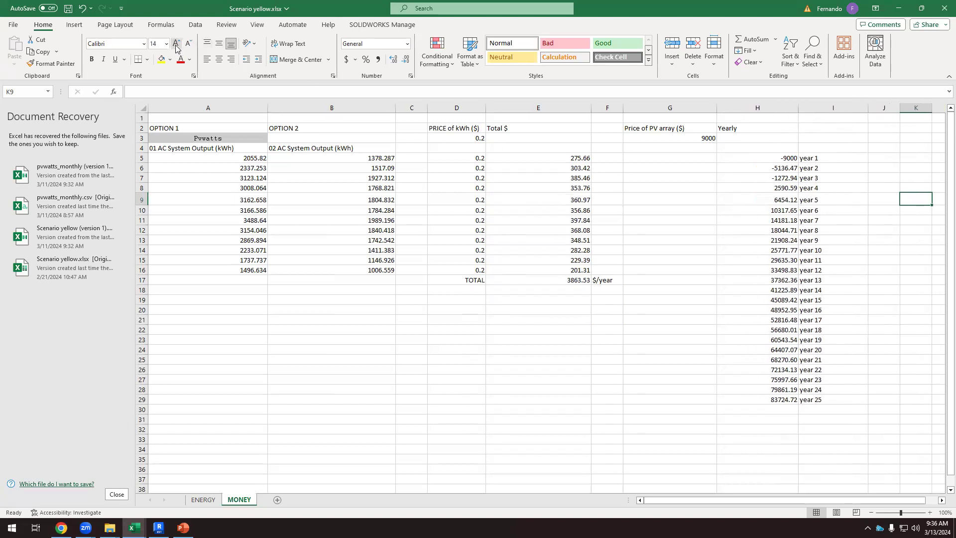
pyautogui.moveTo(775, 157); pyautogui.dragTo(828, 402)
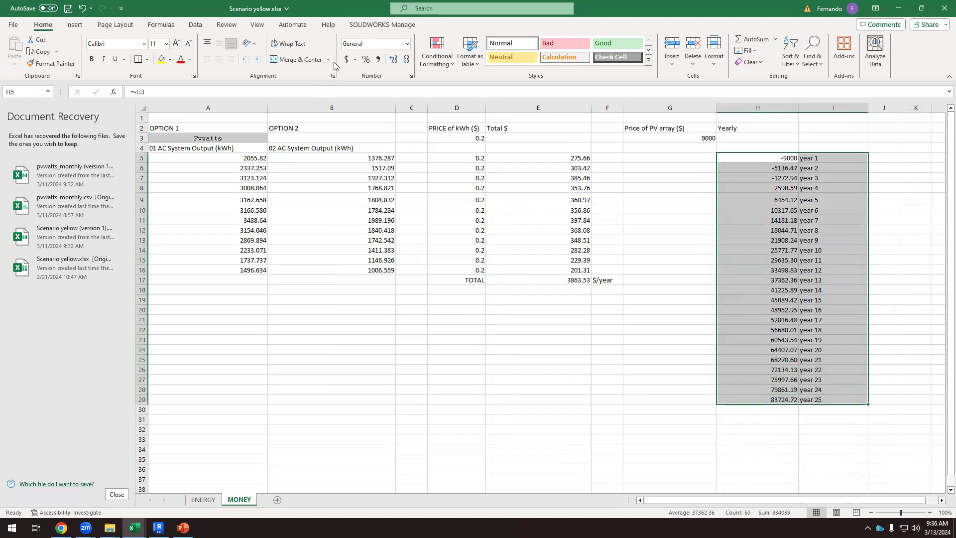
pyautogui.click(177, 45)
pyautogui.click(176, 45)
pyautogui.click(687, 348)
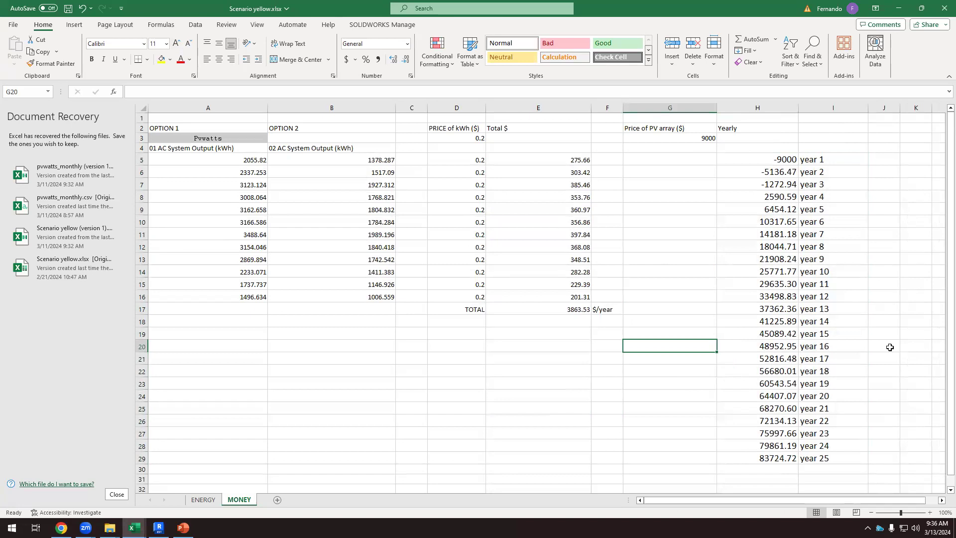
# Highlight the year 4 balance and label in H8:I8 with a yellow fill.
pyautogui.click(694, 140)
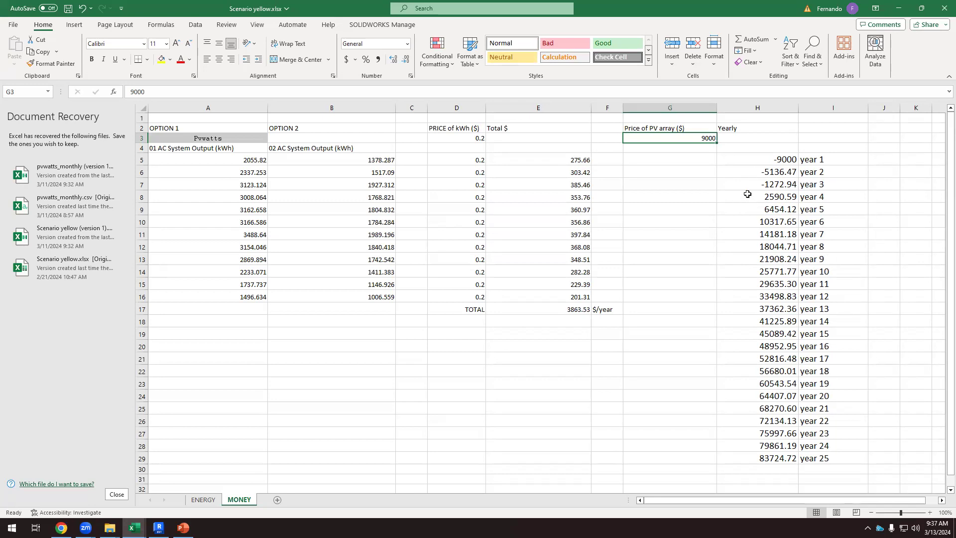
pyautogui.click(780, 195)
pyautogui.moveTo(780, 195); pyautogui.dragTo(854, 195)
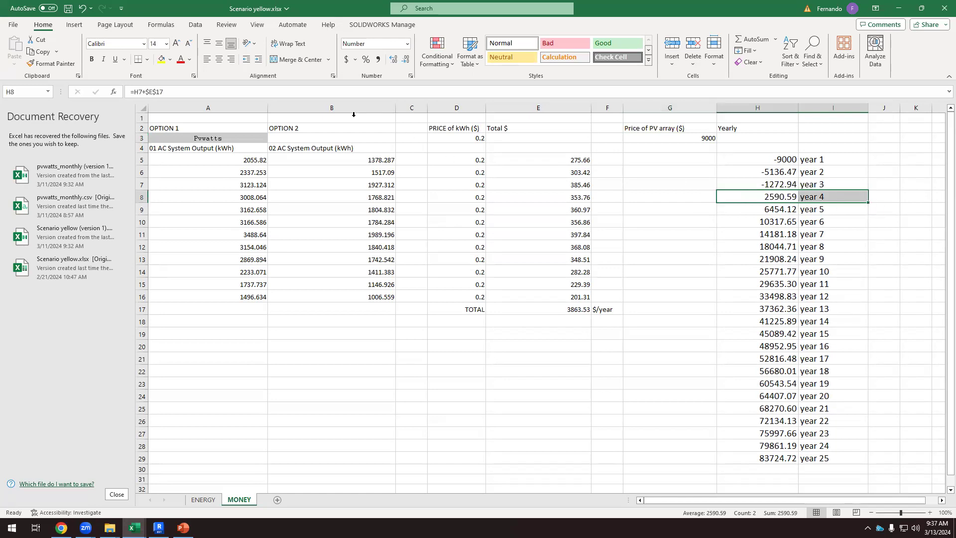
pyautogui.click(165, 66)
pyautogui.click(691, 222)
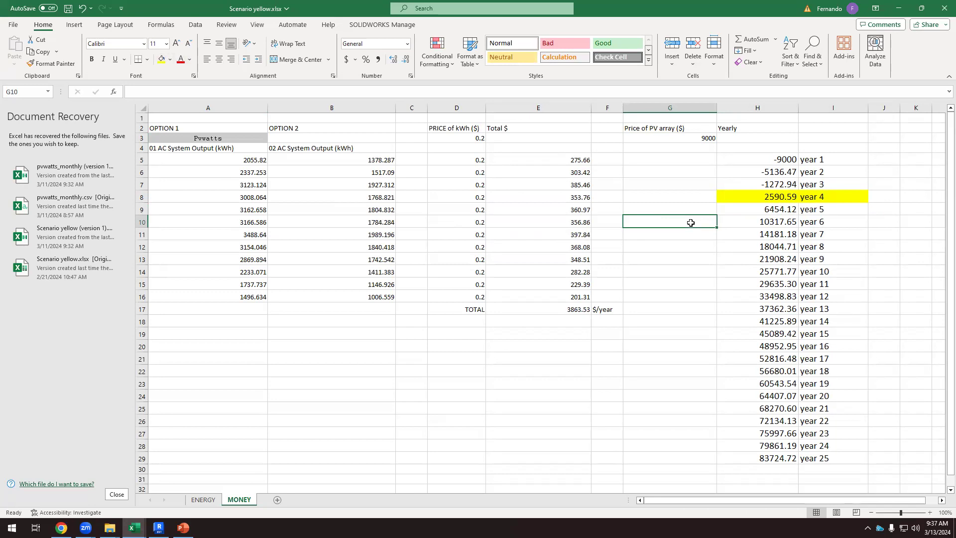
# Examine the yearly balances in H5:H29, comparing years 1 to 3 with year 4 through year 25.
pyautogui.moveTo(766, 159); pyautogui.dragTo(764, 198)
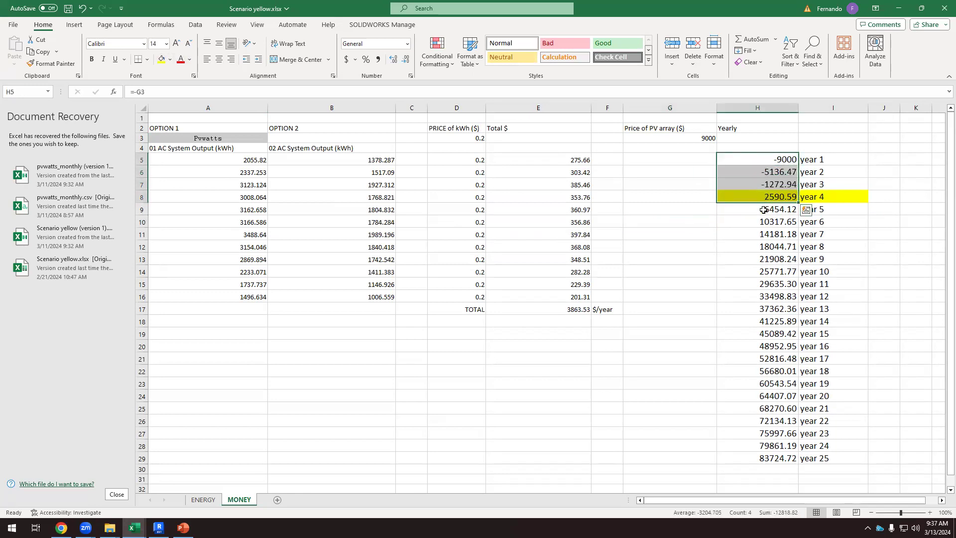
pyautogui.click(779, 159)
pyautogui.moveTo(779, 159); pyautogui.dragTo(786, 186)
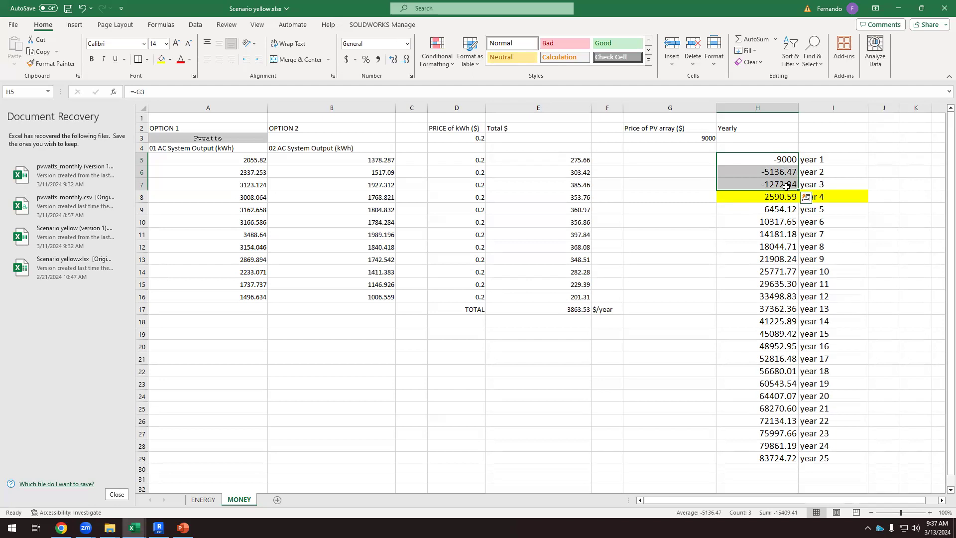
pyautogui.moveTo(760, 198); pyautogui.dragTo(753, 458)
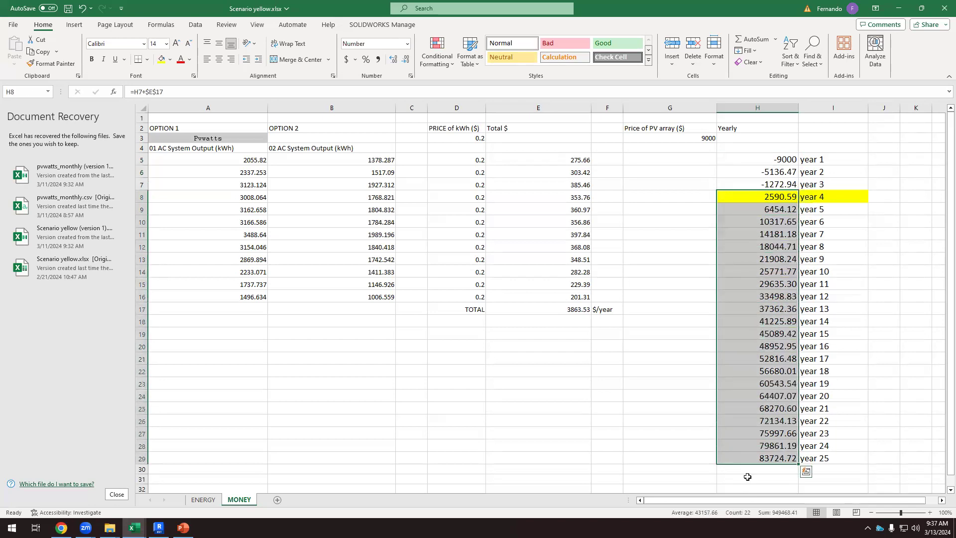
pyautogui.click(770, 462)
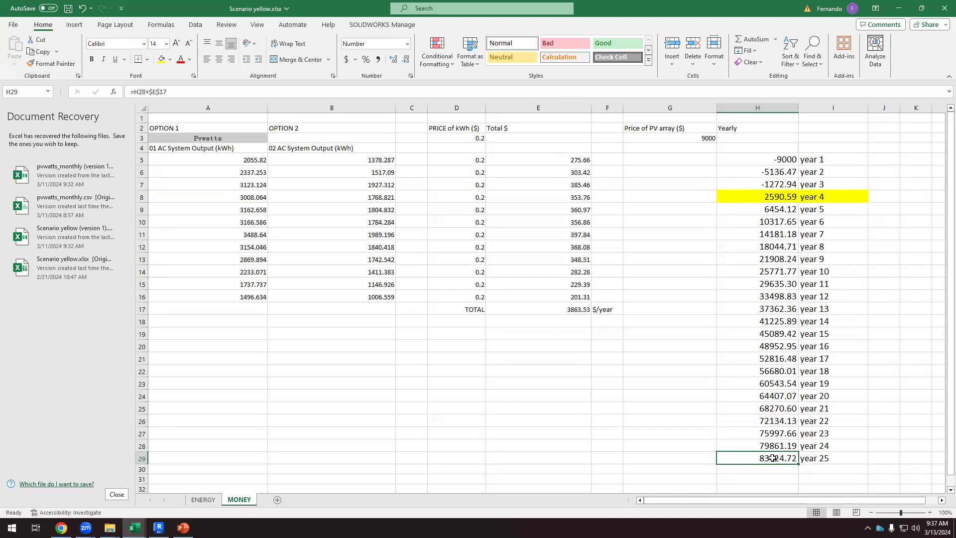
pyautogui.click(766, 159)
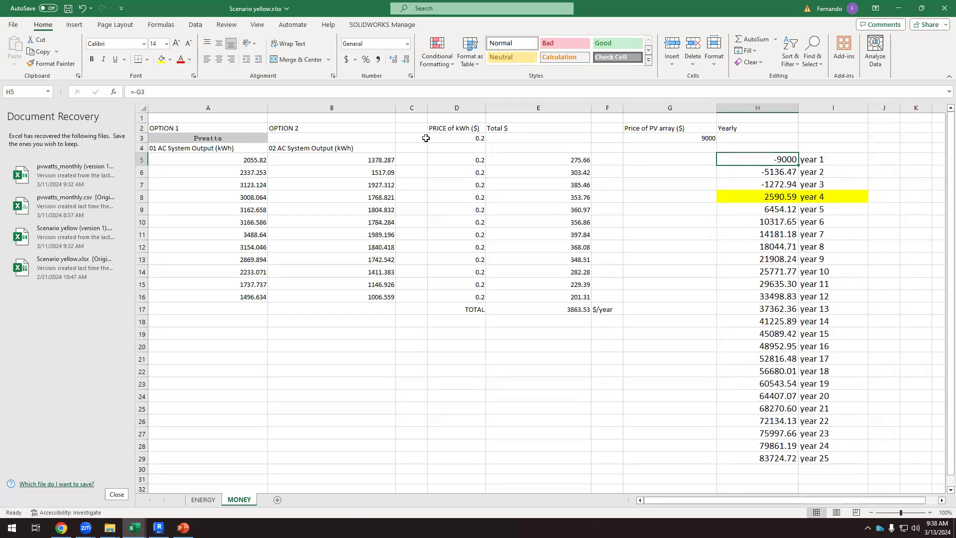
# Set the kWh price to 0.1 in D5, fill it down through D16, and check the year 1 and year 25 balances.
pyautogui.click(450, 139)
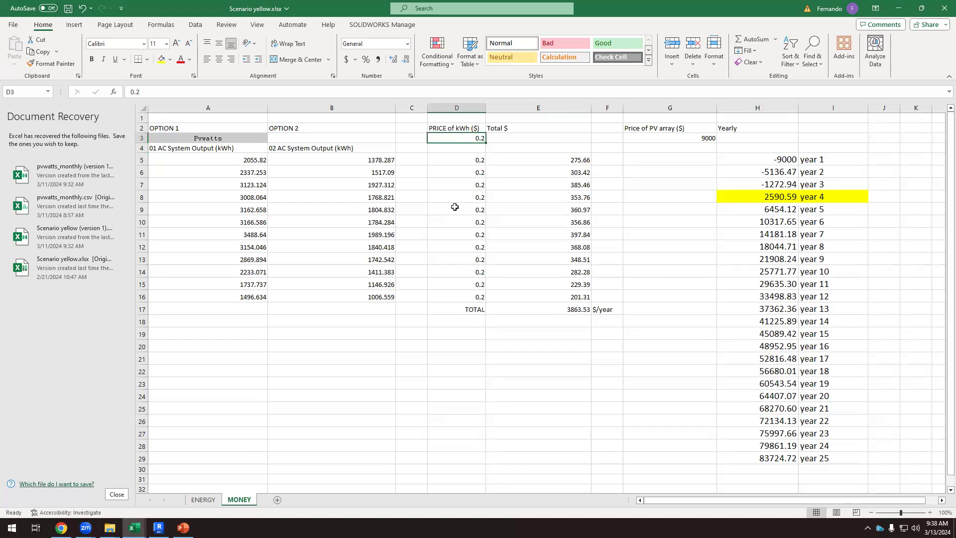
pyautogui.click(472, 161)
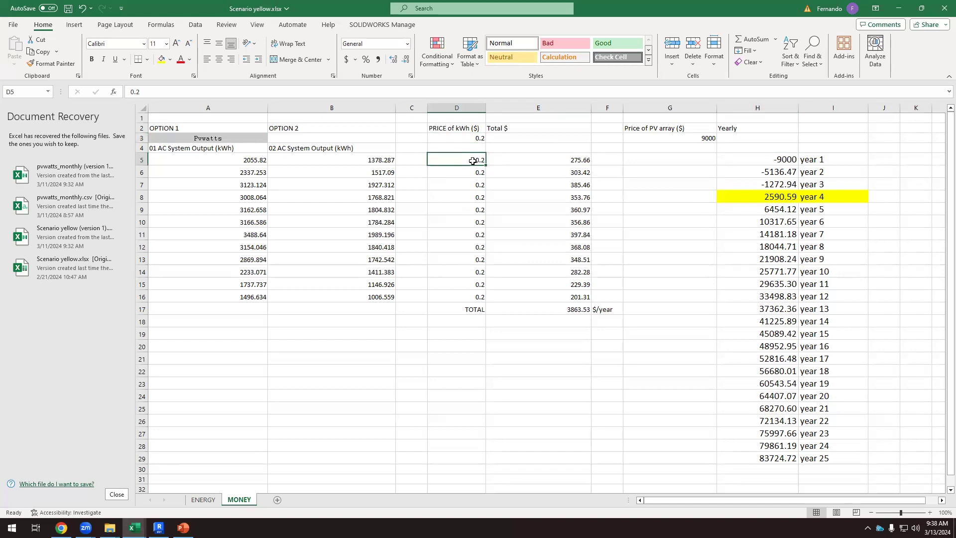
pyautogui.write('0.1')
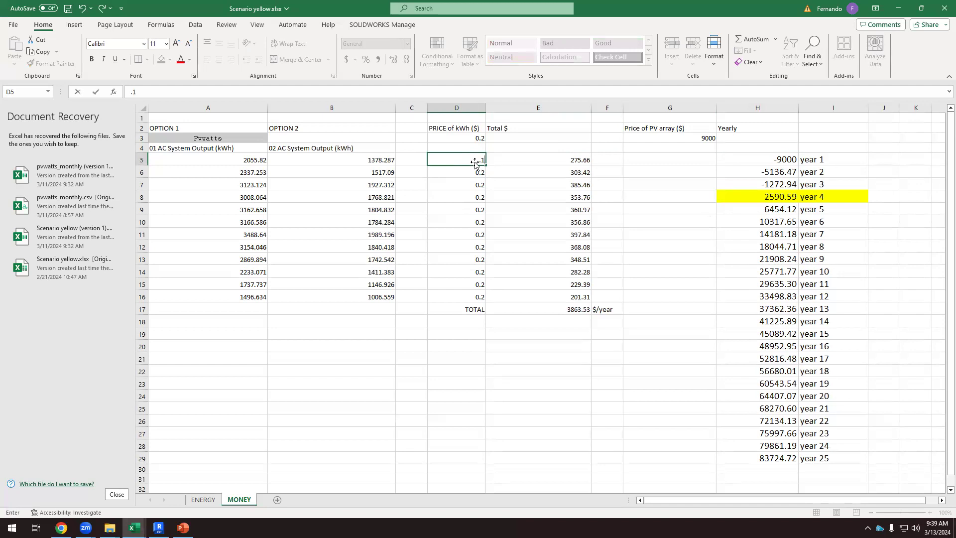
pyautogui.press('Down')
pyautogui.press('Down')
pyautogui.press('Down')
pyautogui.press('Down')
pyautogui.click(476, 161)
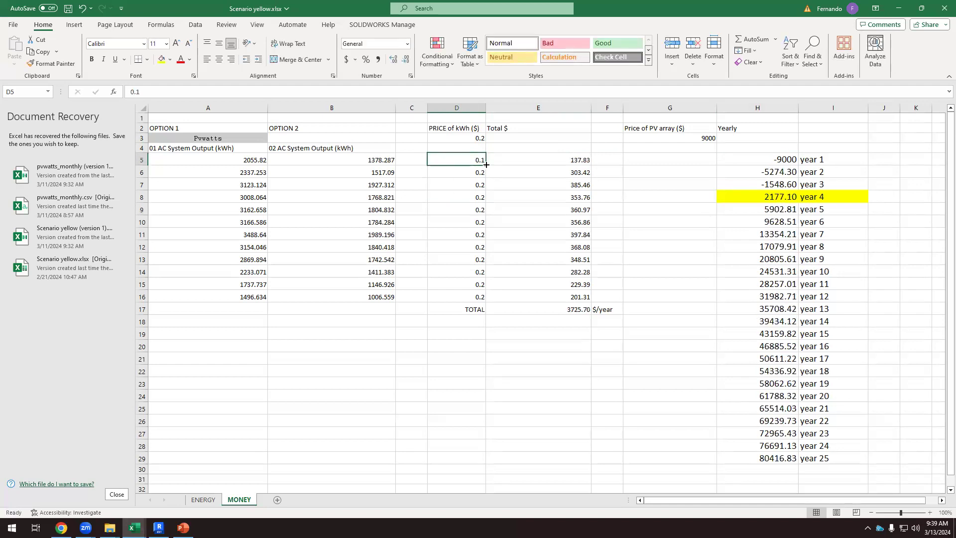
pyautogui.moveTo(486, 164); pyautogui.dragTo(482, 297)
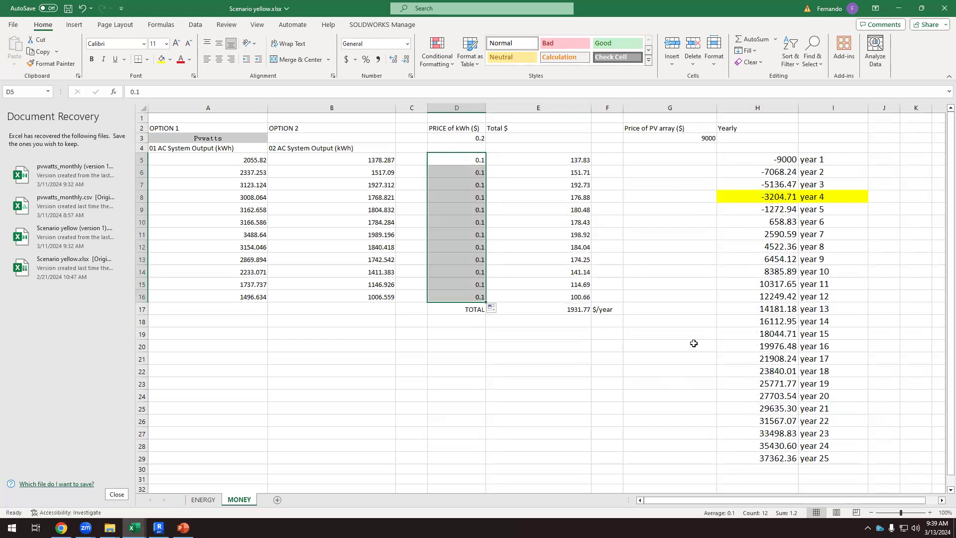
pyautogui.click(759, 458)
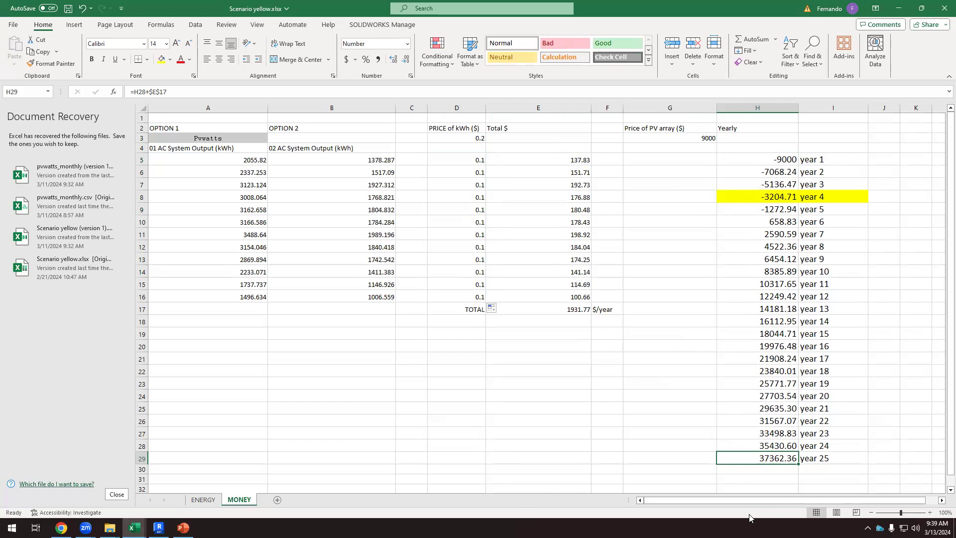
pyautogui.click(780, 160)
pyautogui.click(772, 458)
# Set the kWh price to 0.5 in D5:D16 and check the year 1 and year 25 balances.
pyautogui.click(466, 160)
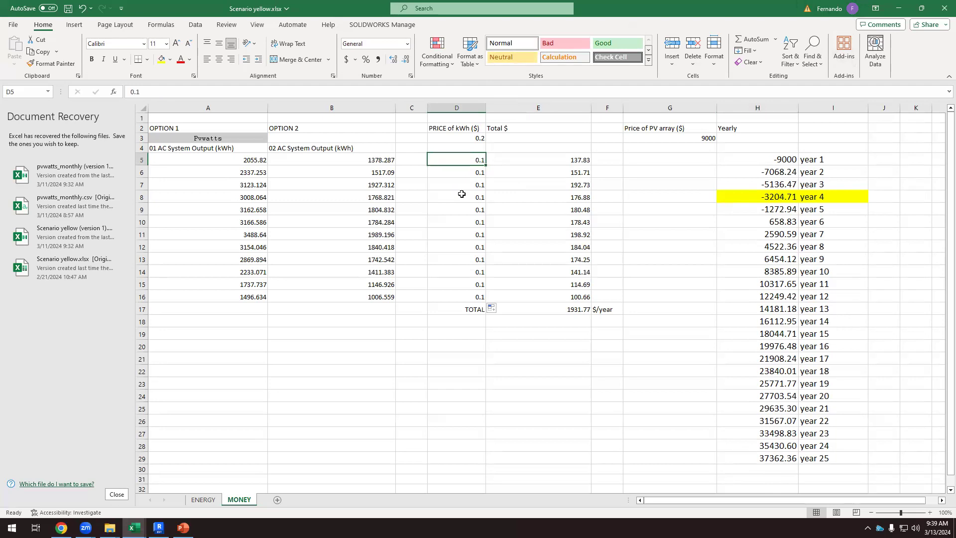
pyautogui.write('.5')
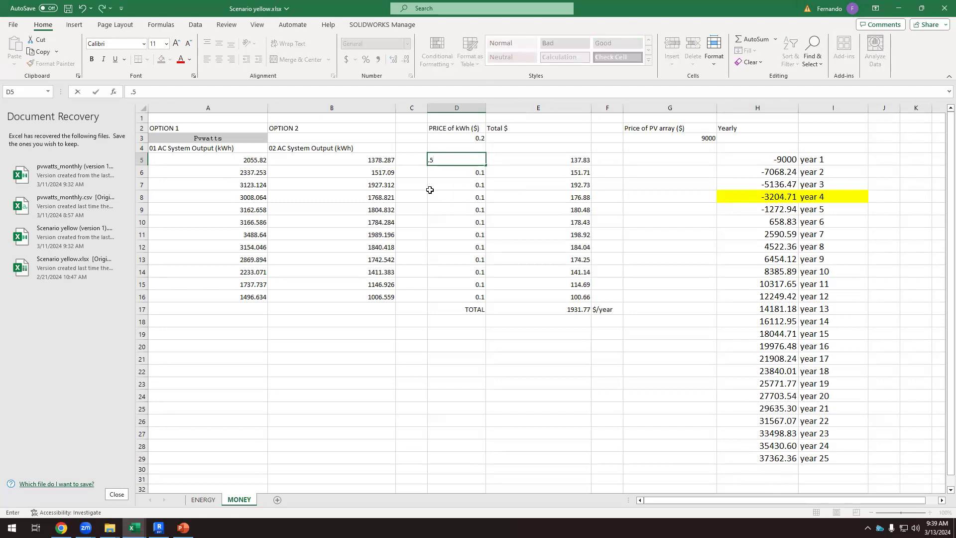
pyautogui.press('Return')
pyautogui.click(469, 158)
pyautogui.moveTo(486, 166); pyautogui.dragTo(487, 298)
pyautogui.click(581, 445)
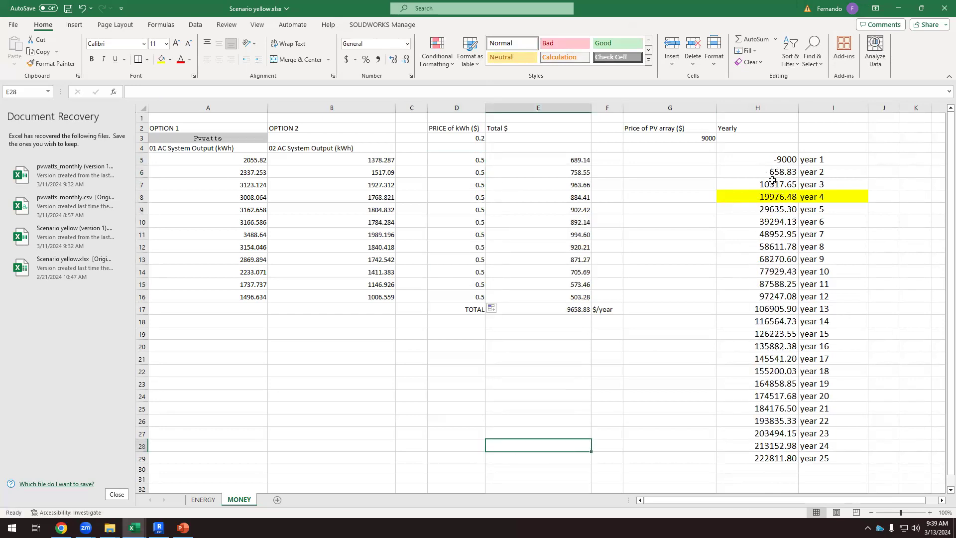
pyautogui.click(795, 160)
pyautogui.click(770, 459)
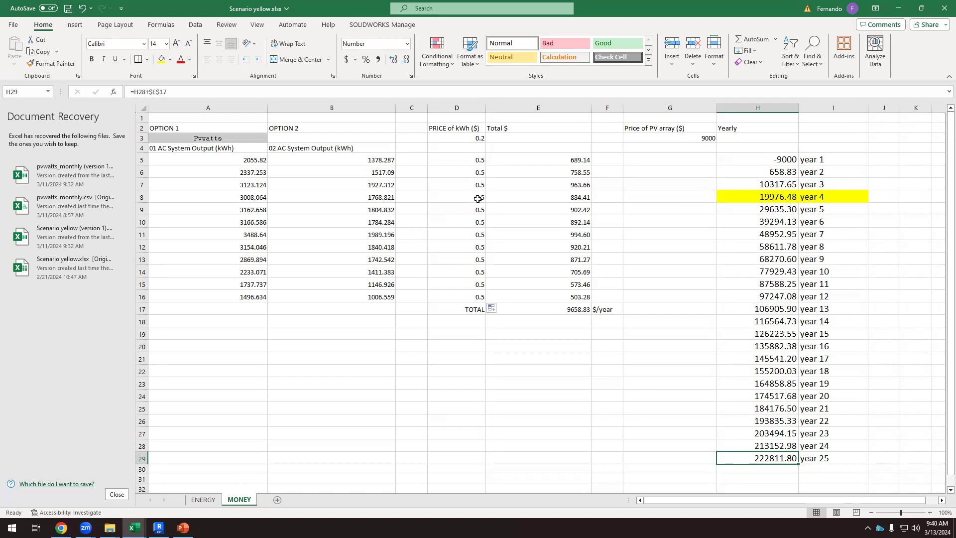
# Return the kWh price in D5:D16 to 0.1 and review the yearly balances in H5:H29.
pyautogui.moveTo(470, 160); pyautogui.dragTo(471, 296)
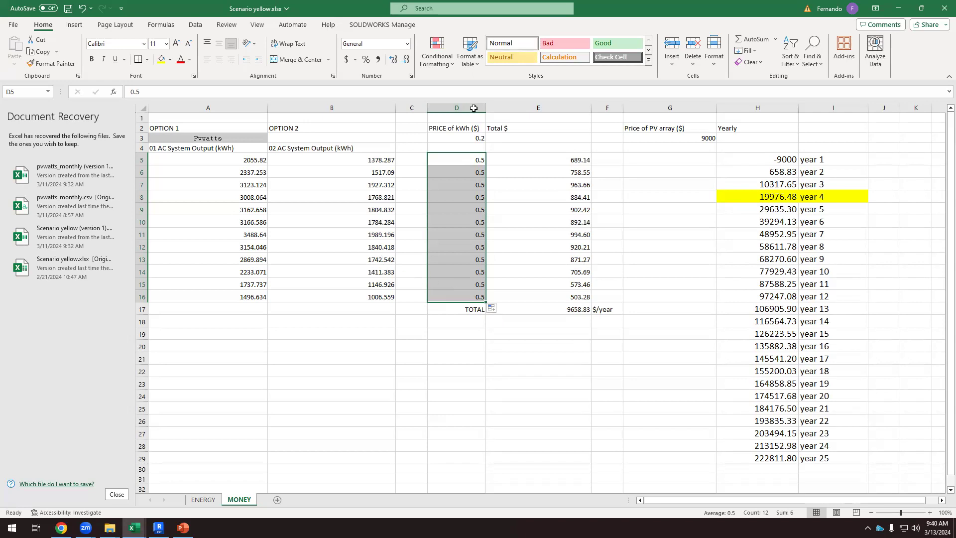
pyautogui.click(463, 159)
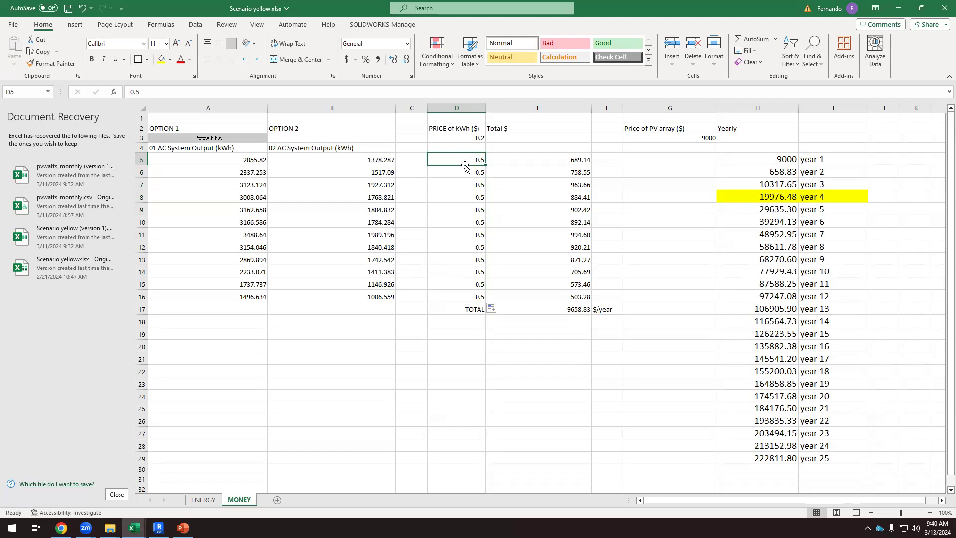
pyautogui.write('.1')
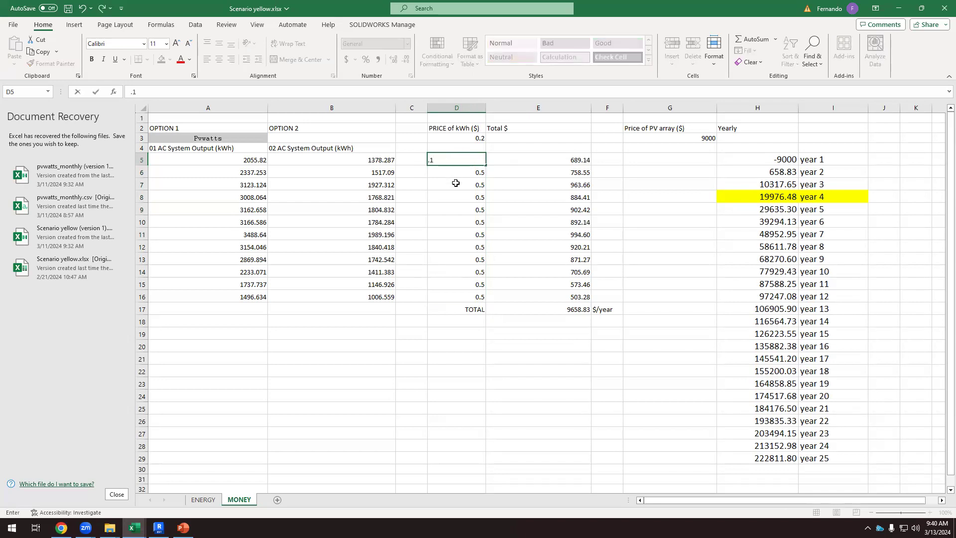
pyautogui.click(455, 184)
pyautogui.click(466, 160)
pyautogui.moveTo(486, 164); pyautogui.dragTo(485, 298)
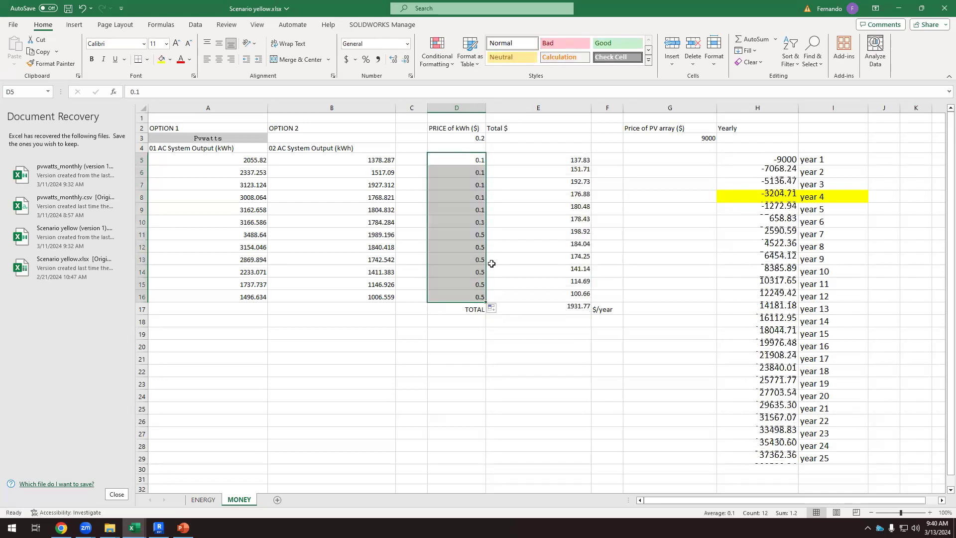
pyautogui.click(513, 174)
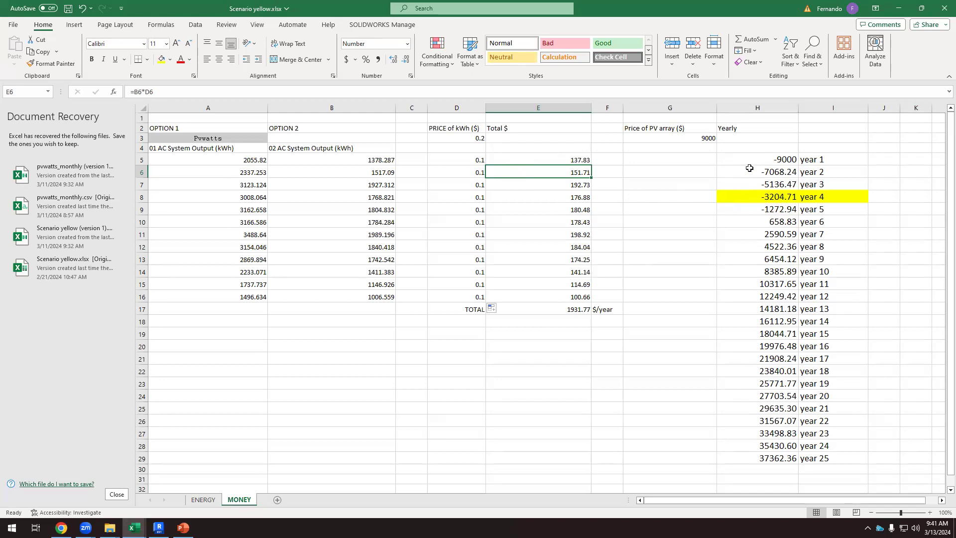
pyautogui.moveTo(759, 158); pyautogui.dragTo(759, 457)
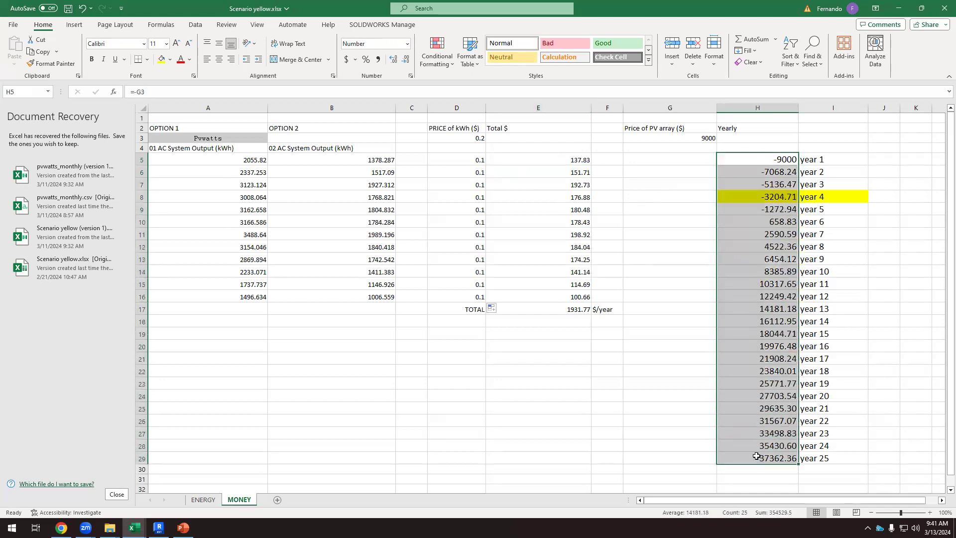
pyautogui.click(651, 199)
# Check the PV array price cell G3, then switch to Chrome and look through the Alibaba listings for "pv array 20kW".
pyautogui.click(686, 140)
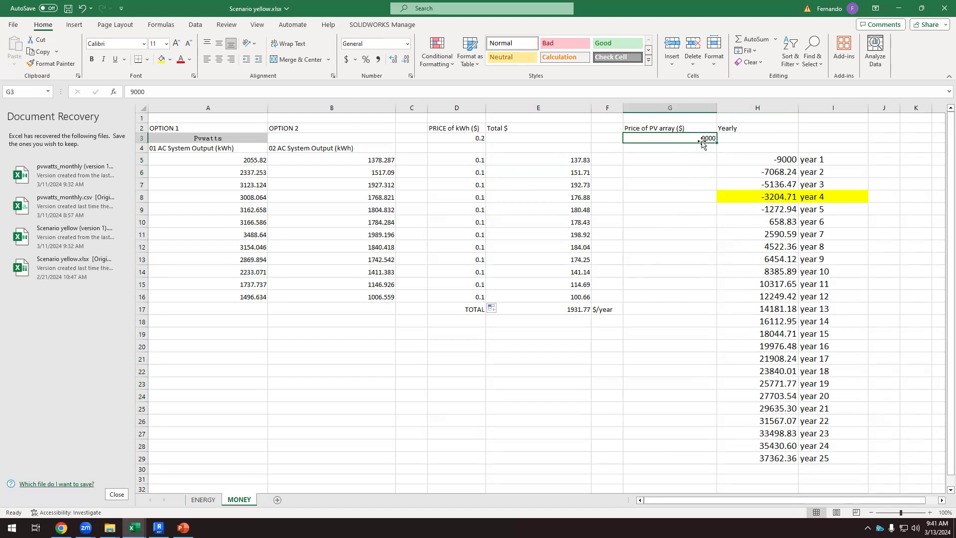
pyautogui.click(61, 528)
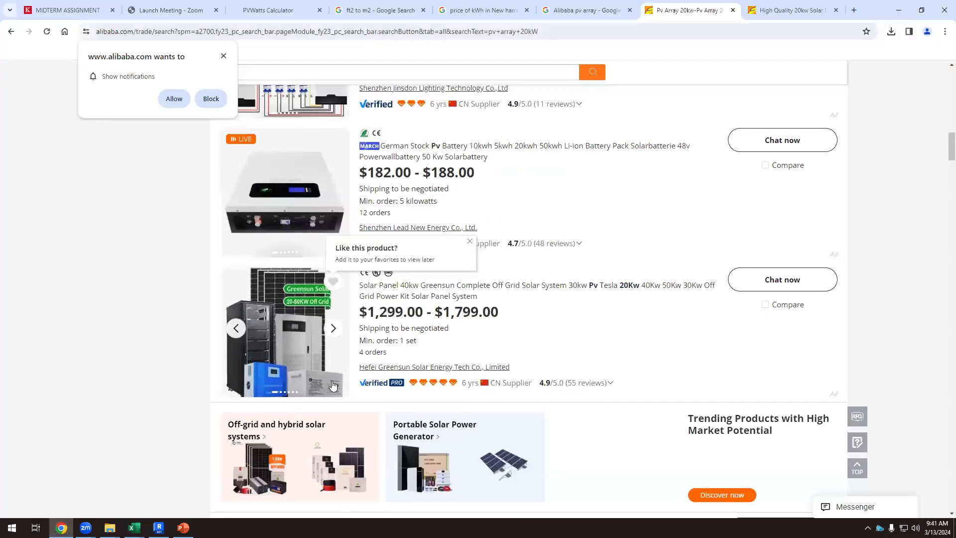
pyautogui.scroll(1, 334, 385)
pyautogui.scroll(-7, 336, 387)
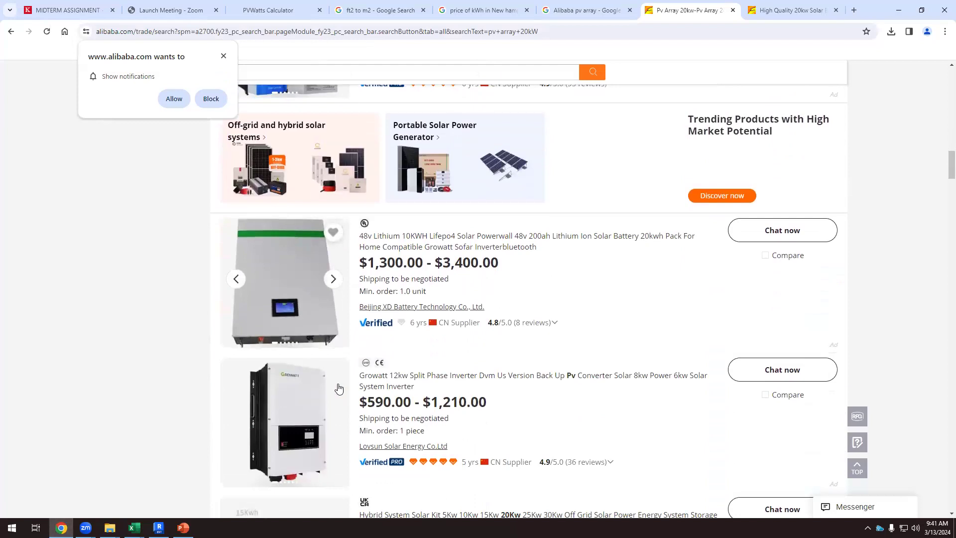
pyautogui.scroll(-13, 338, 388)
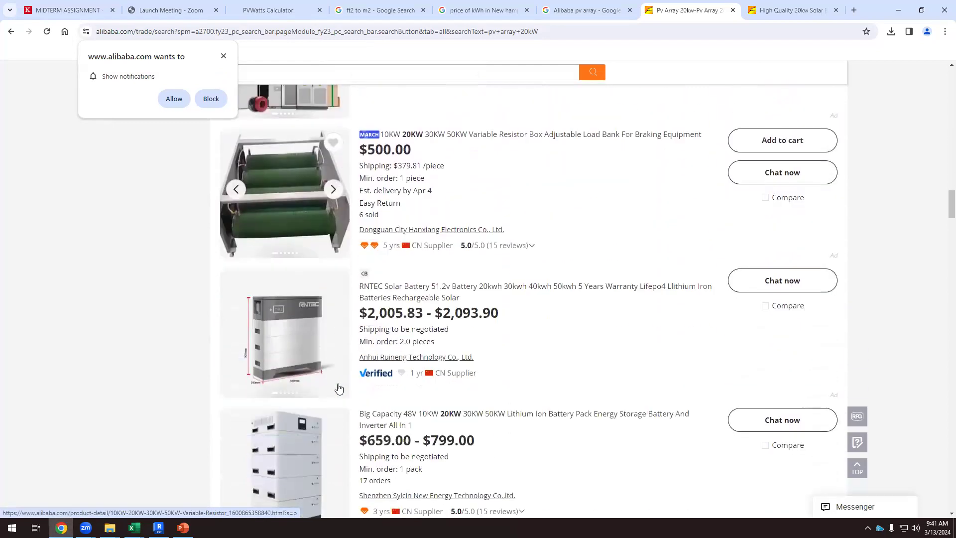
pyautogui.scroll(-2, 339, 388)
pyautogui.scroll(7, 869, 274)
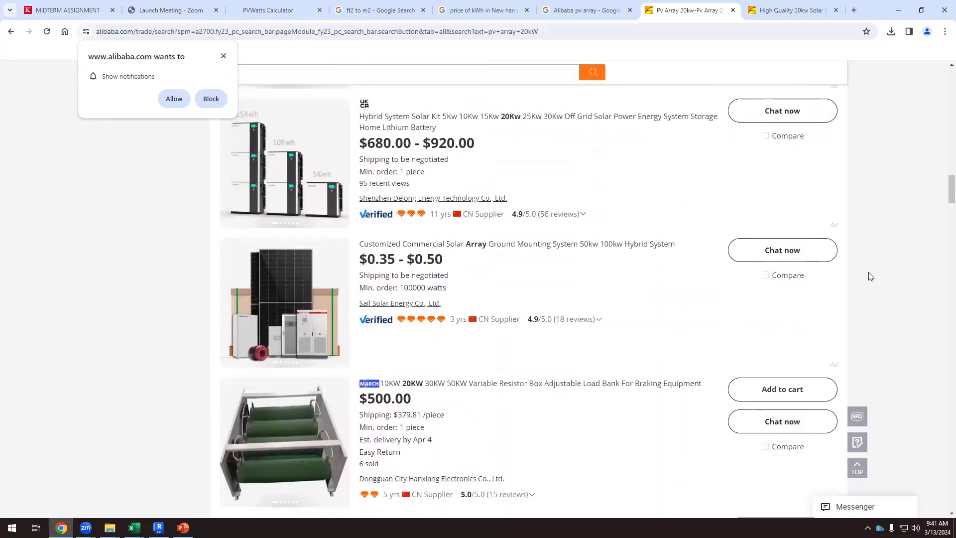
pyautogui.moveTo(952, 189); pyautogui.dragTo(952, 70)
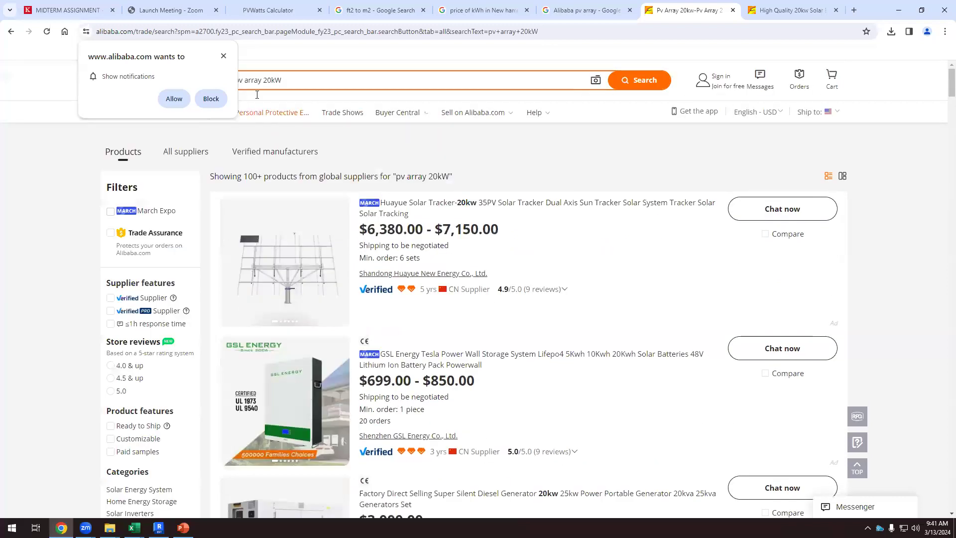
# Search Google in a new tab for "pv array price in new hampshire".
pyautogui.click(855, 12)
pyautogui.write('pv')
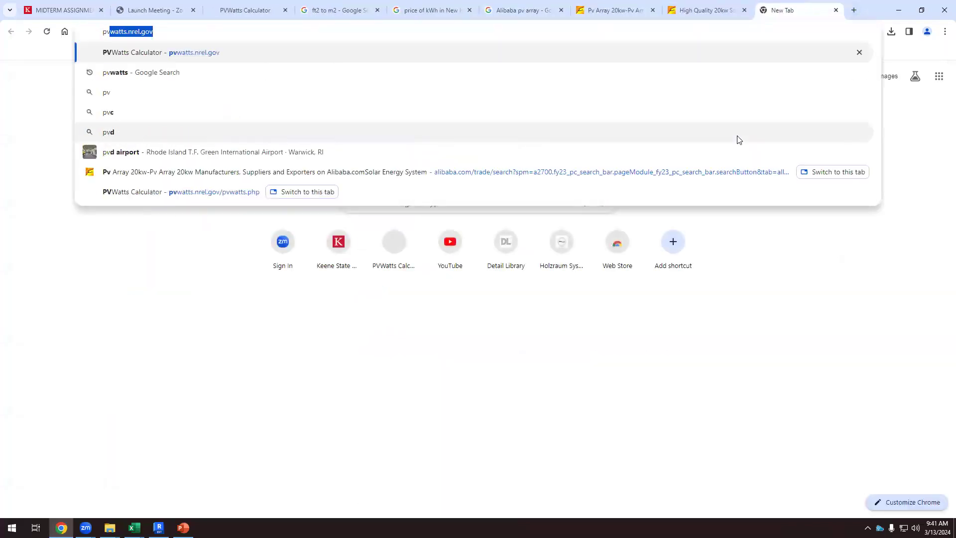
pyautogui.write(' array price in n')
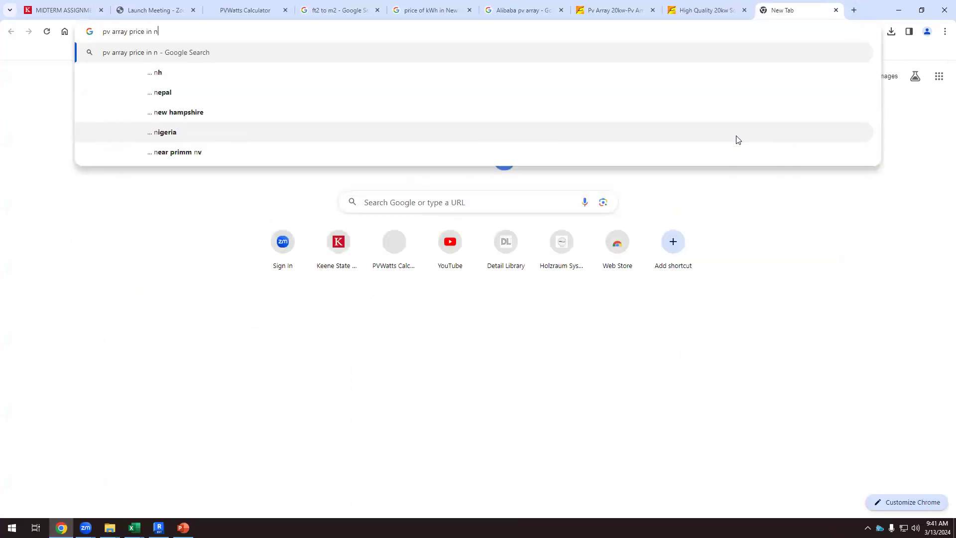
pyautogui.write('ew hampshire')
pyautogui.press('Return')
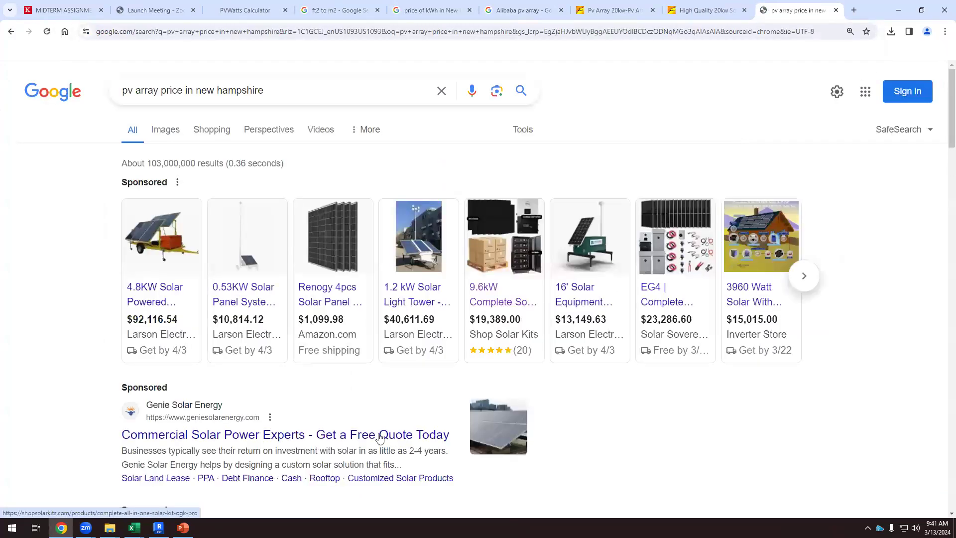
# Read the featured answer on average solar panel system cost in New Hampshire, highlighting its date and the installed price for a 5 kW system.
pyautogui.scroll(-5, 256, 286)
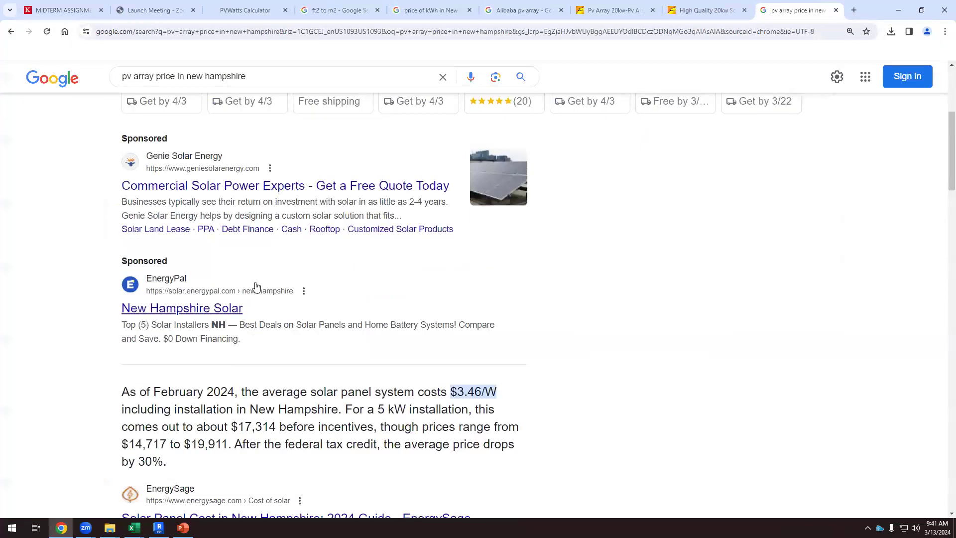
pyautogui.scroll(-1, 247, 377)
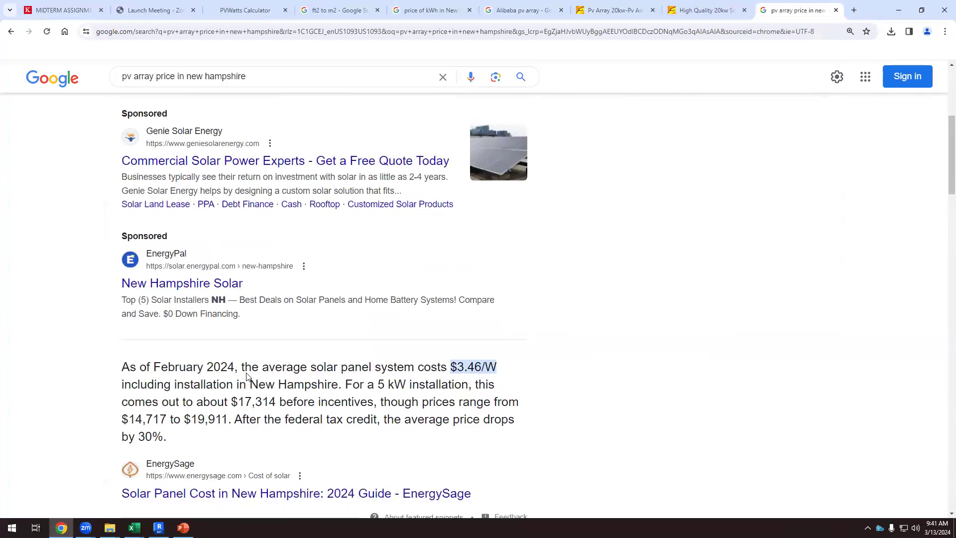
pyautogui.scroll(-3, 247, 377)
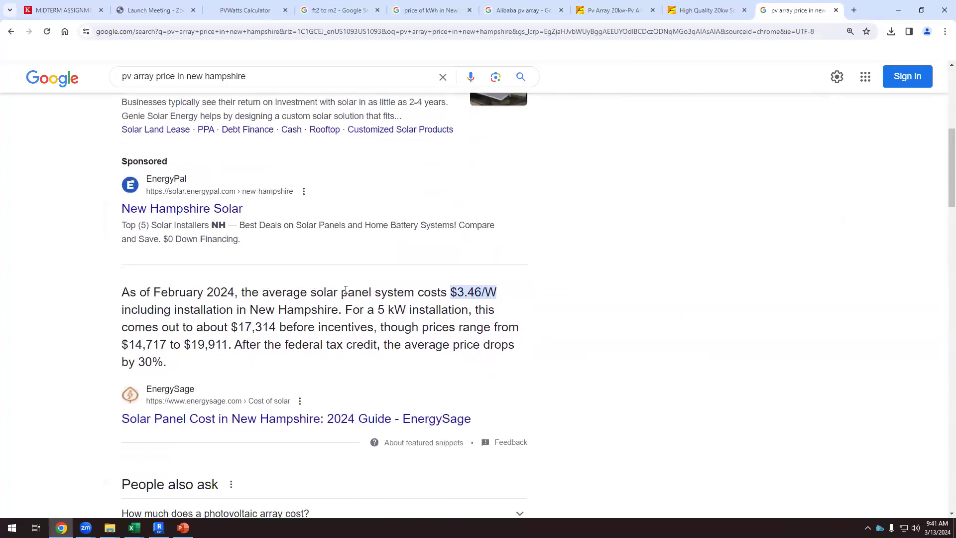
pyautogui.moveTo(122, 292); pyautogui.dragTo(235, 292)
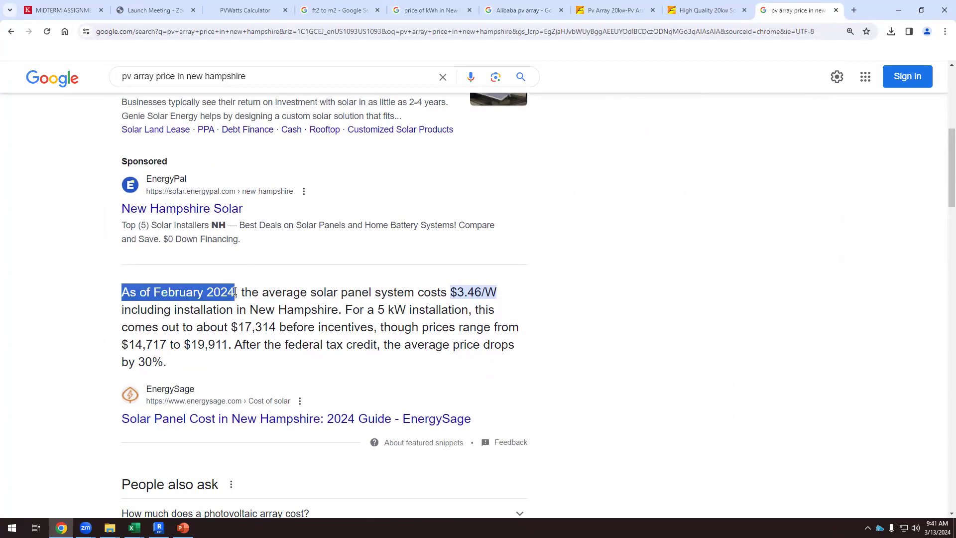
pyautogui.moveTo(244, 292); pyautogui.dragTo(277, 327)
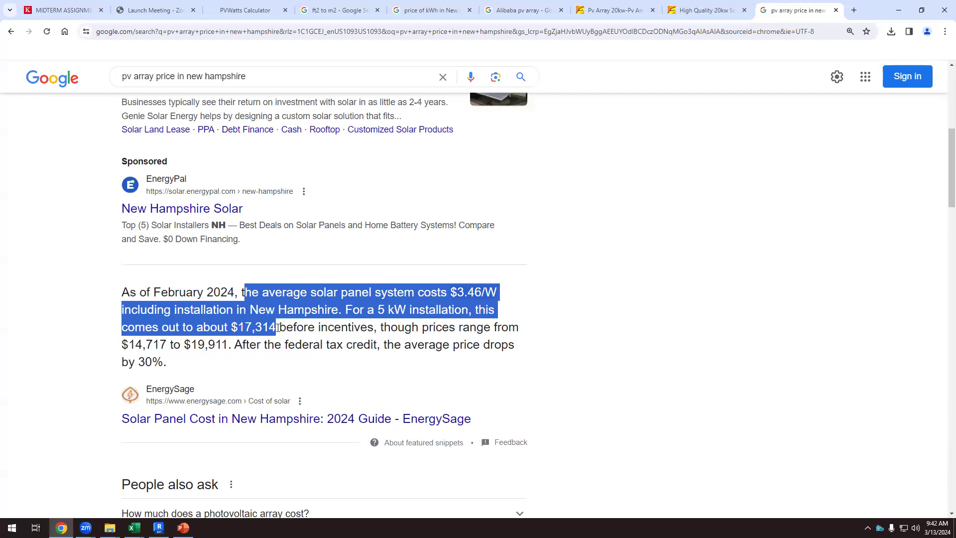
# Read the rest of the New Hampshire solar cost answer and highlight the average installed price per watt.
pyautogui.moveTo(277, 327); pyautogui.dragTo(377, 348)
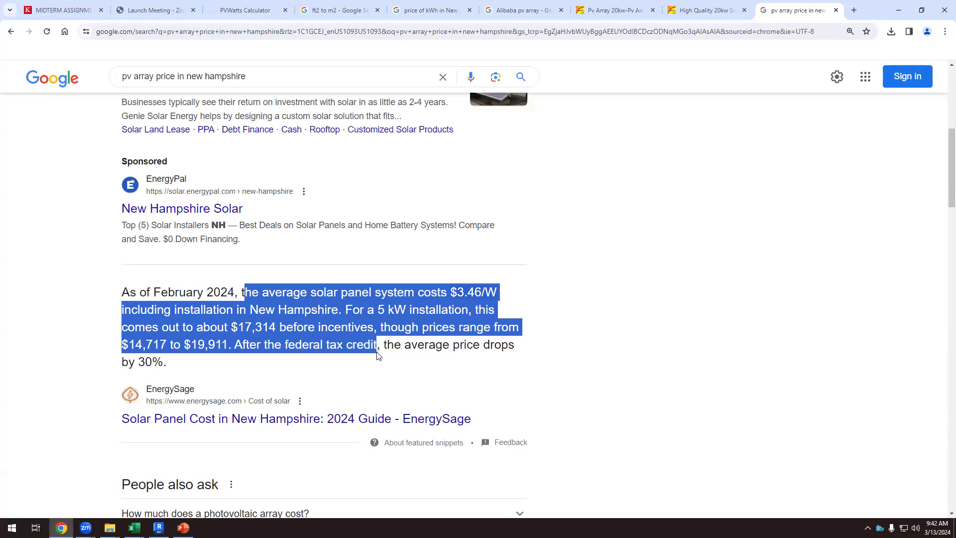
pyautogui.click(646, 332)
pyautogui.moveTo(452, 292); pyautogui.dragTo(502, 295)
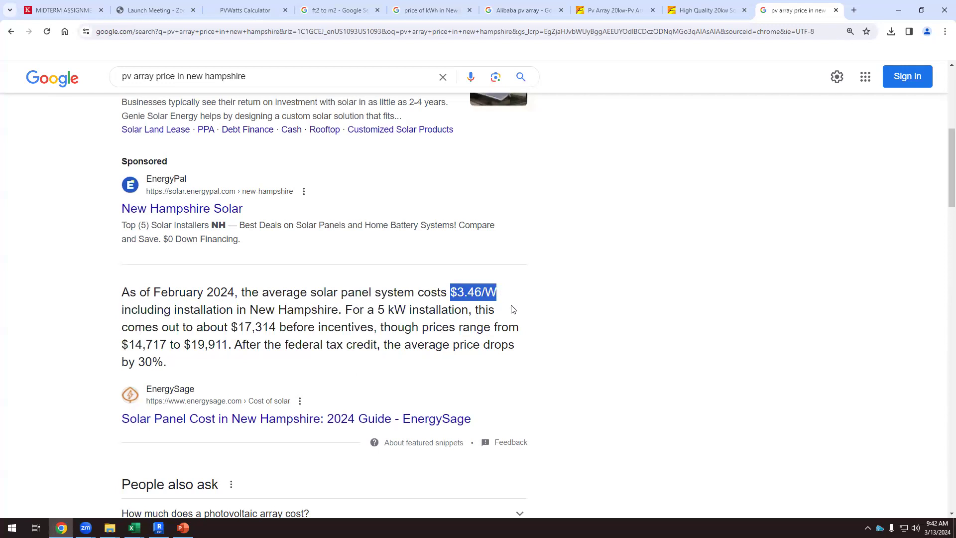
# Switch to the Scenario yellow.xlsx workbook in Excel and change the header in G2 to "Price of PV array ($)/W".
pyautogui.click(134, 528)
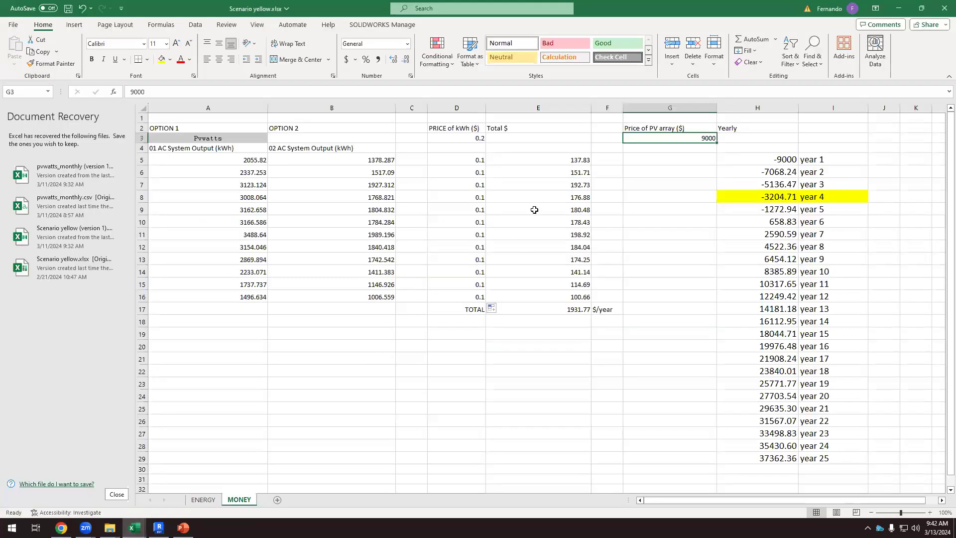
pyautogui.click(92, 495)
pyautogui.click(683, 129)
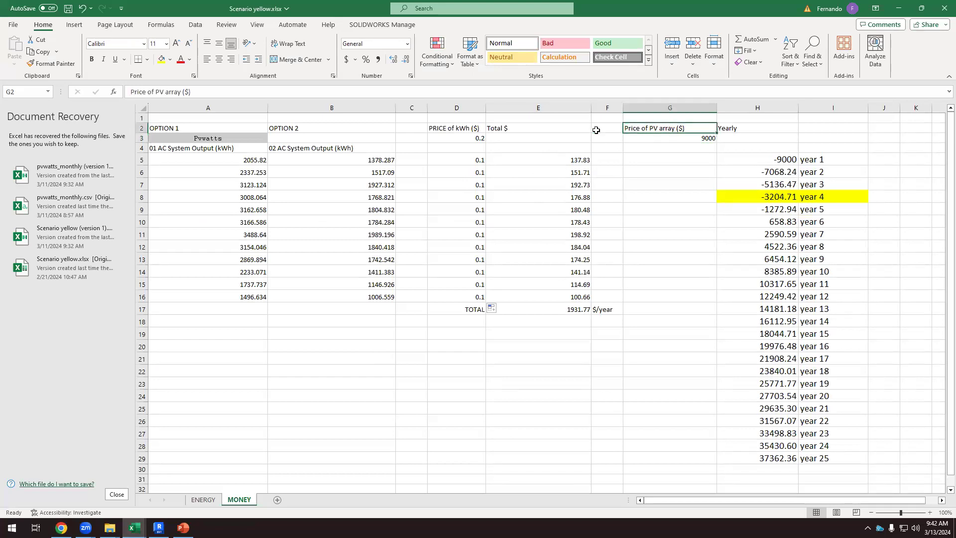
pyautogui.click(203, 91)
pyautogui.write('/W')
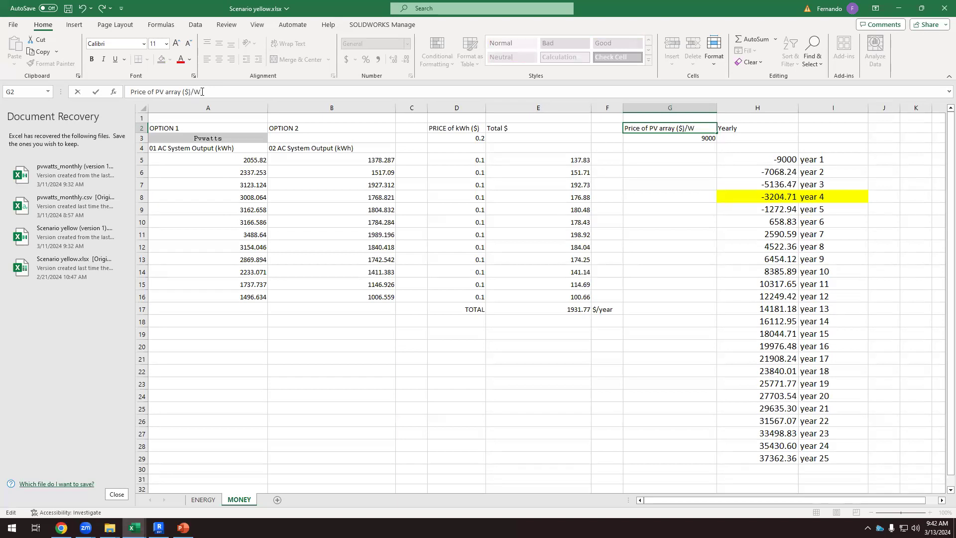
# Set the PV array price per watt in G3 to 3.5, rechecking the price quoted in the Chrome search result.
pyautogui.click(676, 137)
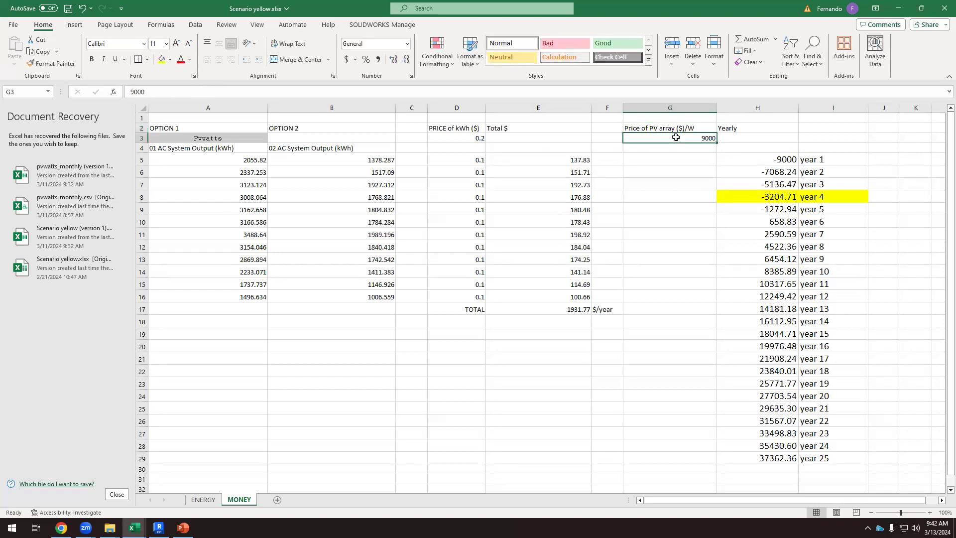
pyautogui.write('3.')
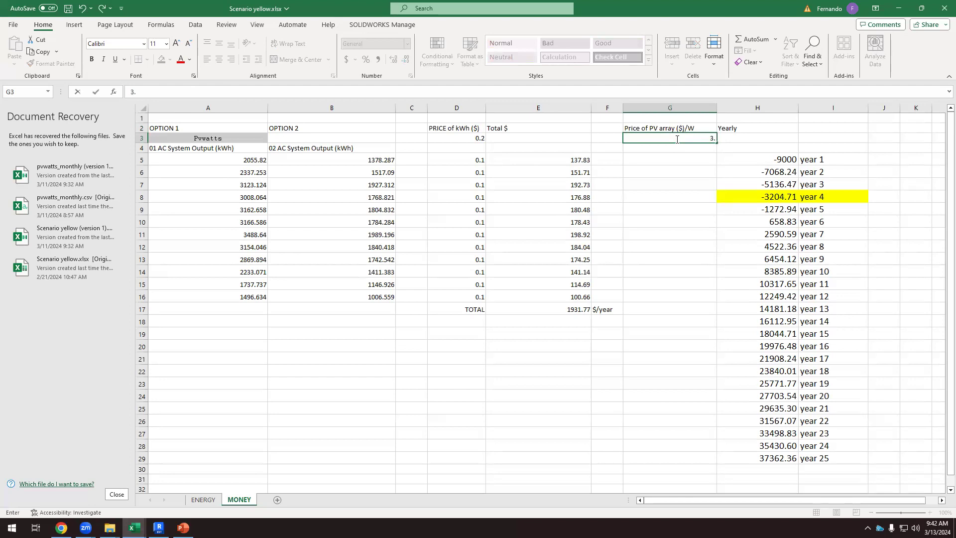
pyautogui.click(60, 525)
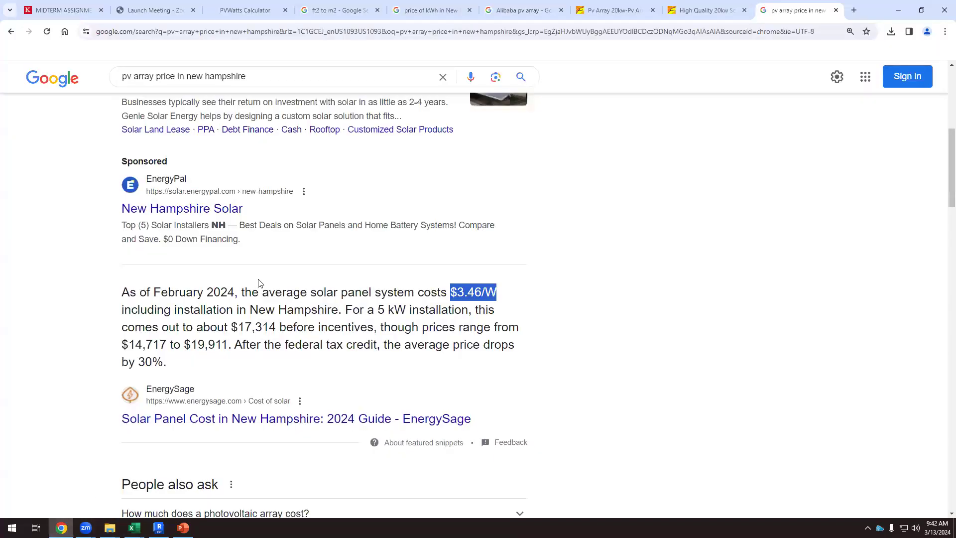
pyautogui.click(134, 528)
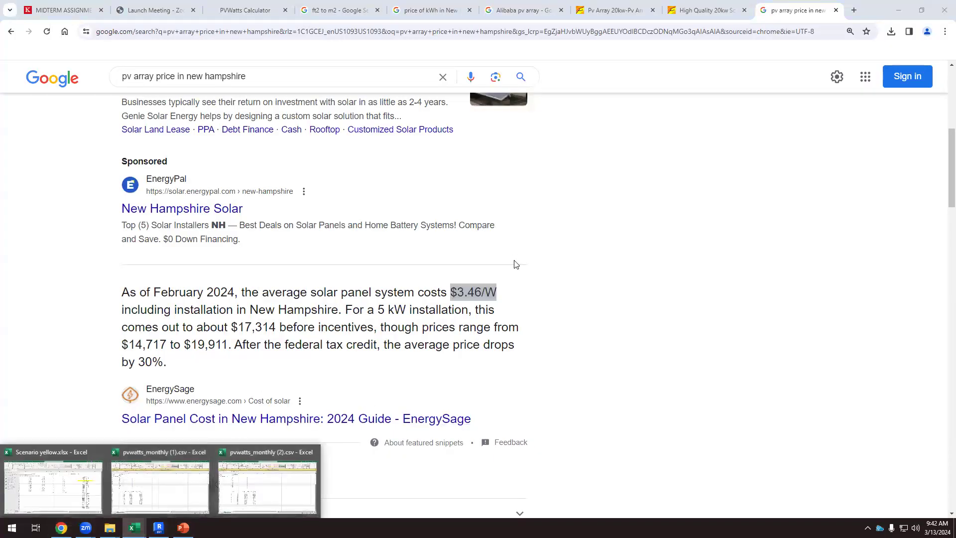
pyautogui.click(96, 476)
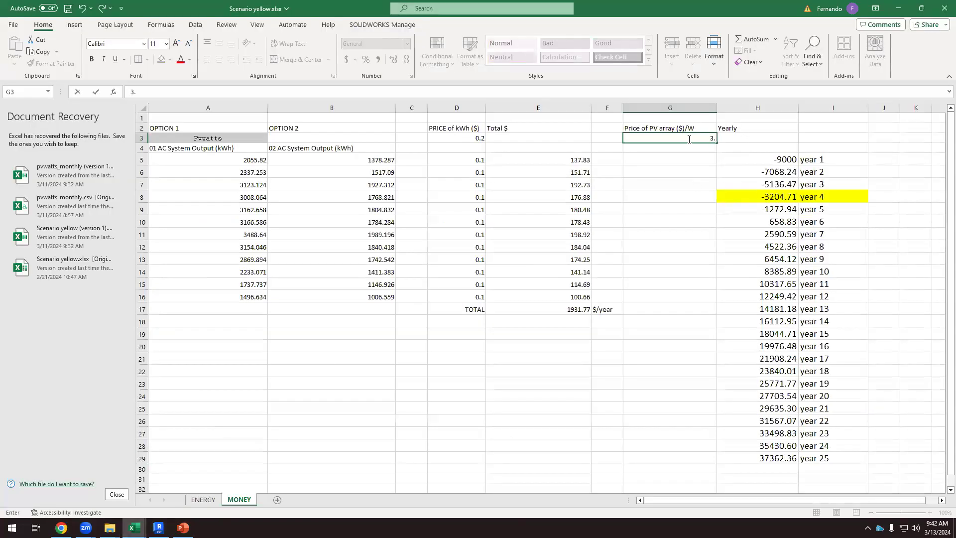
pyautogui.write('5')
pyautogui.click(686, 185)
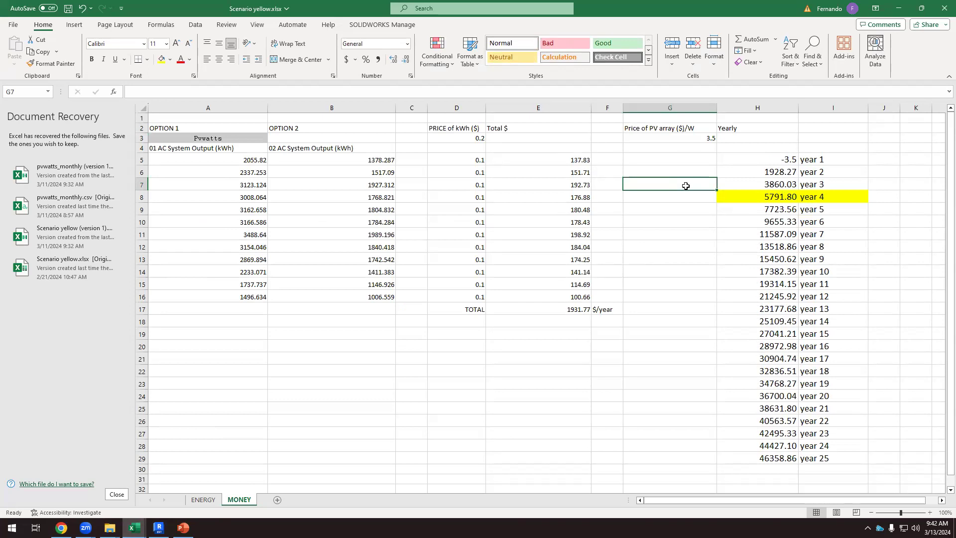
# Check the PV price cell G3 and inspect the Total $ formula in E5, leaving it as is.
pyautogui.click(677, 139)
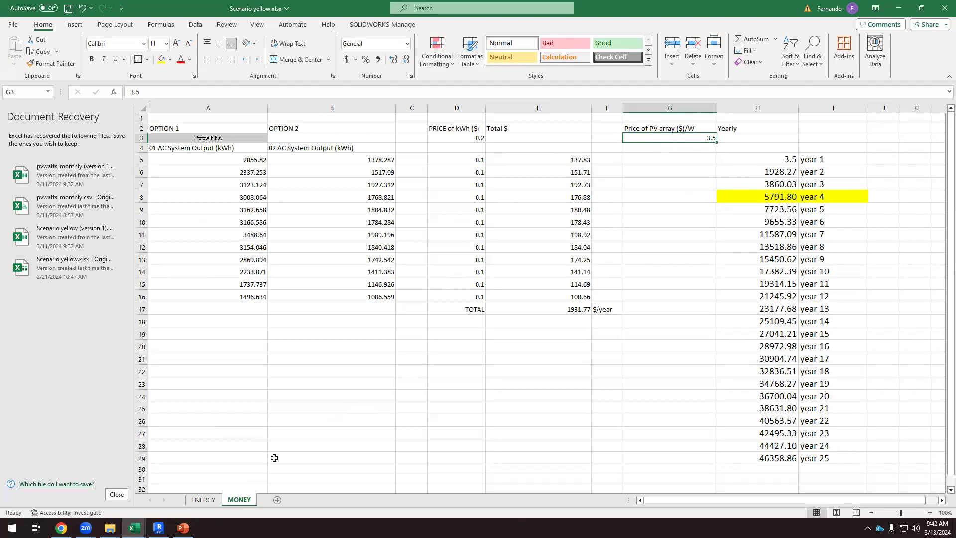
pyautogui.click(572, 161)
pyautogui.doubleClick(563, 160)
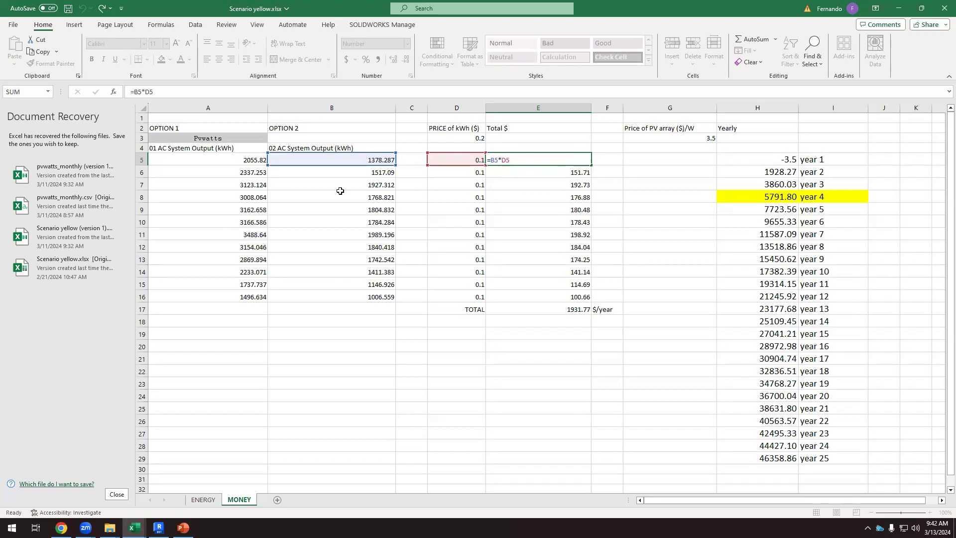
pyautogui.press('Escape')
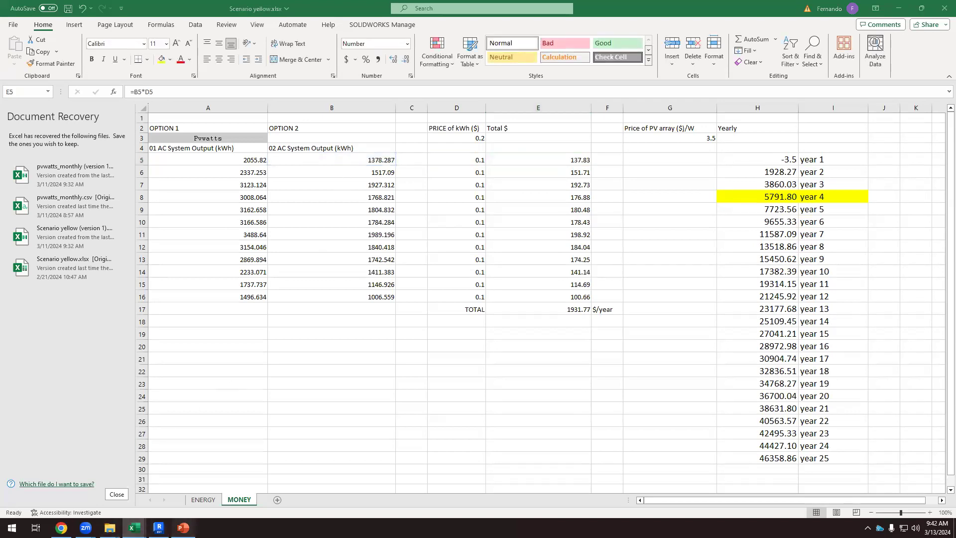
# Switch to the PowerPoint presentation and look up the DC system size for Option 02 on slide 4.
pyautogui.click(183, 527)
pyautogui.click(93, 291)
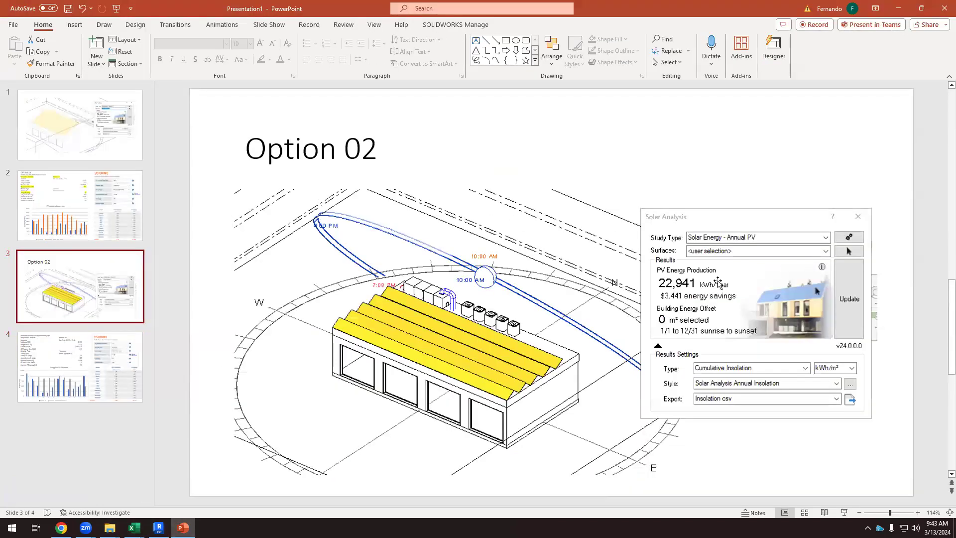
pyautogui.press('Down')
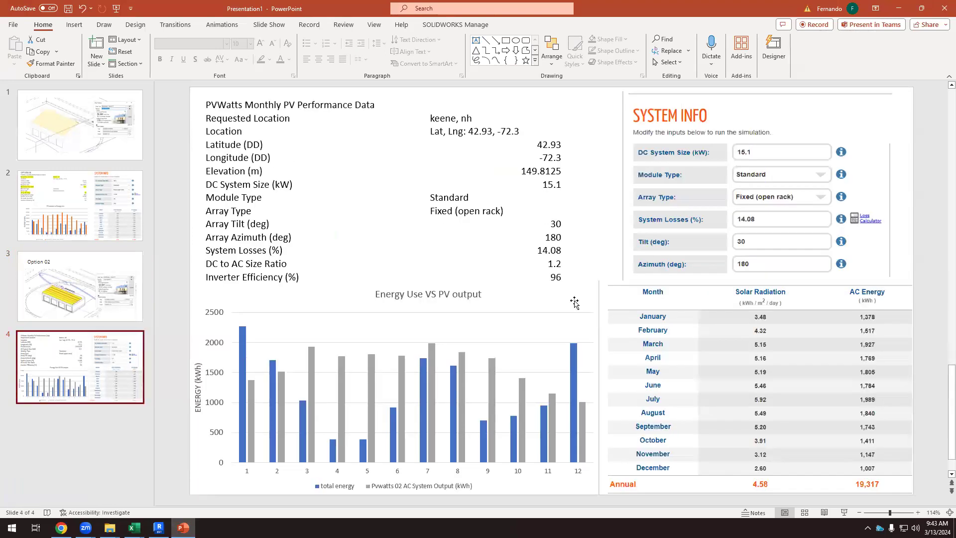
pyautogui.click(754, 152)
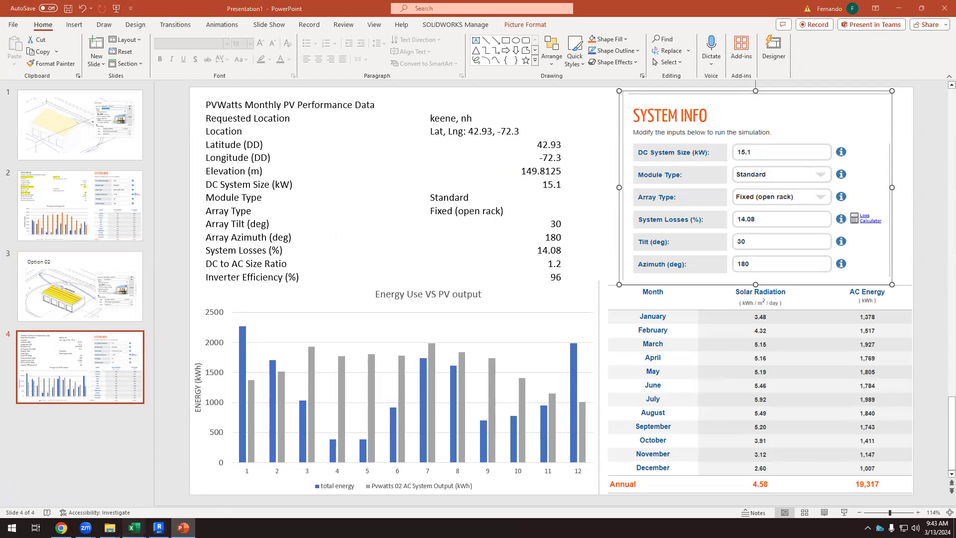
# Return to the Scenario yellow workbook in Excel and enter the system size of 15000 W in G4.
pyautogui.moveTo(134, 528)
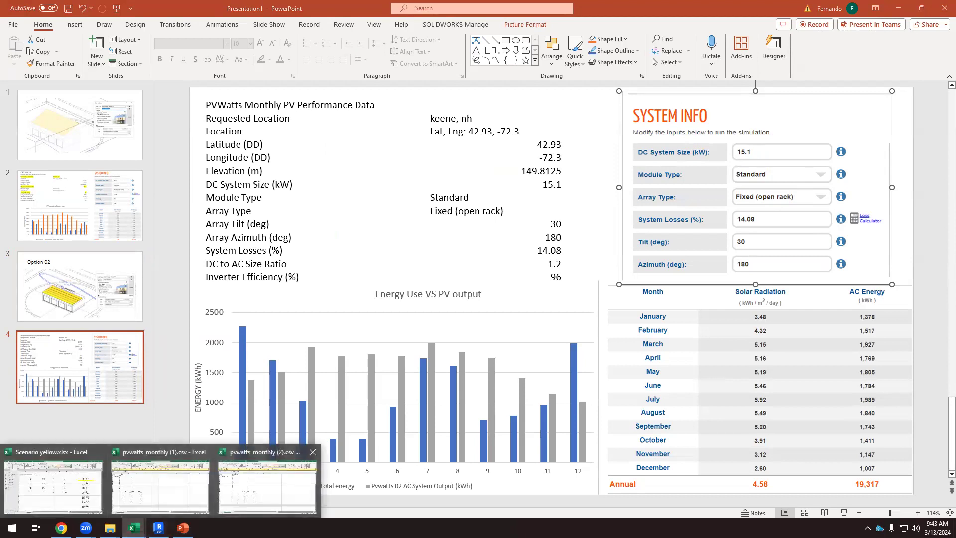
pyautogui.click(79, 493)
pyautogui.click(679, 148)
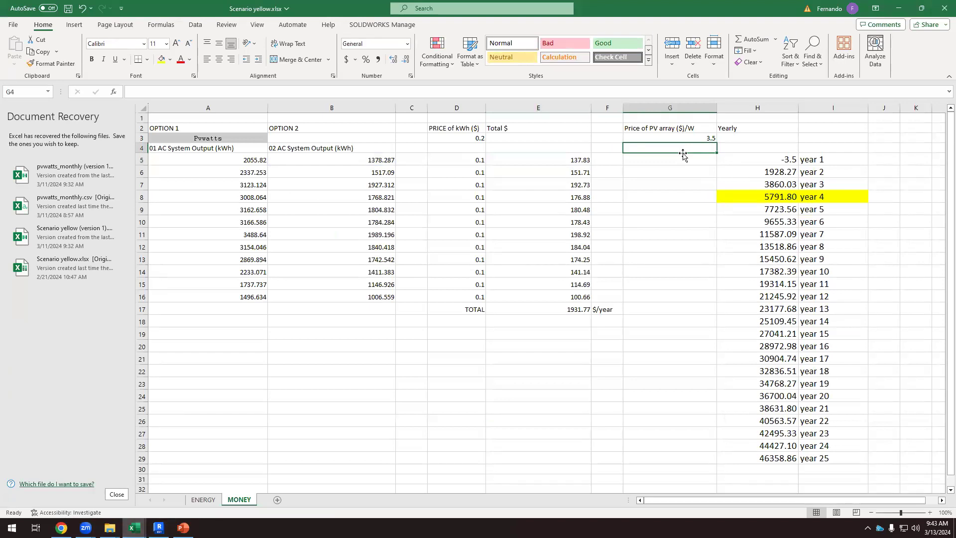
pyautogui.write('15000')
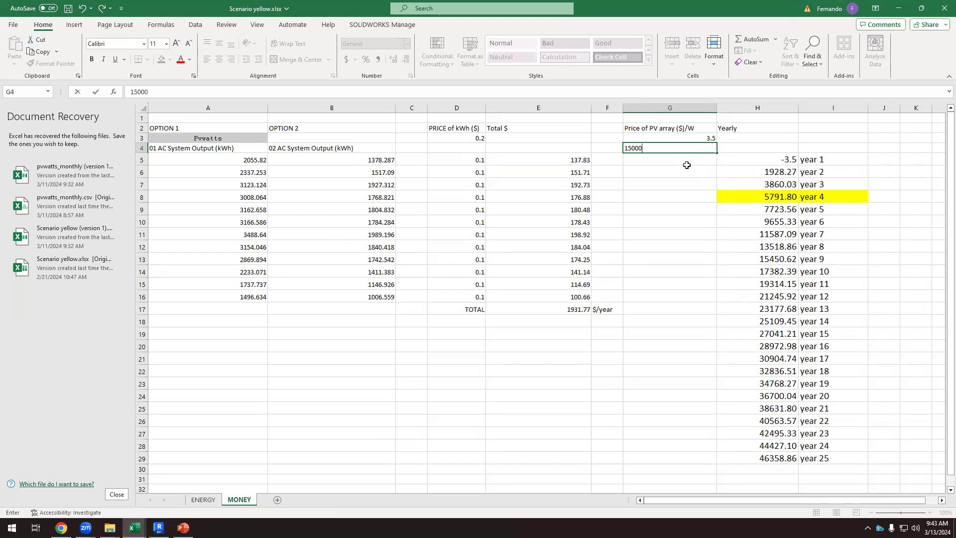
pyautogui.click(690, 174)
pyautogui.click(700, 148)
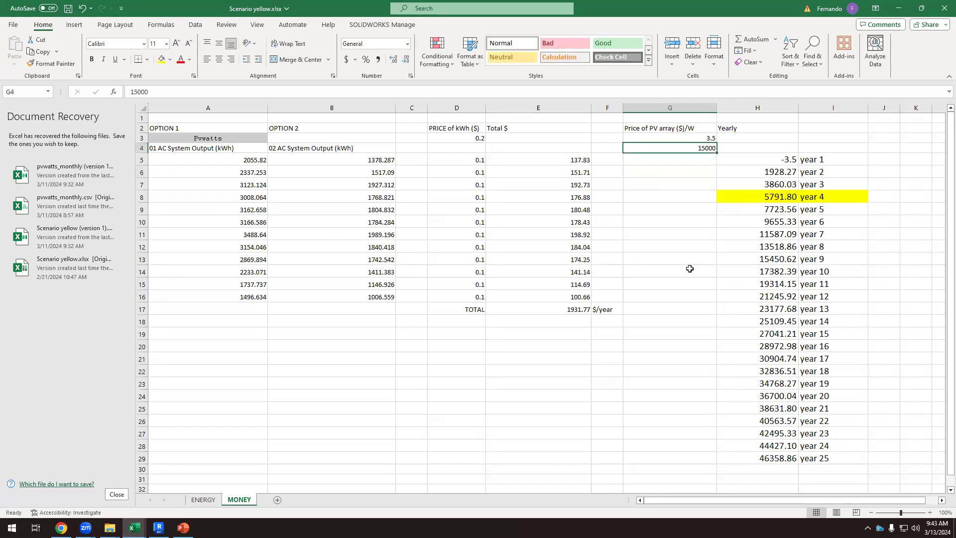
# Calculate the total PV array price in G5 with the formula =G3*G4.
pyautogui.click(682, 158)
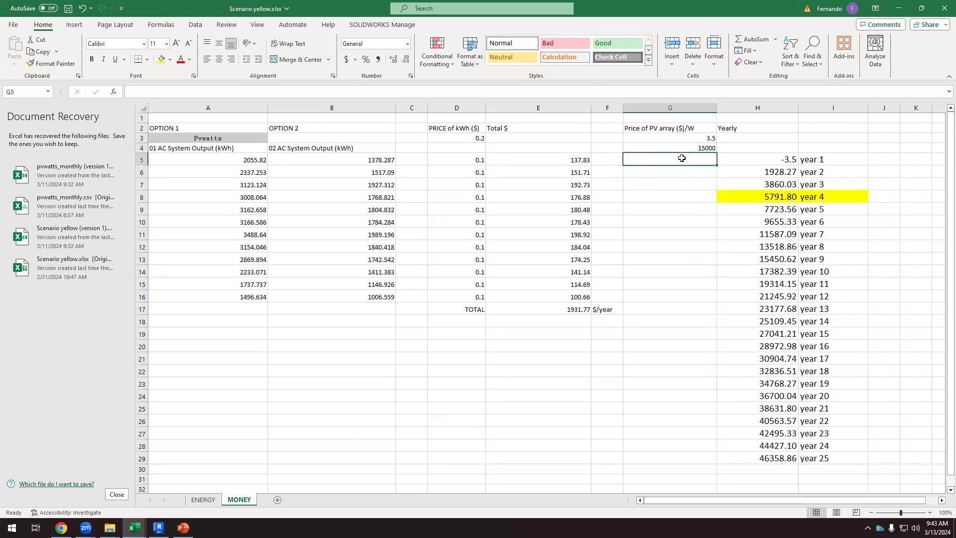
pyautogui.click(150, 92)
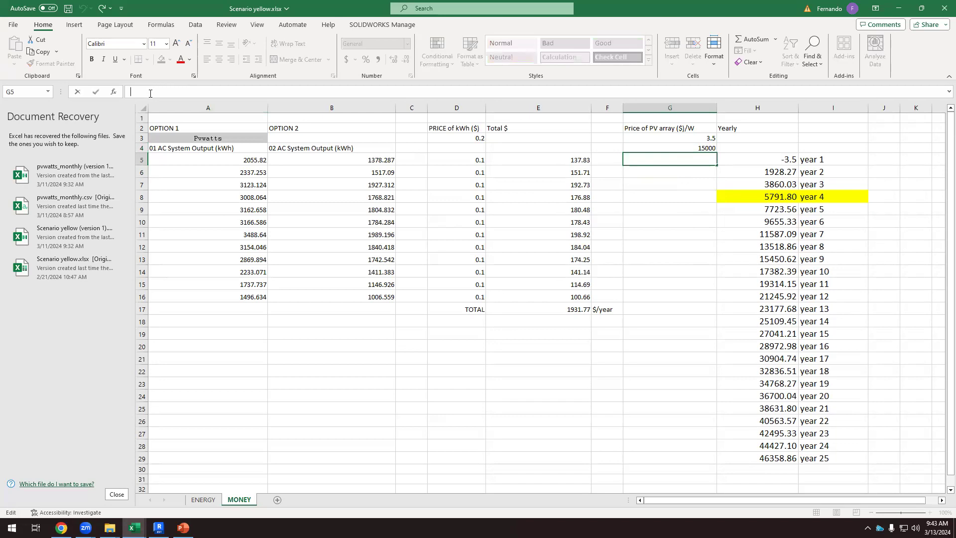
pyautogui.write('=')
pyautogui.click(700, 138)
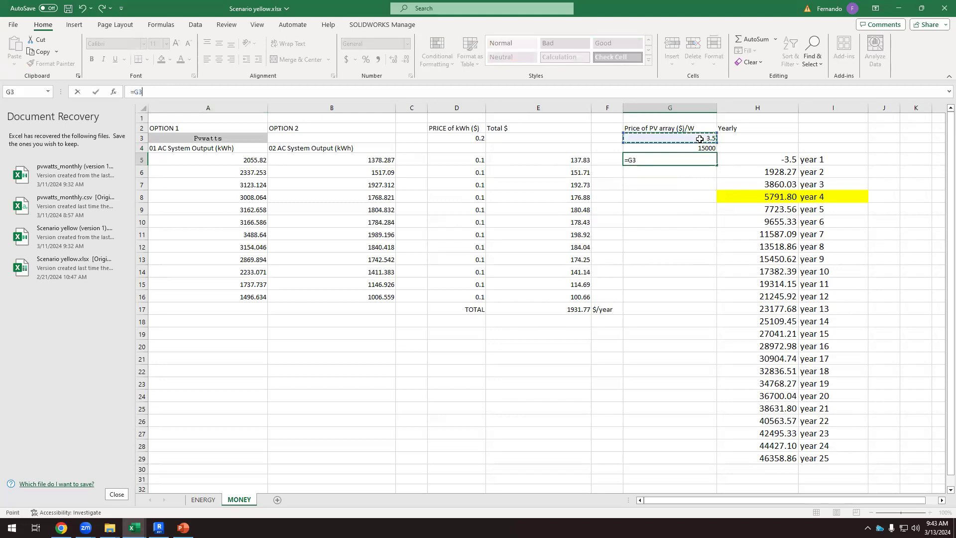
pyautogui.write('*')
pyautogui.click(698, 147)
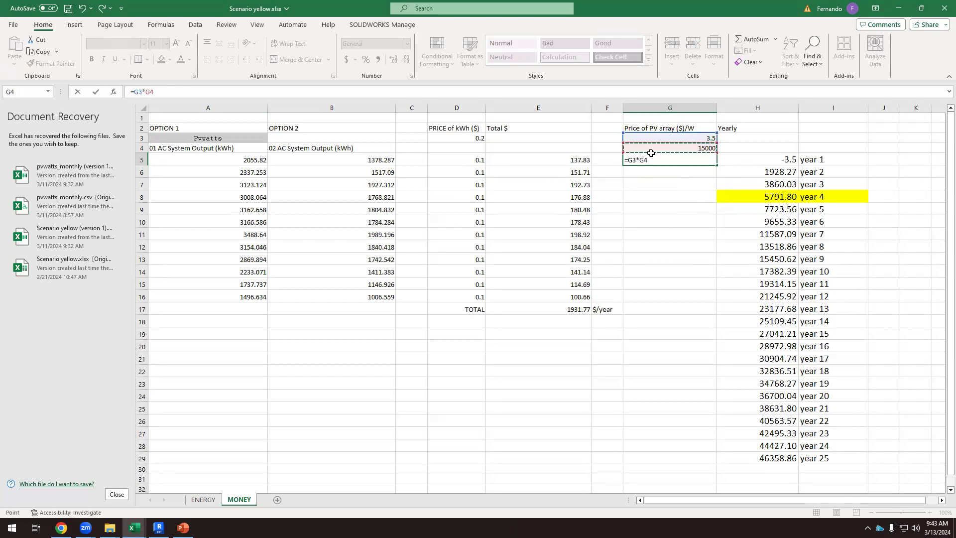
pyautogui.press('Return')
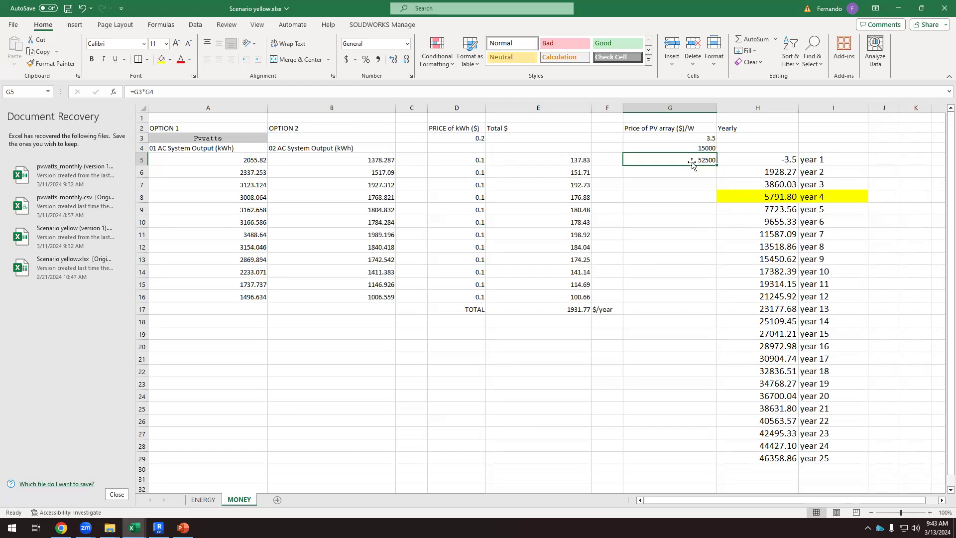
pyautogui.click(685, 218)
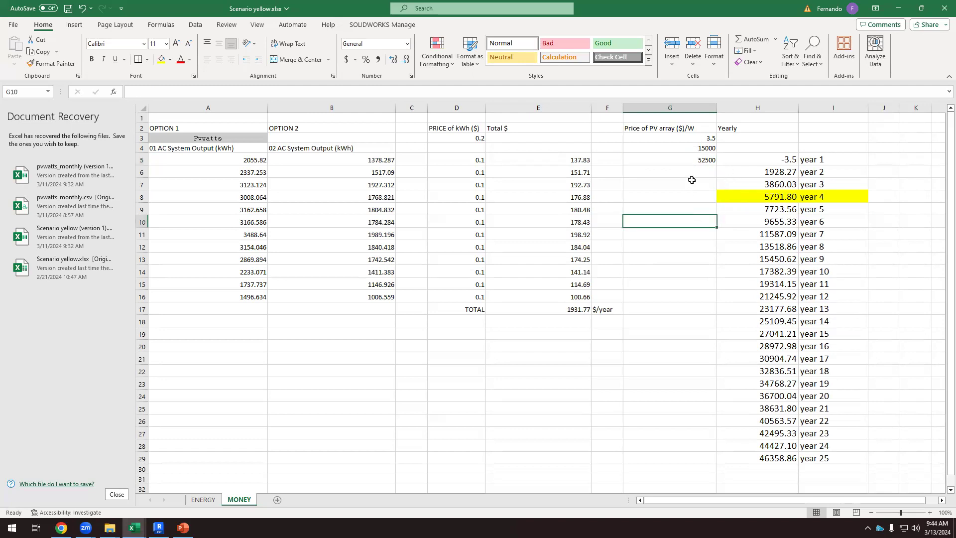
# Change the year 1 balance formula in H5 to =-G5 so it uses the total array price.
pyautogui.click(787, 160)
pyautogui.doubleClick(787, 160)
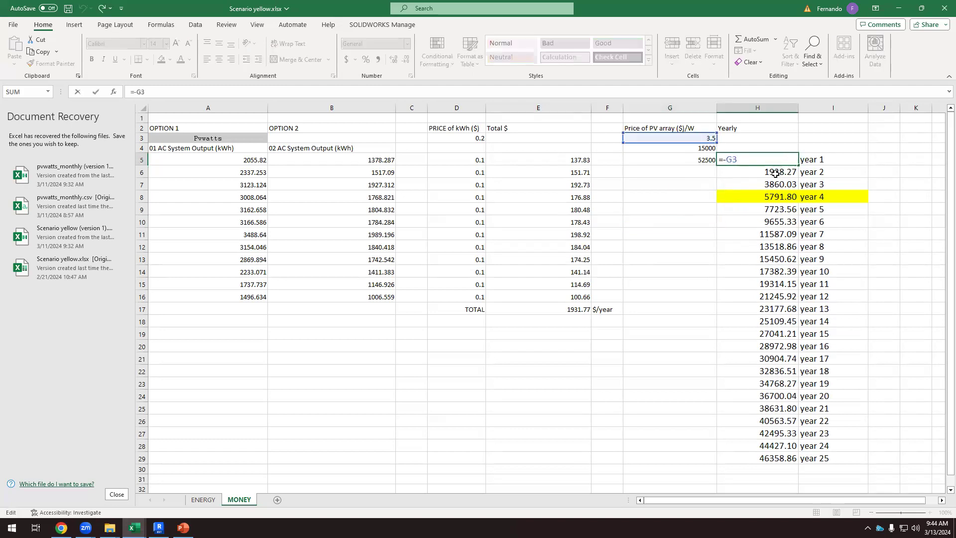
pyautogui.press('Escape')
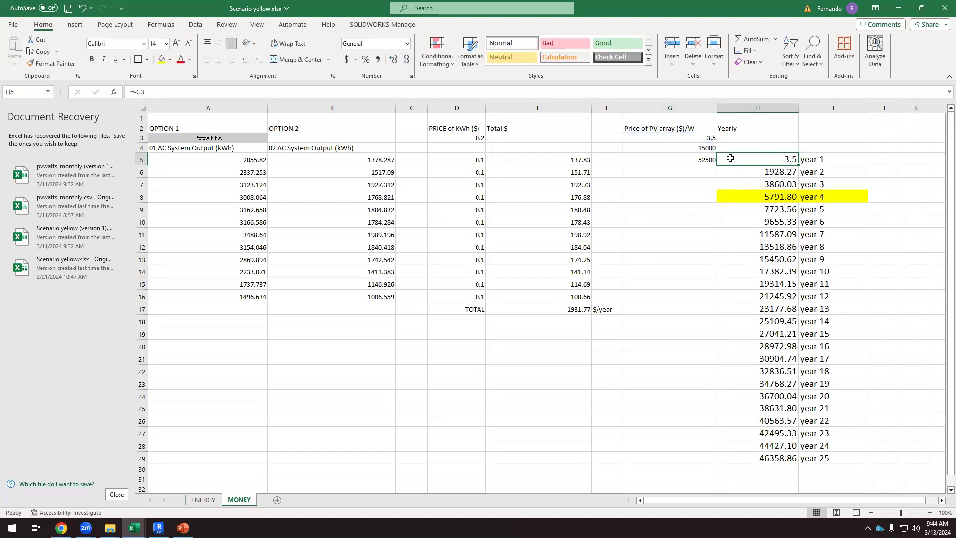
pyautogui.click(141, 93)
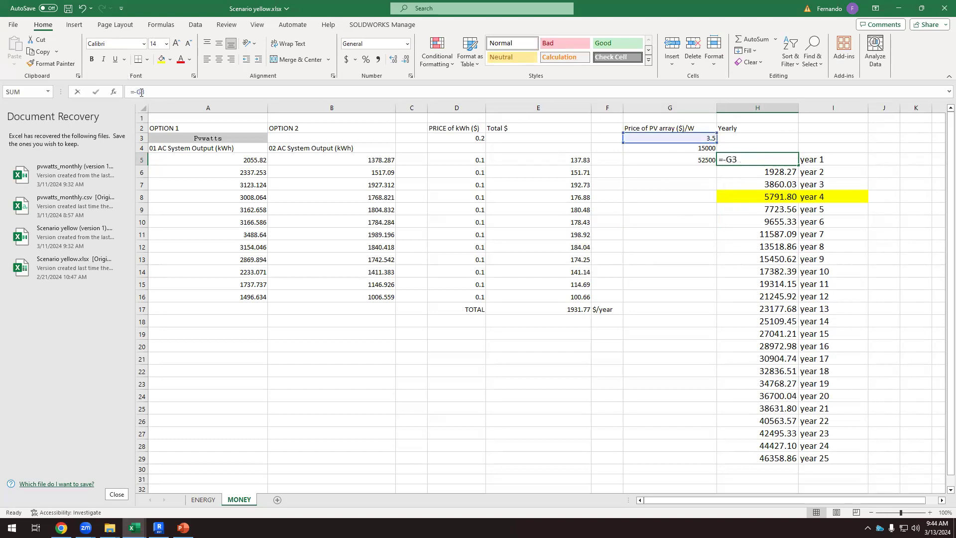
pyautogui.click(683, 161)
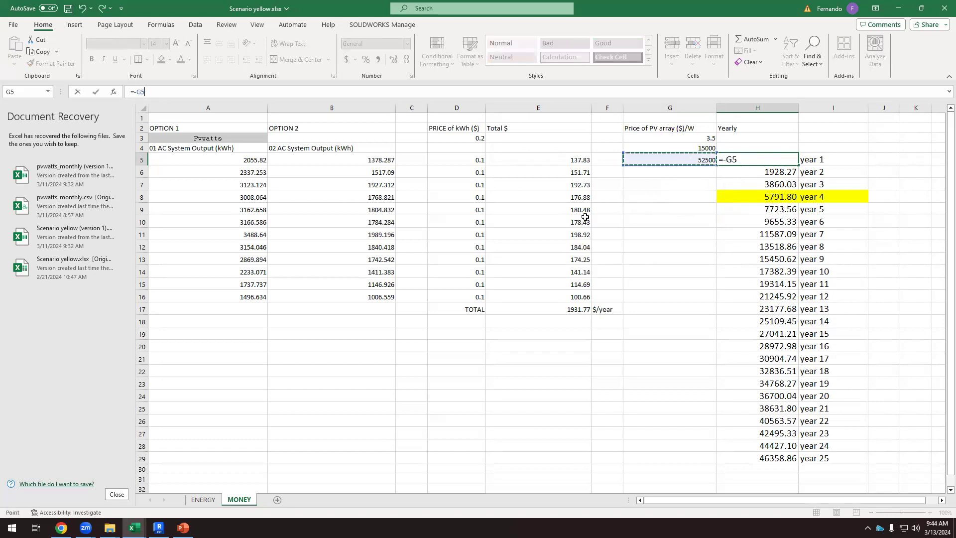
pyautogui.click(96, 92)
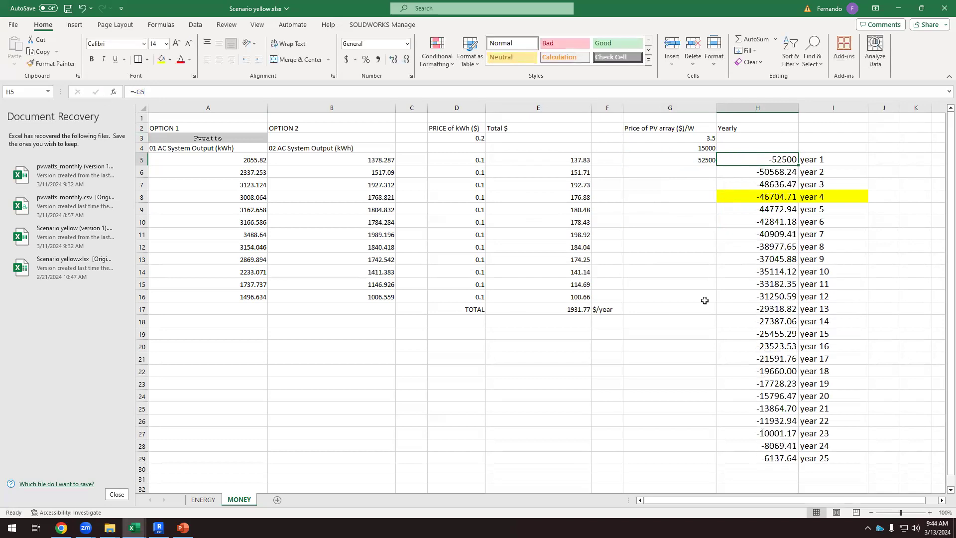
# Inspect the year 2 balance formula in H6 and the cells it references.
pyautogui.click(675, 320)
pyautogui.doubleClick(793, 171)
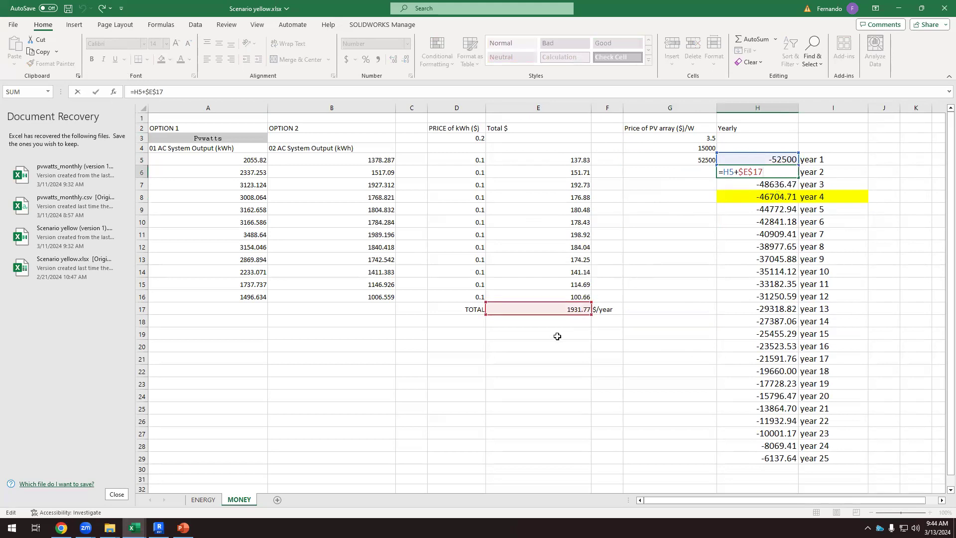
pyautogui.press('Return')
# Set the first monthly kWh price in D5 to 0.2.
pyautogui.click(480, 162)
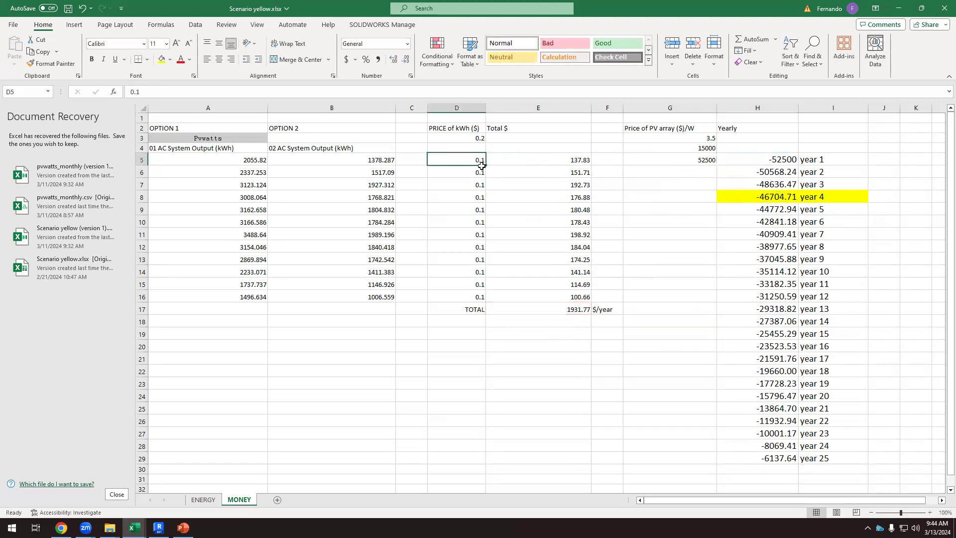
pyautogui.write('.2')
pyautogui.click(482, 165)
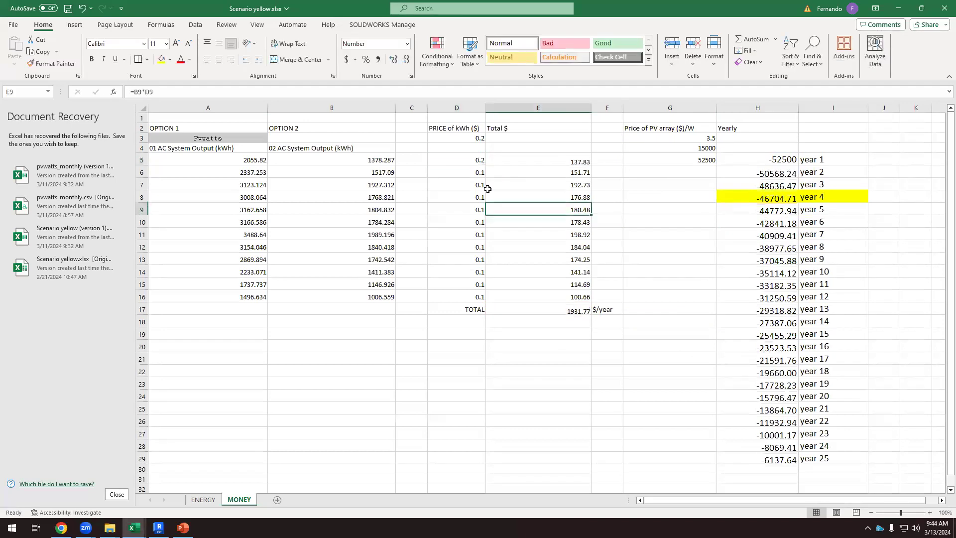
# Fill the 0.2 kWh price from D5 down through D16 and check the yearly total in E17.
pyautogui.moveTo(485, 165); pyautogui.dragTo(490, 300)
pyautogui.click(548, 360)
pyautogui.click(574, 312)
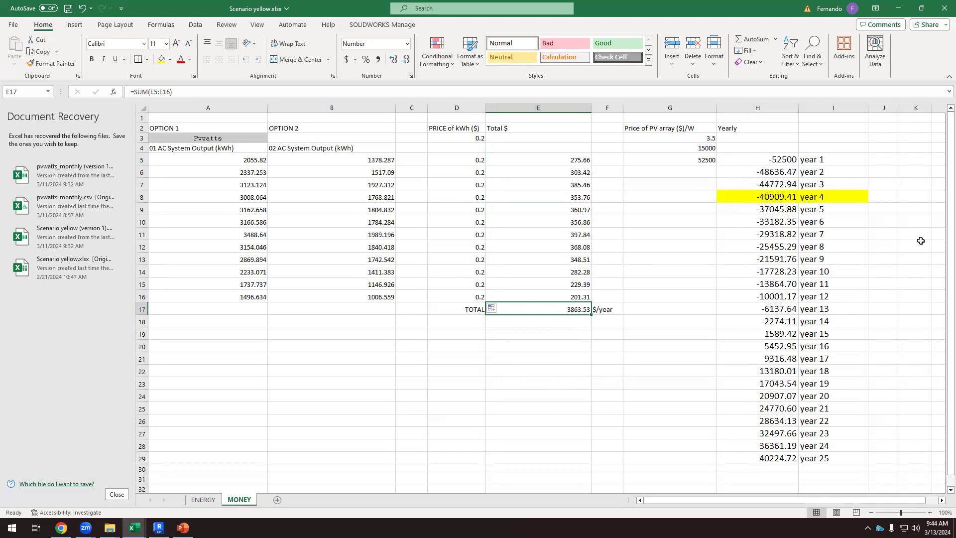
pyautogui.click(886, 225)
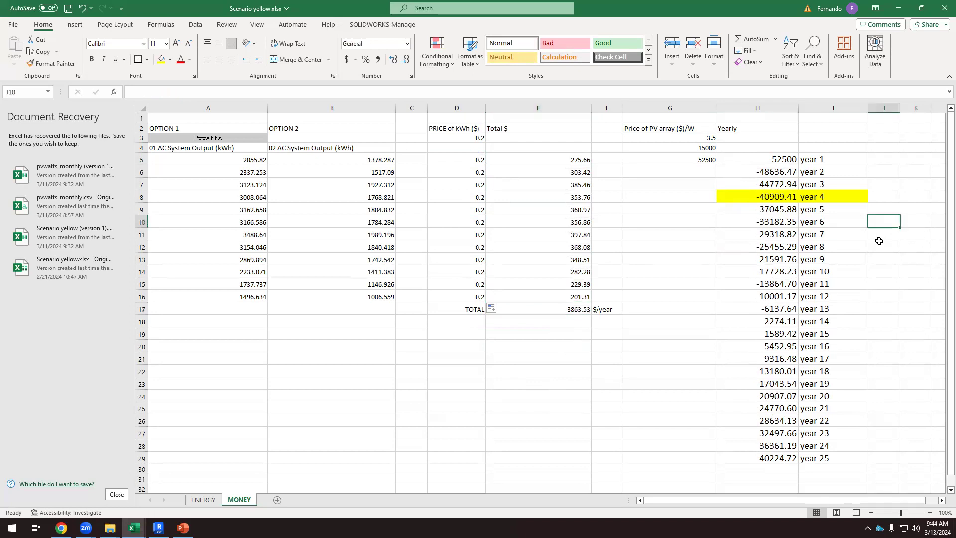
# Examine the total PV array price in G5 and the yearly balances from year 1 to year 14.
pyautogui.click(774, 160)
pyautogui.click(694, 162)
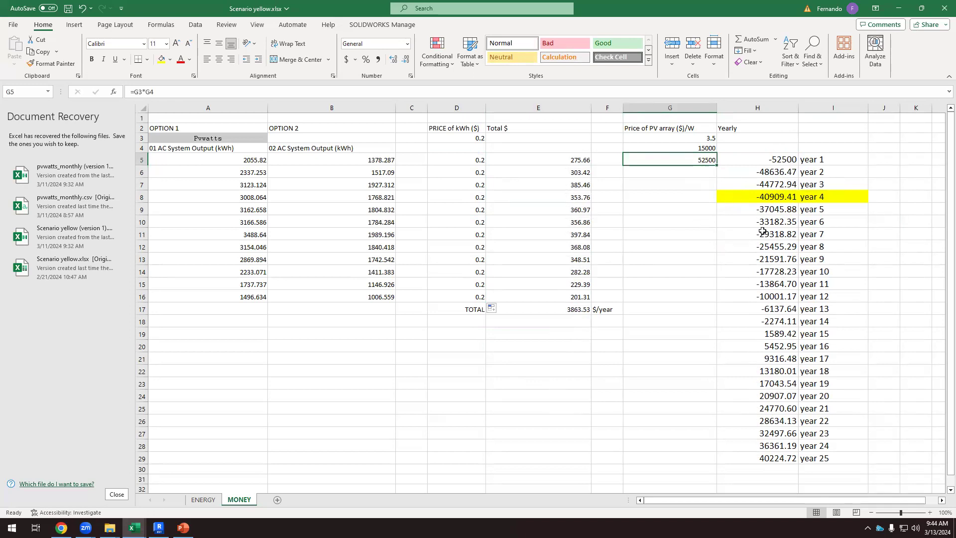
pyautogui.click(773, 159)
pyautogui.moveTo(772, 159); pyautogui.dragTo(758, 321)
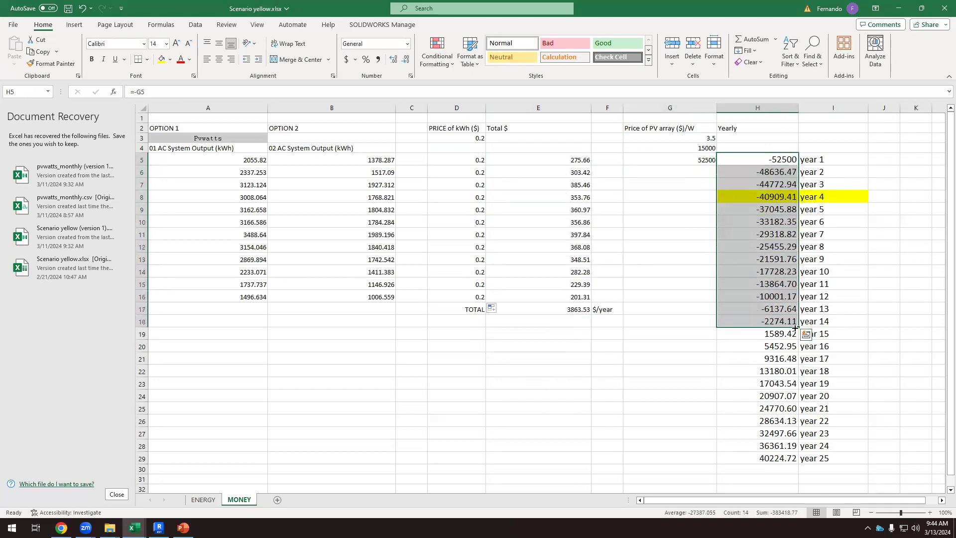
pyautogui.moveTo(847, 322); pyautogui.dragTo(761, 326)
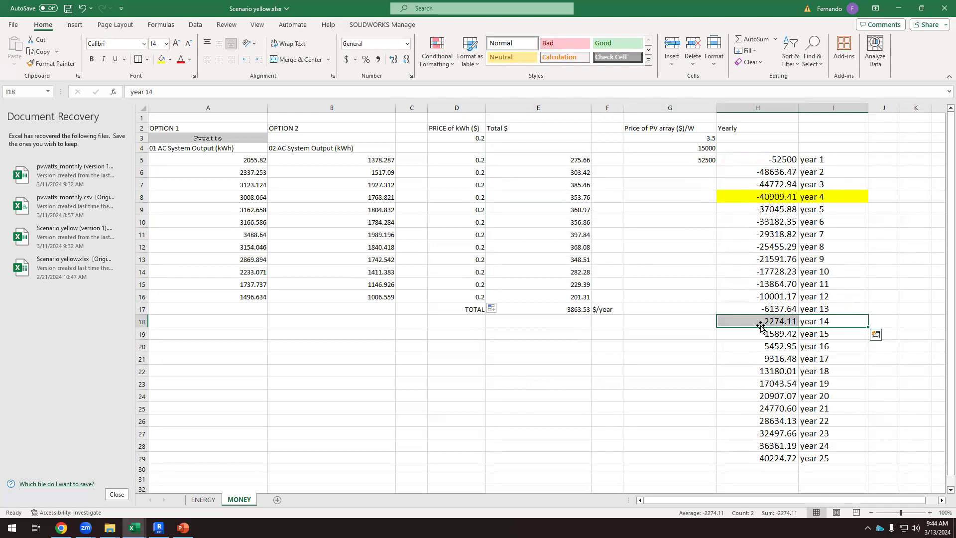
# Replace the yellow highlight on the year 4 cells H8:I8 with a white fill.
pyautogui.moveTo(852, 197); pyautogui.dragTo(758, 193)
pyautogui.click(170, 59)
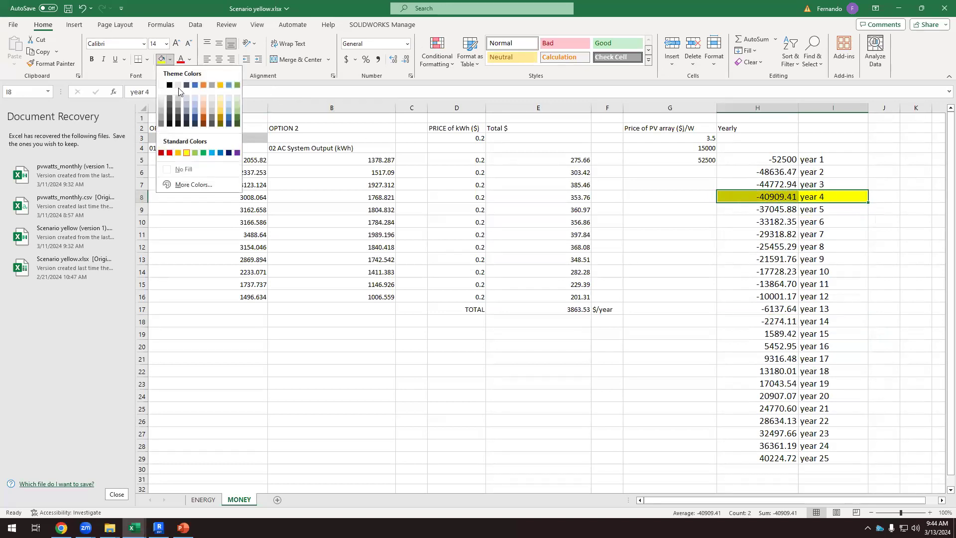
pyautogui.click(161, 85)
pyautogui.click(523, 331)
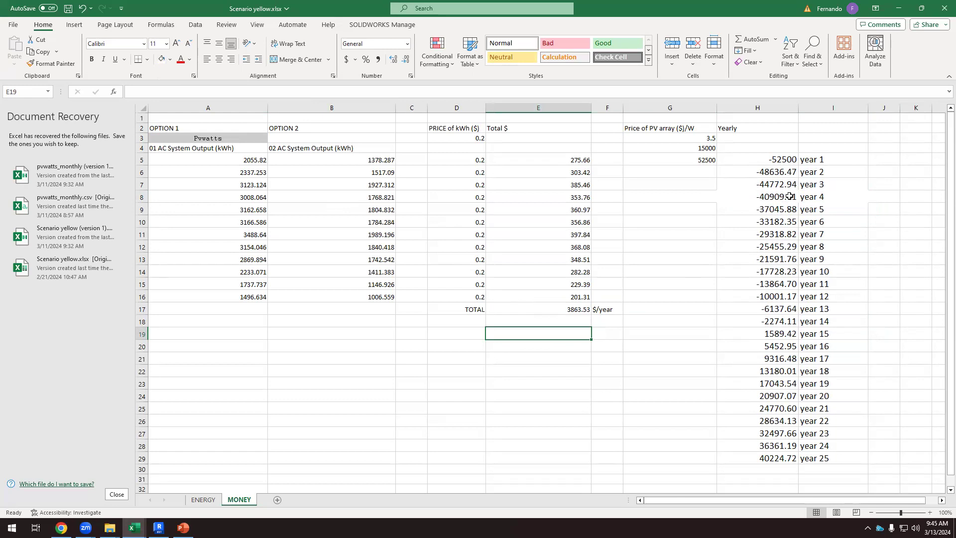
# Set the kWh price to 0.5 in D5:D16 and check the year 6 and year 25 balances.
pyautogui.click(470, 159)
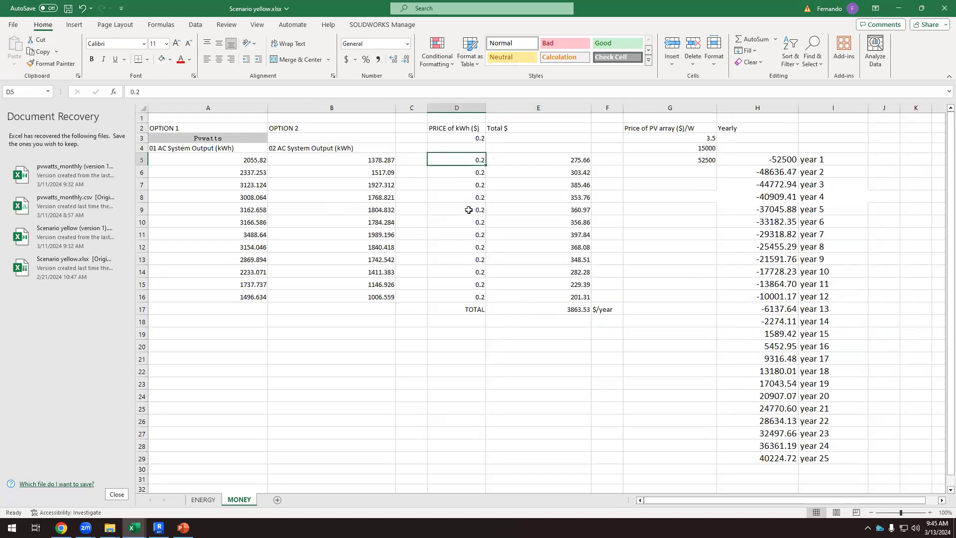
pyautogui.write('.5')
pyautogui.click(484, 222)
pyautogui.click(477, 165)
pyautogui.moveTo(485, 165); pyautogui.dragTo(486, 300)
pyautogui.click(642, 348)
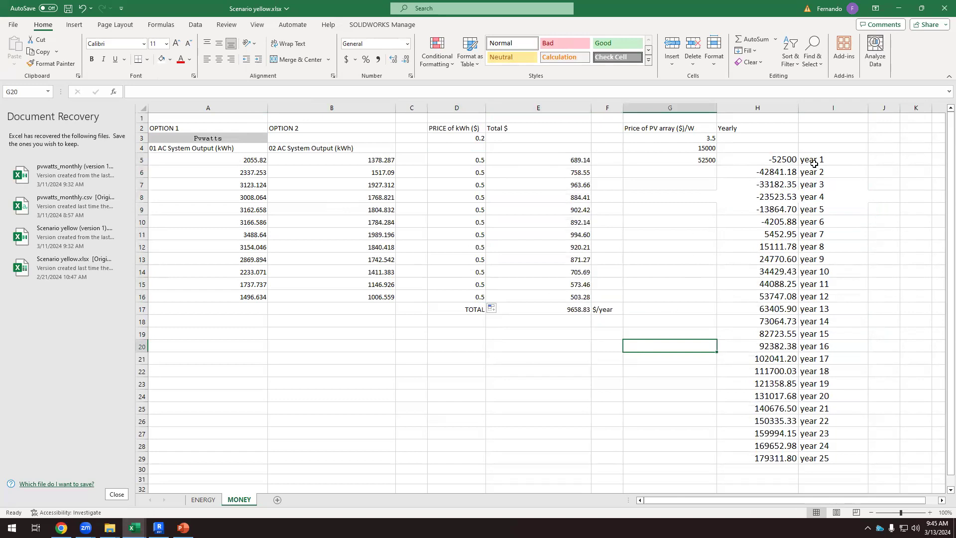
pyautogui.moveTo(782, 221); pyautogui.dragTo(825, 223)
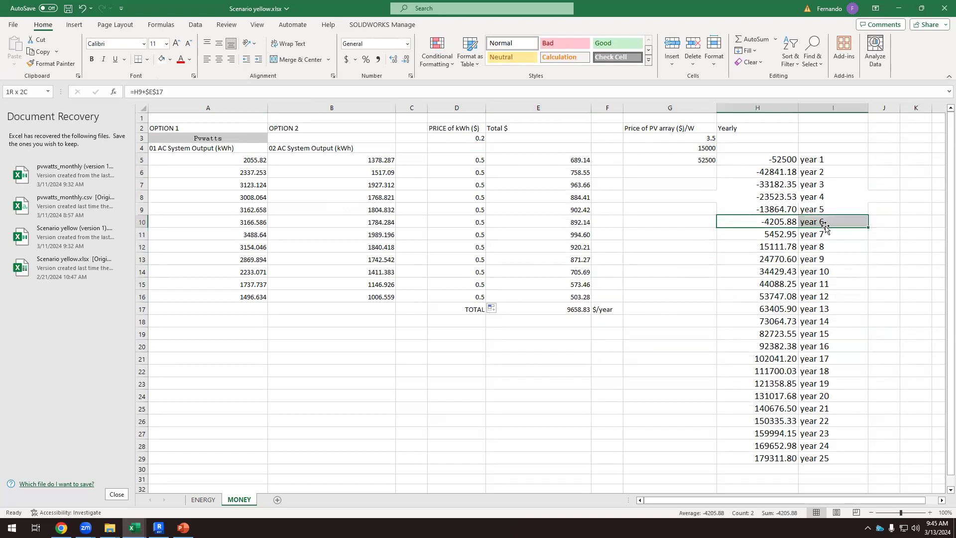
pyautogui.click(781, 459)
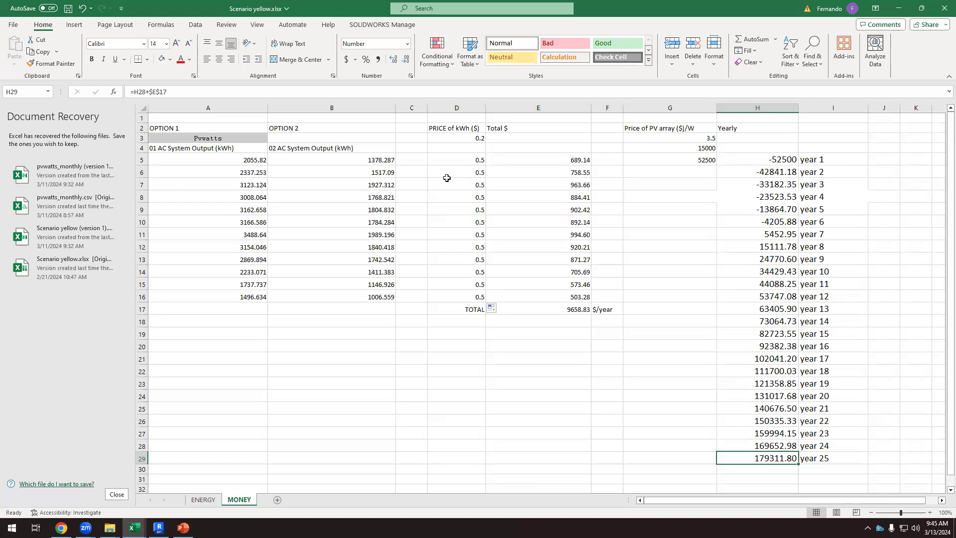
# Set the kWh price in D5 to 0.1 and fill it down through D16.
pyautogui.click(460, 161)
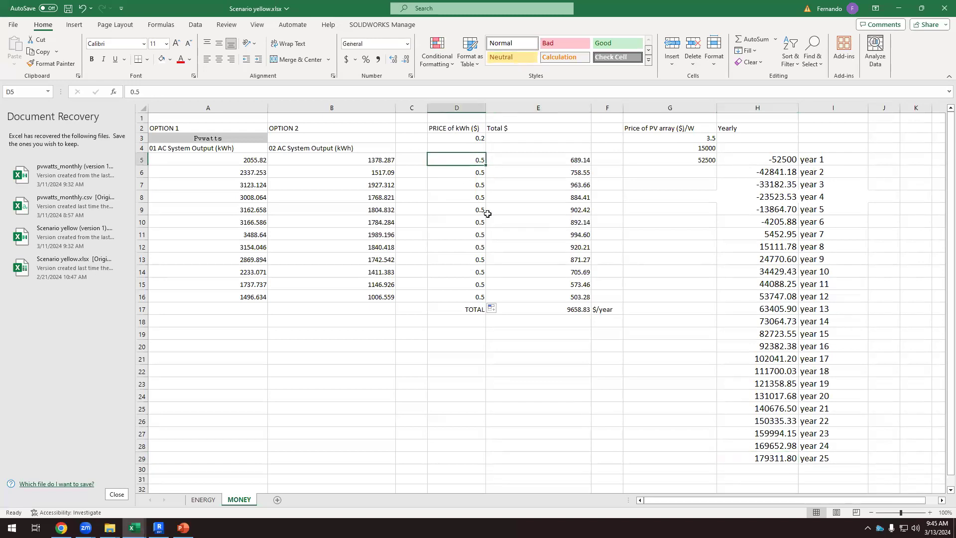
pyautogui.write('.1')
pyautogui.press('Return')
pyautogui.click(476, 161)
pyautogui.moveTo(486, 165); pyautogui.dragTo(488, 304)
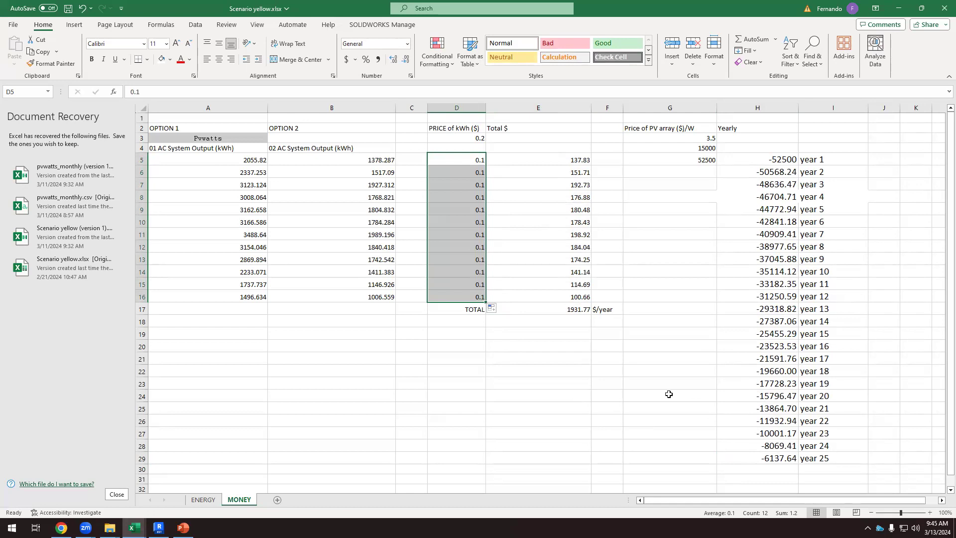
pyautogui.click(633, 365)
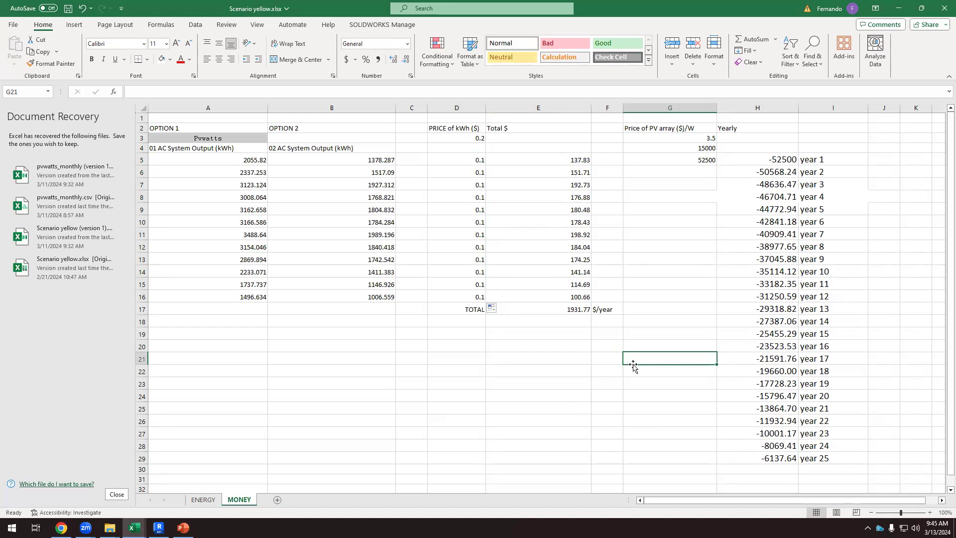
# Set the kWh price in D5 to 0.6 and fill it down through D16.
pyautogui.click(474, 160)
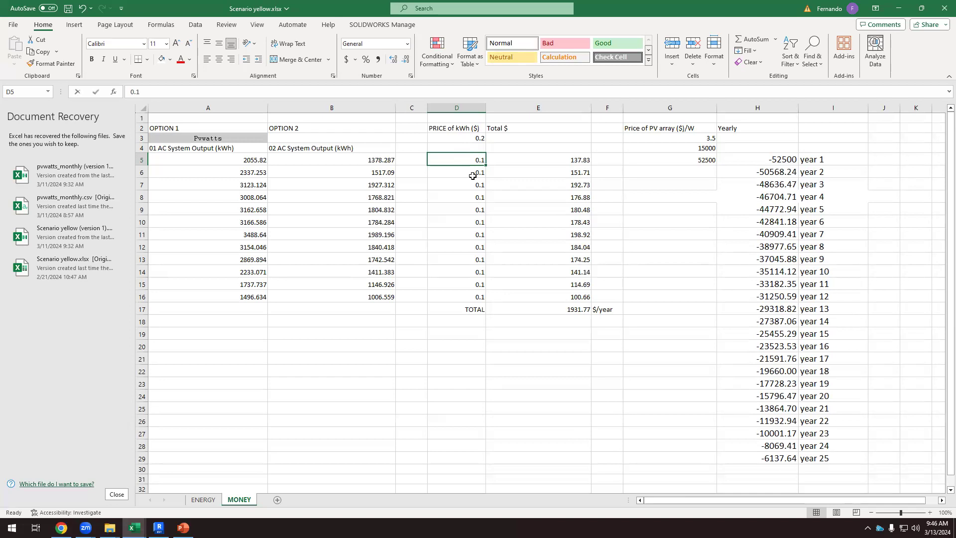
pyautogui.write('.6')
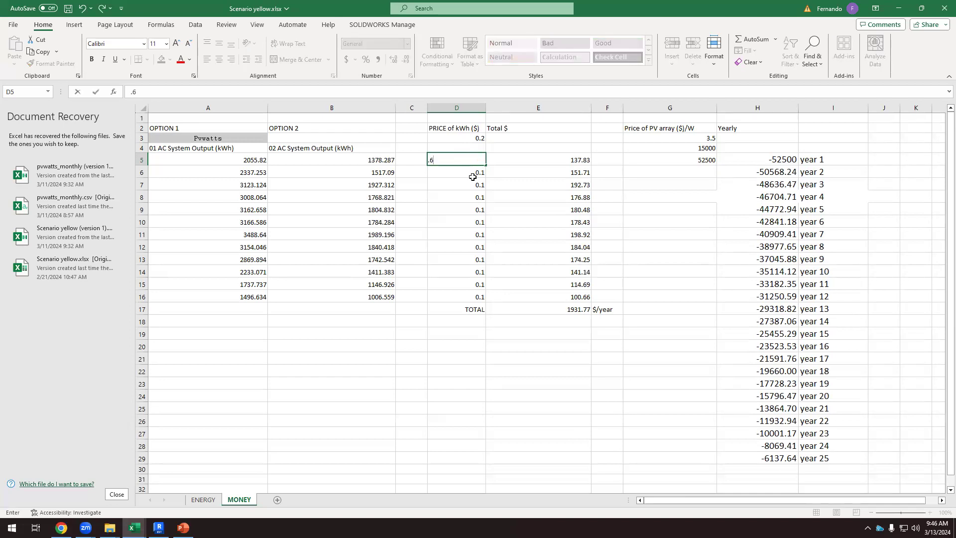
pyautogui.click(459, 244)
pyautogui.click(483, 162)
pyautogui.moveTo(485, 164); pyautogui.dragTo(488, 301)
pyautogui.click(589, 376)
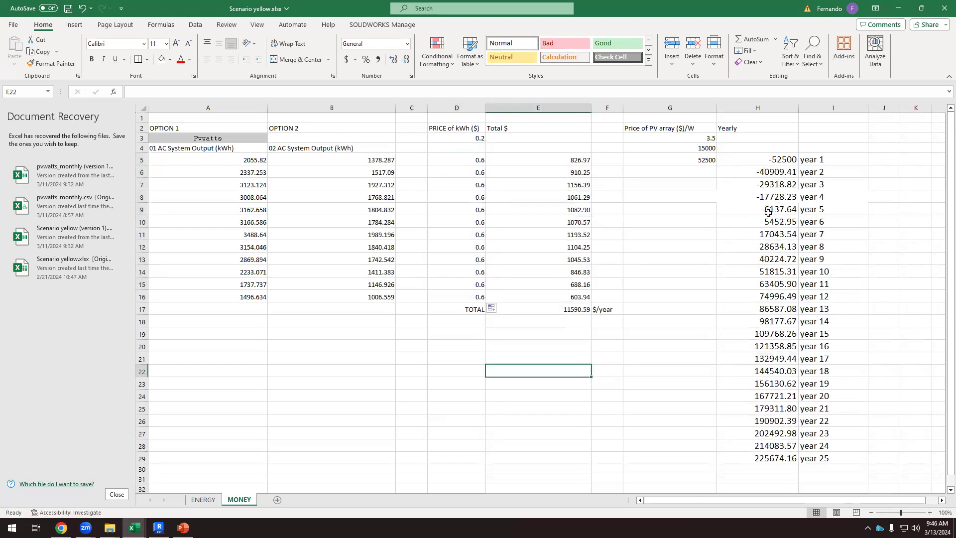
# Review the balances for years 1 to 5 and the final year 25 balance.
pyautogui.click(794, 208)
pyautogui.moveTo(793, 208); pyautogui.dragTo(820, 161)
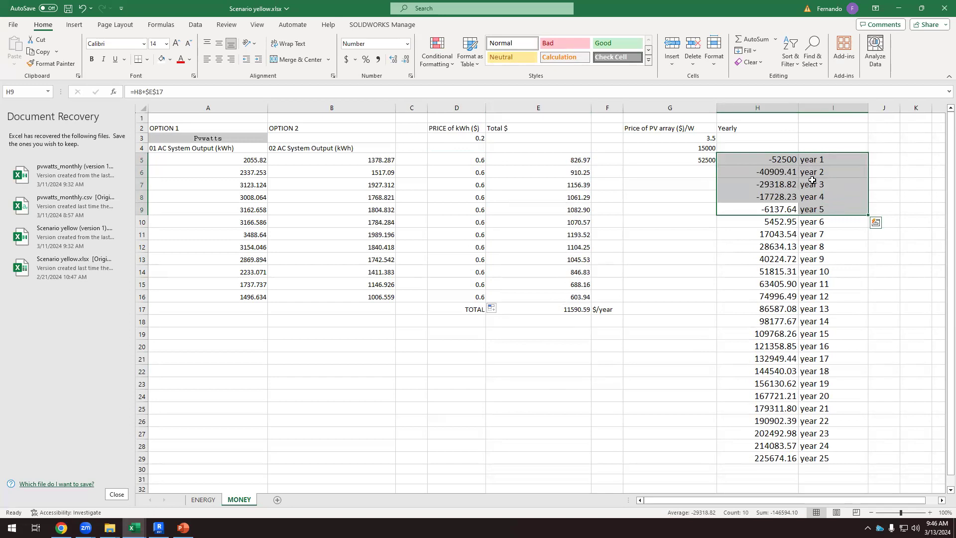
pyautogui.click(772, 457)
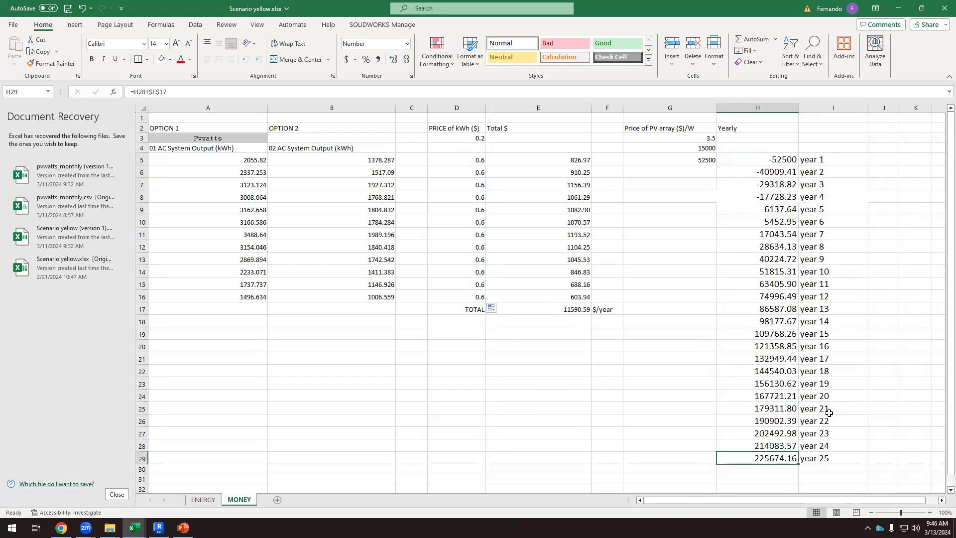
# Switch to Chrome and search Google in a new tab for "evolution of energy price in US".
pyautogui.click(61, 528)
pyautogui.scroll(6, 244, 82)
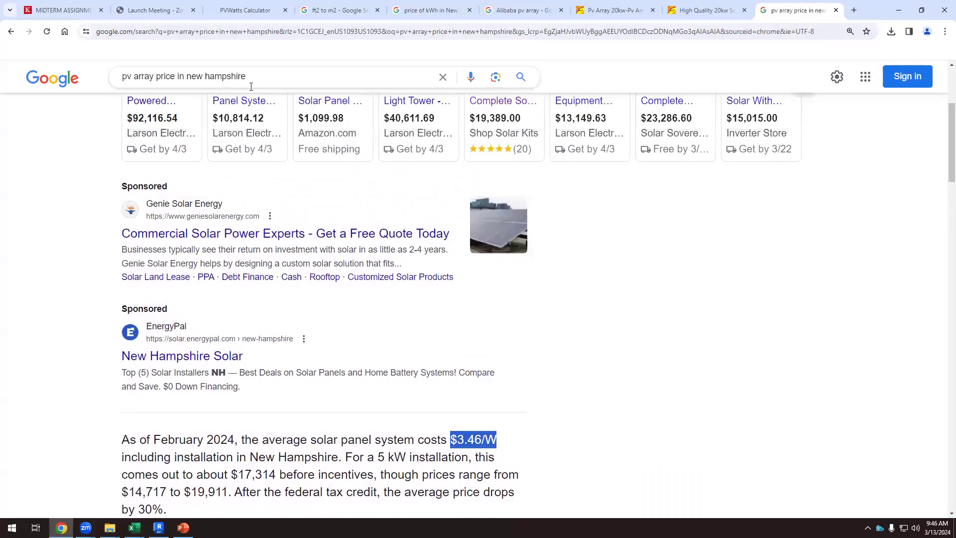
pyautogui.scroll(1, 316, 88)
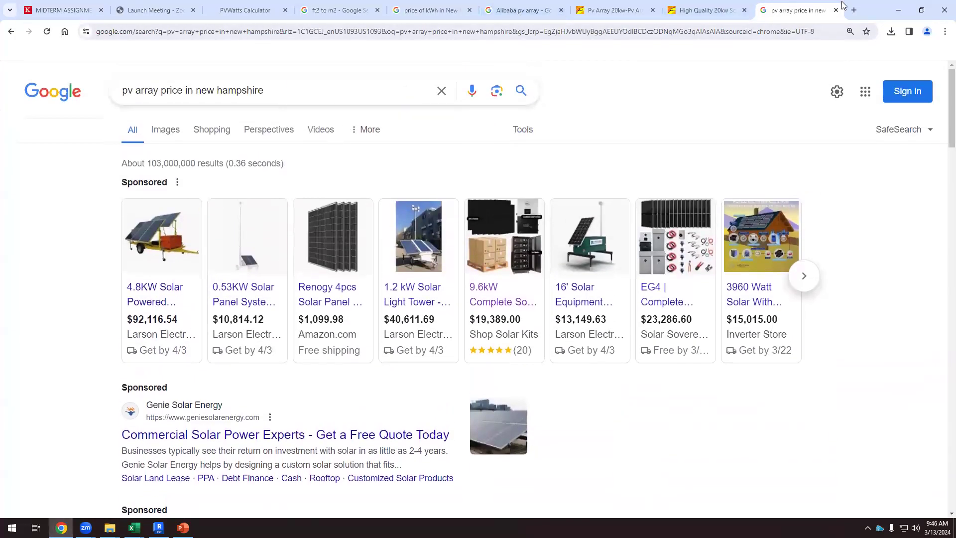
pyautogui.click(853, 11)
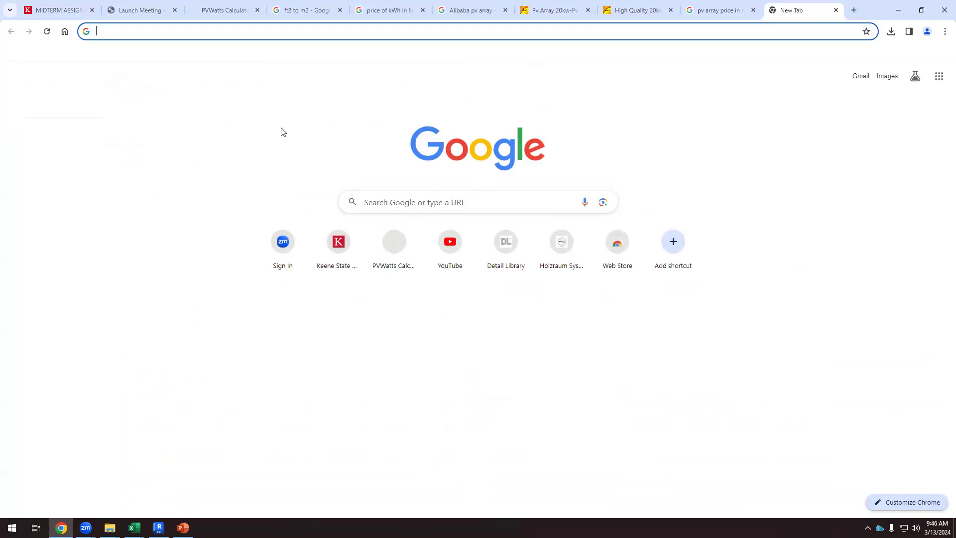
pyautogui.write('evolution of energy price in US')
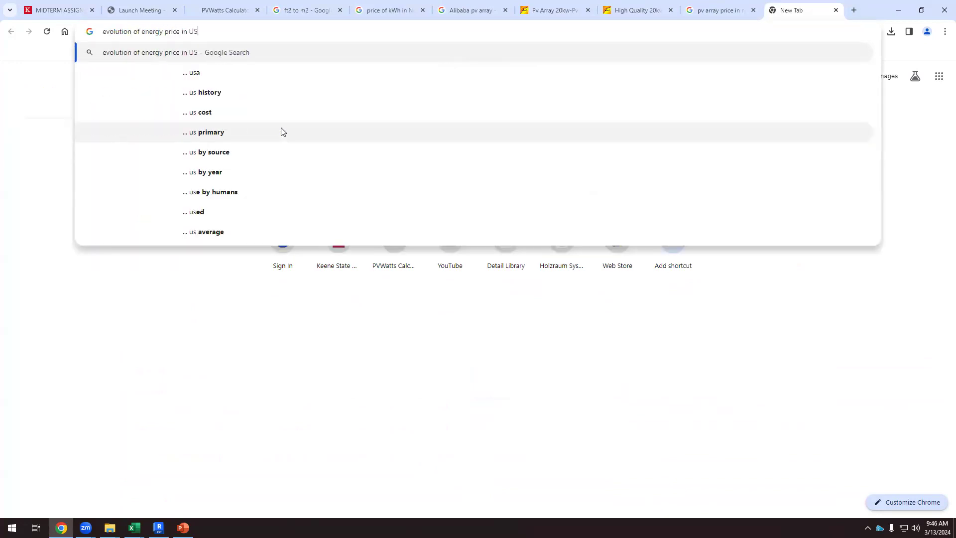
pyautogui.press('Return')
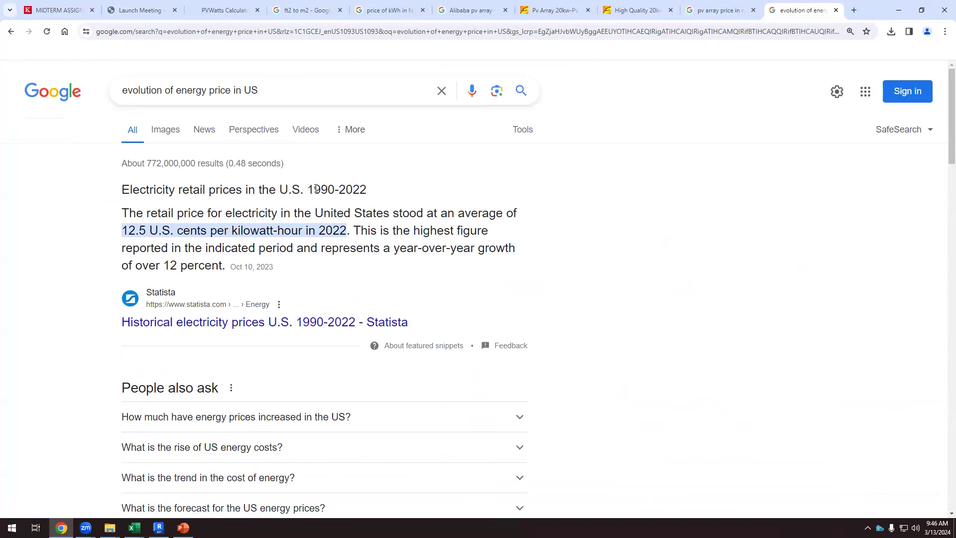
# Examine the search results for the period covered, the year-over-year growth and the available electricity price datasets.
pyautogui.moveTo(307, 189); pyautogui.dragTo(380, 190)
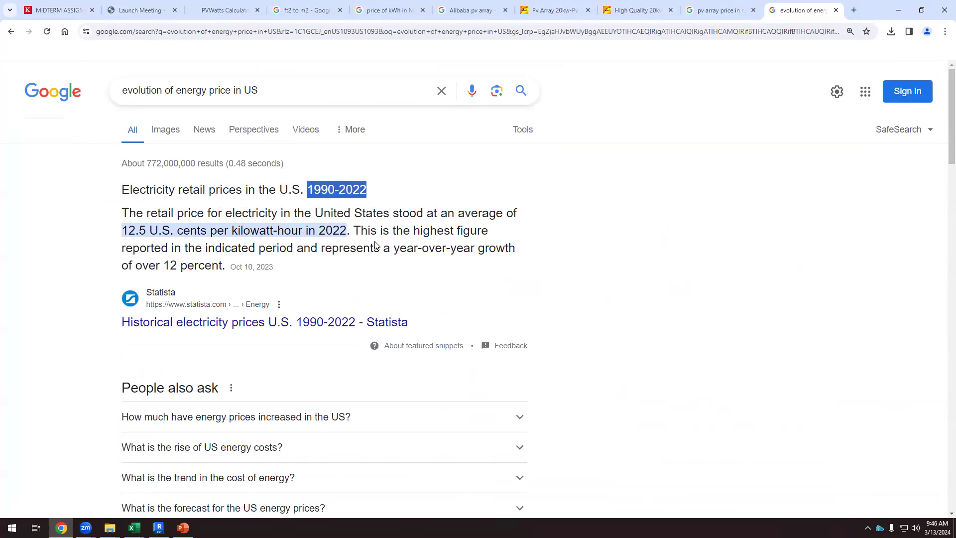
pyautogui.moveTo(407, 249); pyautogui.dragTo(226, 272)
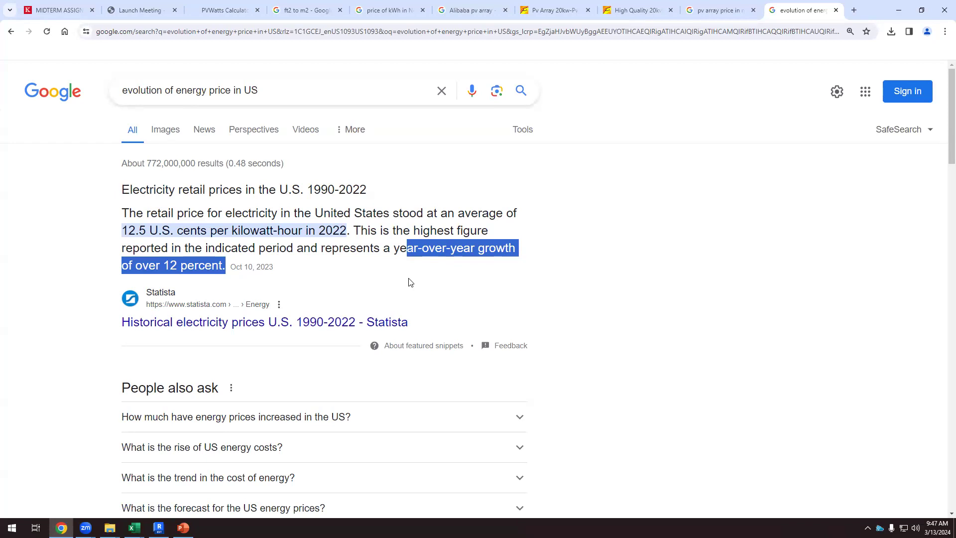
pyautogui.click(316, 190)
pyautogui.moveTo(315, 190); pyautogui.dragTo(371, 191)
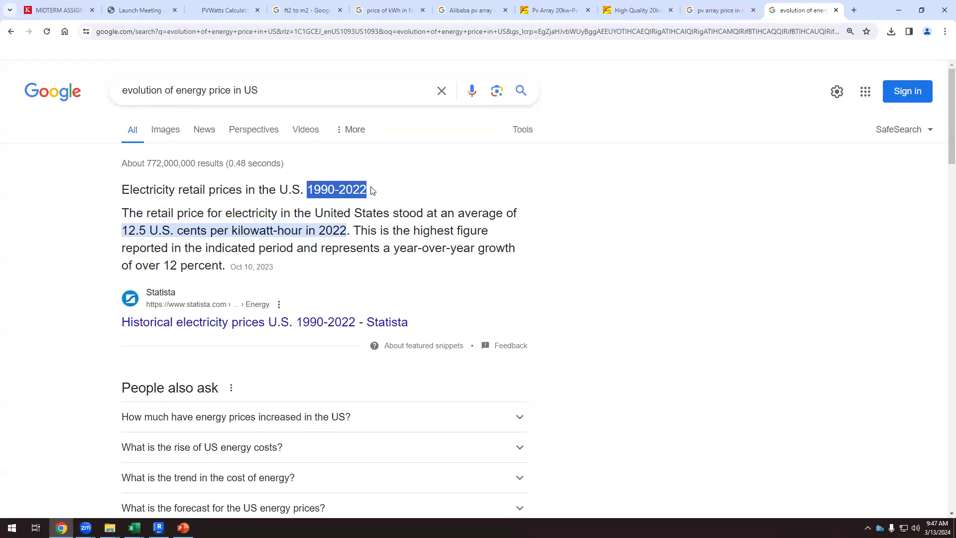
pyautogui.scroll(-4, 74, 319)
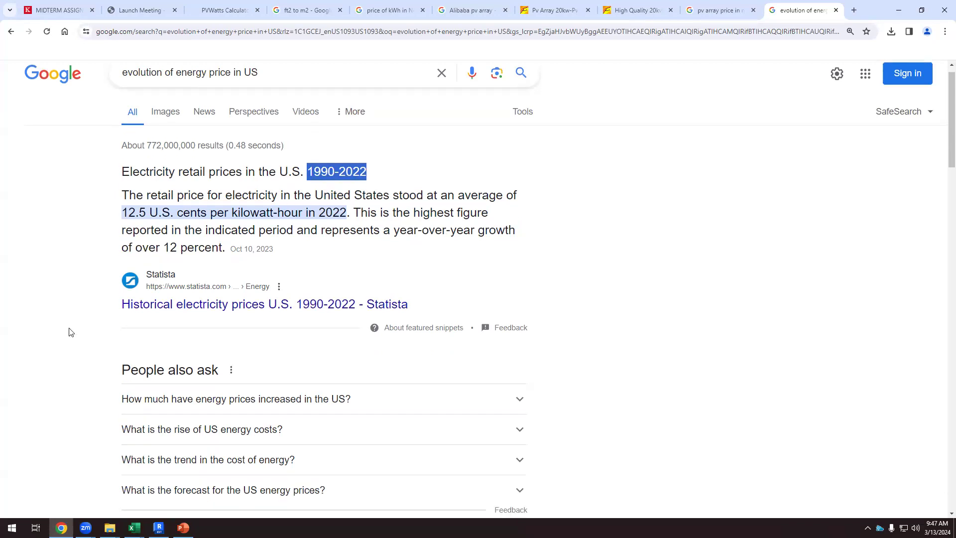
pyautogui.scroll(-2, 236, 303)
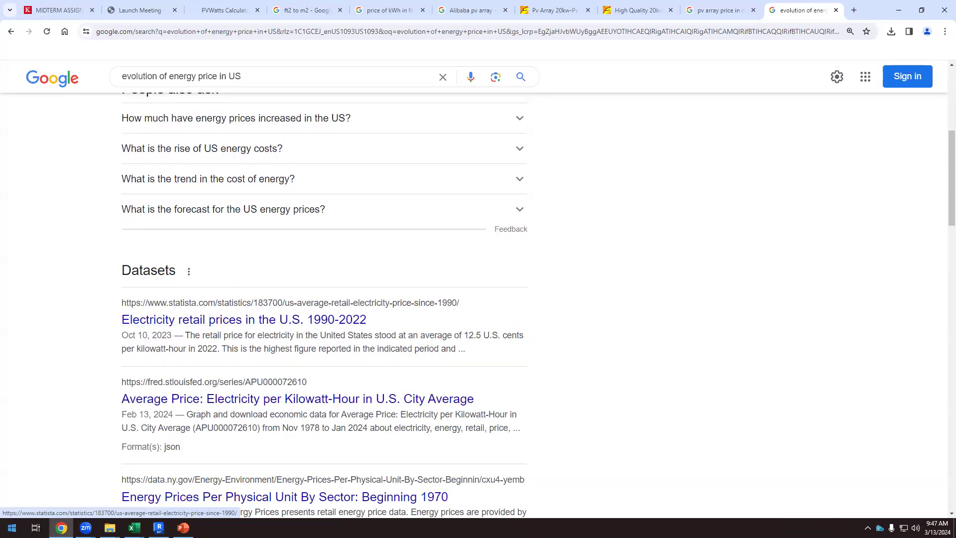
# Return to the Scenario yellow.xlsx workbook in Excel and review the yearly balances in H5:H29.
pyautogui.moveTo(133, 528)
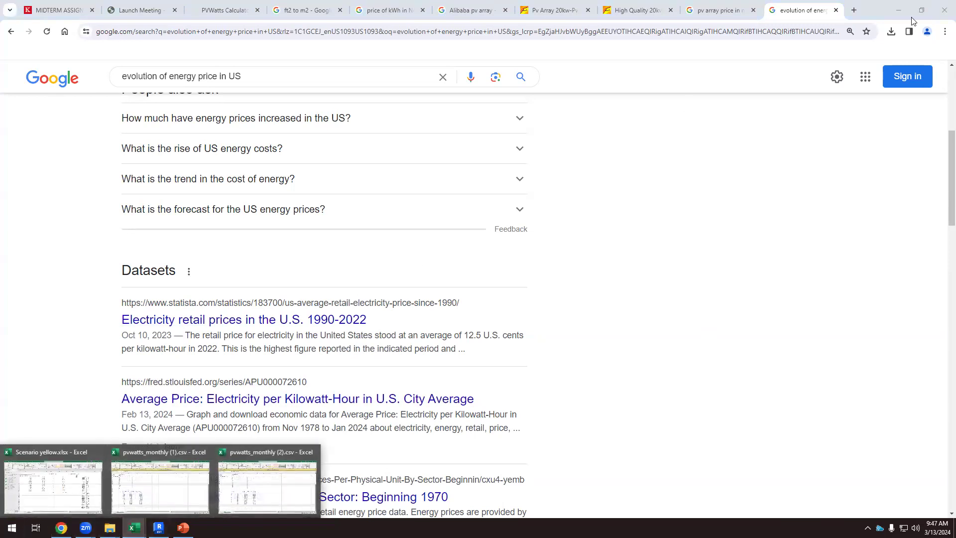
pyautogui.click(99, 494)
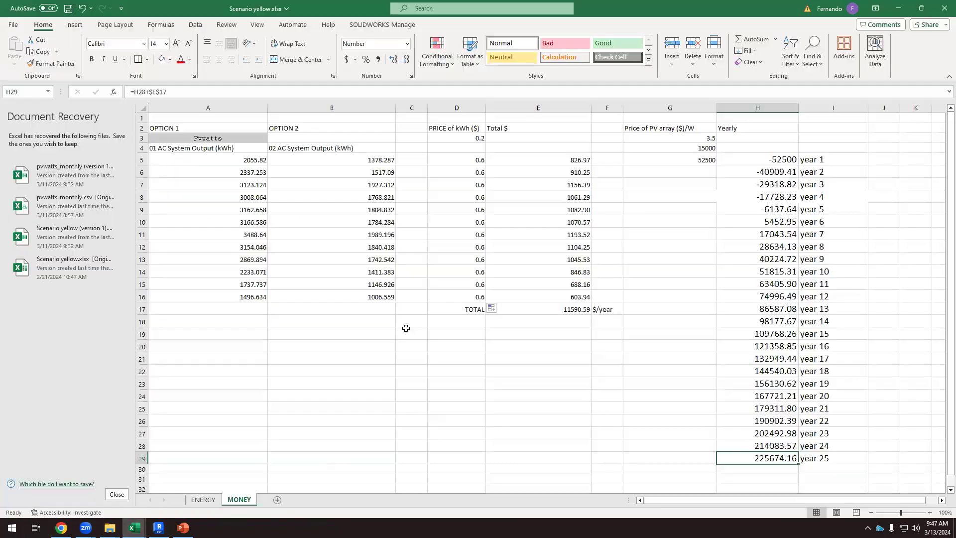
pyautogui.moveTo(772, 158); pyautogui.dragTo(753, 452)
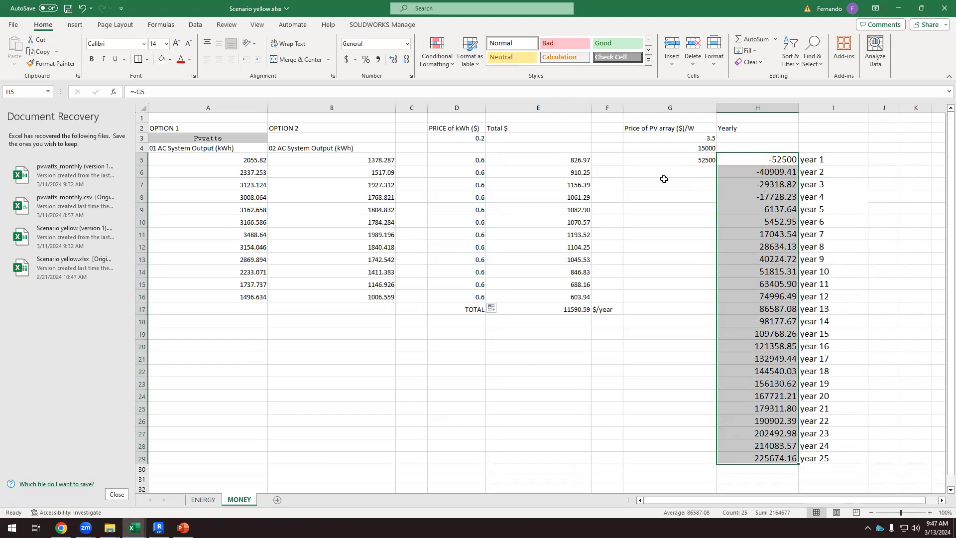
# Look at the option 2 PVWatts results slide in PowerPoint, and return to the Scenario yellow.xlsx workbook in Excel.
pyautogui.click(183, 527)
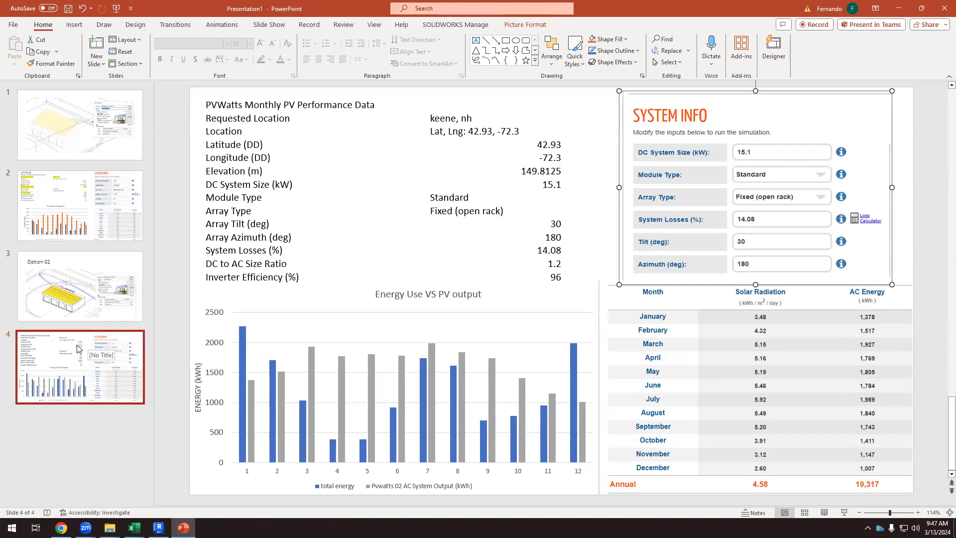
pyautogui.click(134, 528)
pyautogui.click(82, 462)
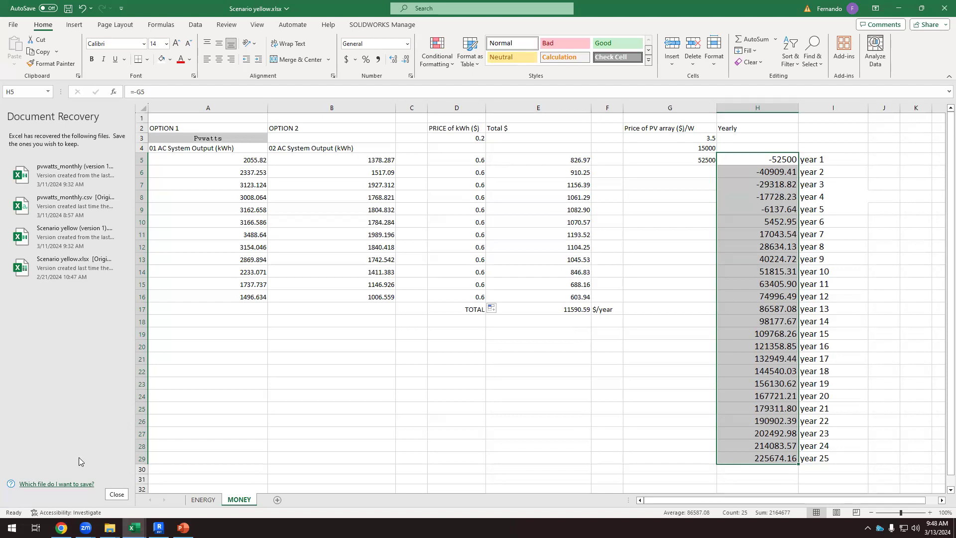
pyautogui.click(766, 22)
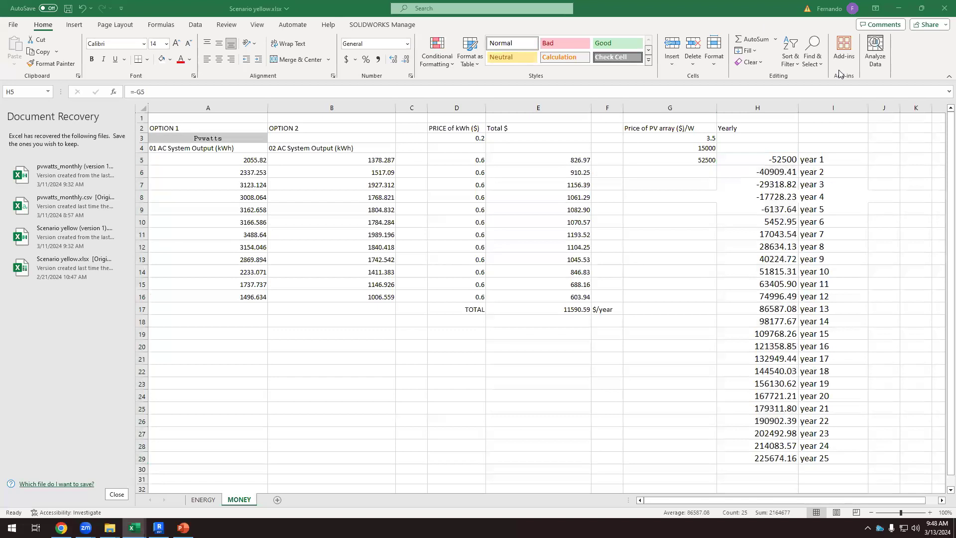